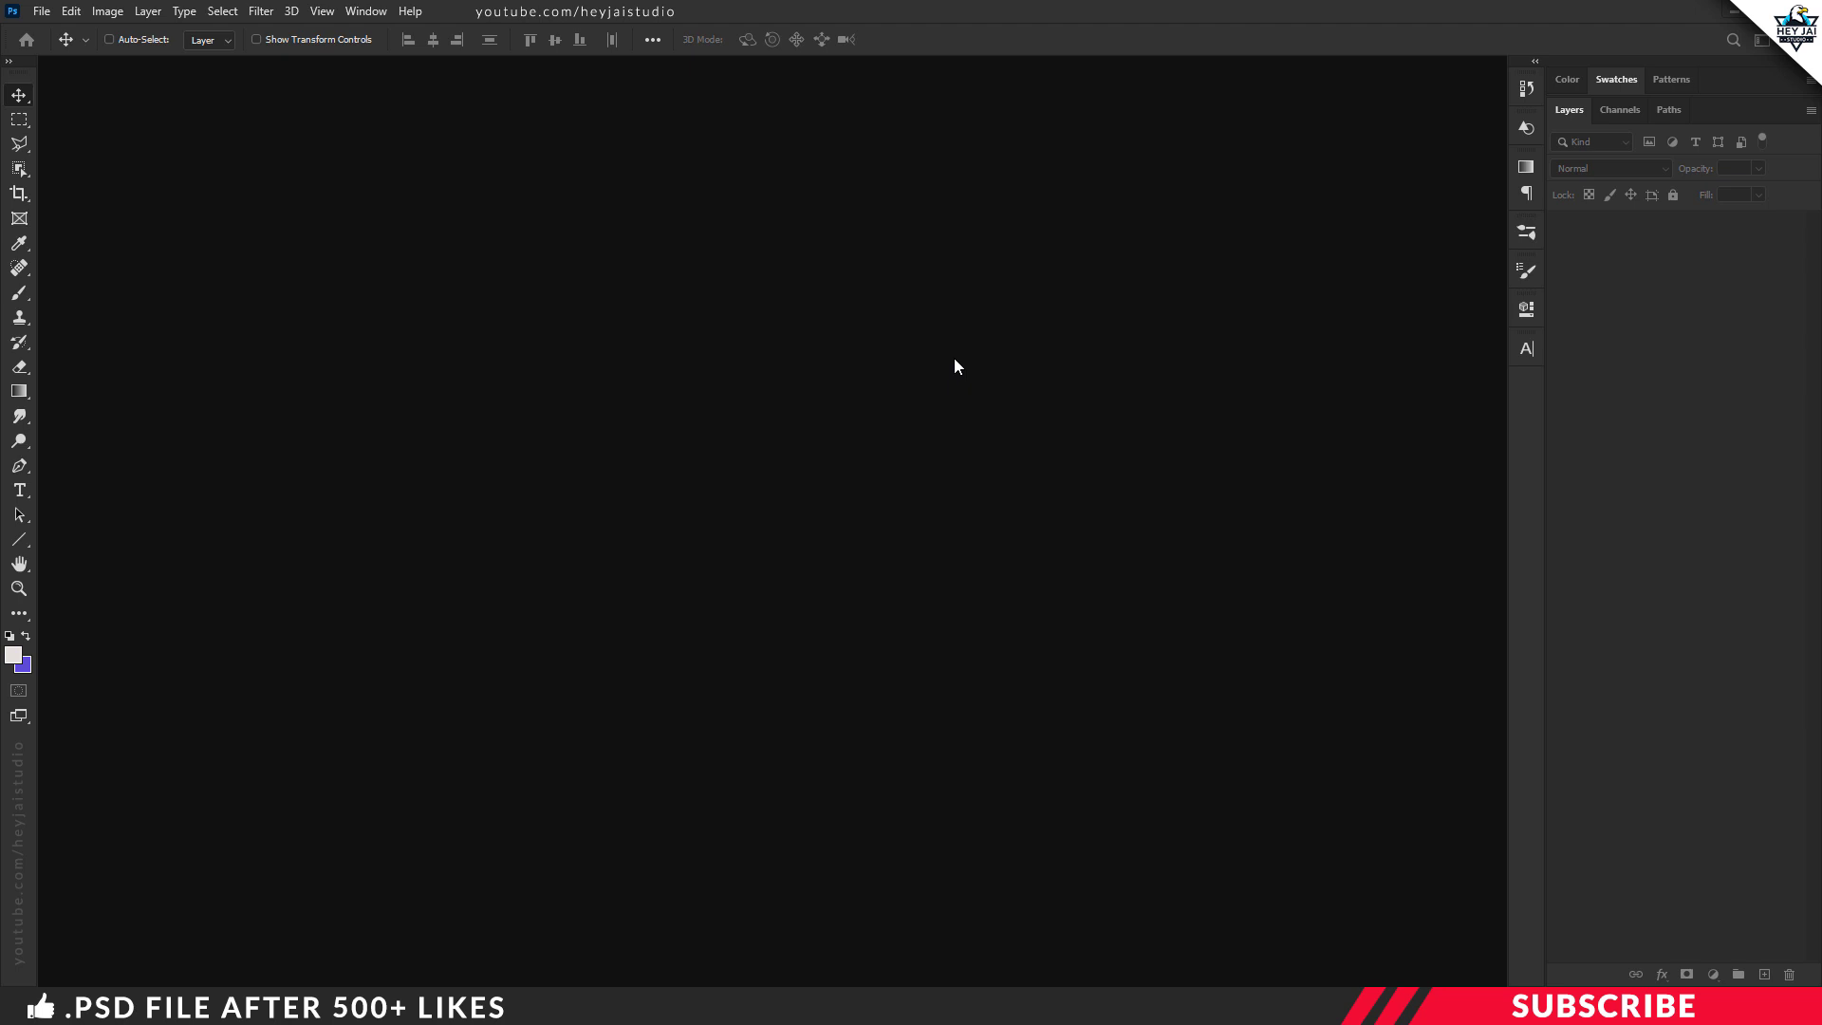
Try a new A5 print document at 300 resolution in CMYK, then cancel without creating it.
left_click(42, 11)
left_click(57, 31)
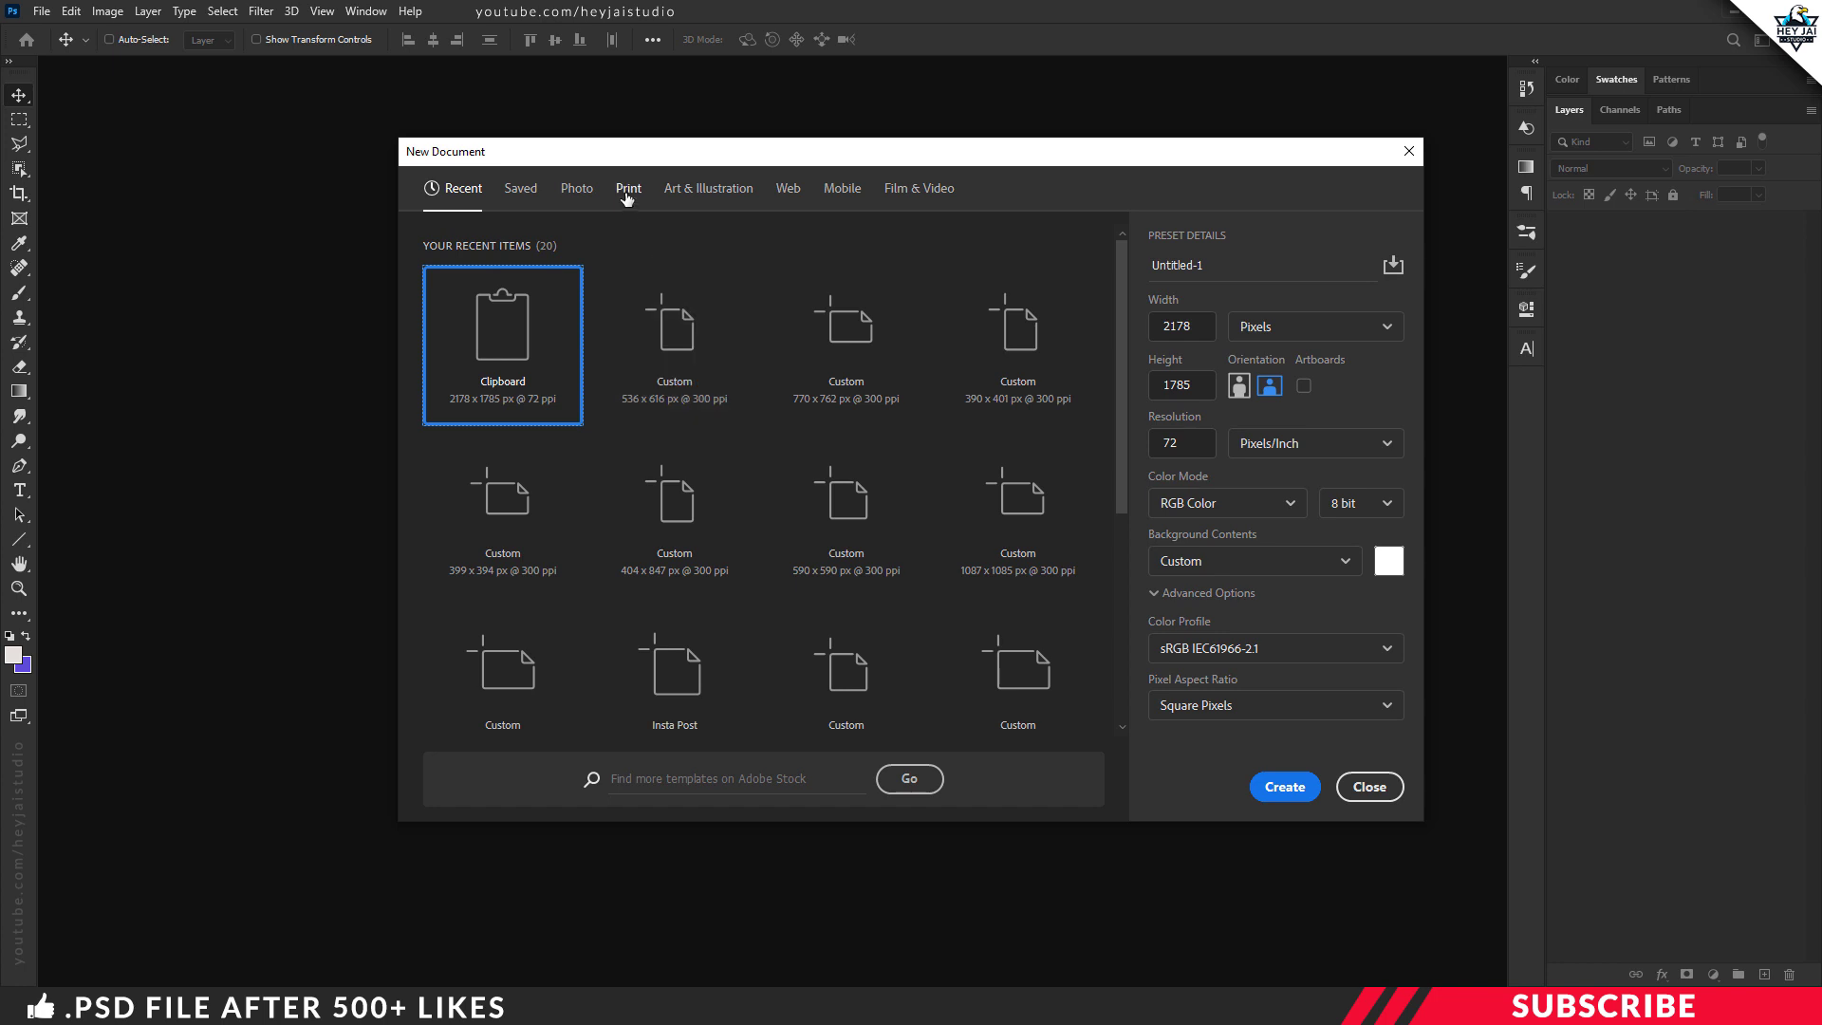
left_click(626, 192)
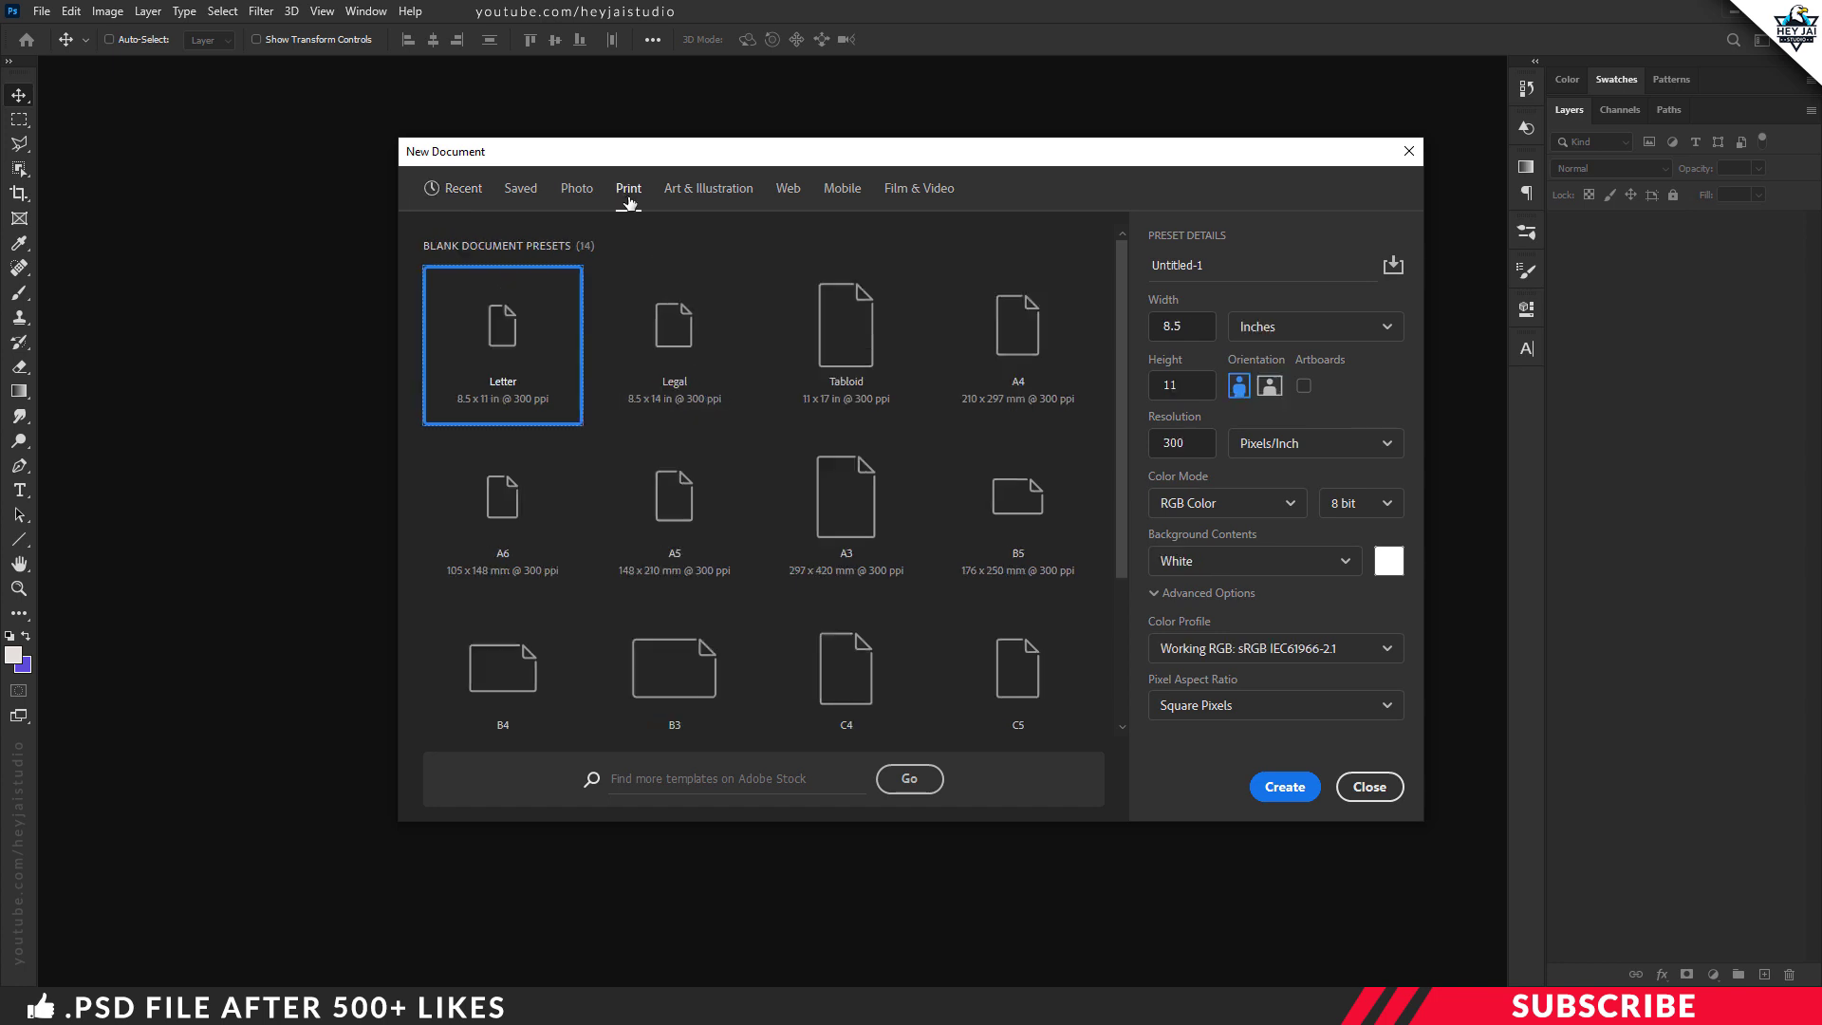
left_click(1011, 355)
left_click(507, 517)
left_click(678, 520)
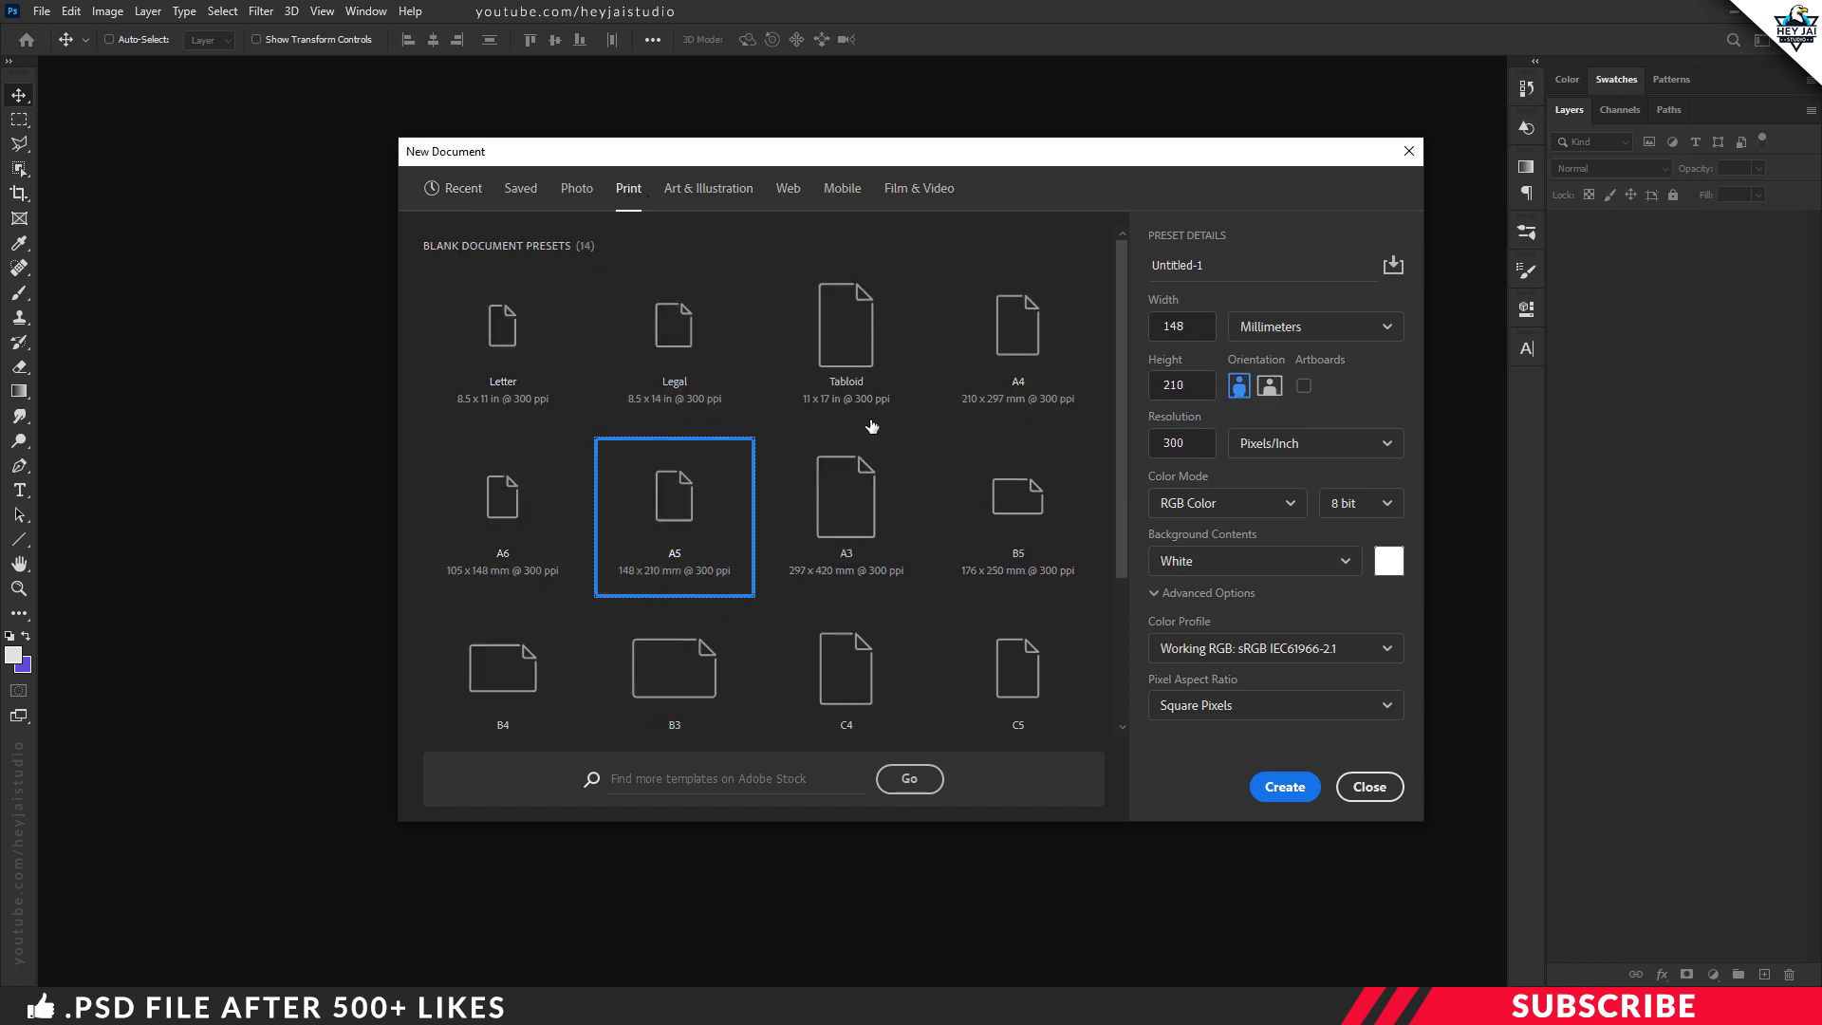
left_click(1167, 327)
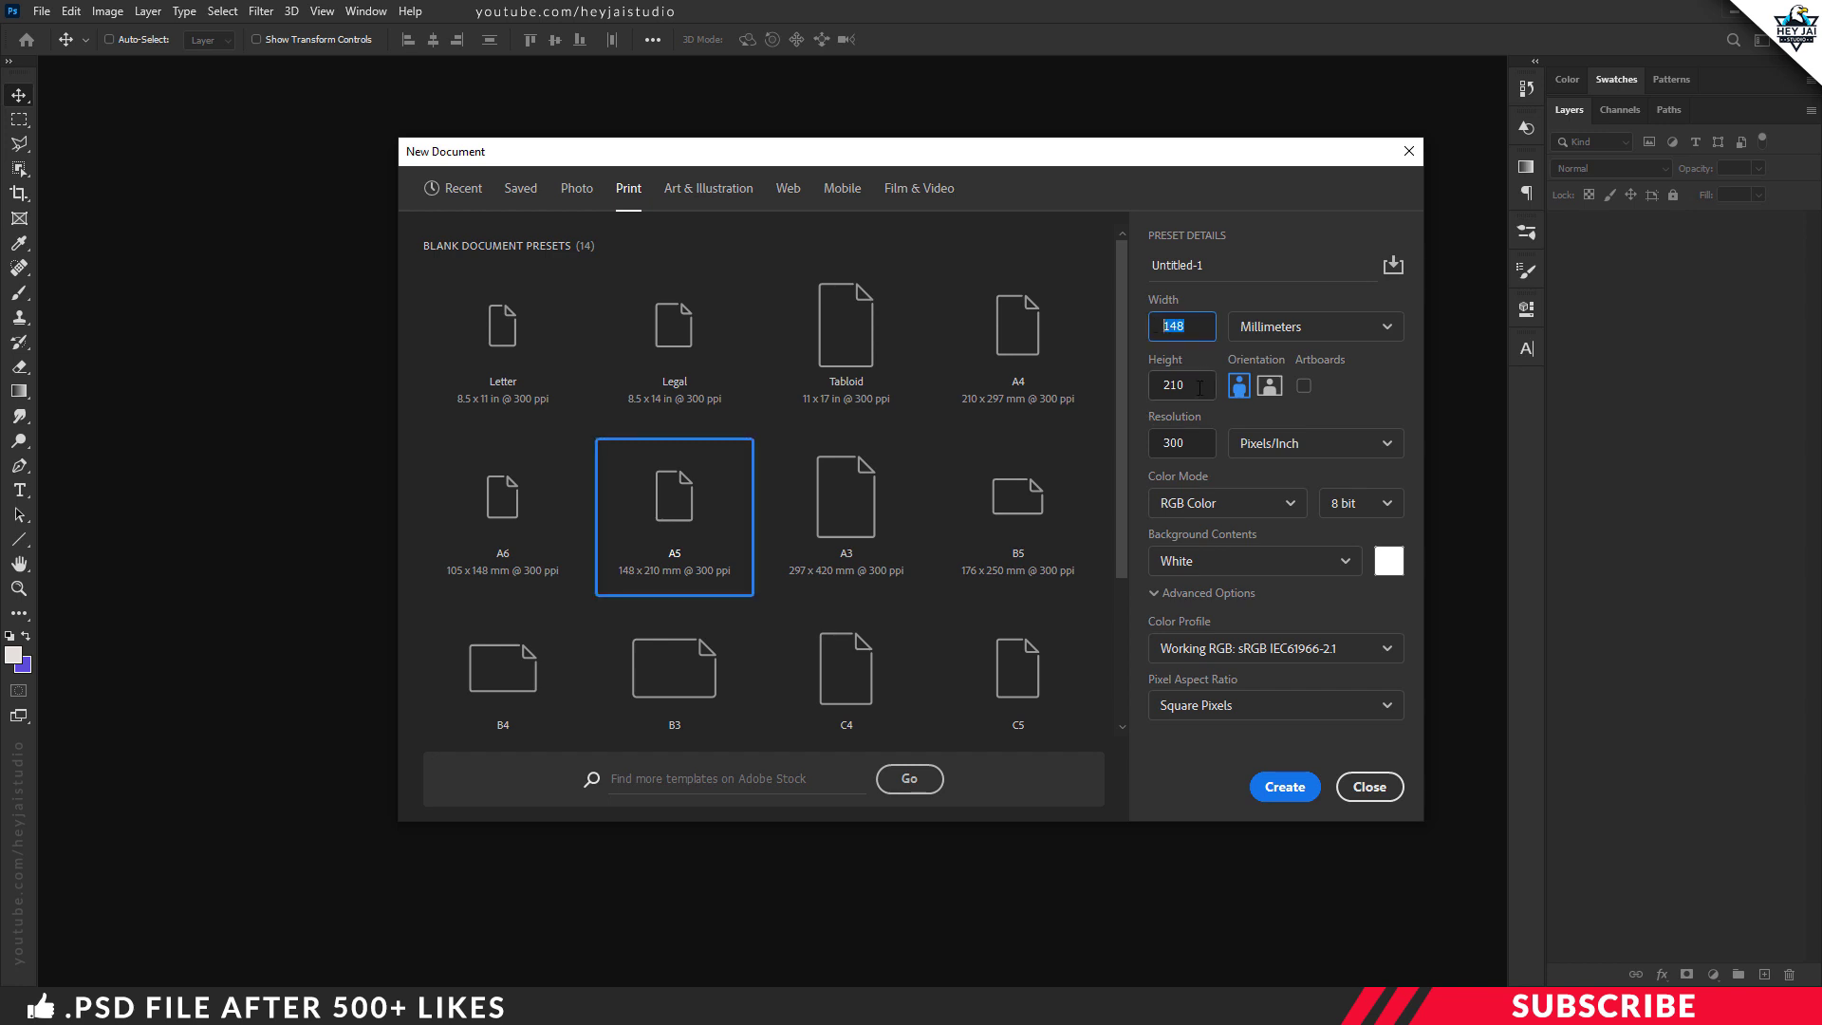
key("Tab")
left_click(1151, 444)
type("300")
left_click(1226, 504)
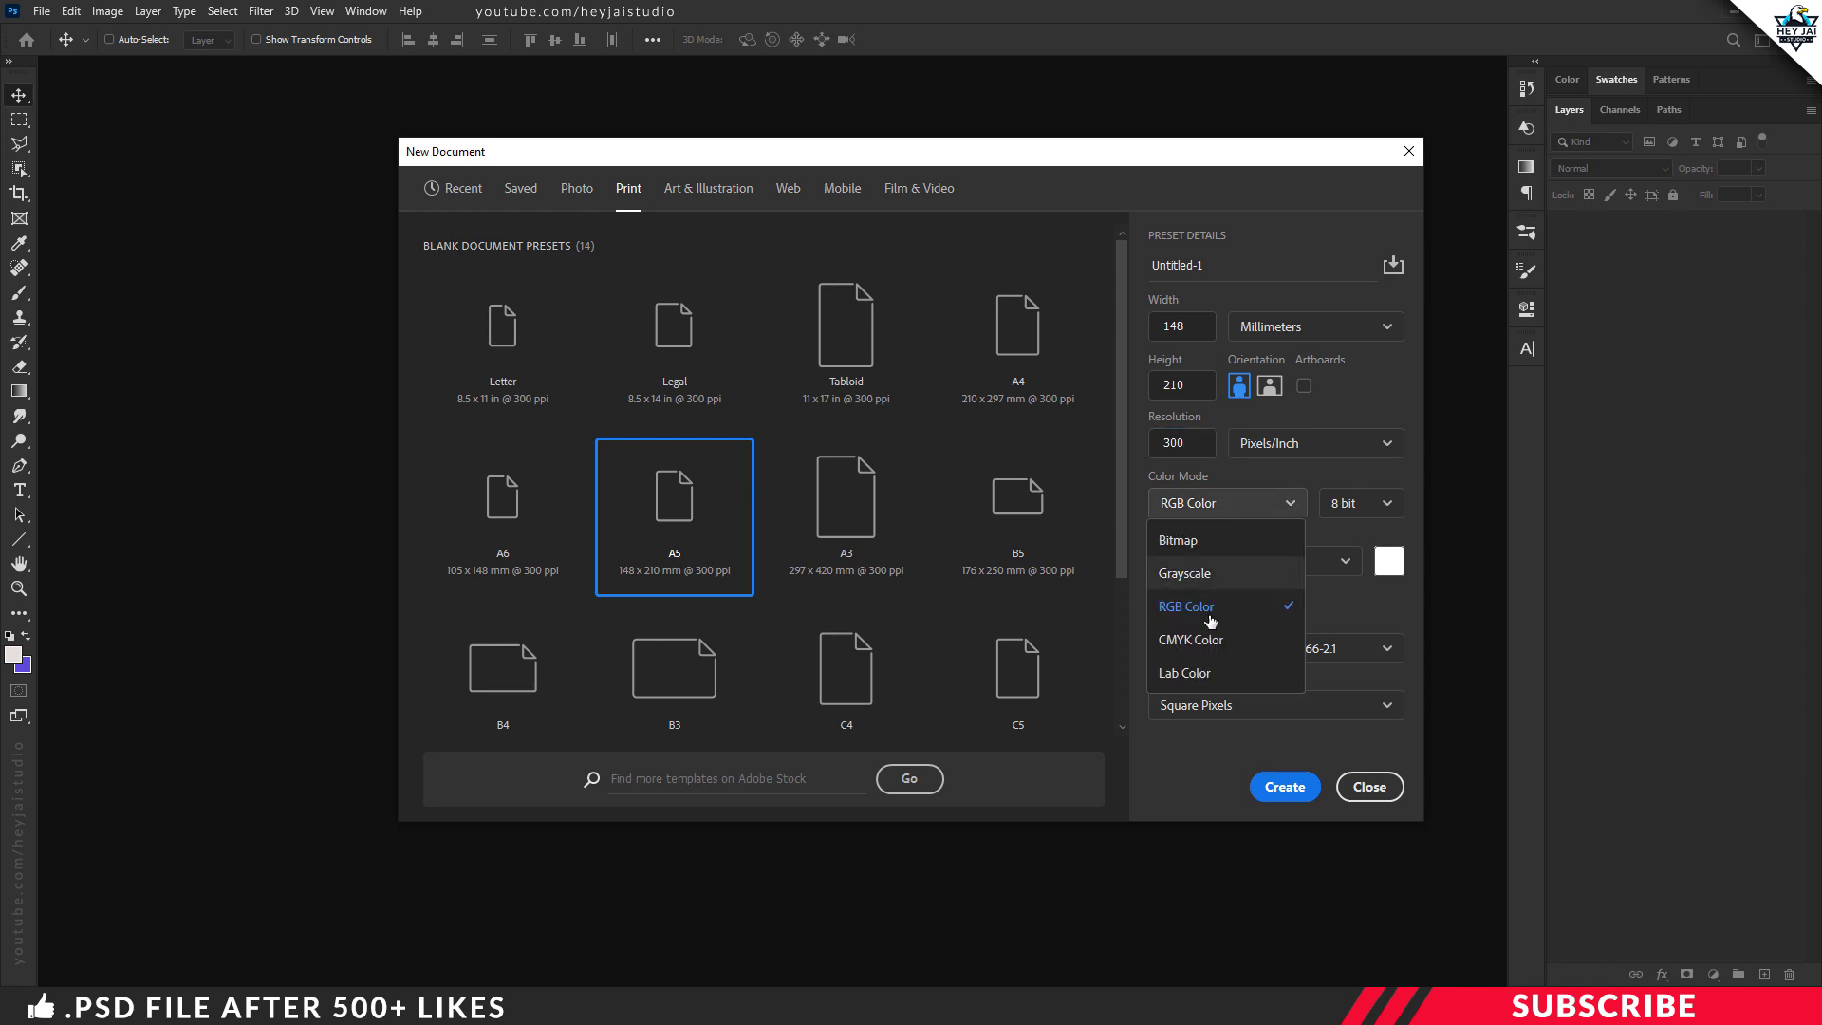
left_click(1210, 645)
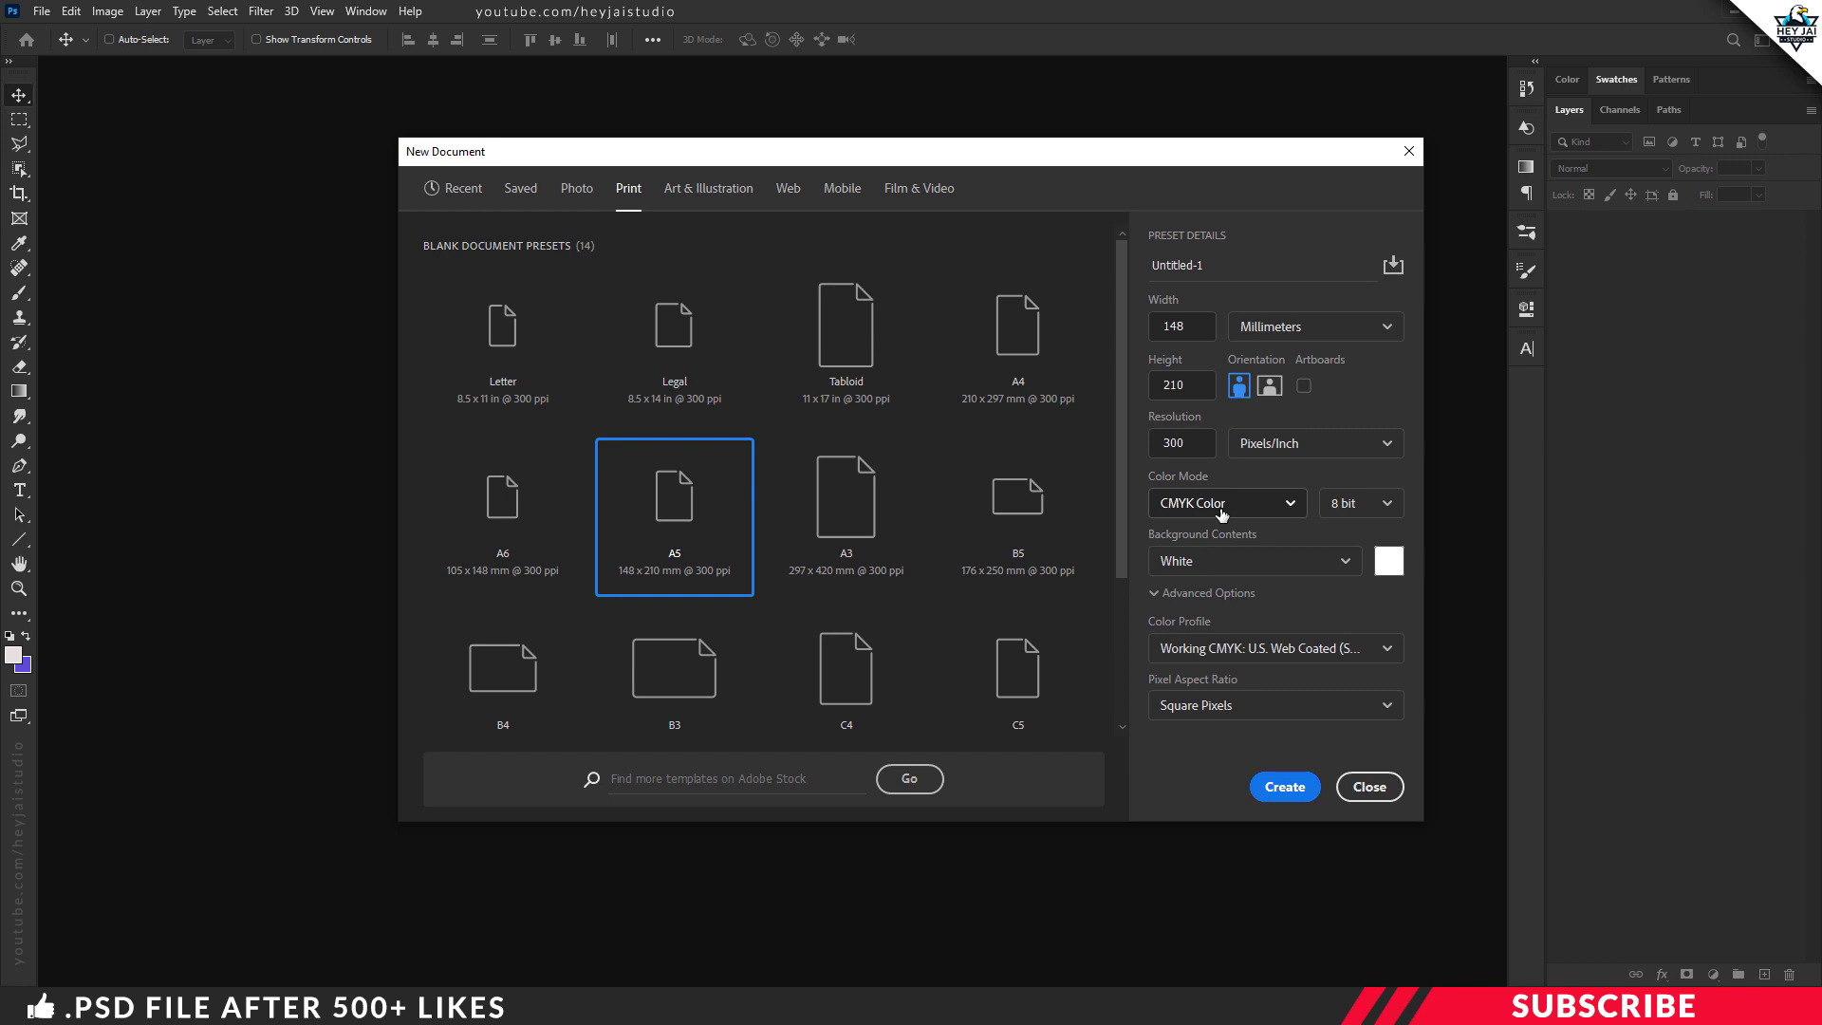
left_click(1368, 784)
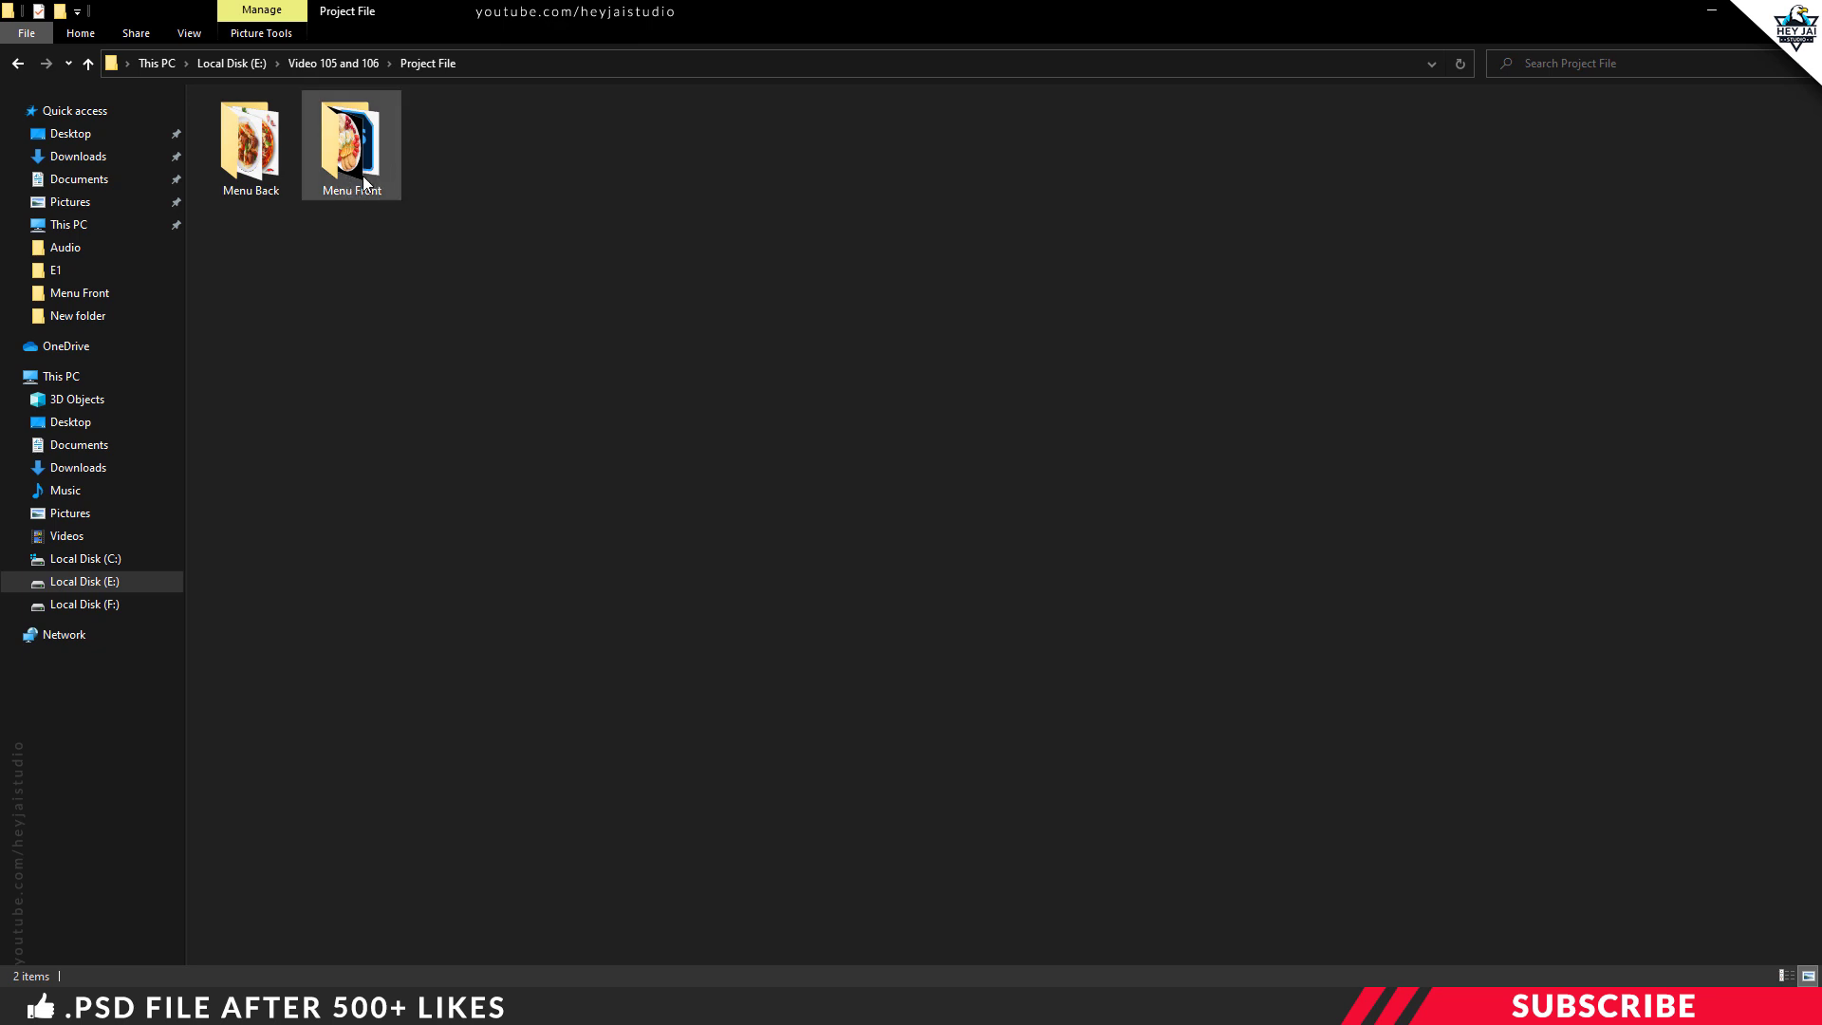
Open the Menu Front folder and its Menu Front PSD in Photoshop.
left_click(327, 179)
left_click(274, 192)
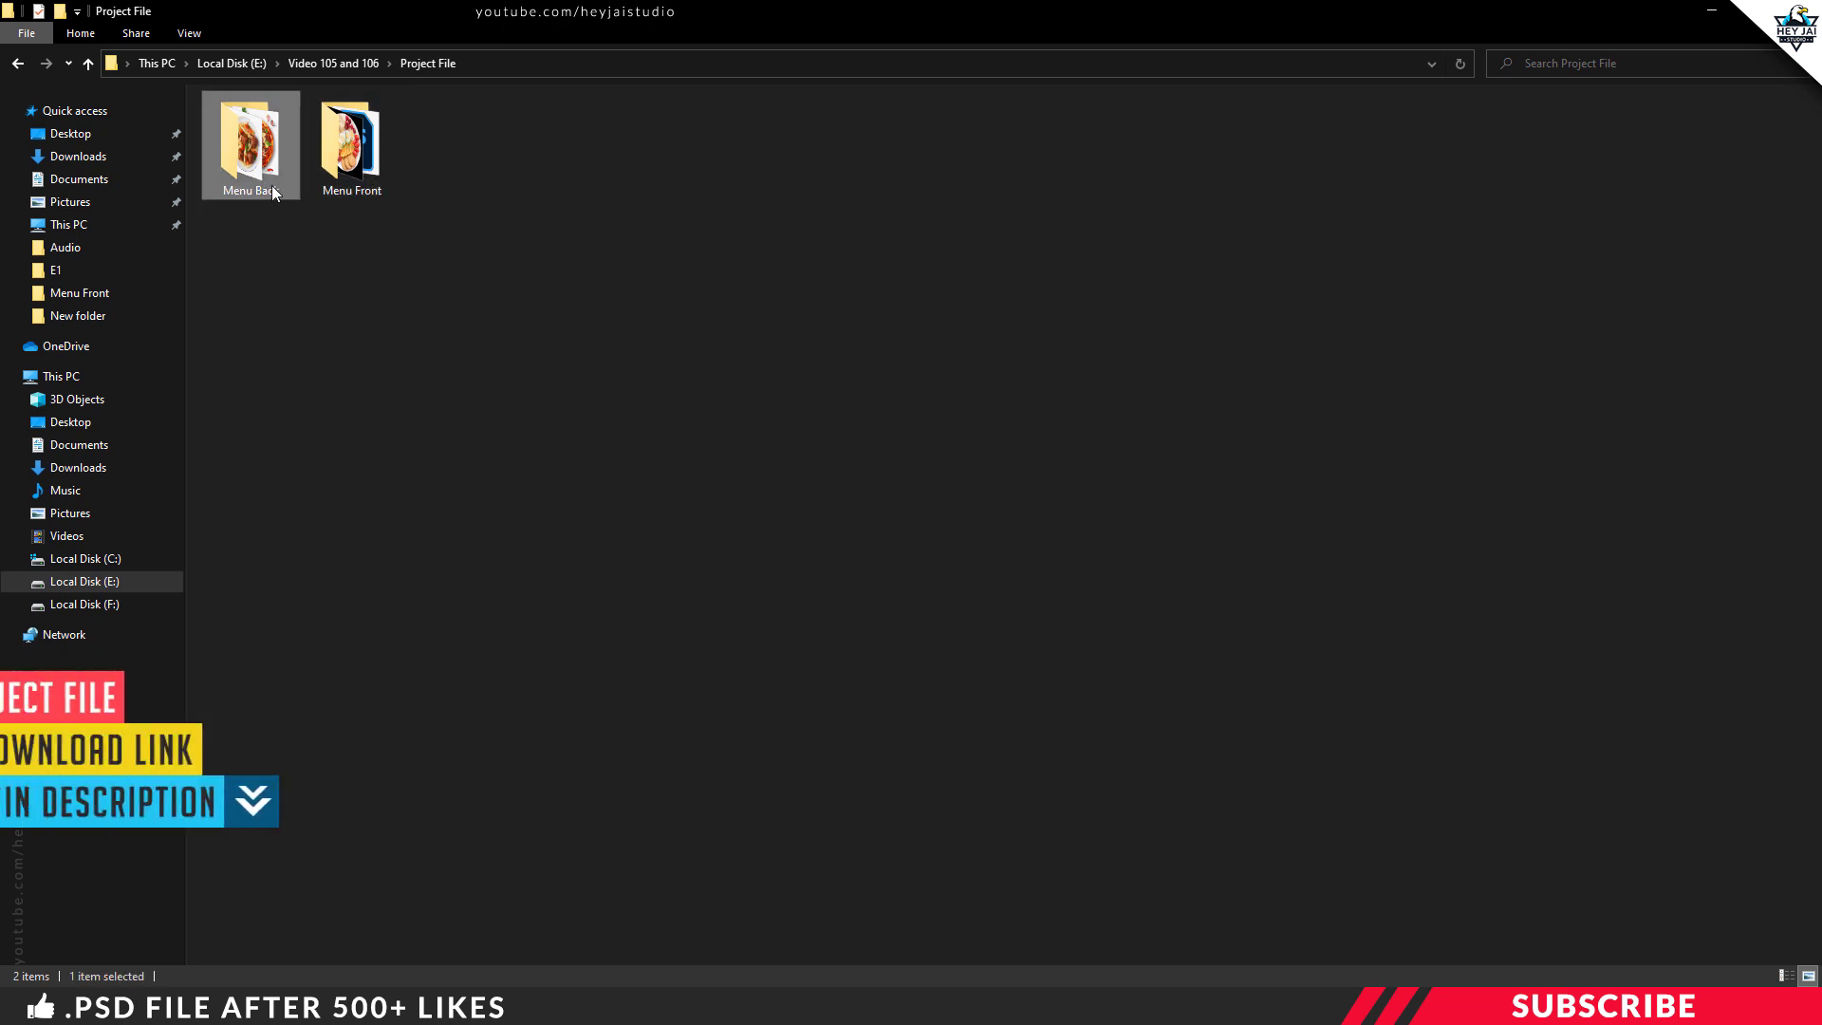
left_click(340, 235)
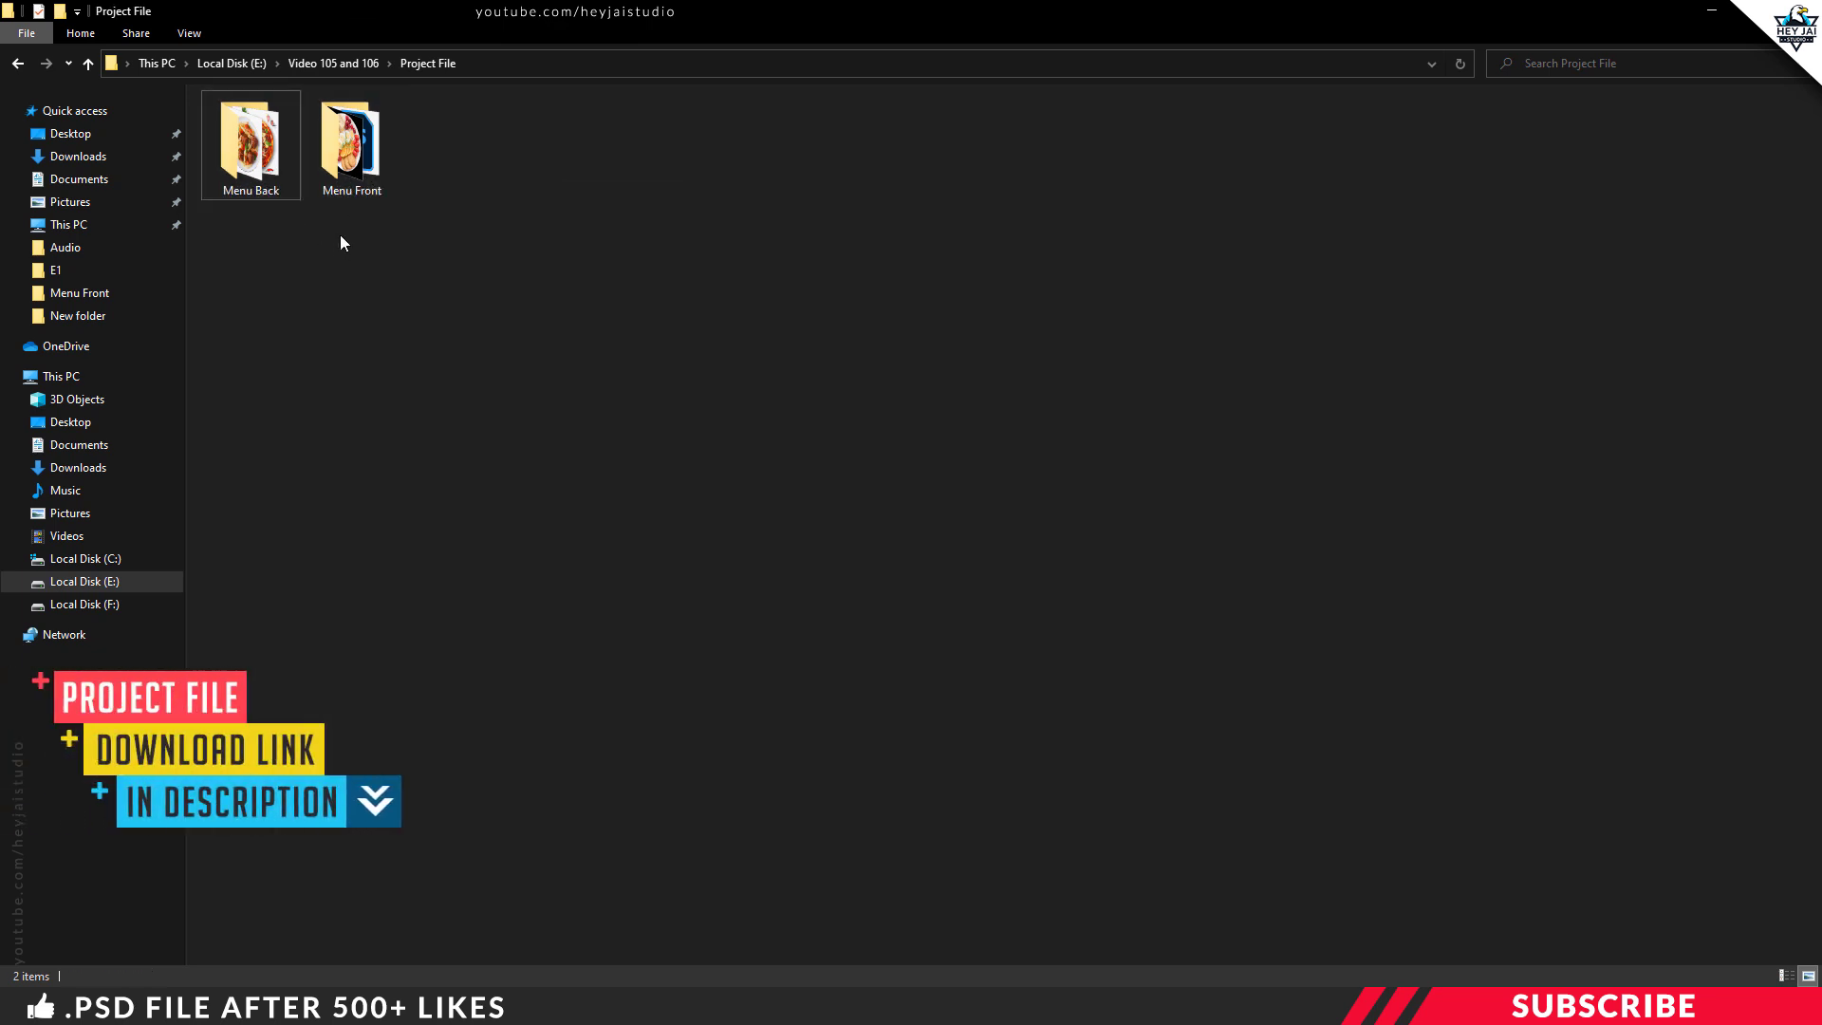
double_click(368, 164)
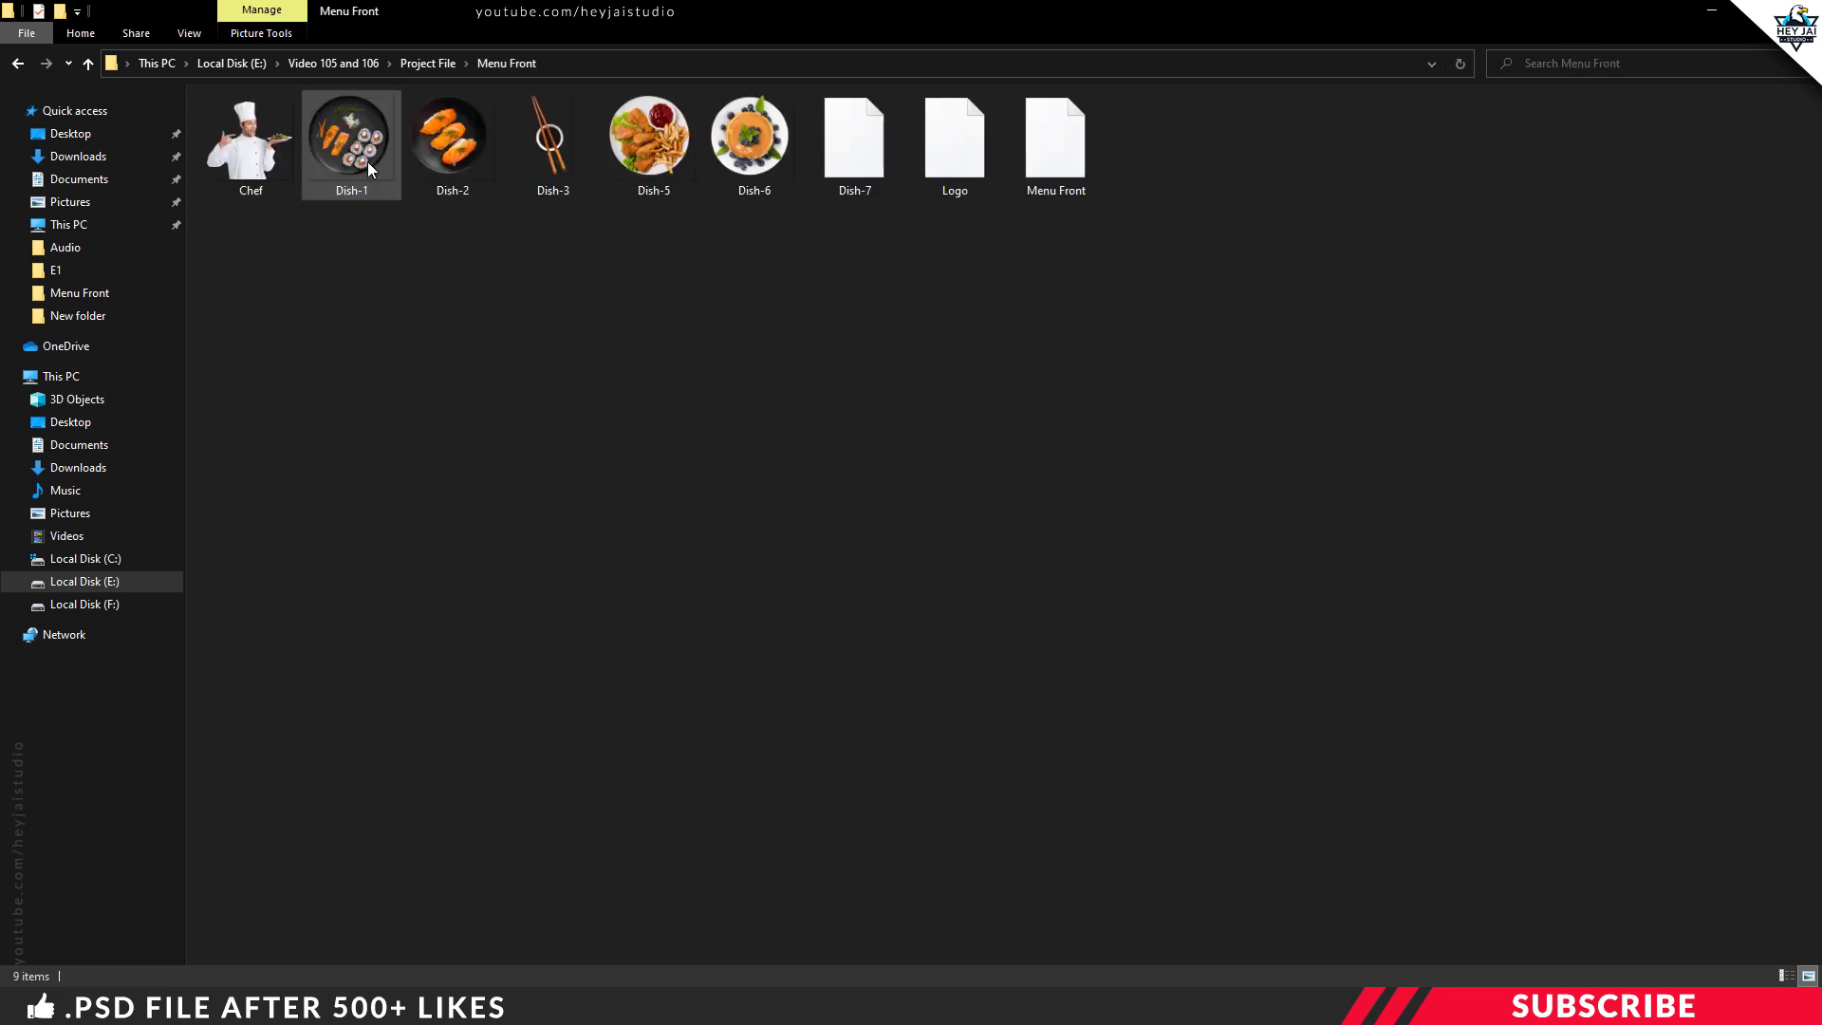
double_click(1066, 174)
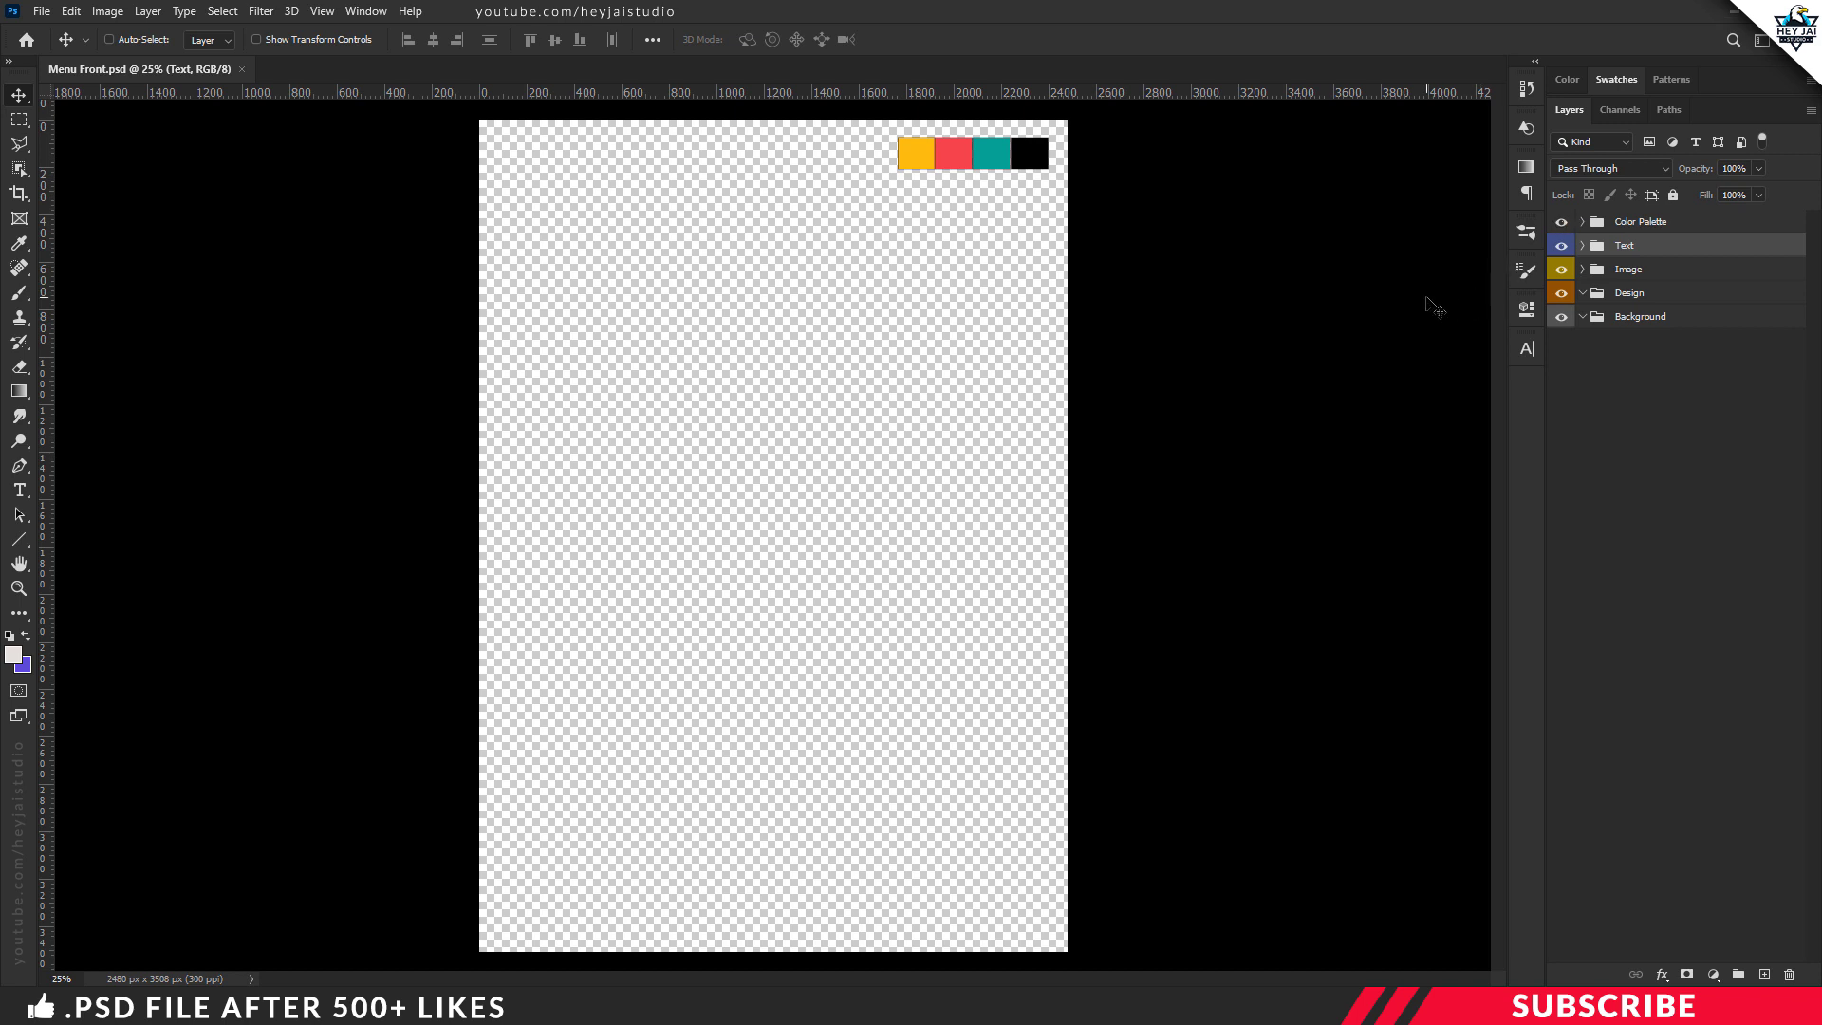
Add a Solid Color fill in the Background group, sampling the palette's yellow (fdbc0e).
left_click(1561, 222)
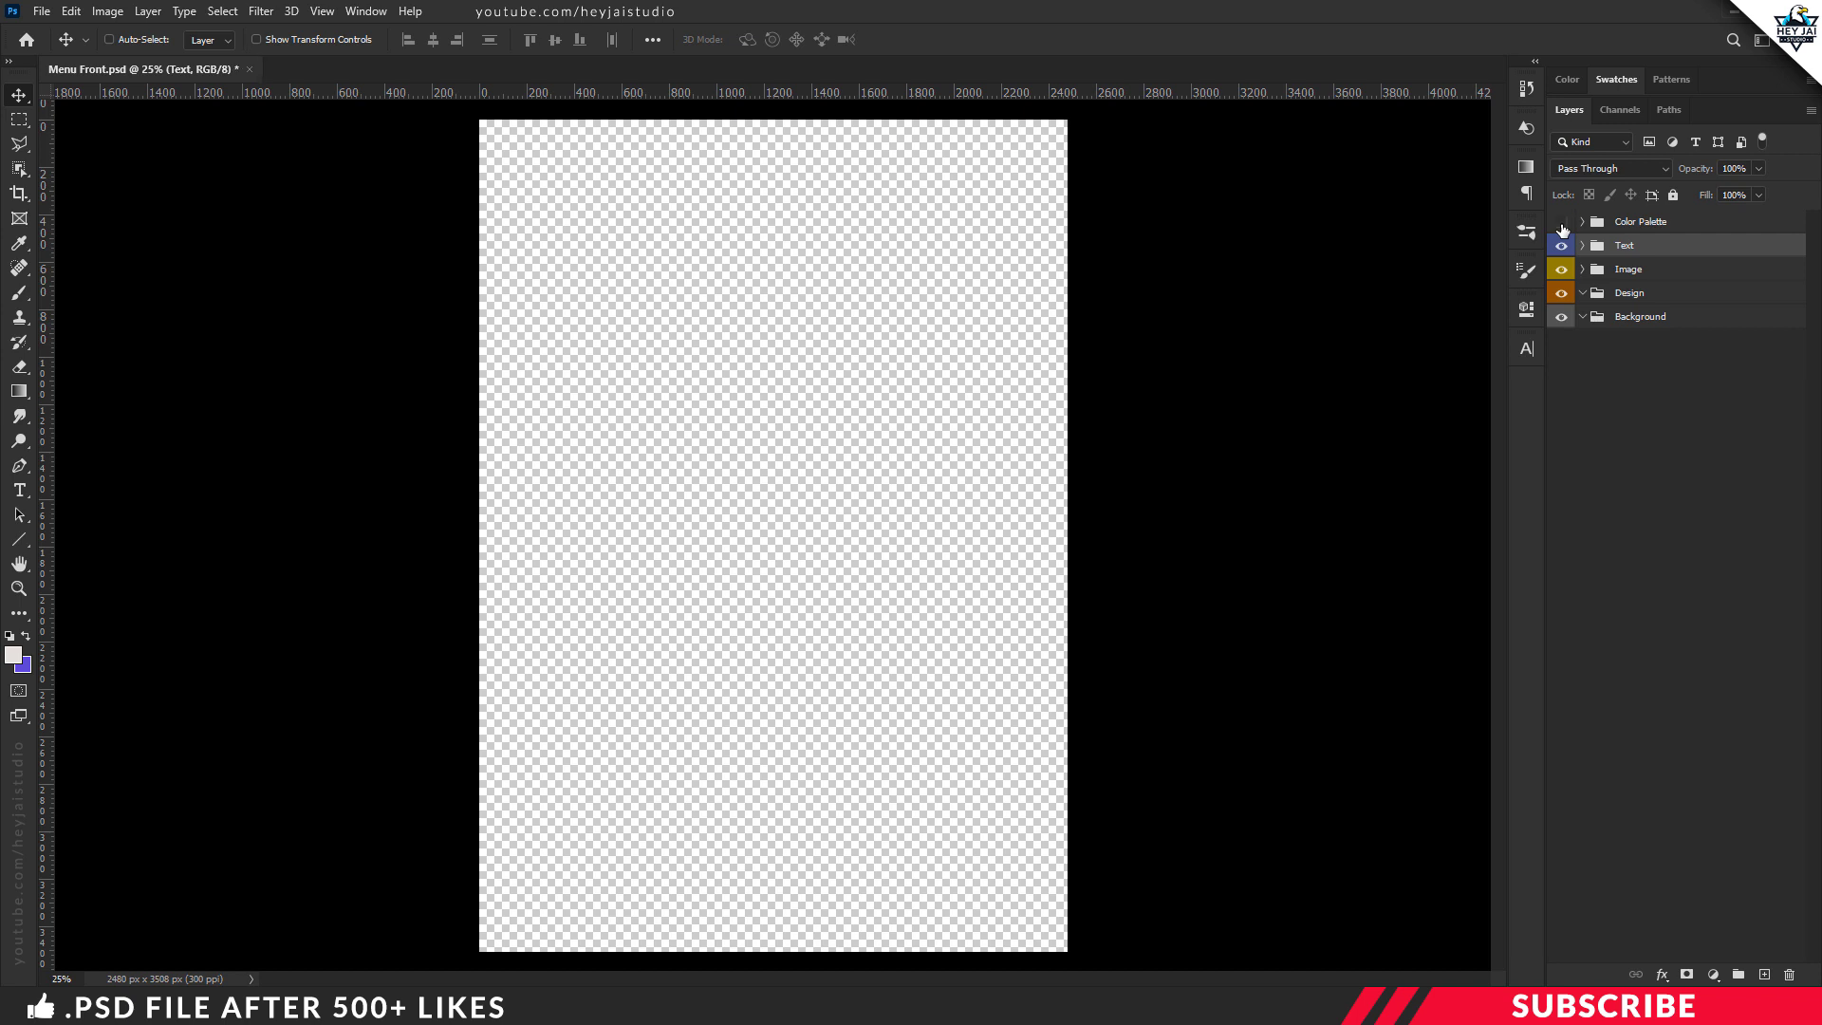
left_click(1561, 222)
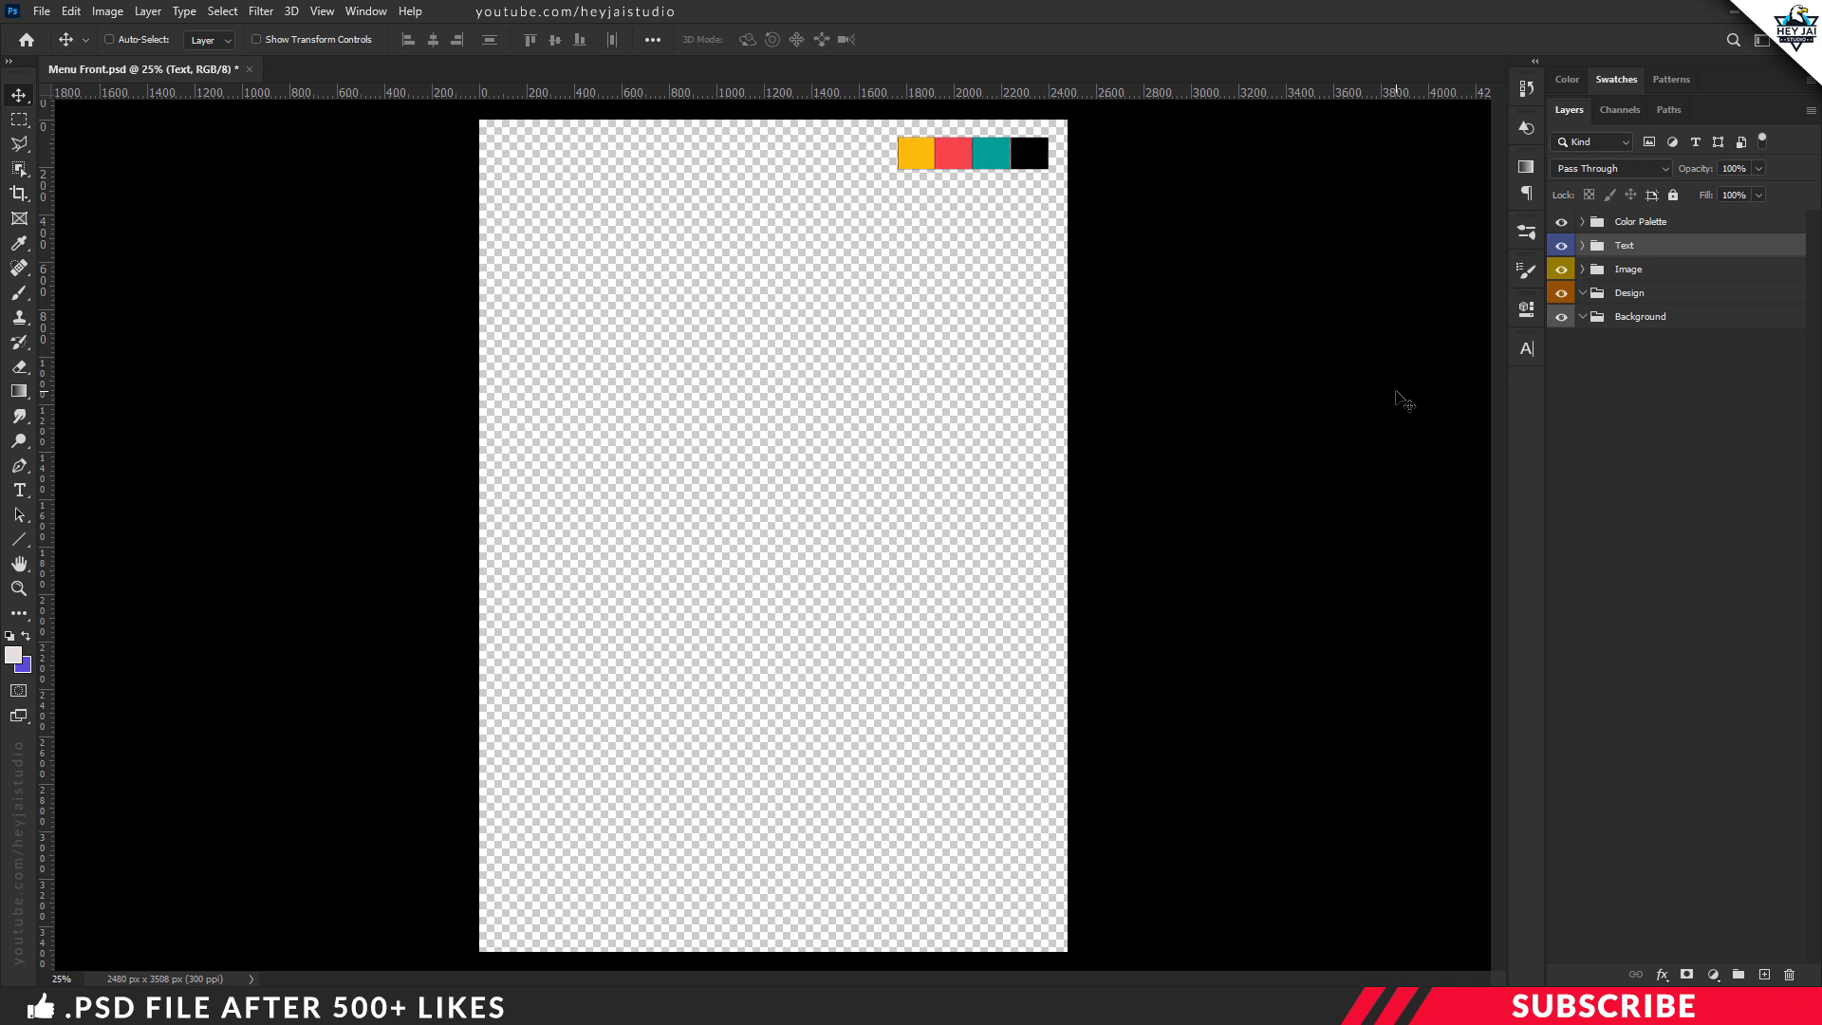
left_click(1638, 319)
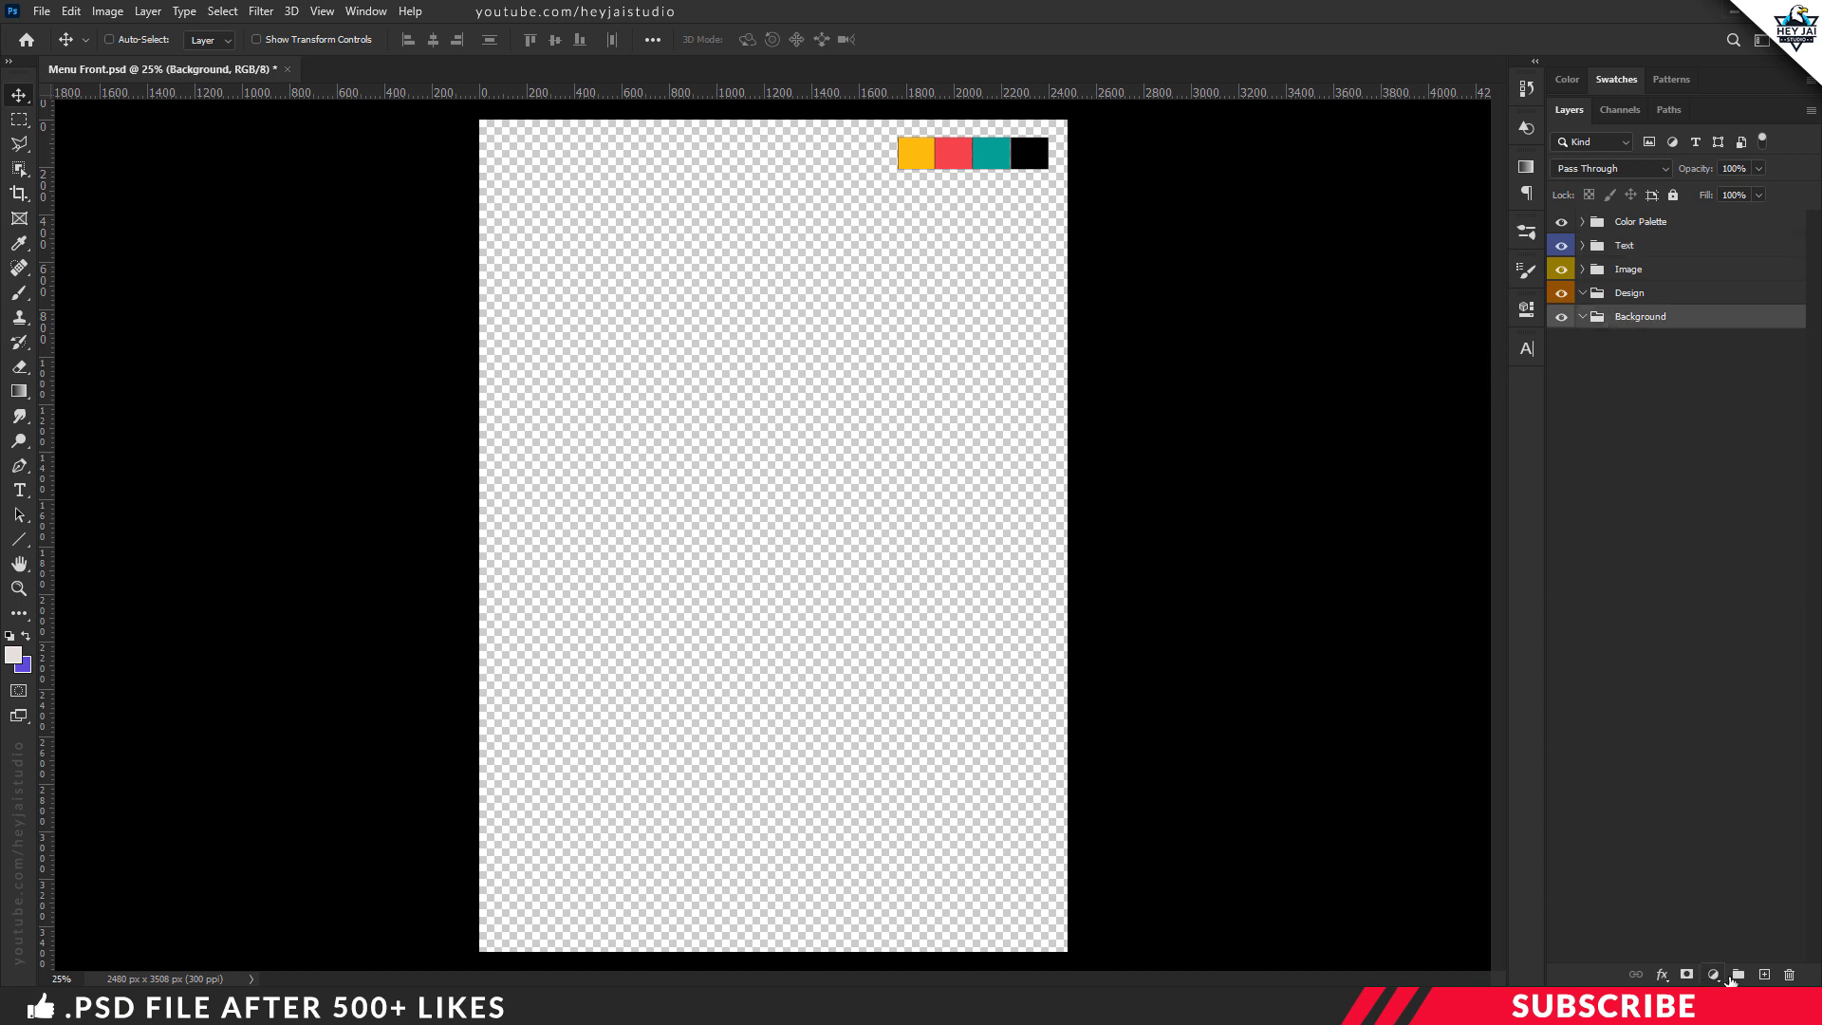
left_click(1714, 975)
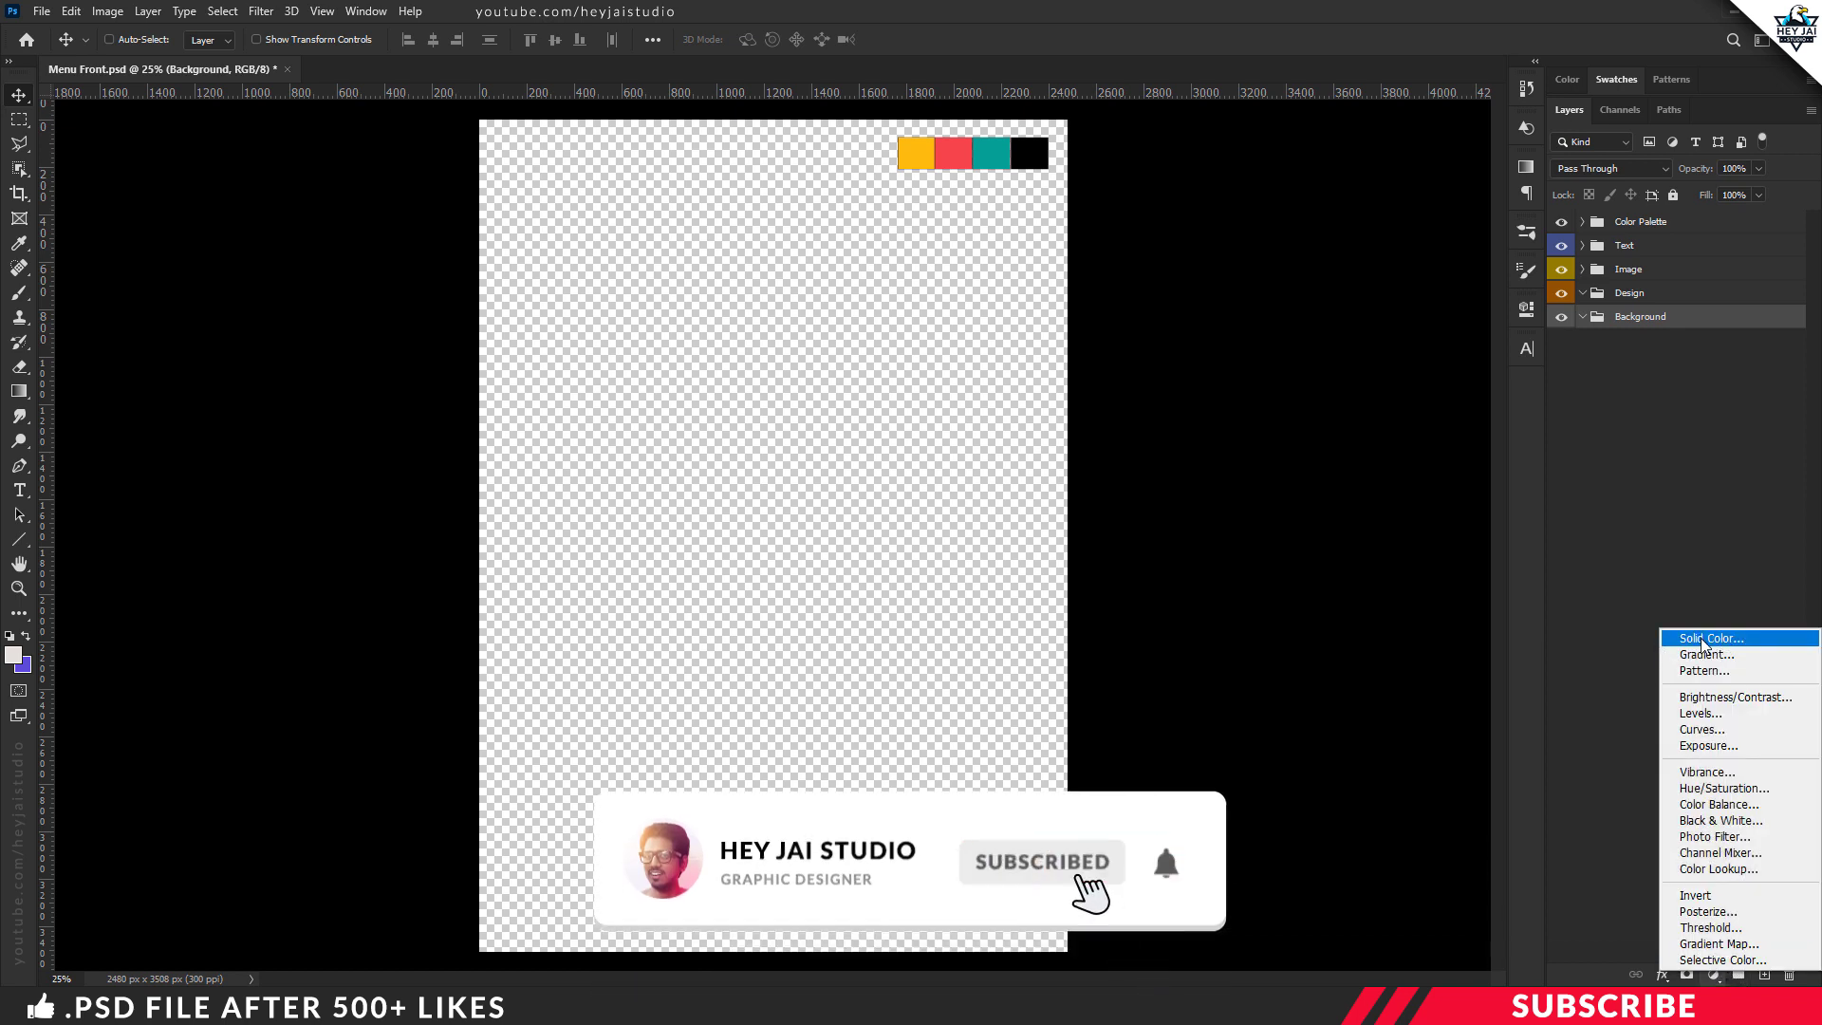
left_click(1711, 638)
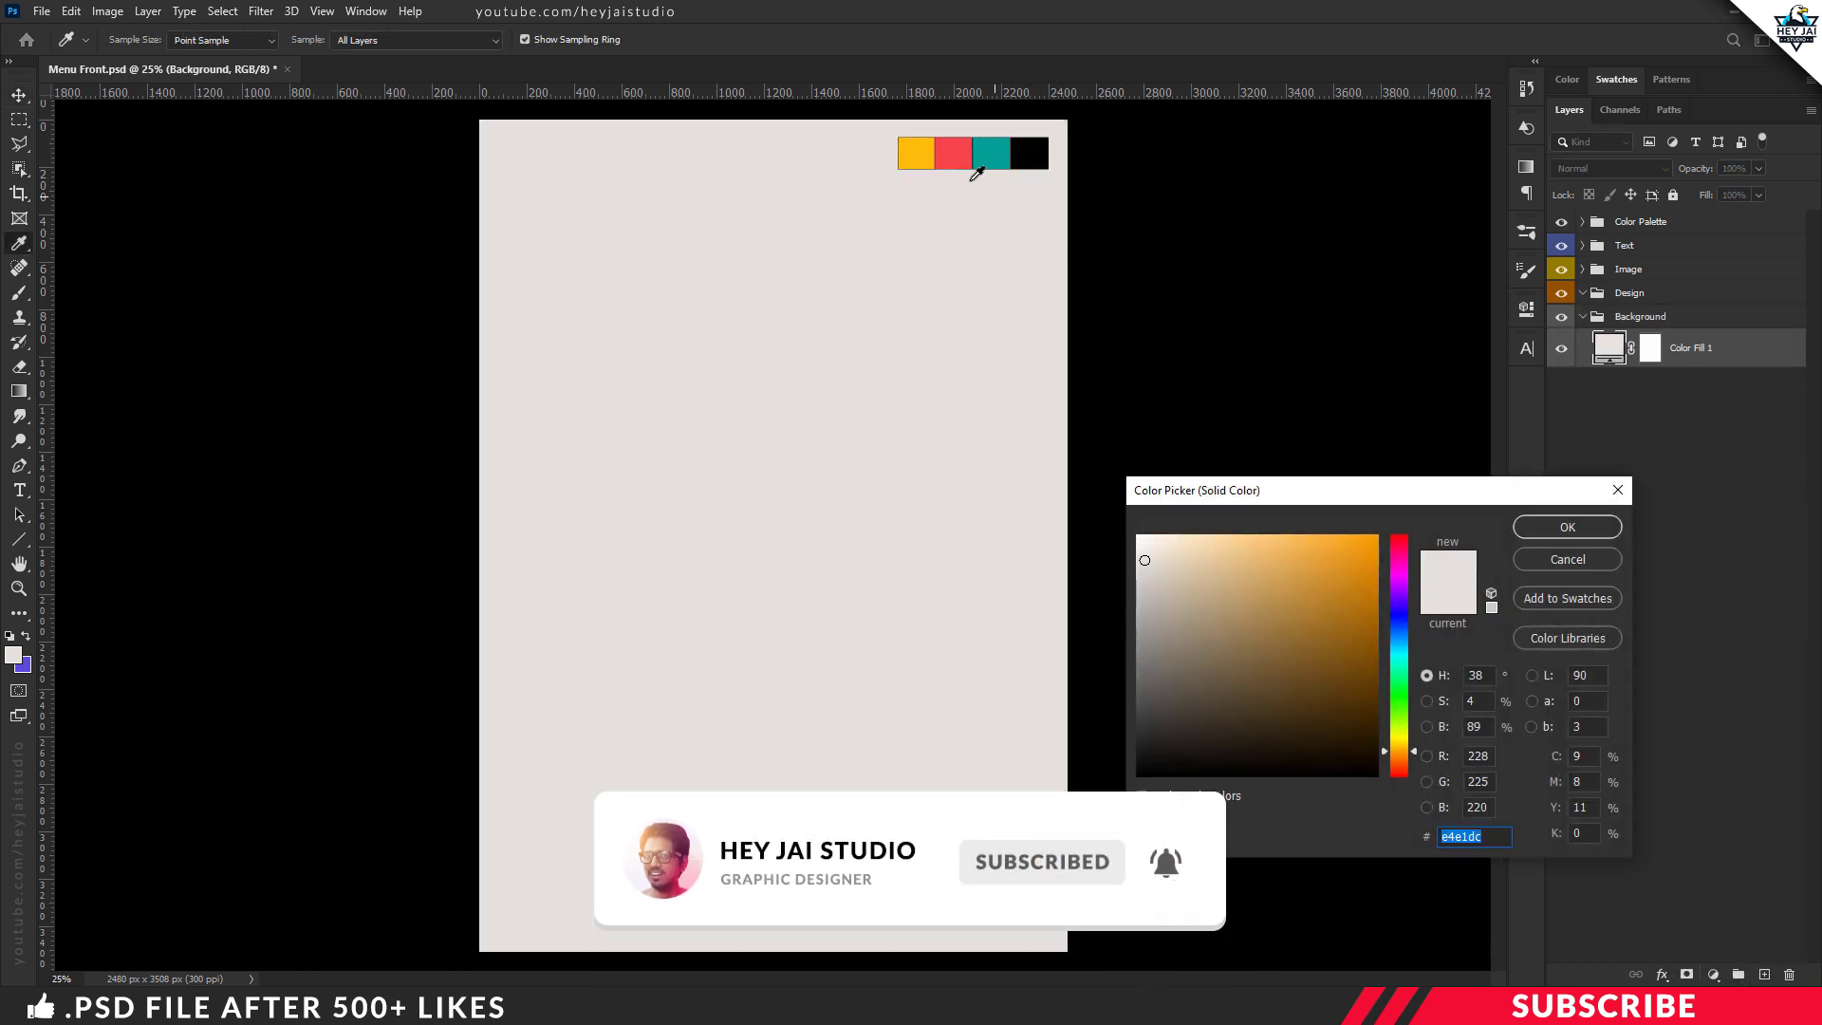
left_click(915, 155)
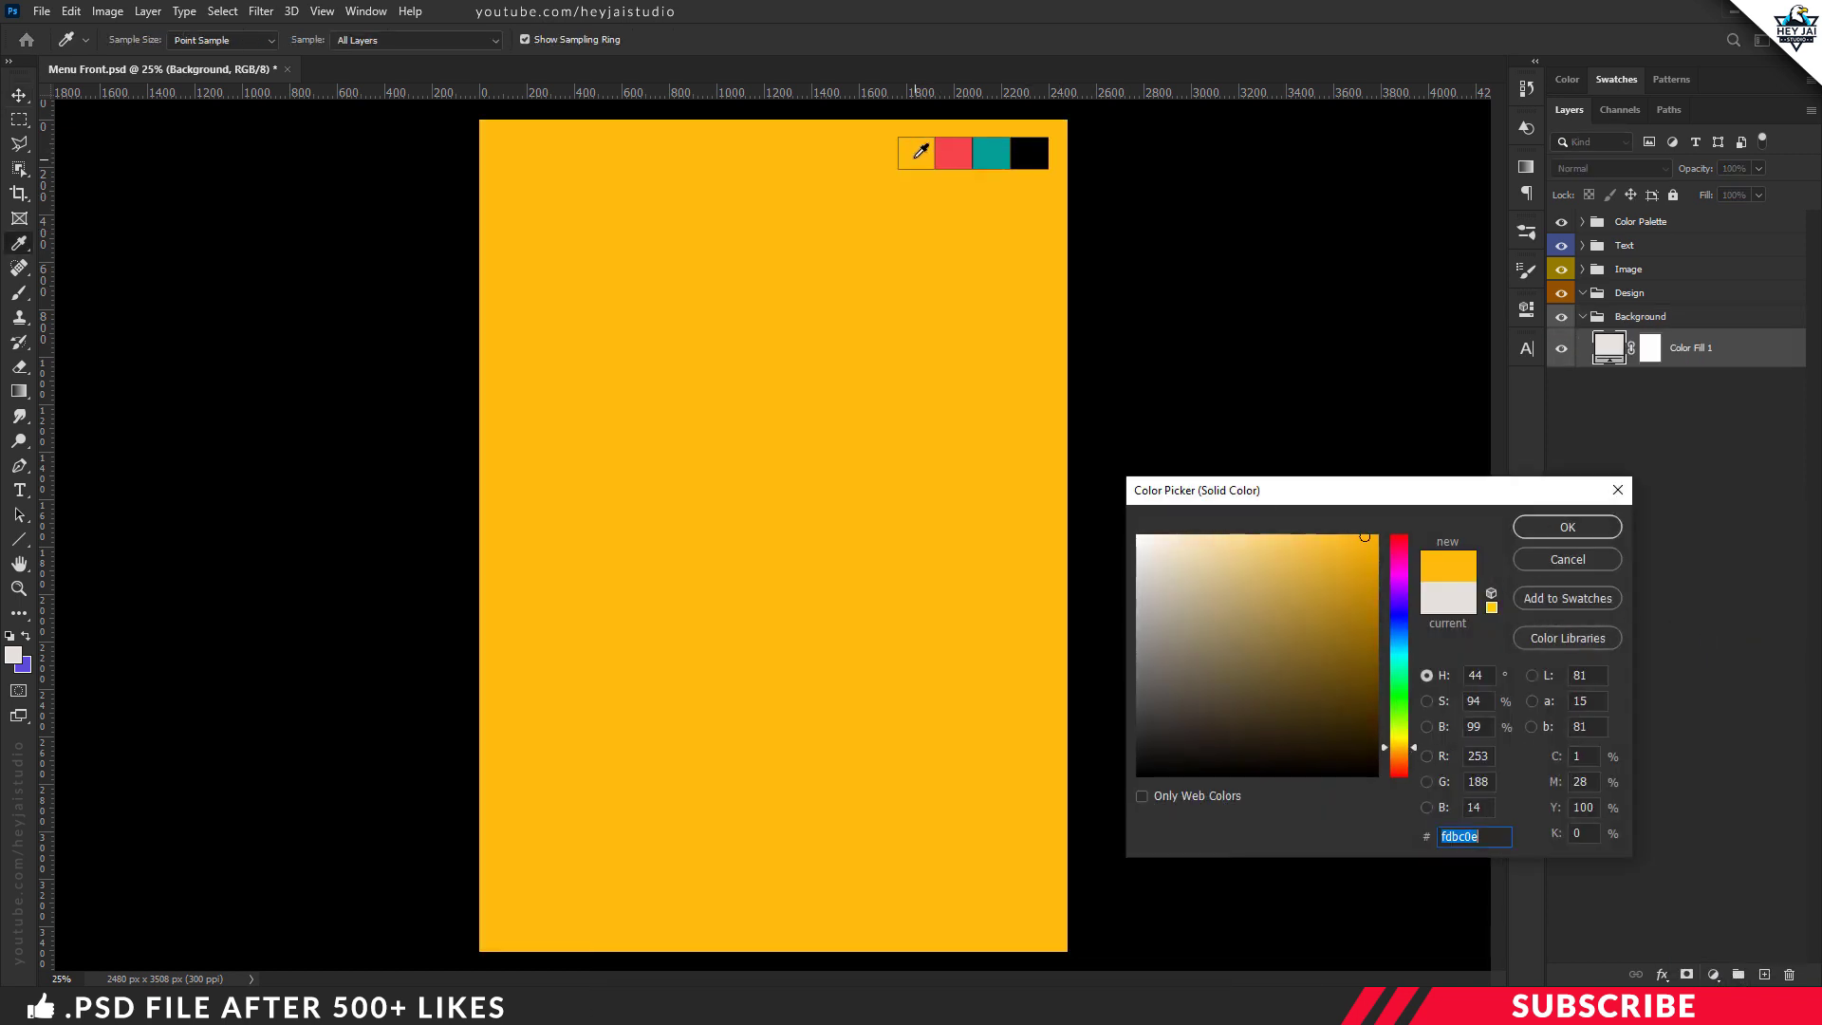
left_click(1551, 528)
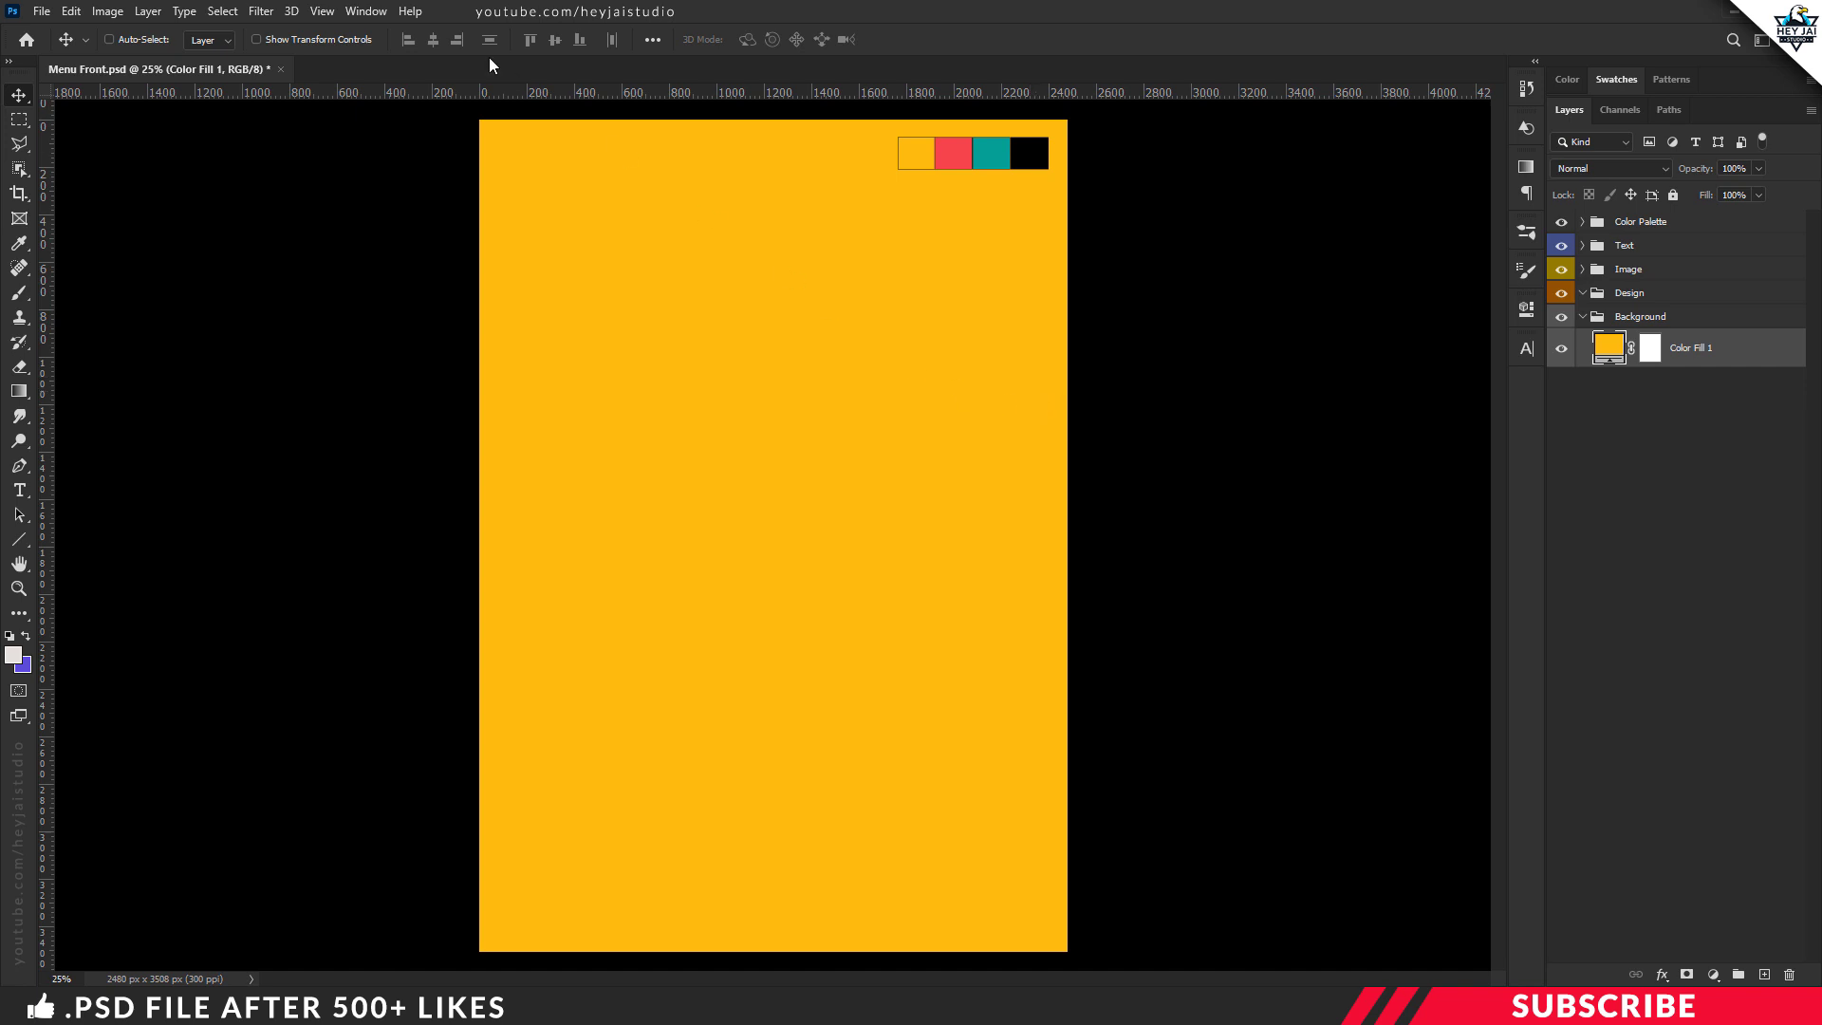
Create a guide layout with 0.5in top, left, bottom and right margins.
left_click(321, 11)
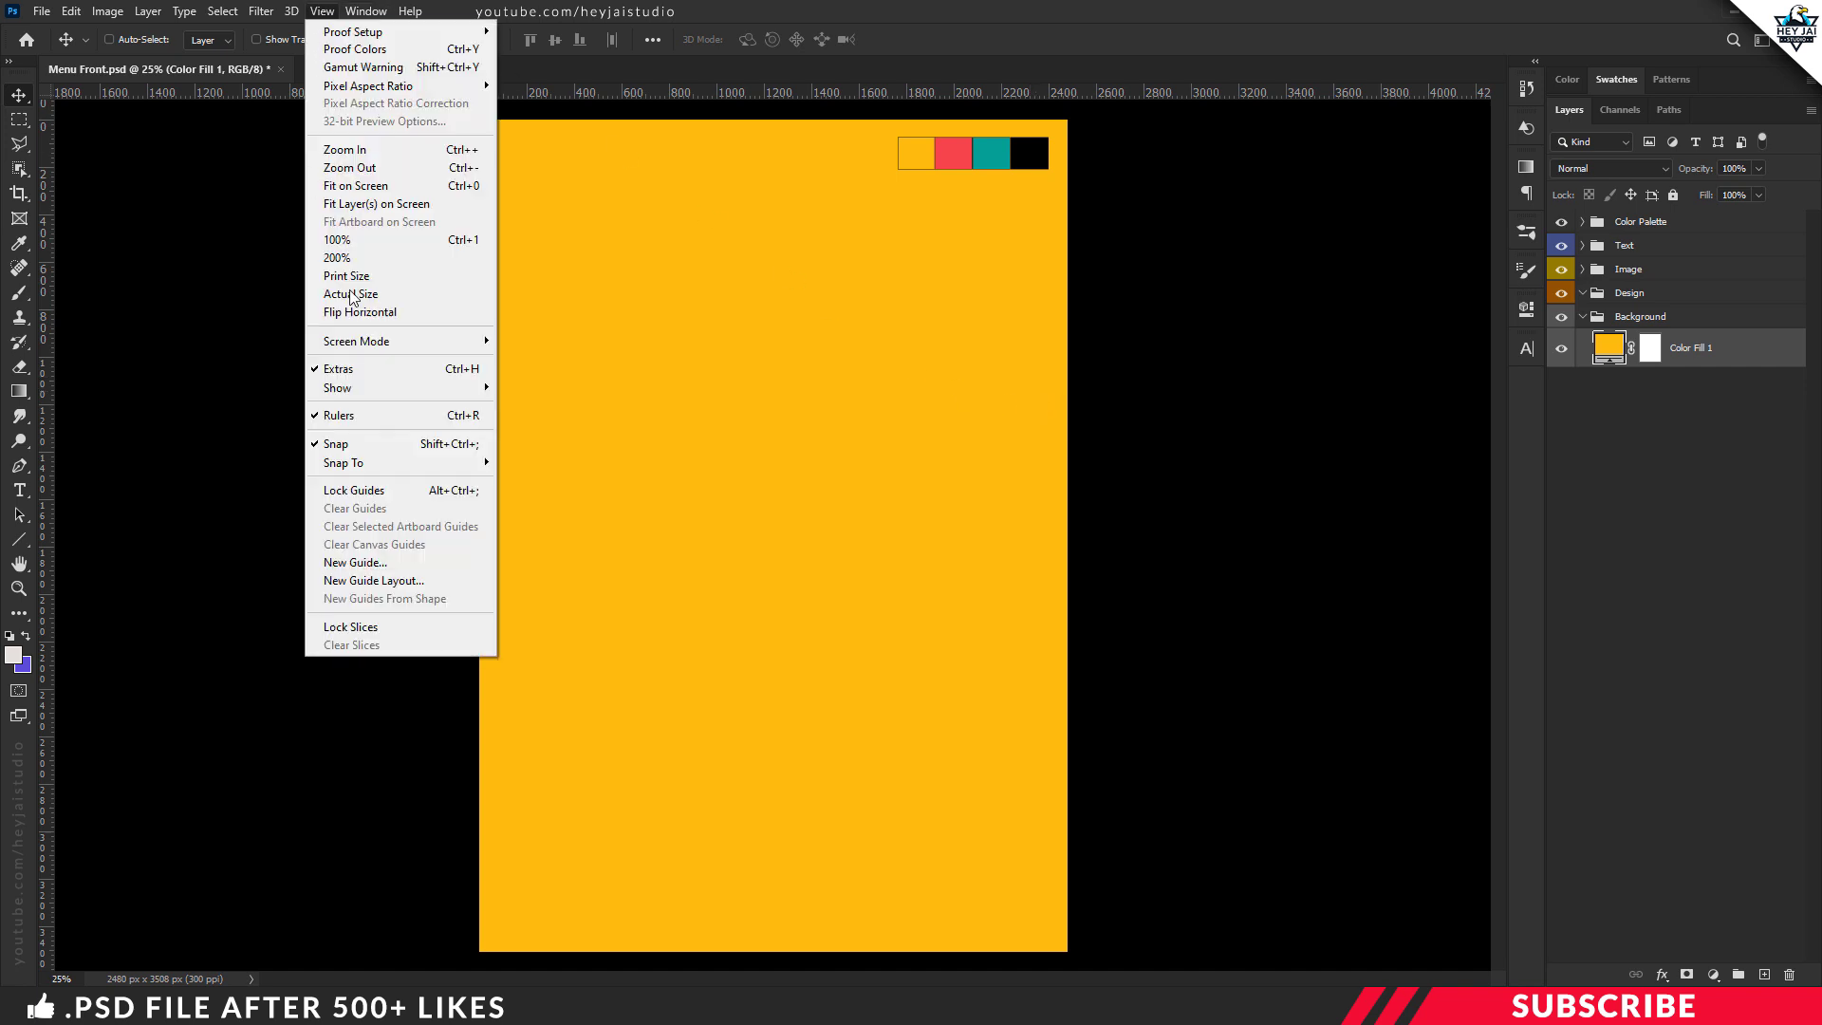
left_click(386, 581)
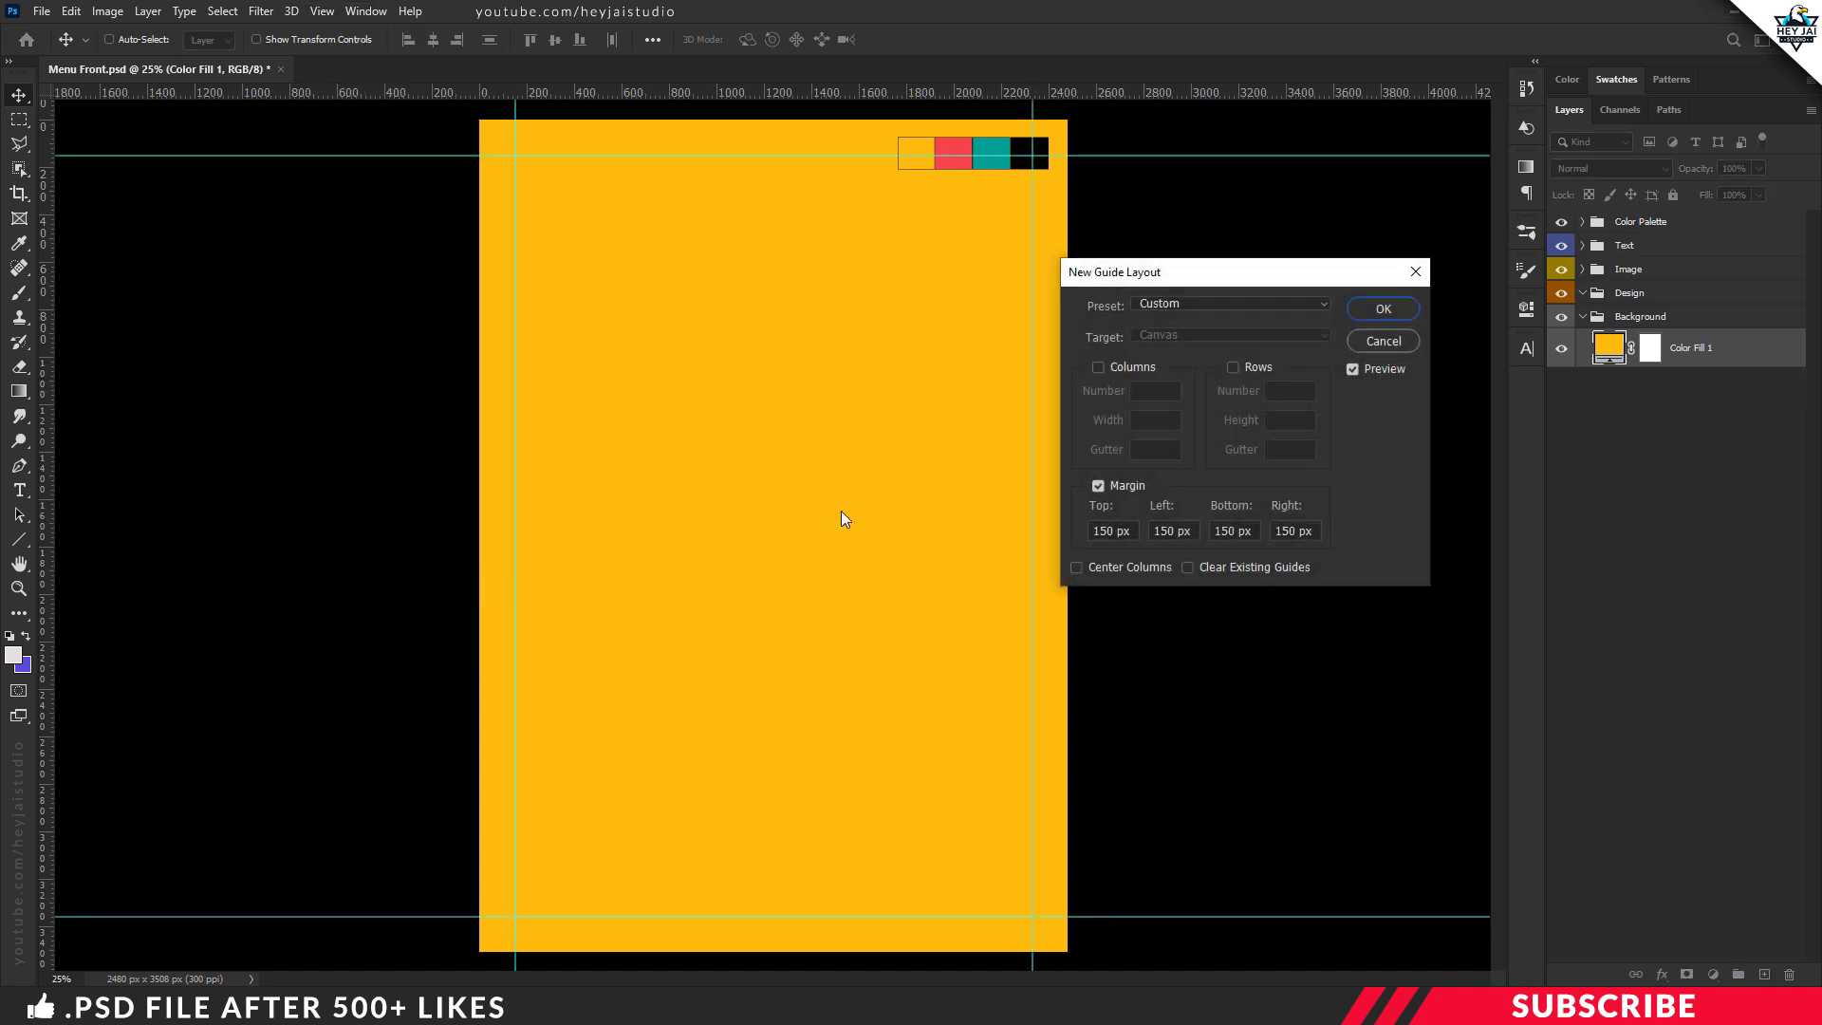
left_click(1192, 304)
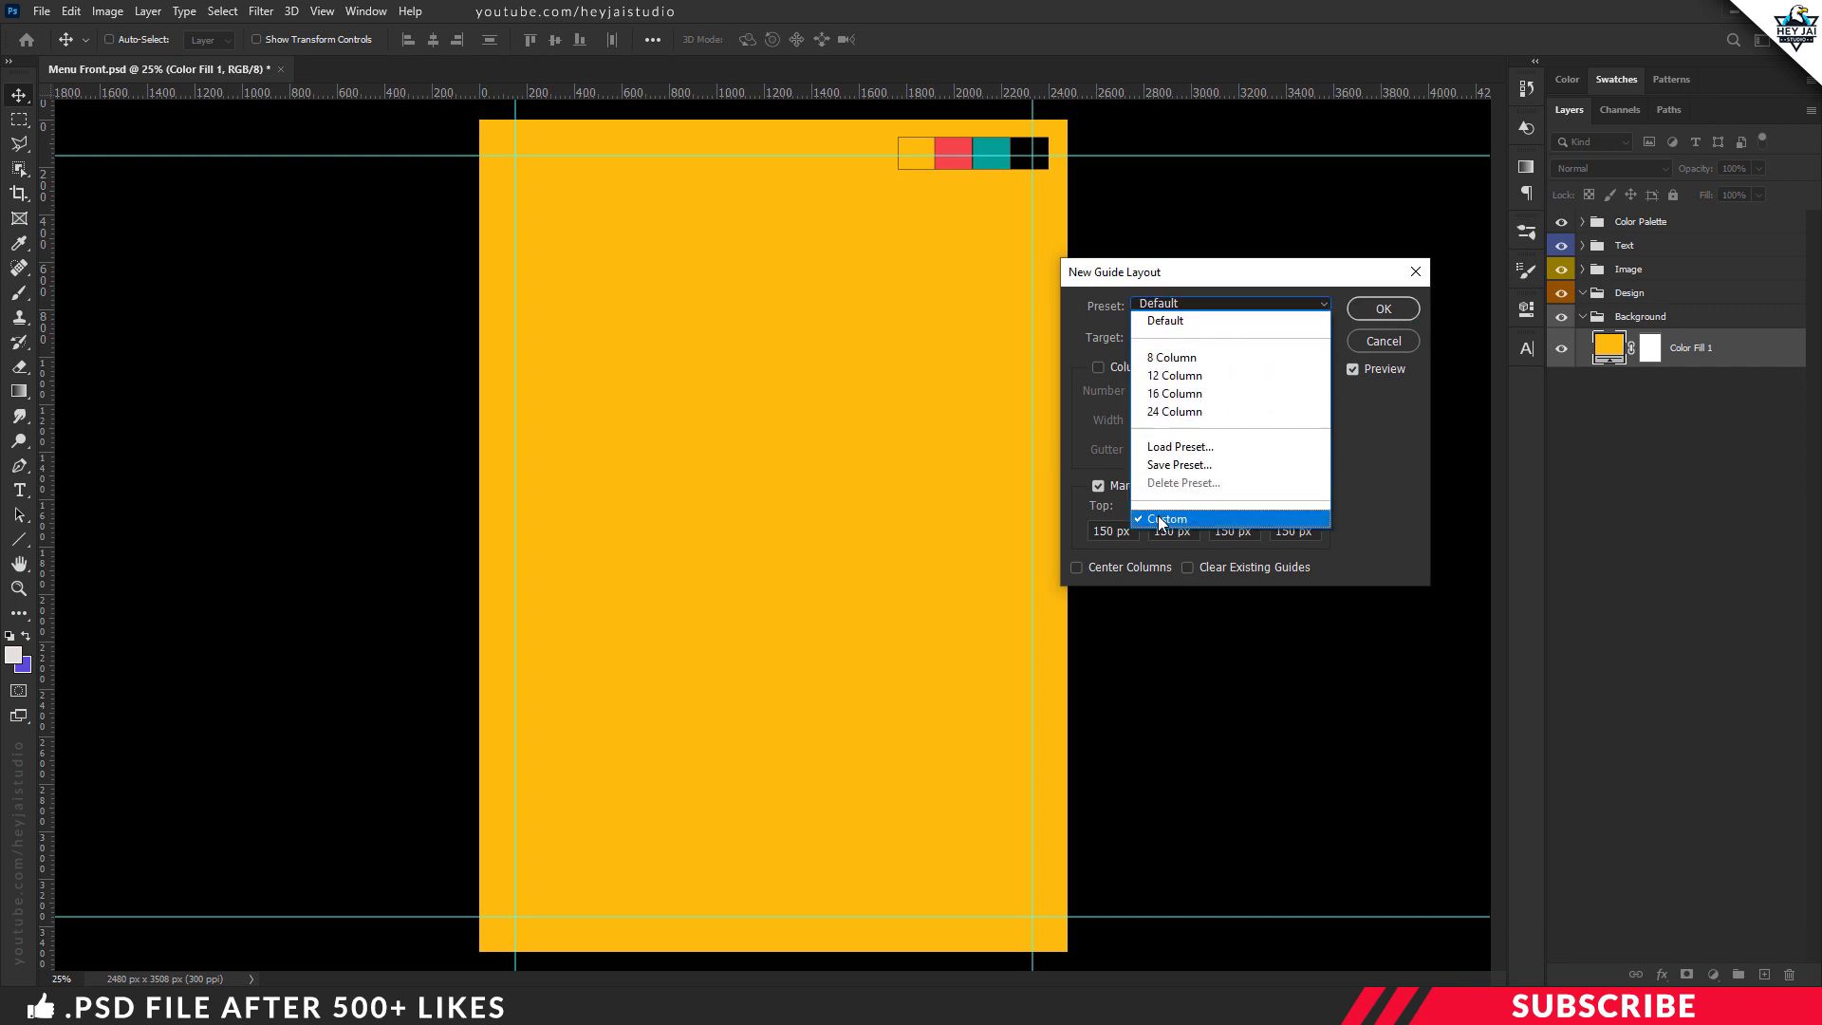
left_click(1161, 522)
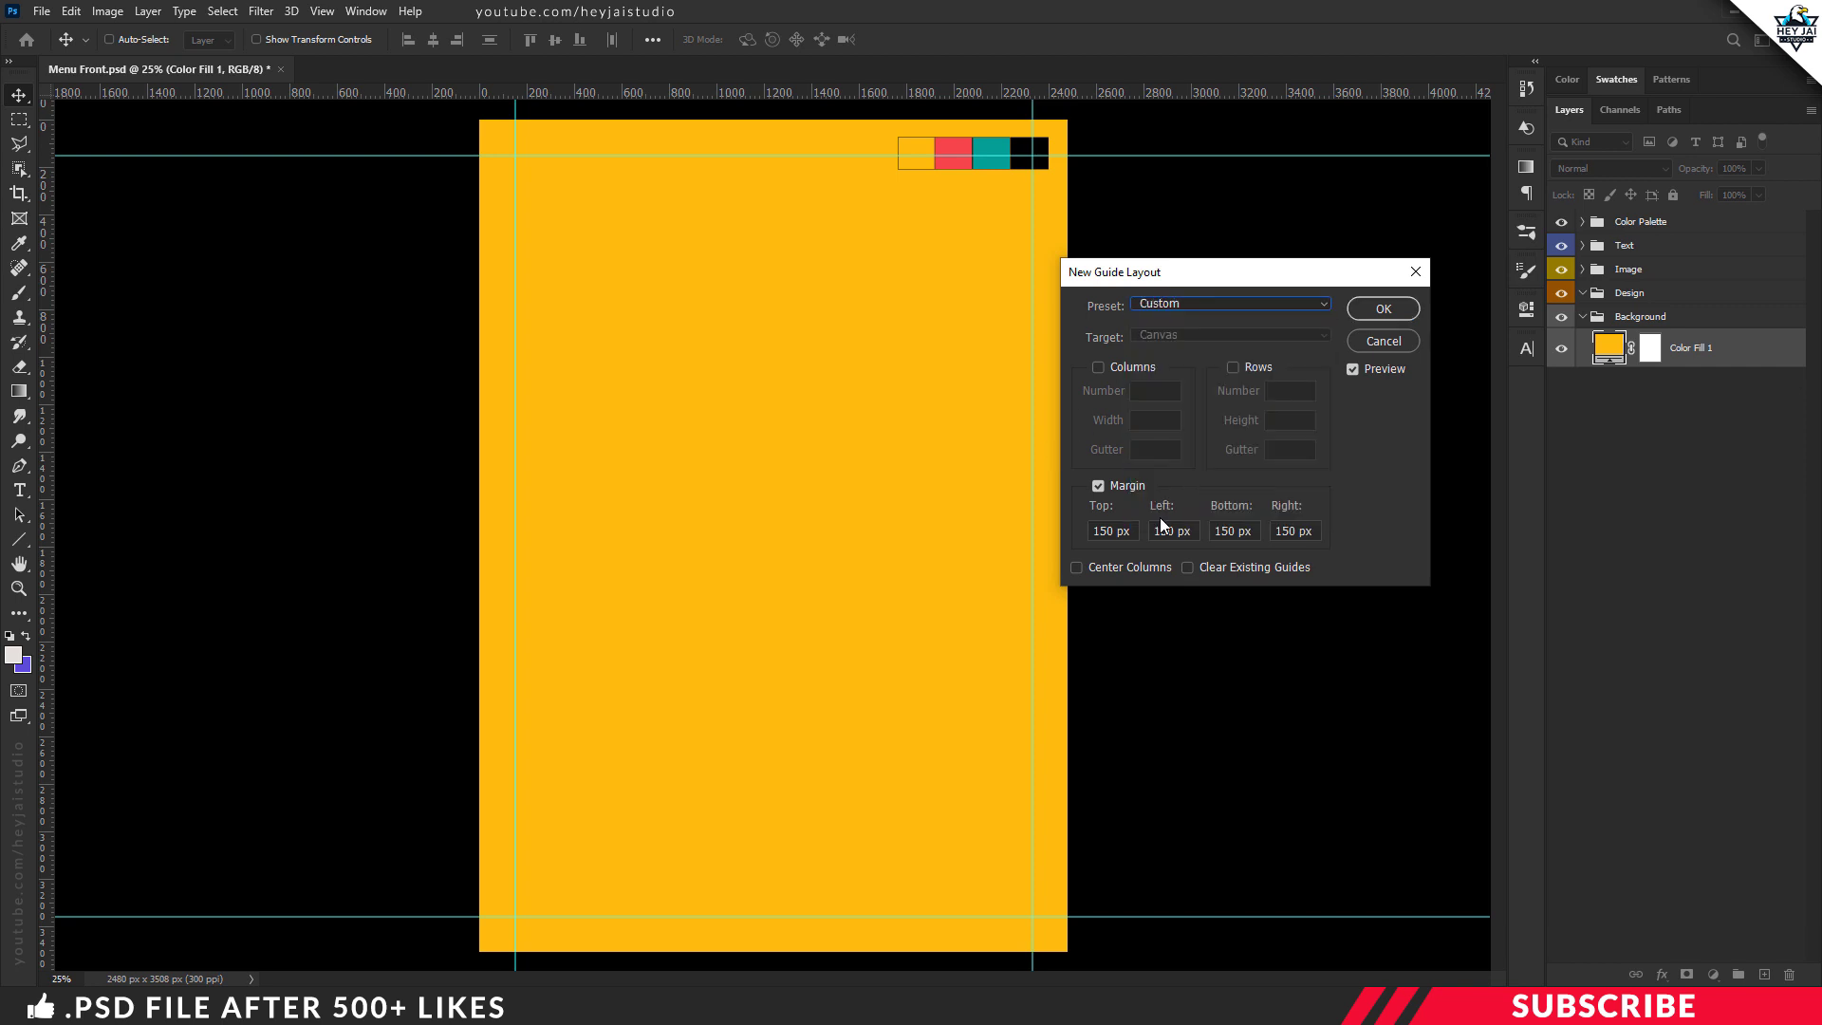
double_click(1106, 530)
type("0.5in")
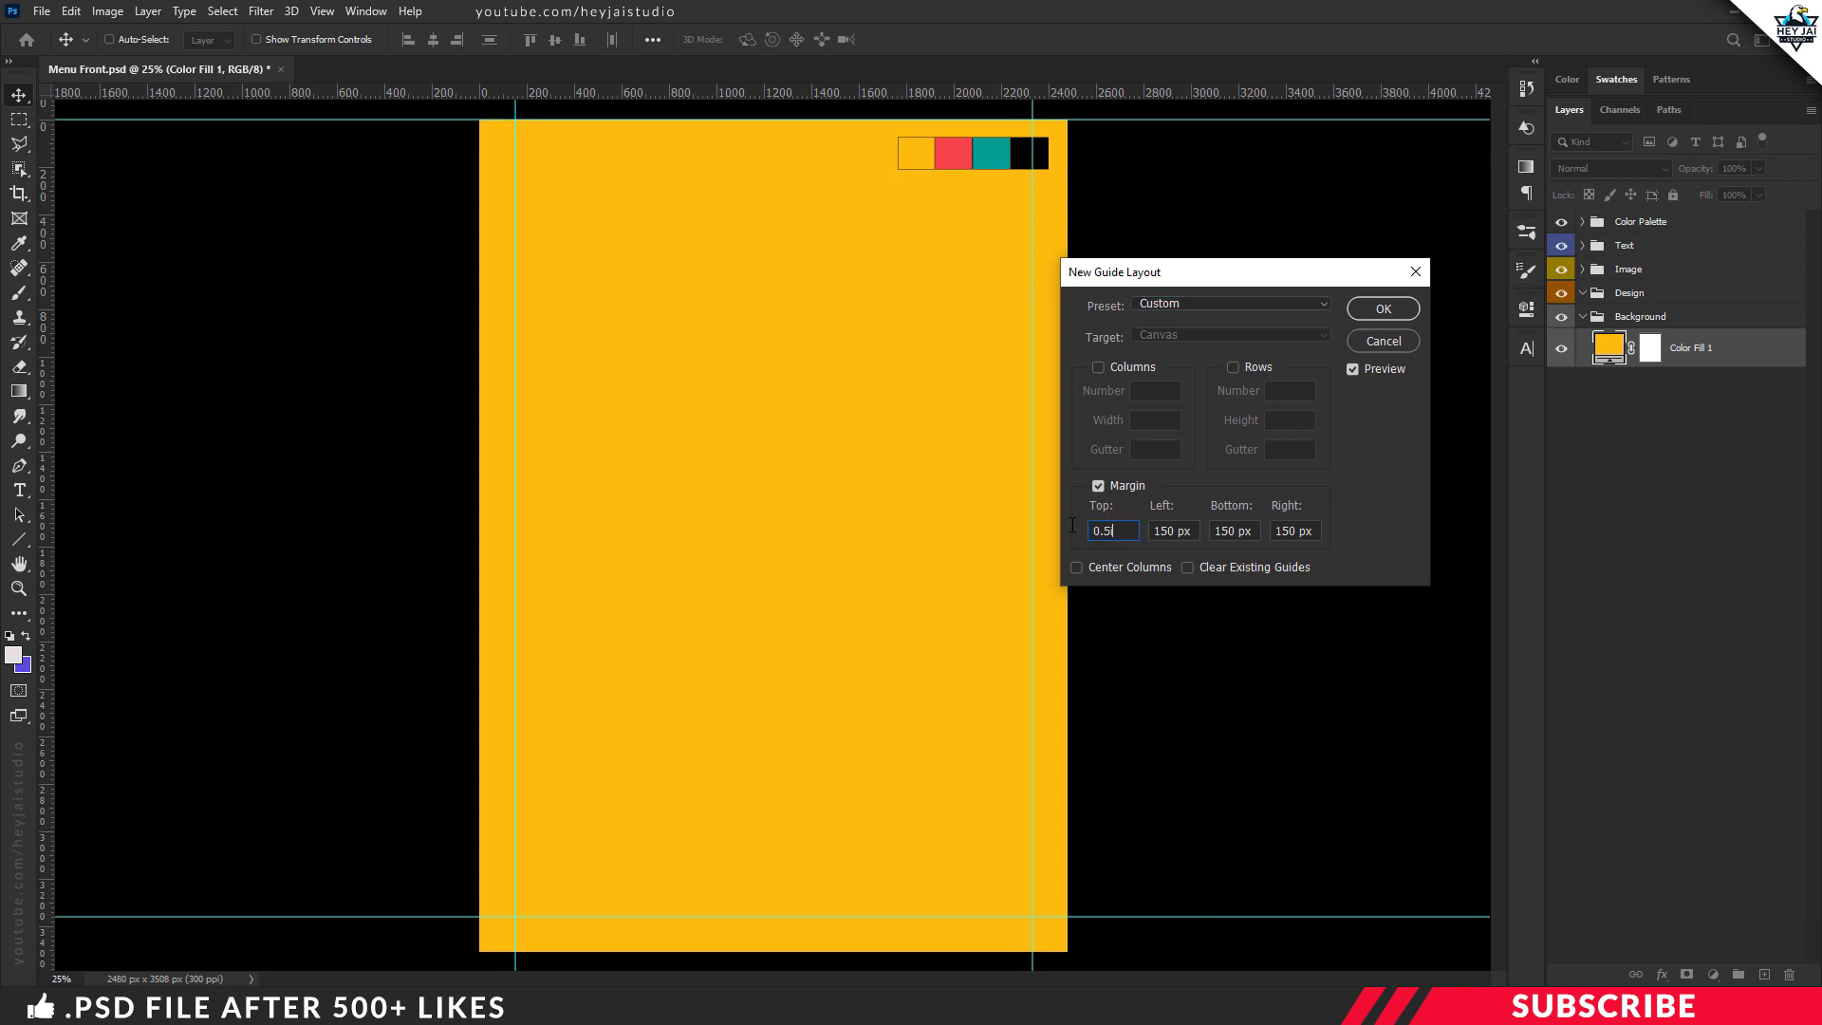
double_click(1093, 531)
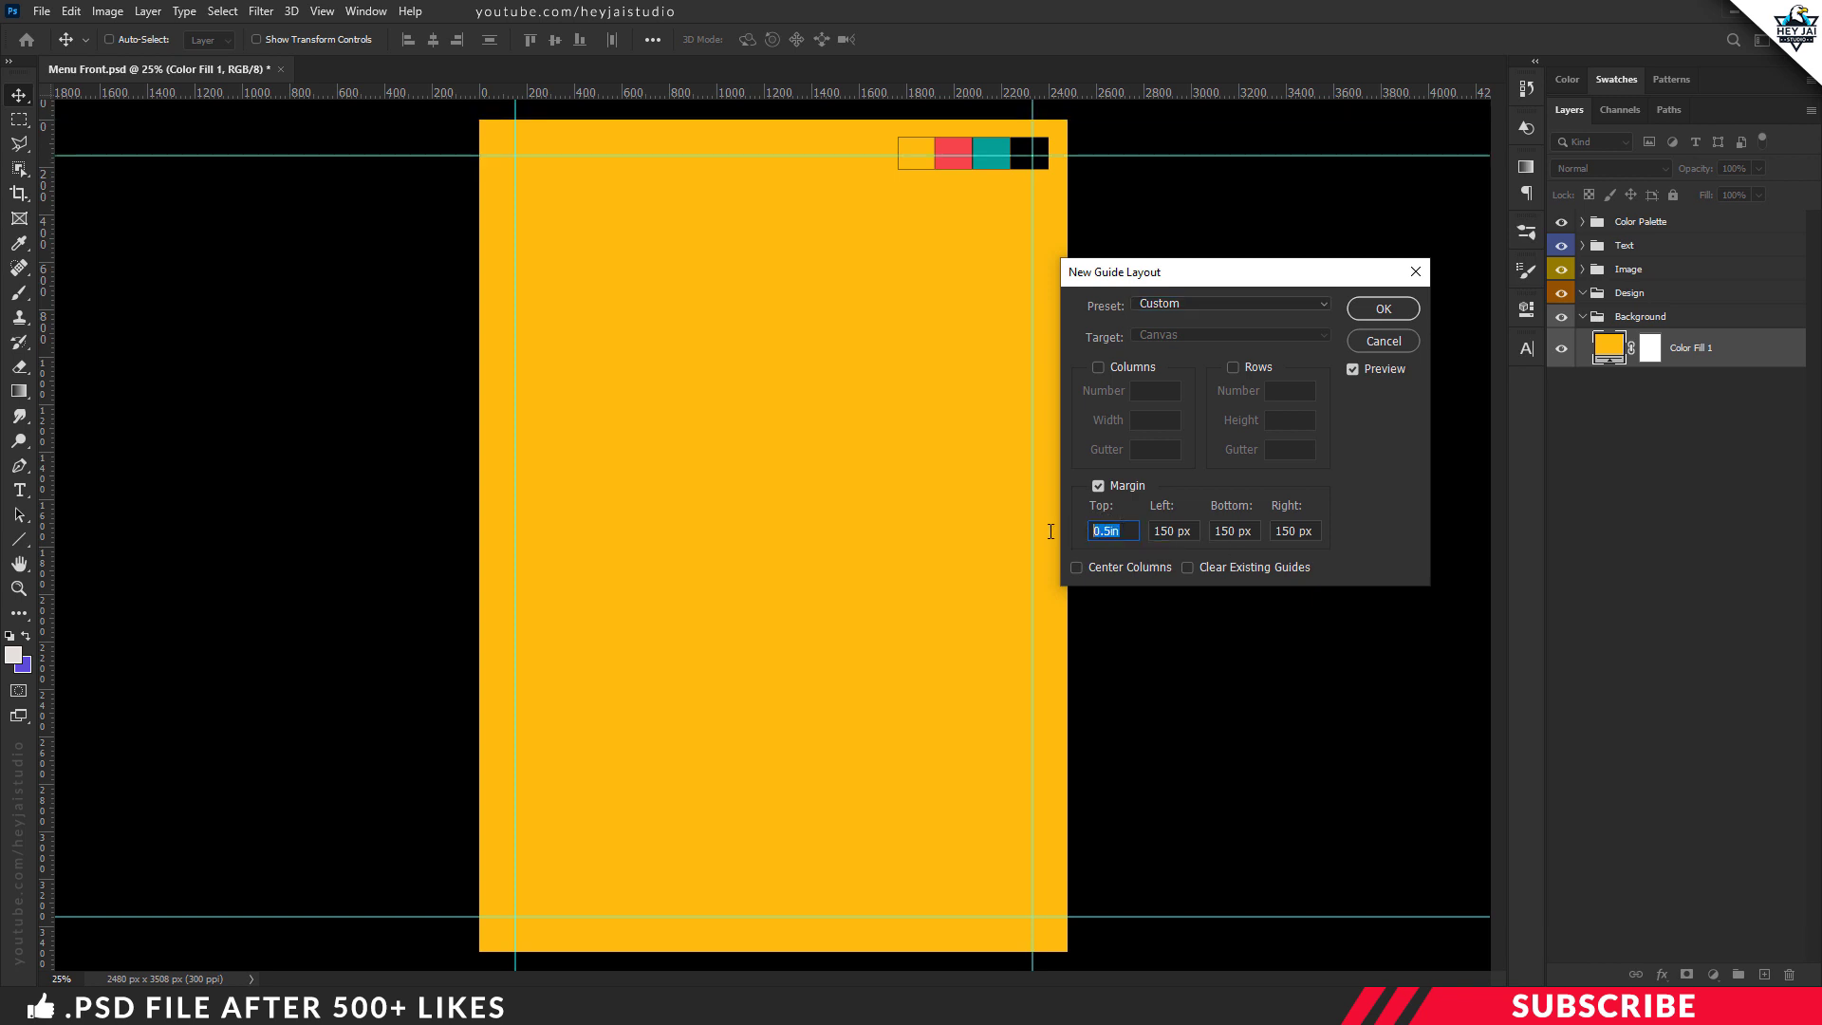
key("Tab")
type("0.5in")
key("Tab")
type("0.5in")
key("Tab")
type("0.5in")
left_click(1381, 308)
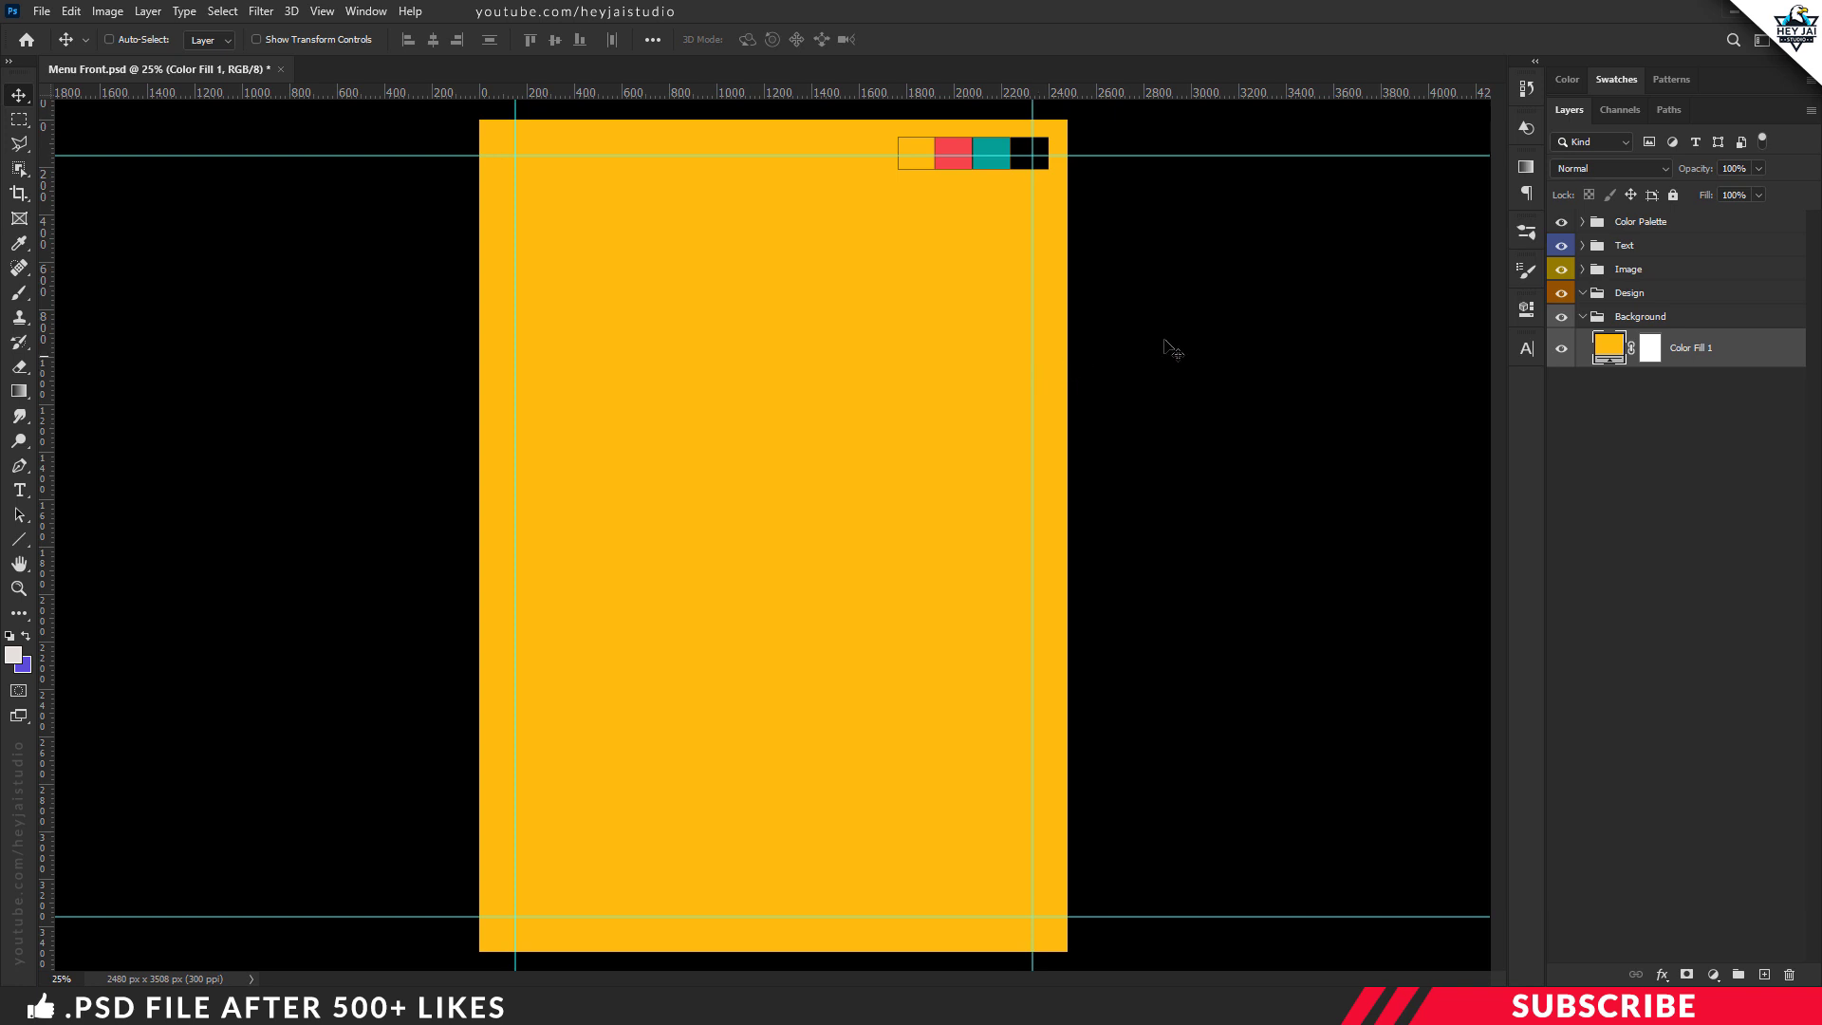
Bring the Logo image into Menu Front's Design group and close the logo file.
left_click(1630, 296)
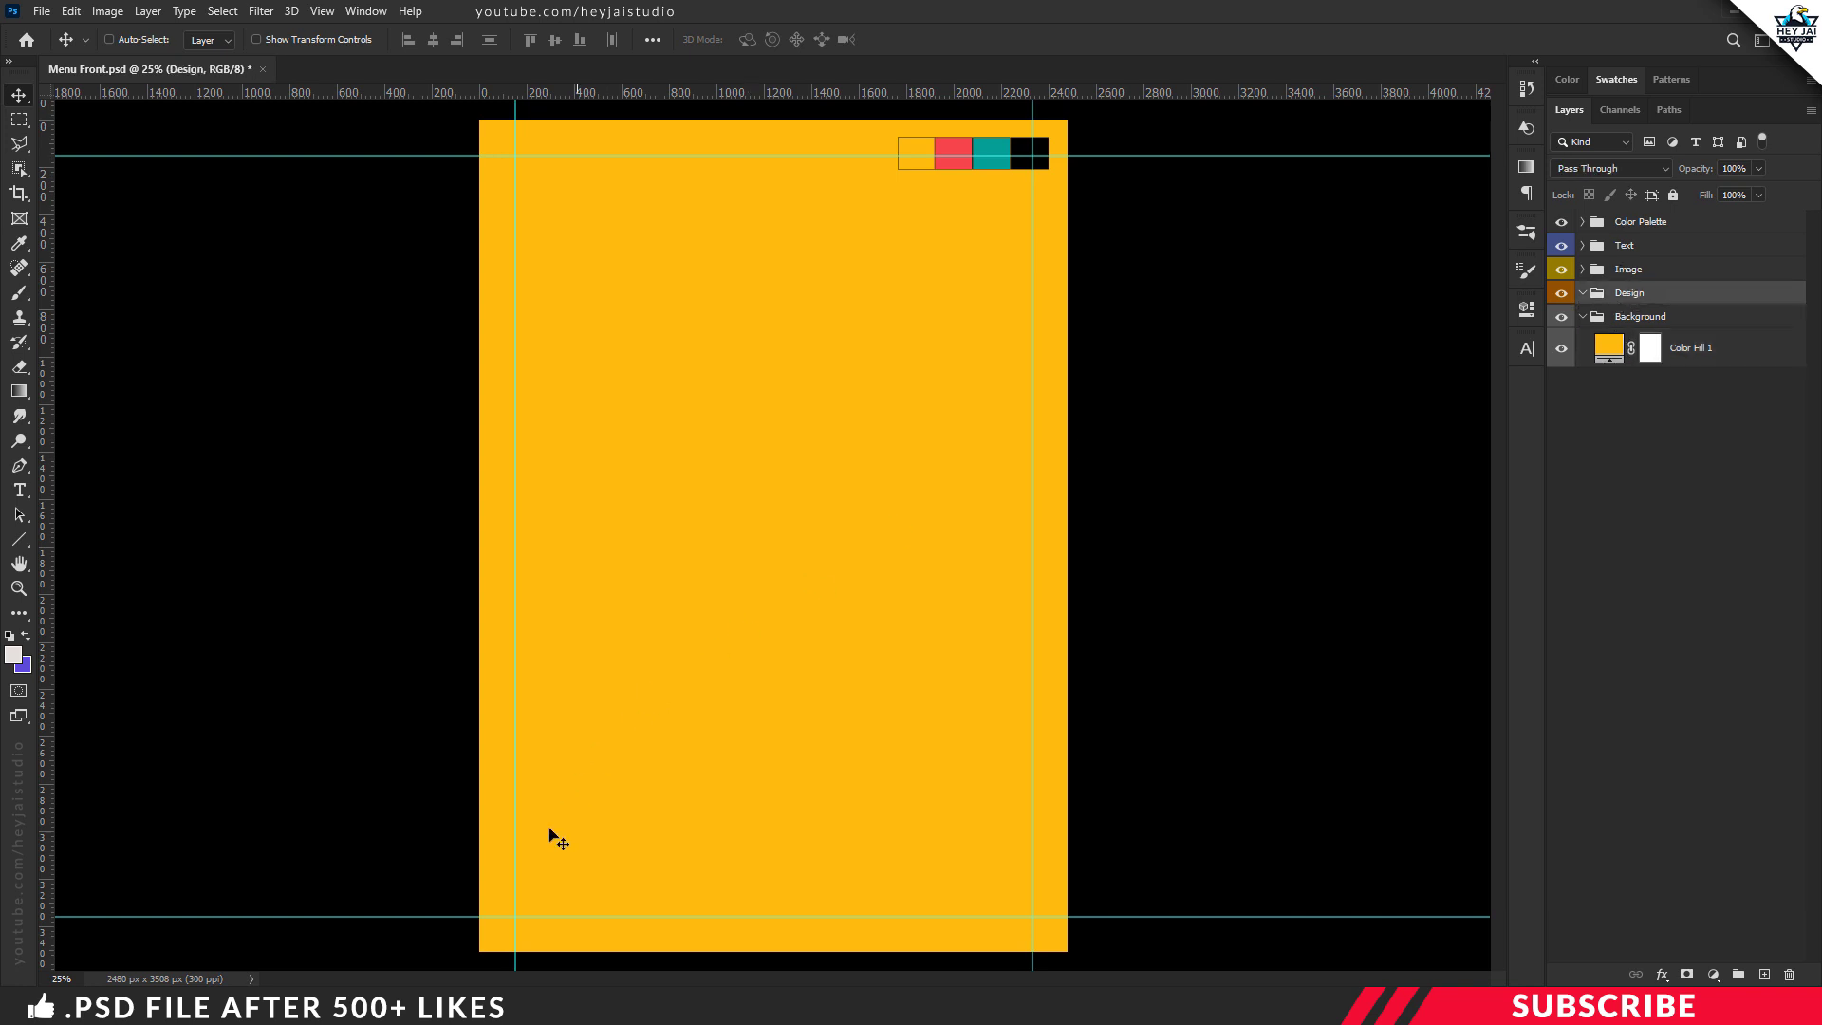
key("alt+Tab")
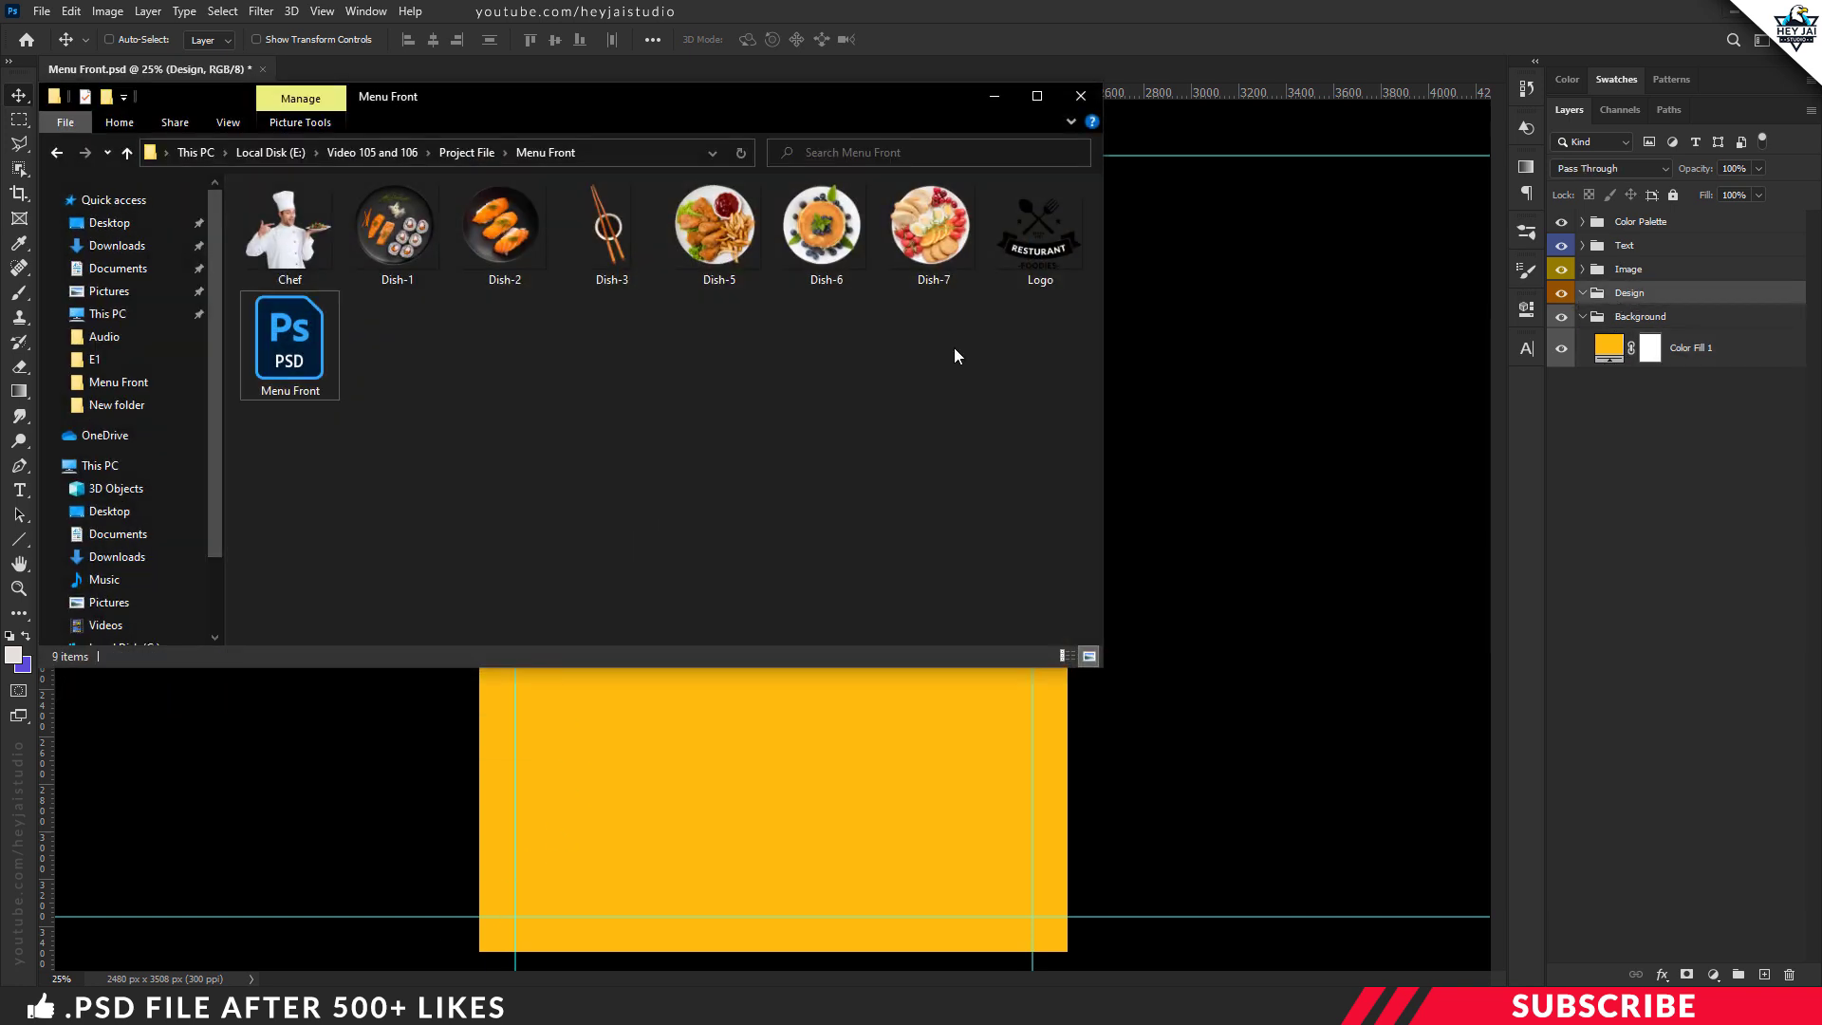
left_click(1035, 250)
right_click(1034, 250)
mouse_move(1096, 571)
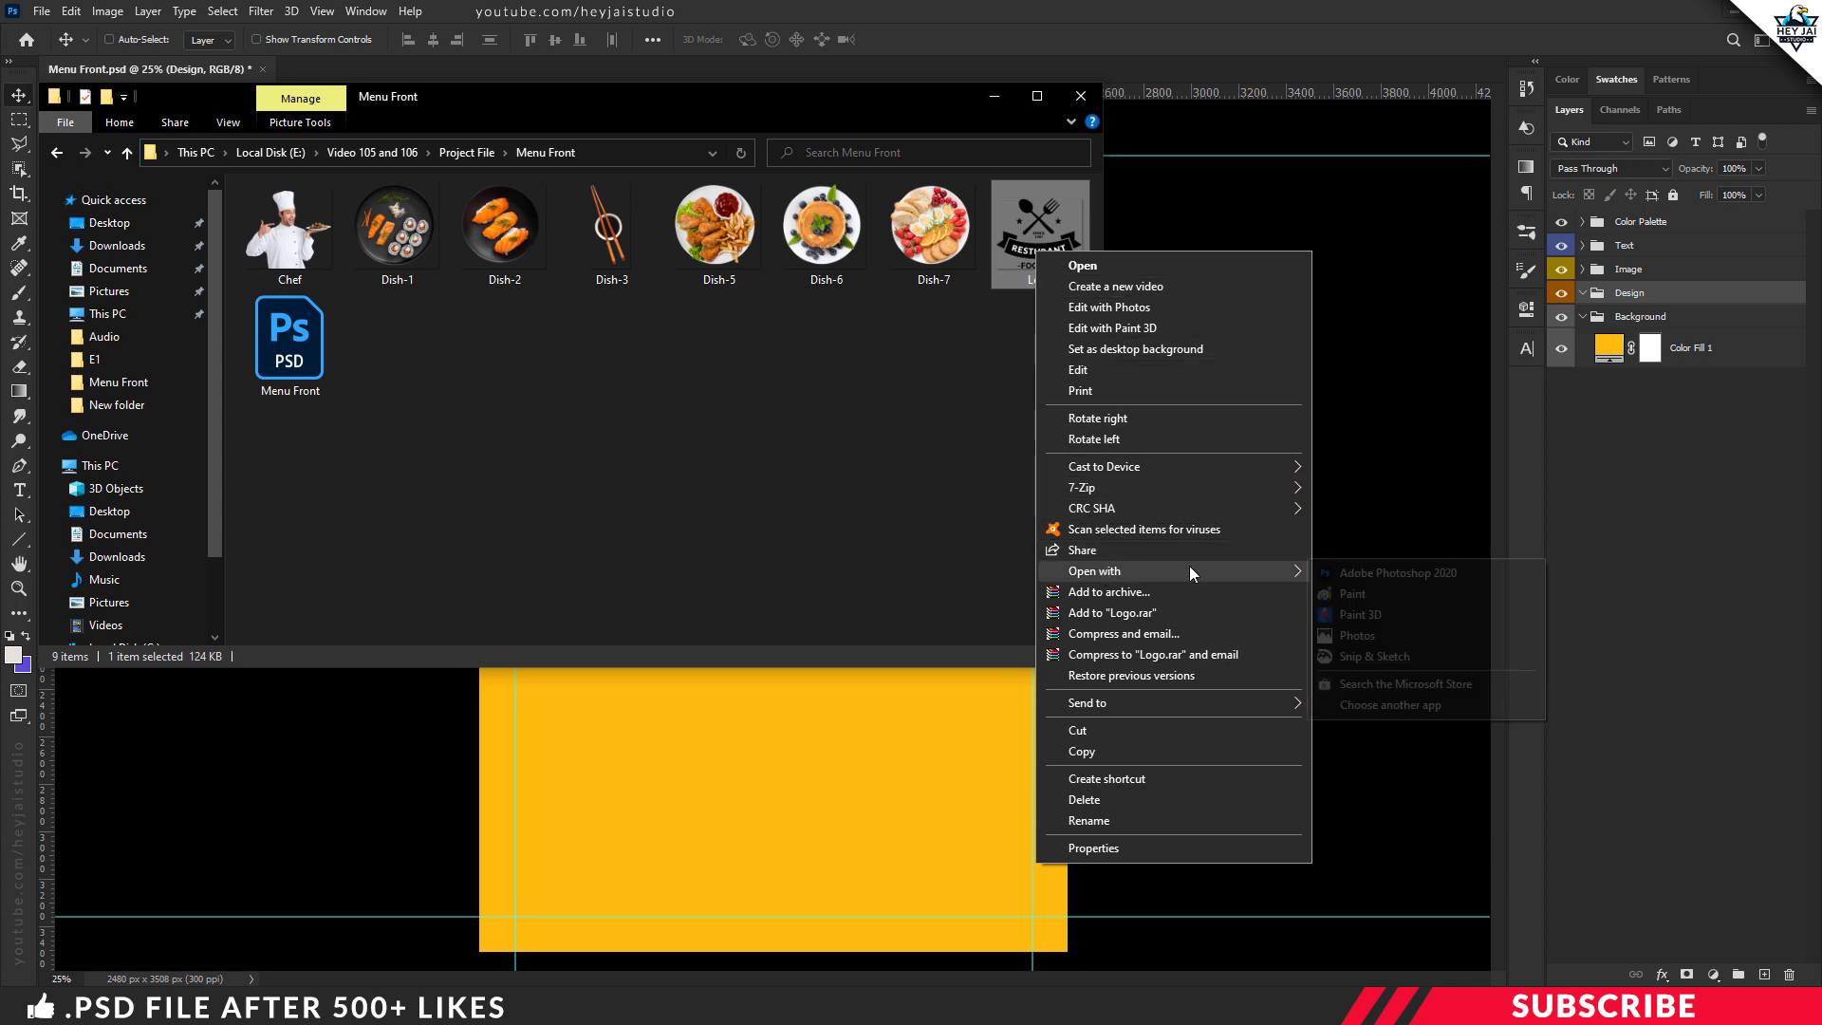
left_click(1340, 565)
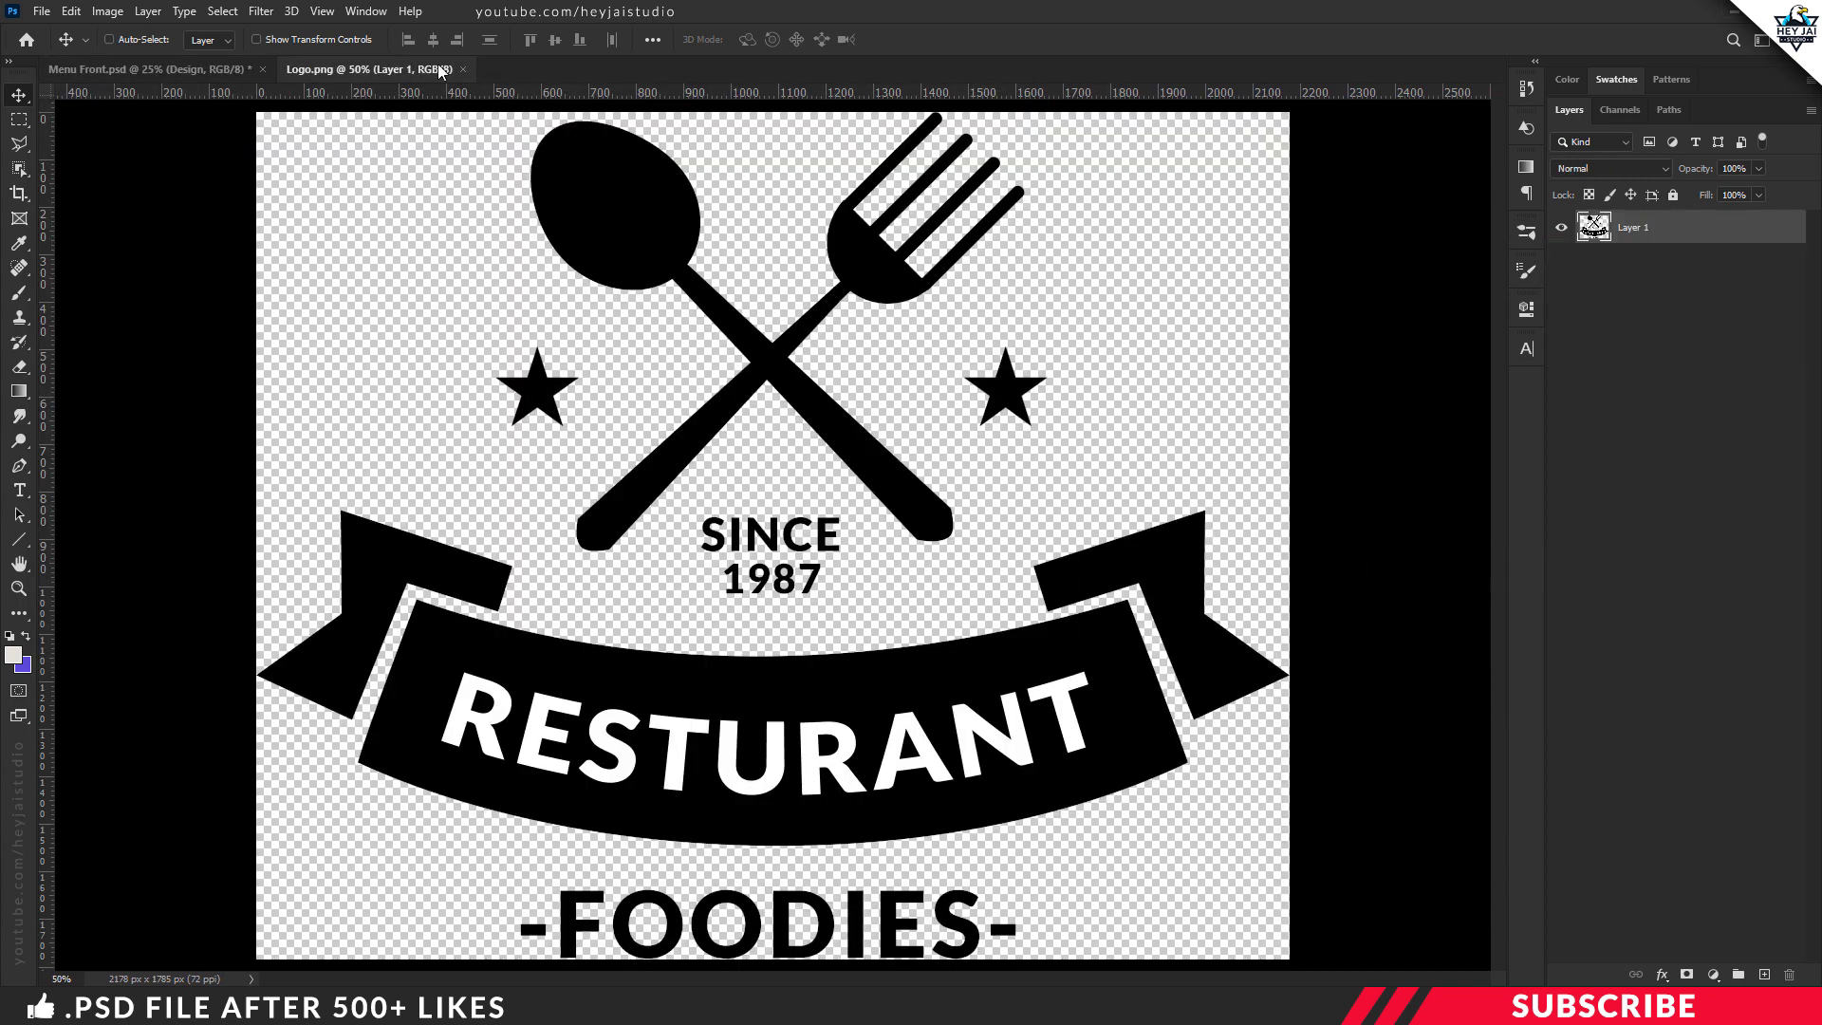
left_click_drag(437, 70, 418, 132)
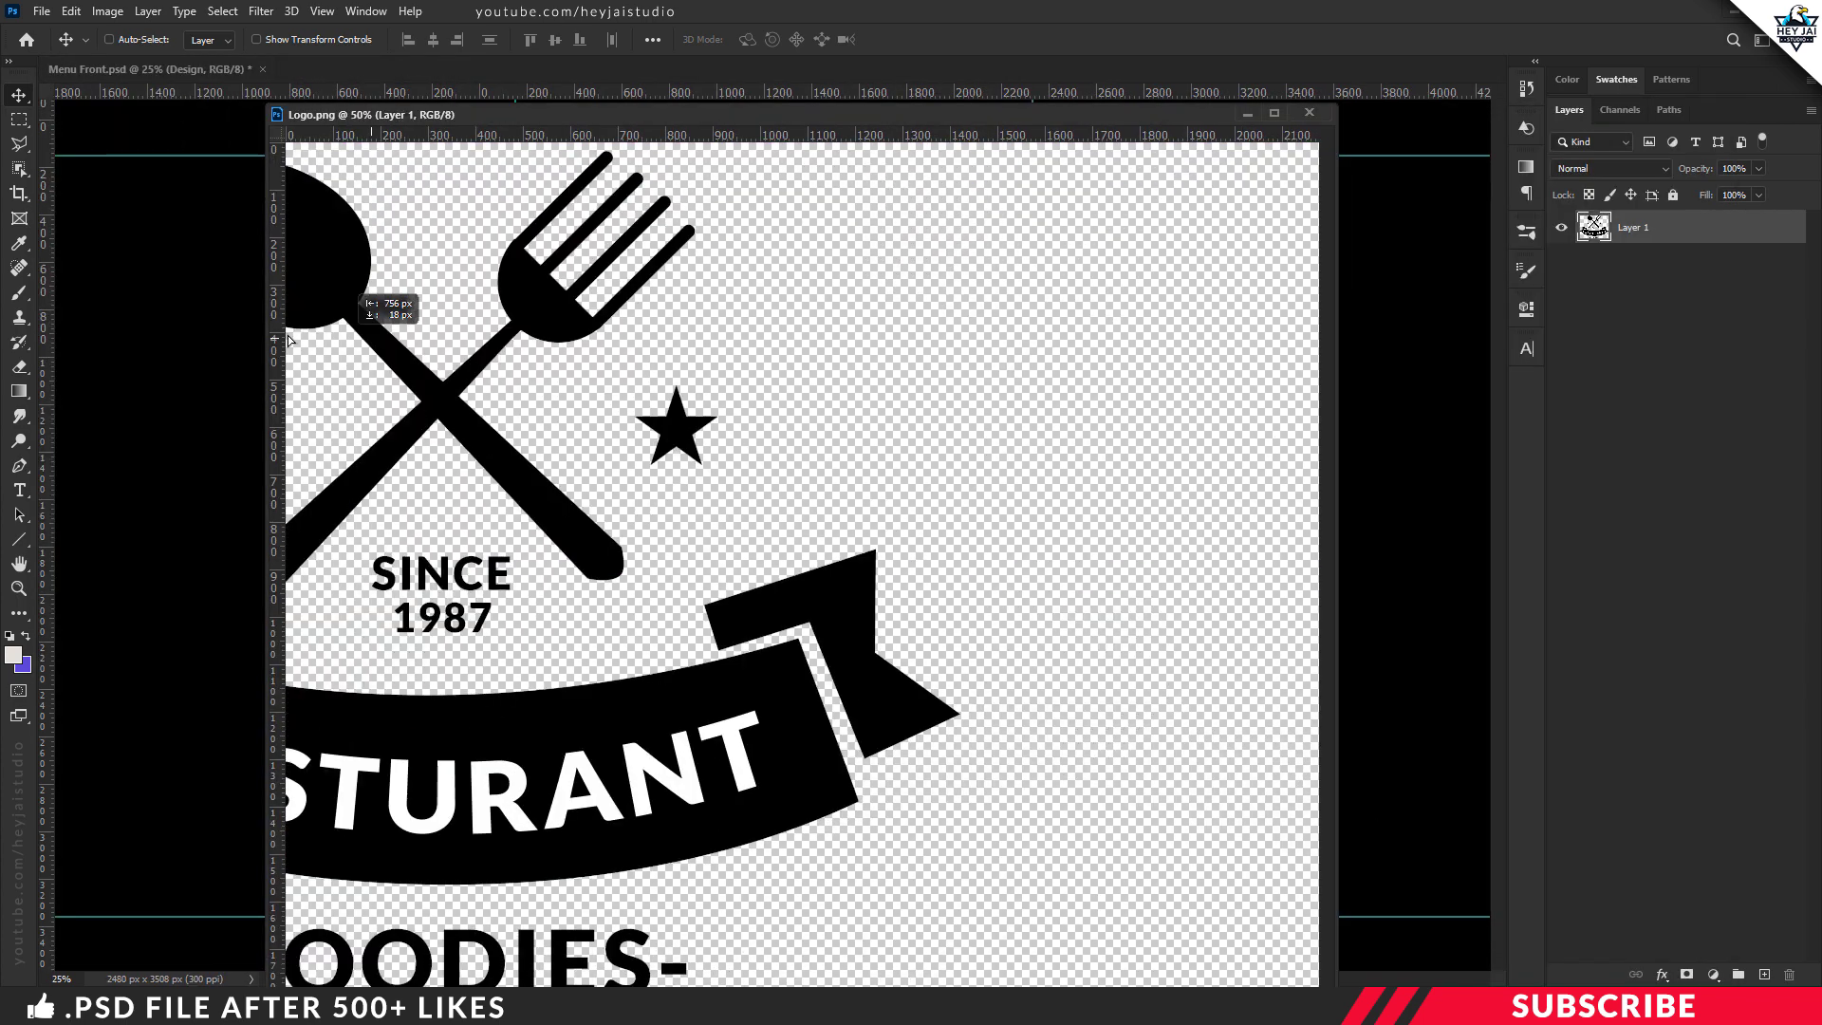
left_click_drag(731, 336, 247, 328)
left_click(1307, 114)
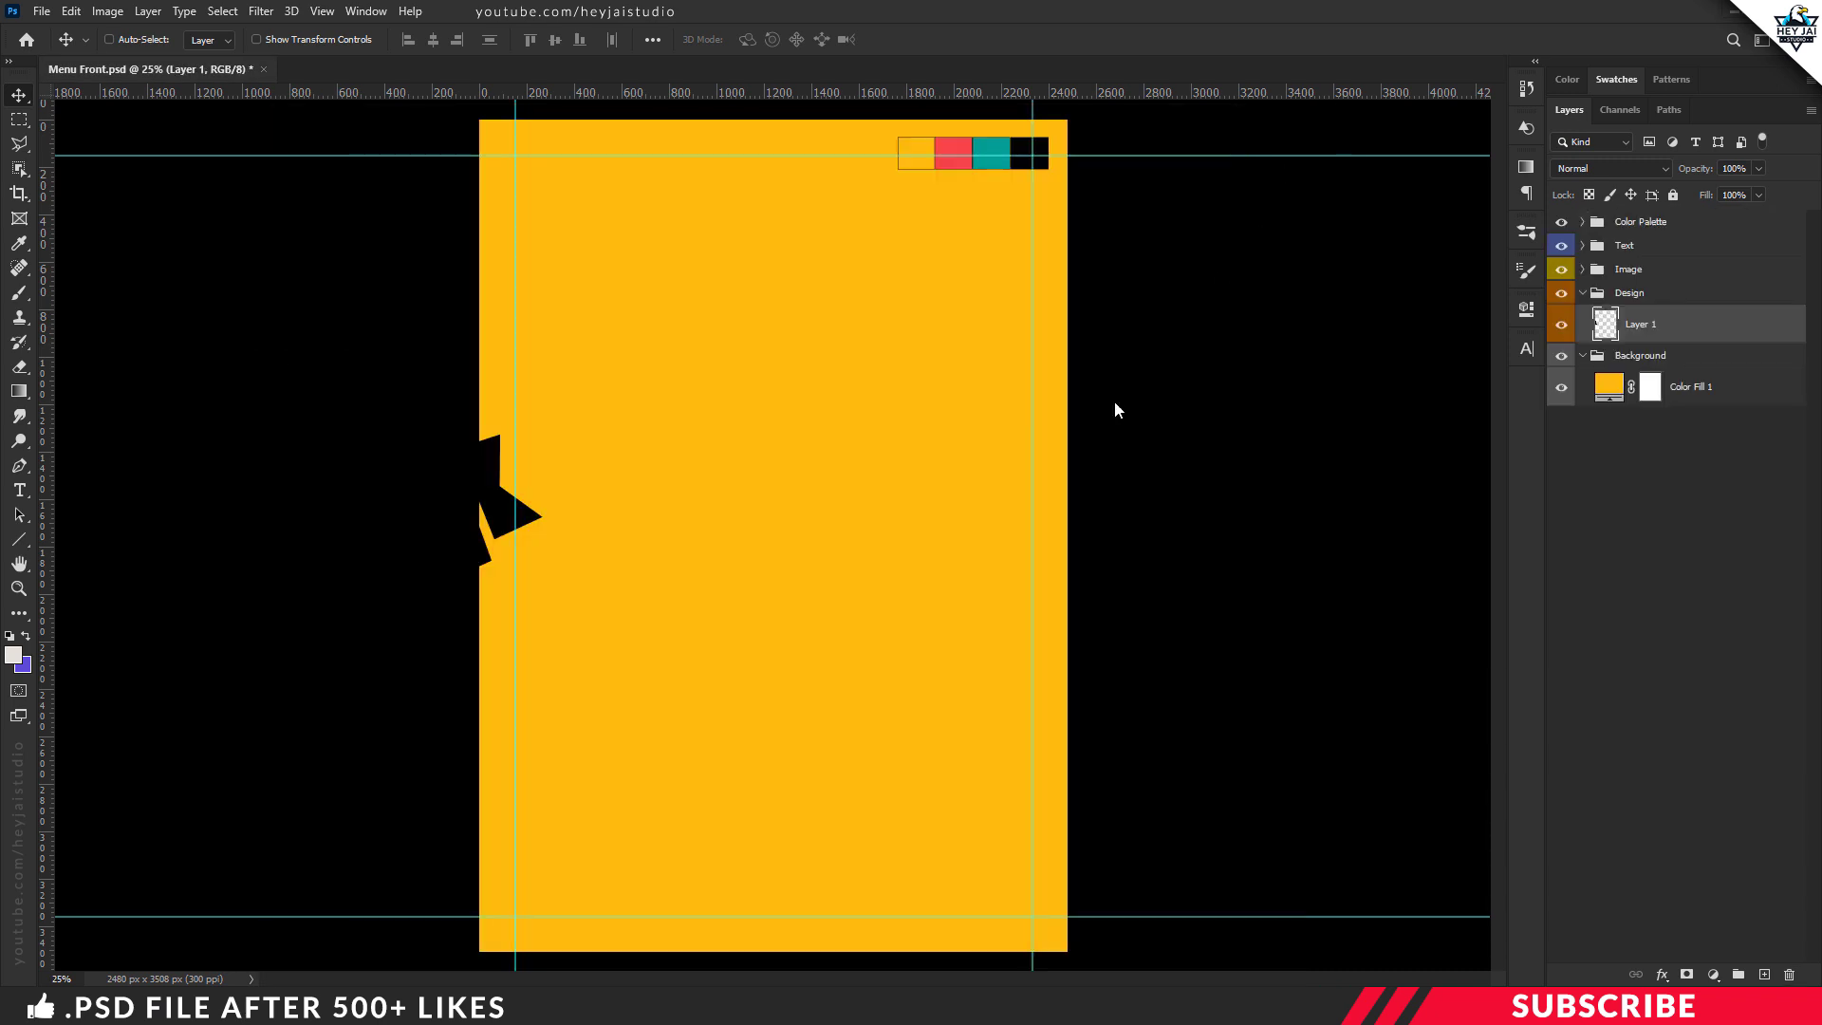
Shrink the logo and place it near the top centre of the page.
mouse_move(524, 515)
left_mouse_down()
mouse_move(935, 485)
mouse_move(977, 515)
left_mouse_up()
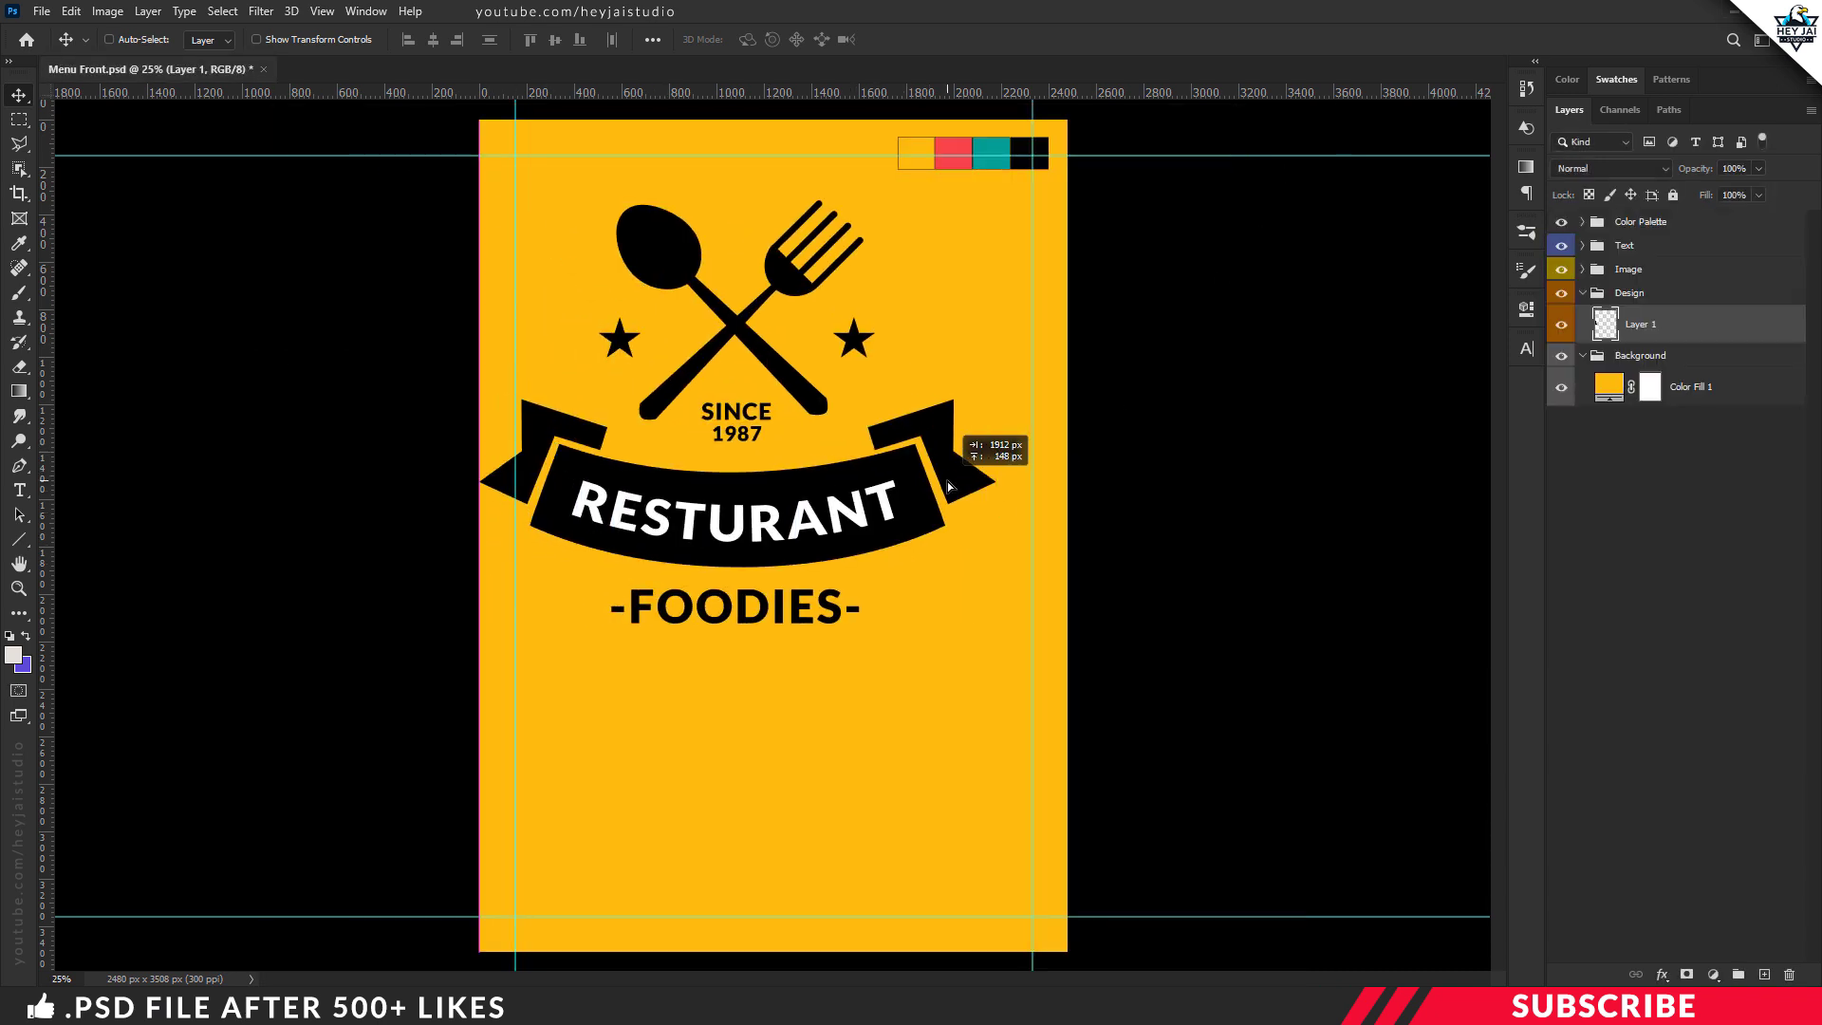
key("ctrl+t")
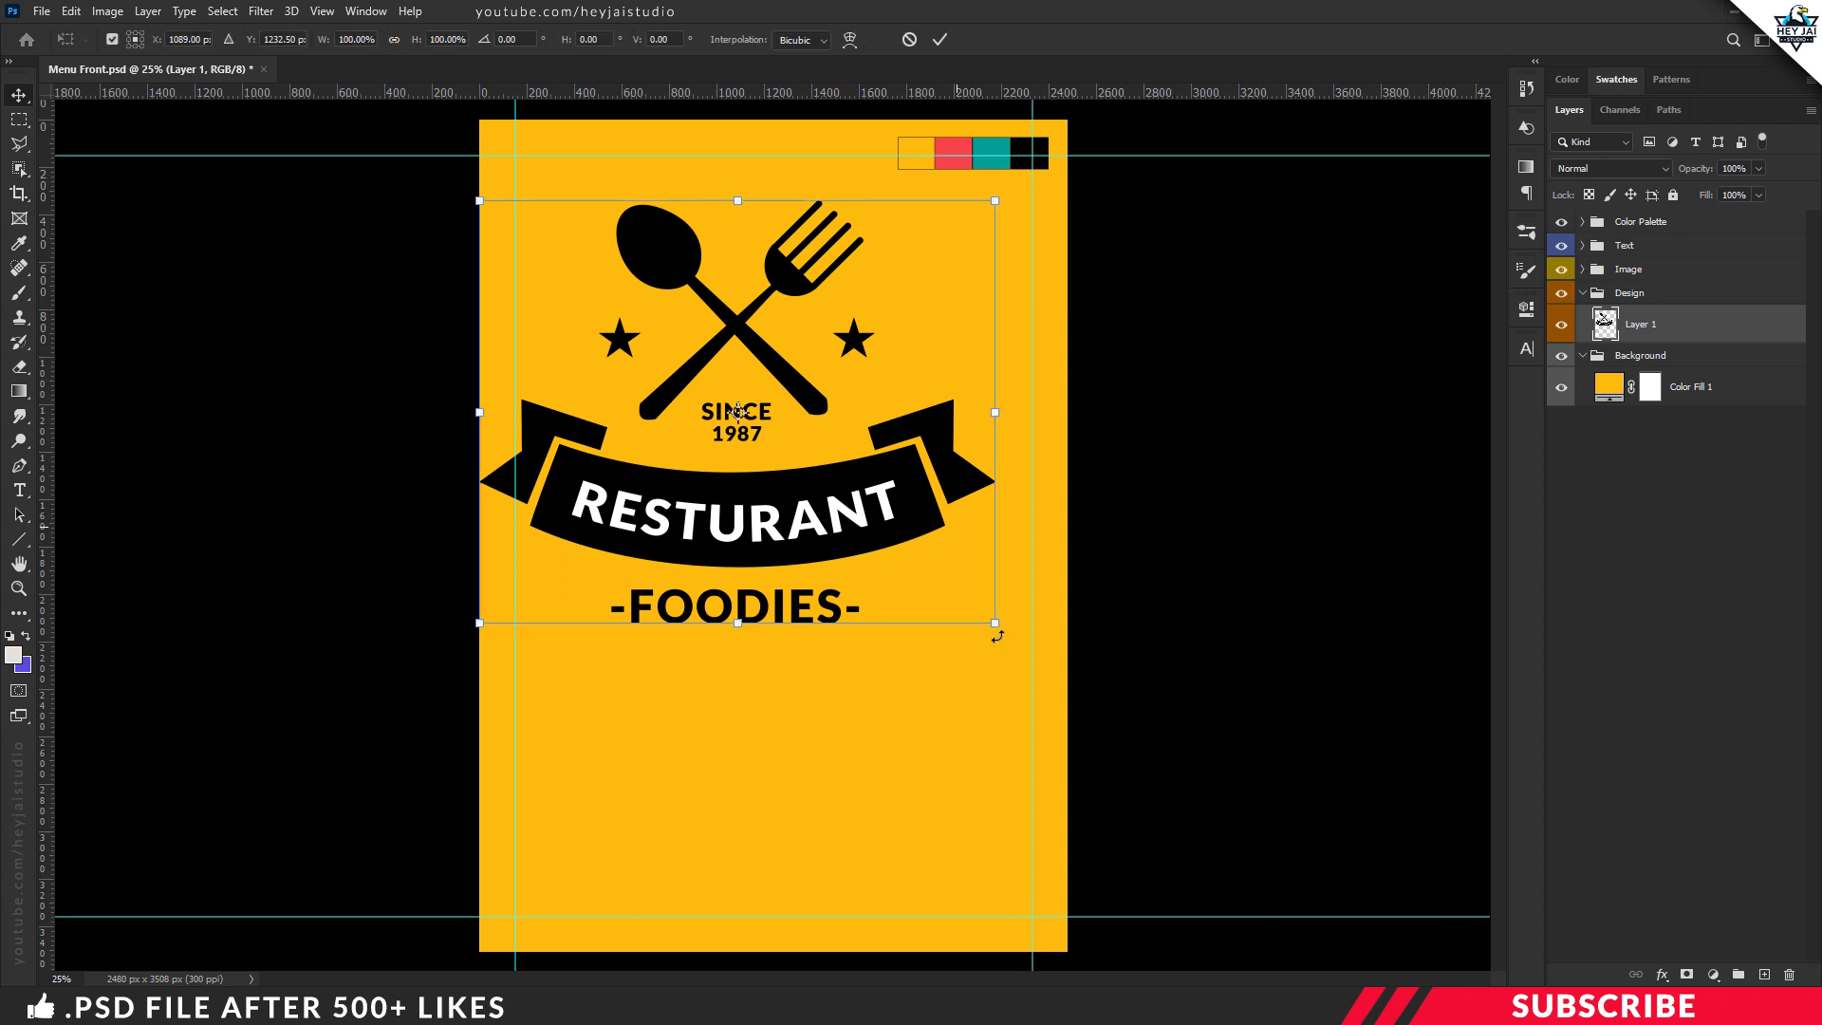
mouse_move(993, 621)
left_mouse_down()
mouse_move(685, 339)
mouse_move(581, 282)
mouse_move(775, 192)
left_mouse_up()
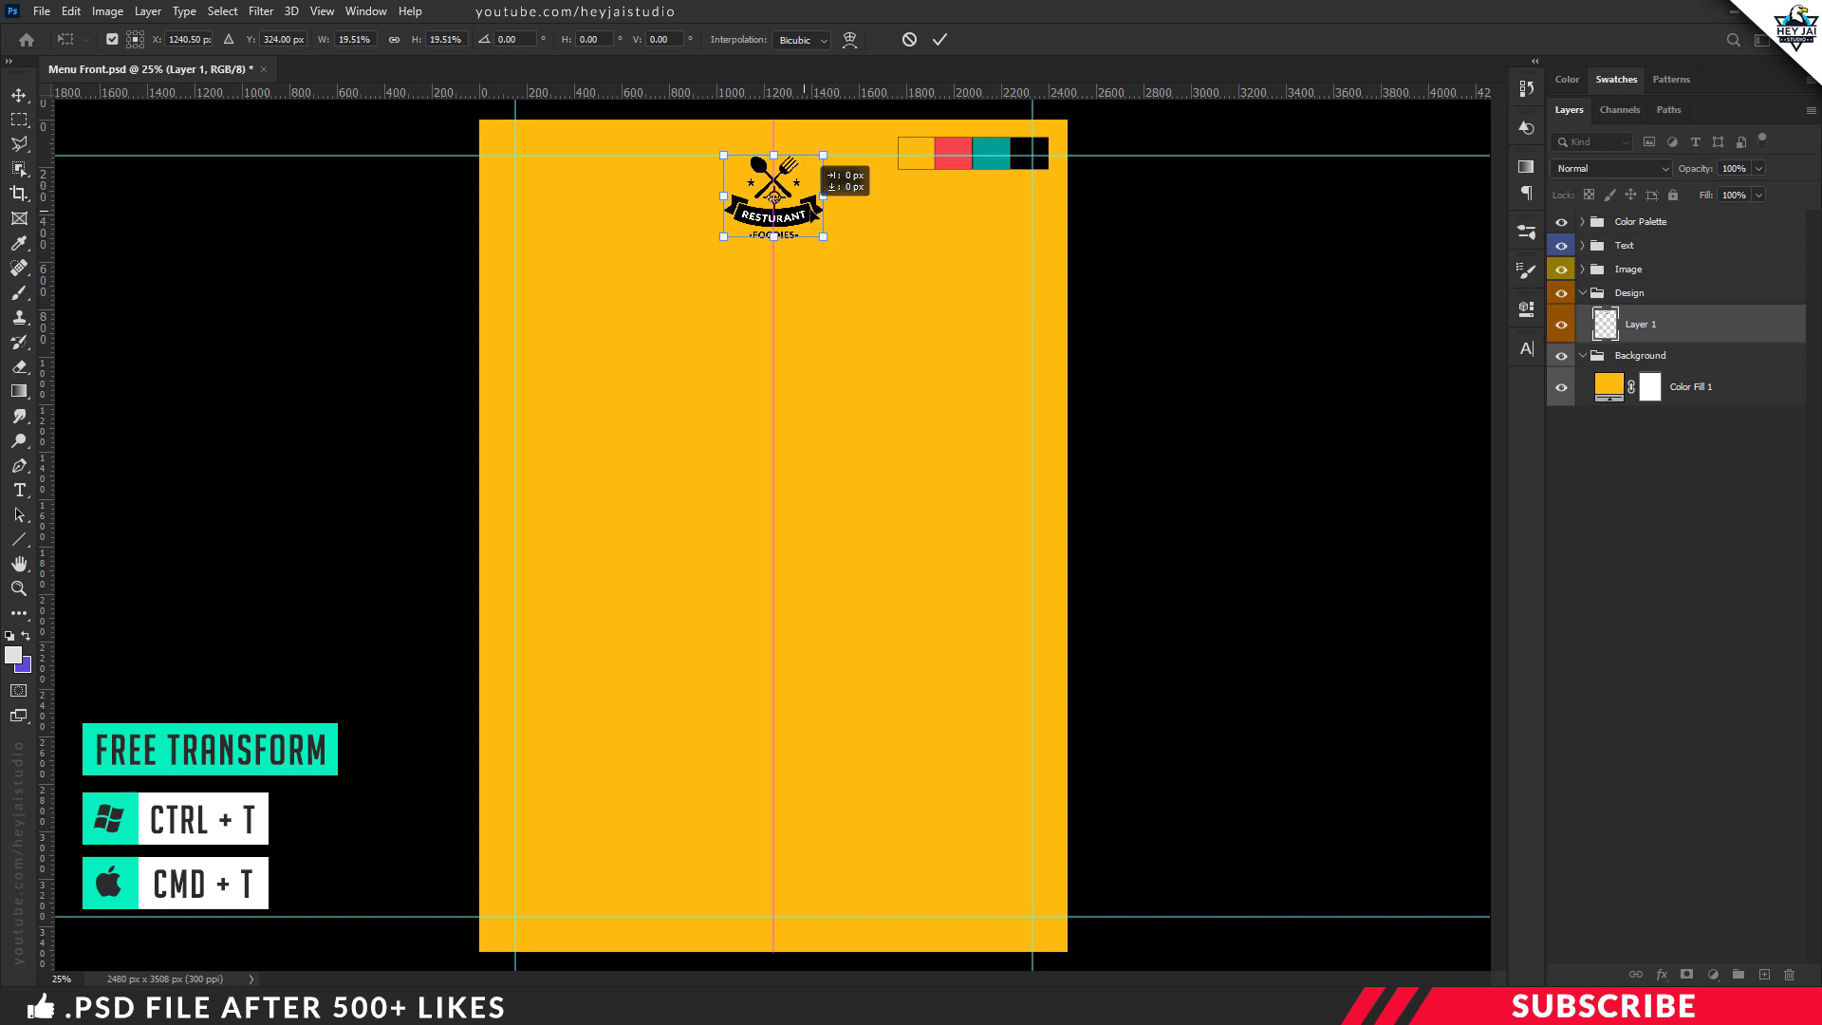
key("Return")
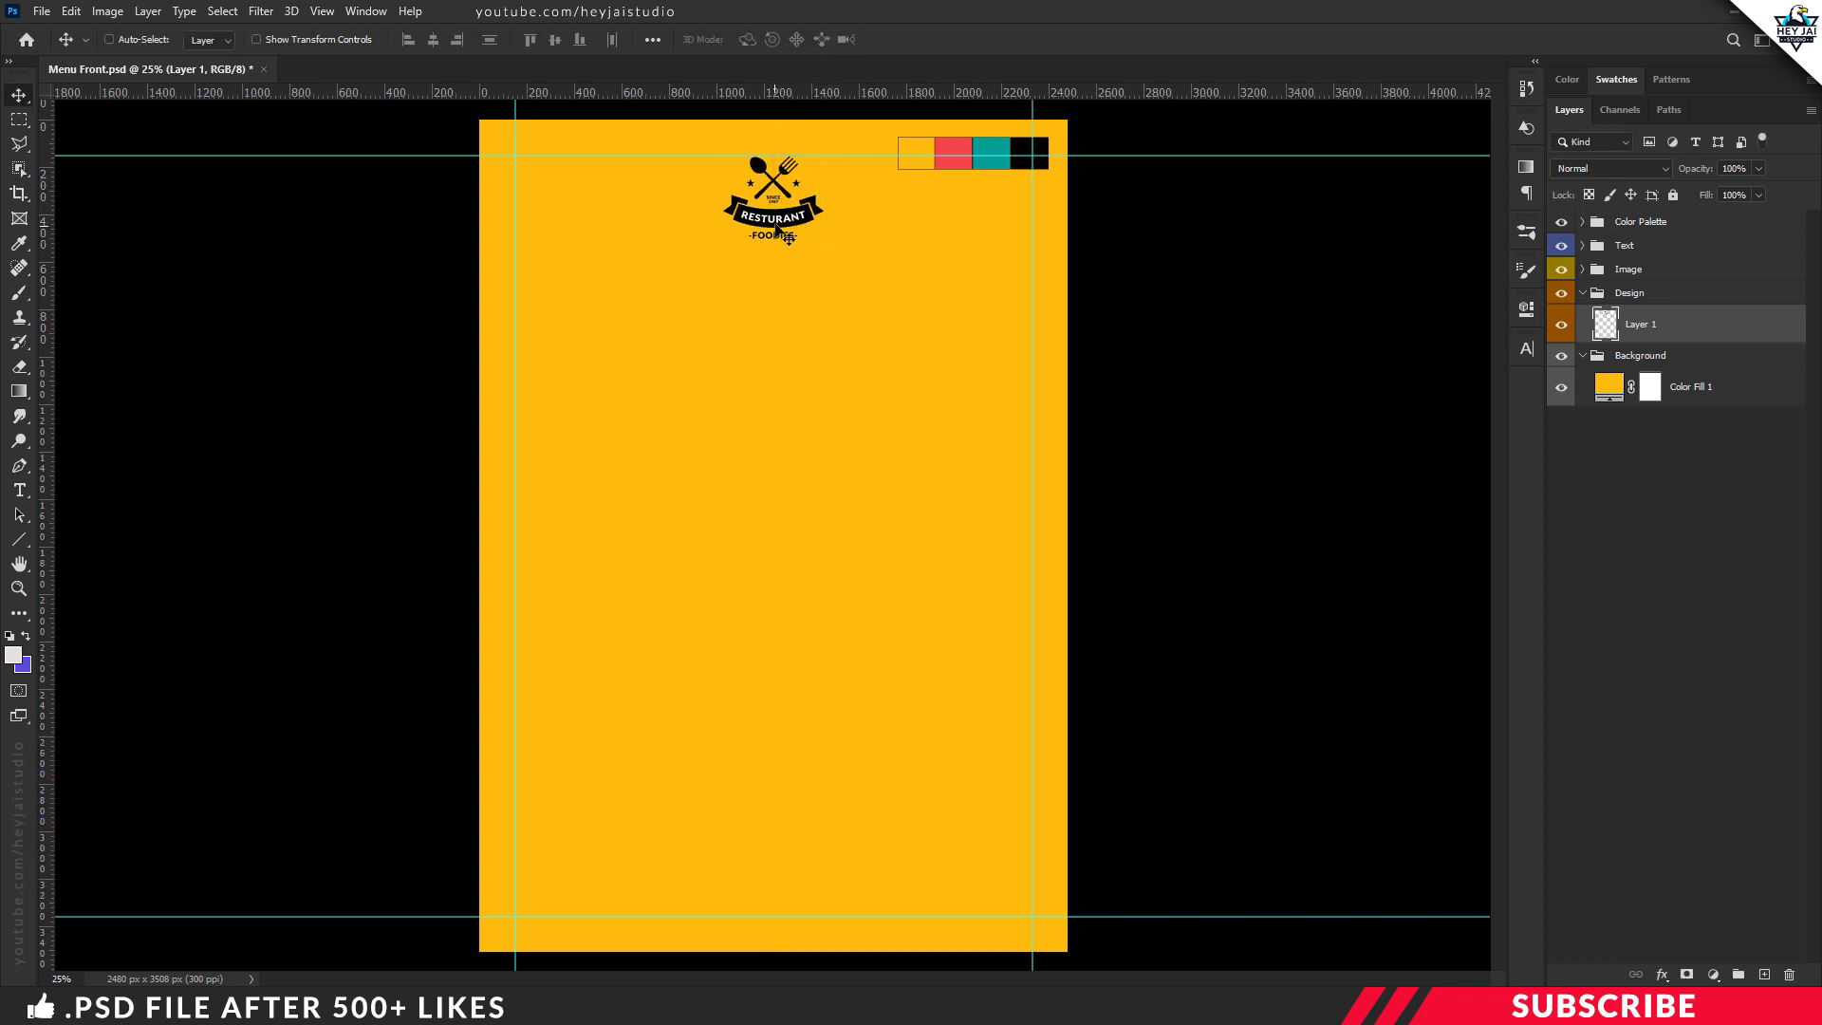
Add a vertical guide at 50% and check the logo is centred on it.
left_click(322, 11)
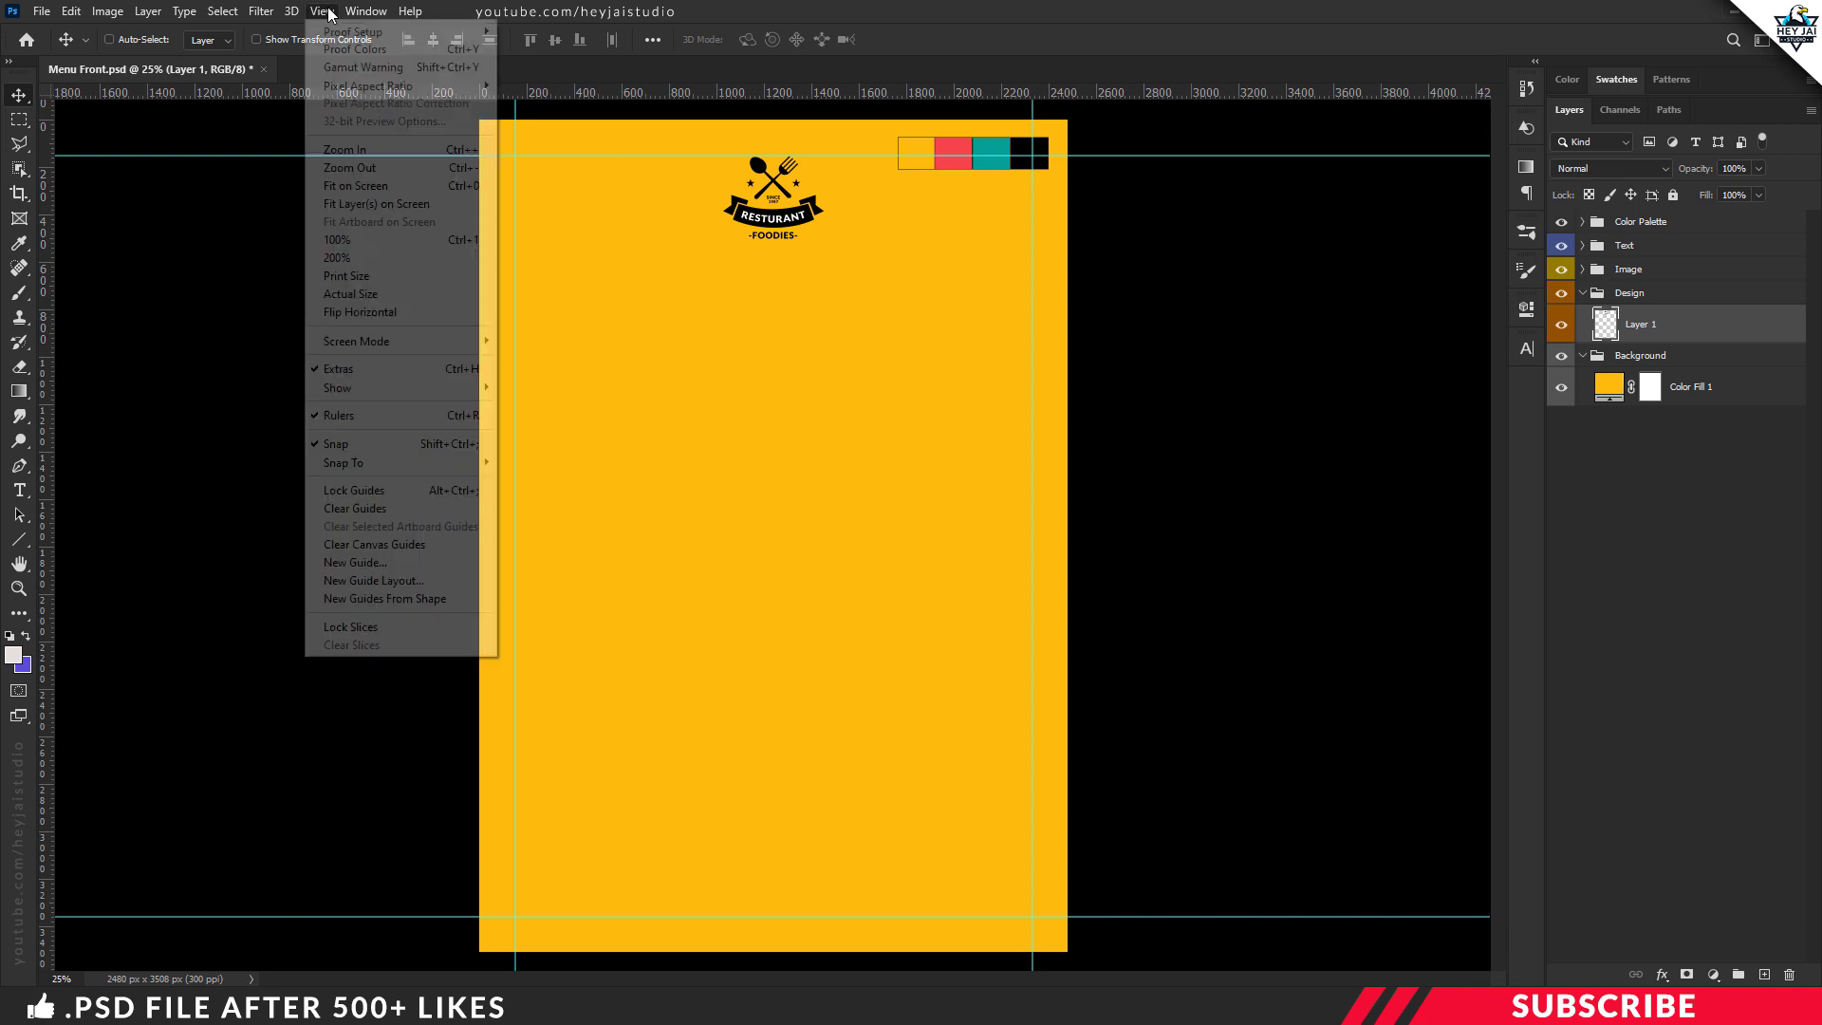
left_click(375, 561)
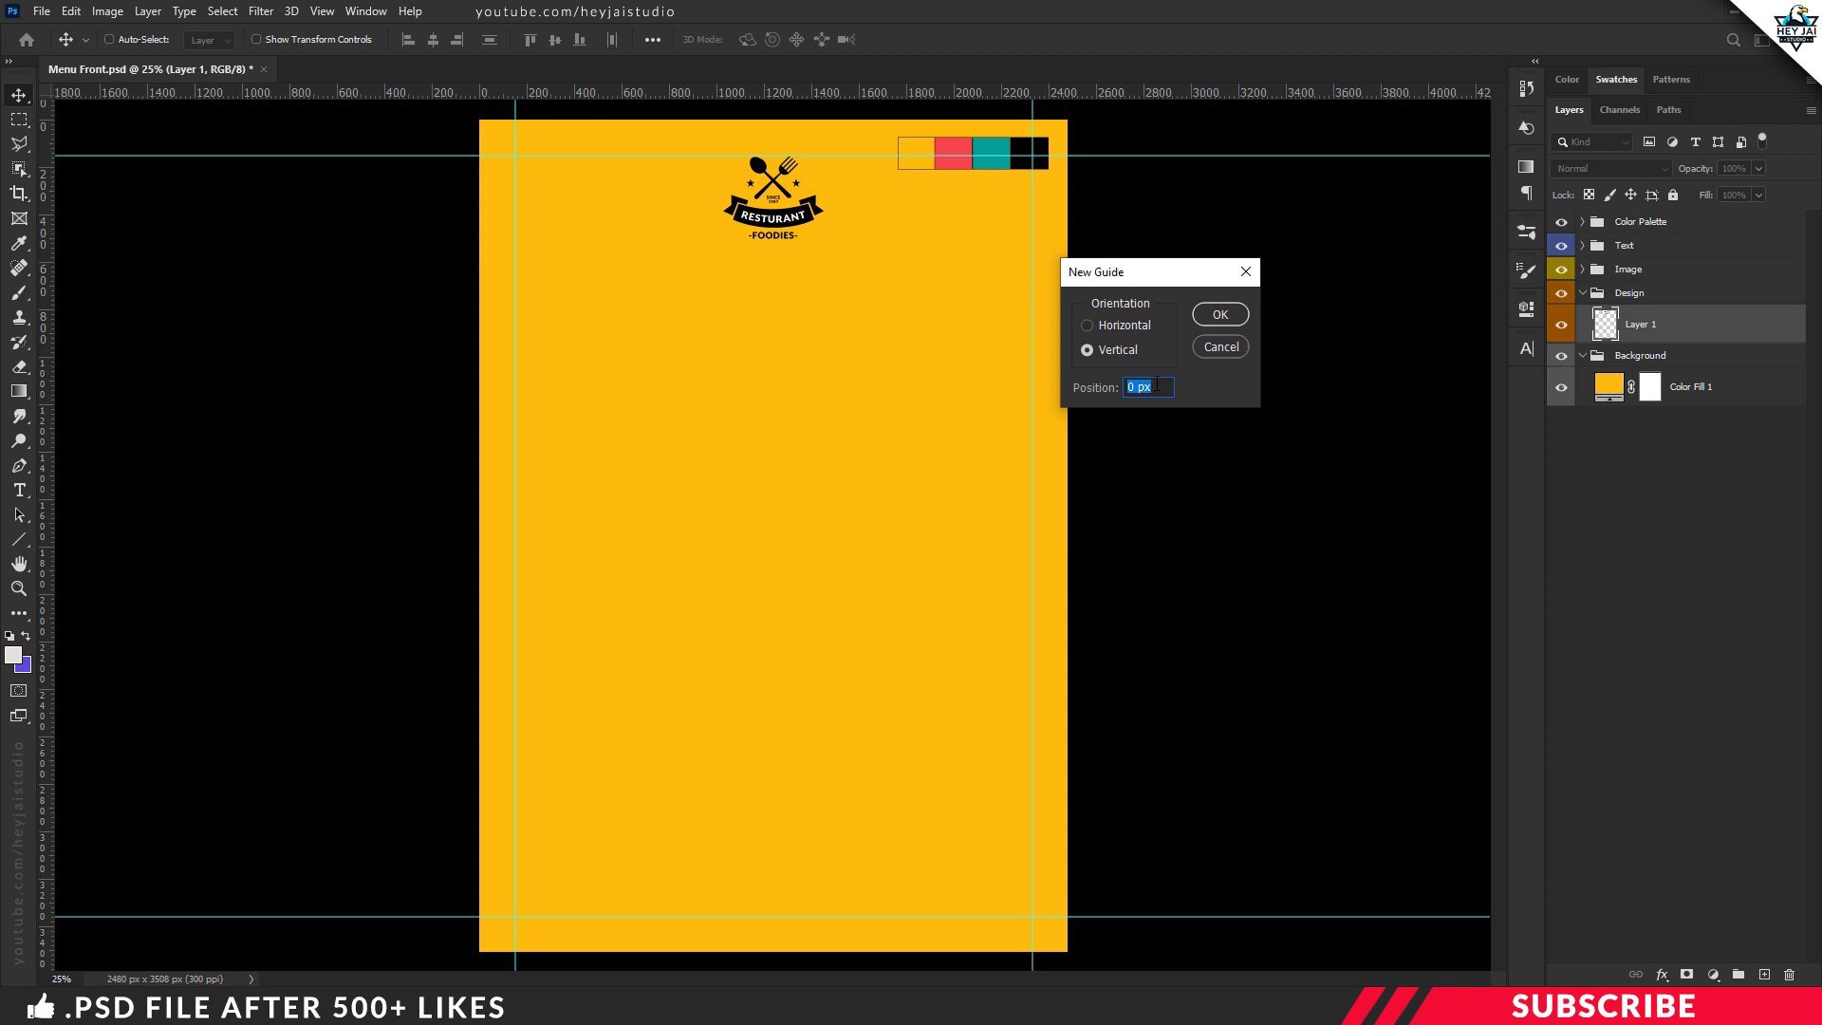
type("50%")
left_click(1220, 315)
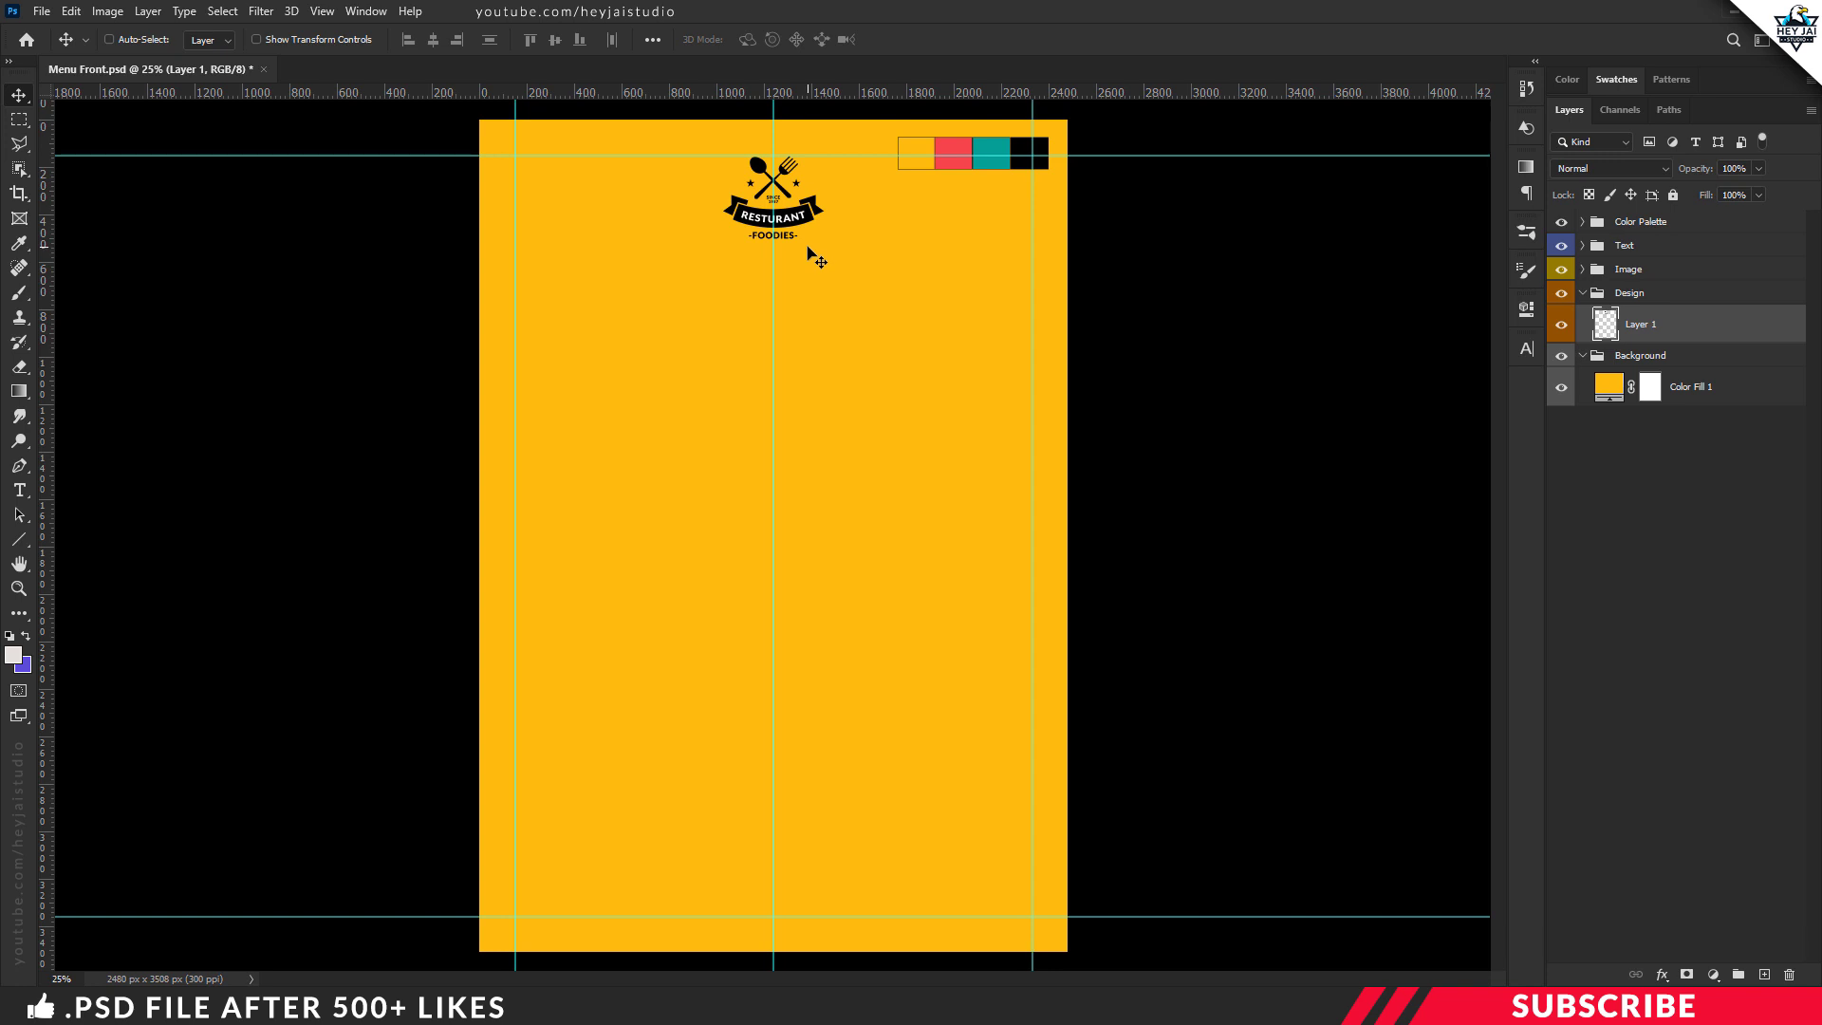
key("ctrl+t")
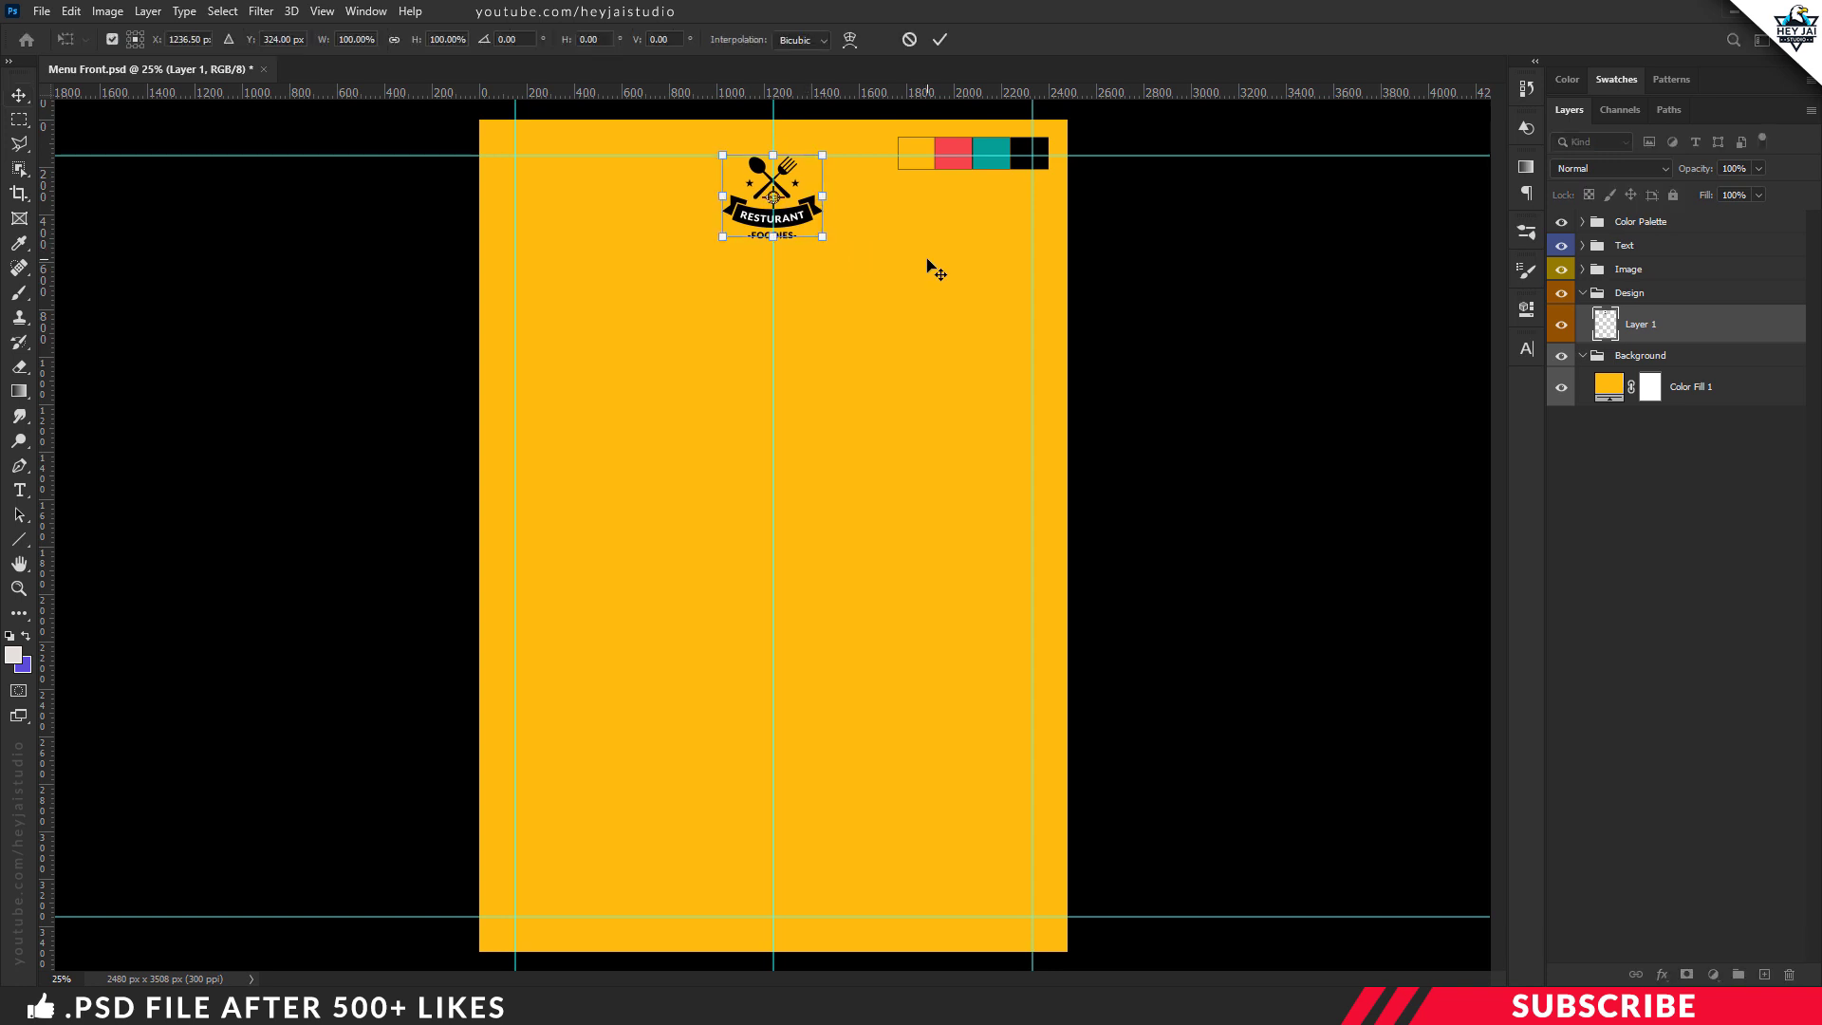
key("Return")
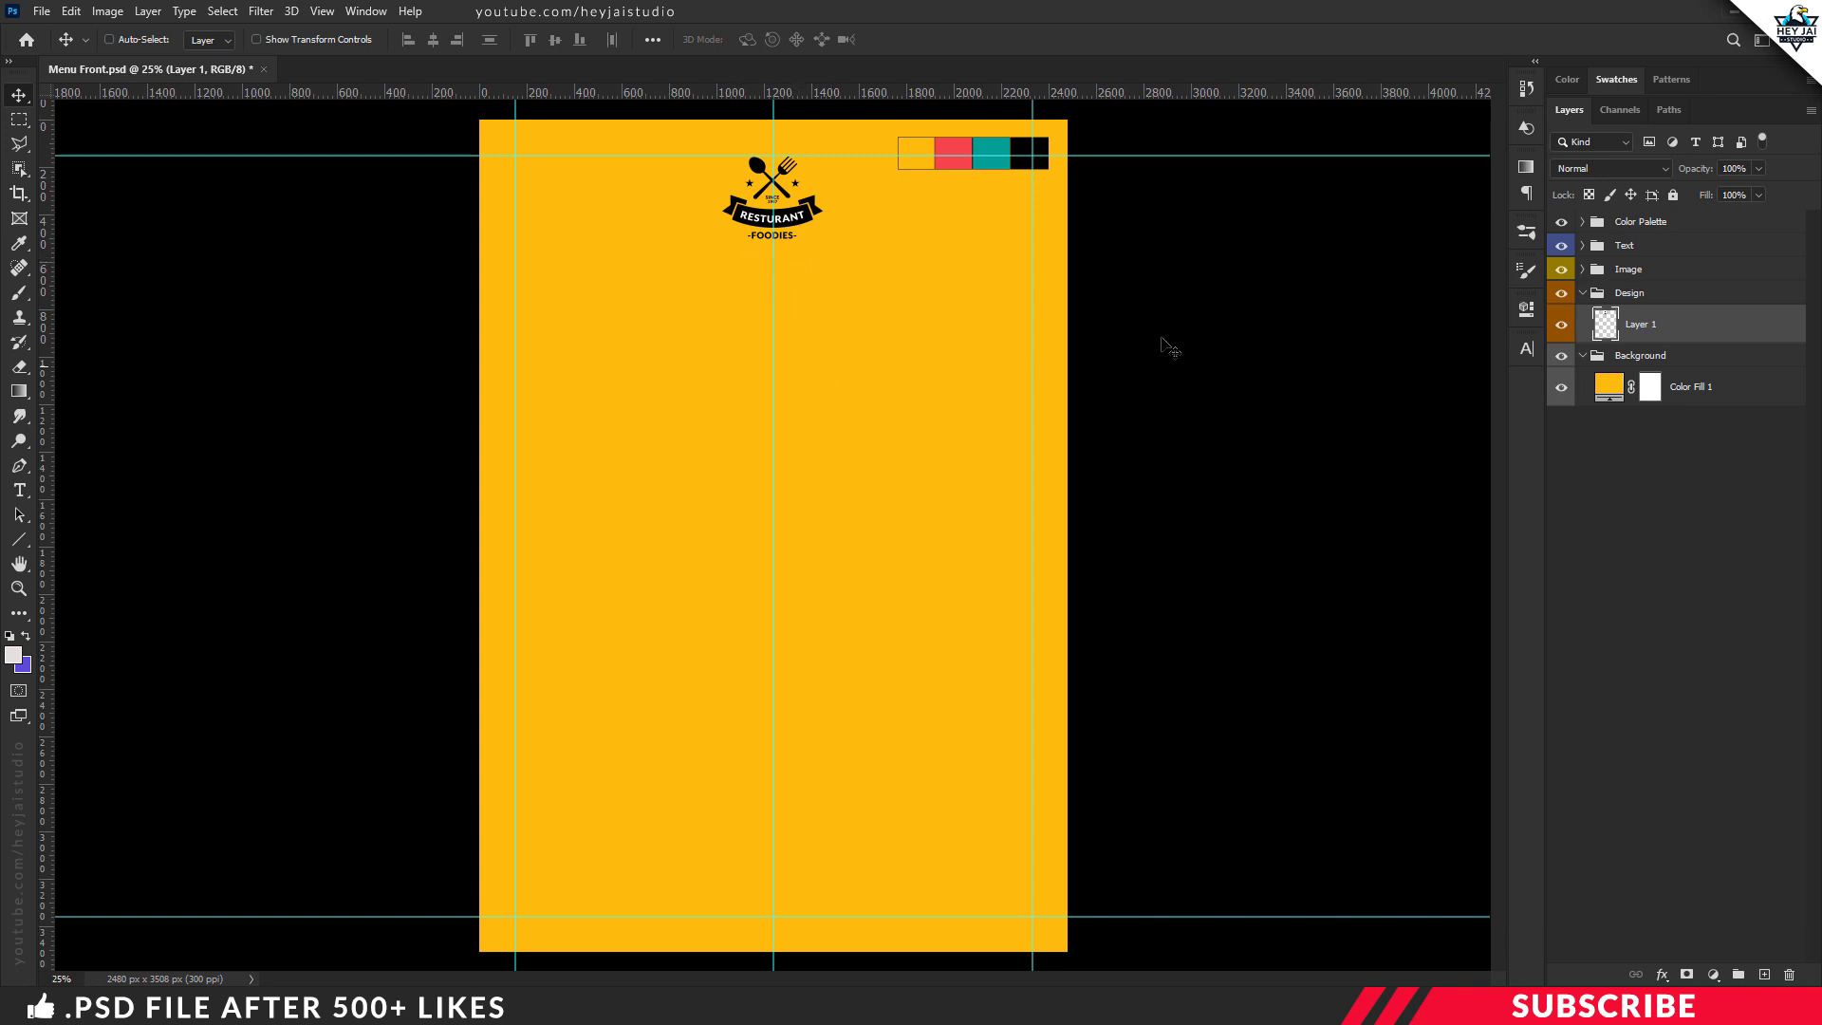
left_click(1622, 246)
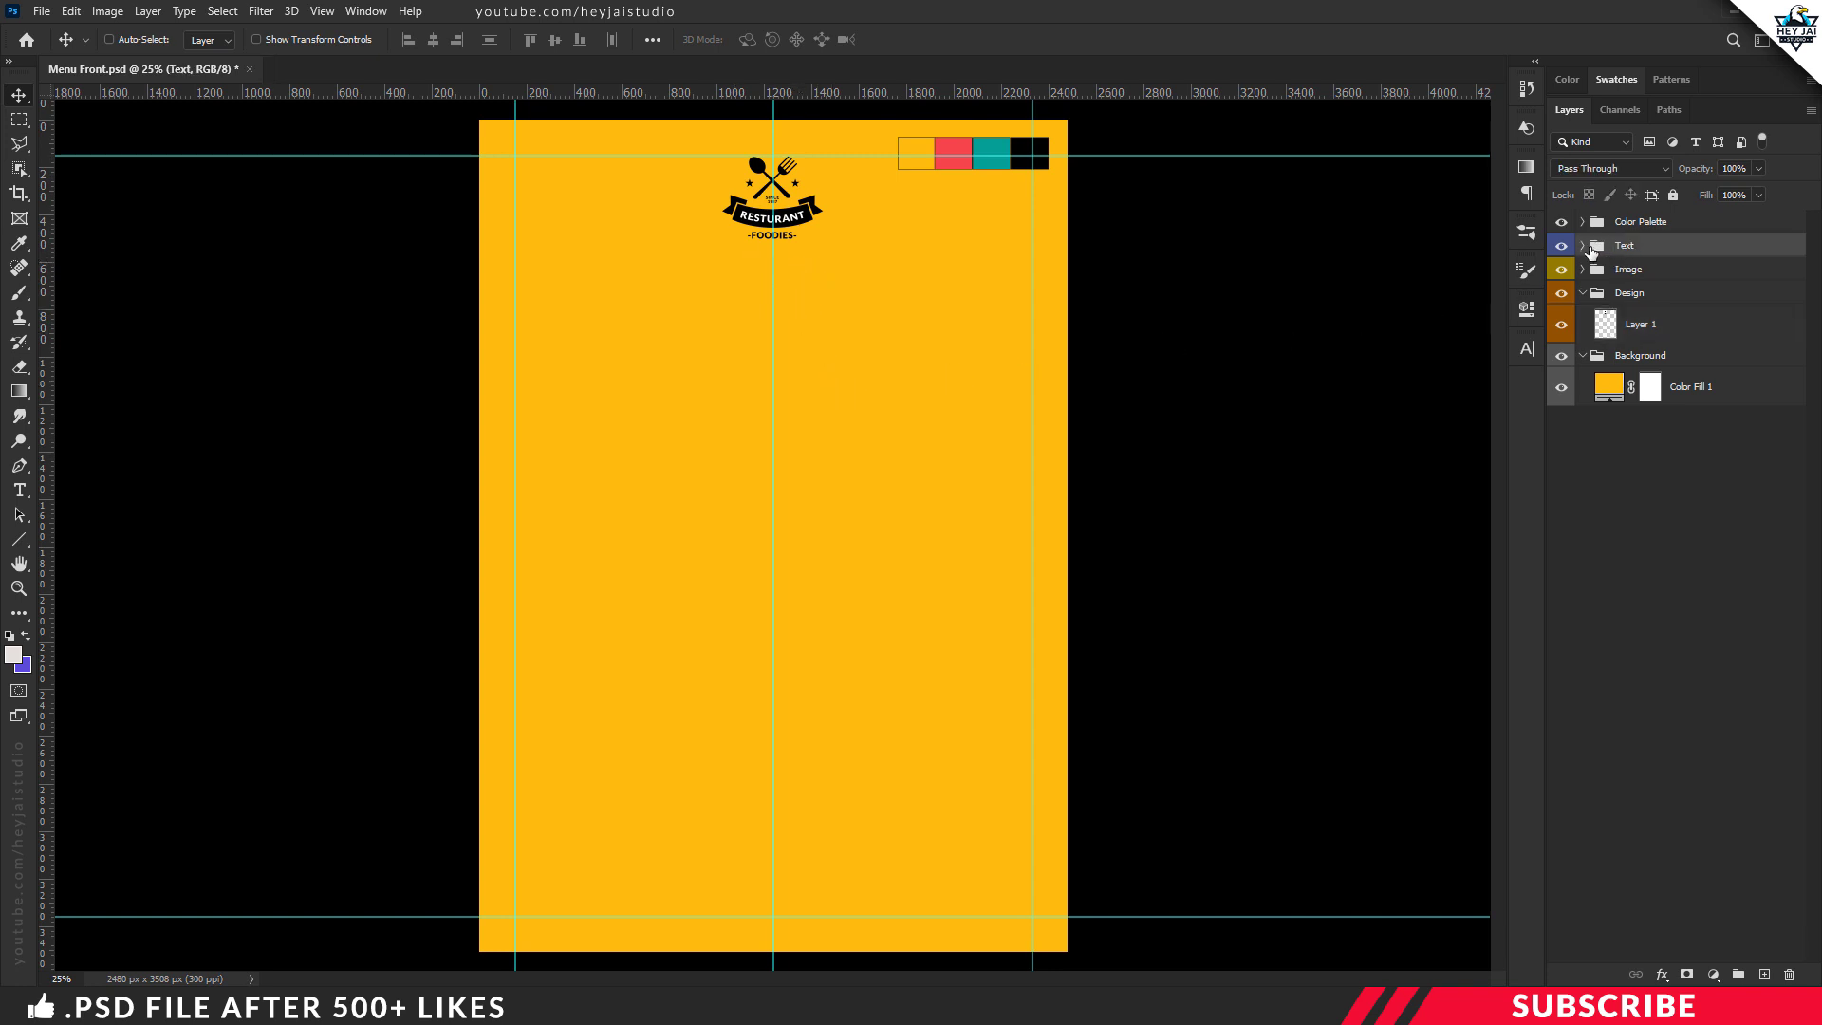
Add a new layer in the Text group and set the foreground colour to black.
left_click(1764, 976)
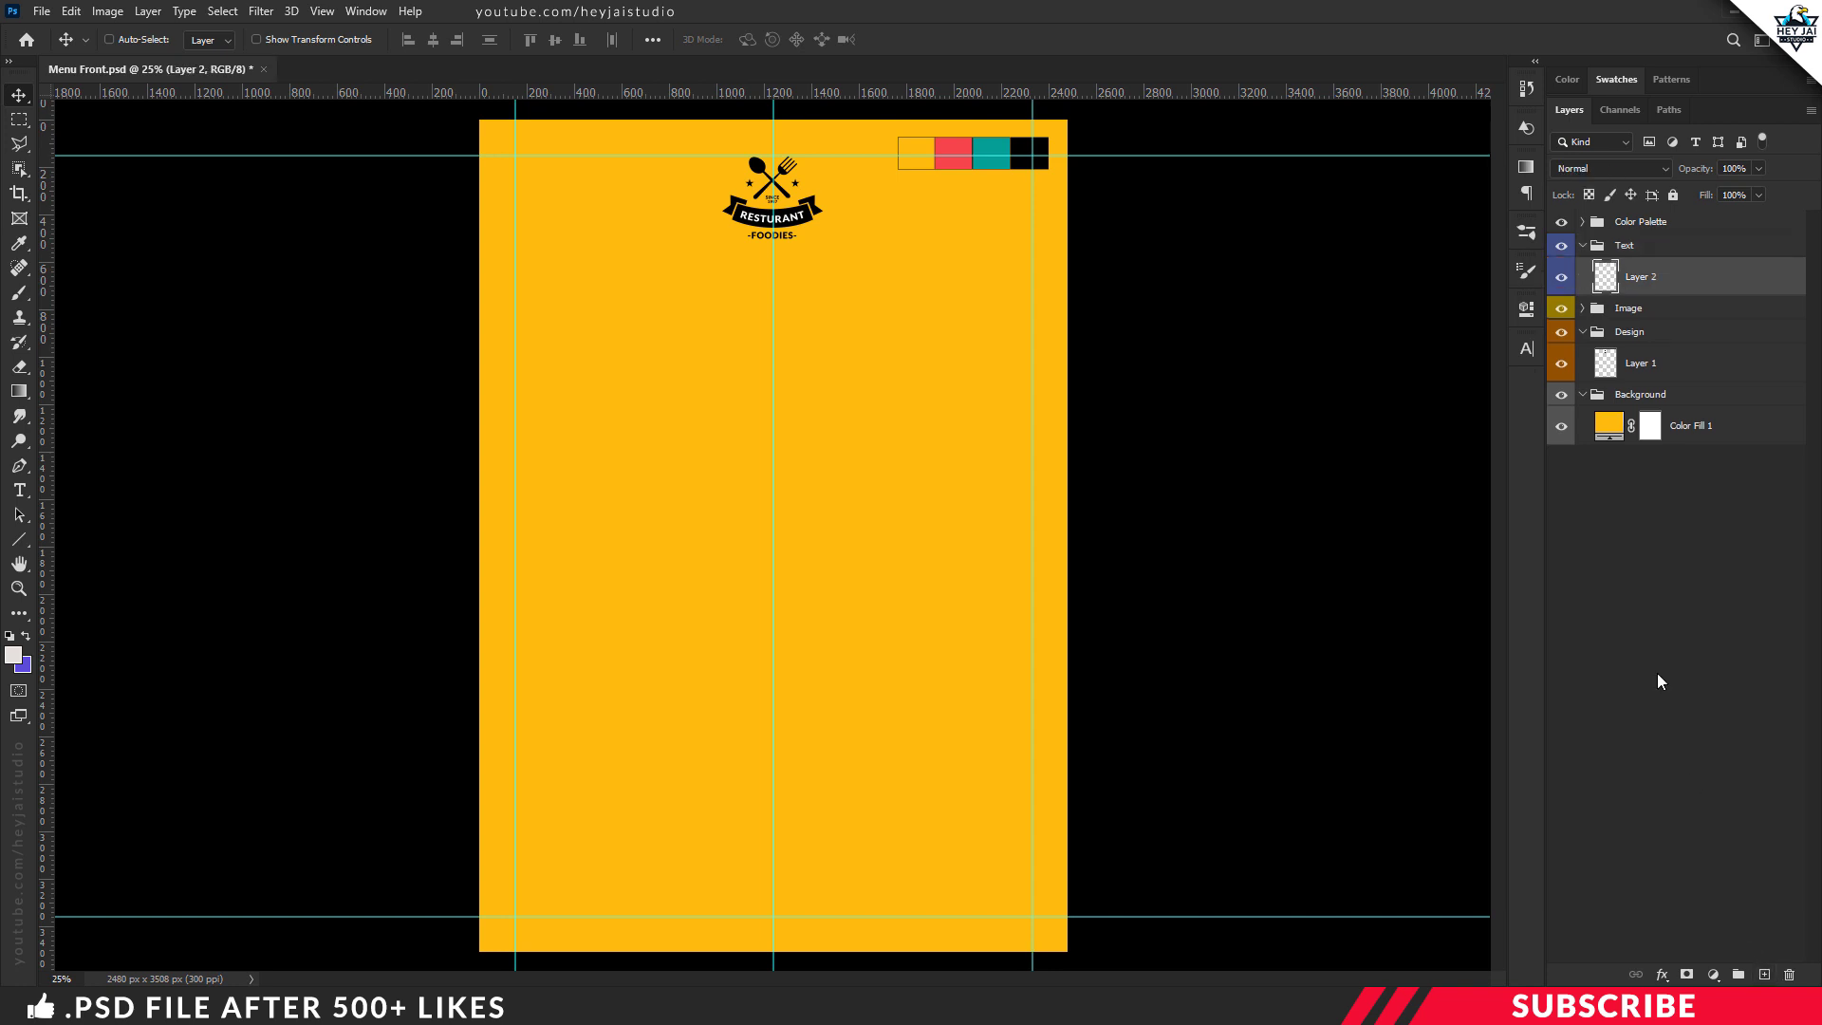
left_click(15, 657)
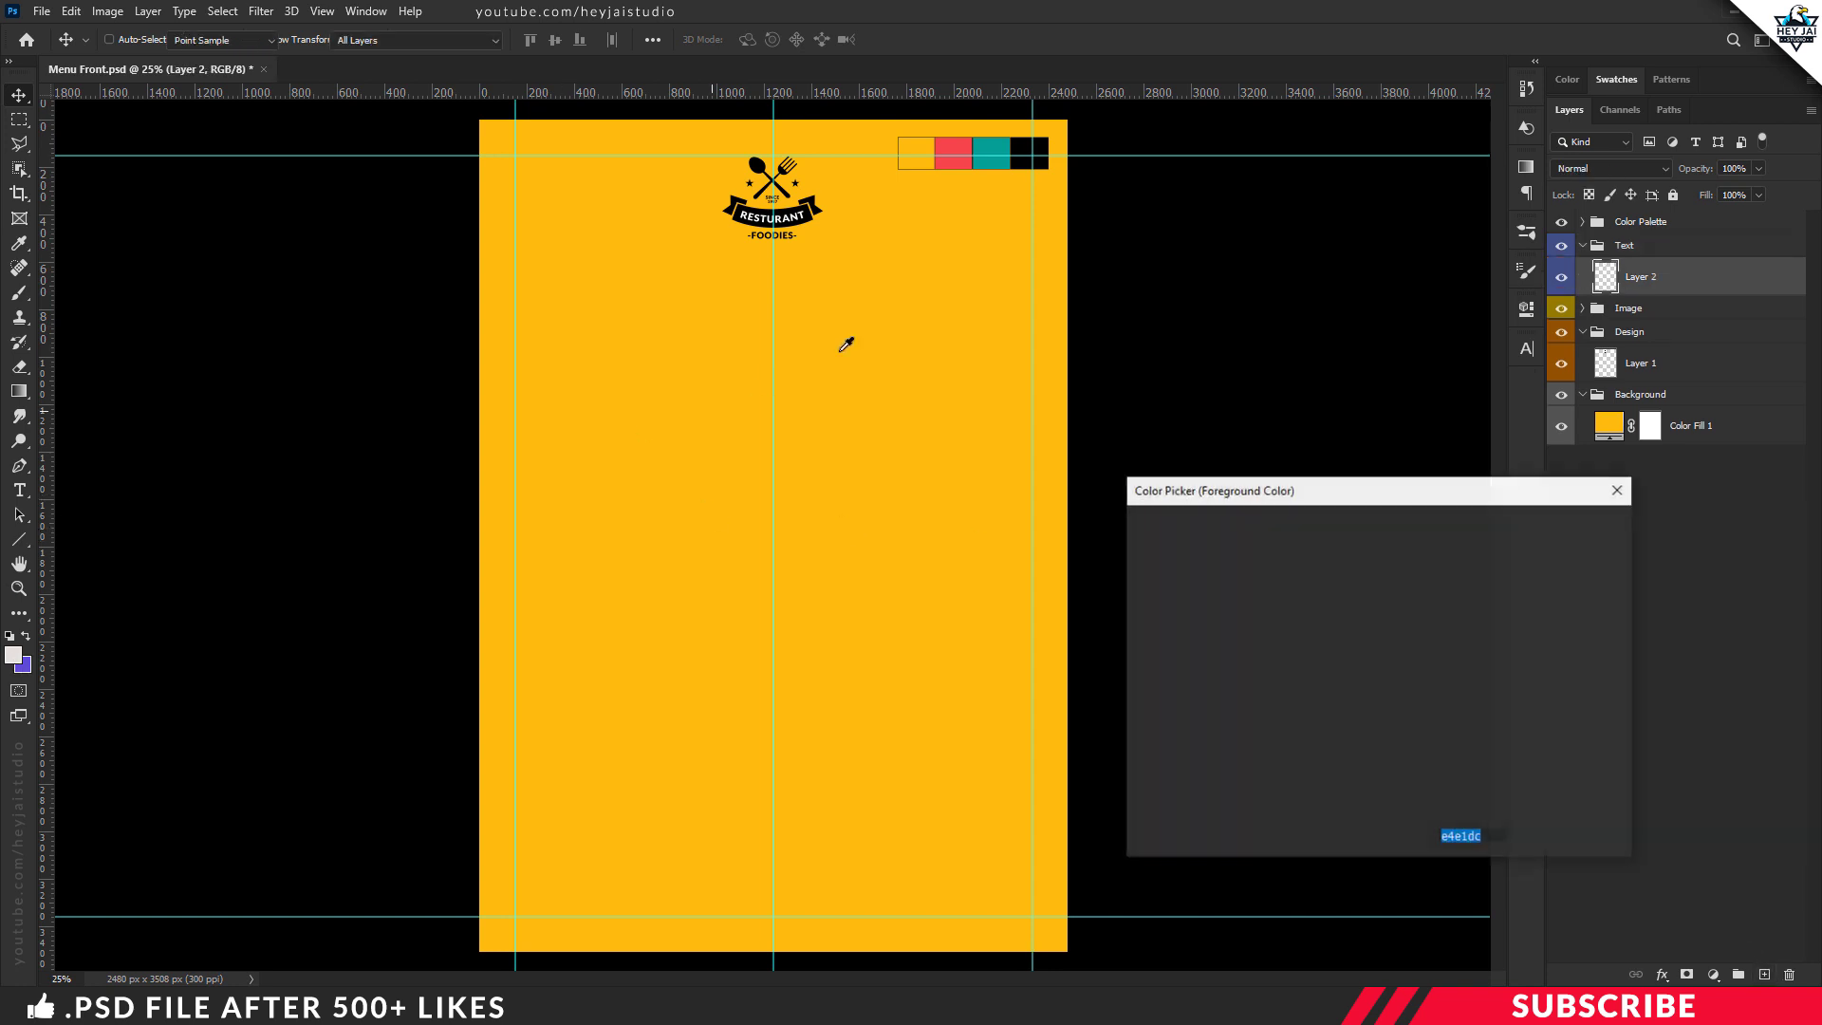
left_click(1047, 143)
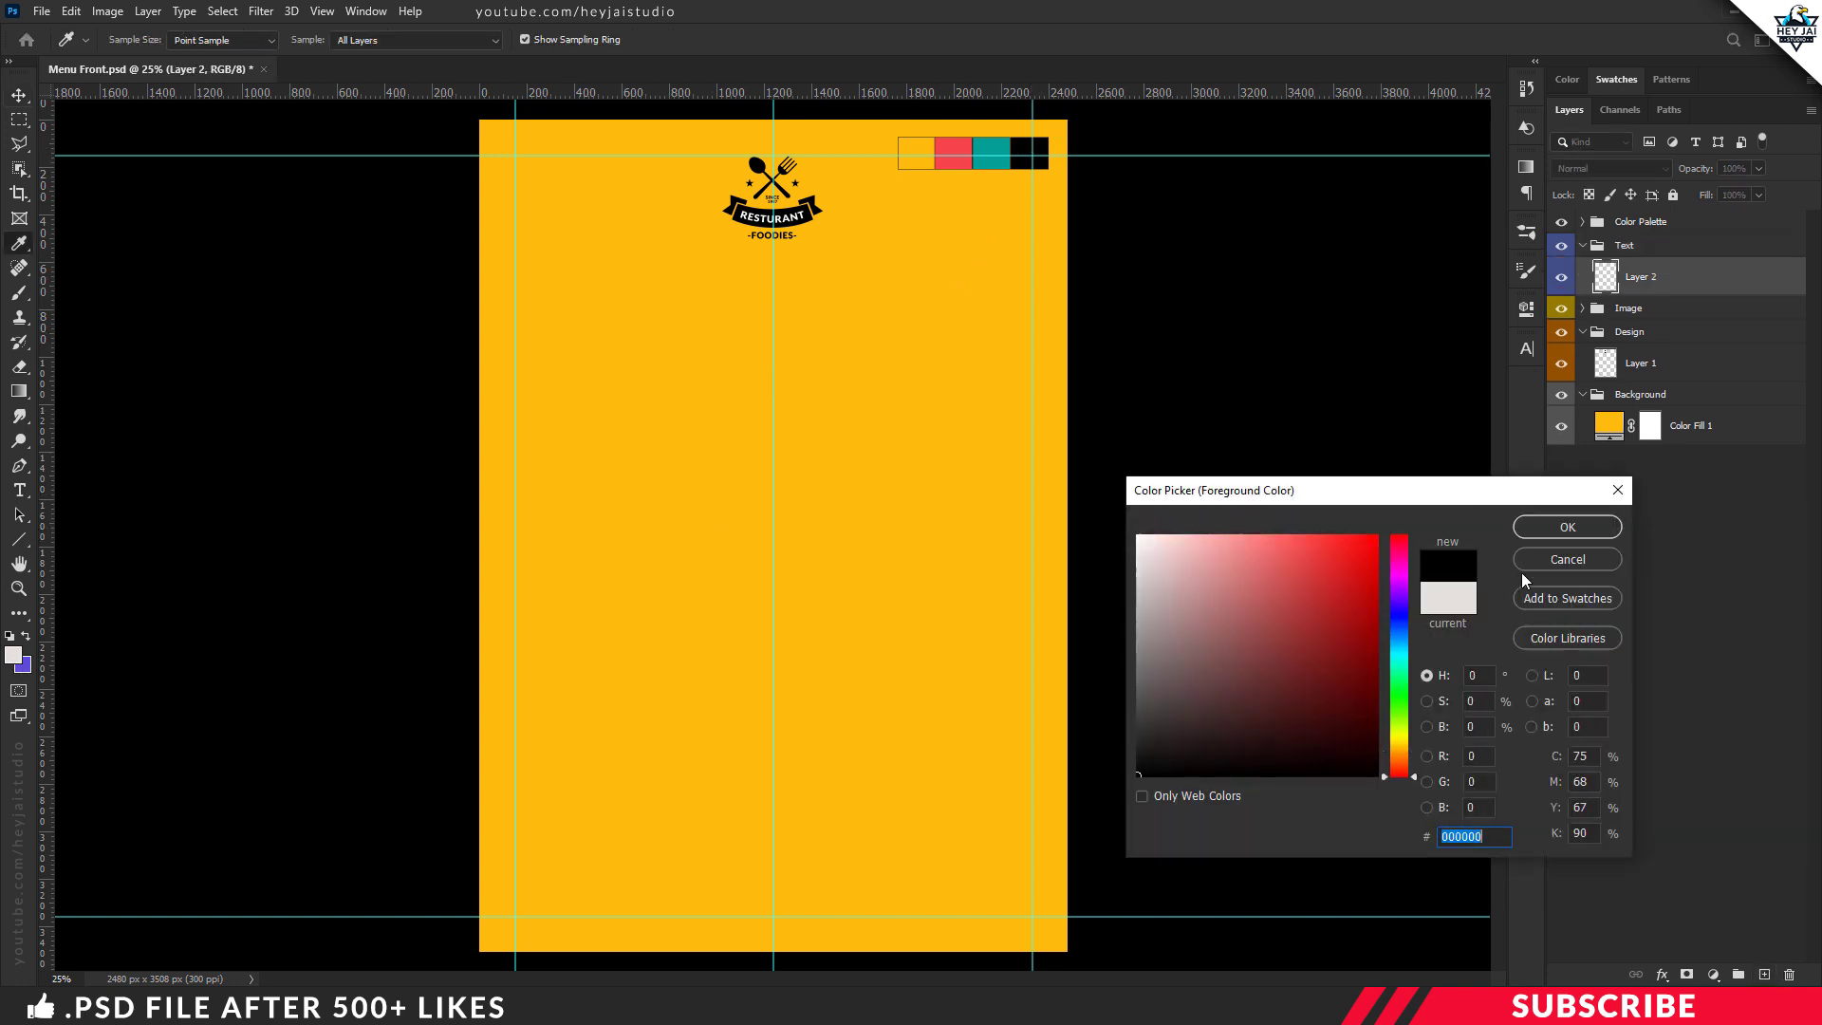
left_click(1543, 527)
key("v")
key("t")
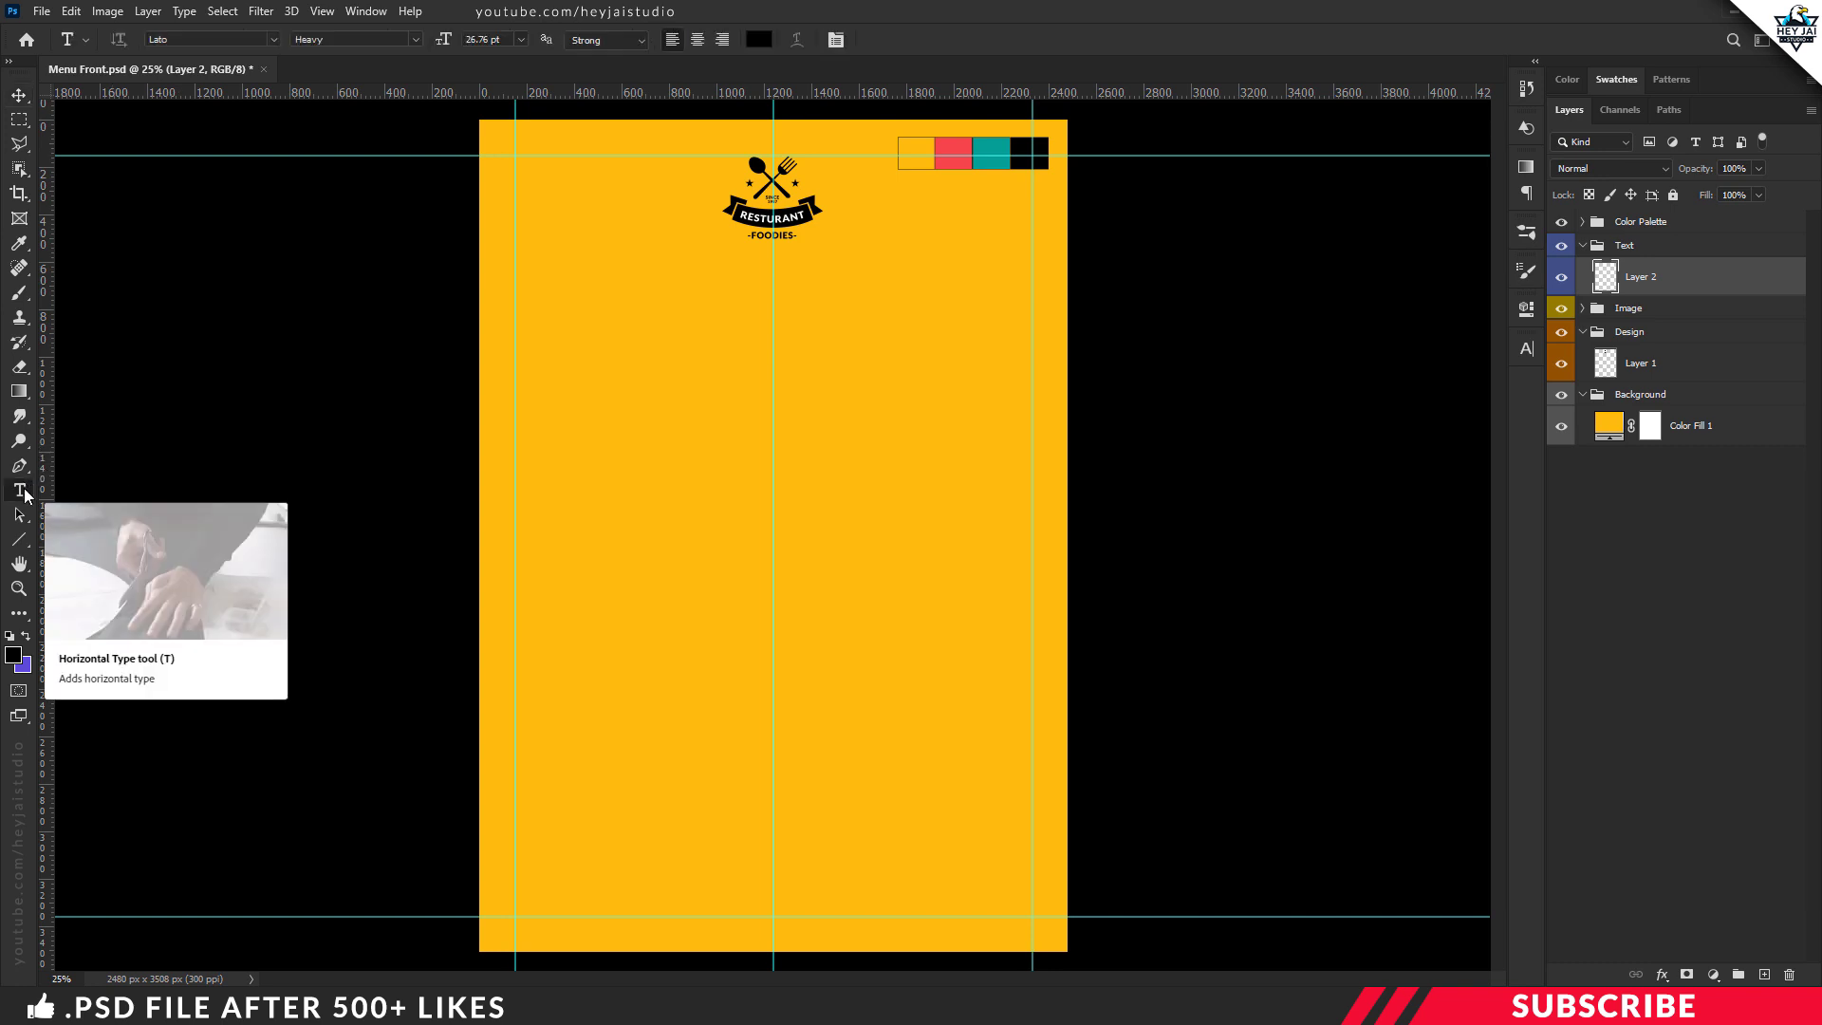
Write a 28 pt FRESH DISH heading centred below the logo.
left_click(722, 284)
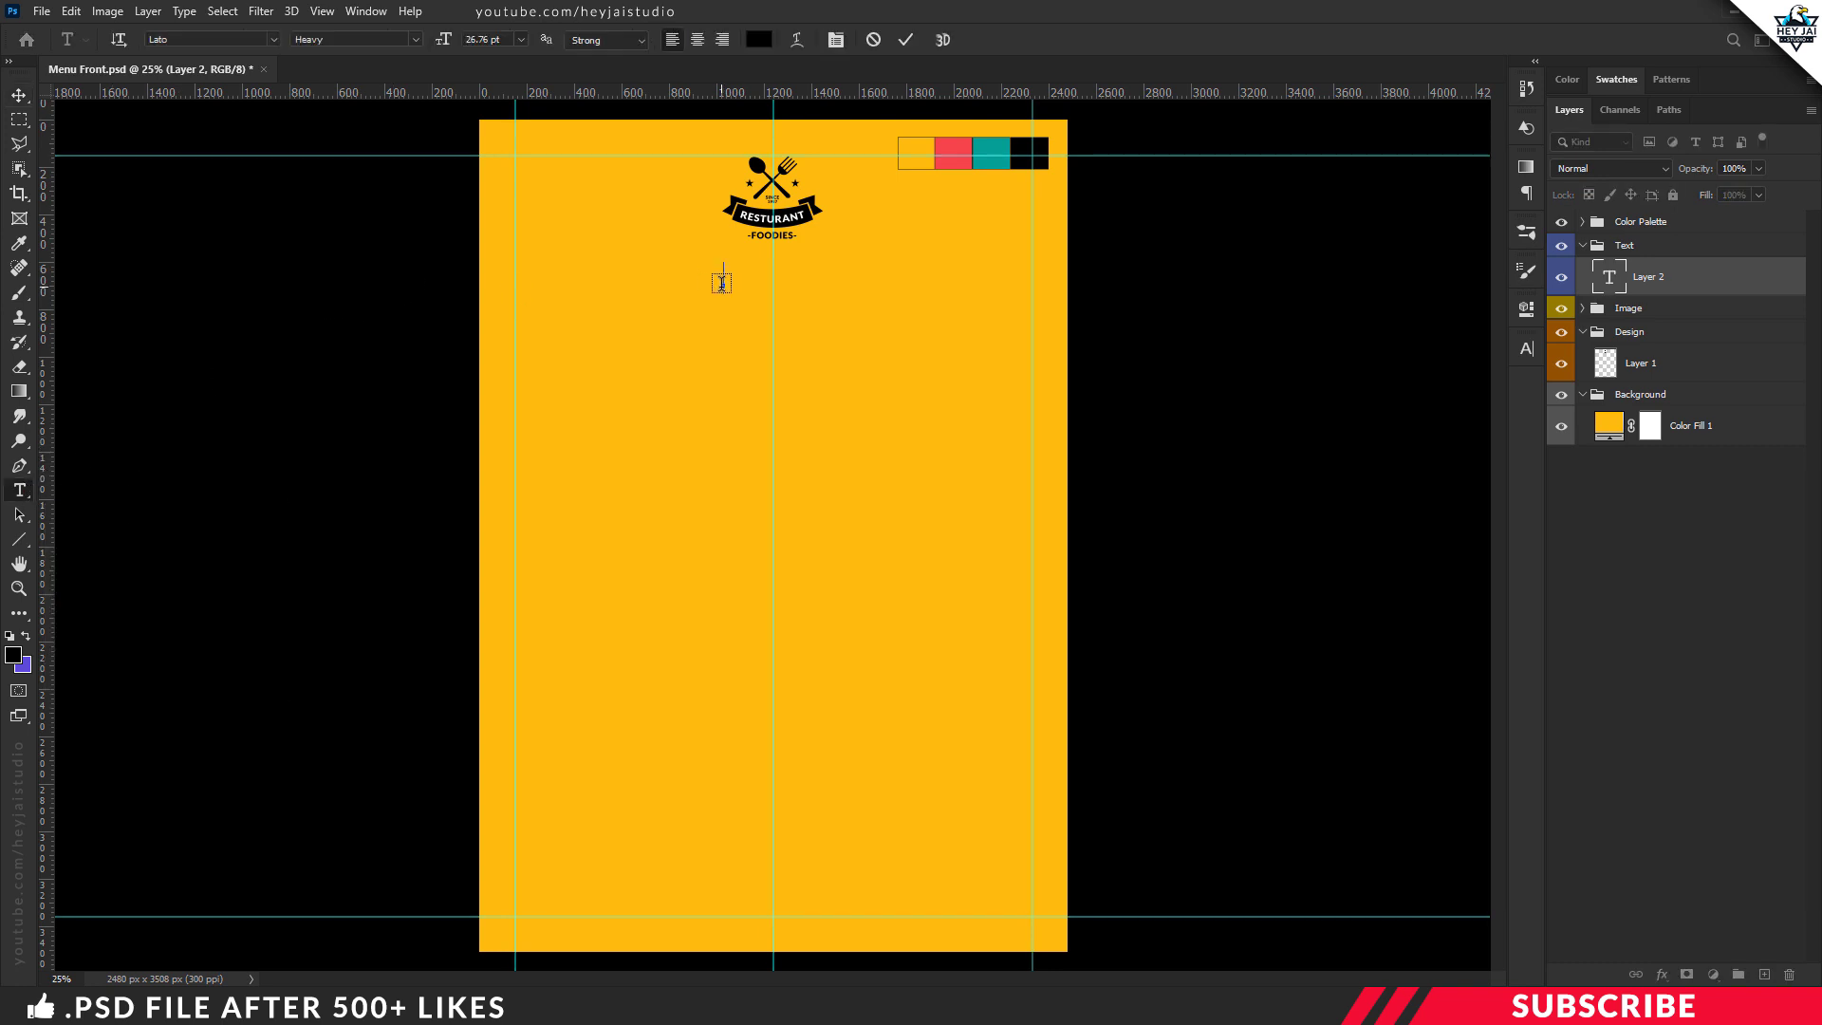
type("FOOD")
key("ctrl+a")
type("FRESH DISH")
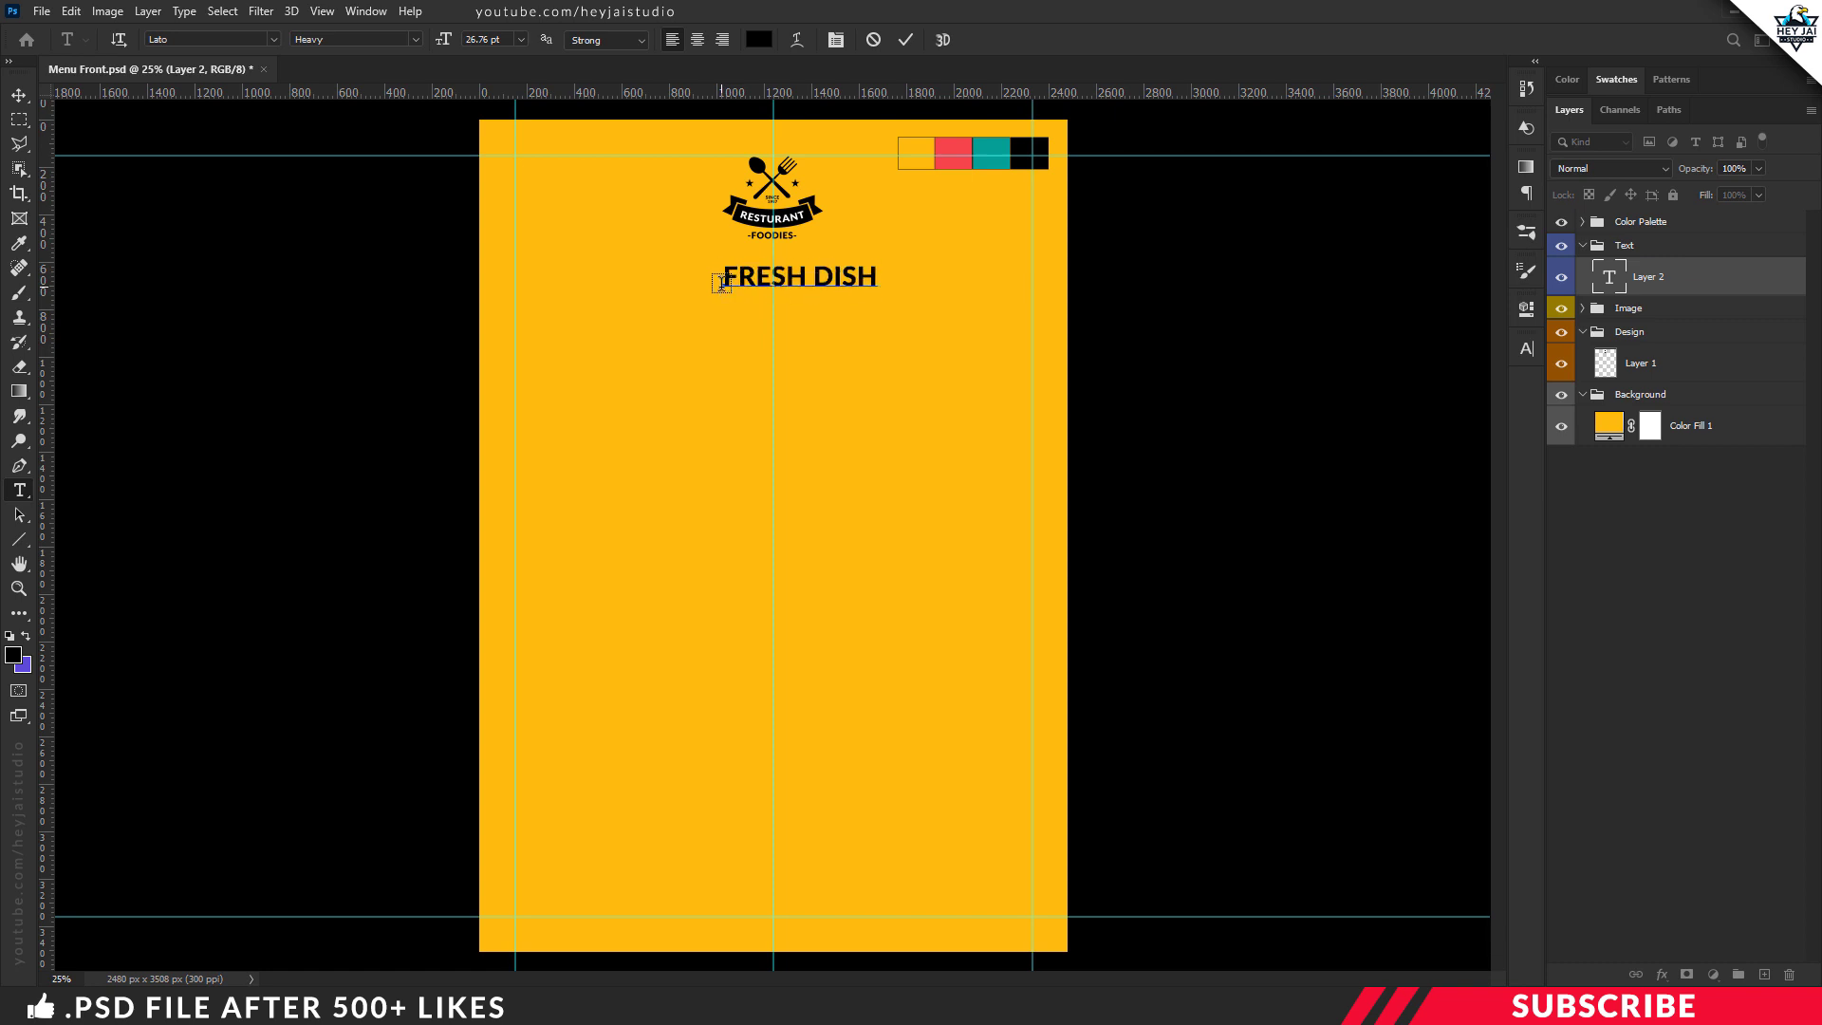
key("ctrl+a")
left_click(436, 32)
key("ctrl+Return")
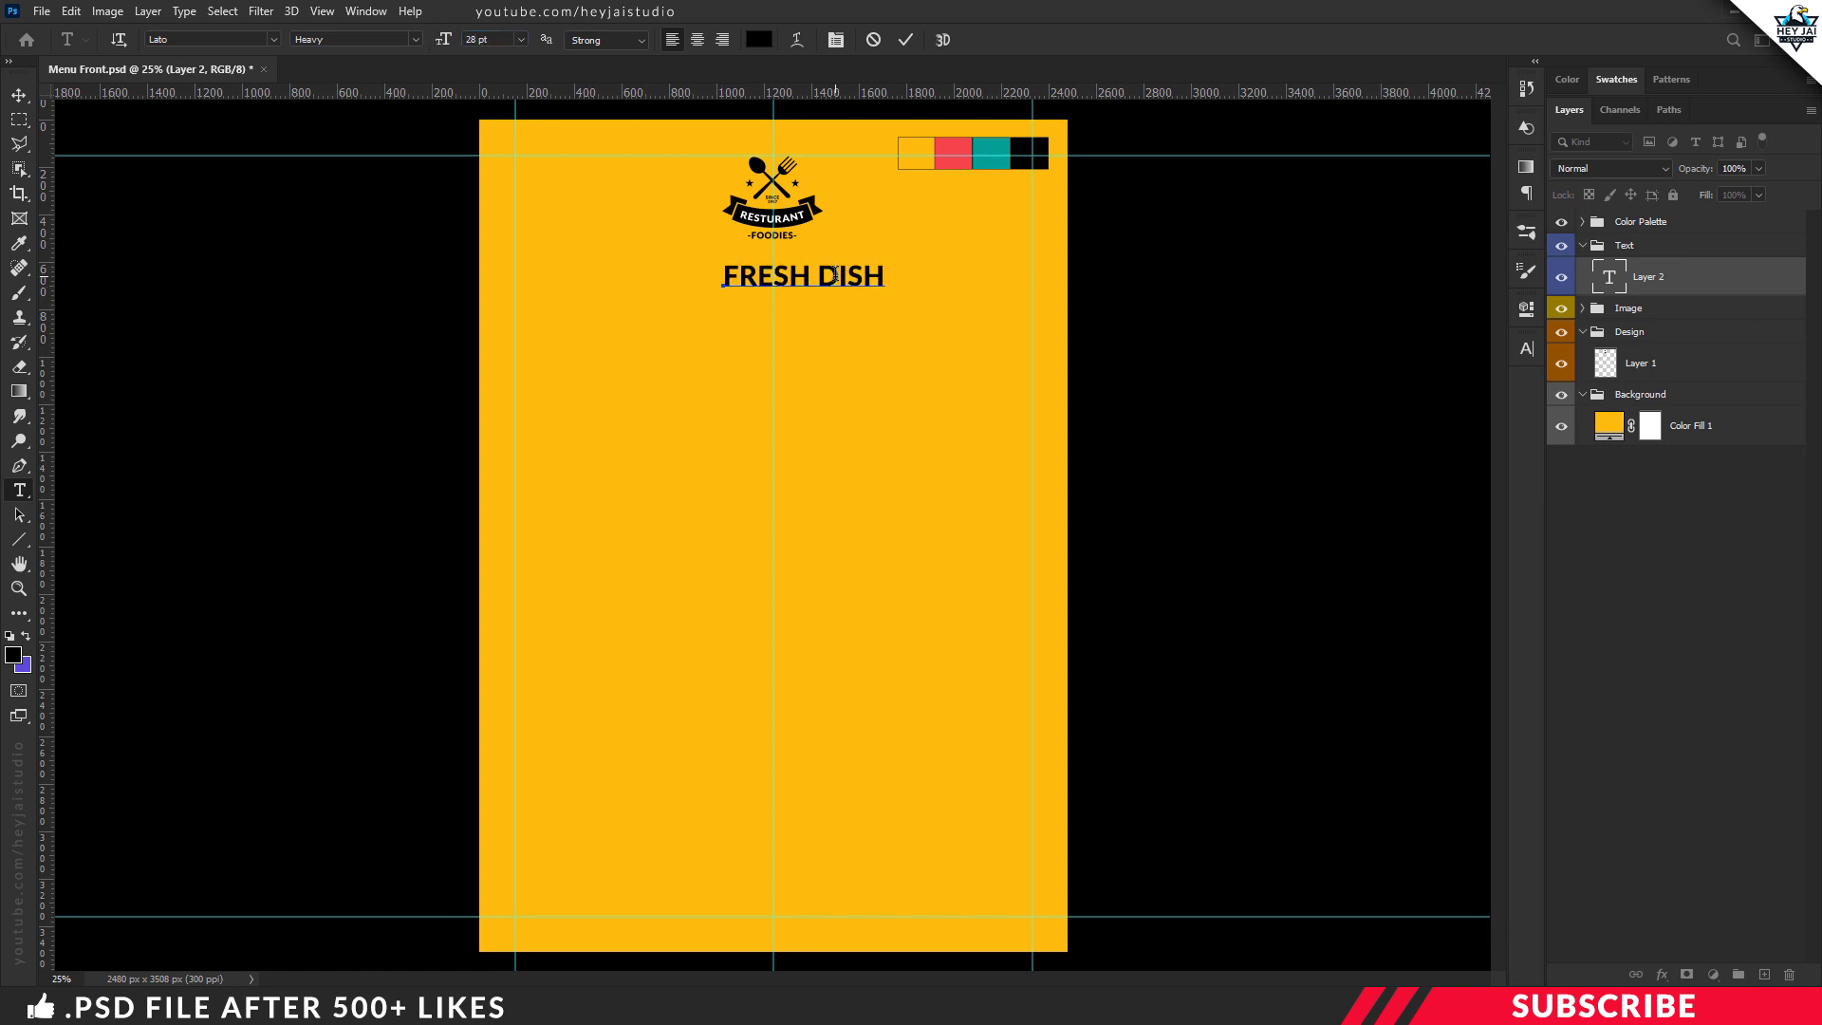
key("v")
mouse_move(855, 285)
left_mouse_down()
mouse_move(824, 267)
mouse_move(807, 299)
left_mouse_up()
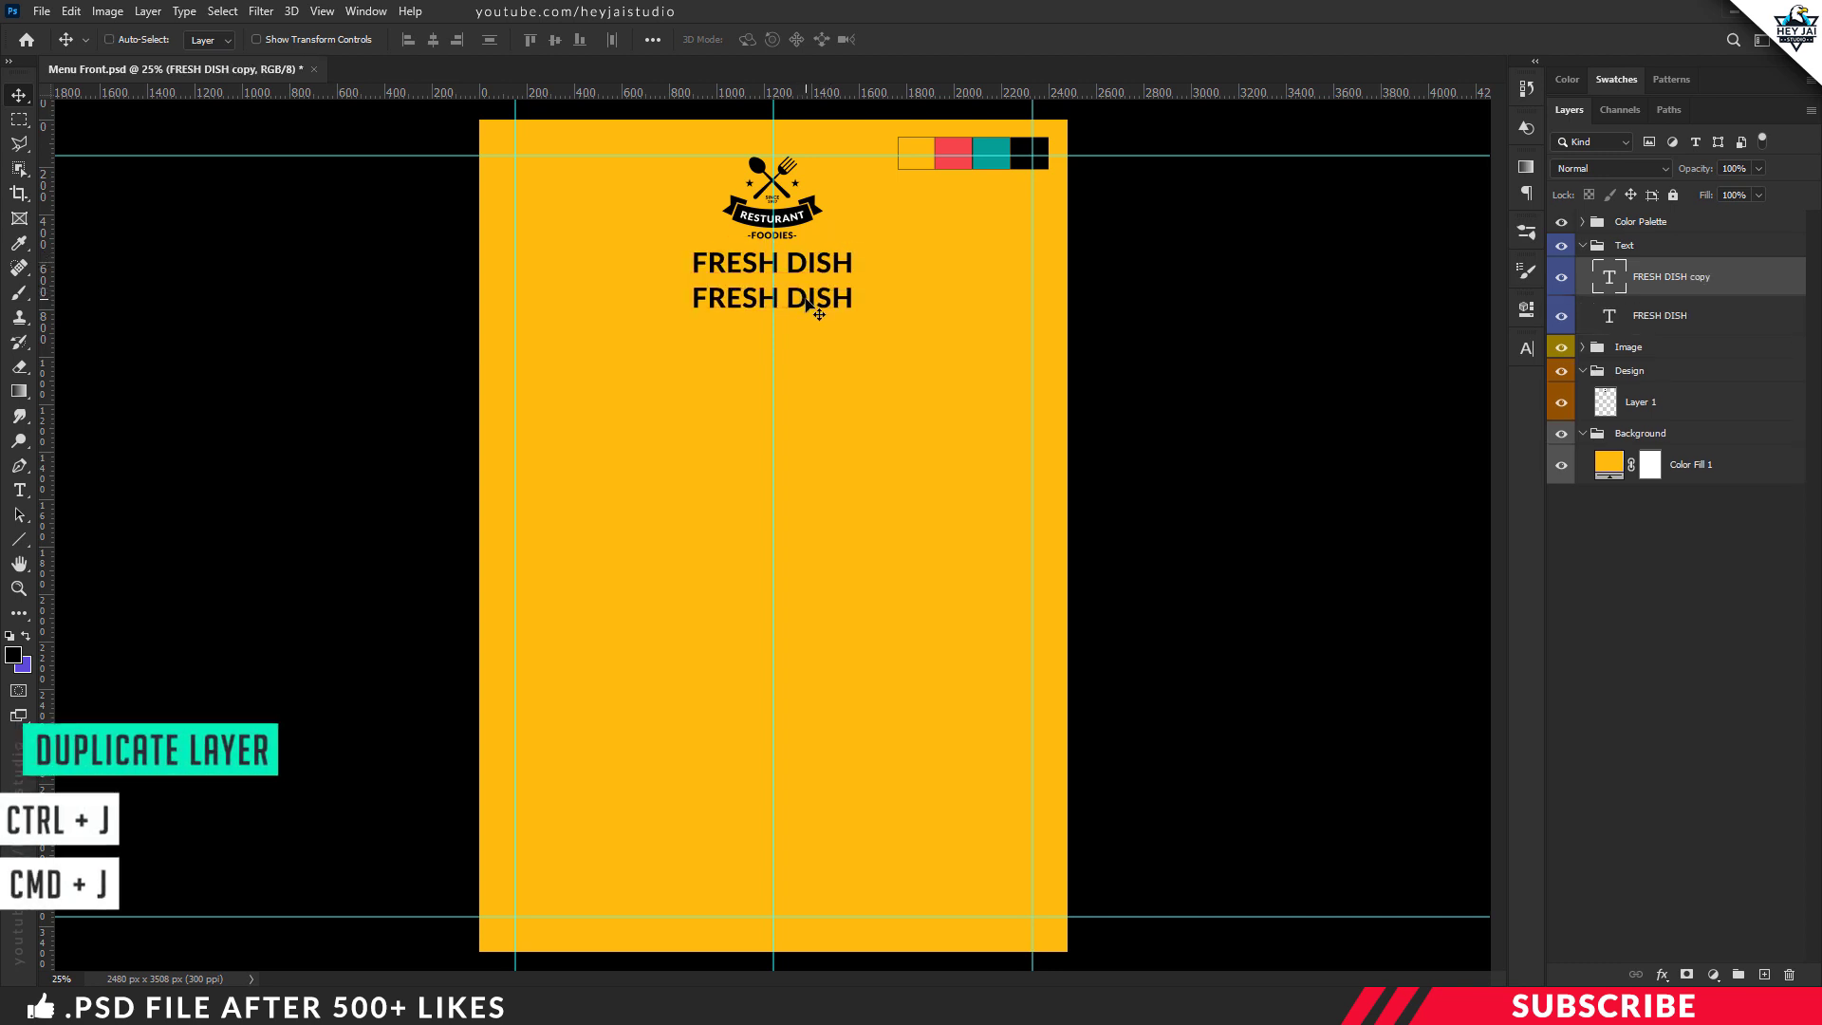
Add a smaller VILLAGE line centred under FRESH DISH.
key("t")
left_click(806, 299)
key("ctrl+a")
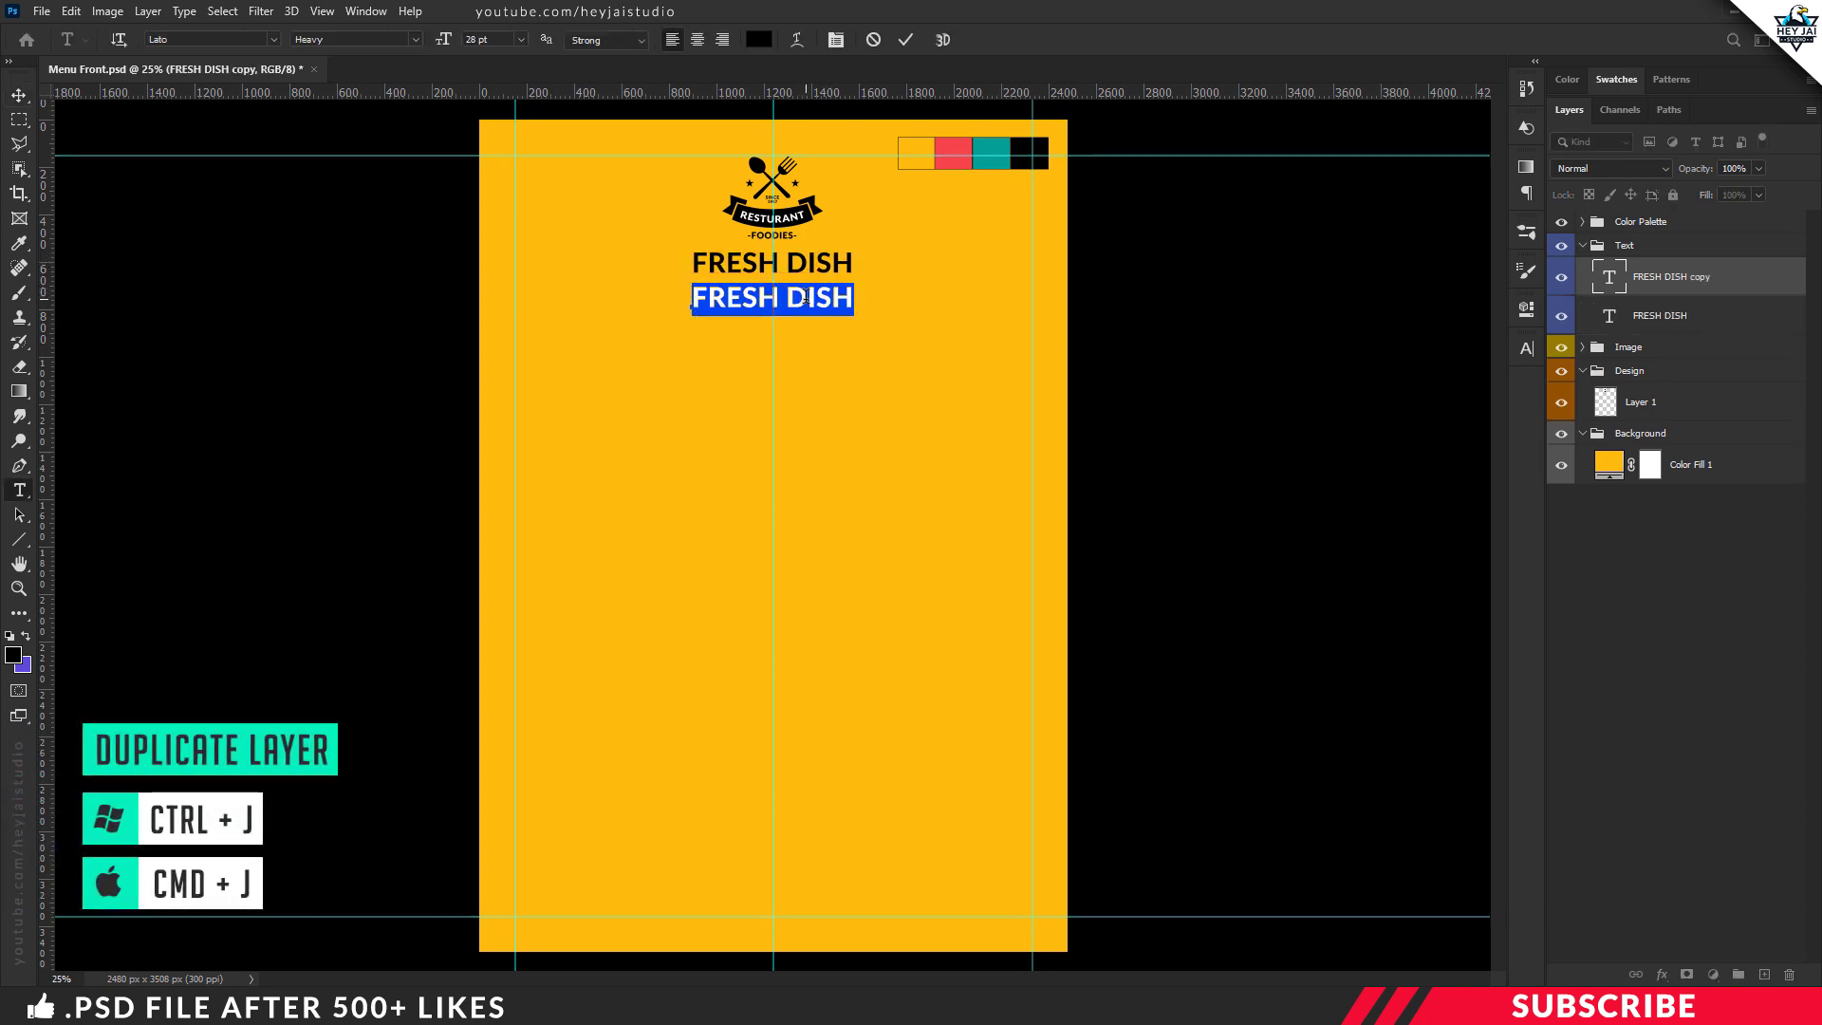
type("VILLAGE")
key("ctrl+a")
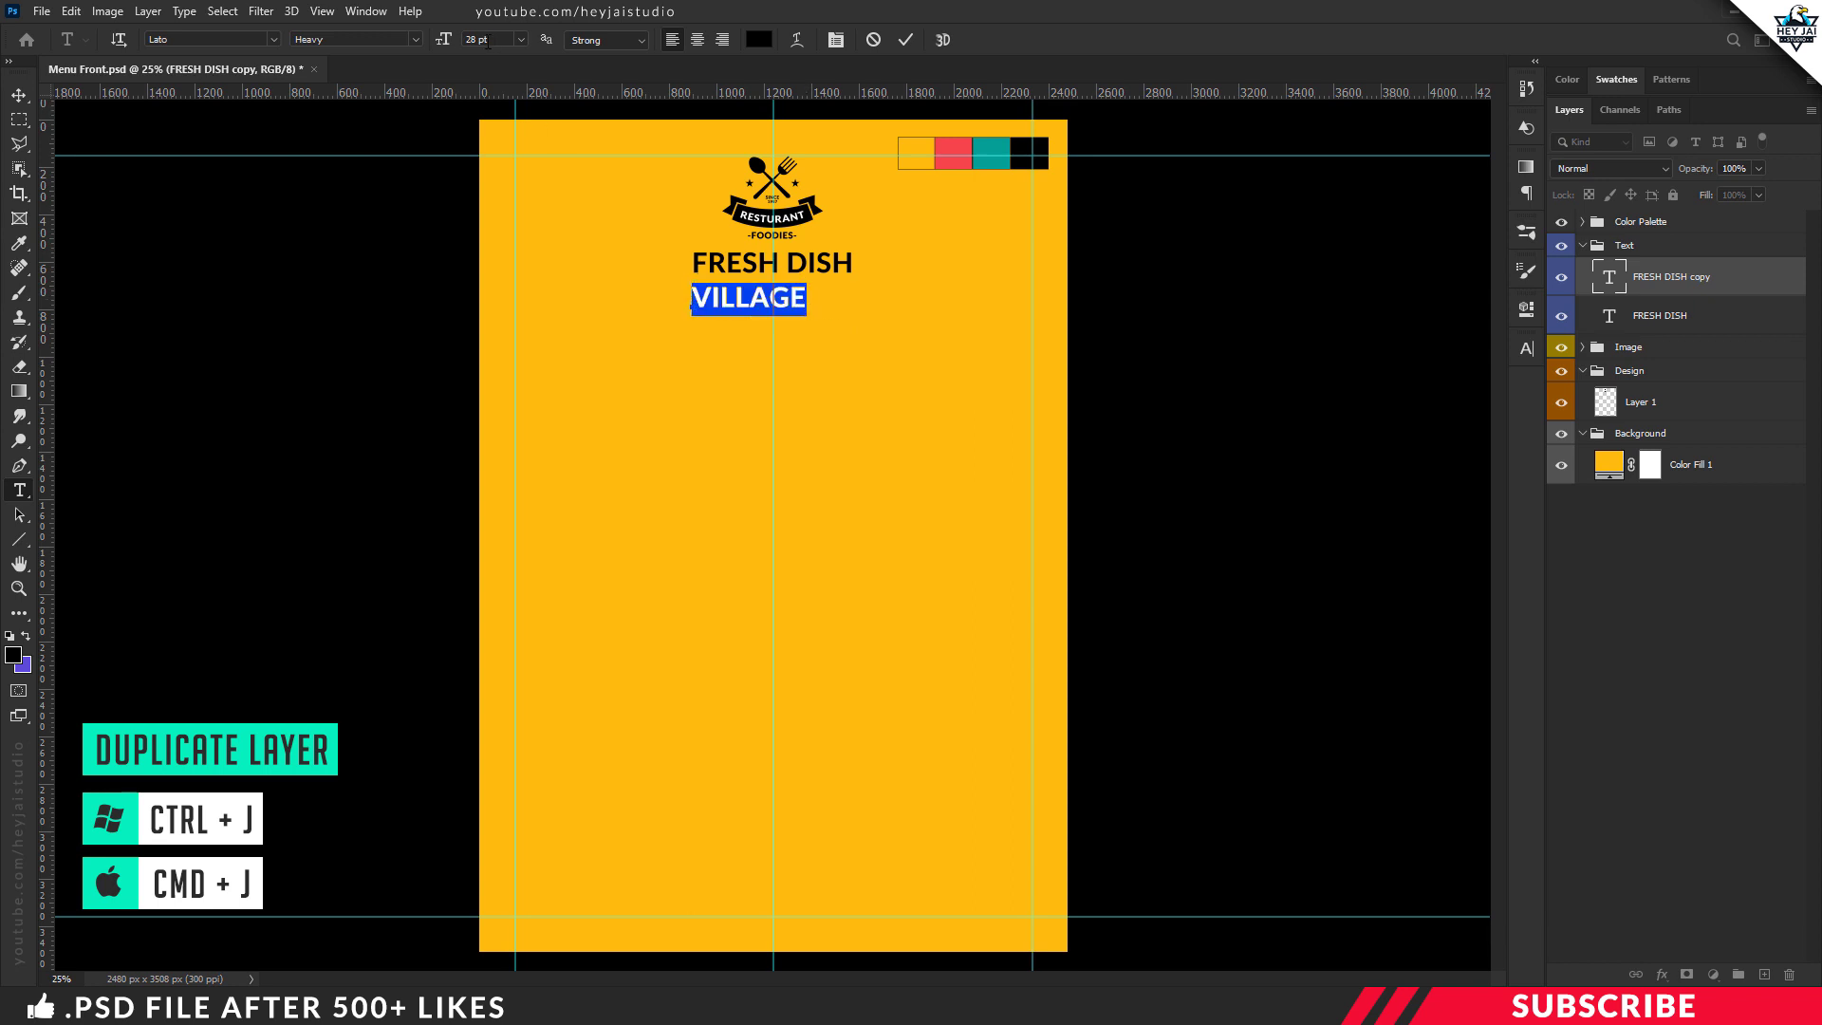
key("Return")
key("ctrl+Return")
key("v")
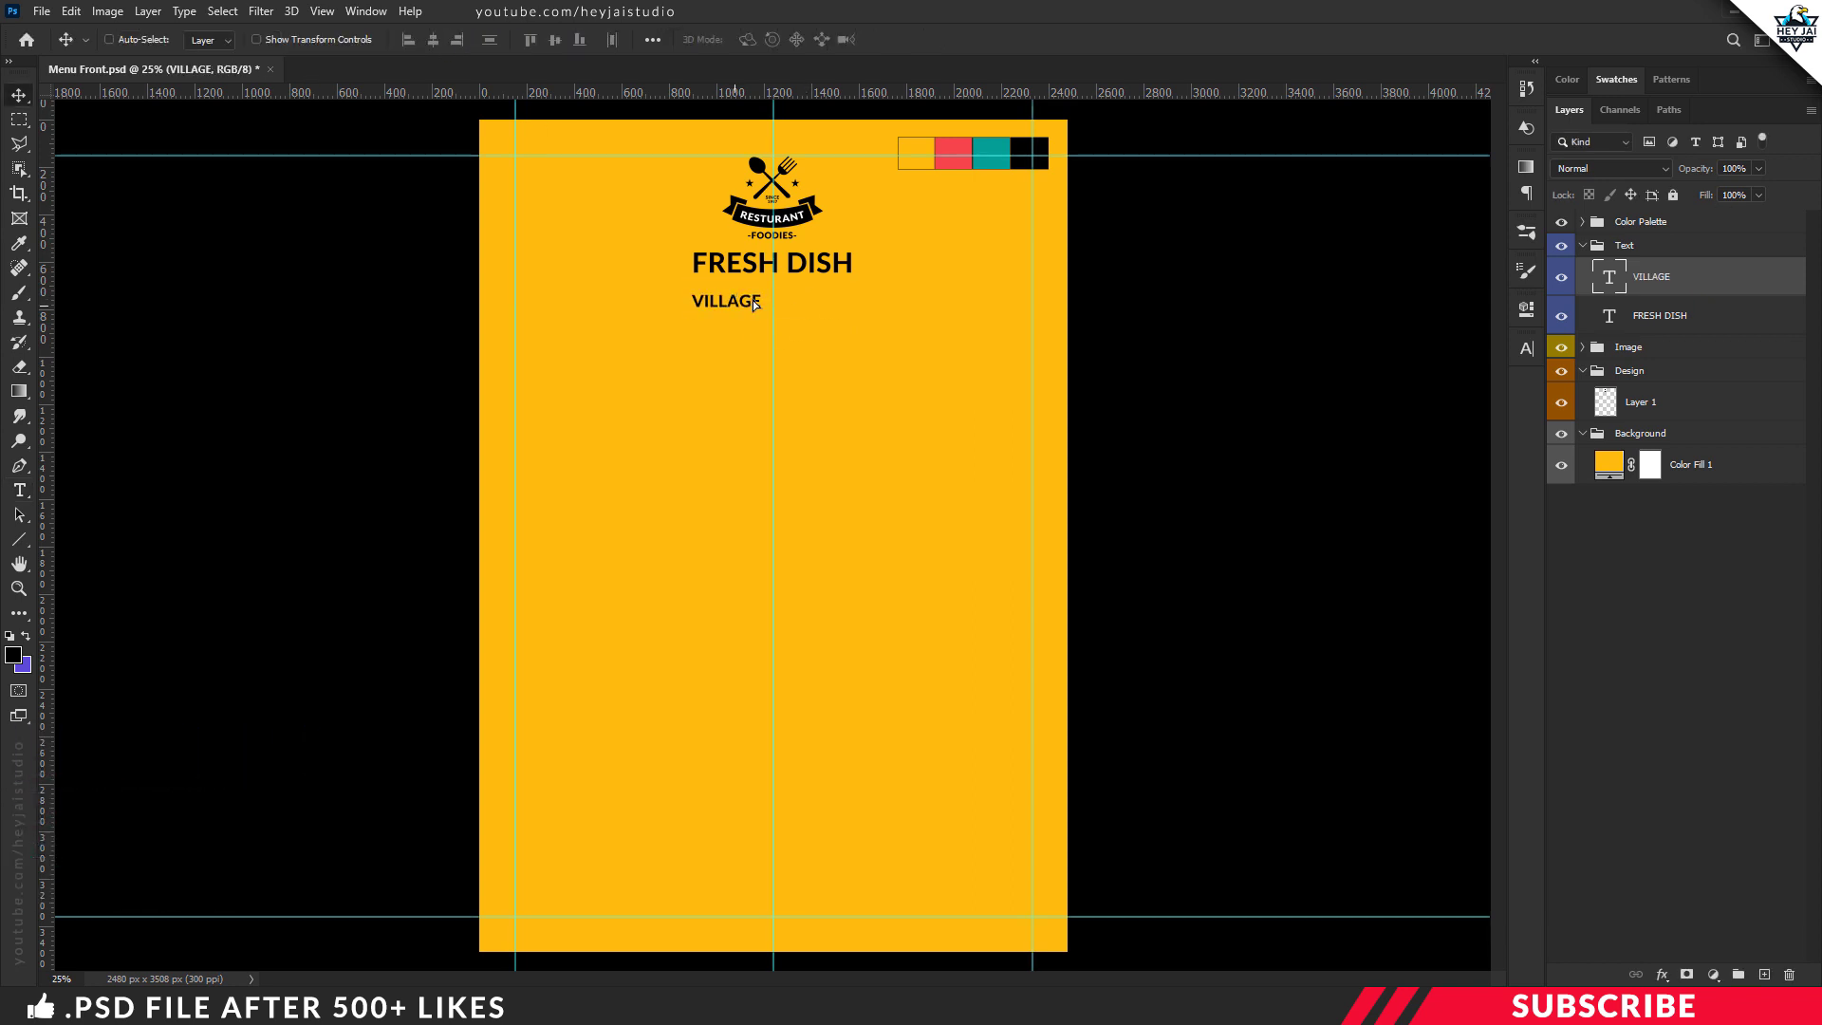
left_click_drag(857, 330, 904, 332)
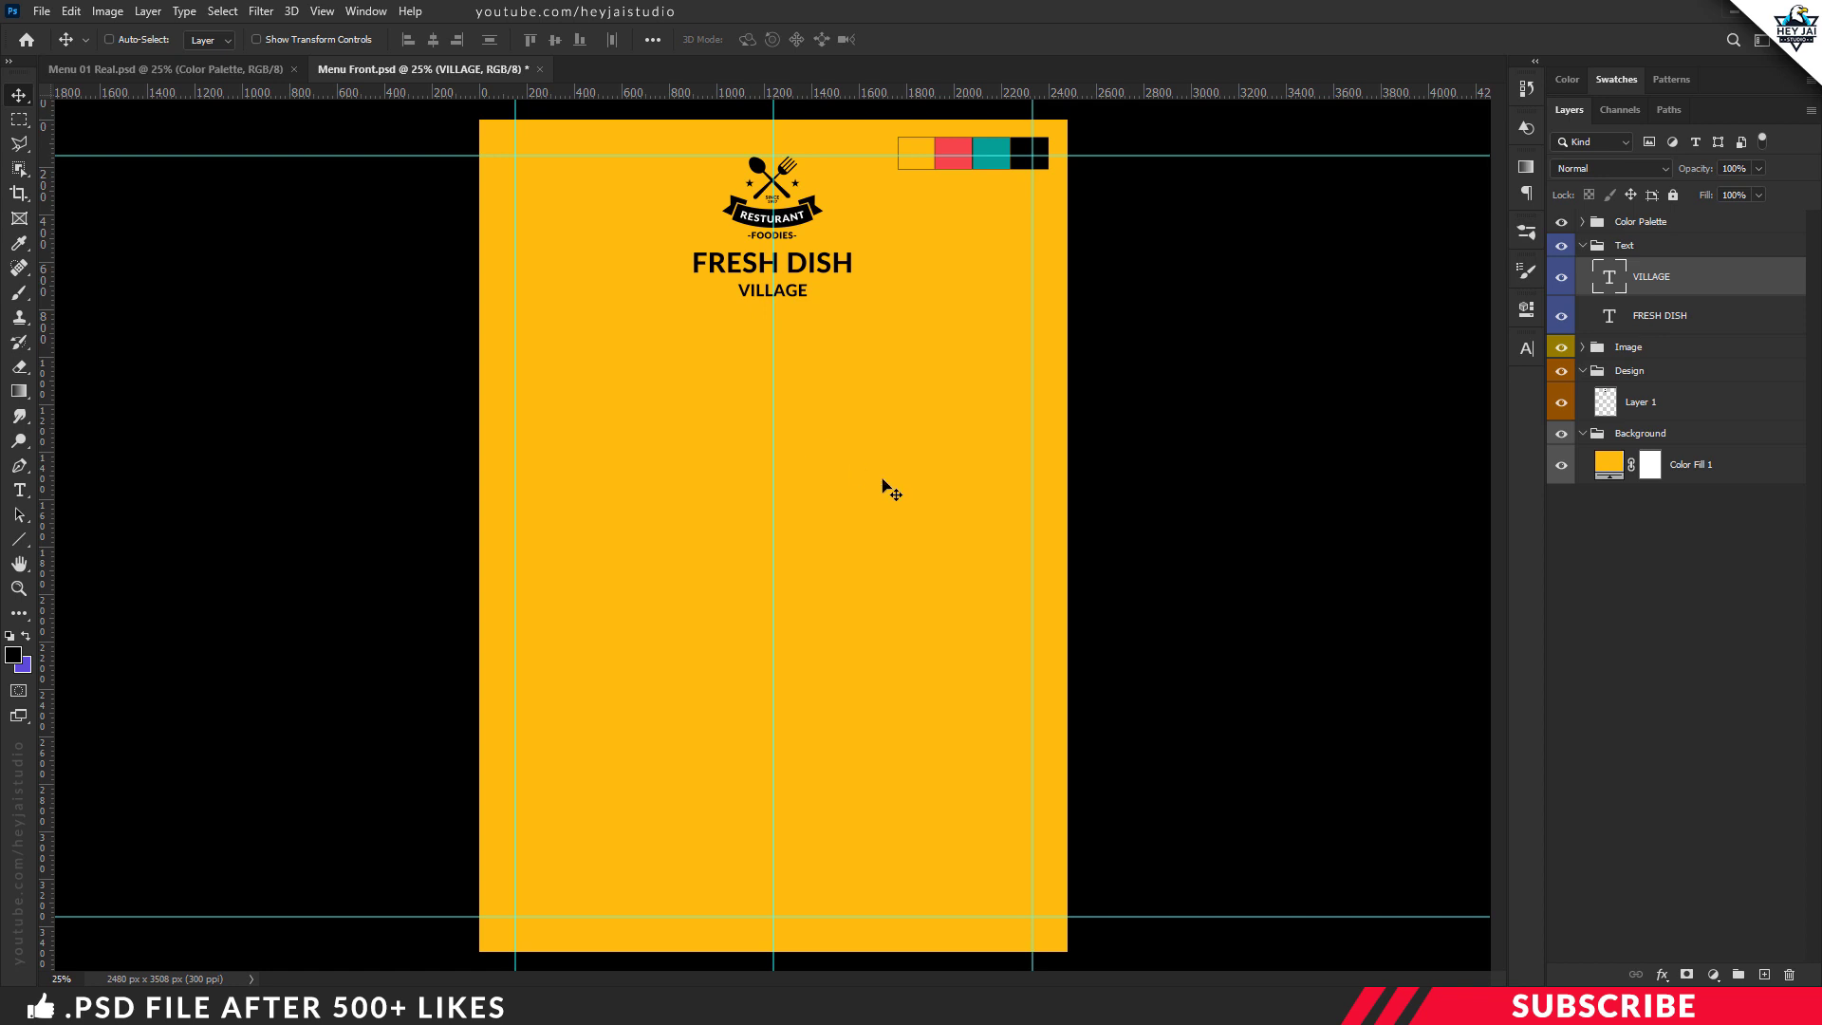
Set up a black Line tool with 10 px weight in the Design group.
left_click(1656, 410)
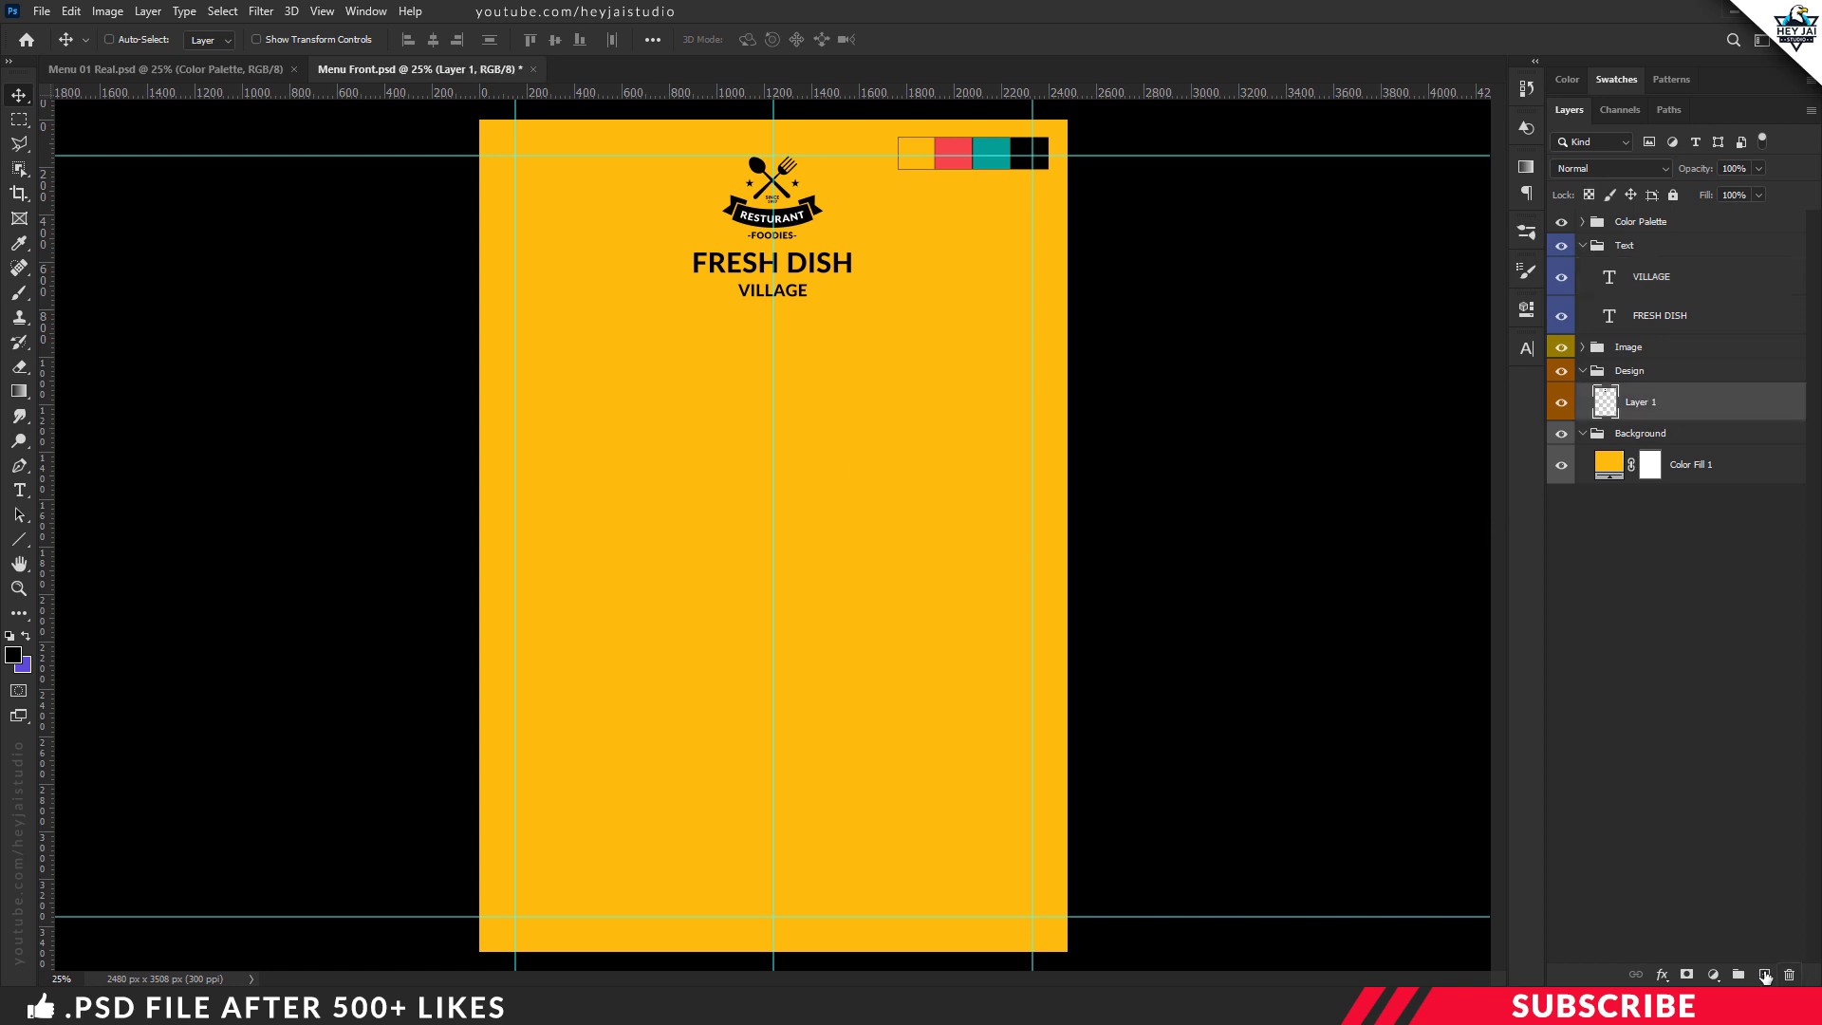
left_click(1766, 974)
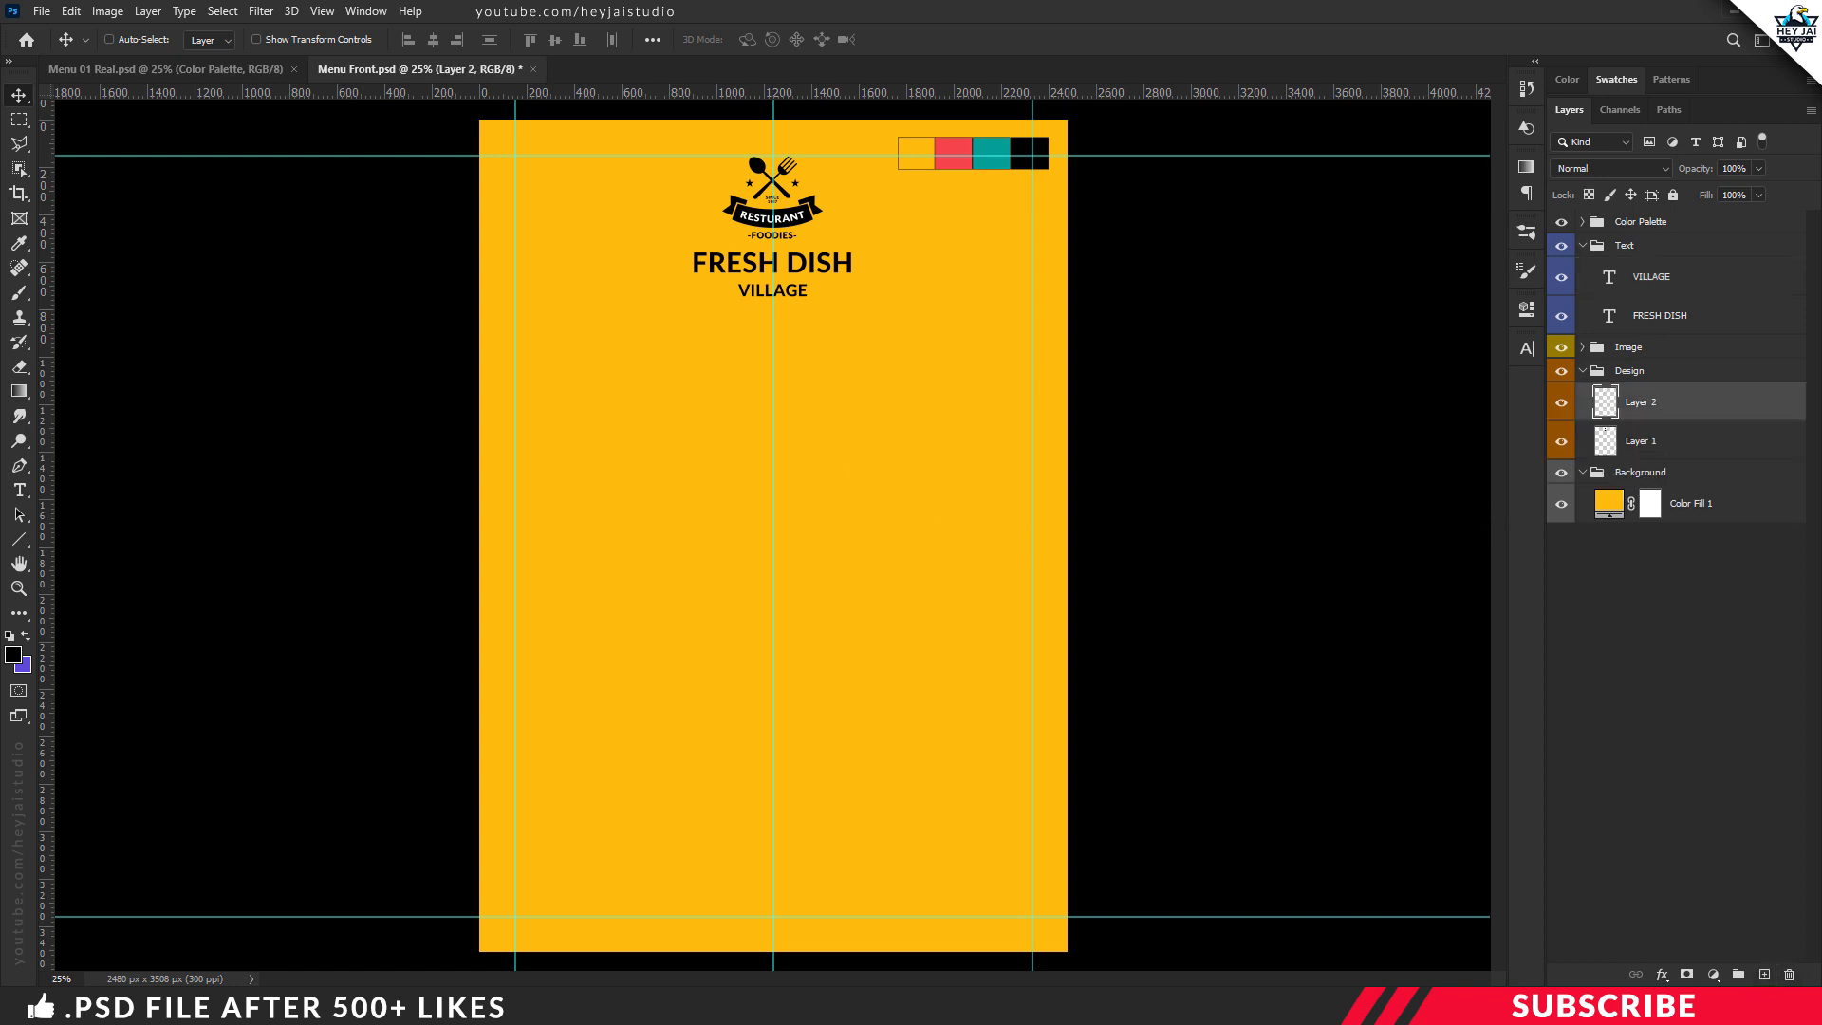
left_click(14, 662)
left_click(1568, 530)
left_click(19, 539)
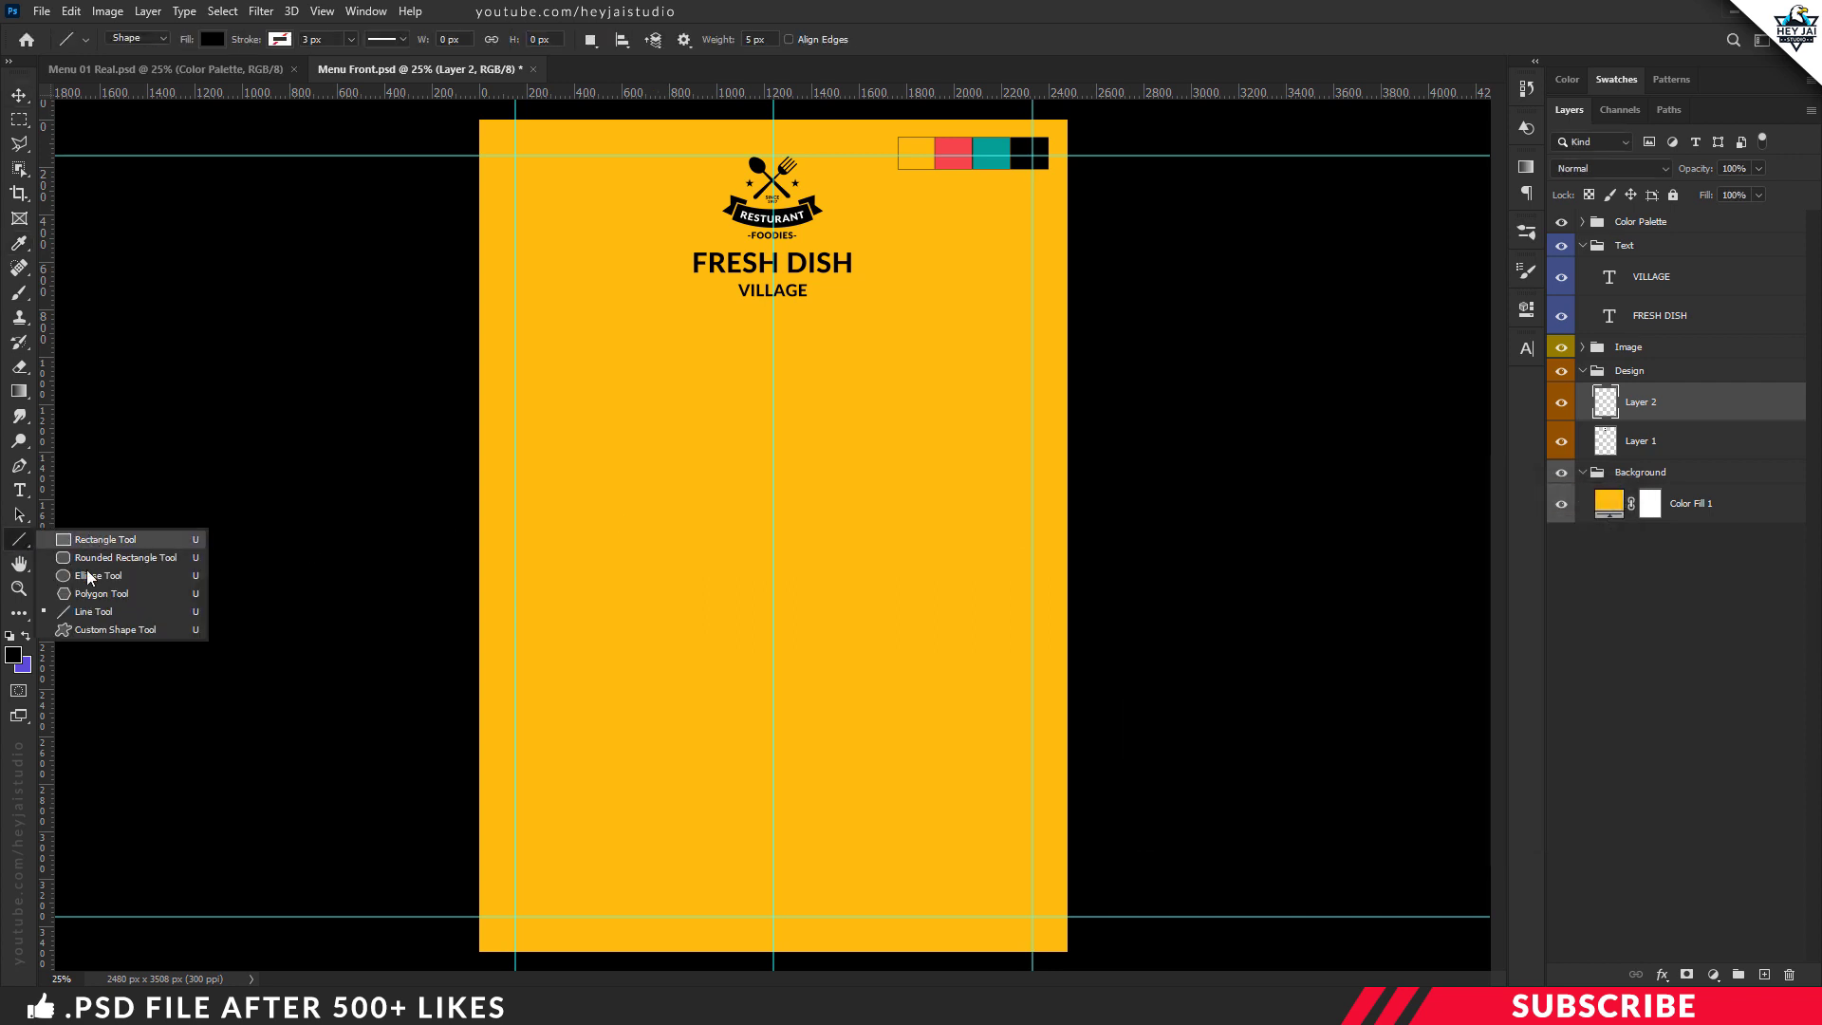
left_click(110, 611)
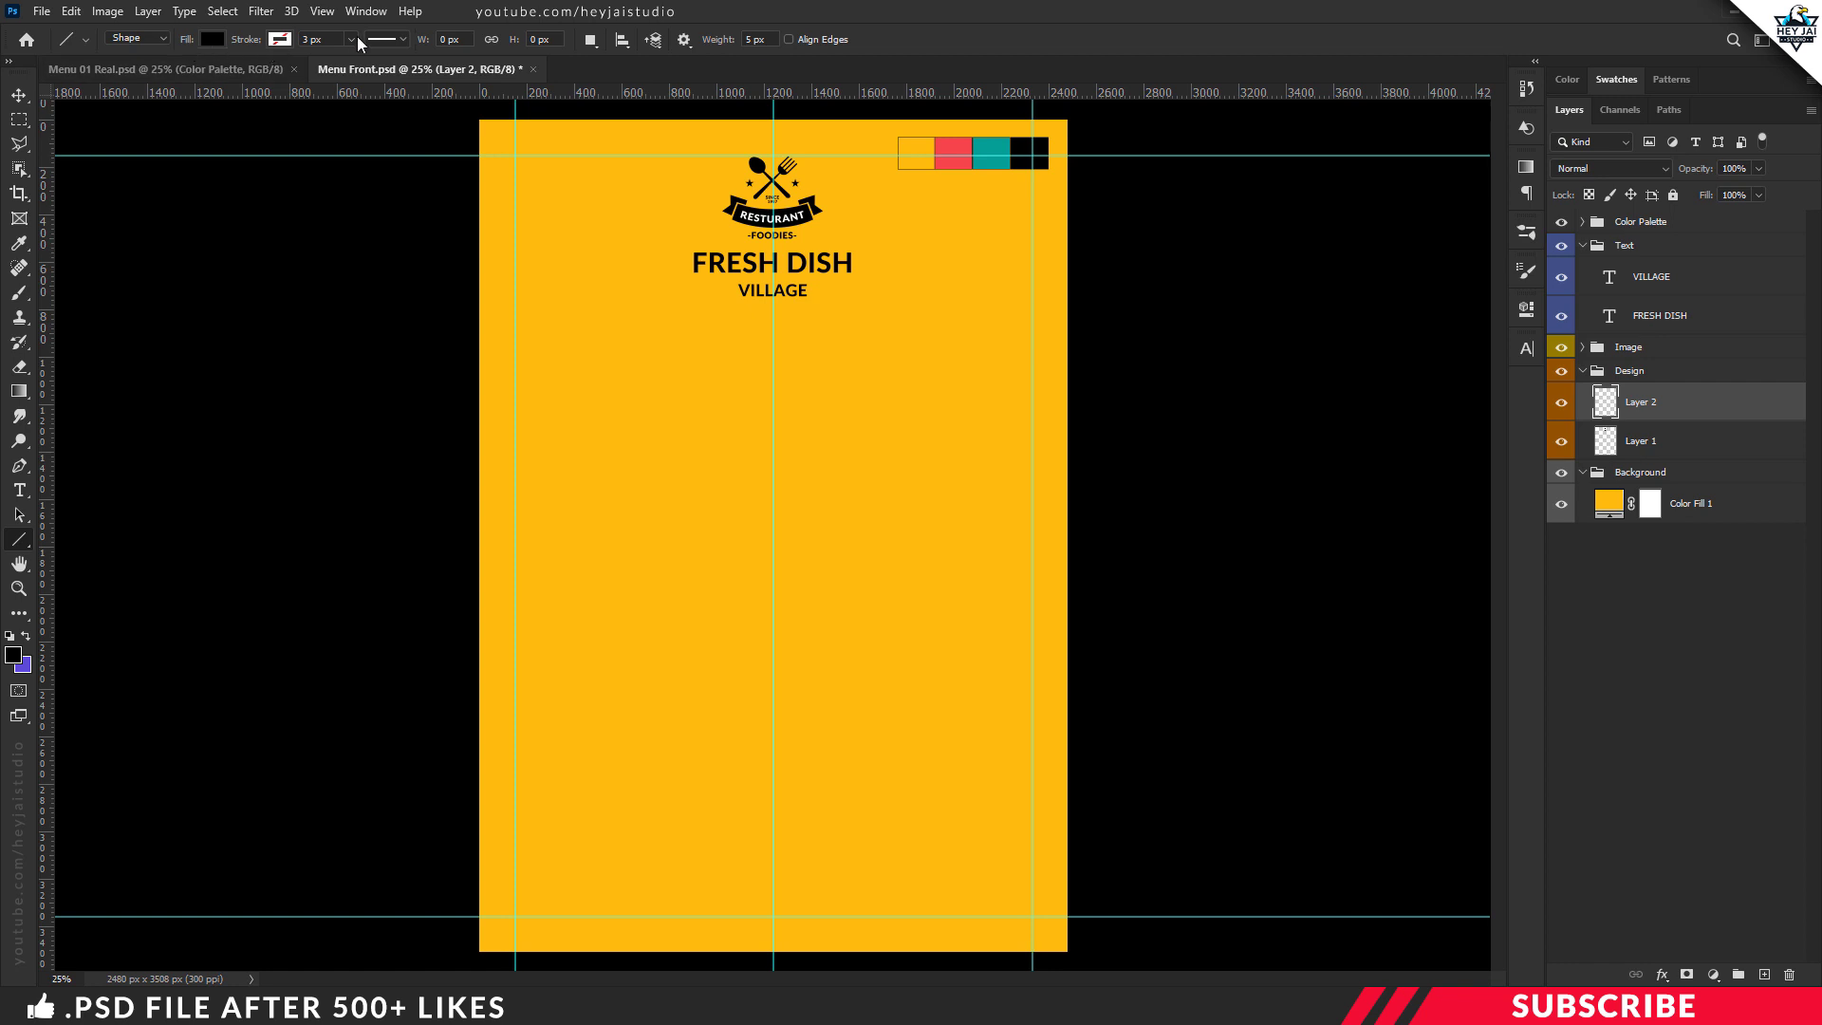
key("Delete")
left_click(711, 39)
type("10")
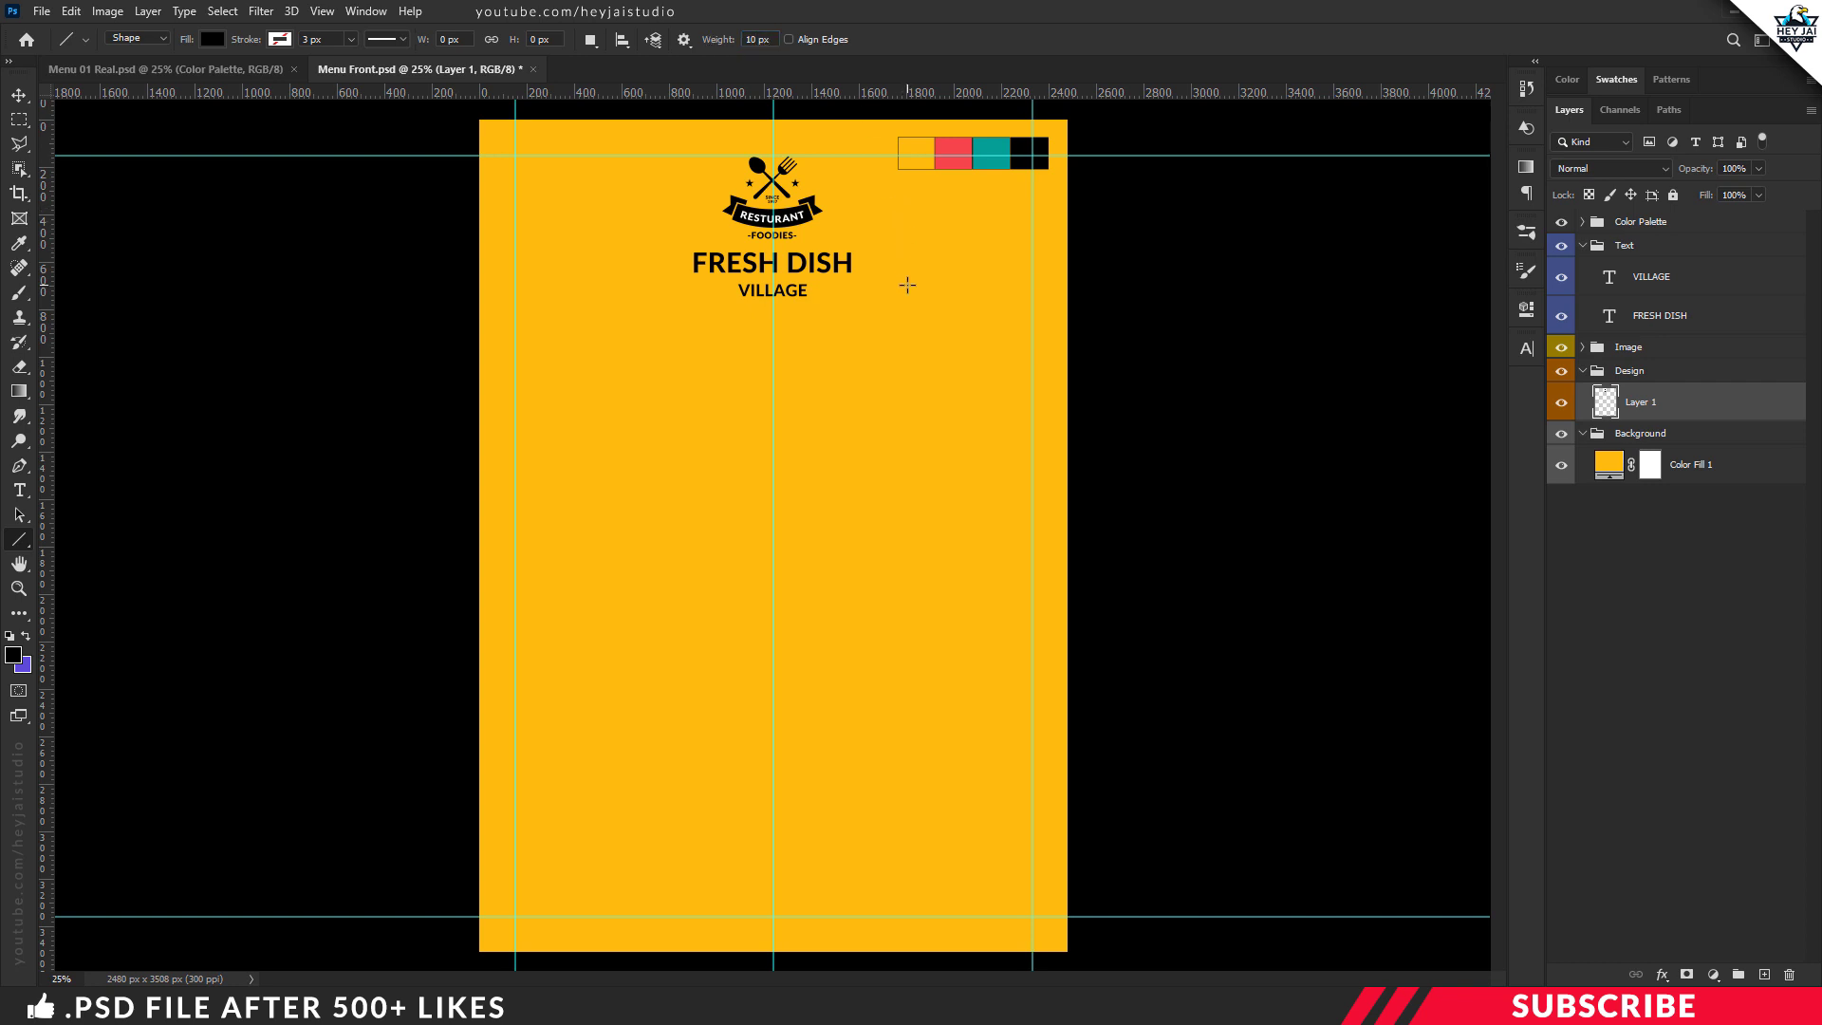
Draw a horizontal line just right of the FRESH DISH heading.
scroll(907, 285, "up", 1, "alt")
scroll(925, 380, "up", 2)
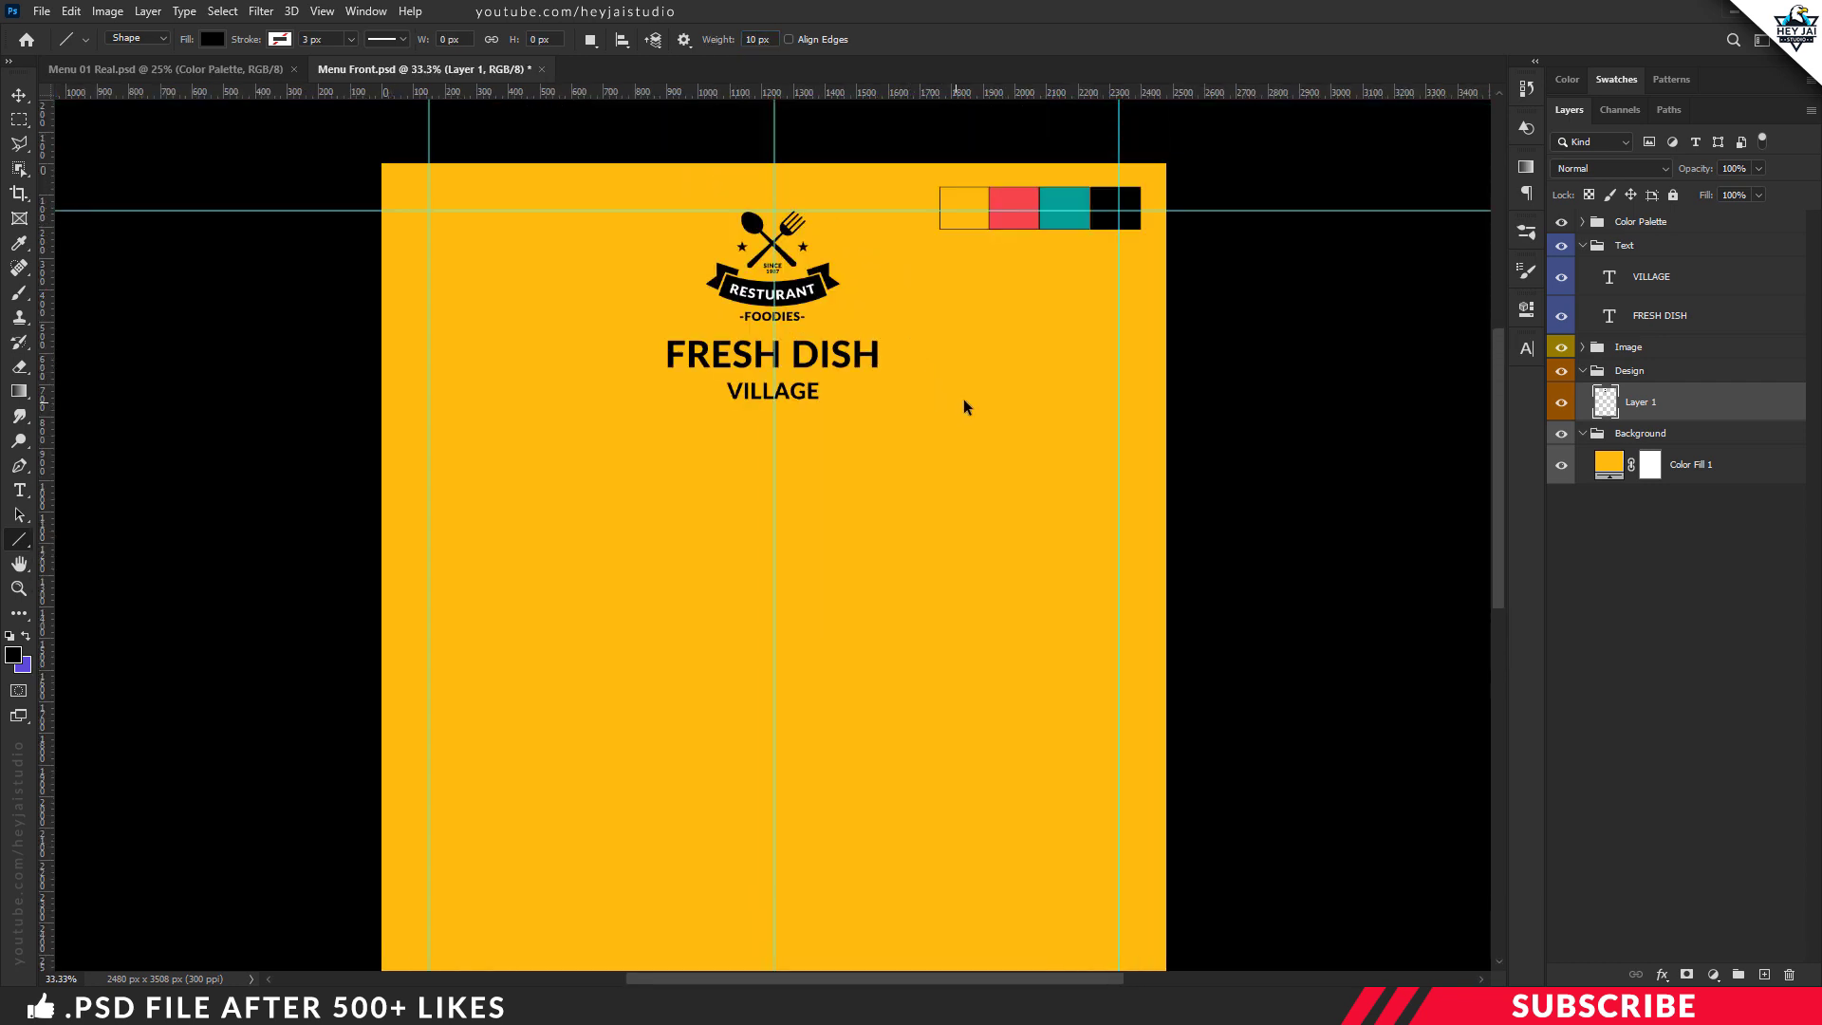
left_click_drag(903, 351, 1197, 383)
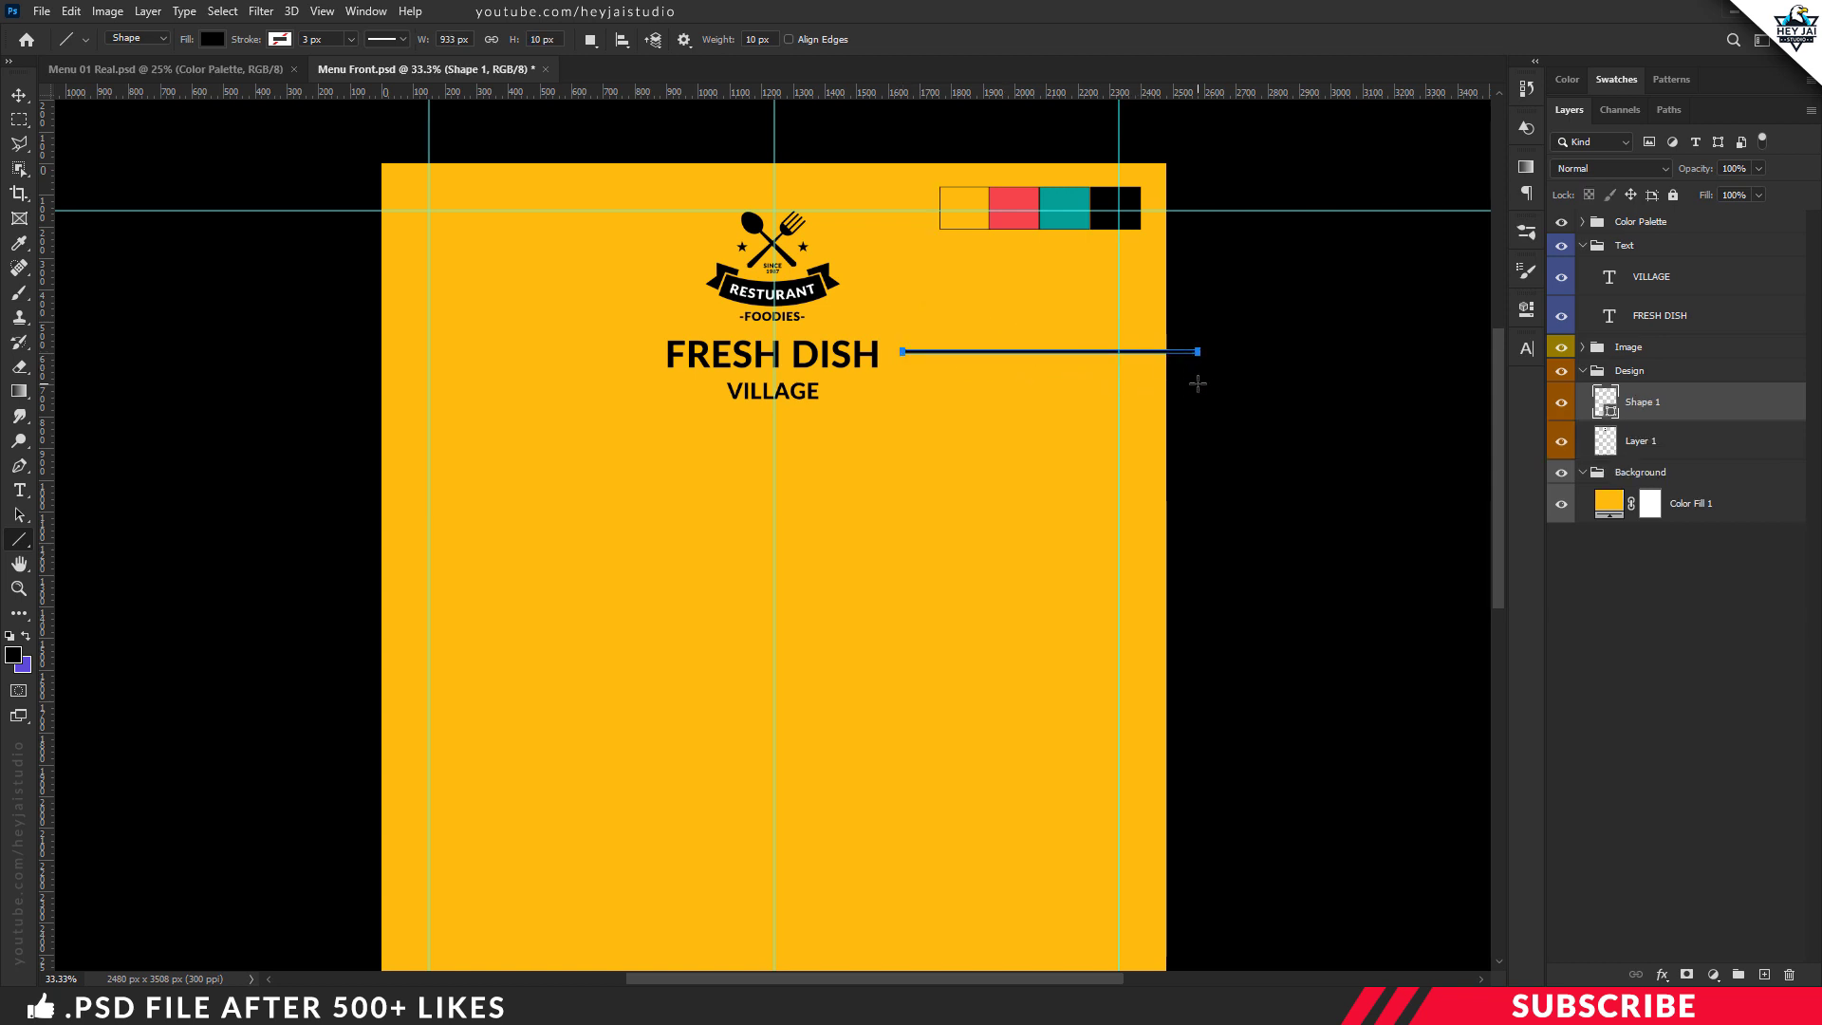
key("Return")
key("v")
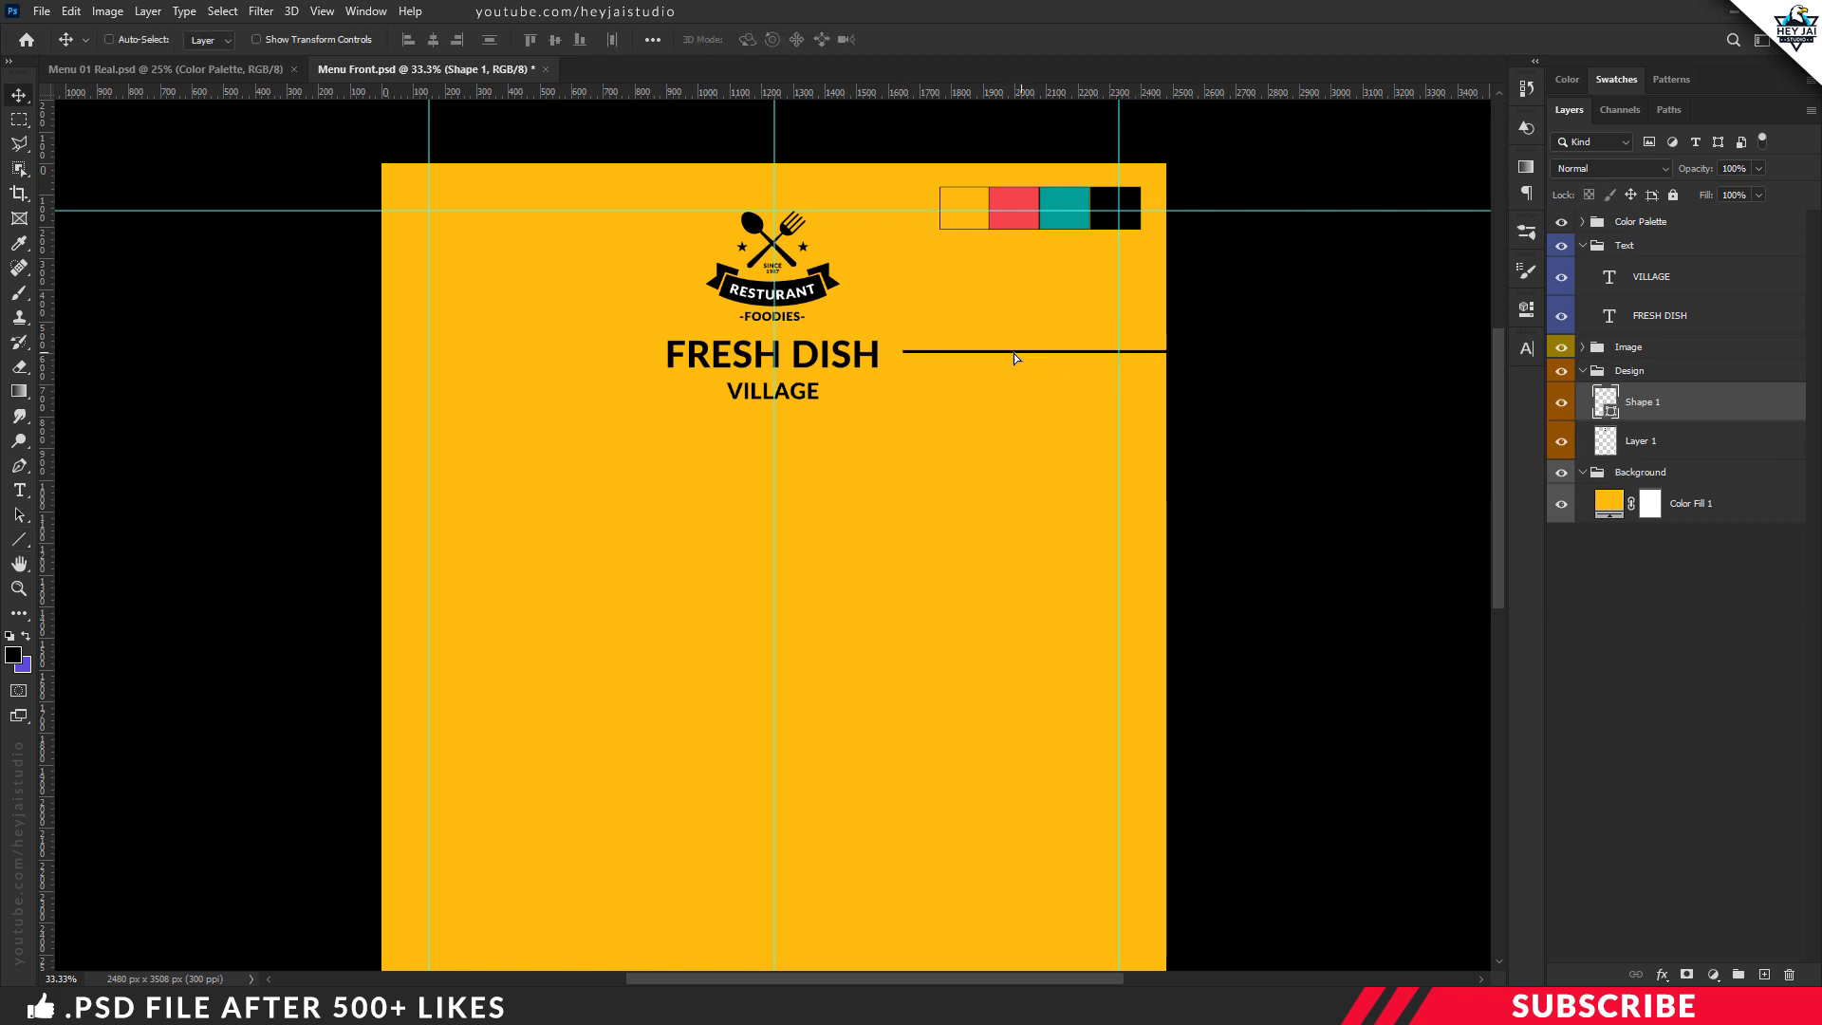
left_click_drag(1014, 353, 1004, 353)
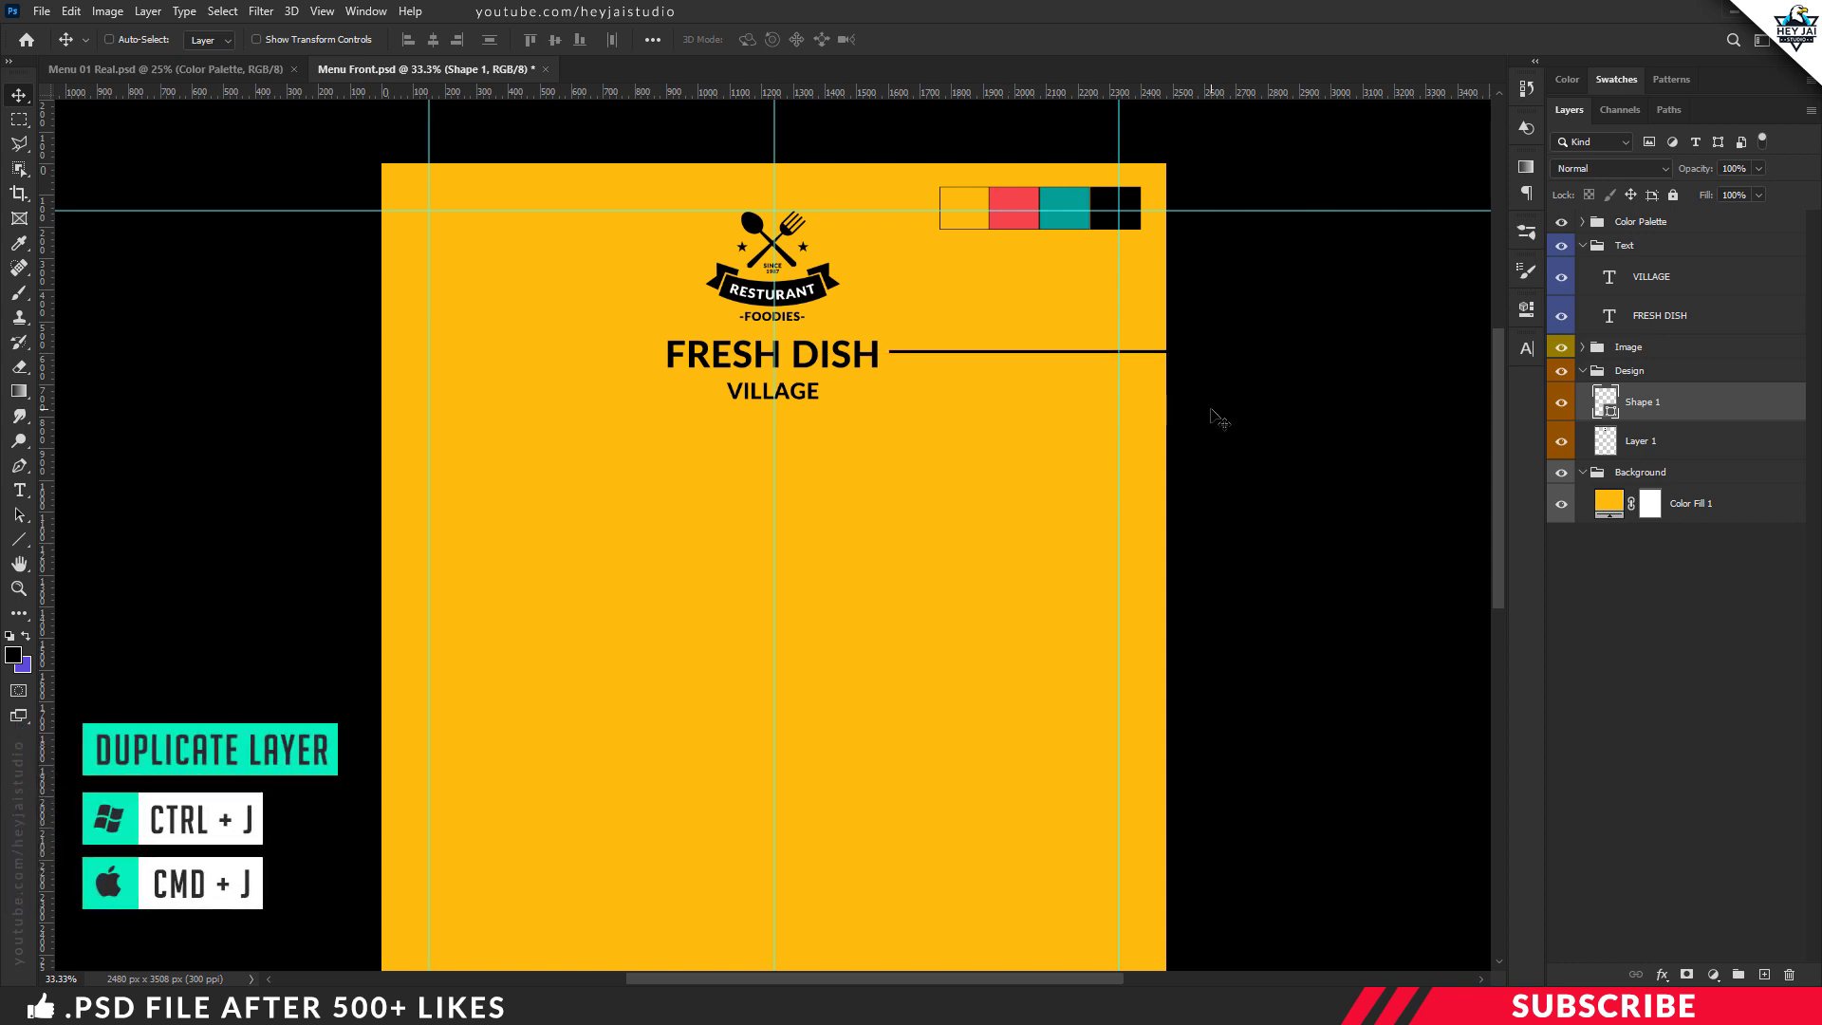
Copy the line to the left of FRESH DISH and collapse the Design group.
key("ctrl+j")
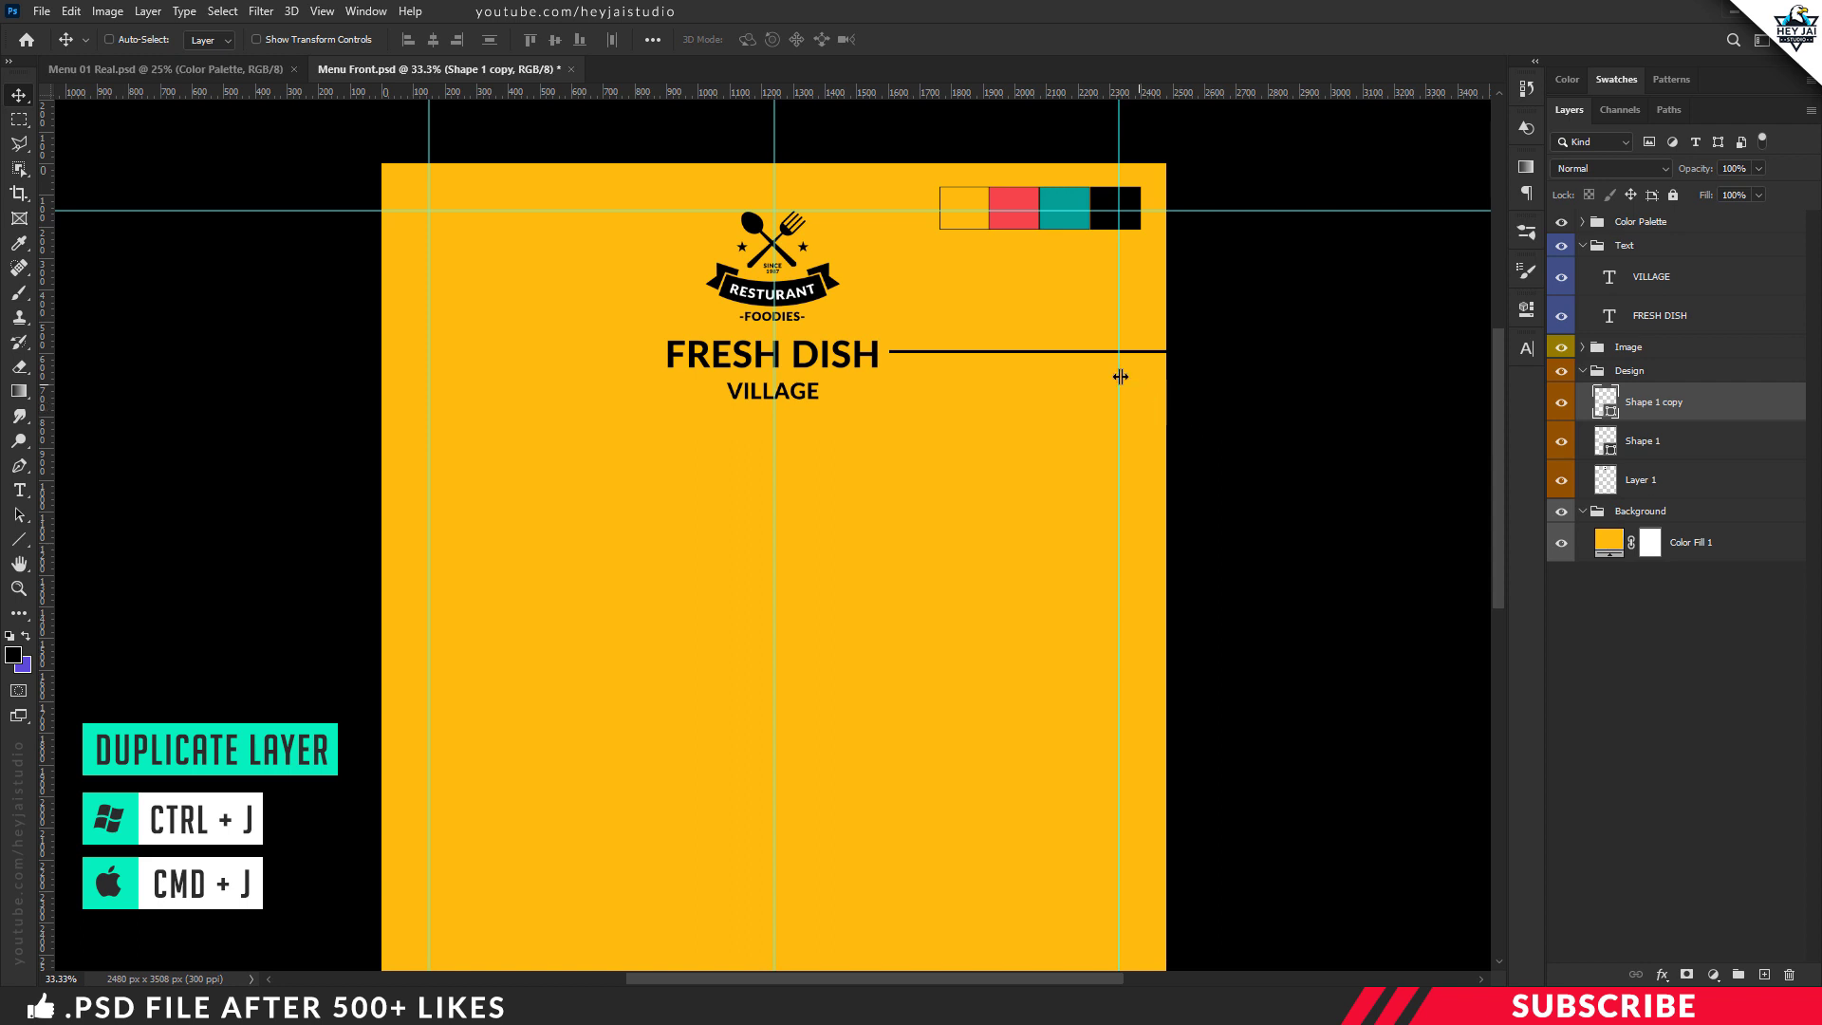
left_click_drag(1082, 359, 520, 337)
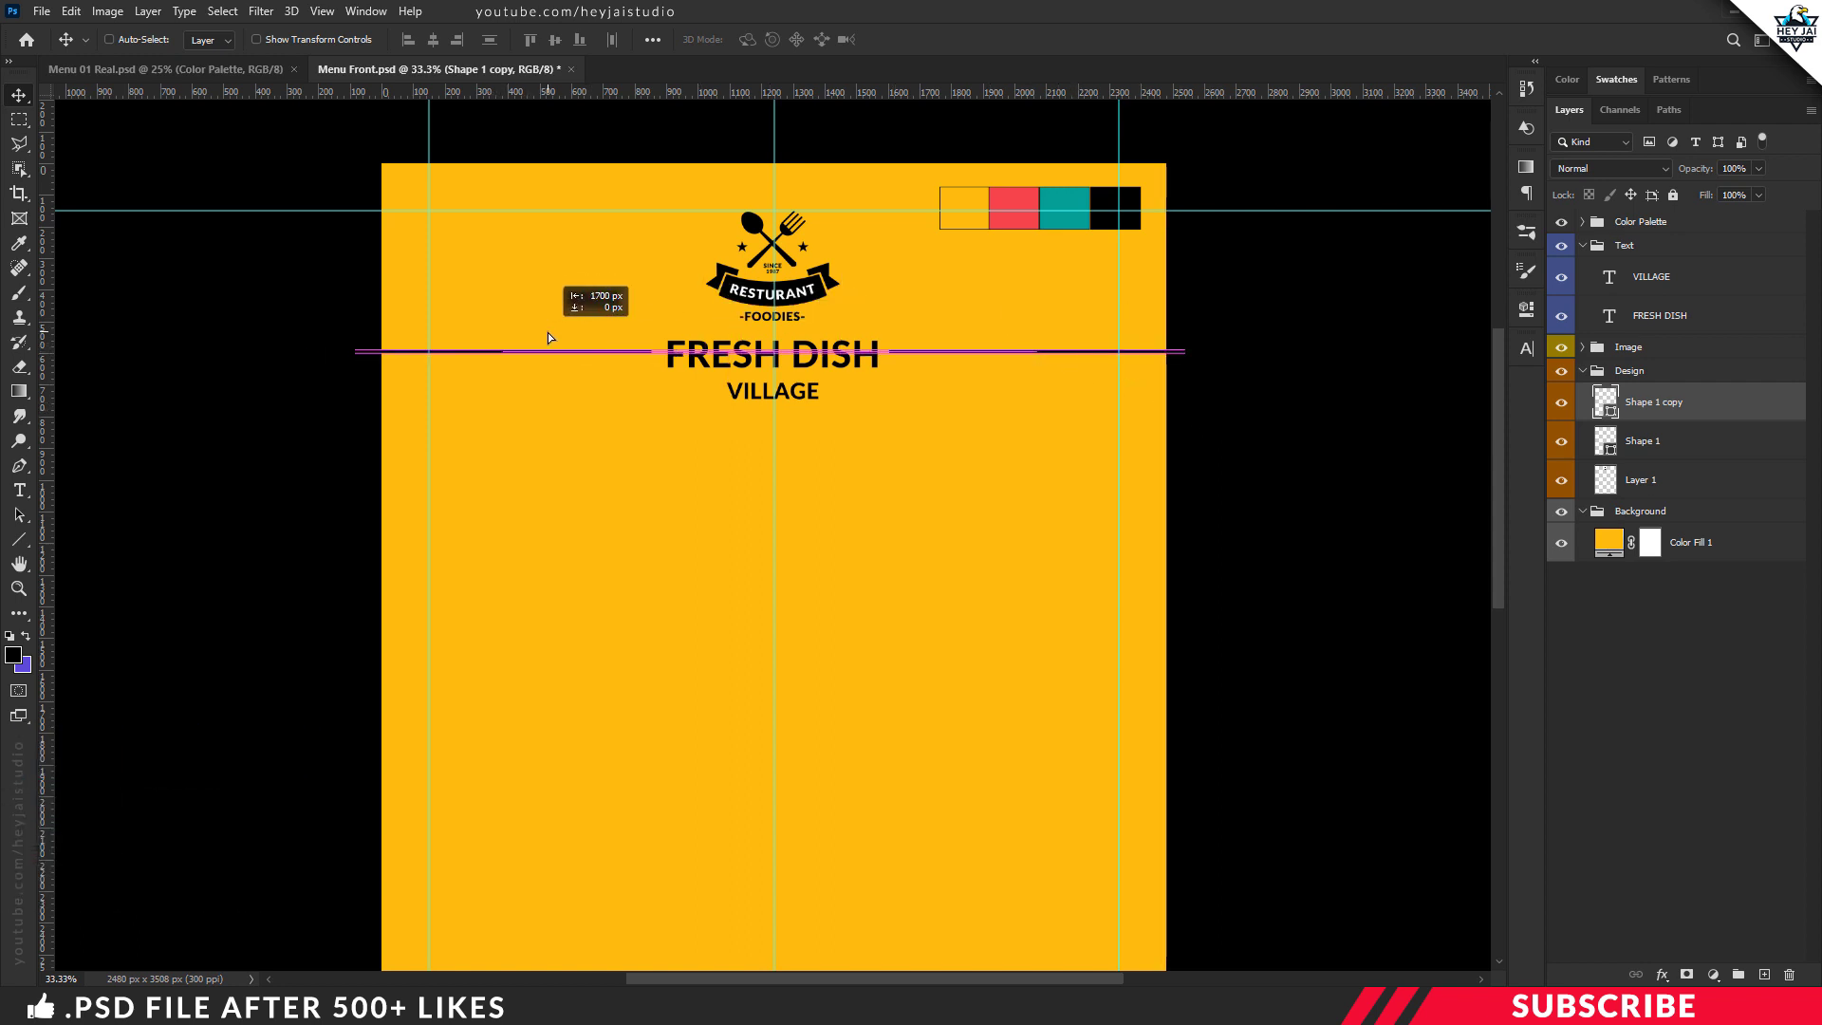
left_click_drag(520, 337, 549, 334)
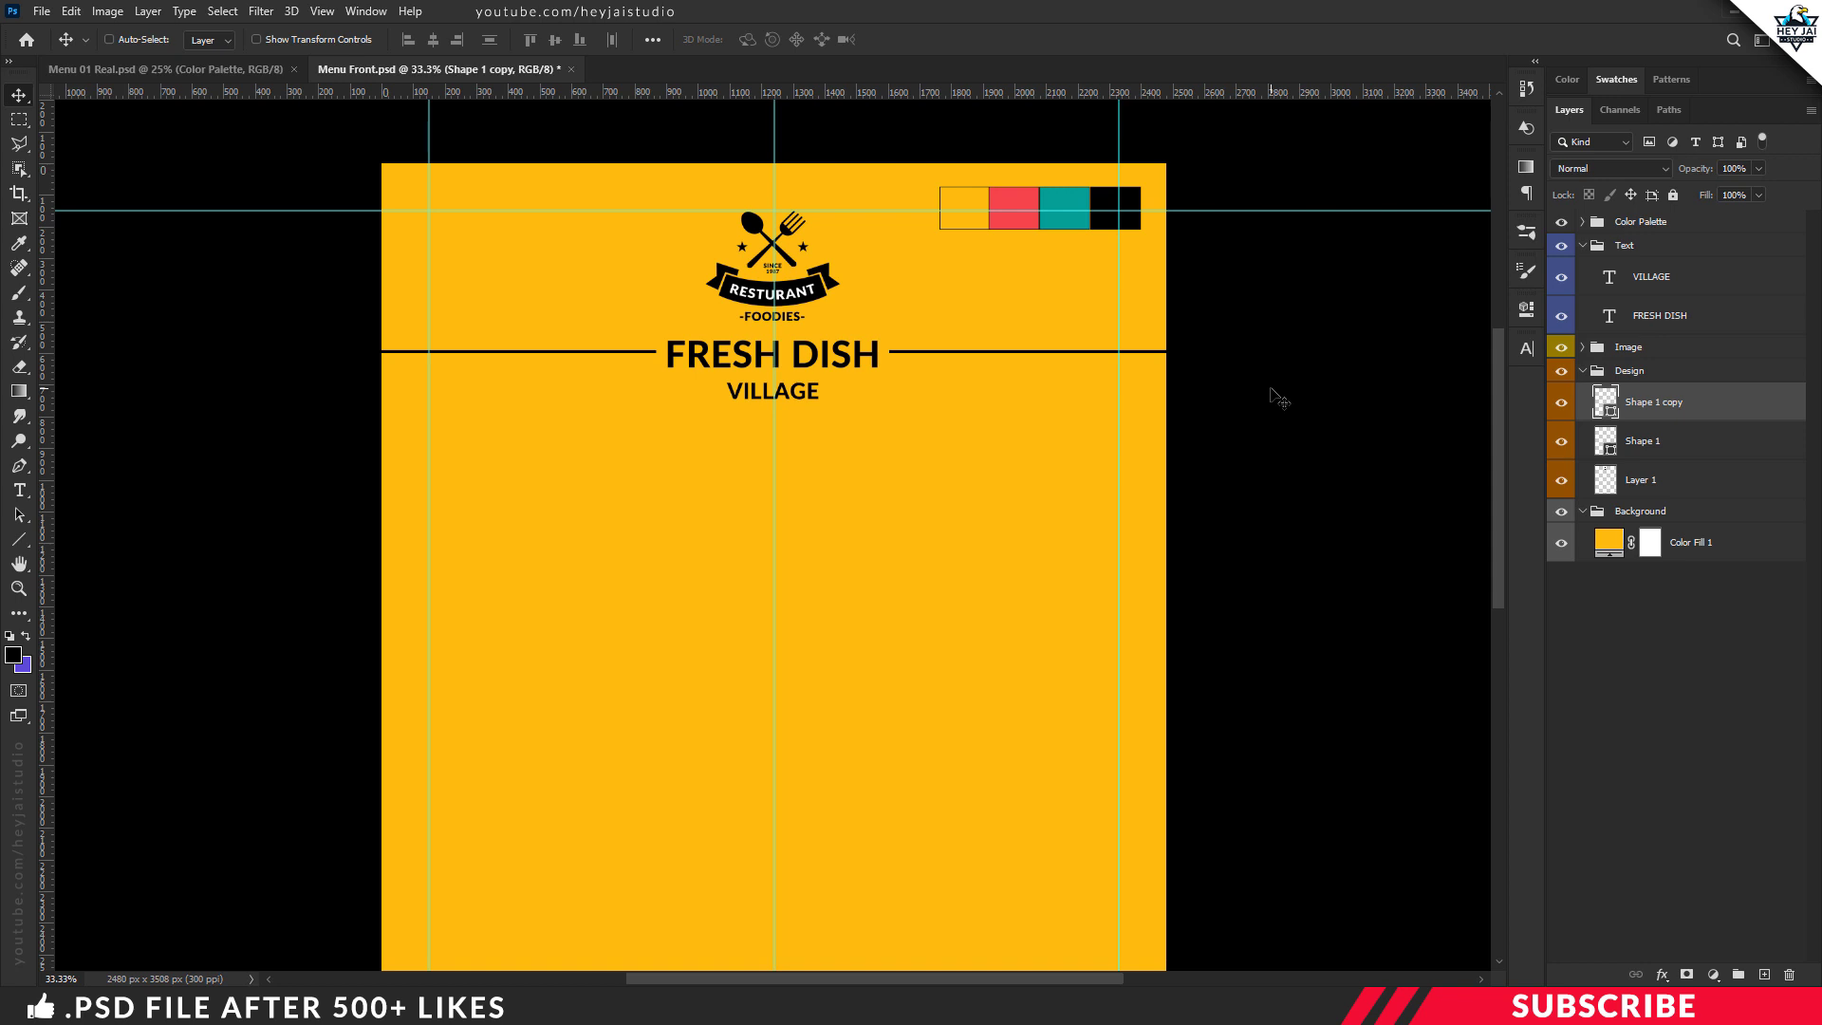
key("ctrl+minus")
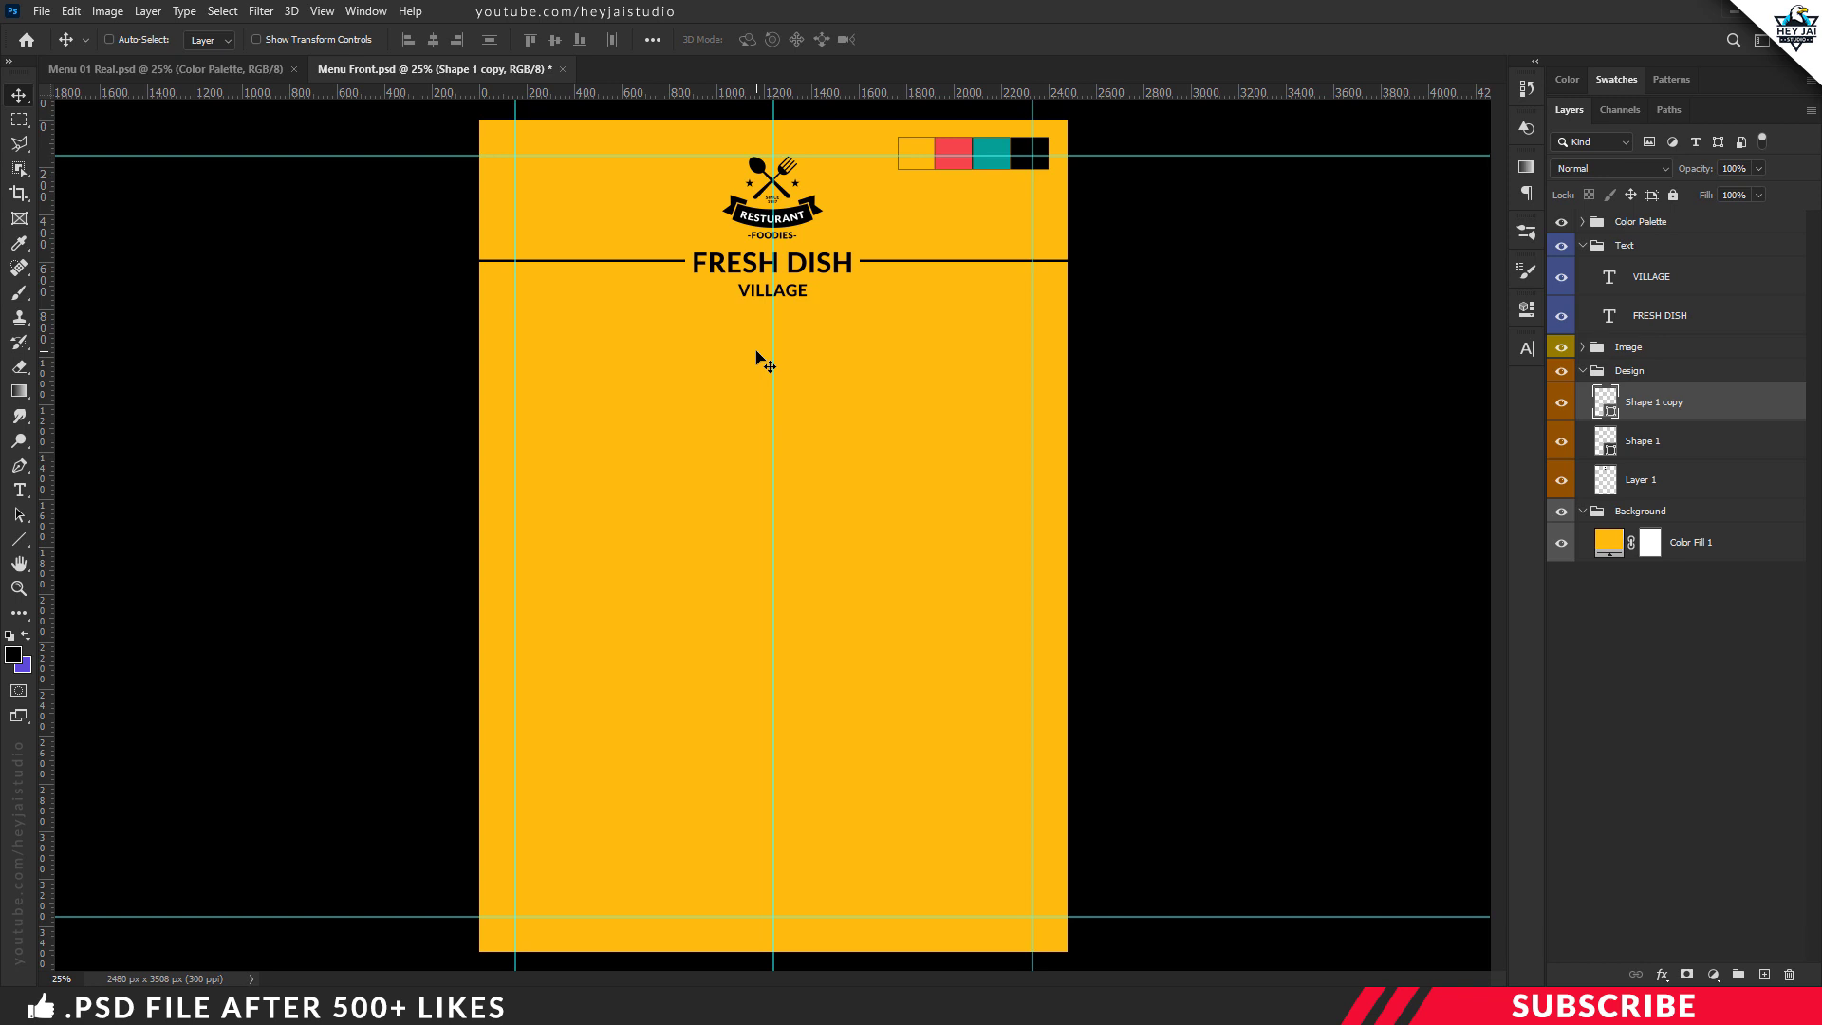
left_click(1582, 371)
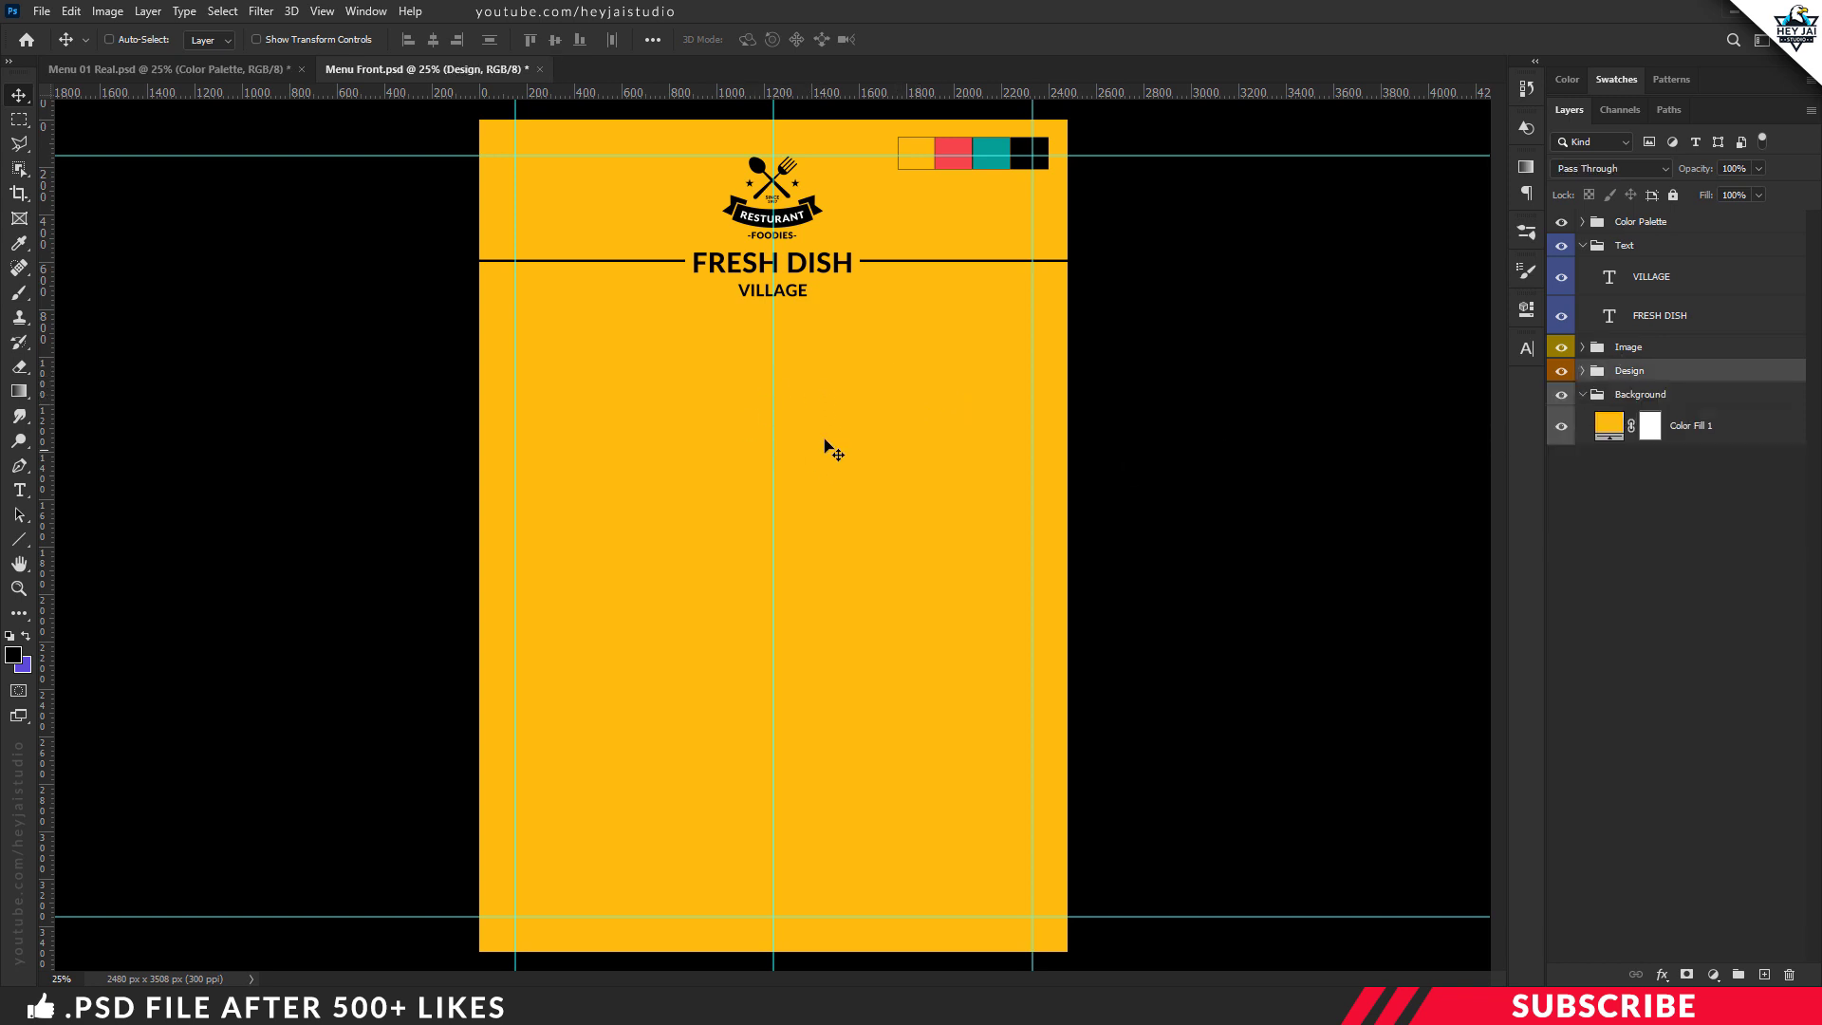
Open the Dish-1 sushi image from the Menu Front folder in Photoshop.
key("alt+Tab")
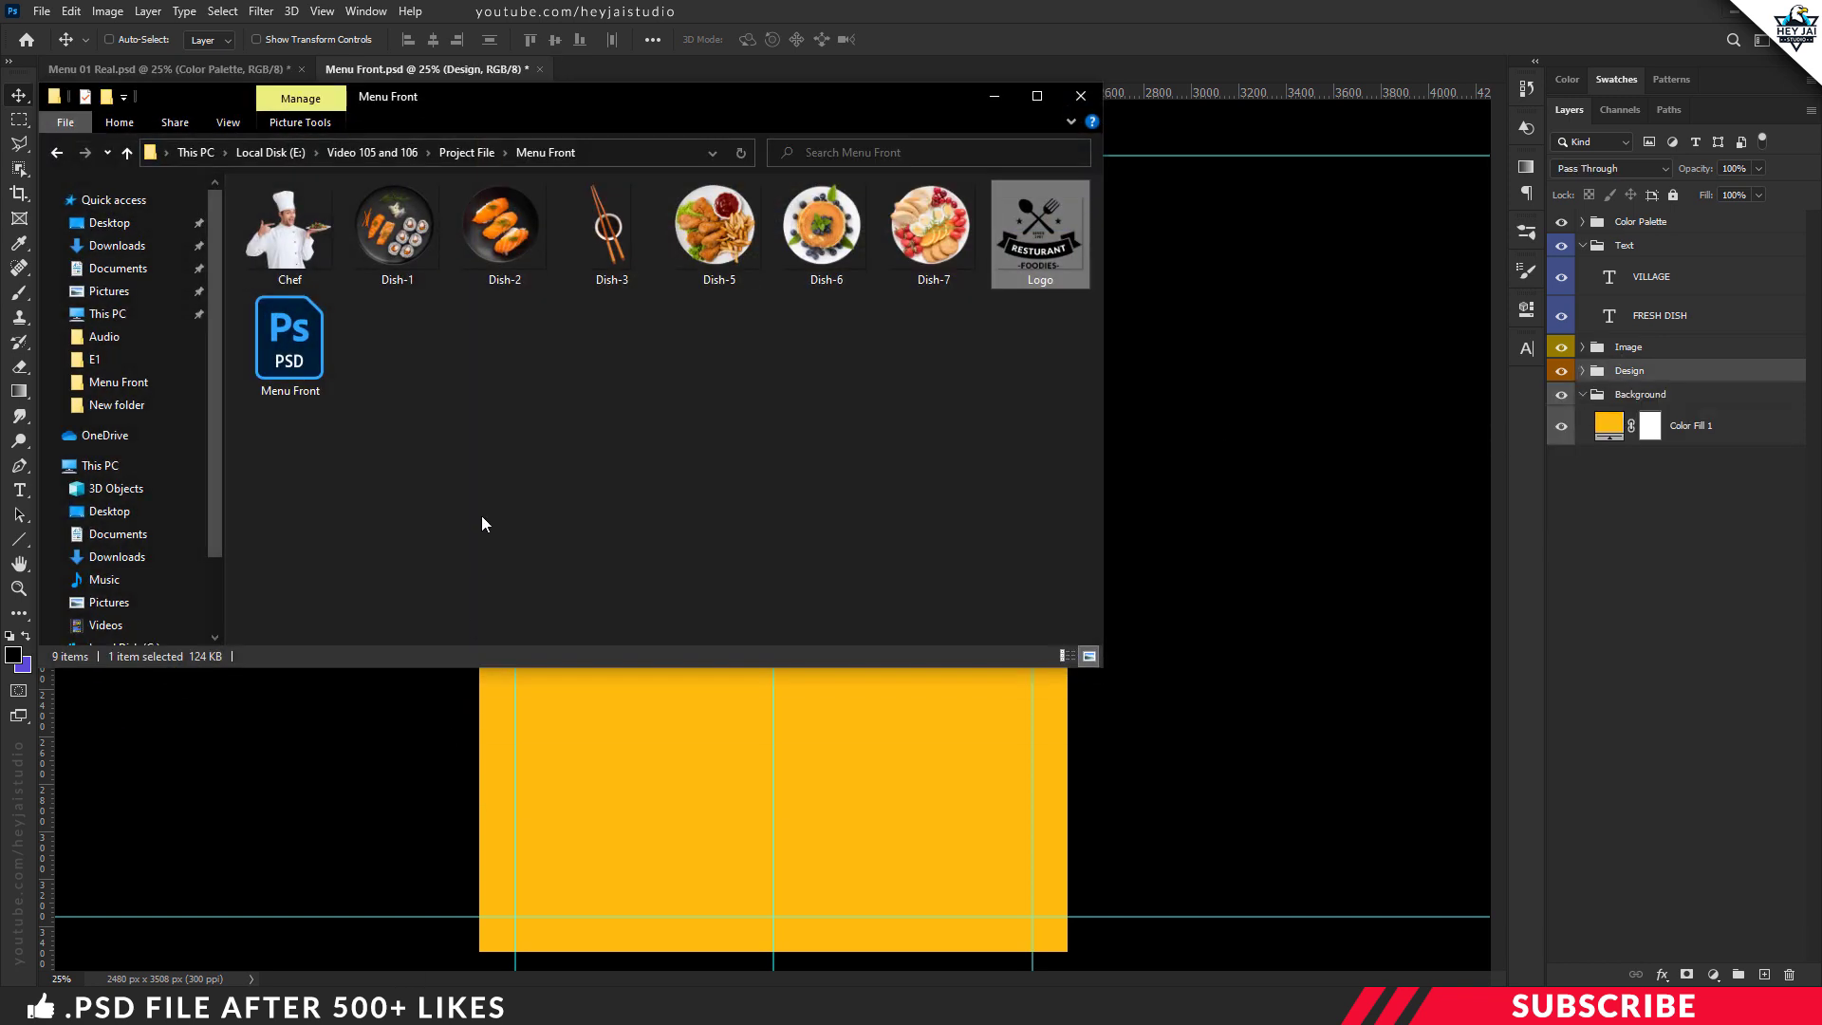
left_click(387, 256)
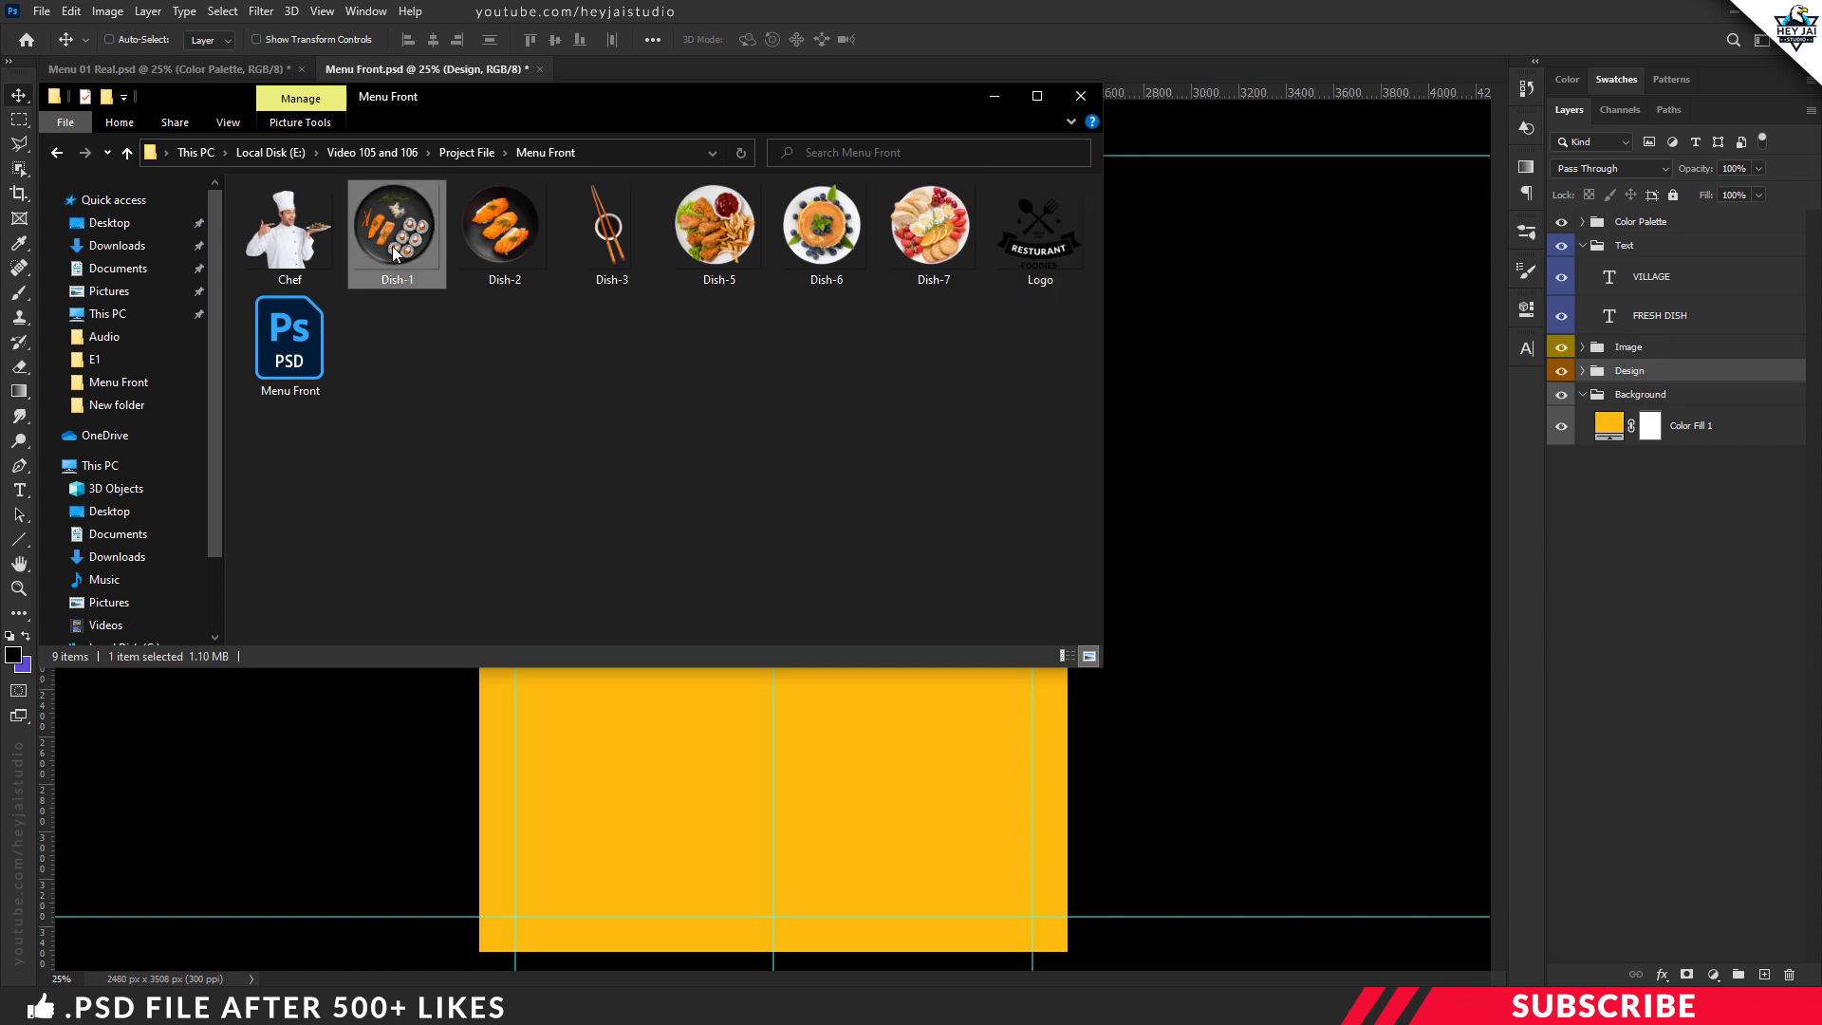
right_click(393, 252)
mouse_move(450, 566)
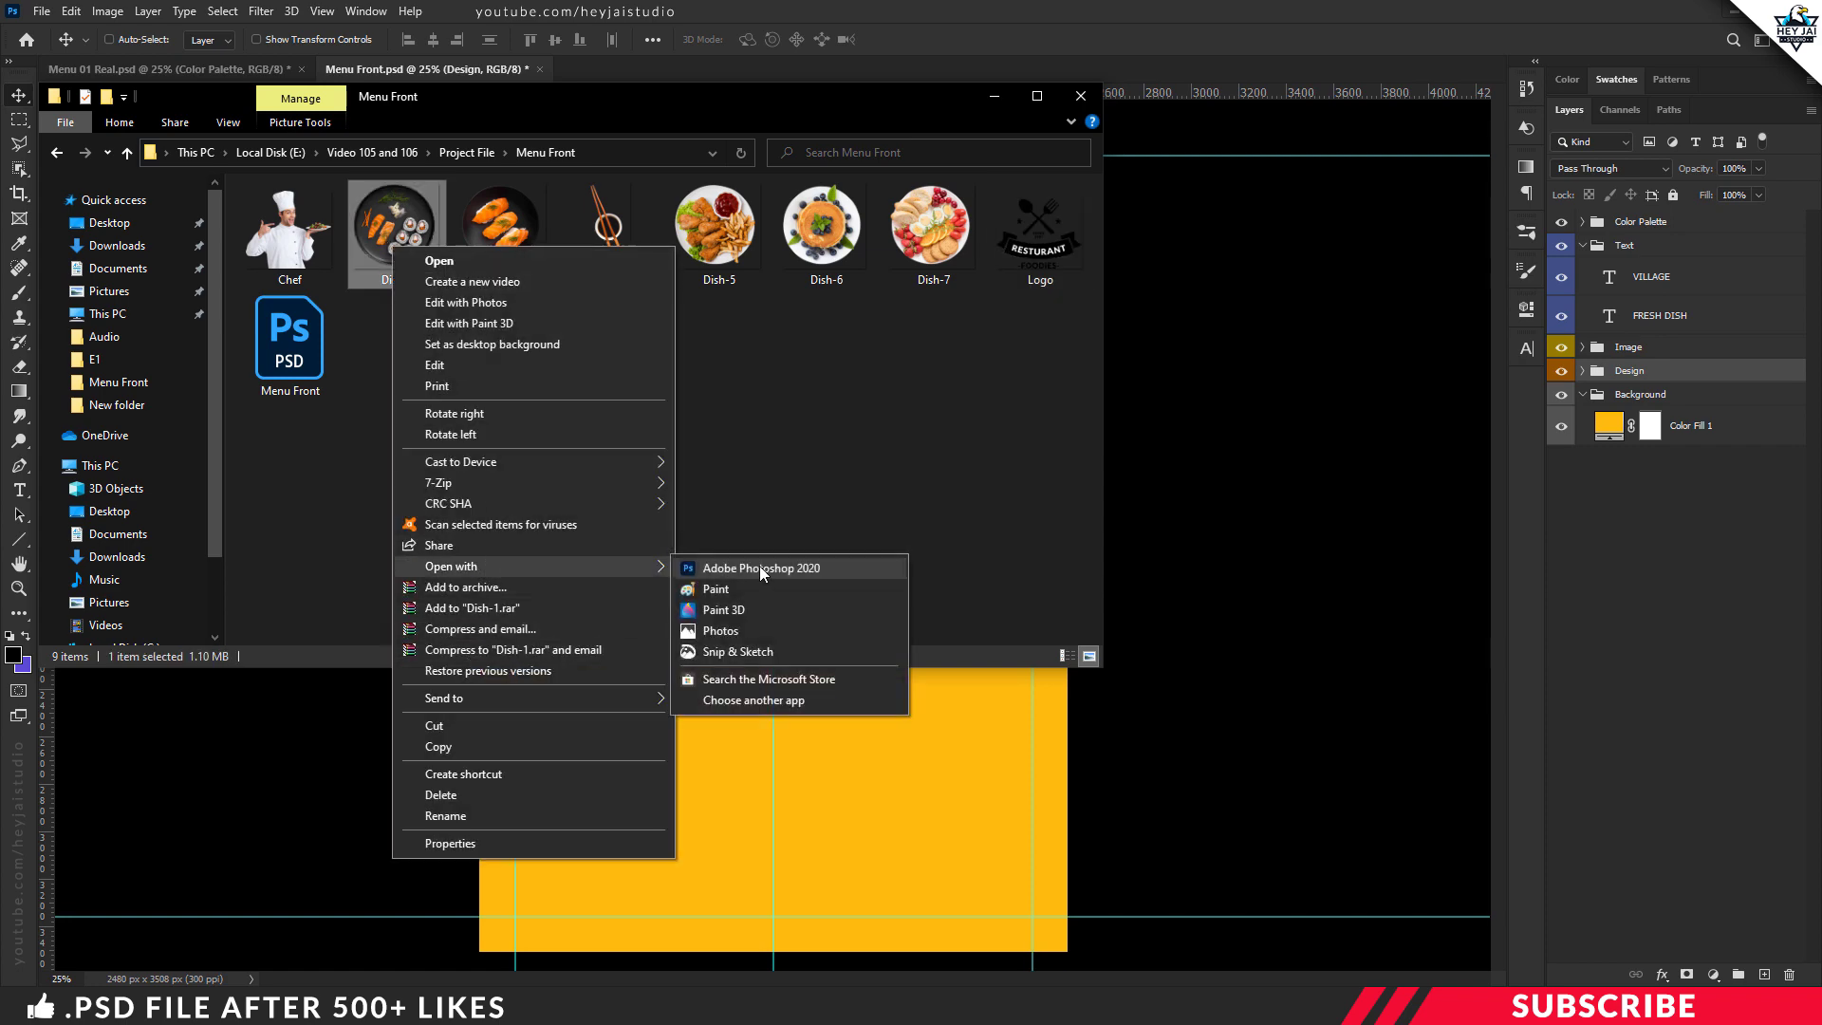
left_click(760, 568)
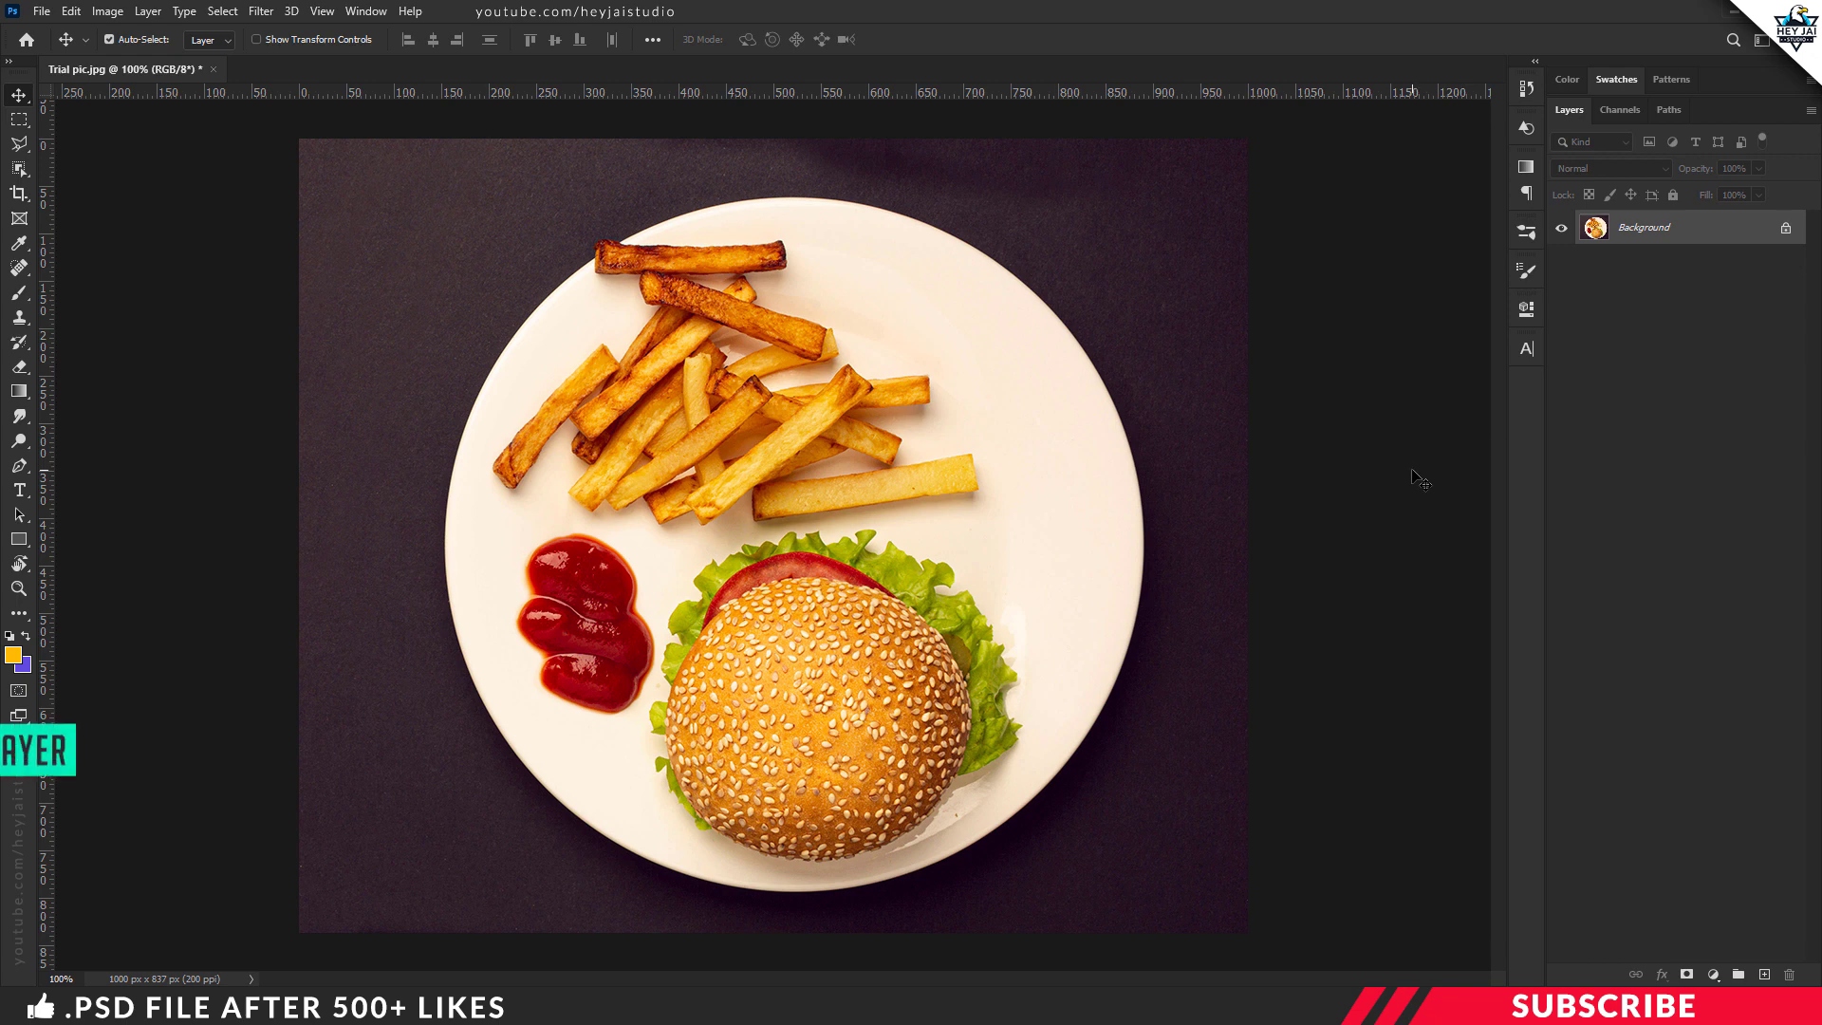
Cut out the sushi plate with Object Selection onto its own layer.
key("ctrl+j")
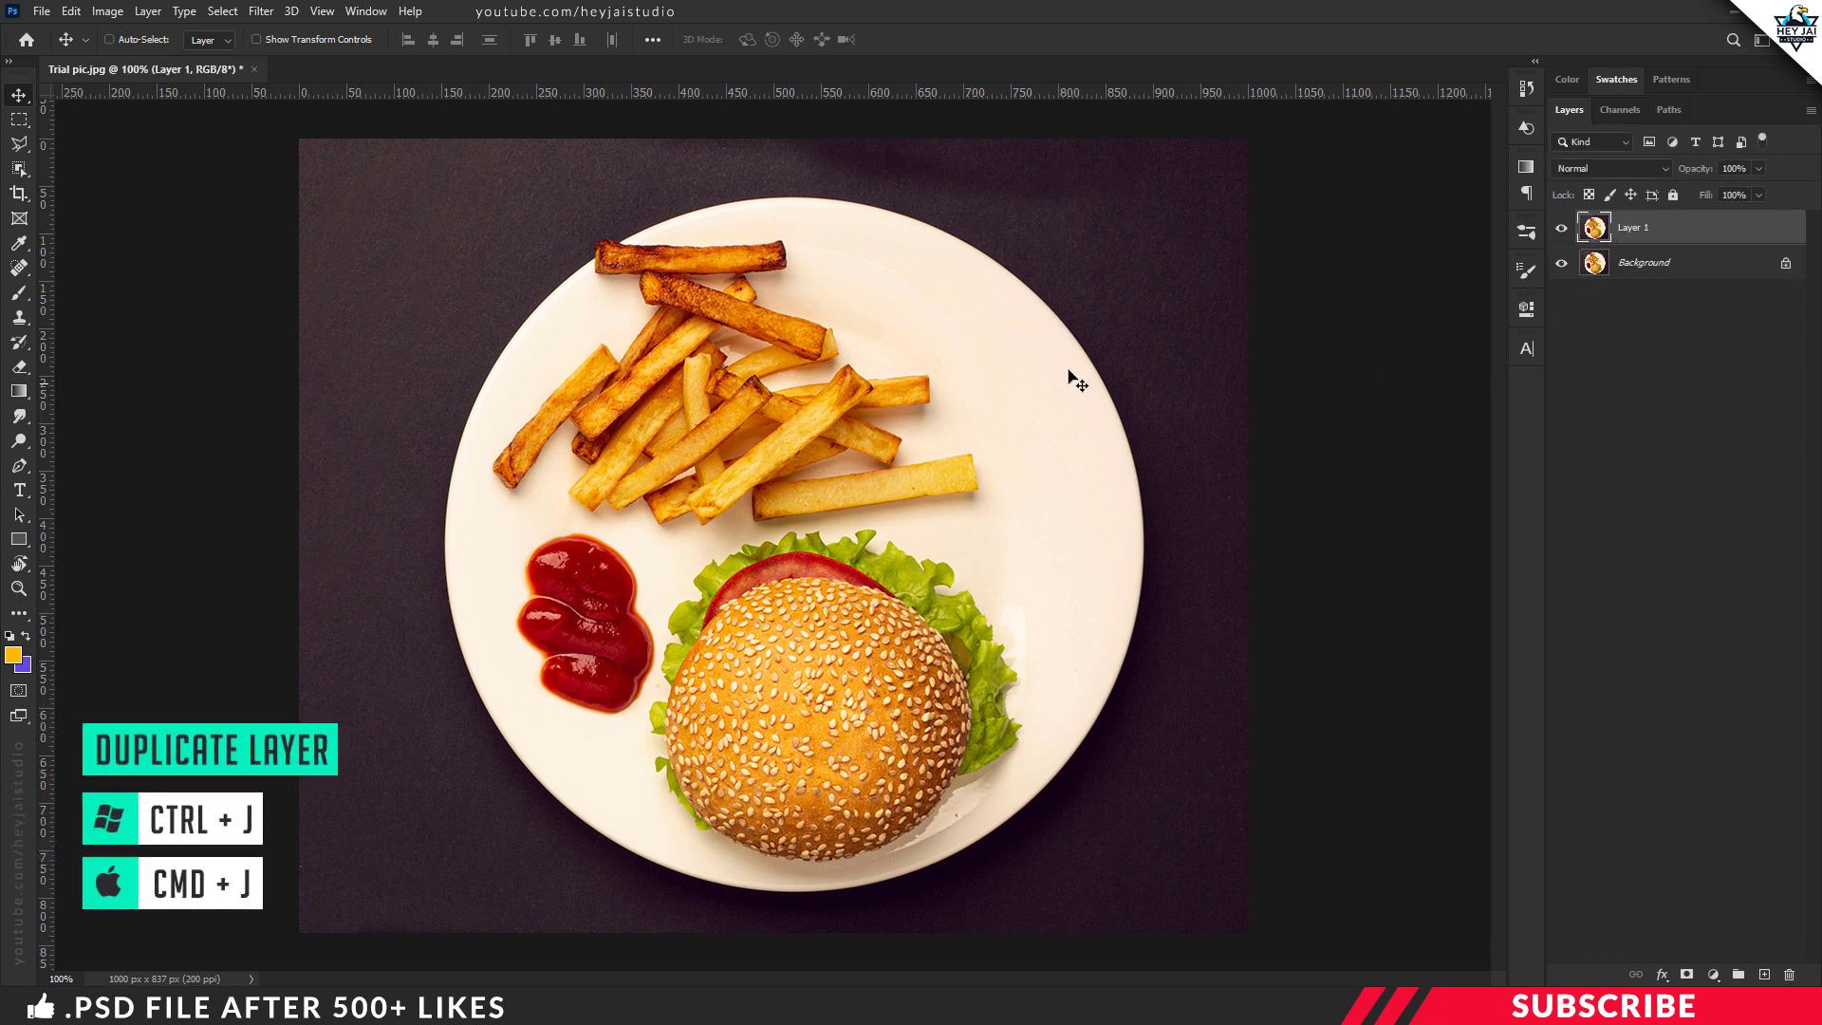
left_click(20, 176)
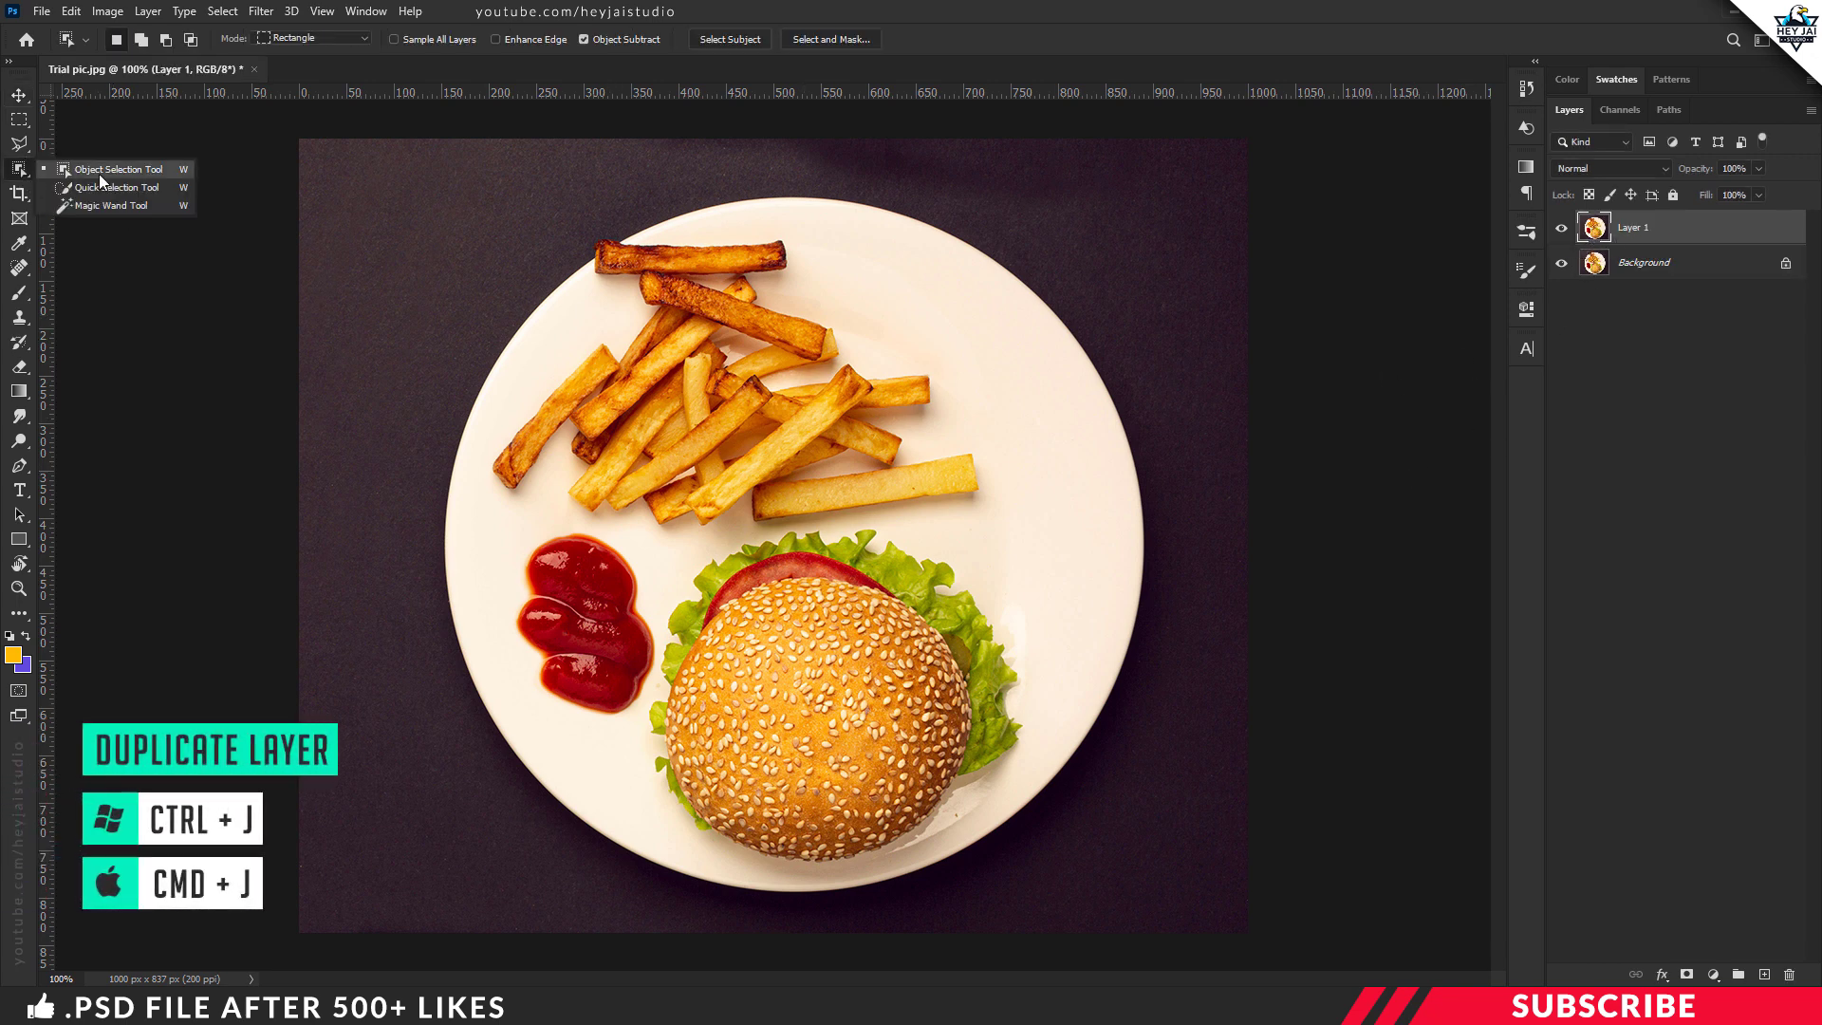
left_click(152, 171)
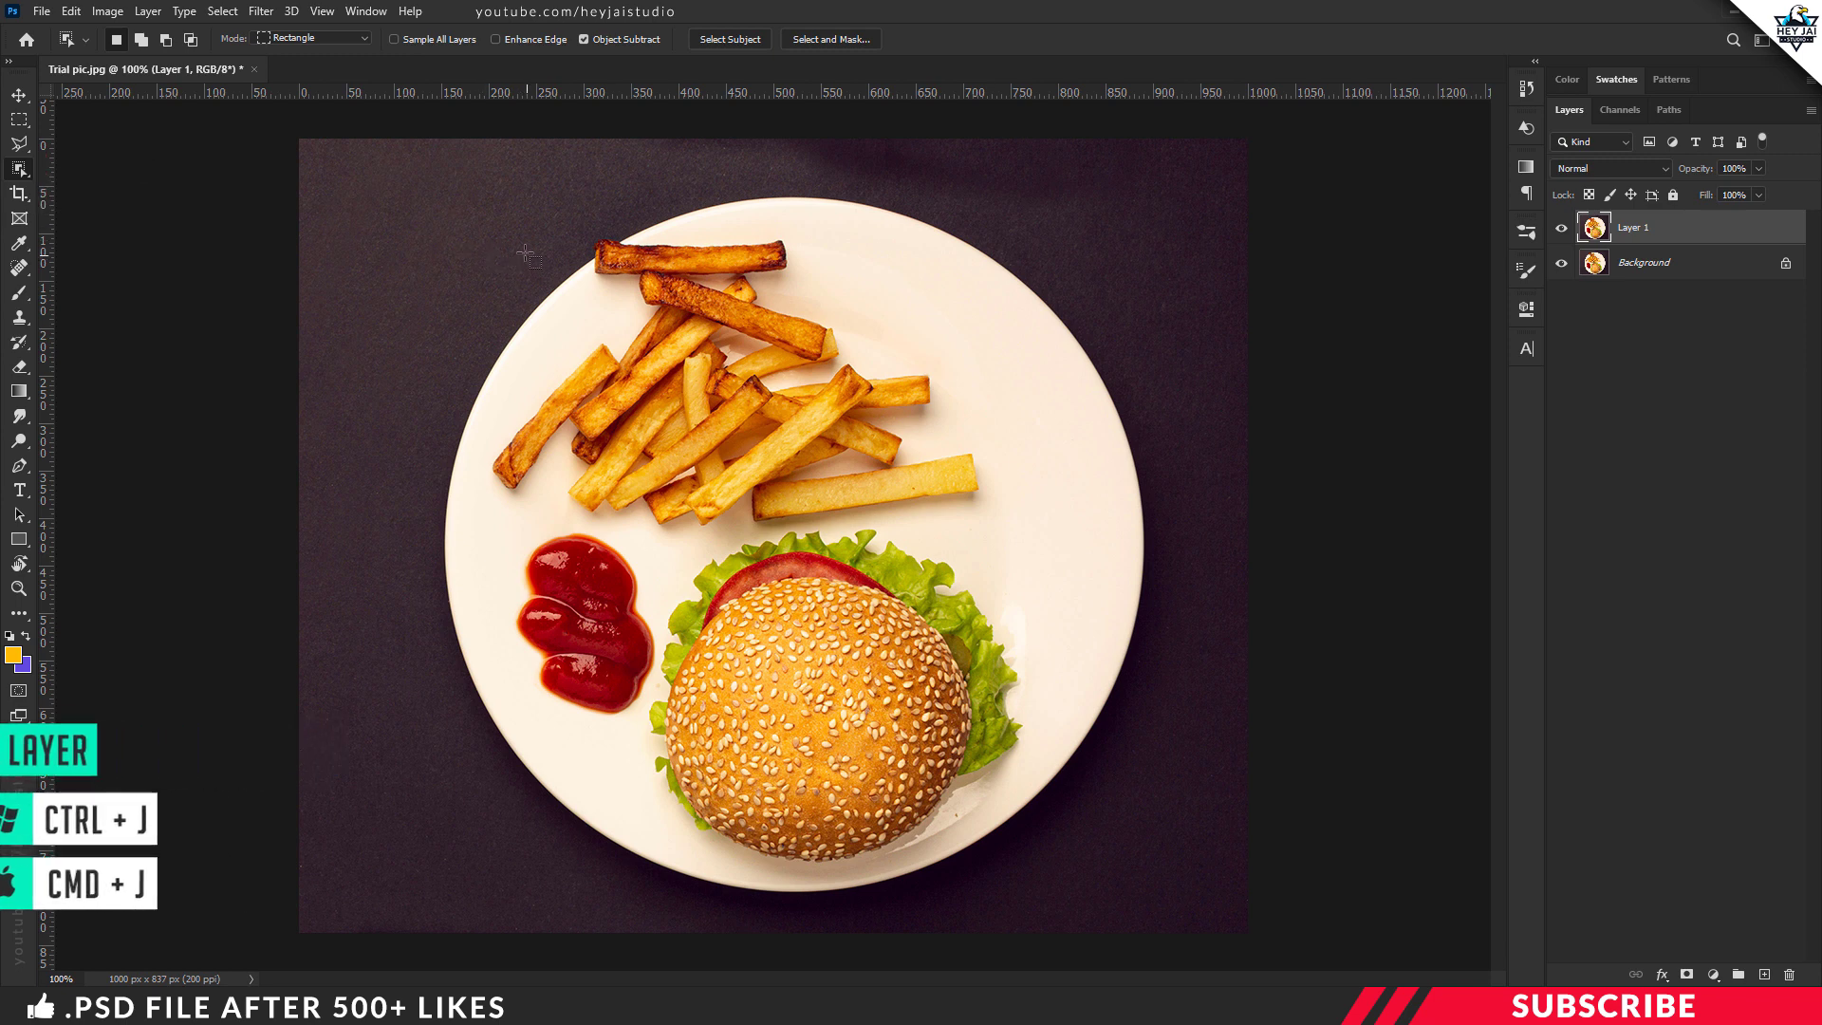
left_click_drag(509, 260, 1090, 862)
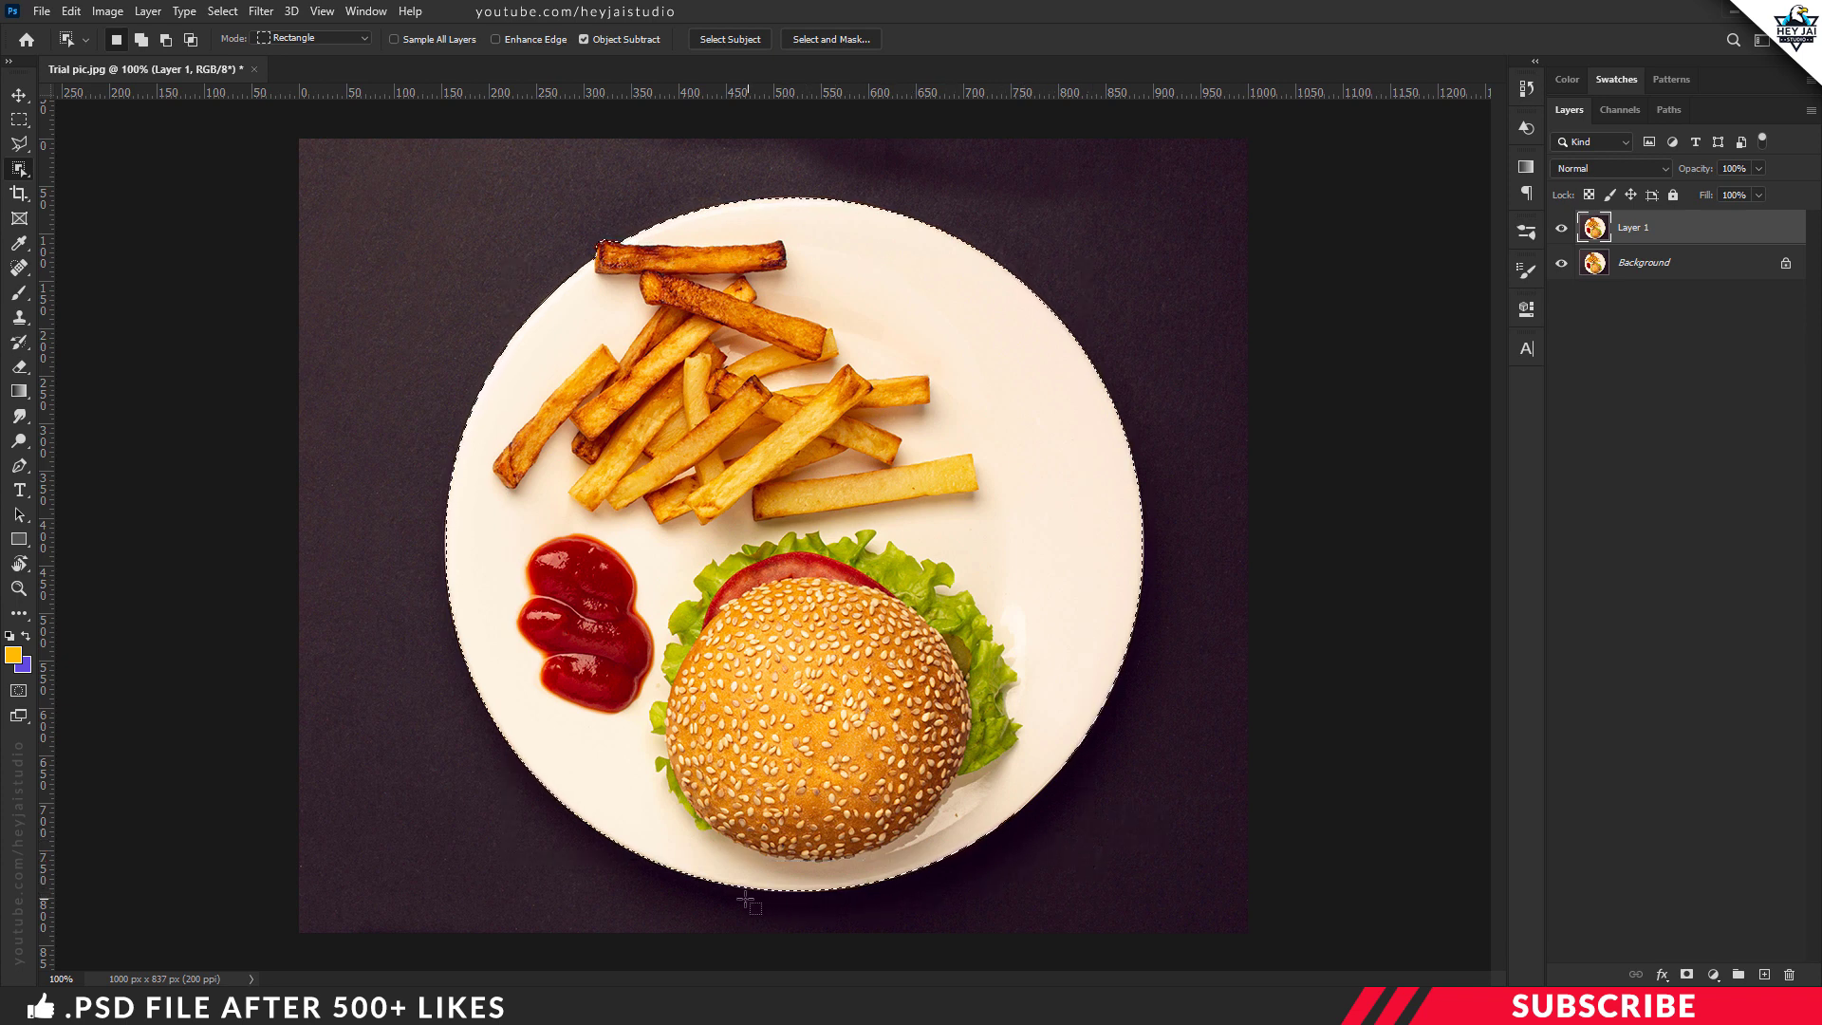
key("v")
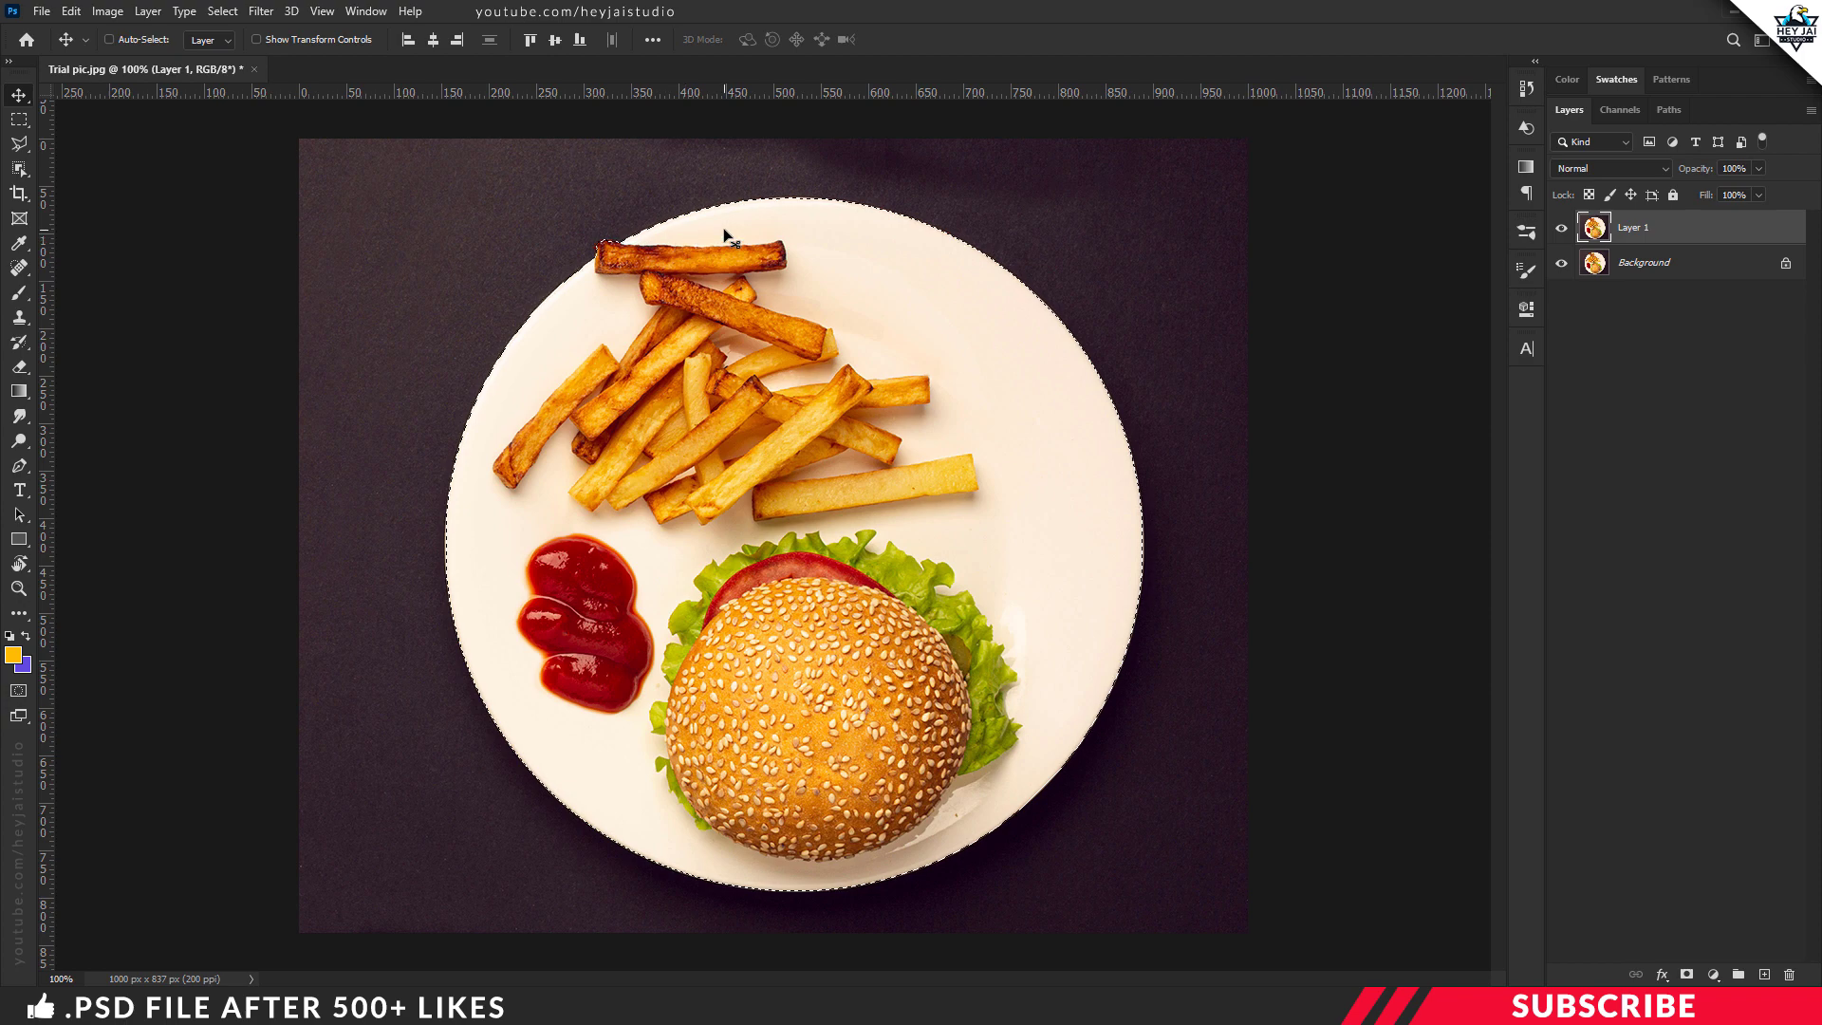
left_click(71, 12)
left_click(169, 145)
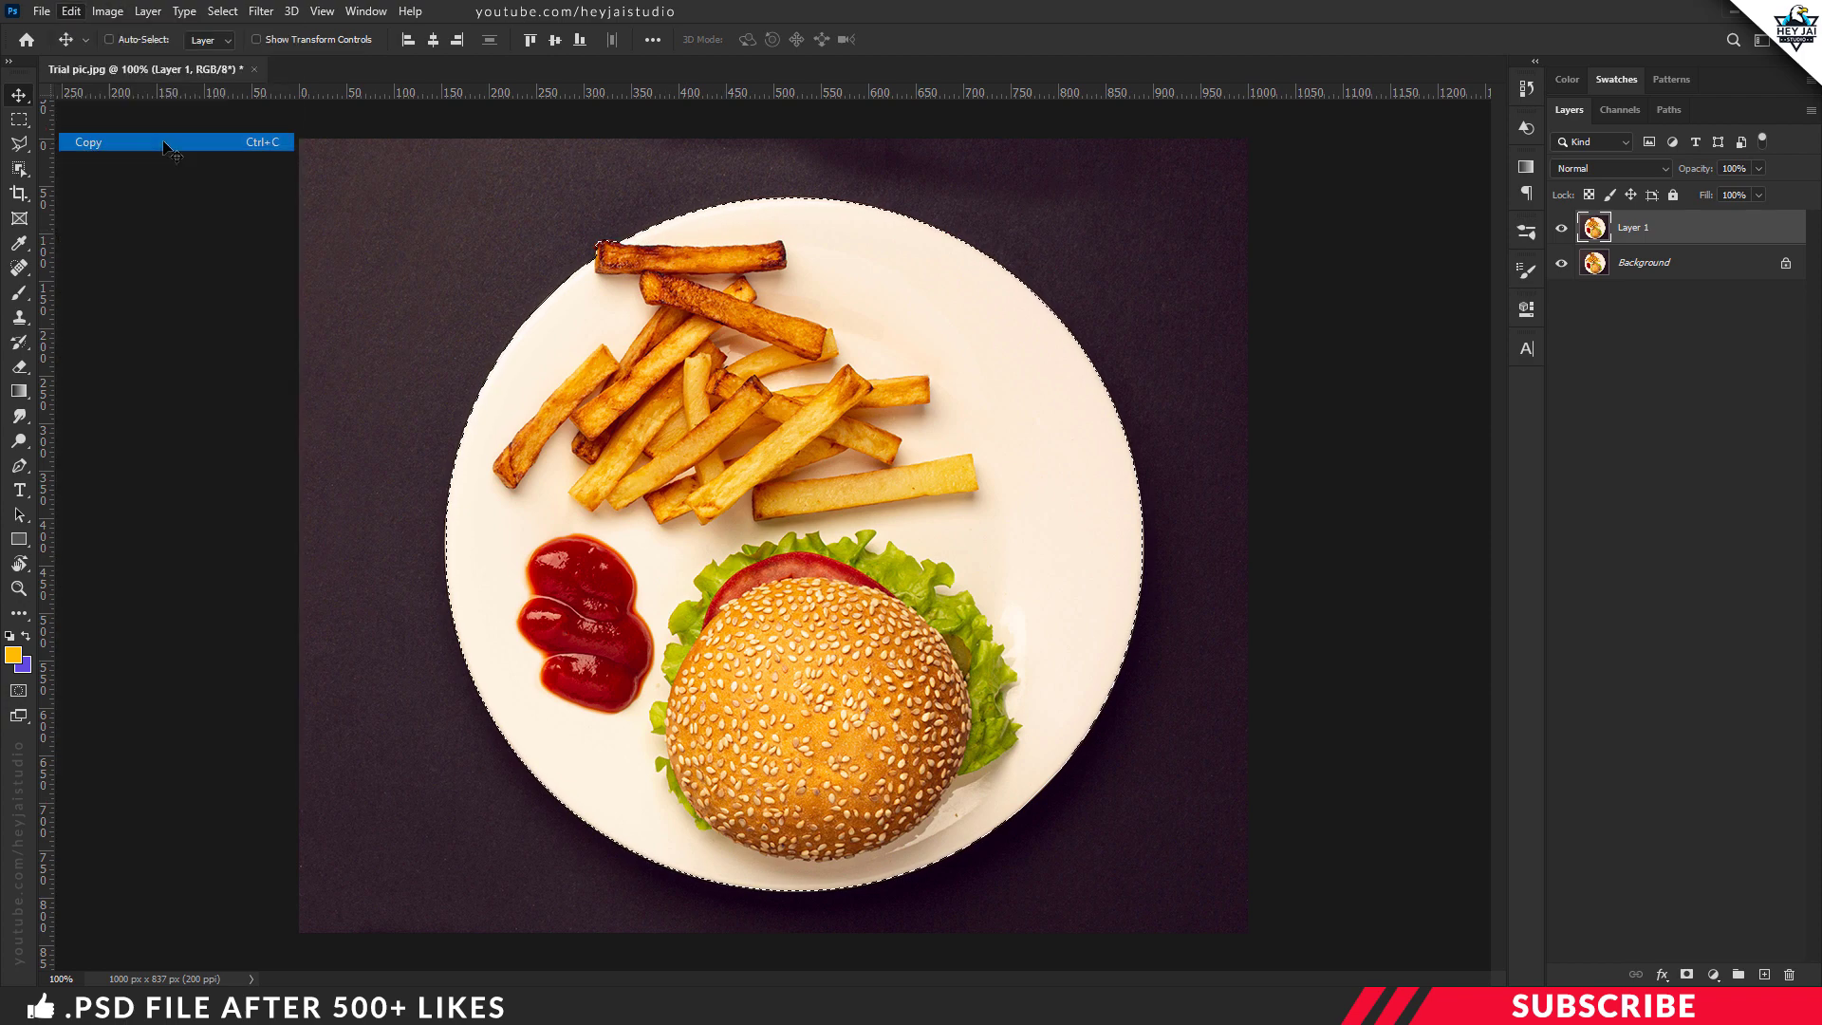
left_click(1765, 975)
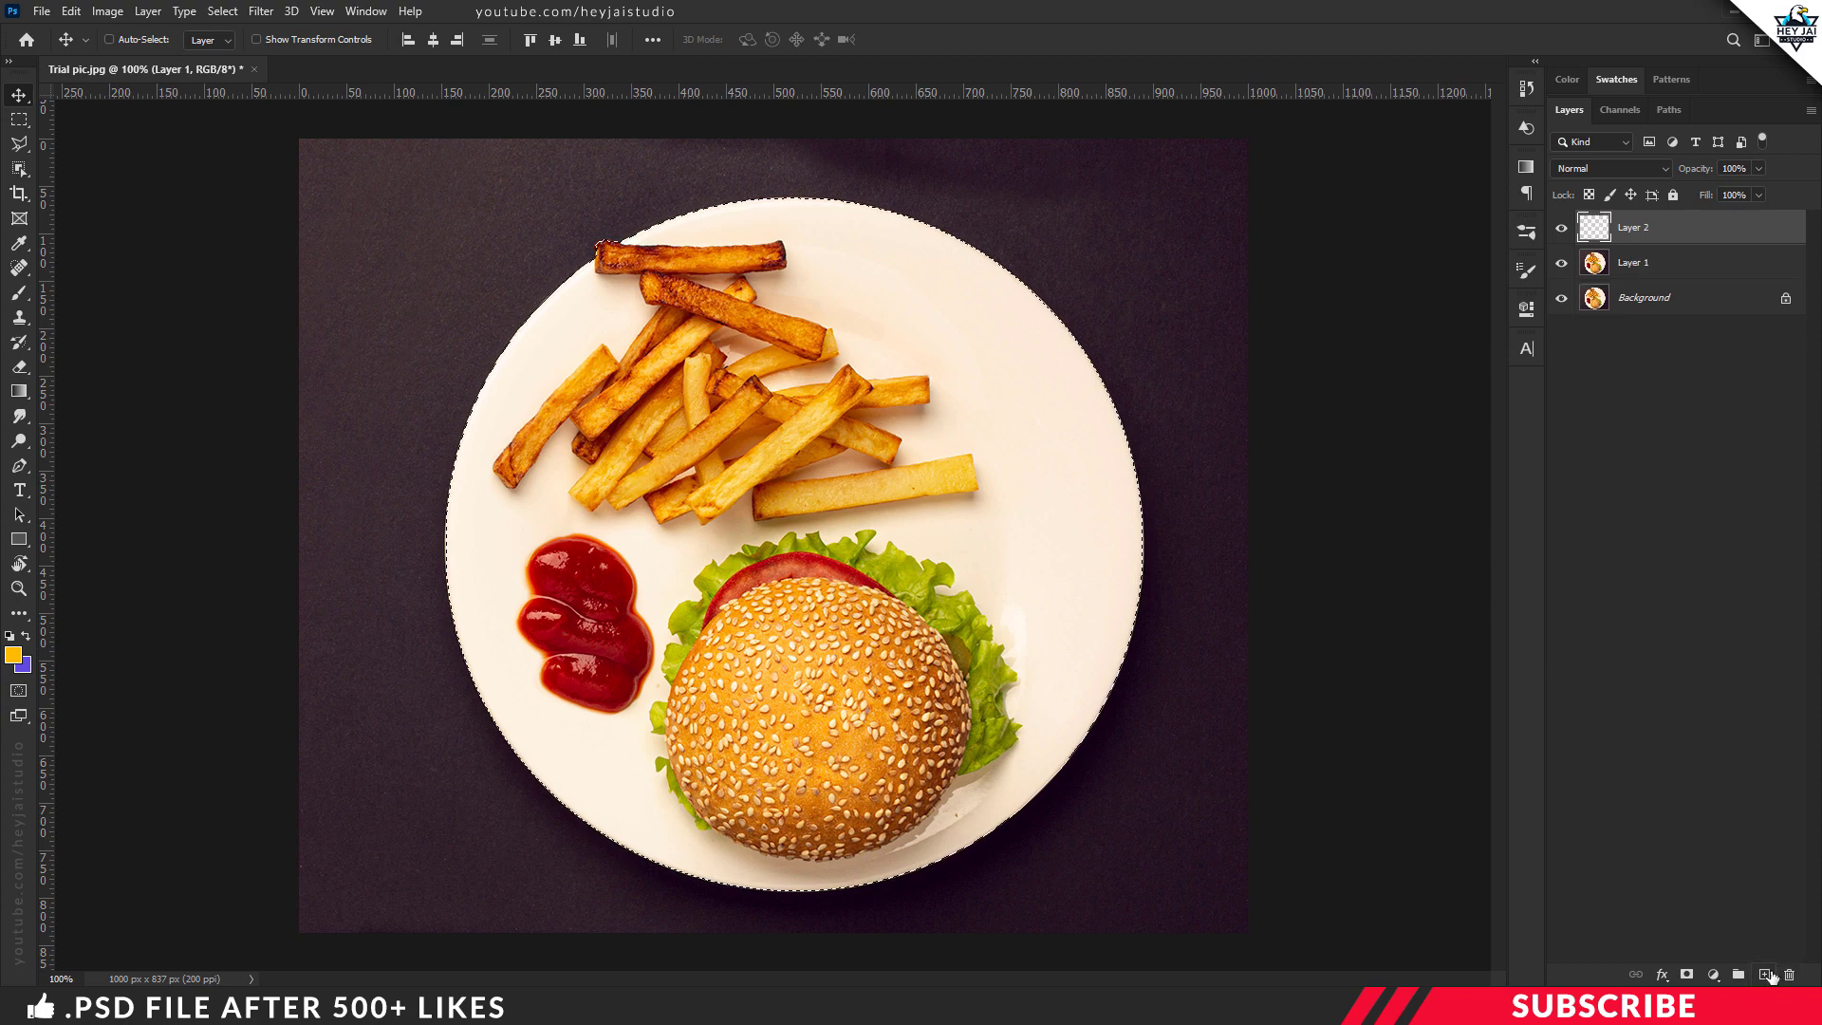
left_click(70, 12)
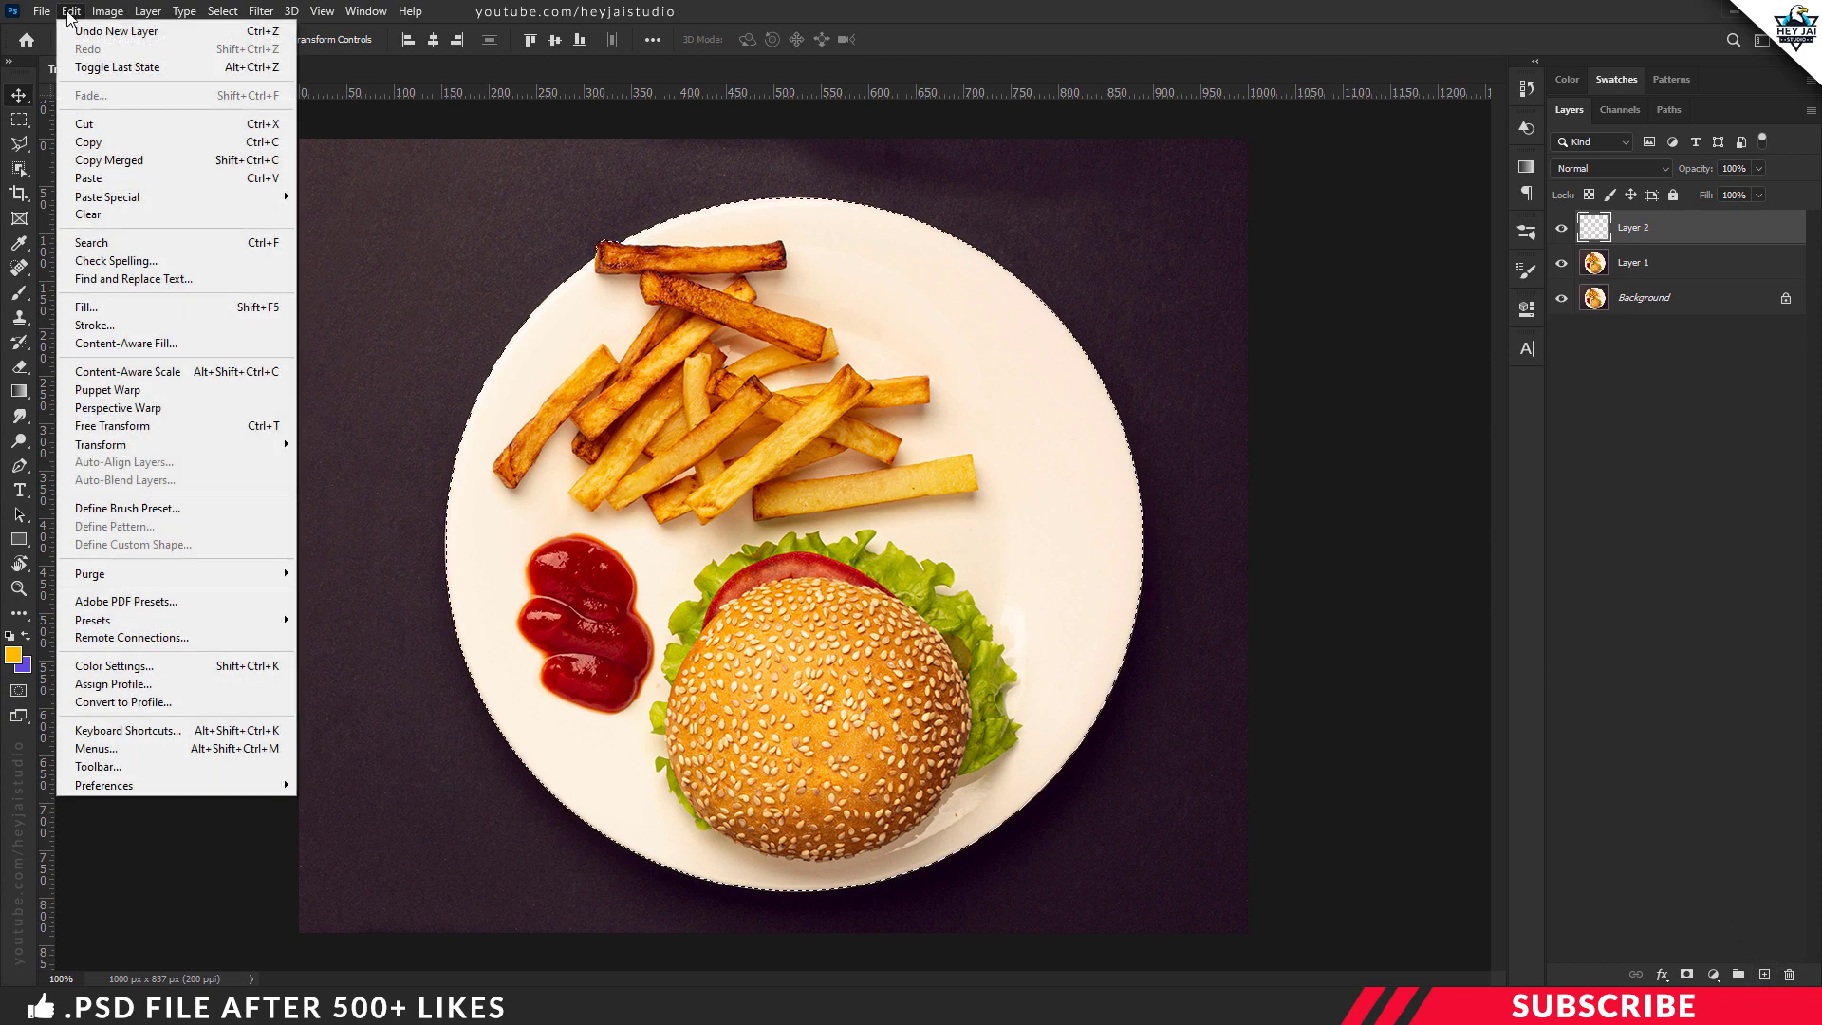
left_click(109, 180)
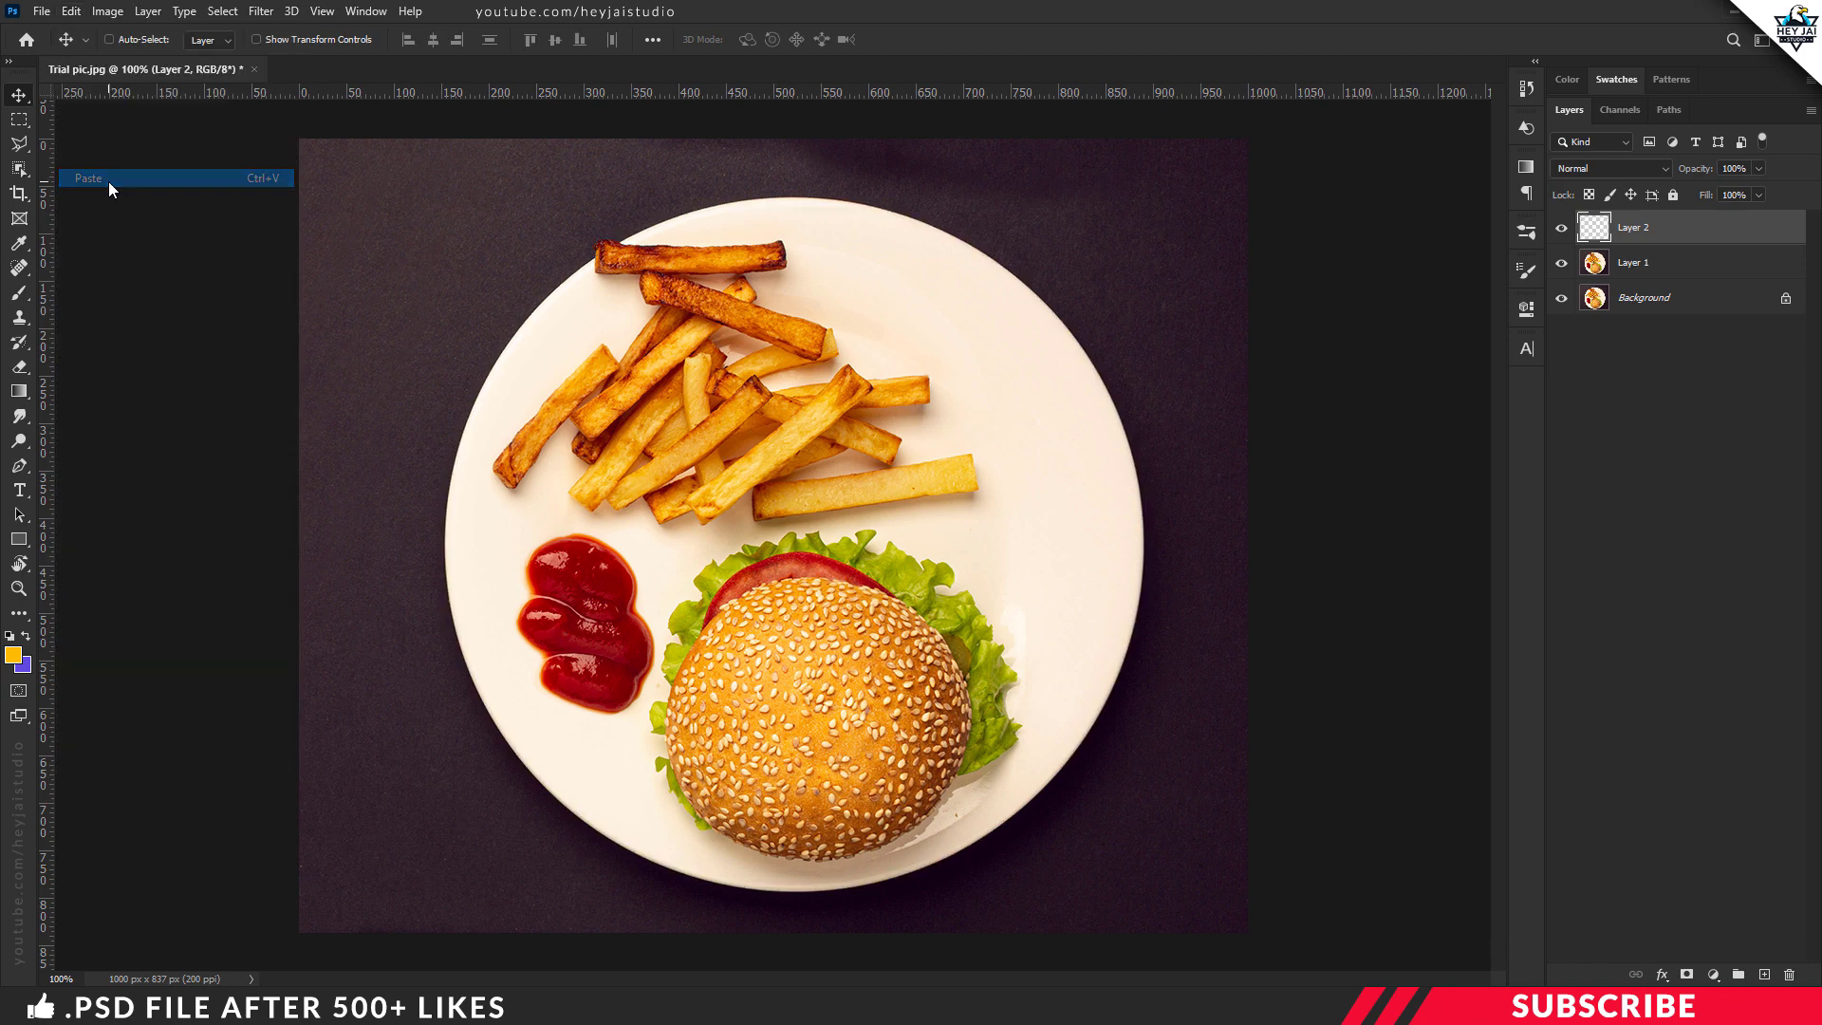
left_click(1560, 262)
left_click(1561, 298)
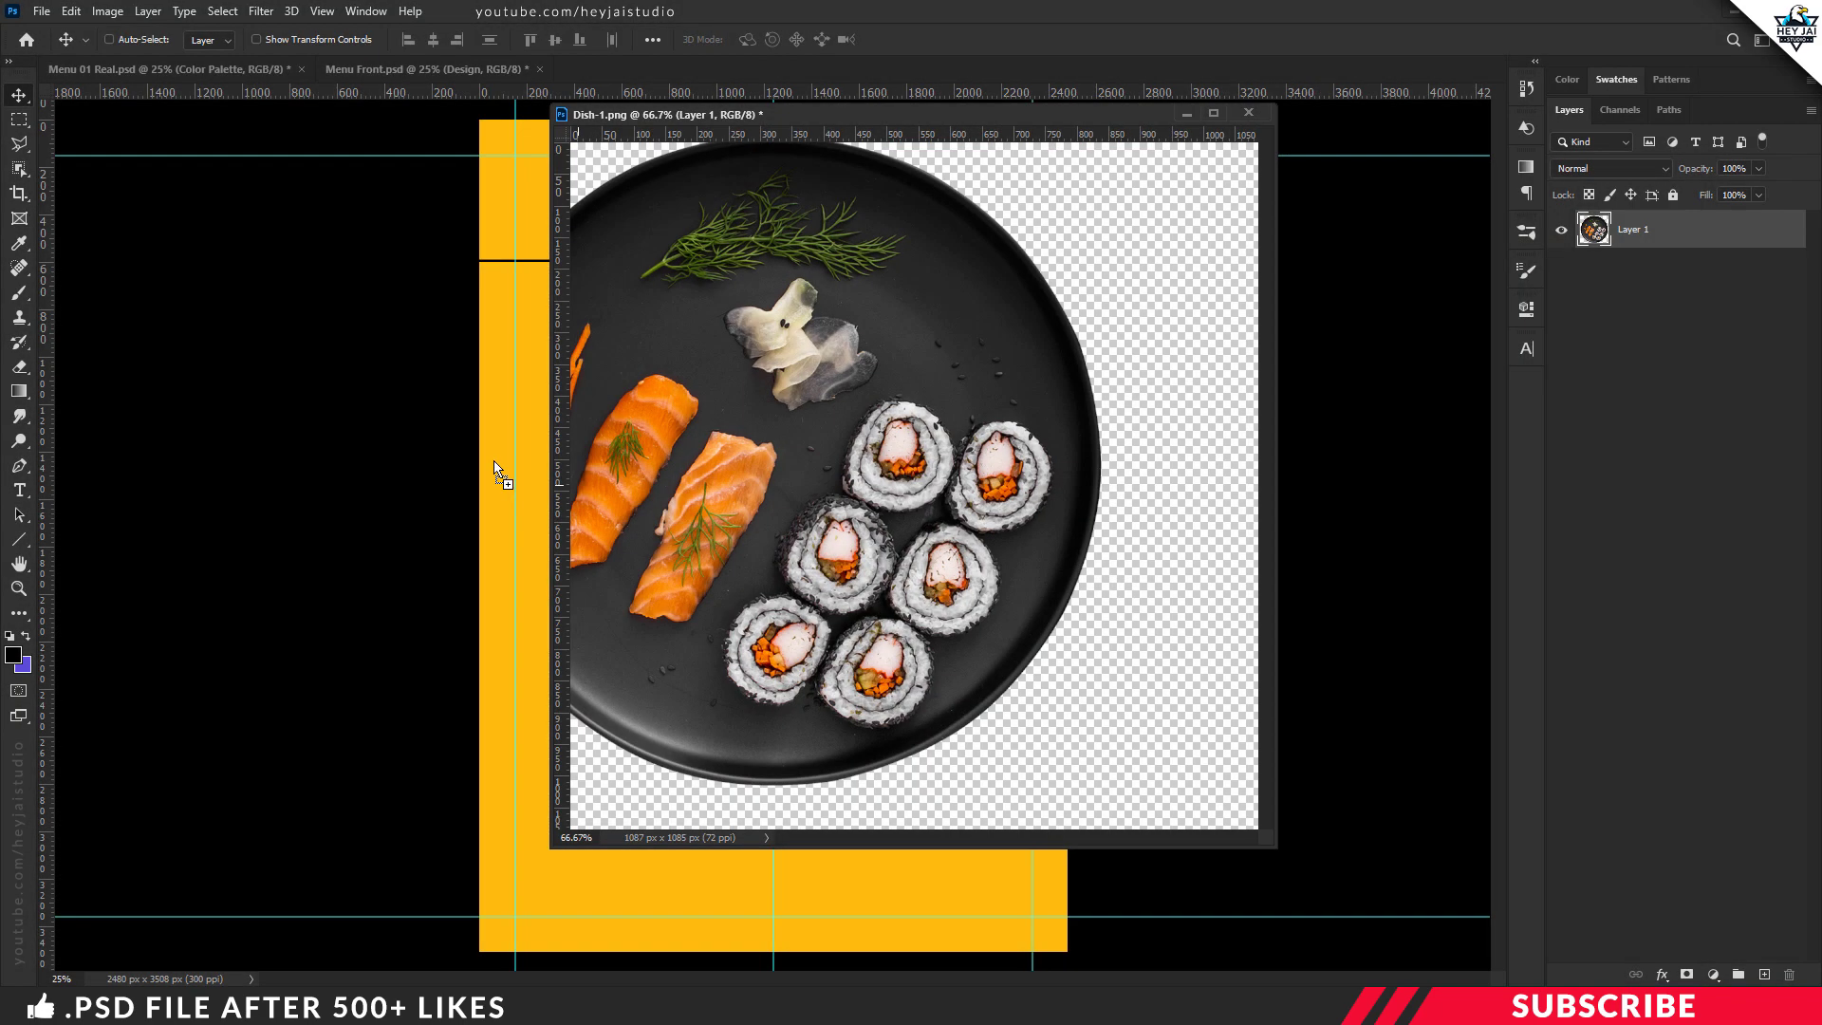
Move the plate into Menu Front, close Dish-1 unsaved, and centre it below VILLAGE.
left_click_drag(495, 470, 495, 470)
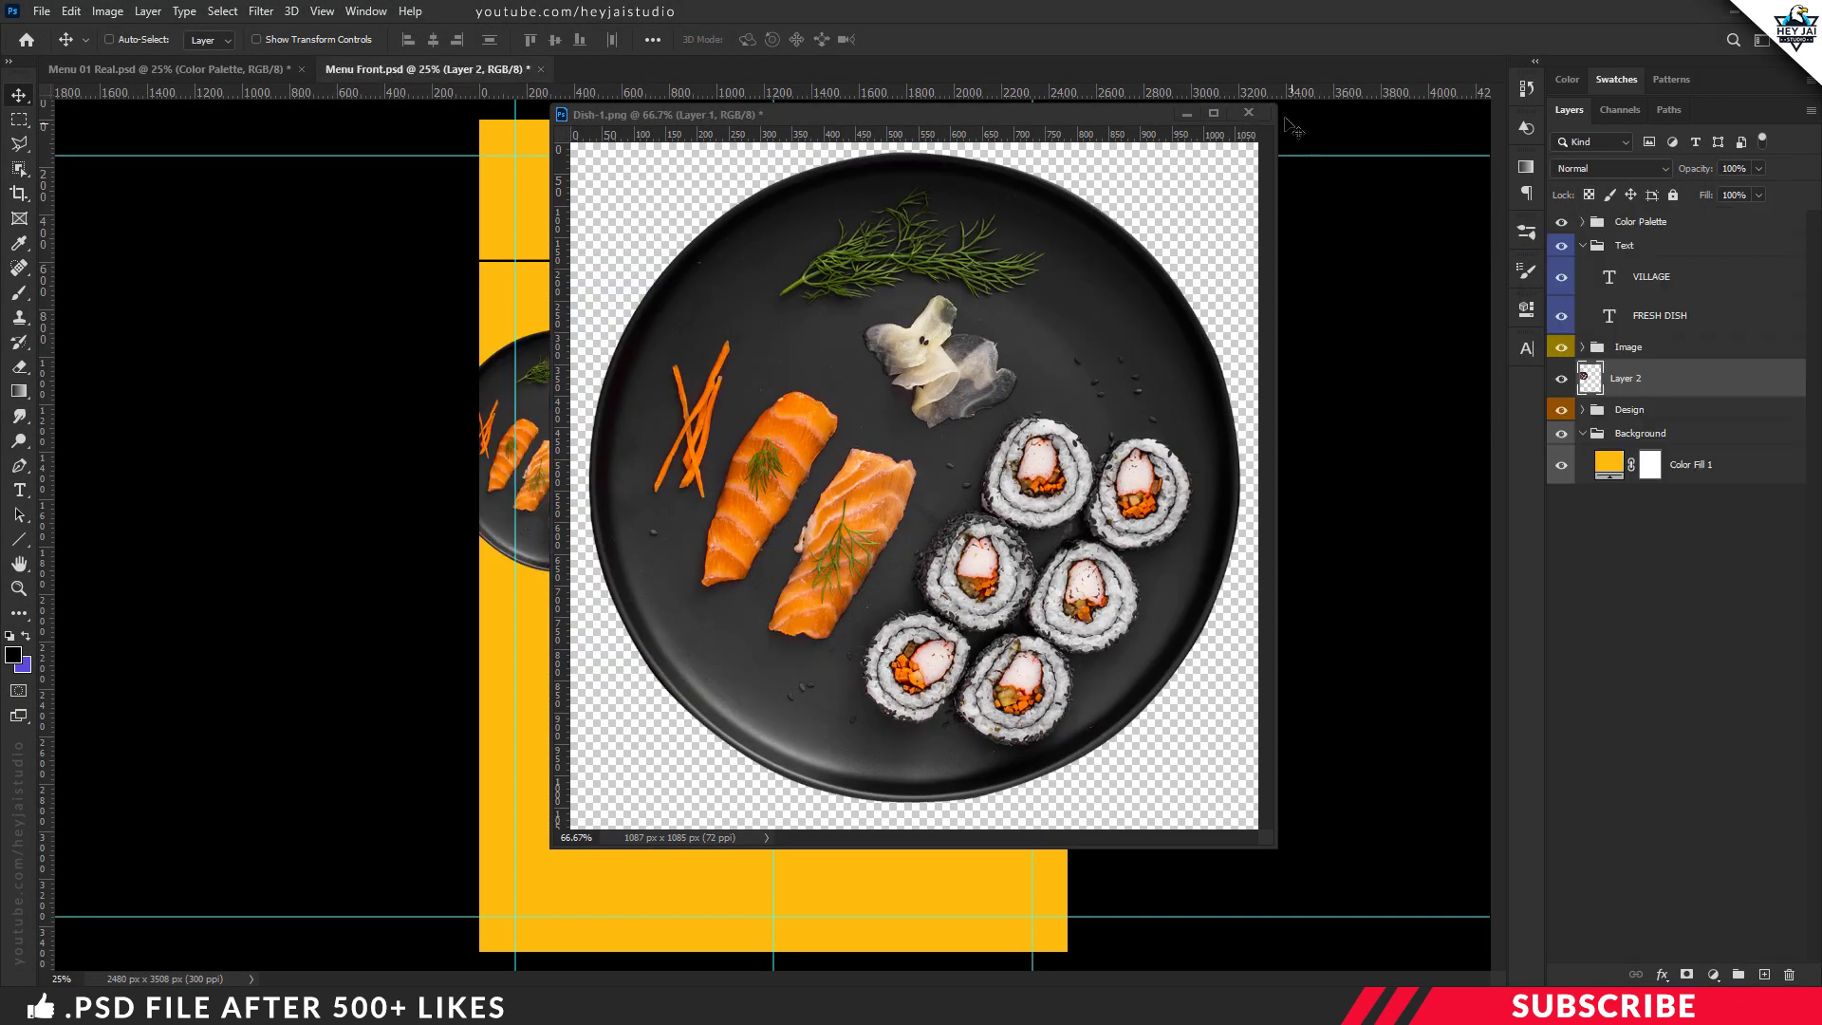
left_click(1249, 112)
left_click(920, 376)
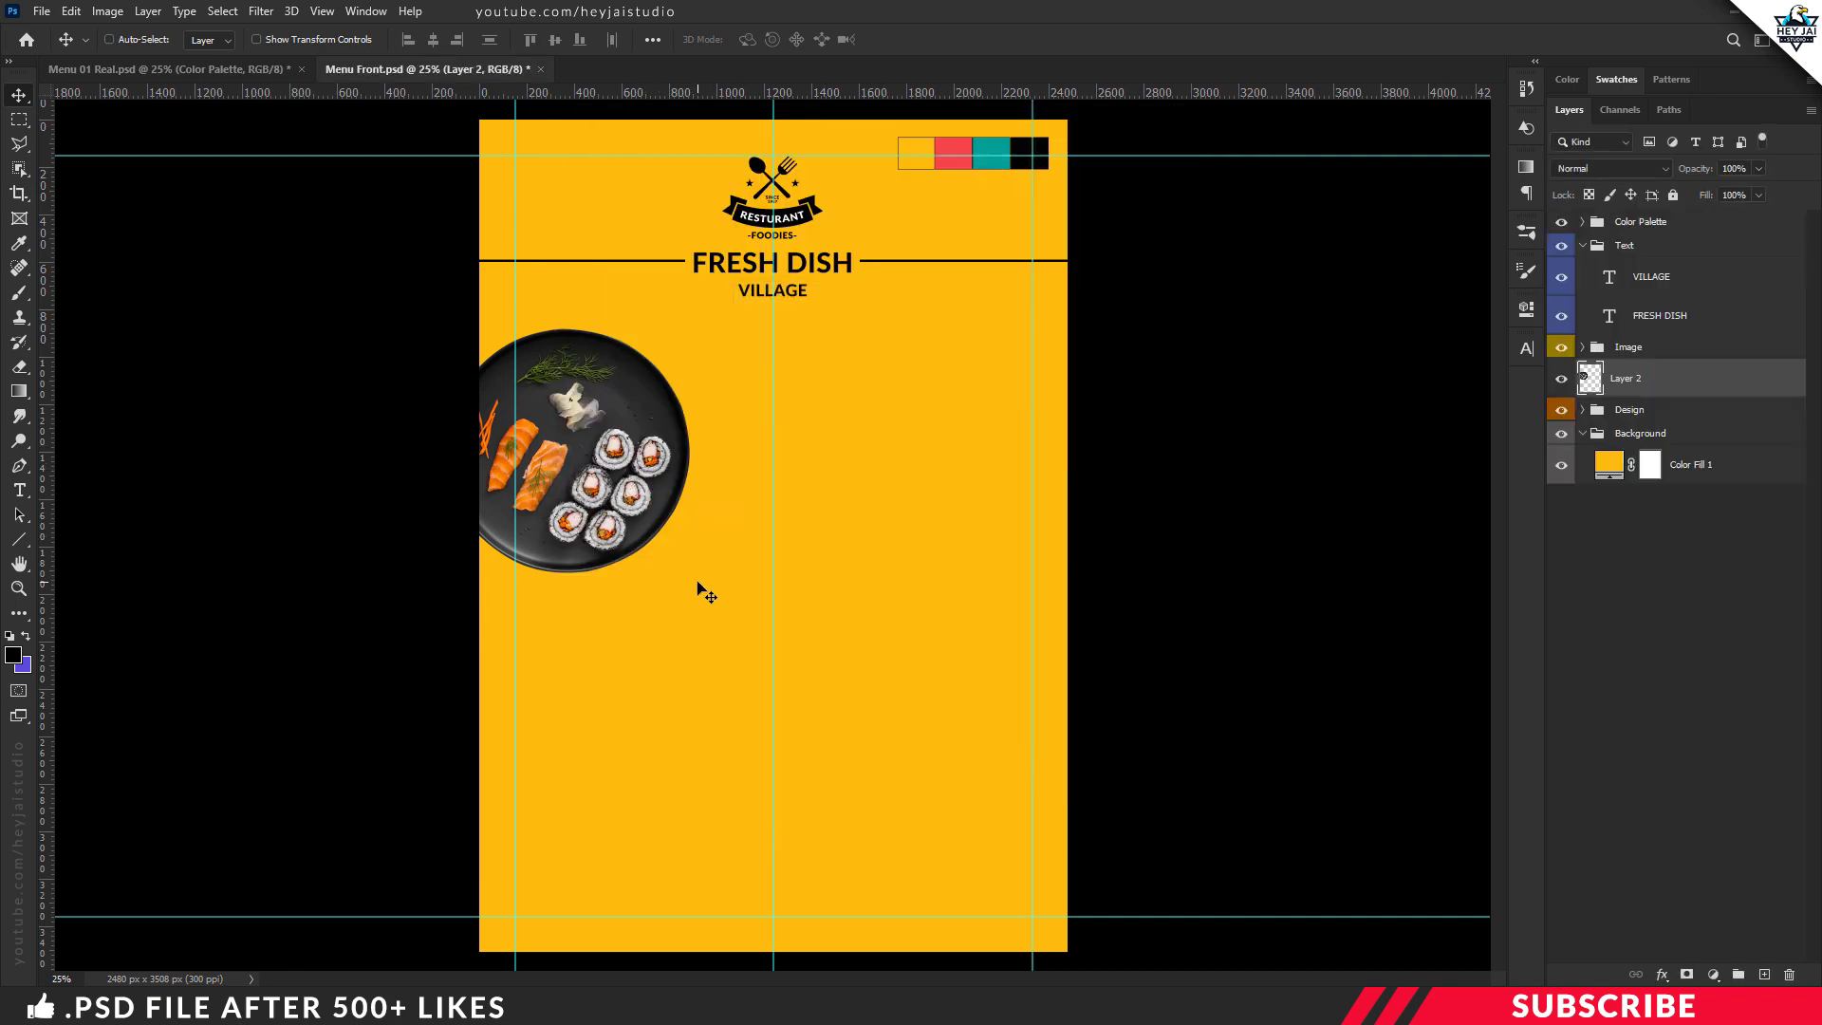
left_click_drag(607, 480, 812, 491)
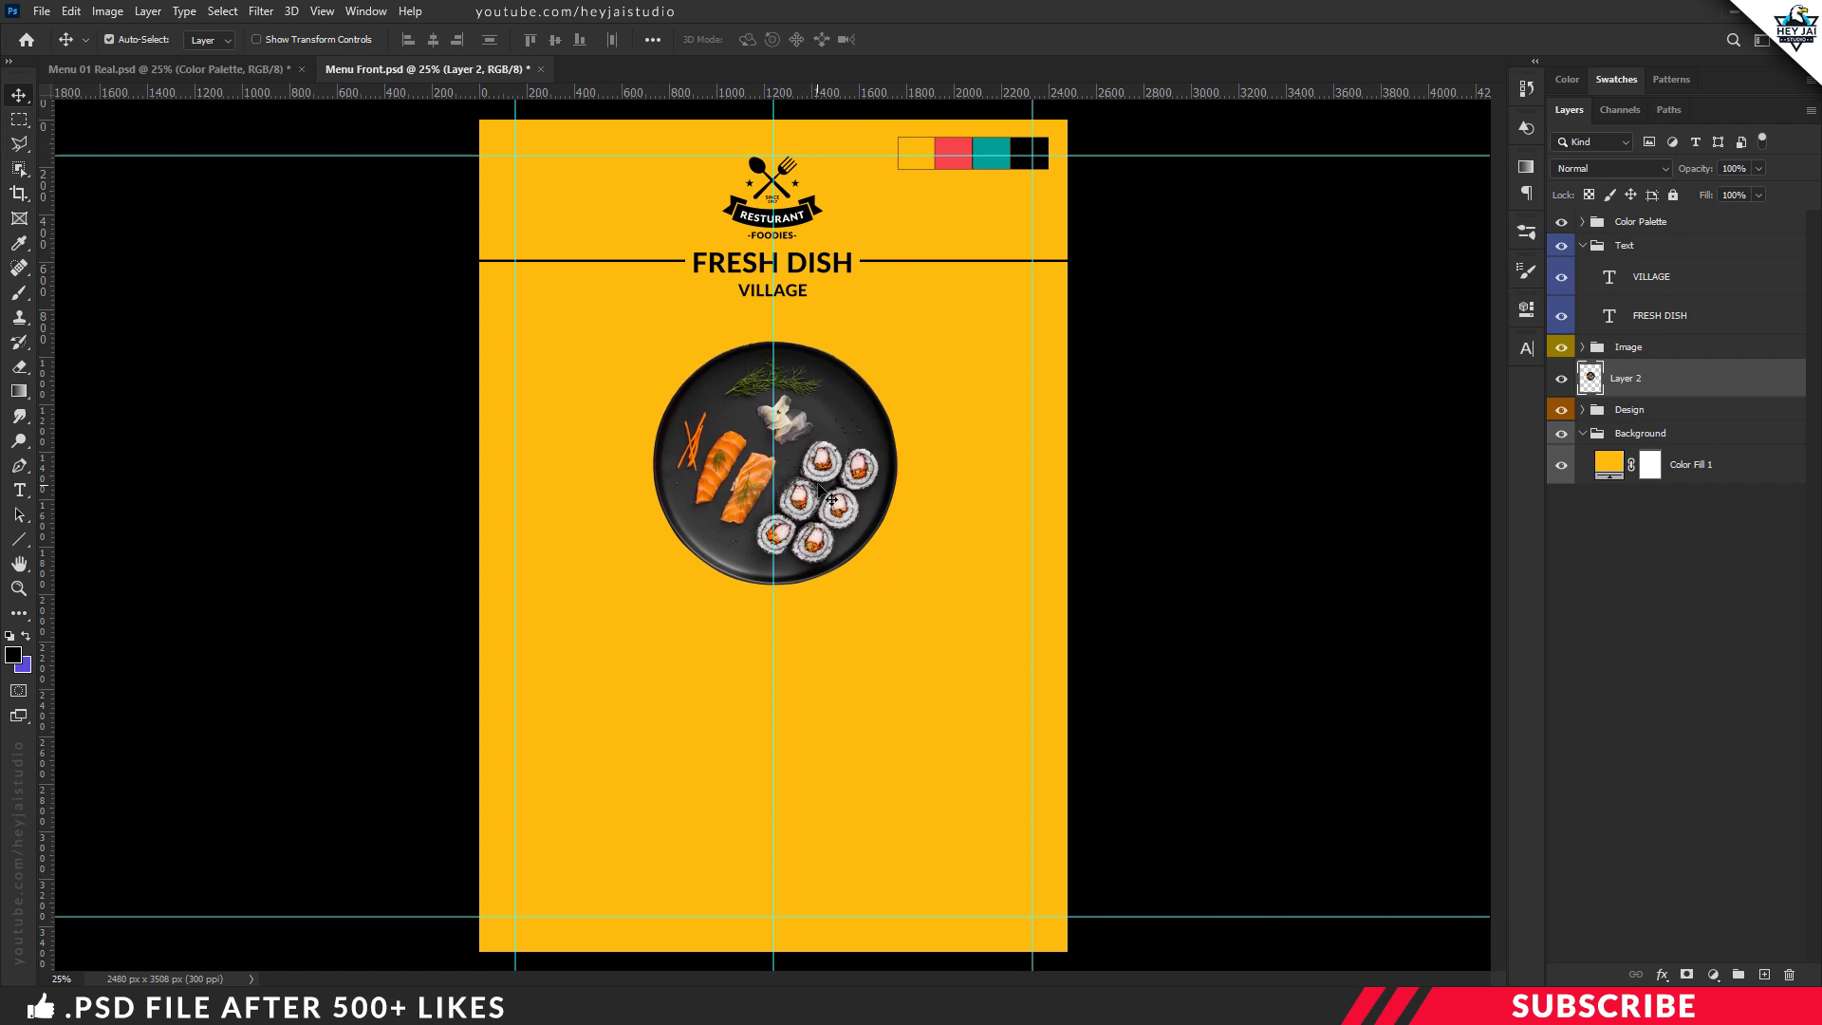
key("ctrl+plus")
key("ctrl+t")
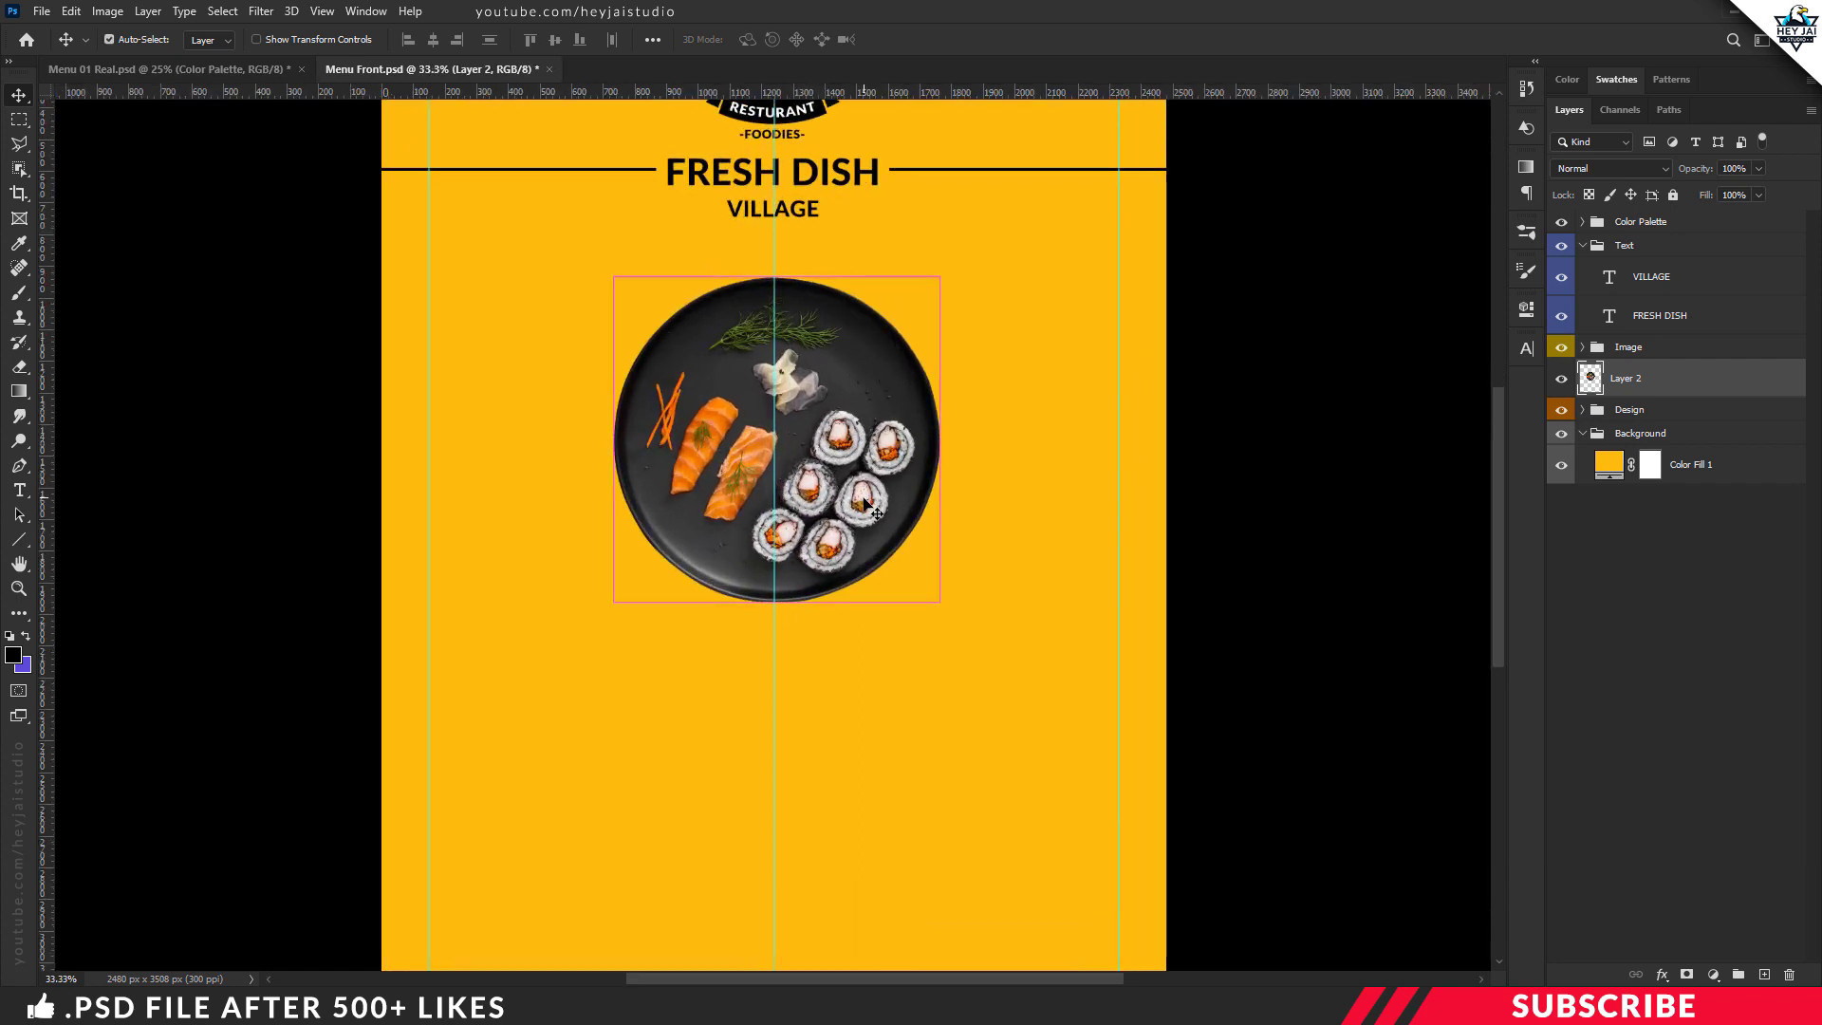
key("Up")
key("Up")
key("Up")
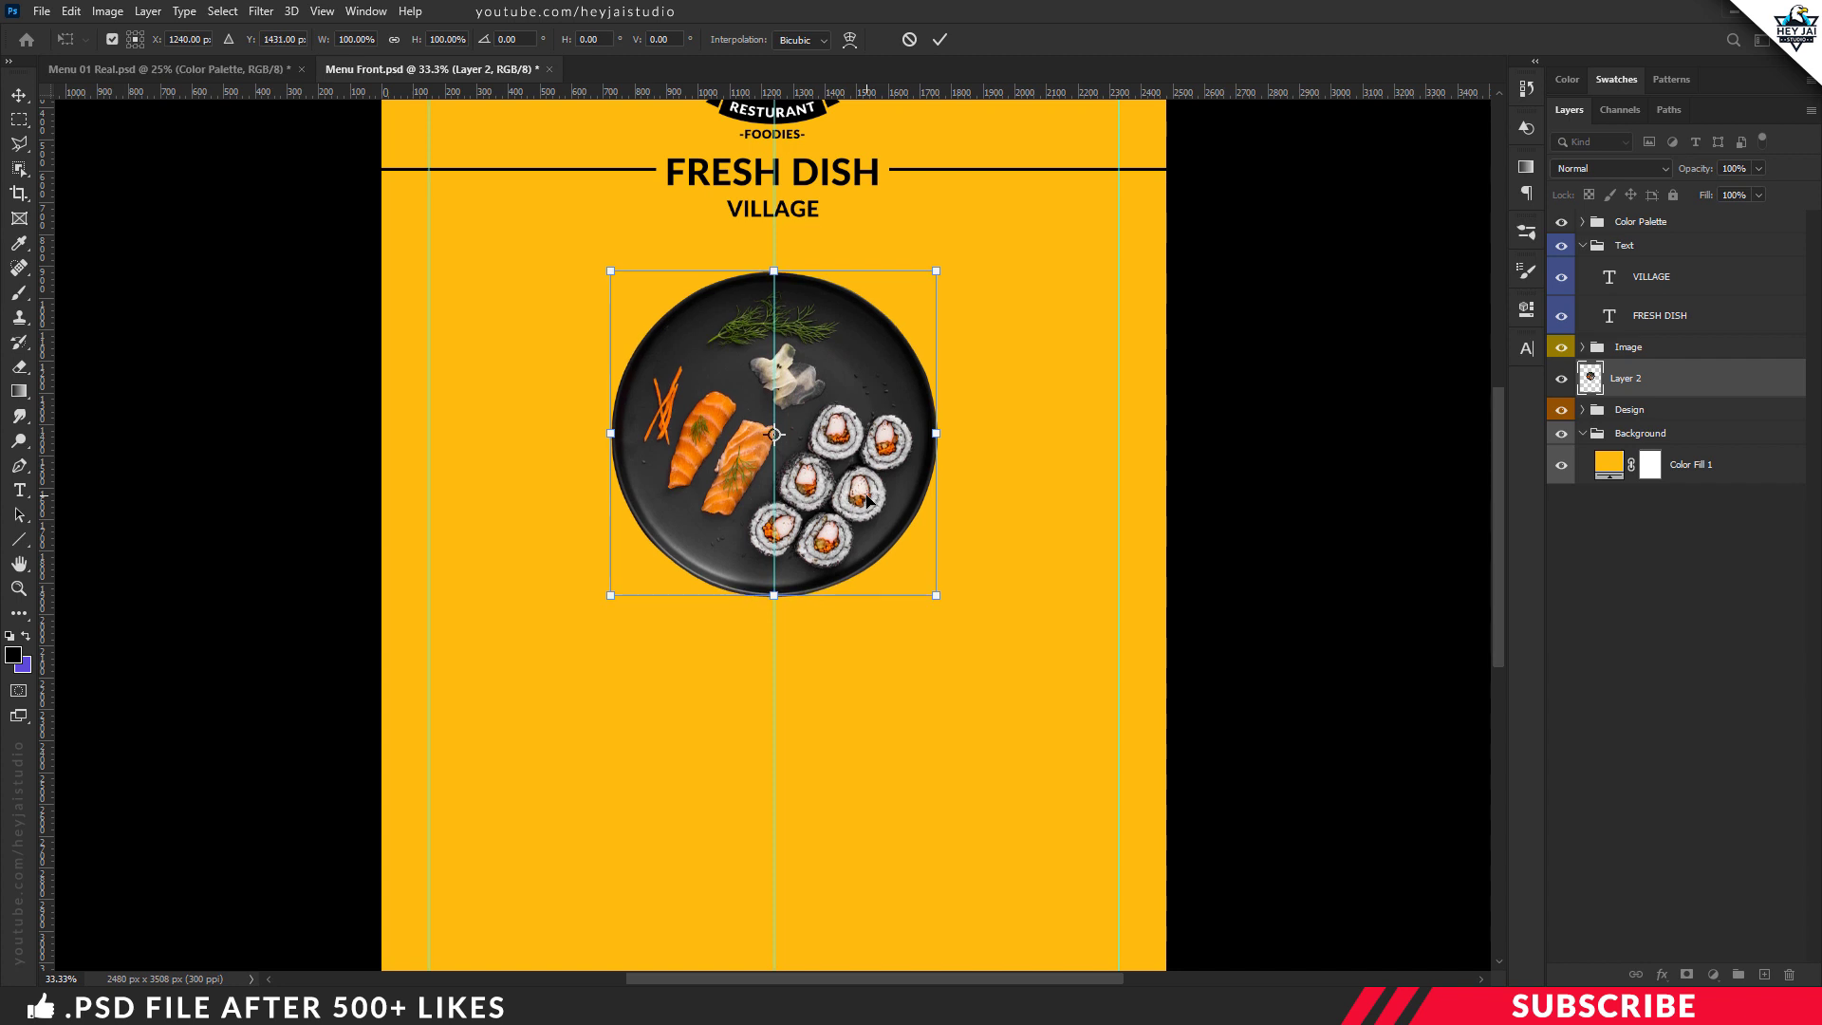
key("Return")
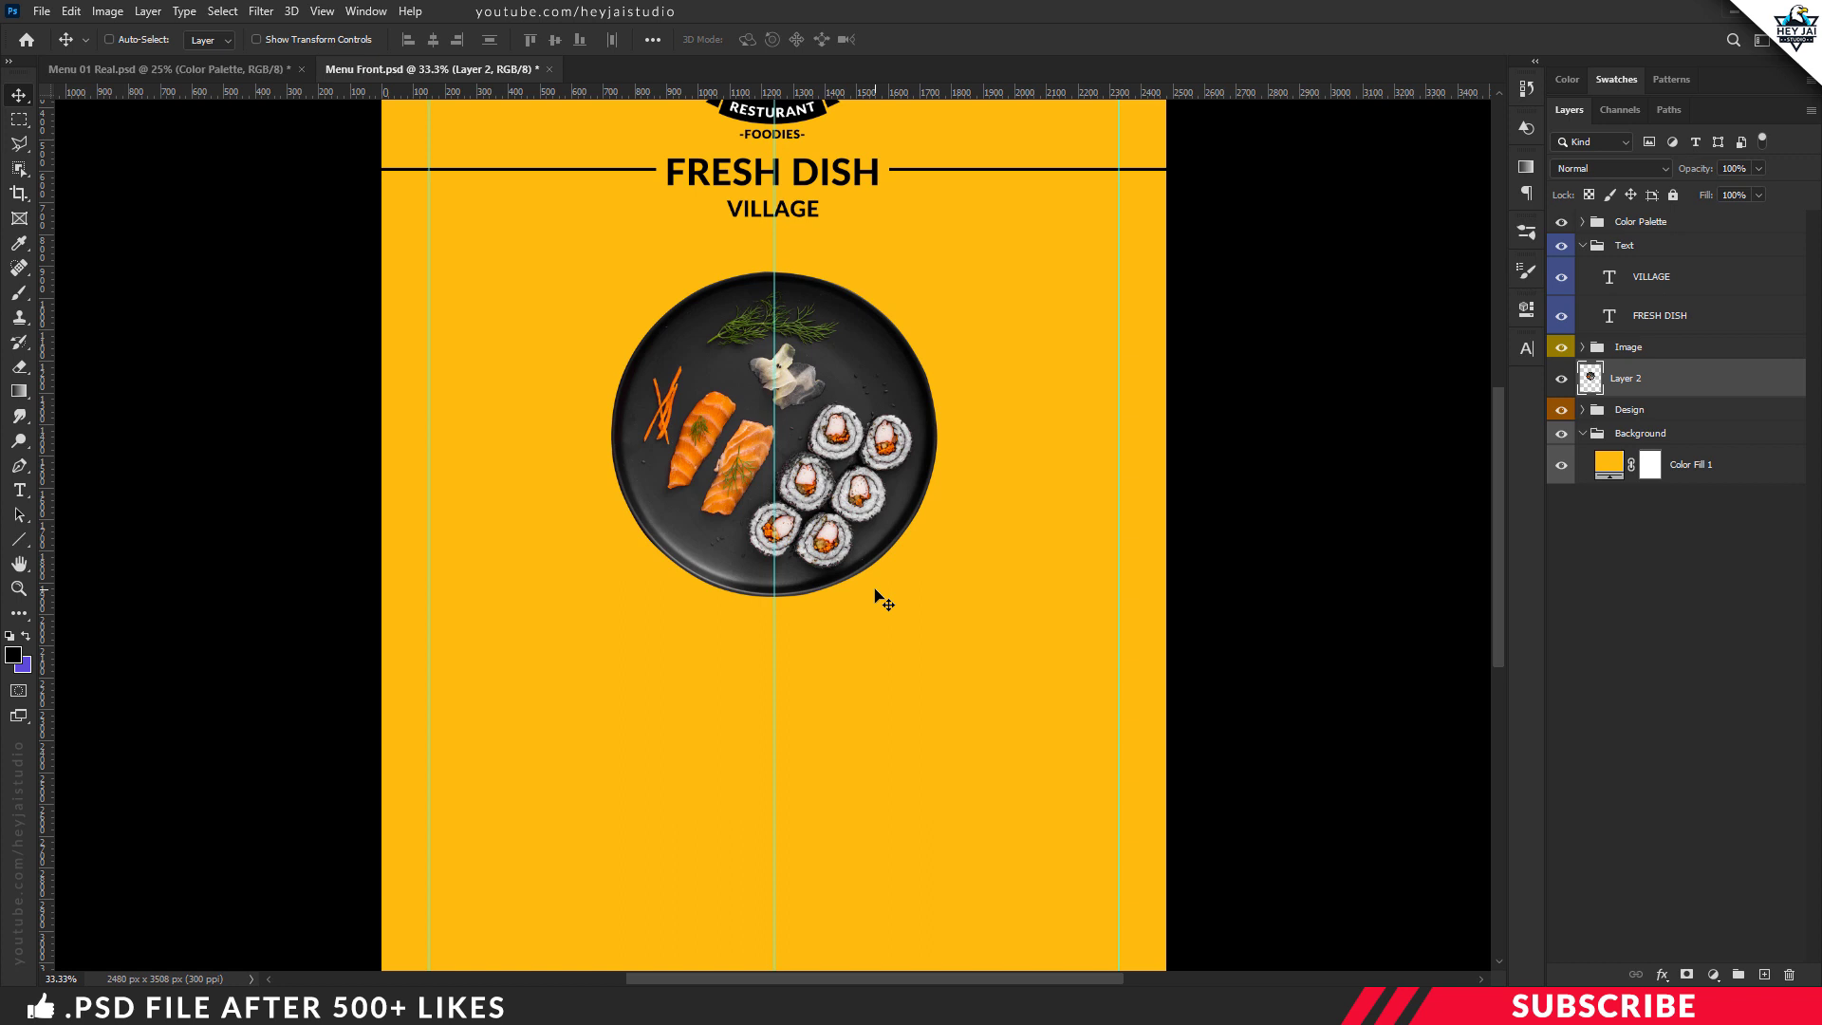
Give the sushi plate a drop shadow: 51% opacity, 147°, distance 18 px, spread 1%, size 29 px.
right_click(1625, 381)
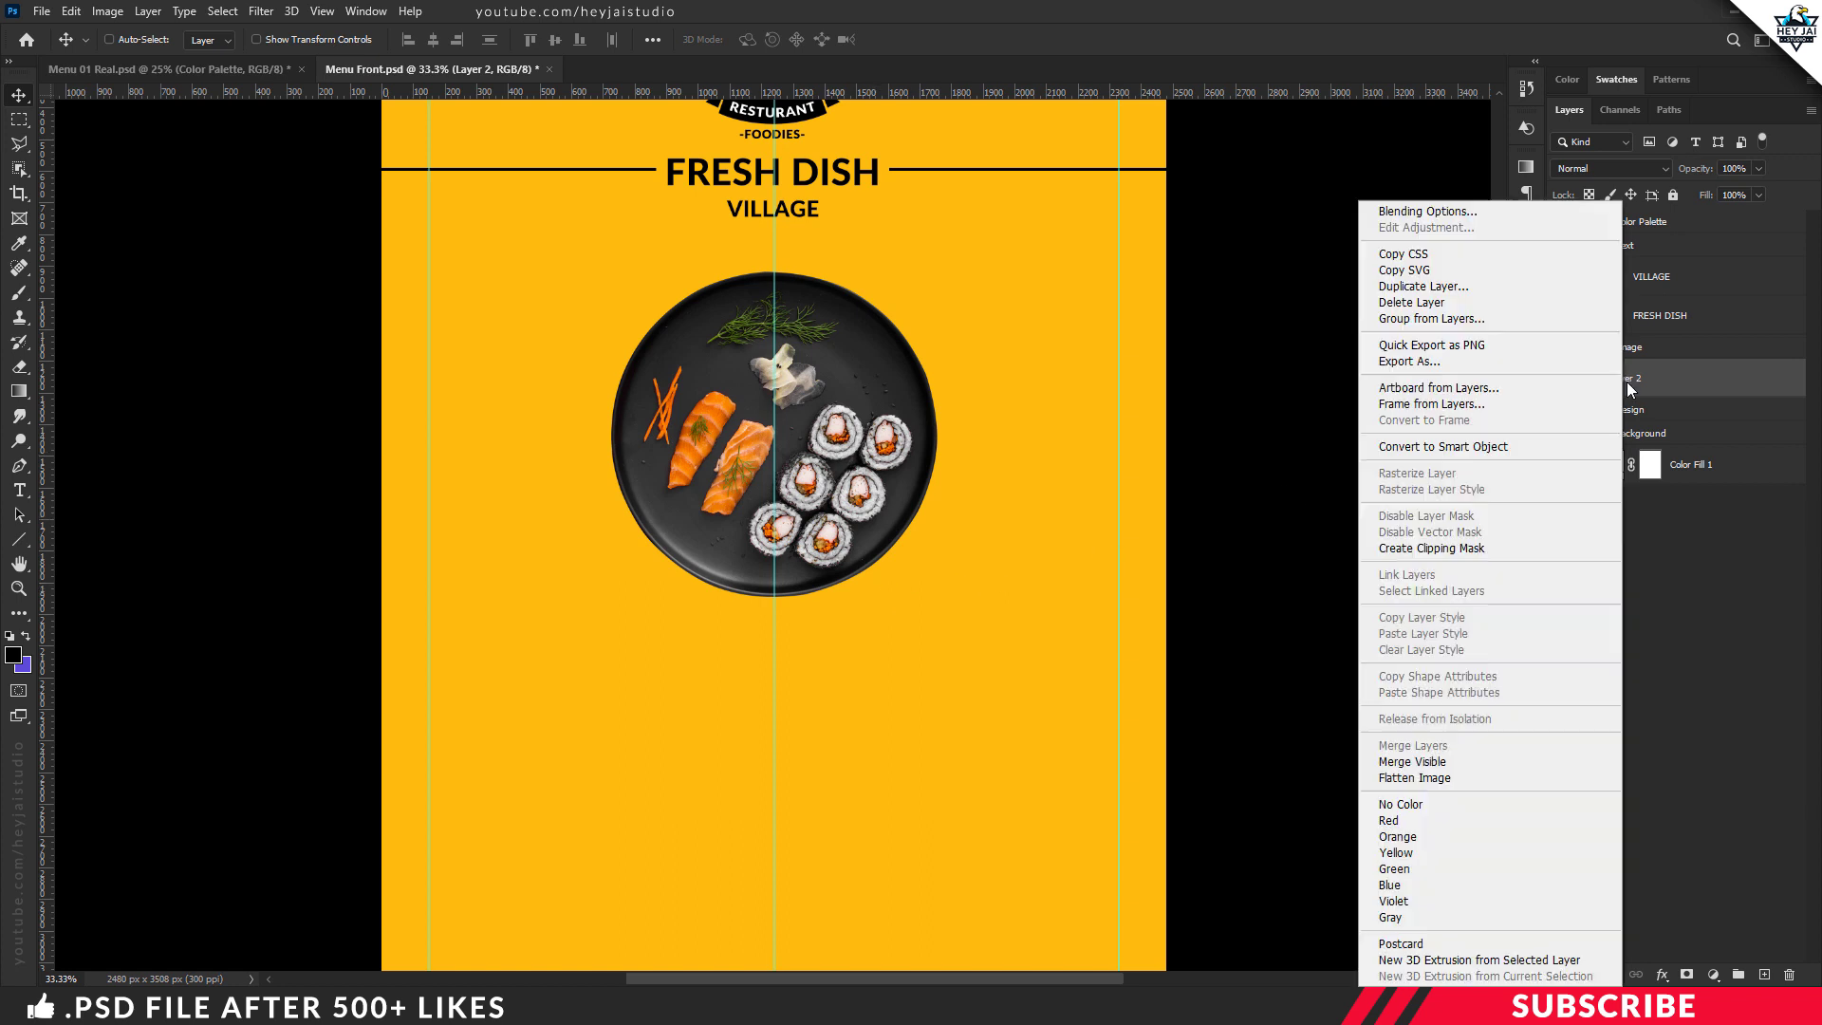
left_click(1430, 210)
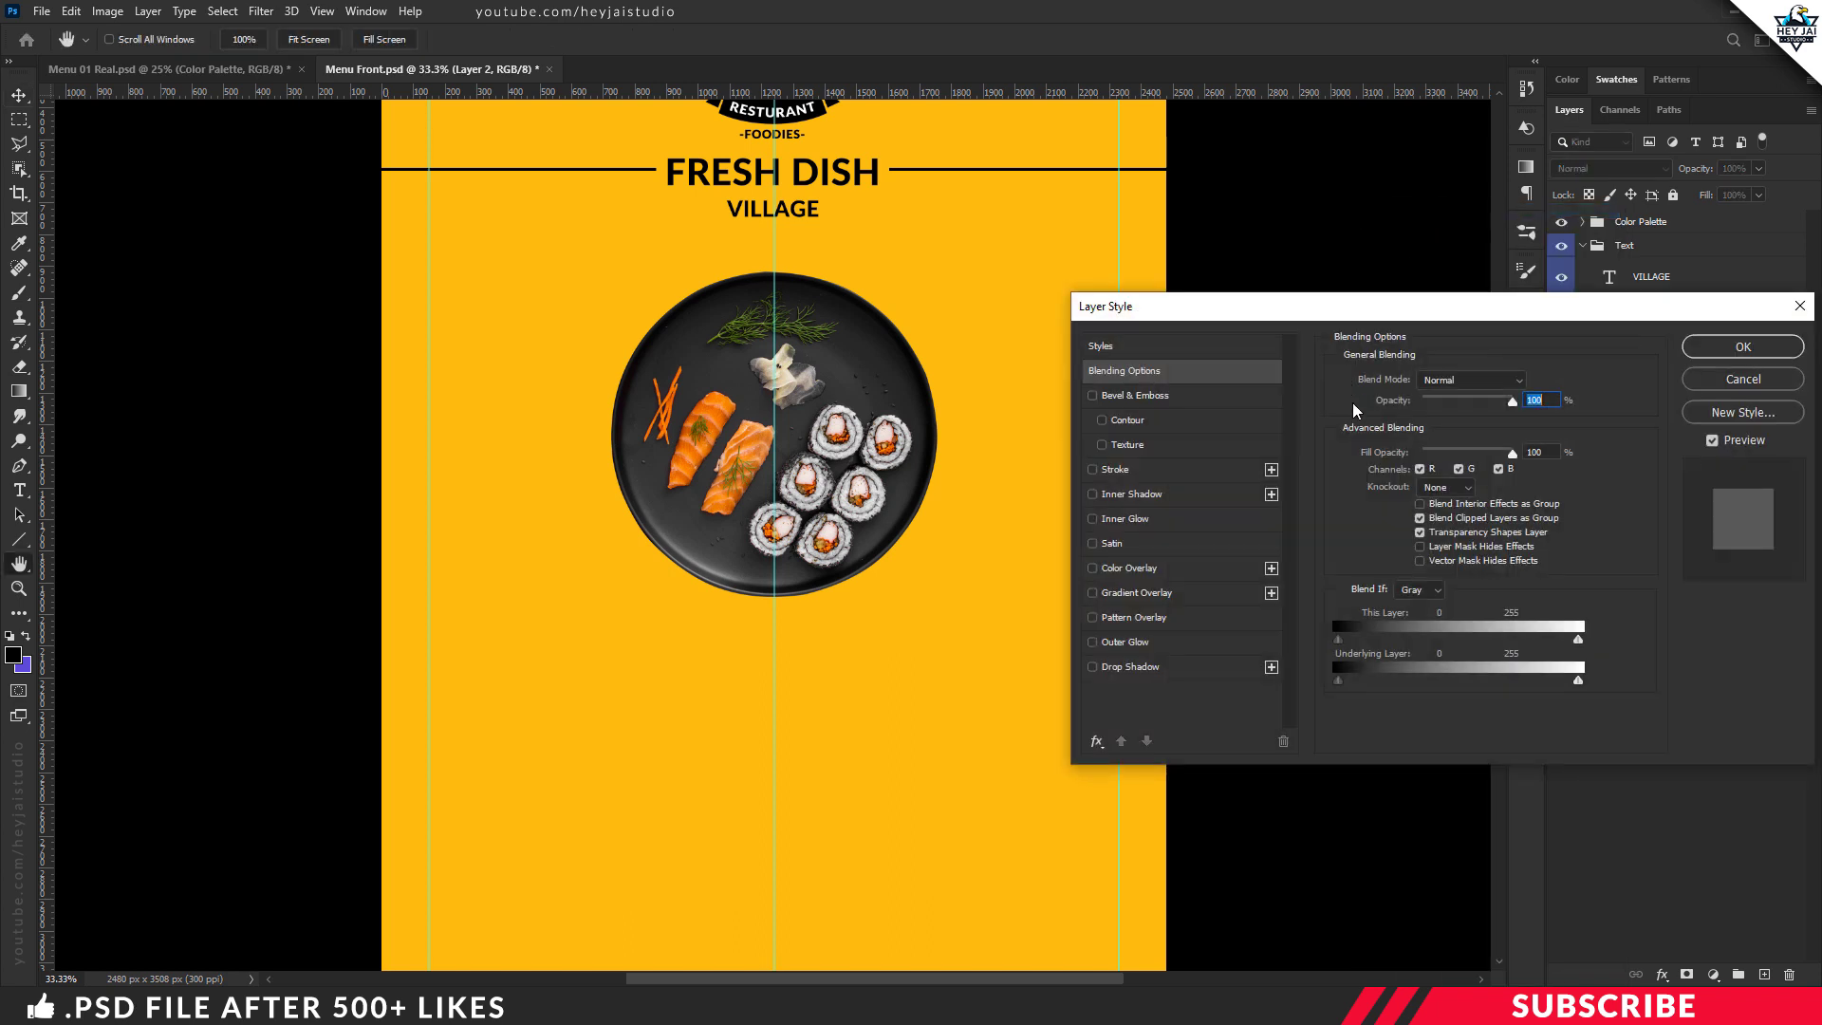
left_click(1130, 668)
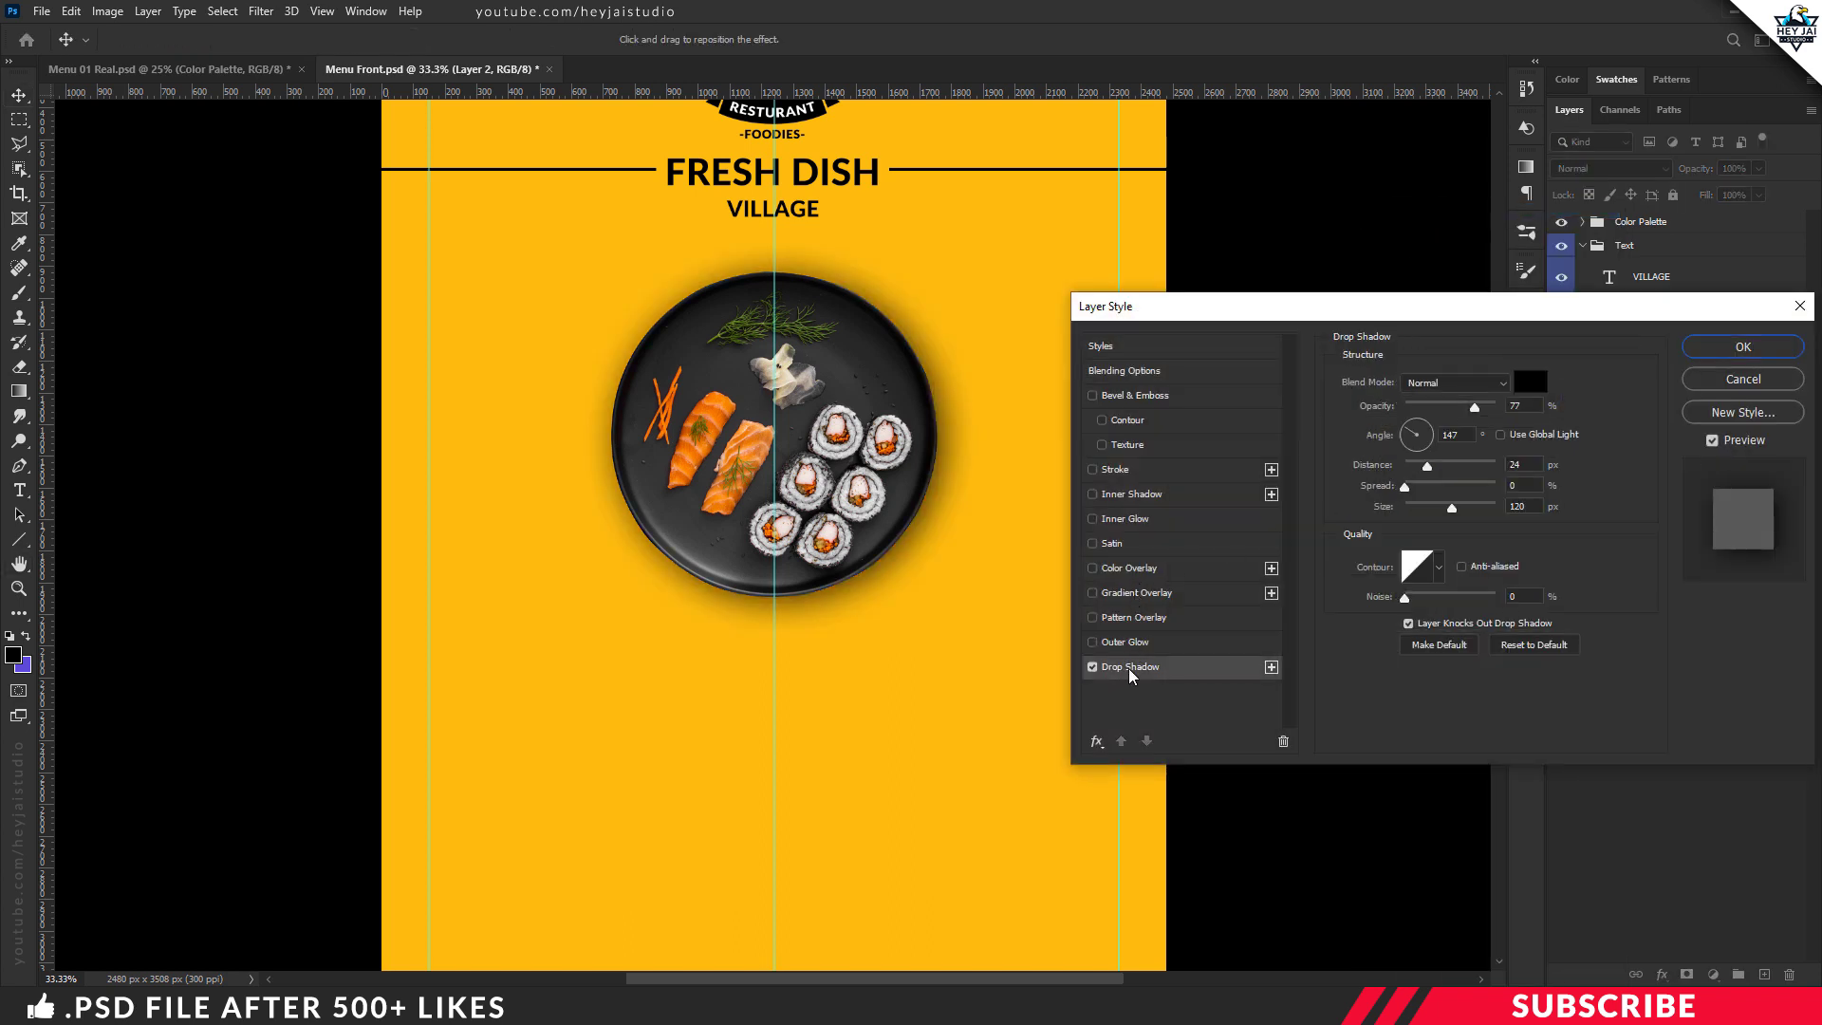
left_click(1470, 387)
left_click(1458, 399)
type("51")
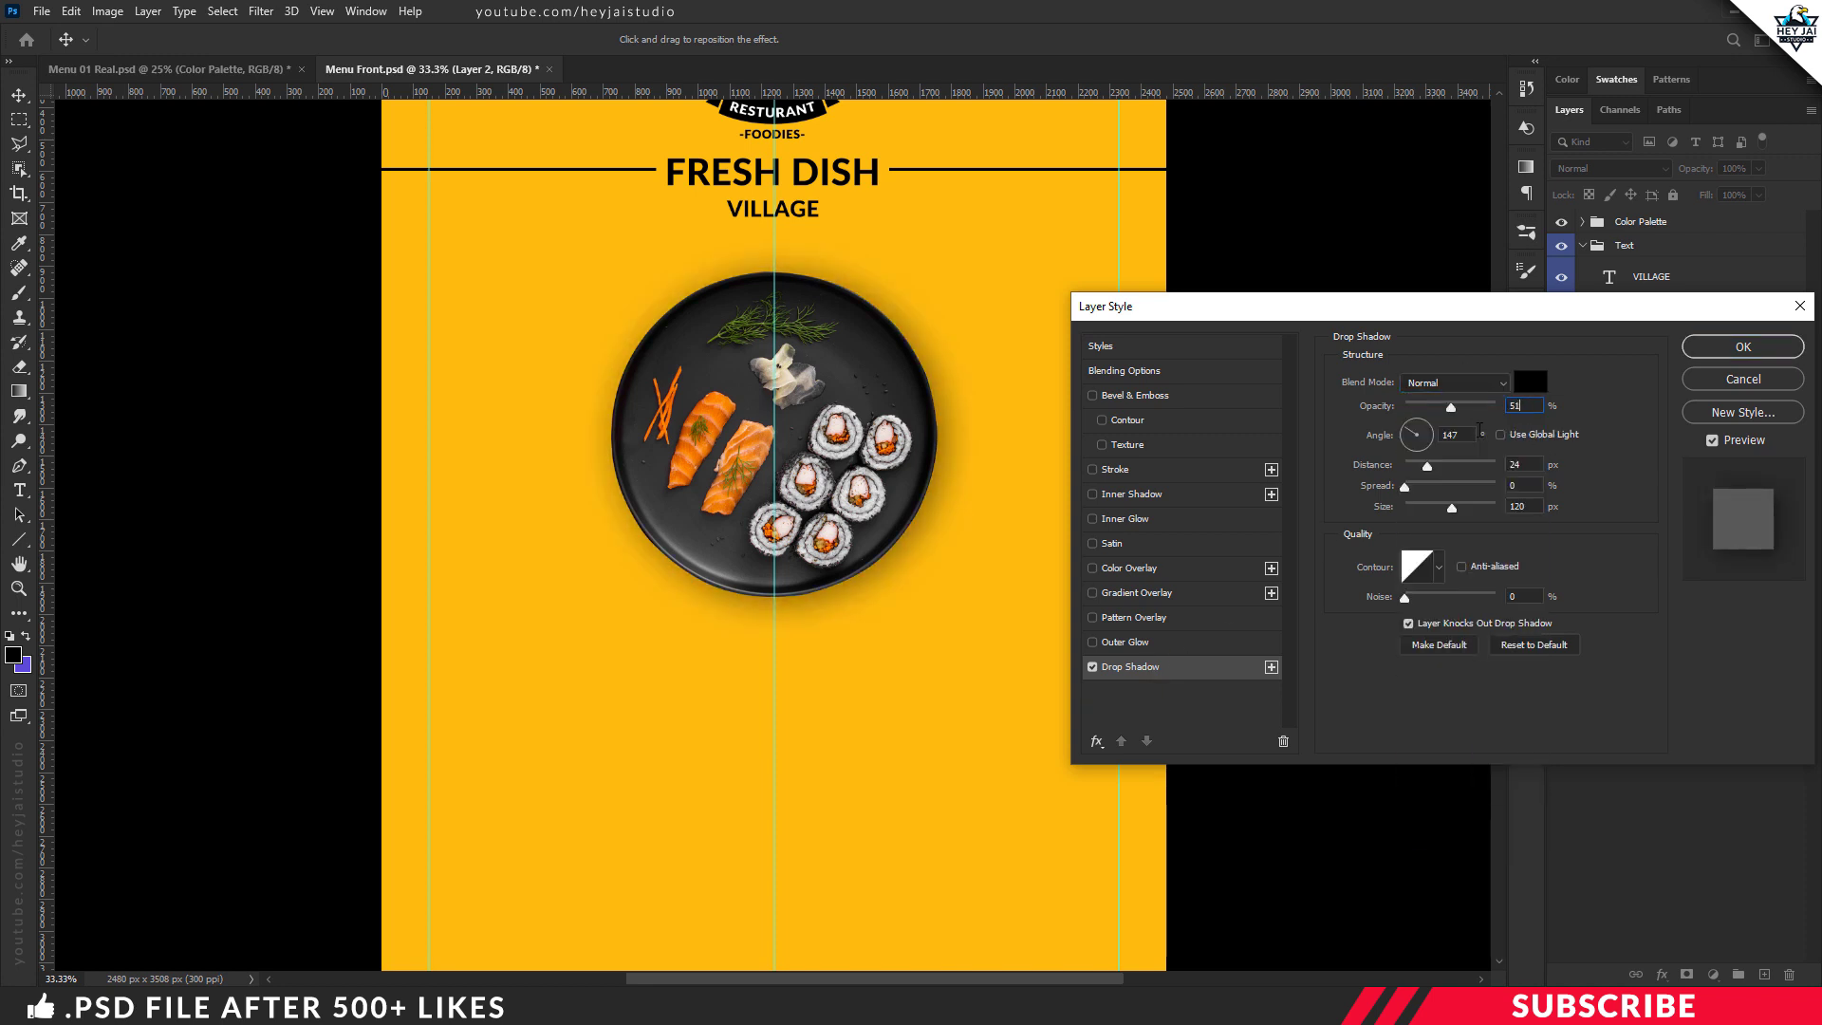
left_click(1457, 435)
type("18")
type("25")
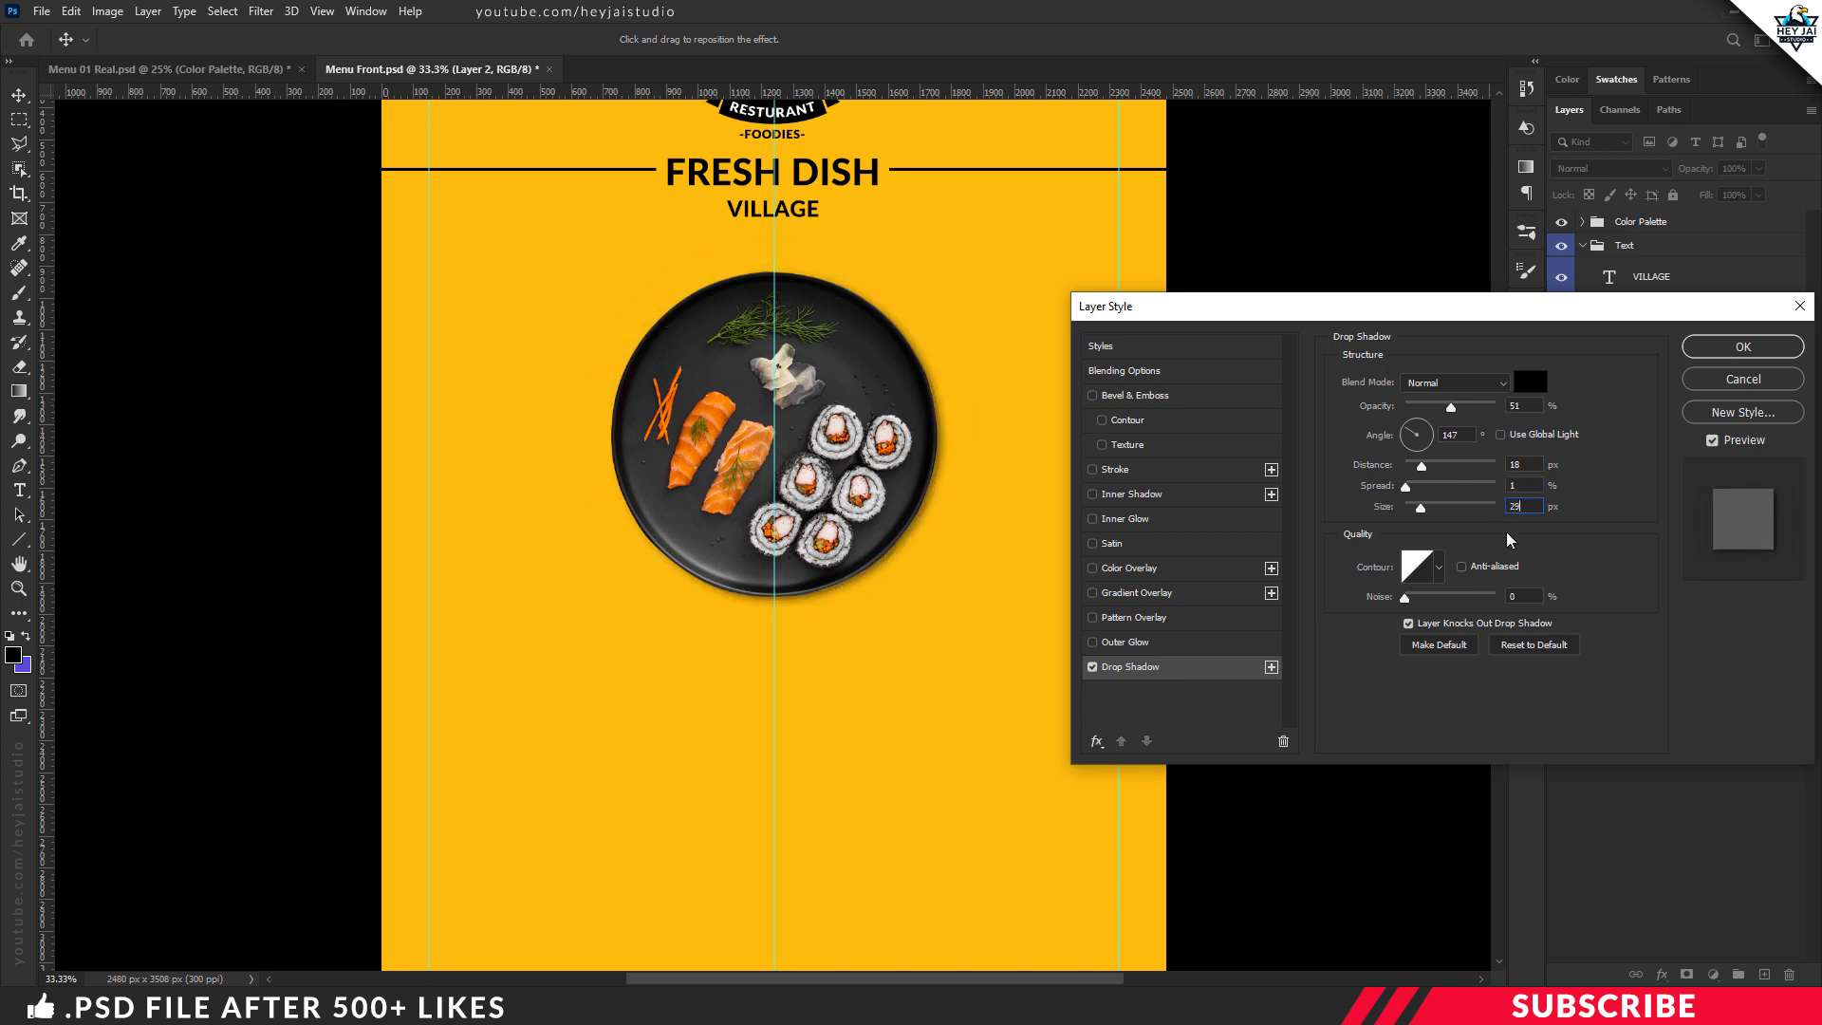
key("Return")
left_click(1092, 667)
left_click(1701, 351)
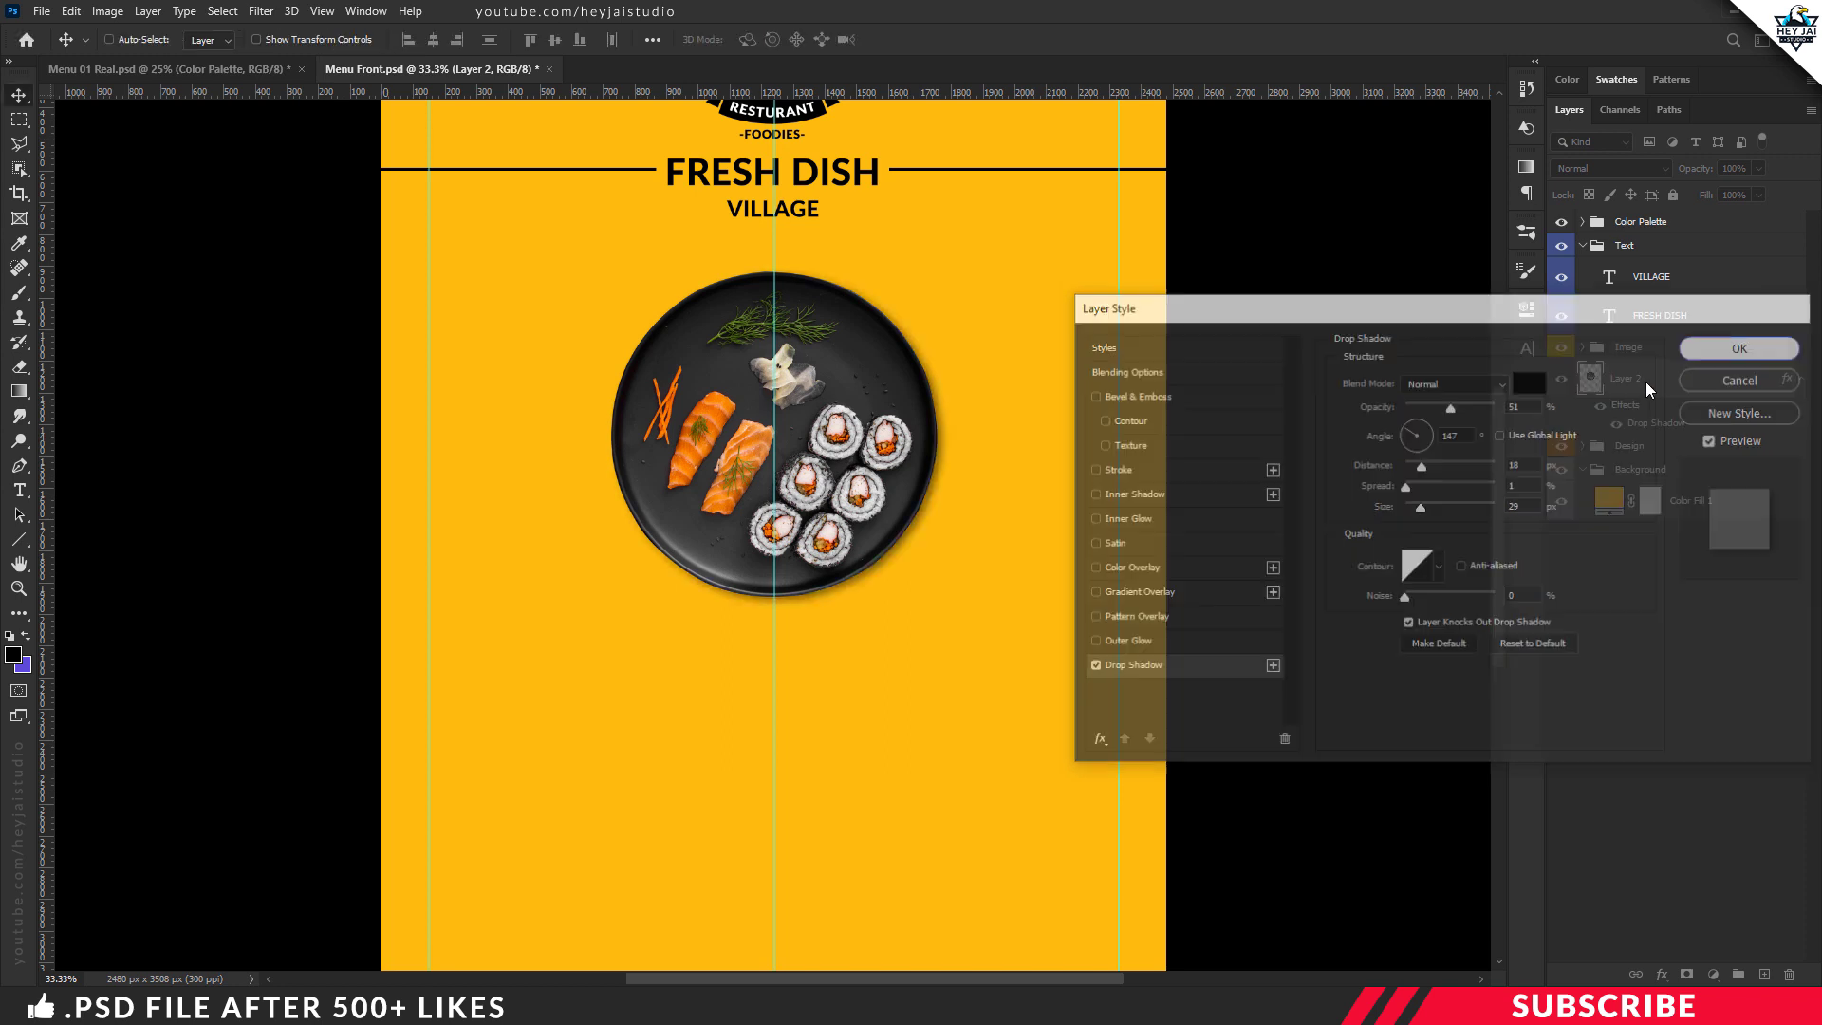
key("ctrl+minus")
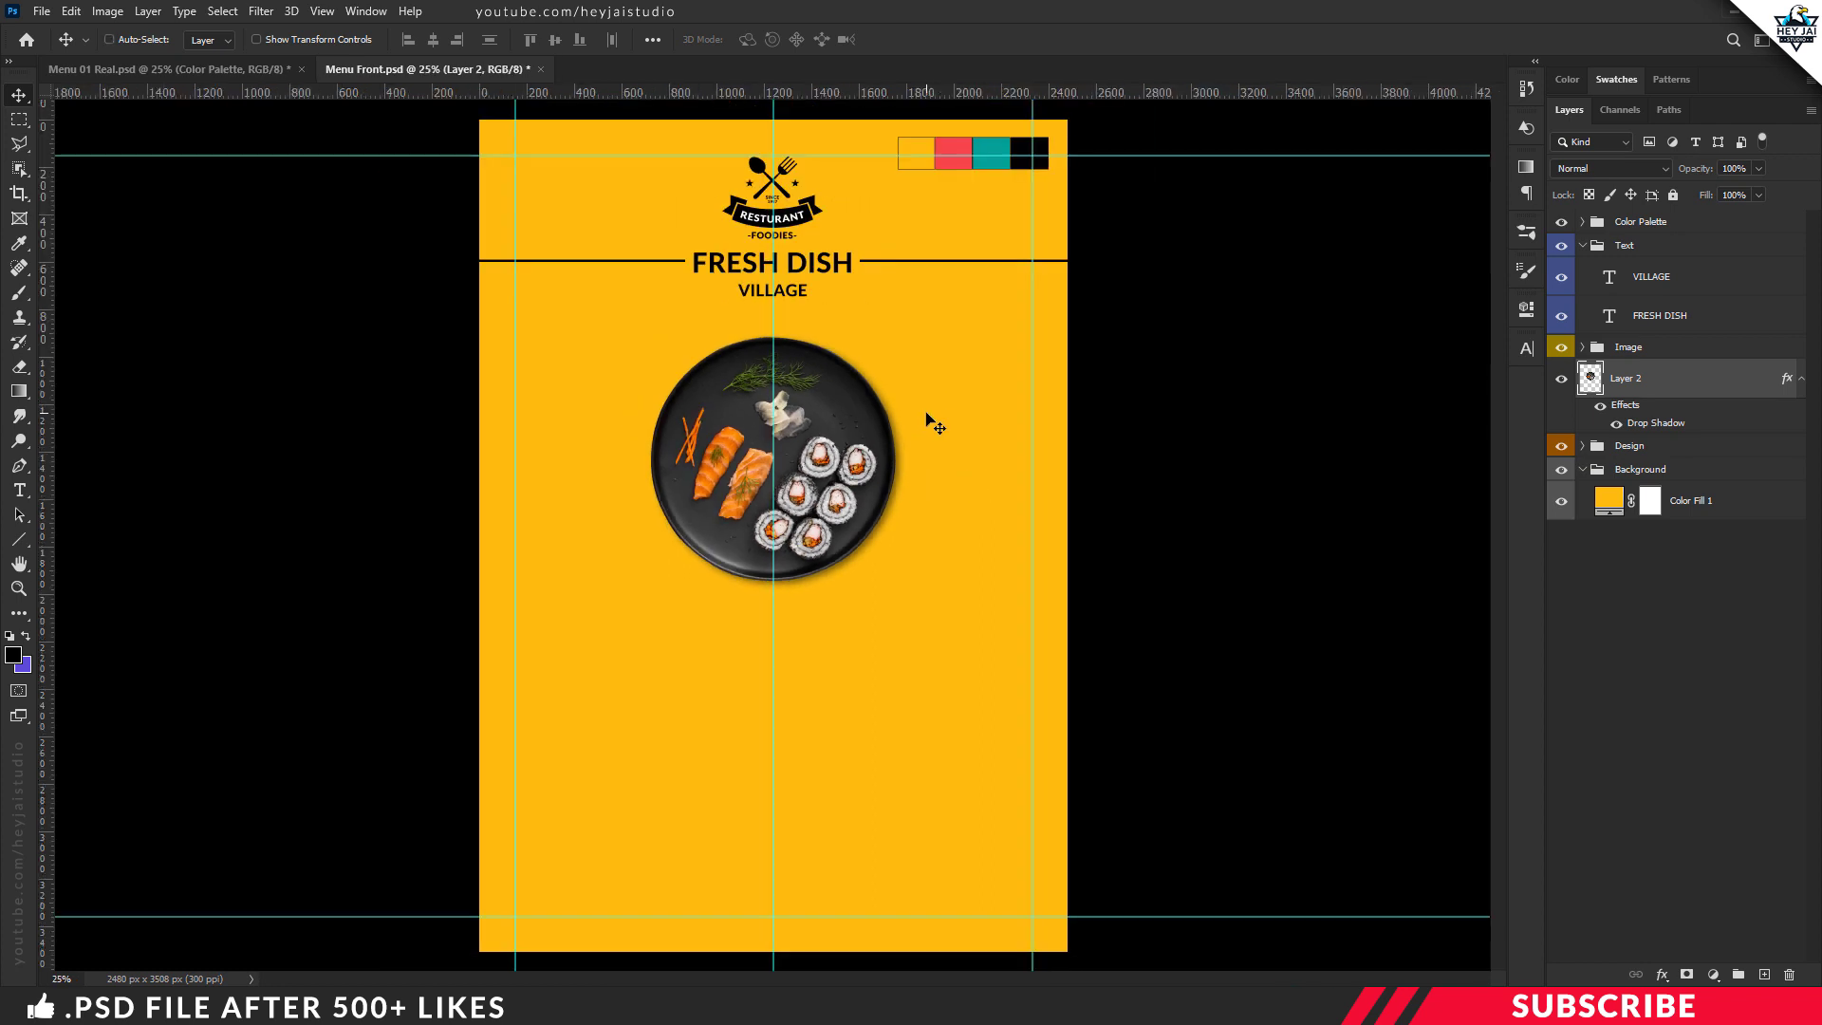
Place Dish-2's salmon nigiri plate into Menu Front, scaled smaller at the large plate's upper right.
key("alt+Tab")
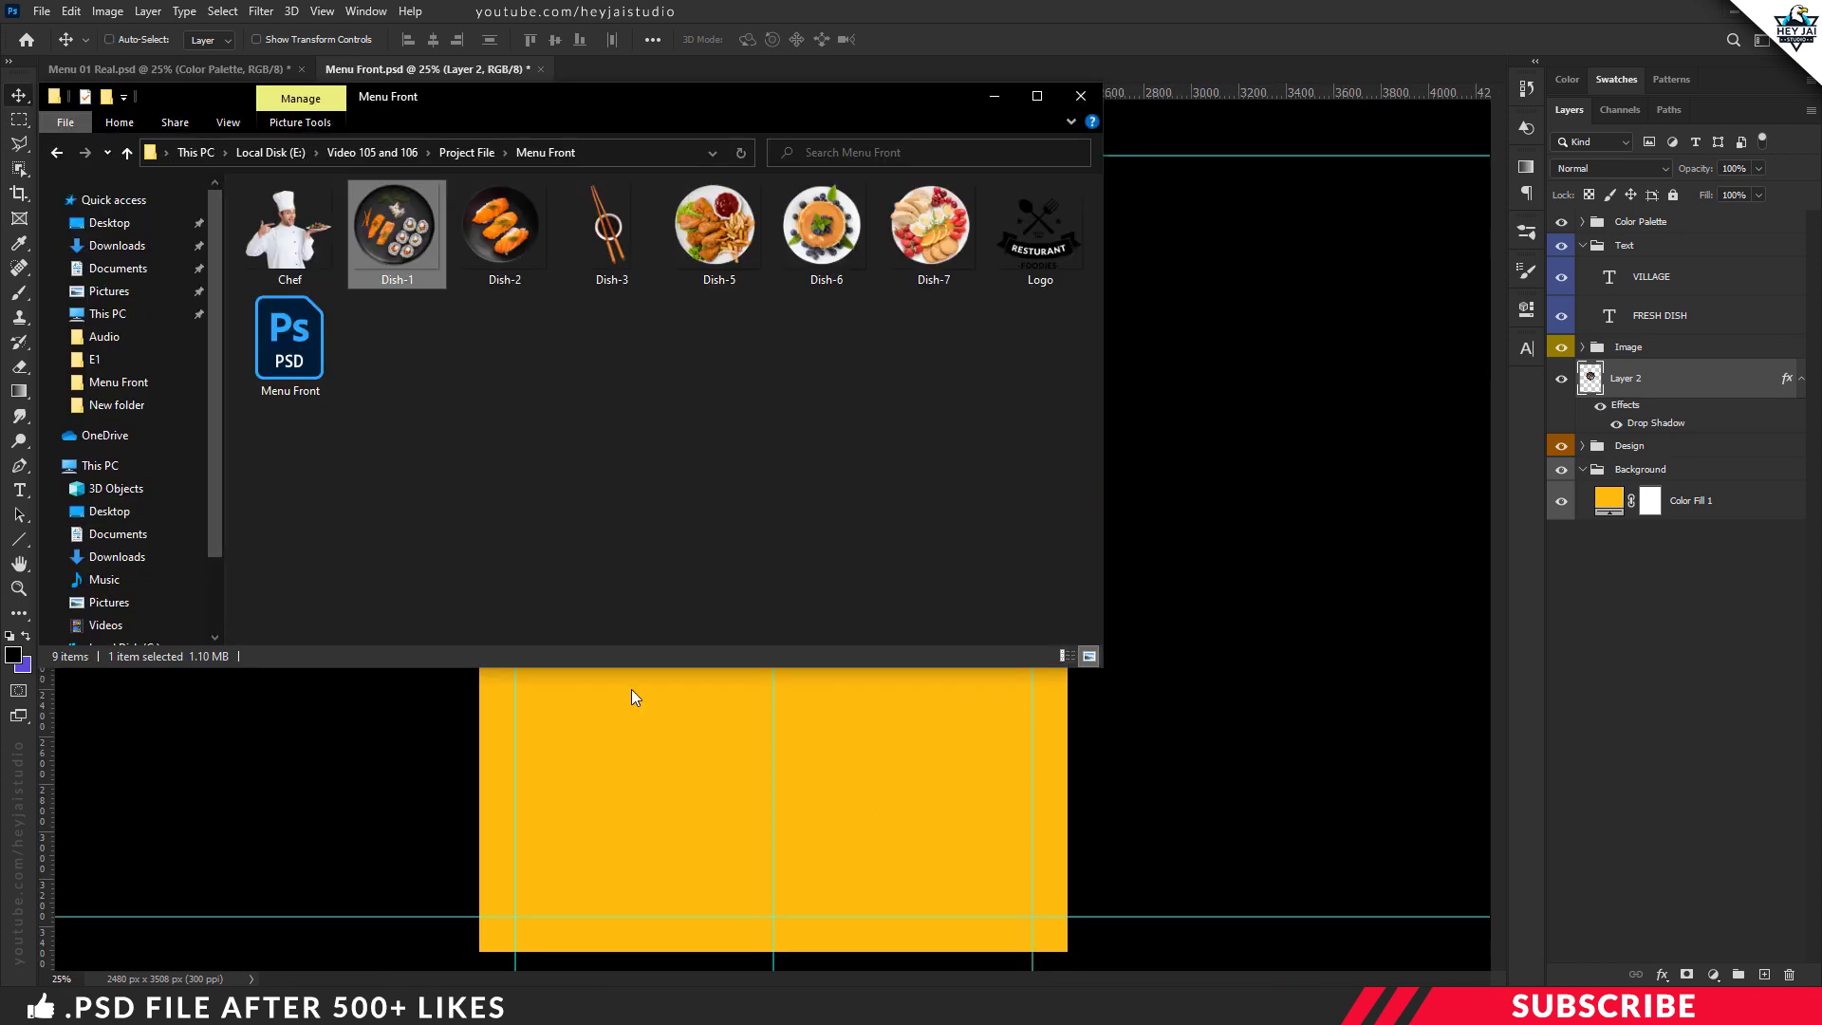
left_click(663, 526)
right_click(510, 259)
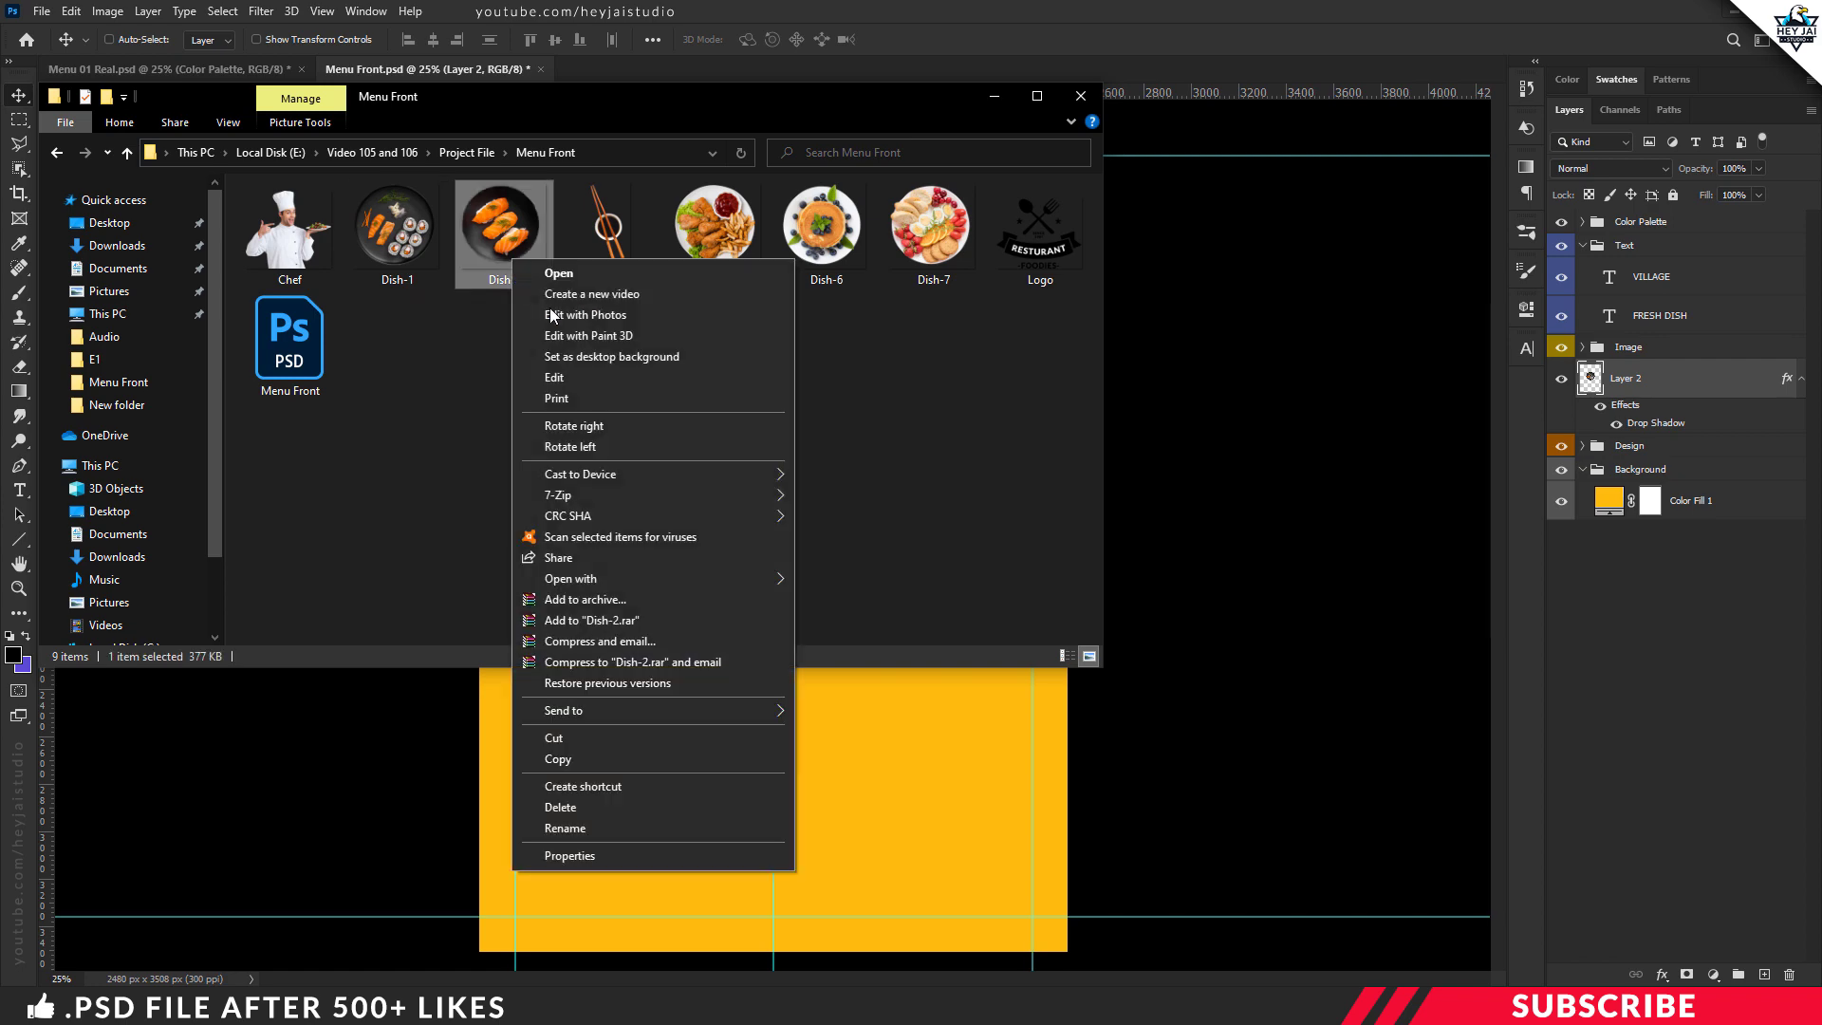
left_click(844, 580)
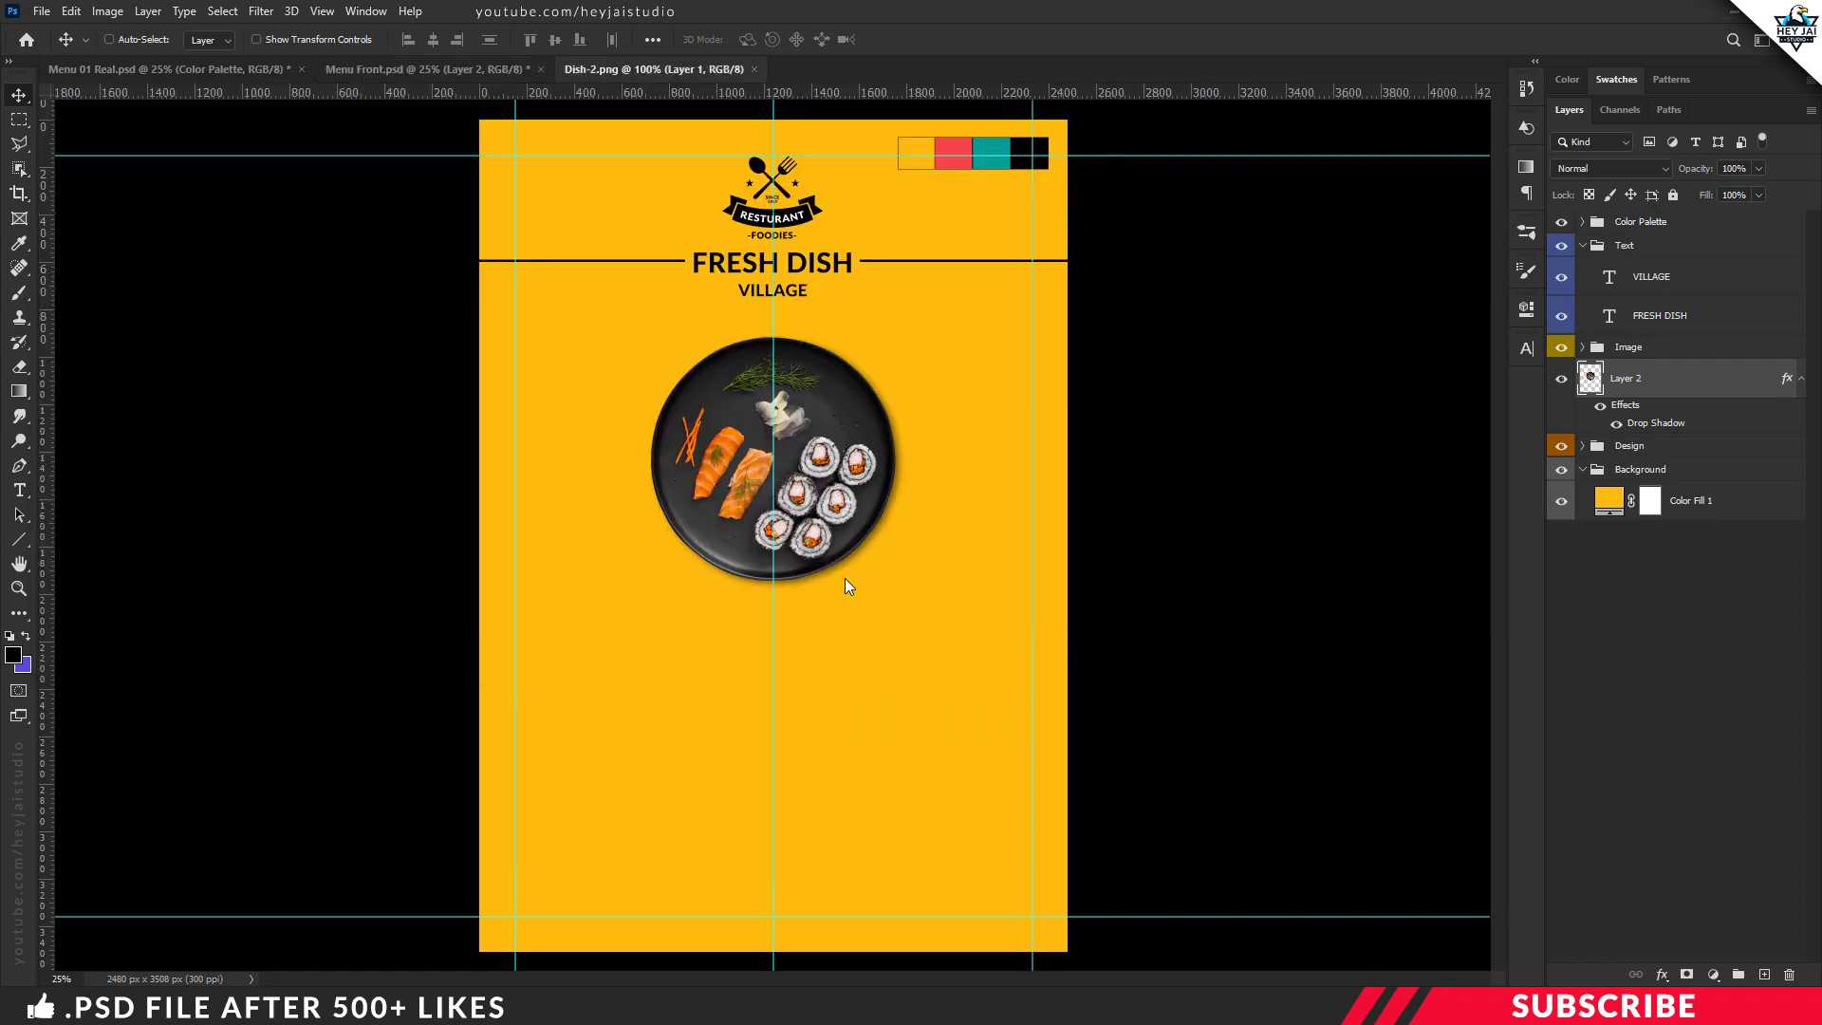
left_click_drag(665, 69, 622, 138)
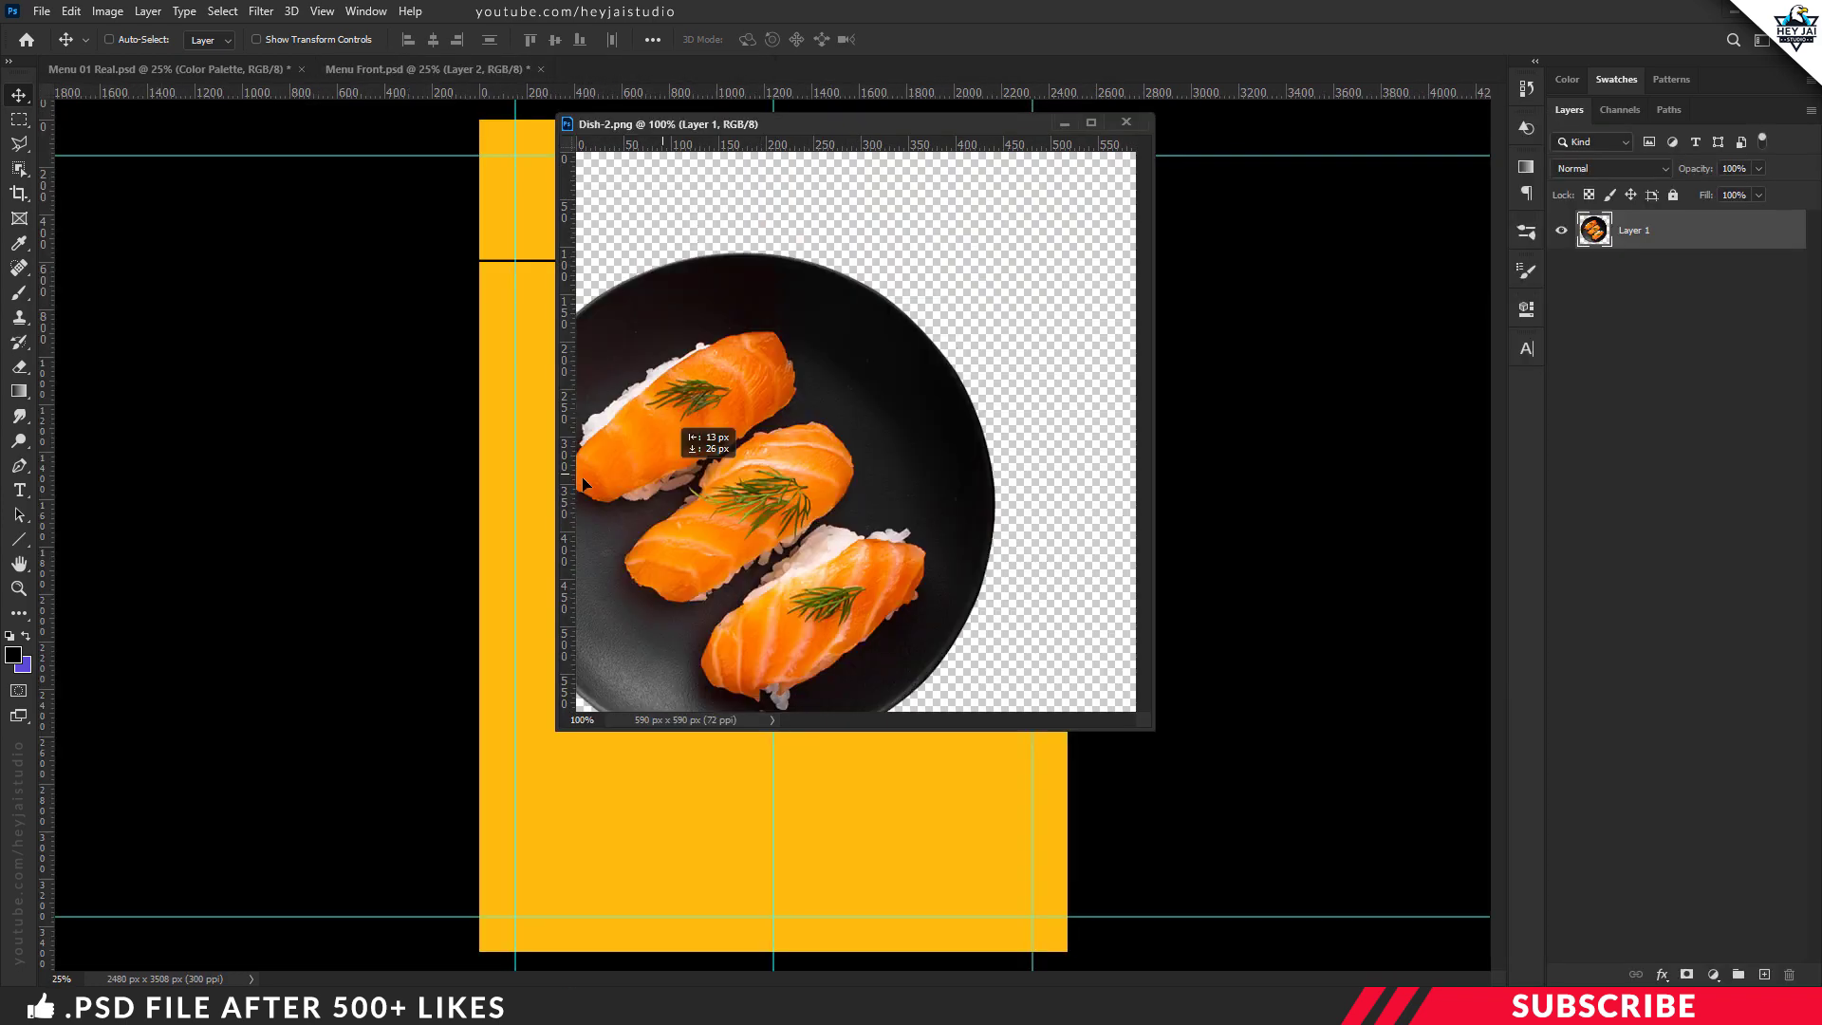
left_click_drag(759, 389, 524, 459)
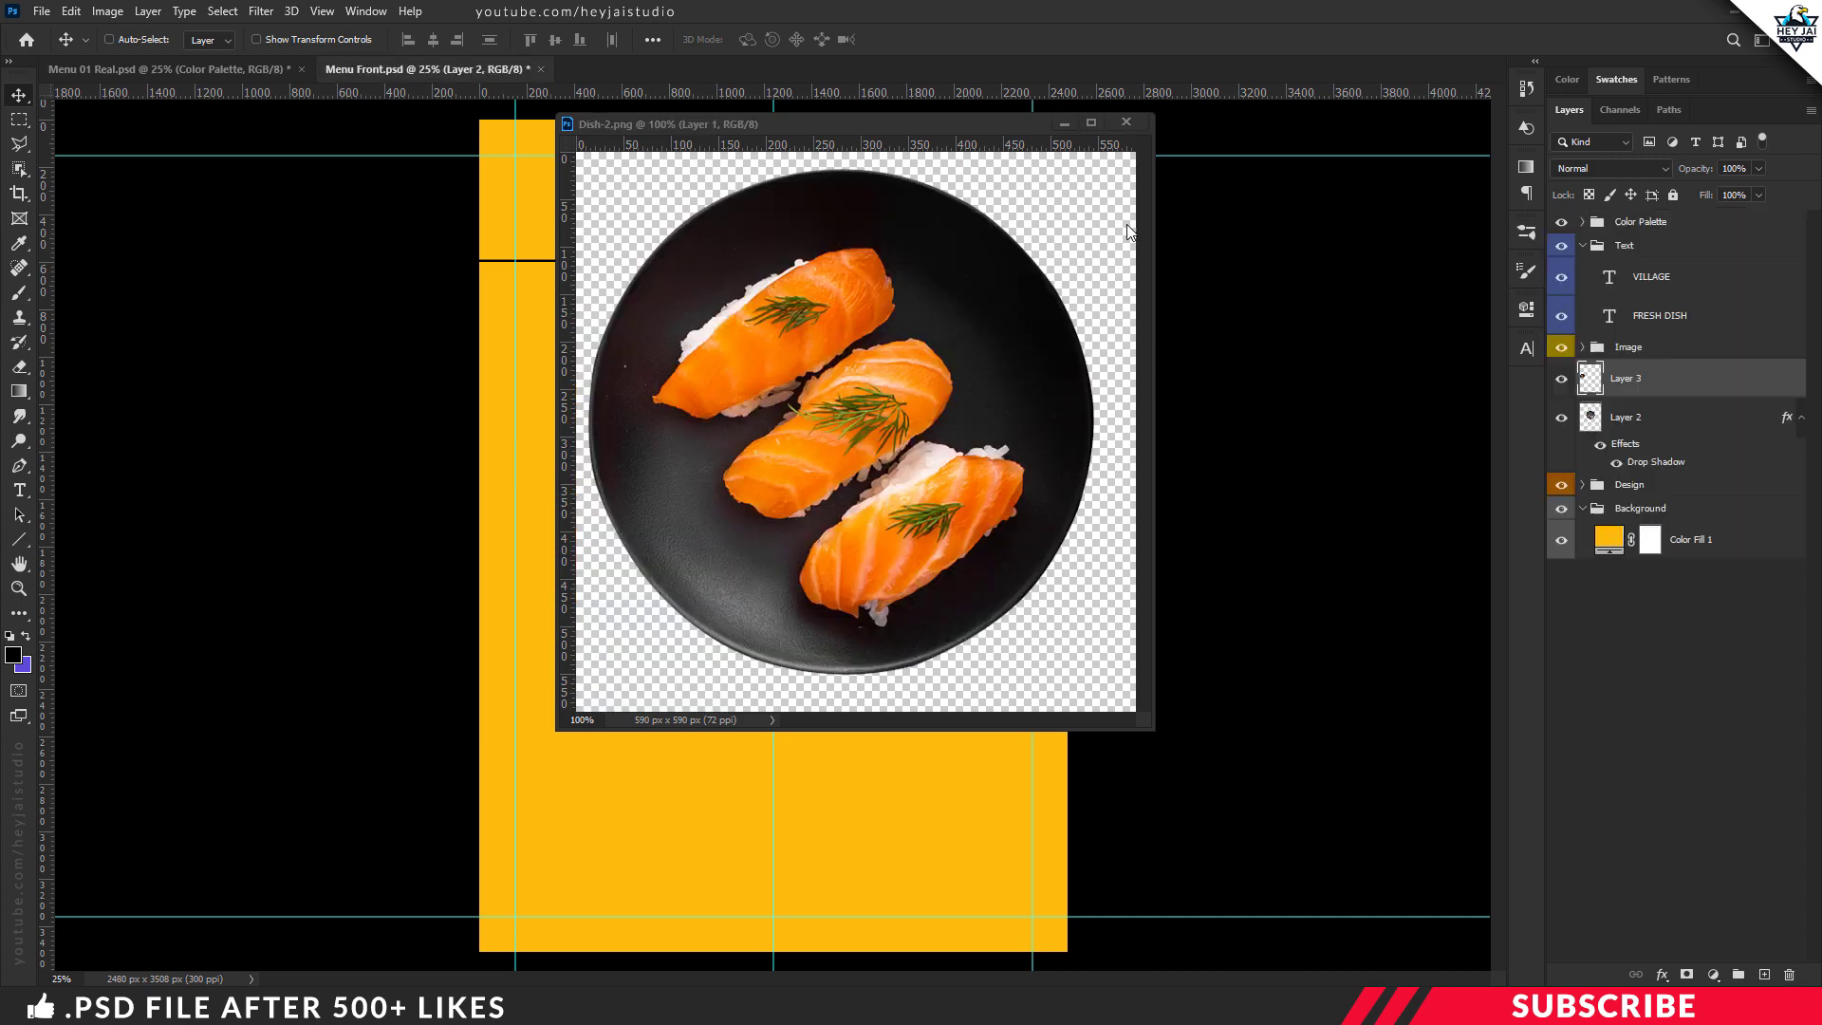
left_click(1127, 123)
left_click_drag(572, 472, 983, 411)
key("ctrl")
key("ctrl+t")
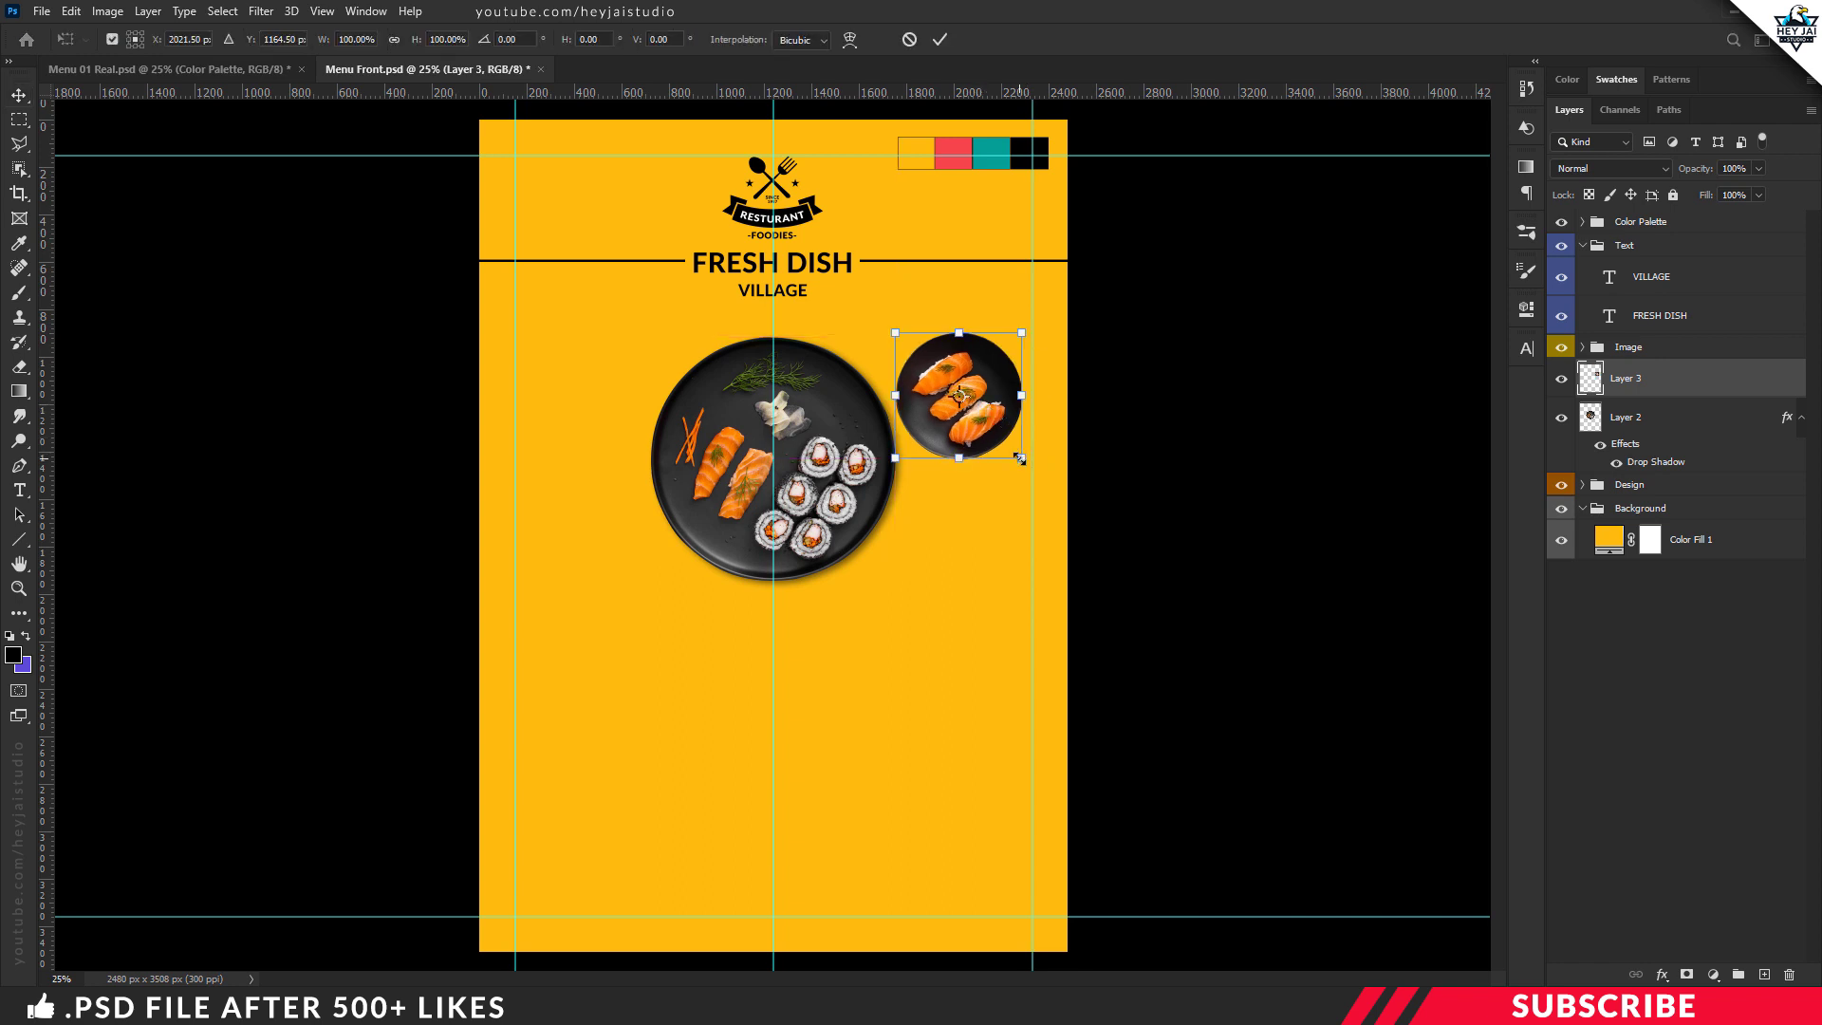
key("Return")
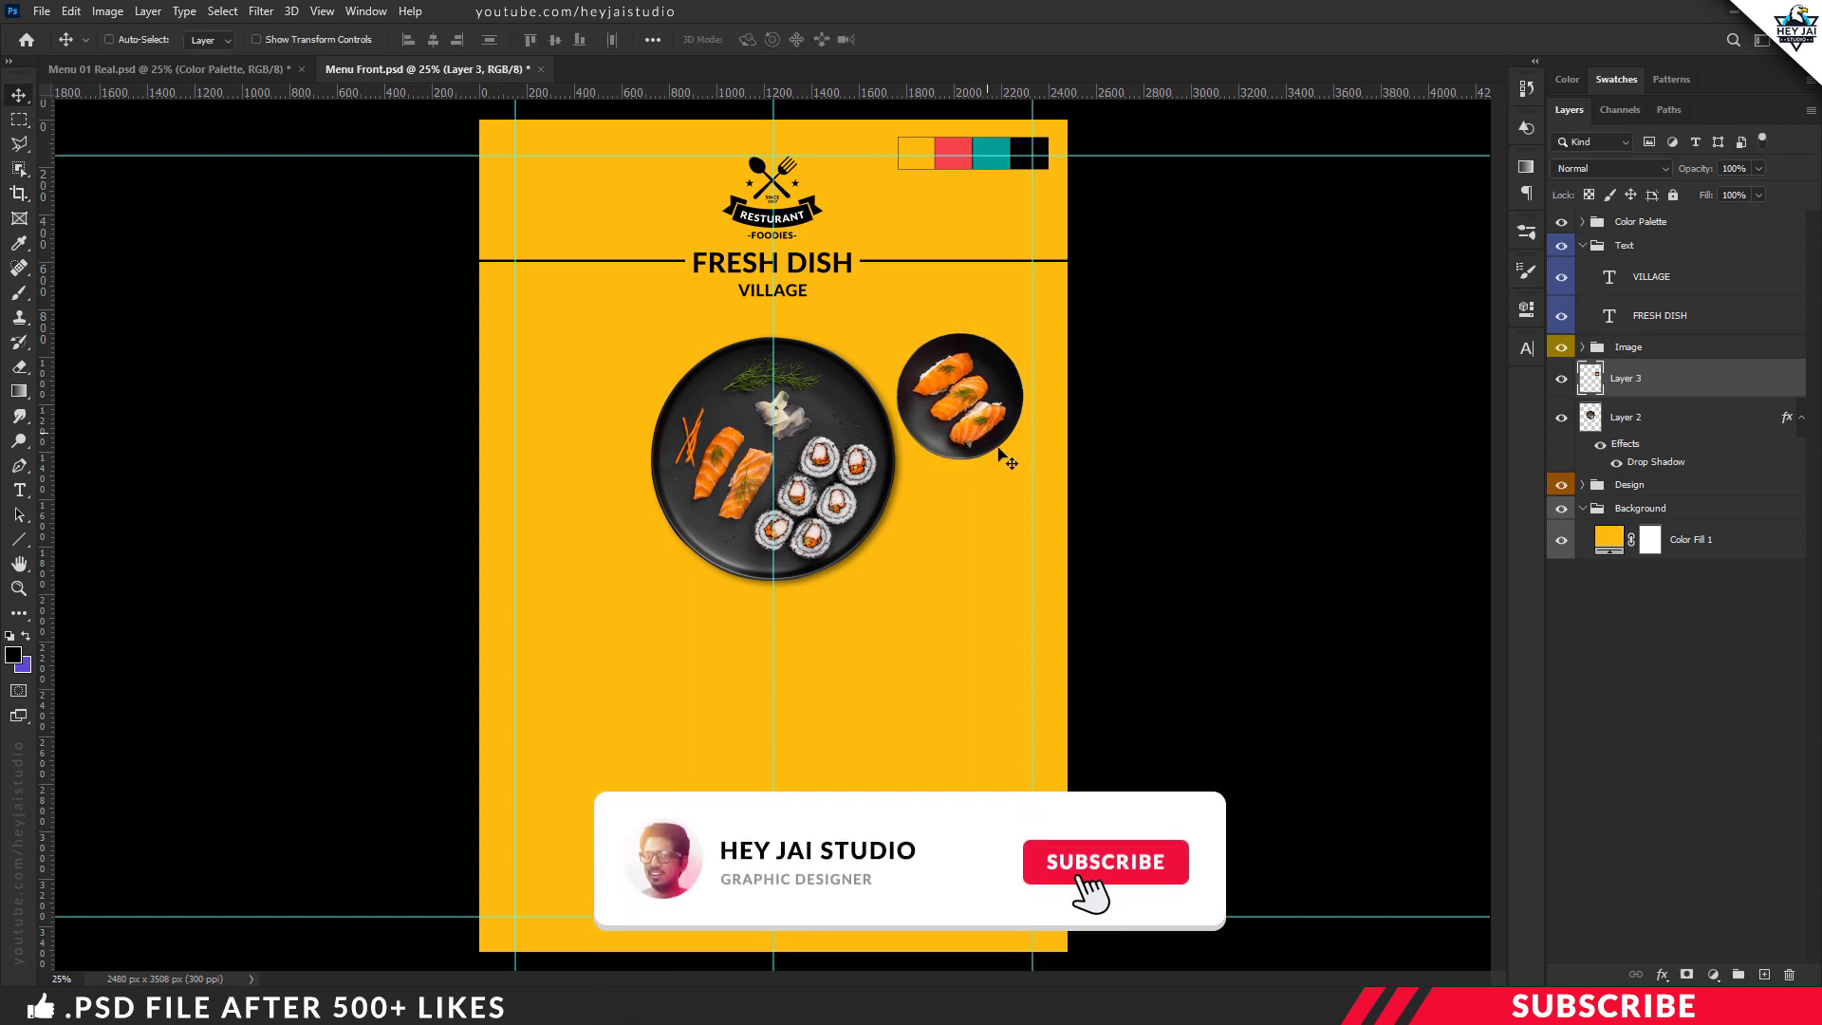
Copy the drop shadow layer style from Layer 2 and paste it onto Layer 3.
left_click(1602, 427)
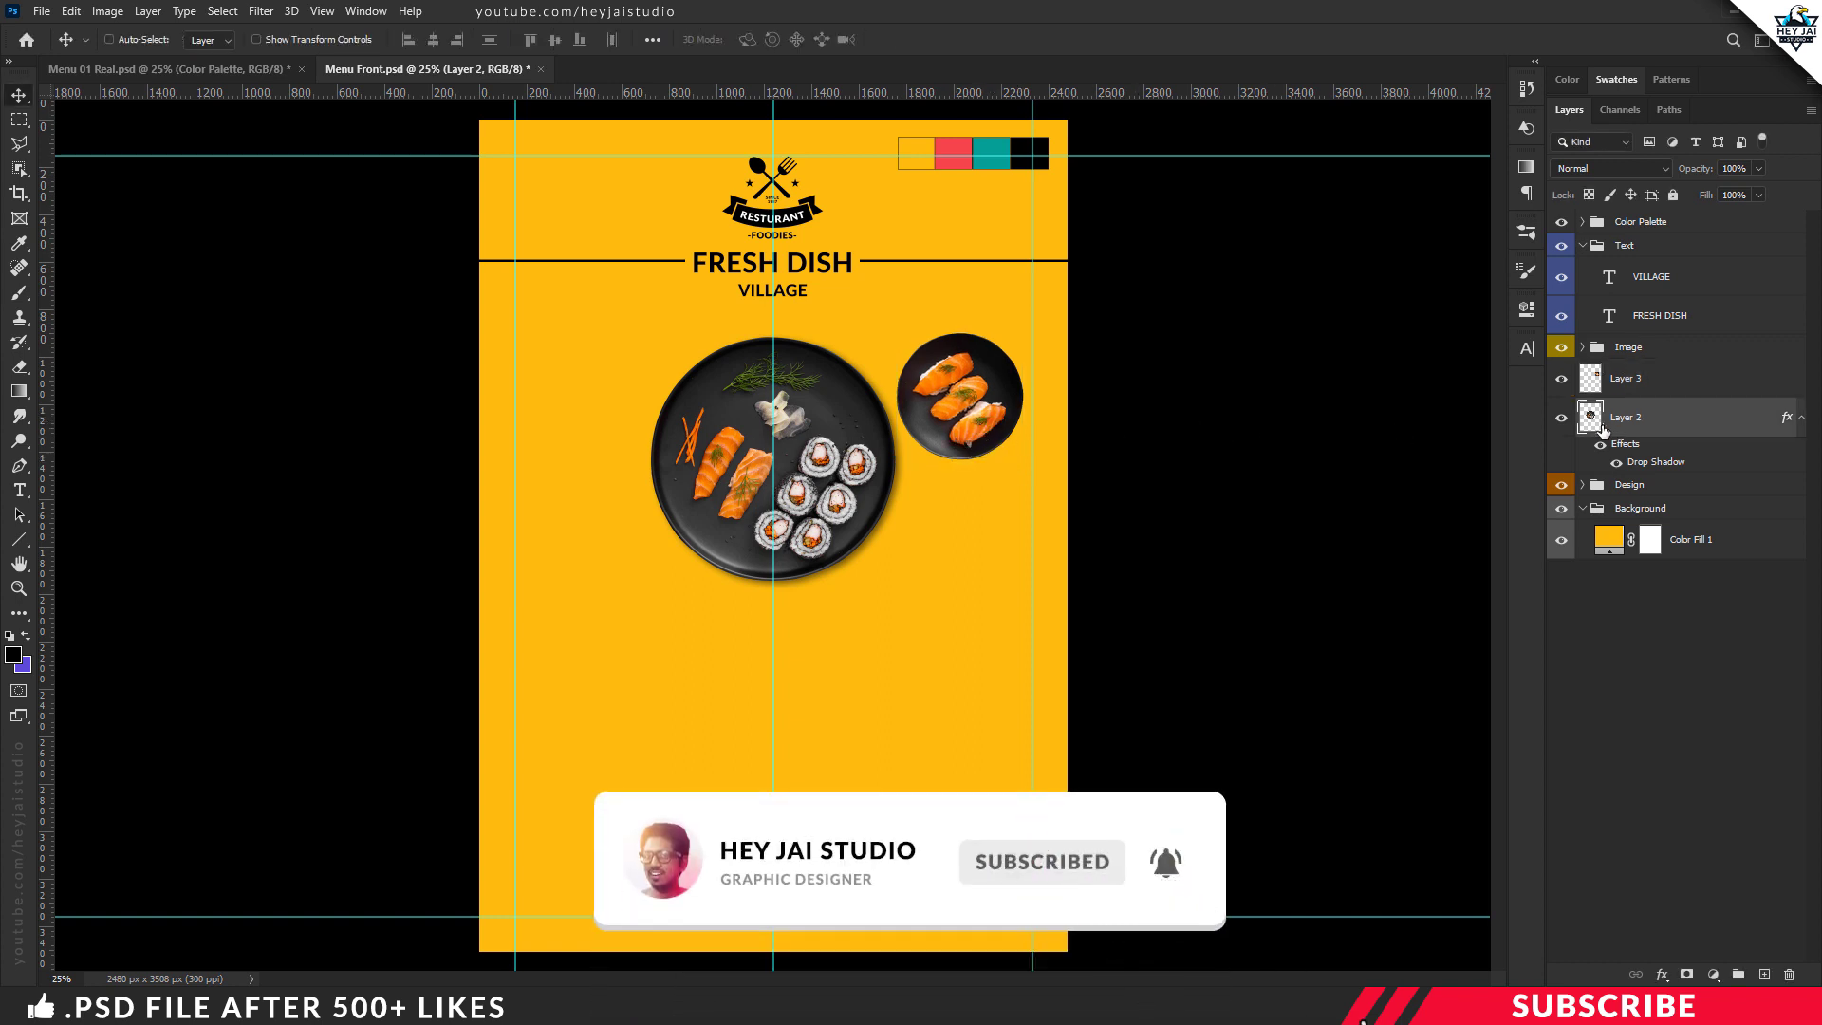
right_click(1636, 432)
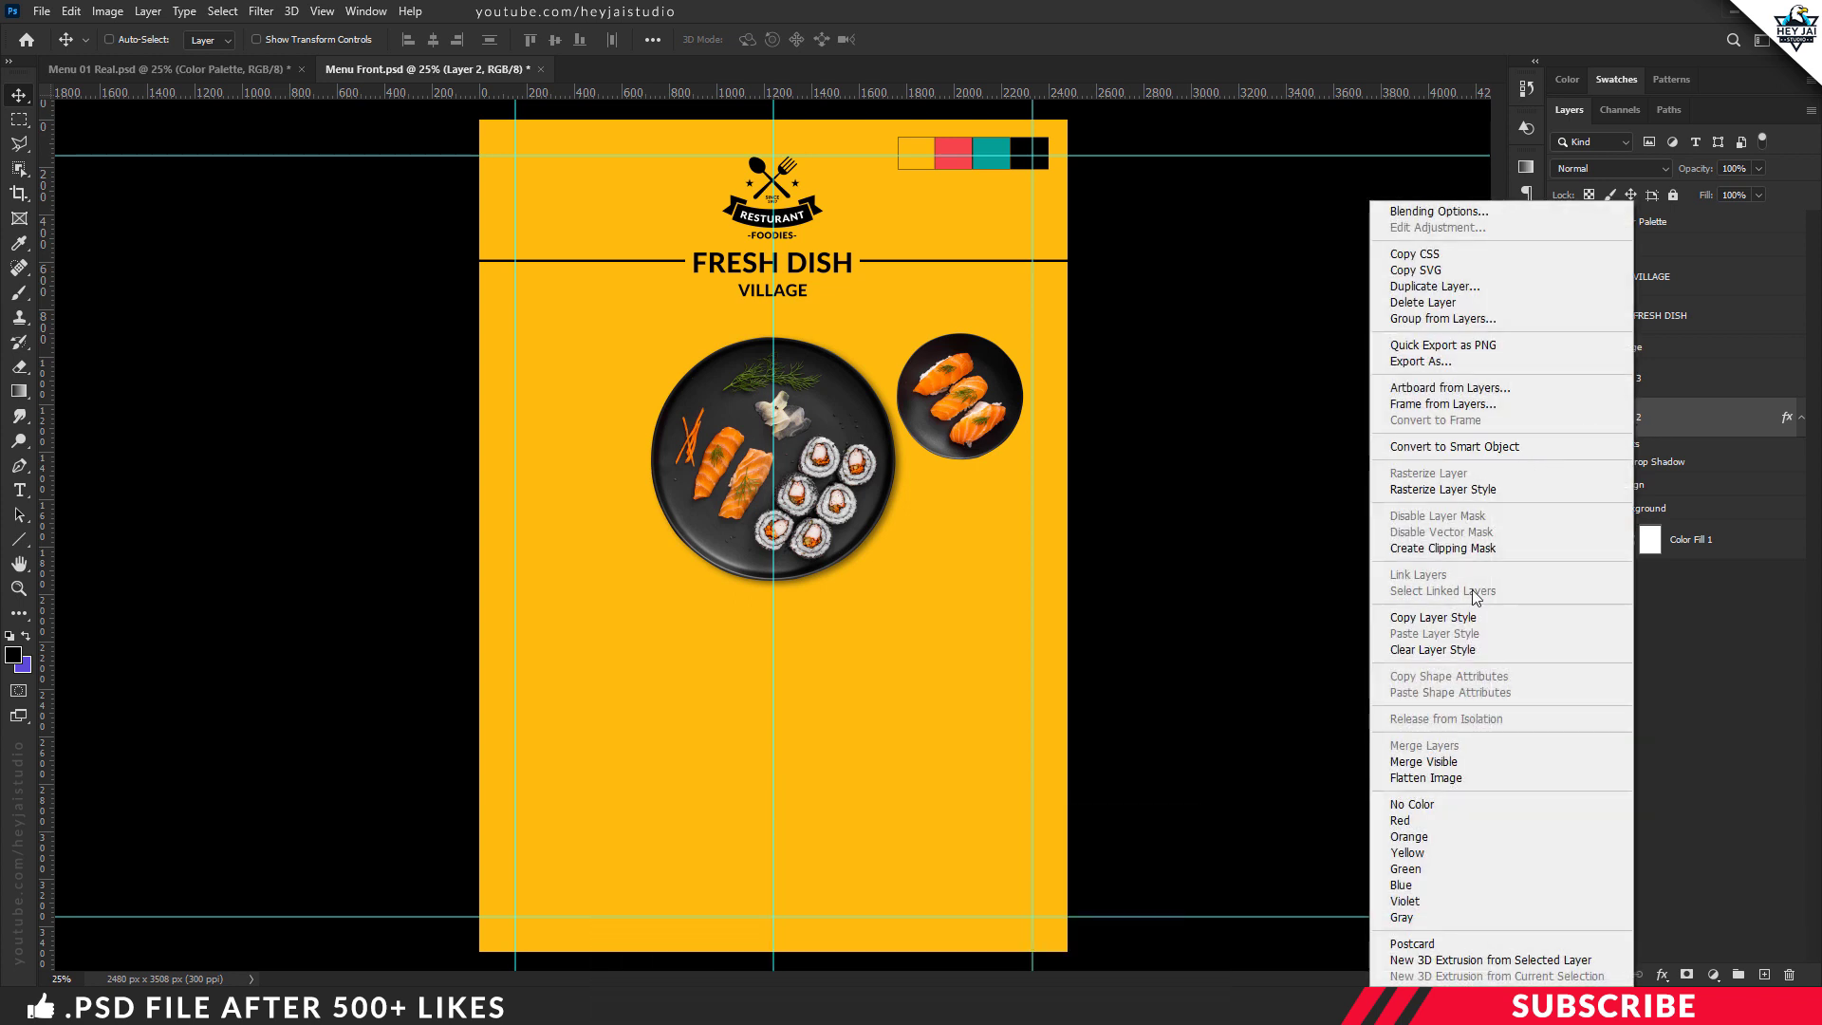
left_click(1433, 618)
left_click(1613, 382)
right_click(1623, 384)
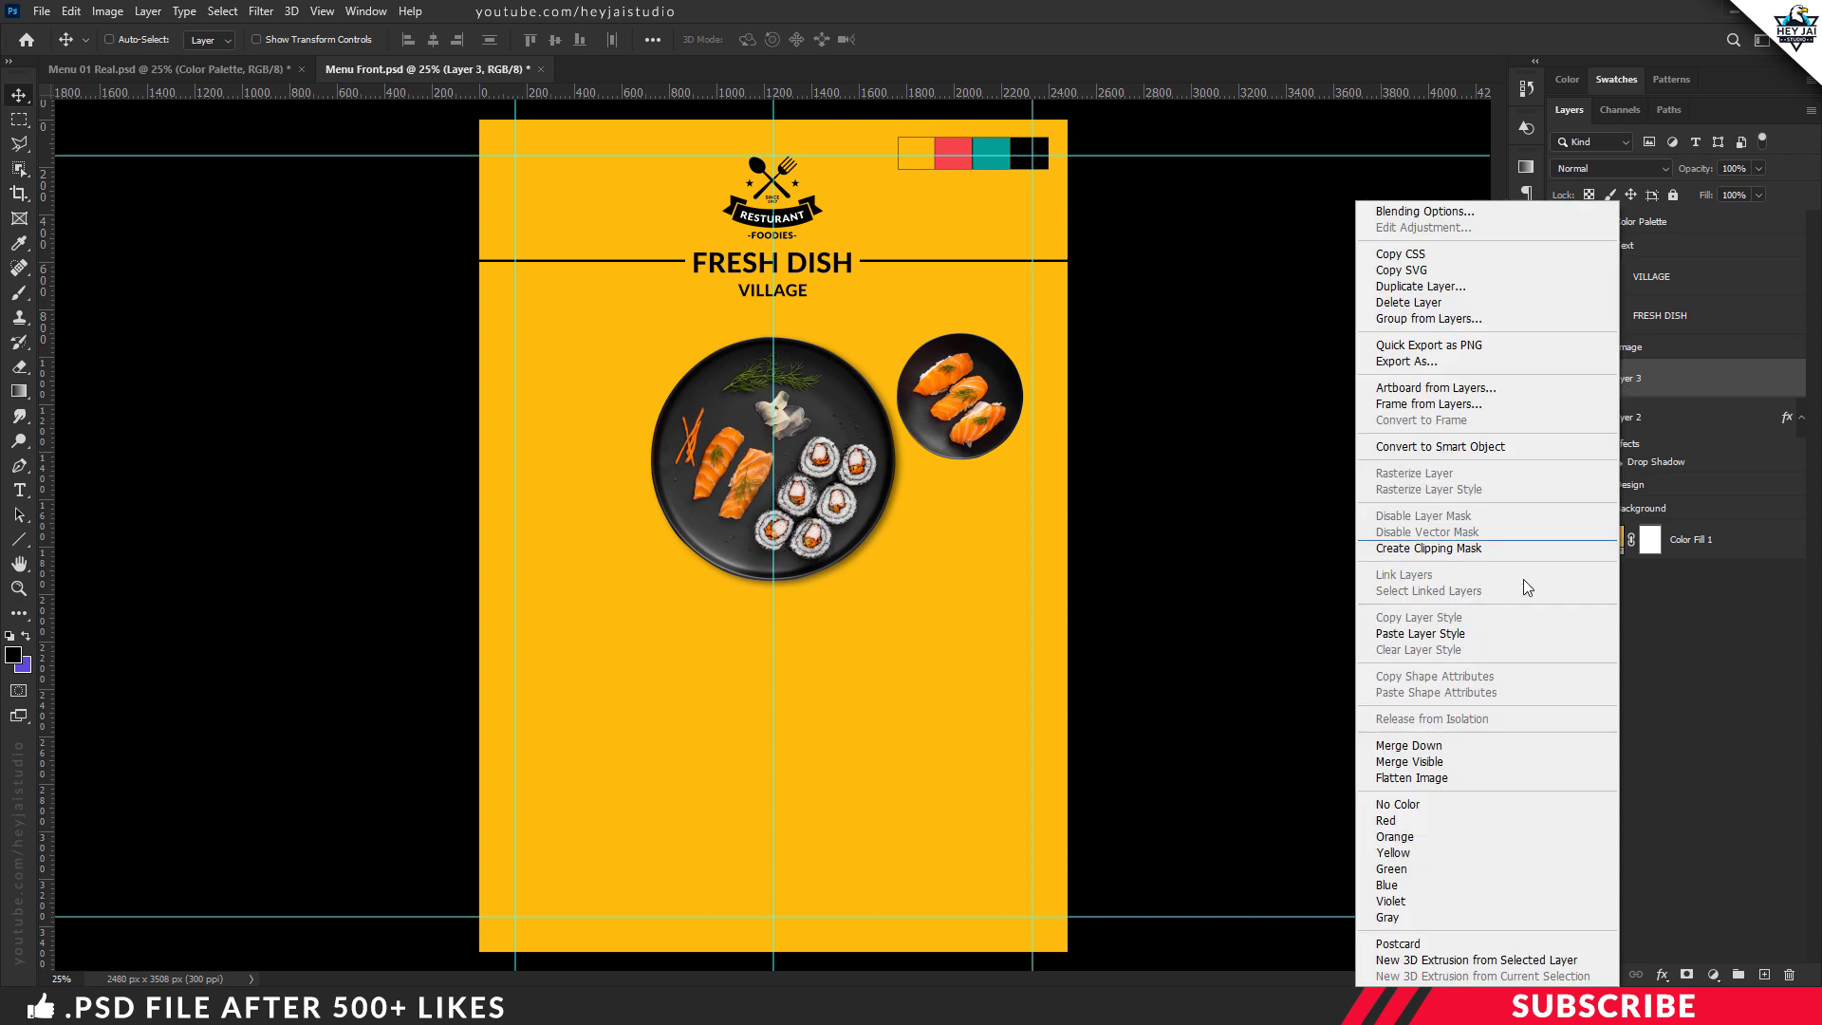
left_click(1461, 631)
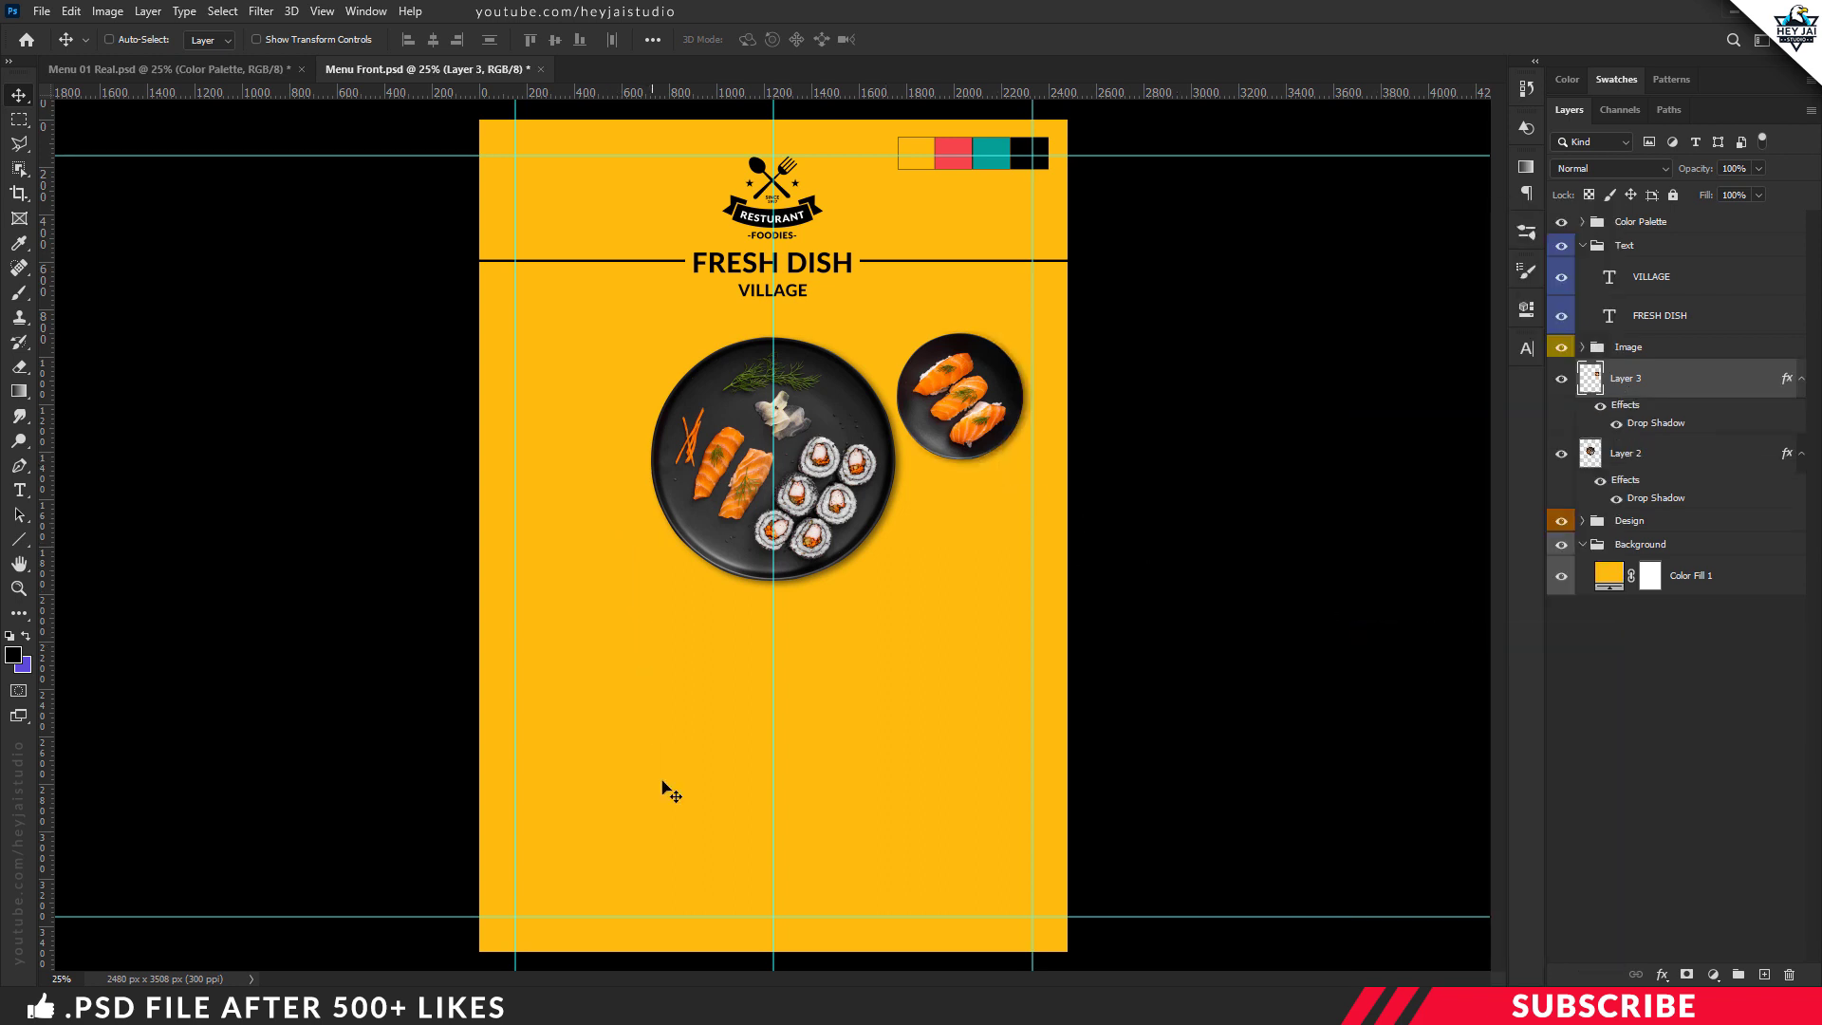
key("alt+Tab")
Place Dish-3's chopsticks and soy-sauce bowl left of the large plate, nudged up slightly.
left_click(602, 259)
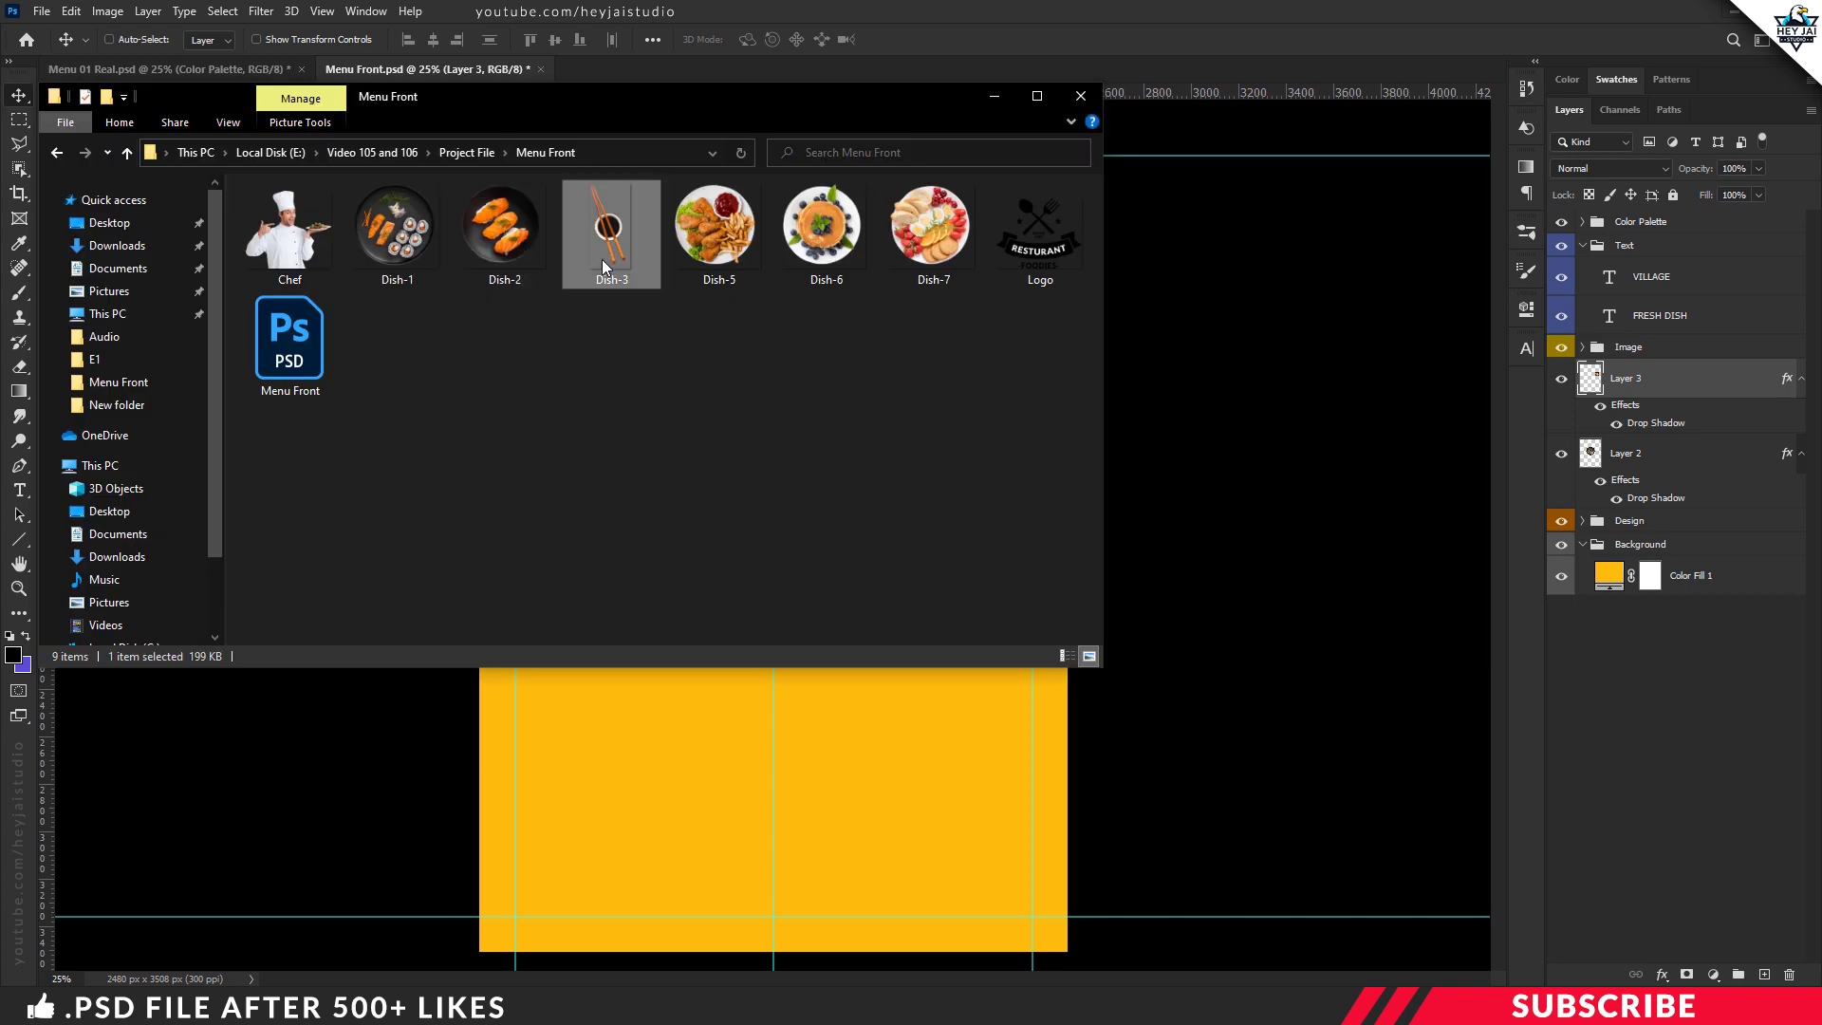
right_click(602, 259)
left_click(977, 588)
left_click_drag(648, 83, 641, 168)
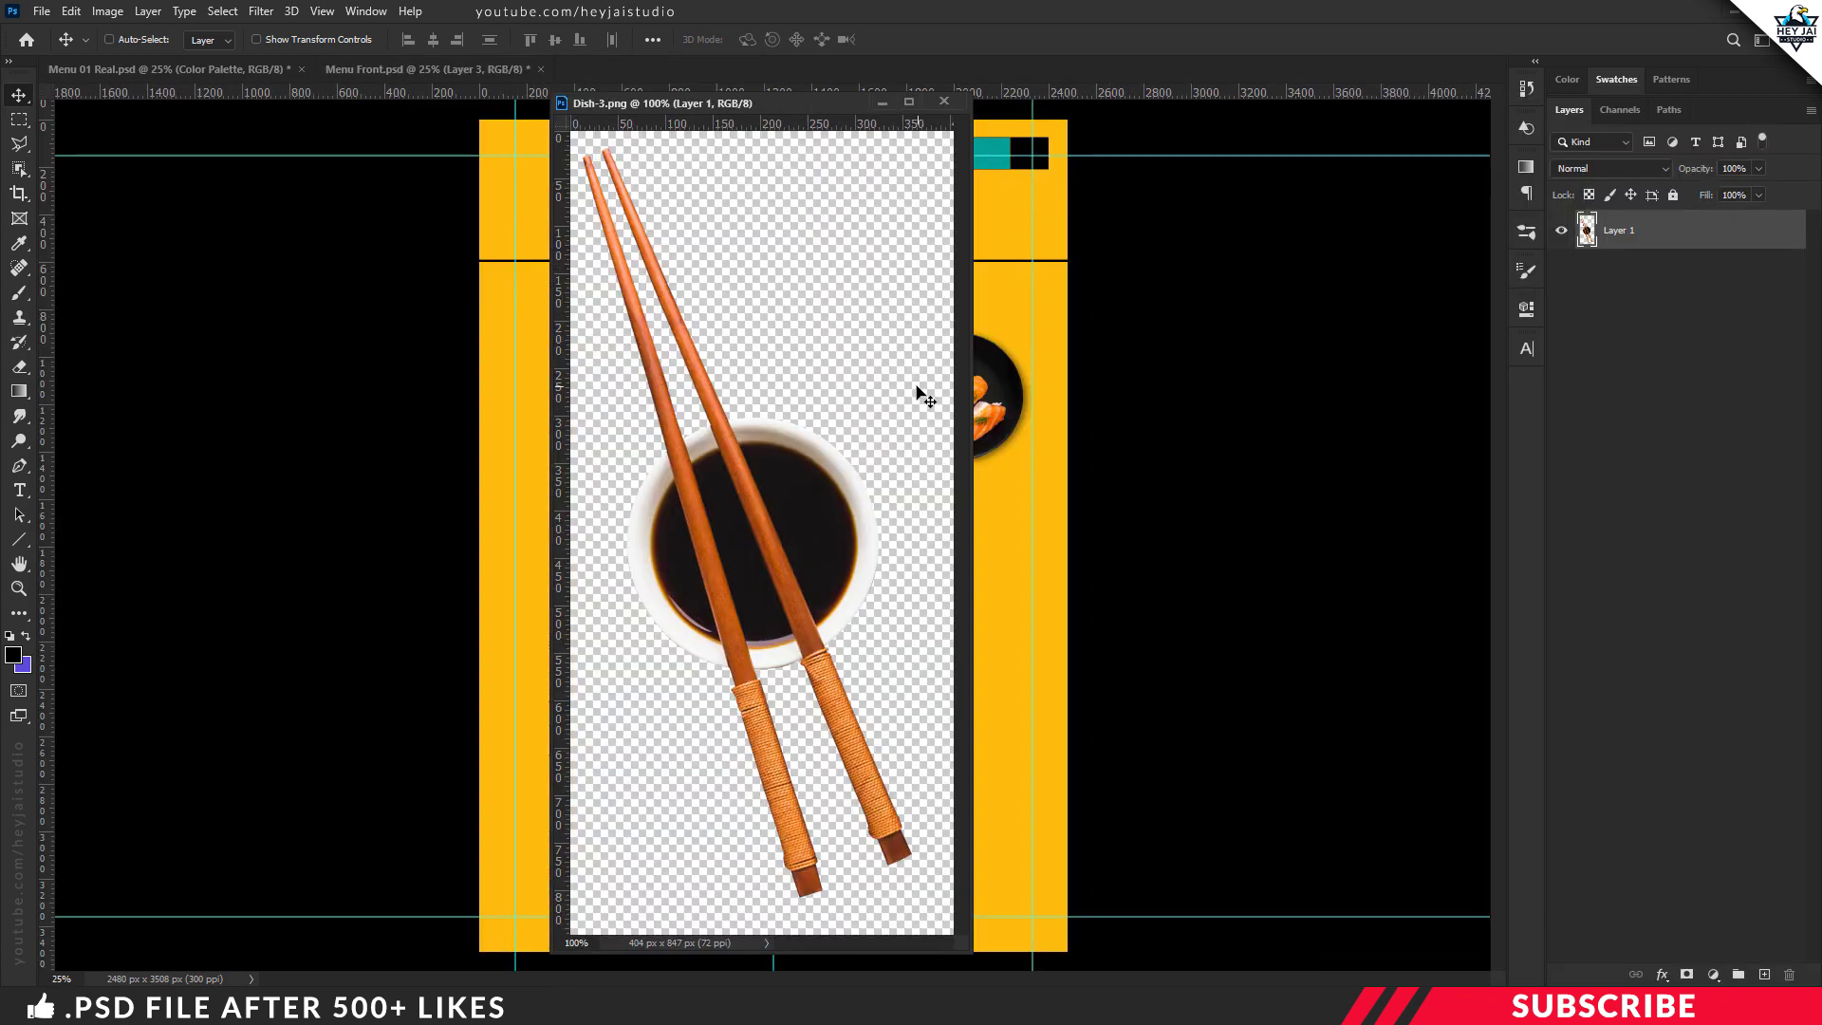
left_click_drag(915, 397, 544, 451)
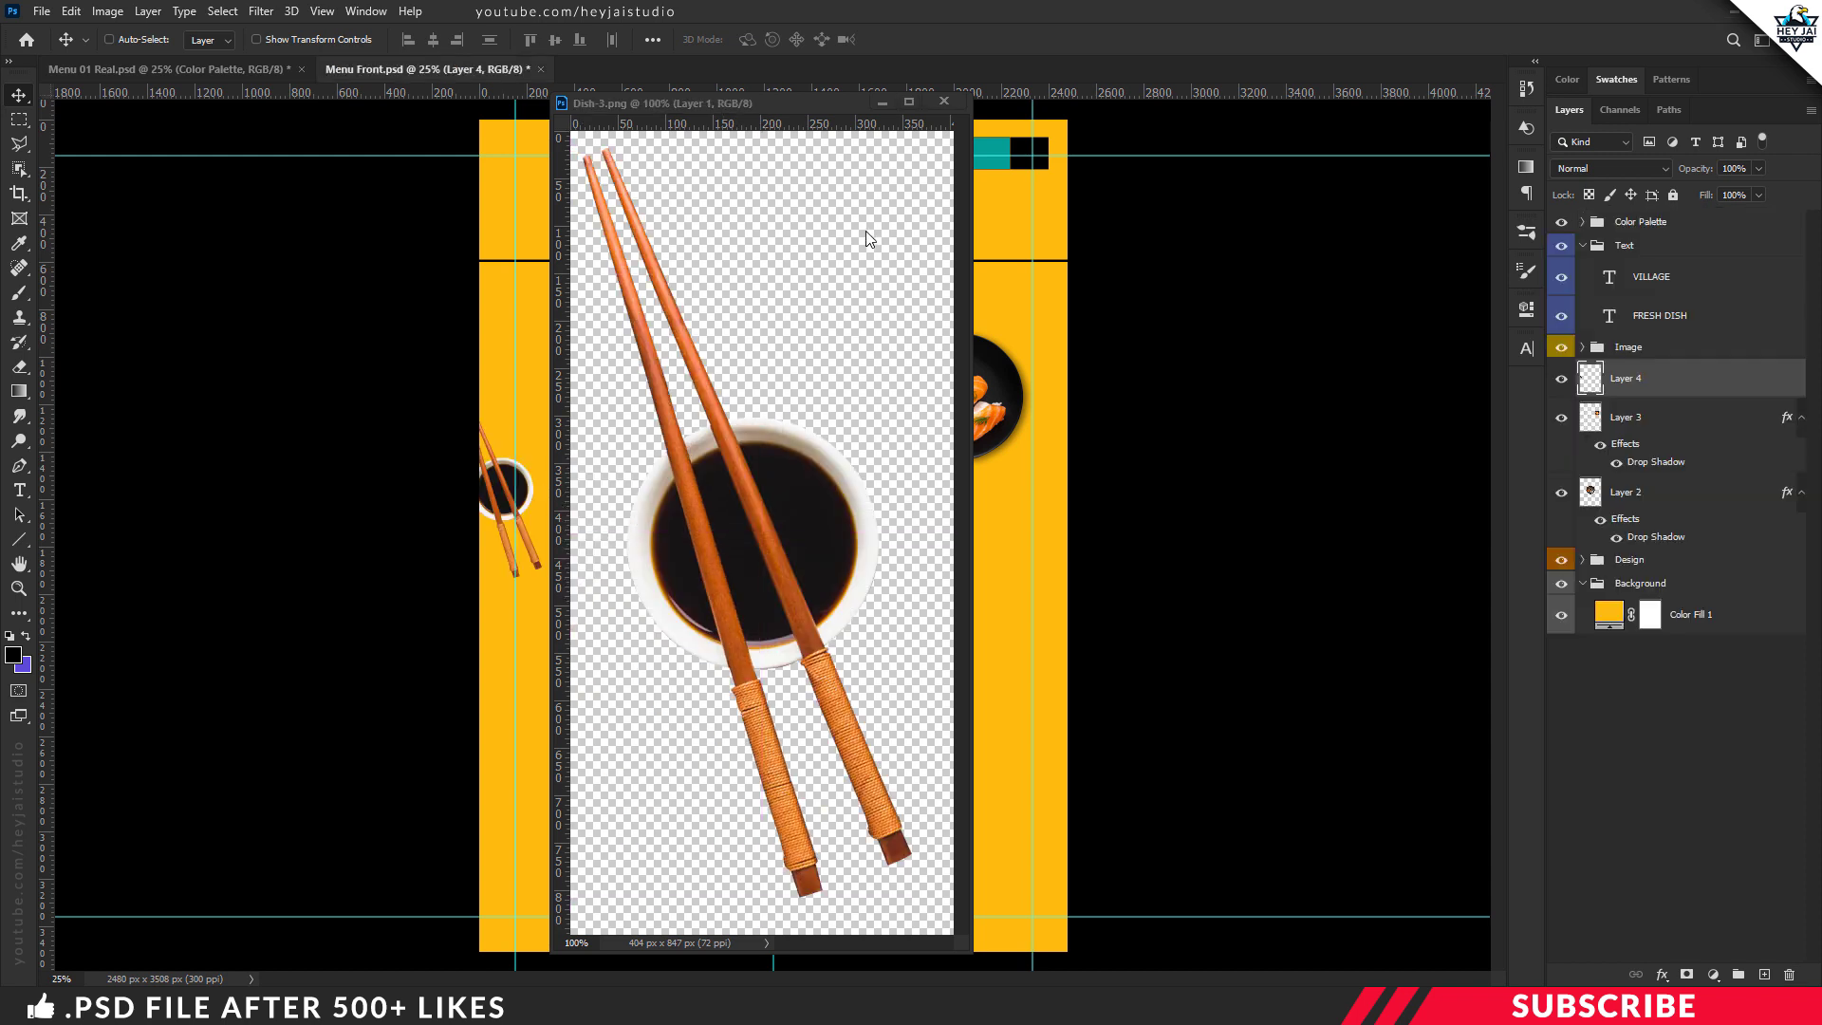
left_click(945, 100)
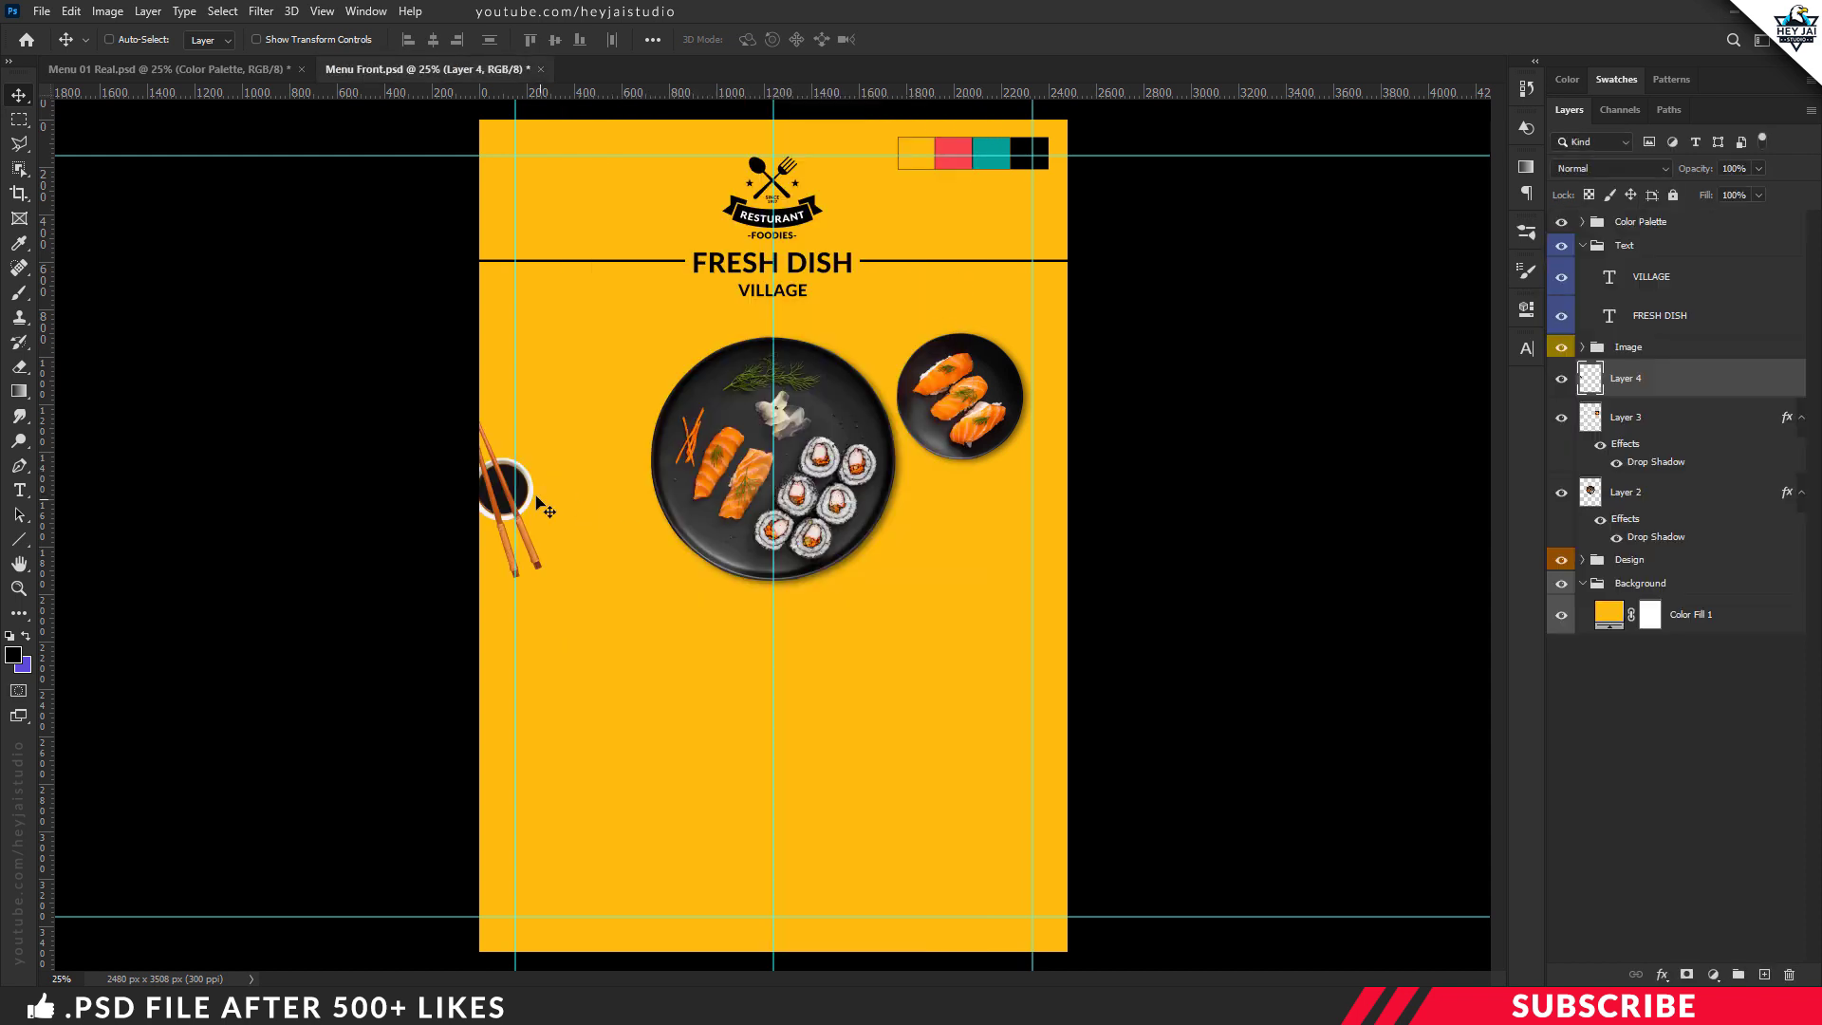
left_click_drag(532, 489, 621, 520)
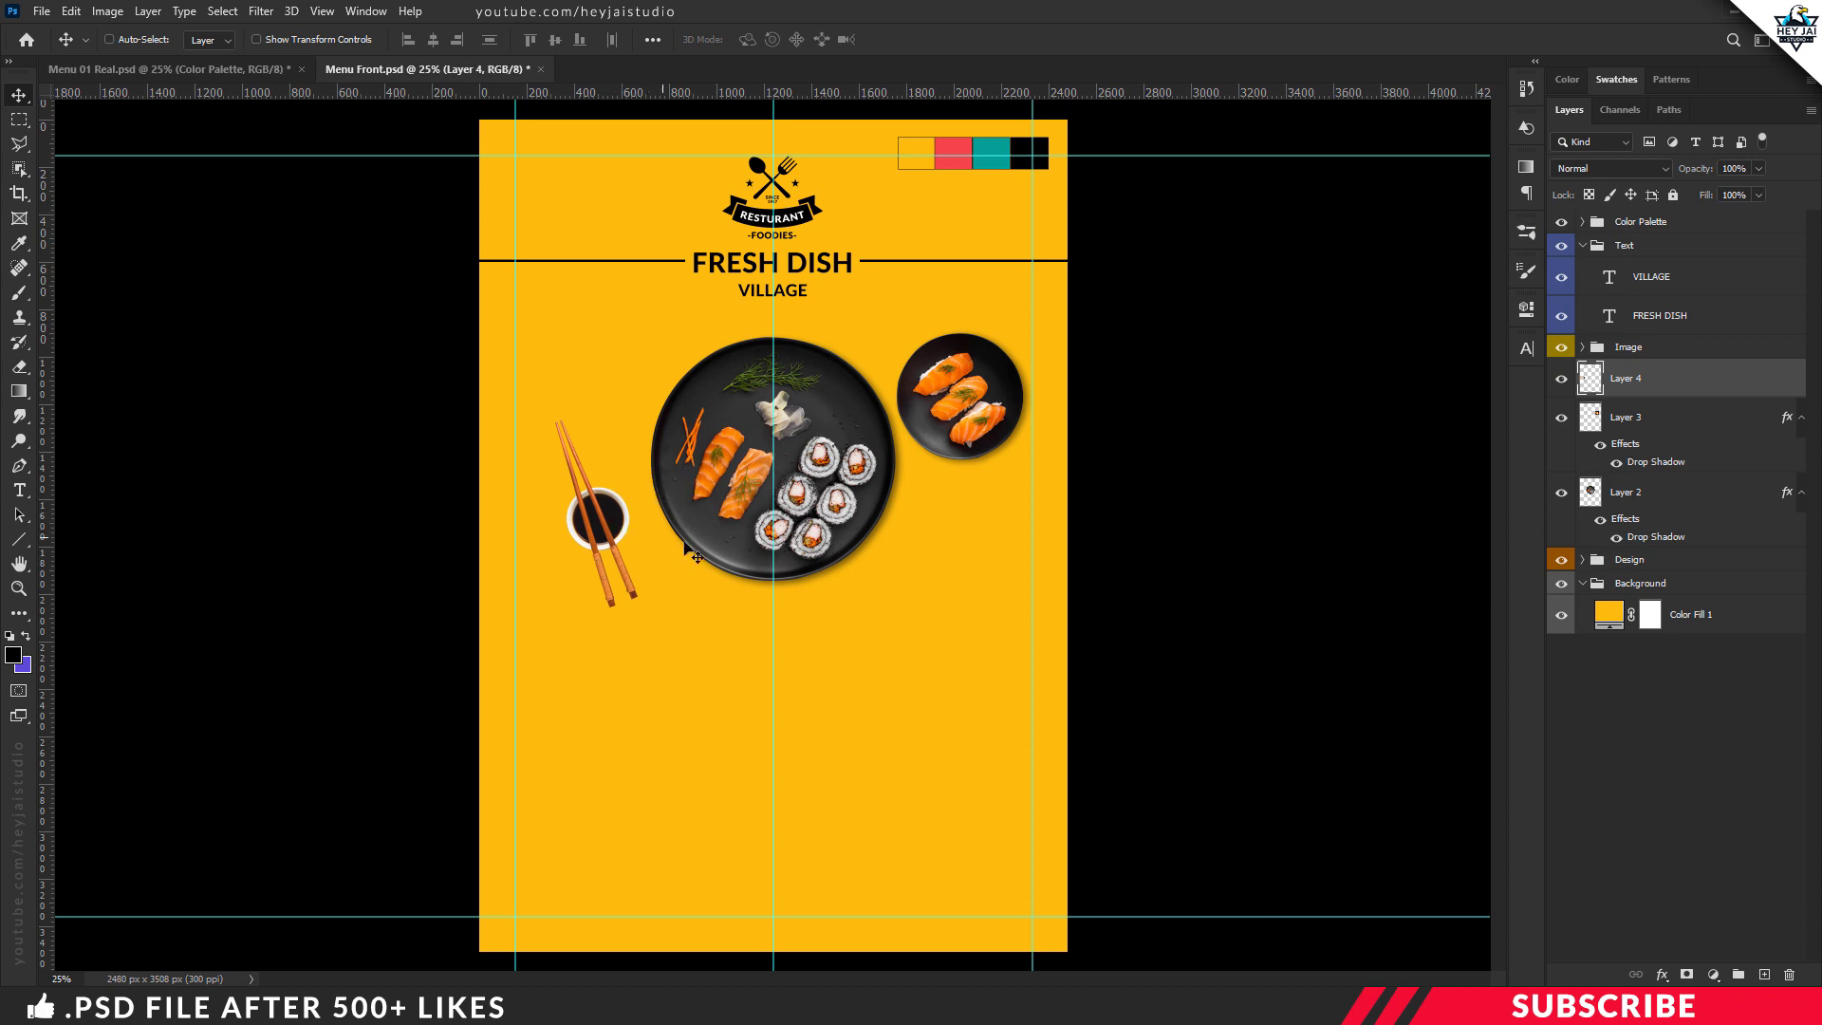
key("Up")
key("Up")
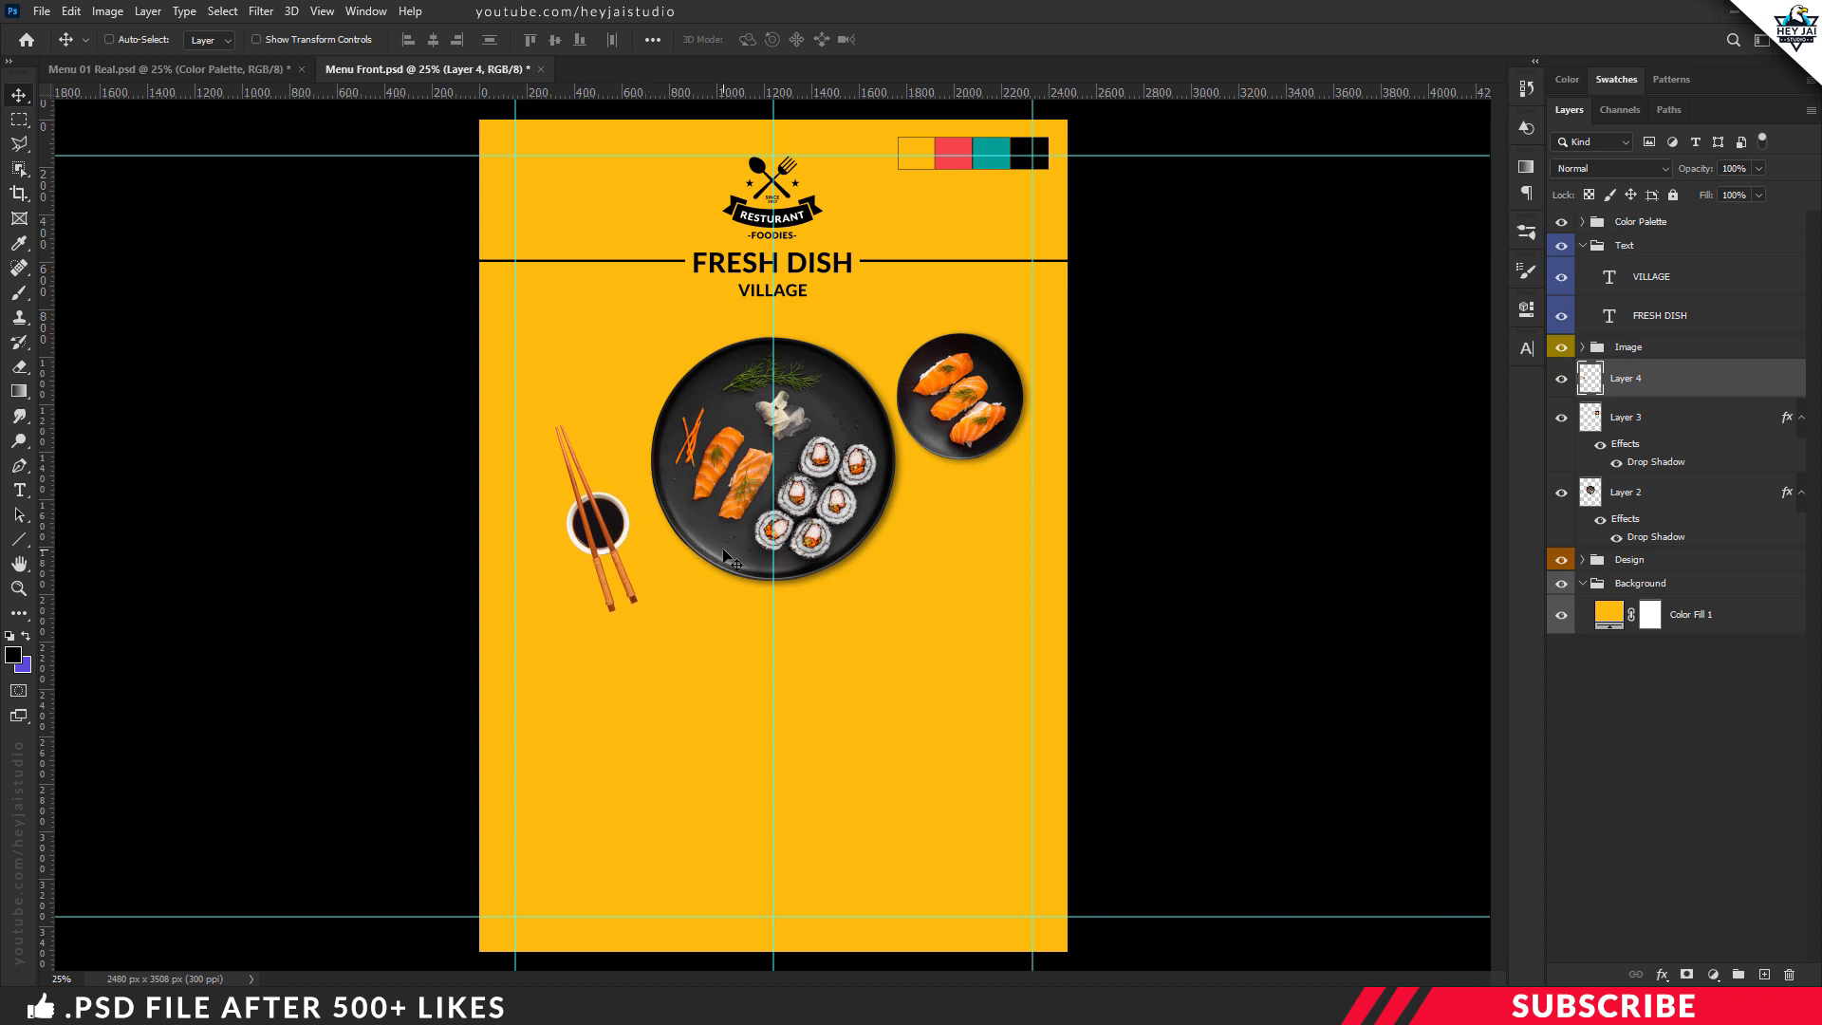
key("Up")
key("Up")
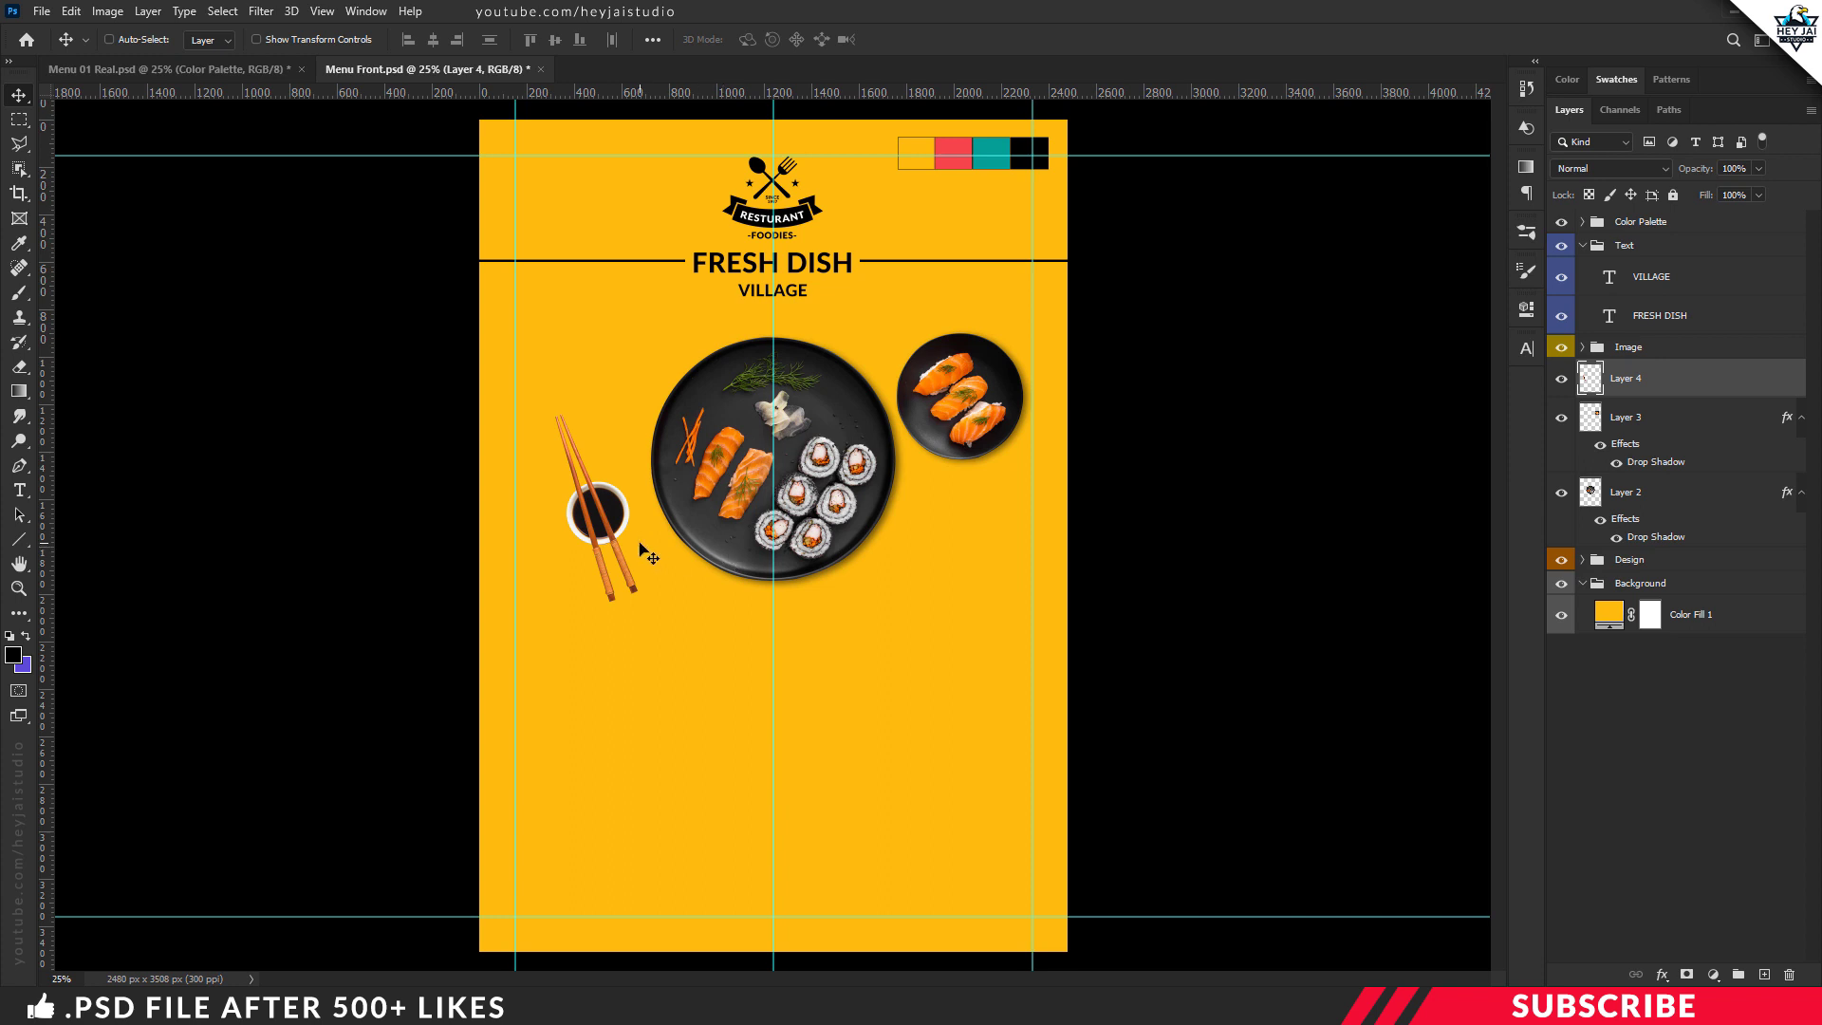
Copy Layer 3's drop shadow style and paste it onto the chopsticks Layer 4.
left_click(1620, 427)
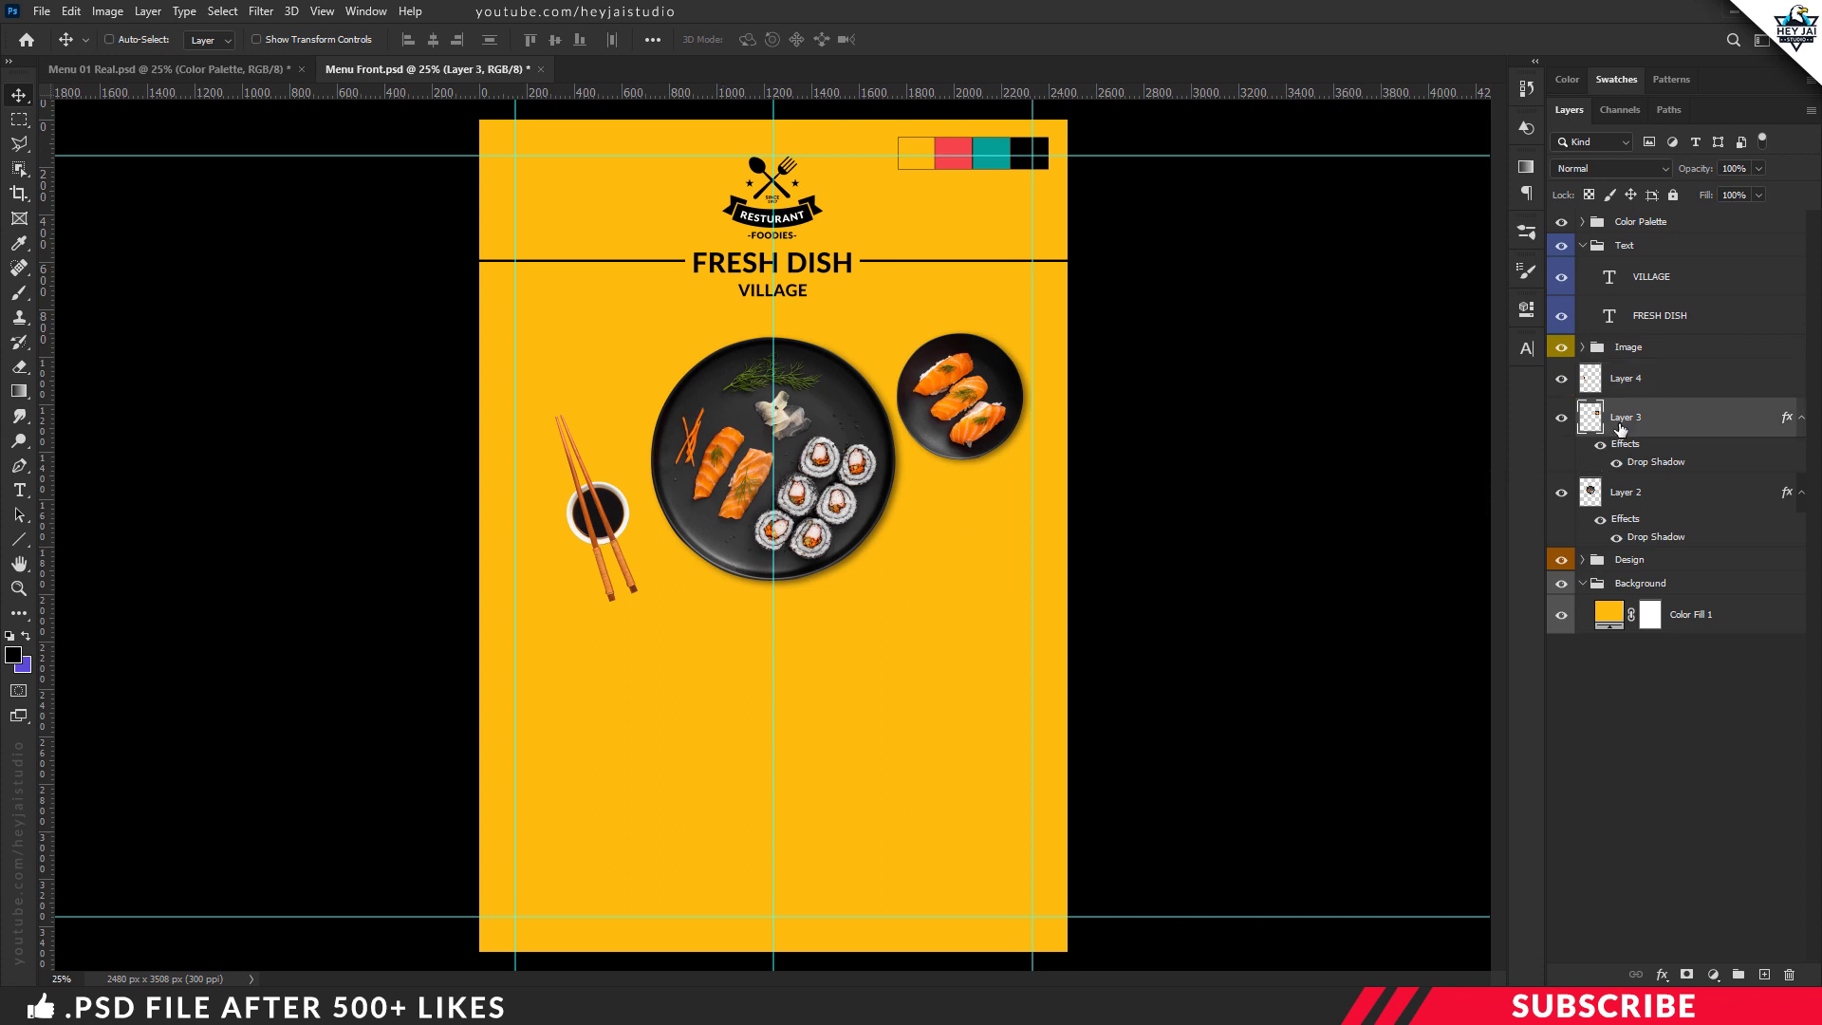
right_click(1620, 429)
left_click(1404, 619)
left_click(1629, 380)
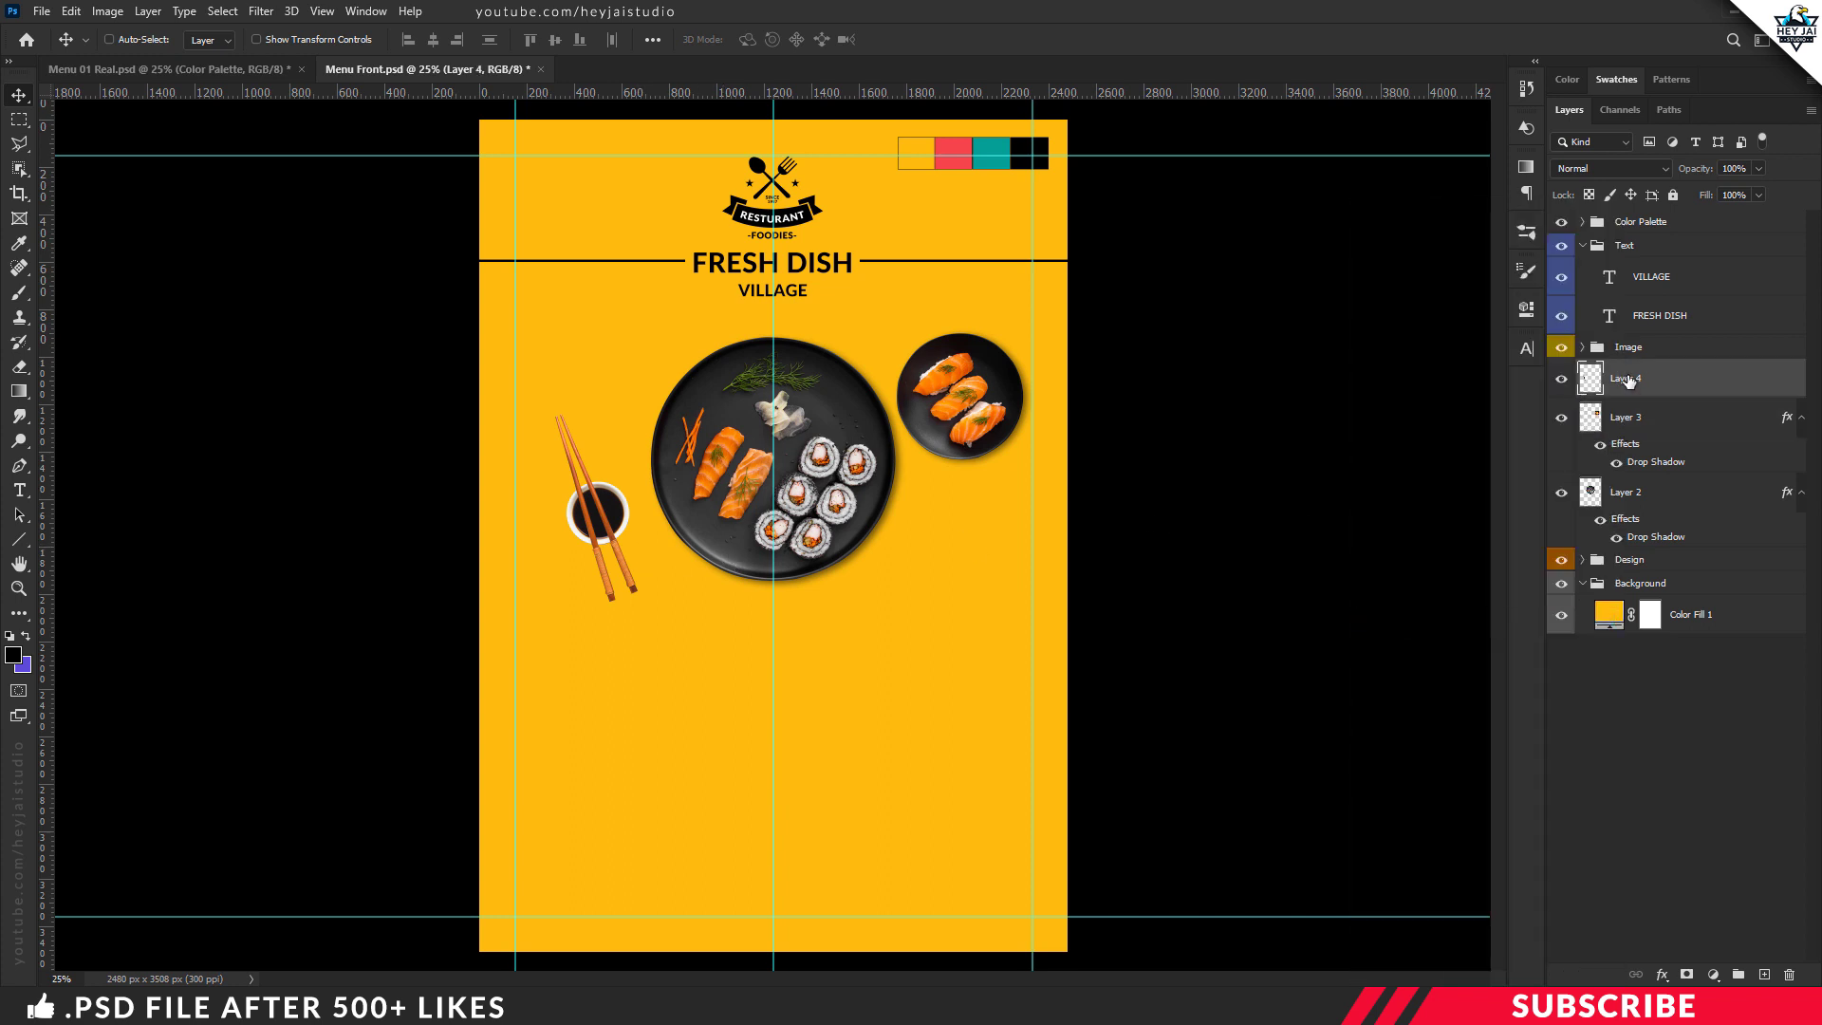
right_click(1629, 380)
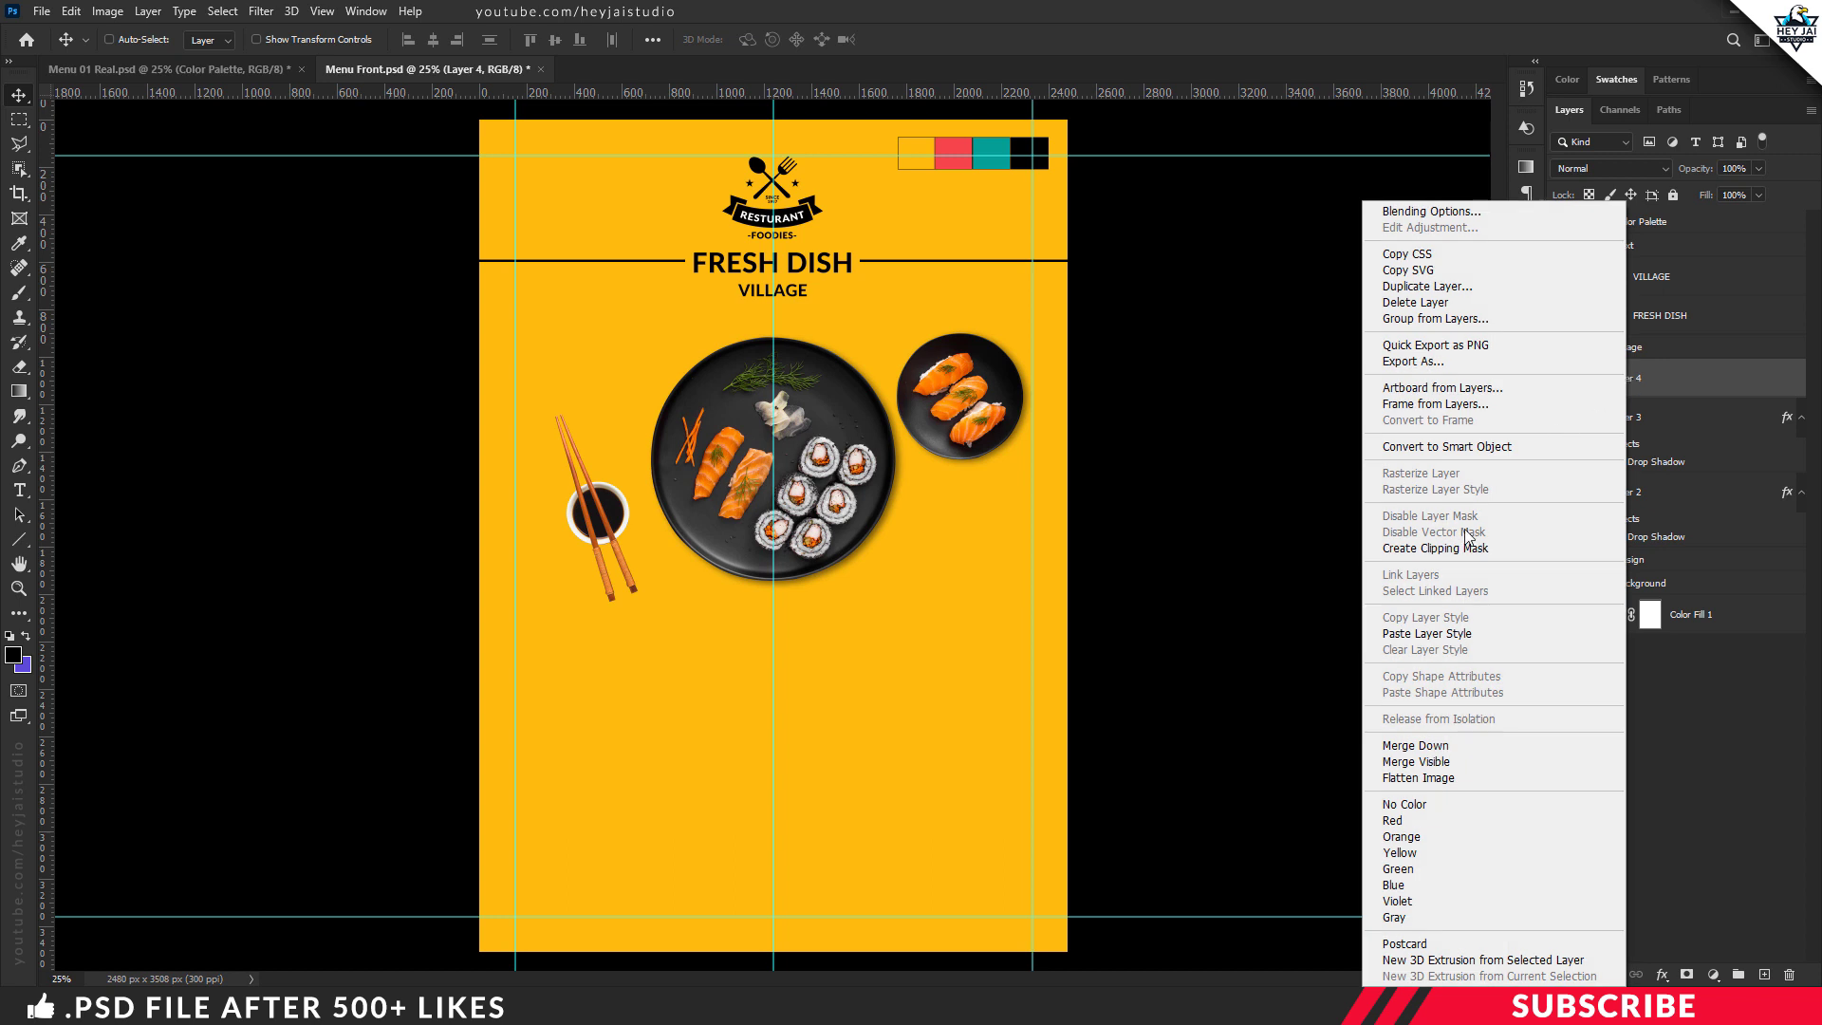
left_click(1488, 635)
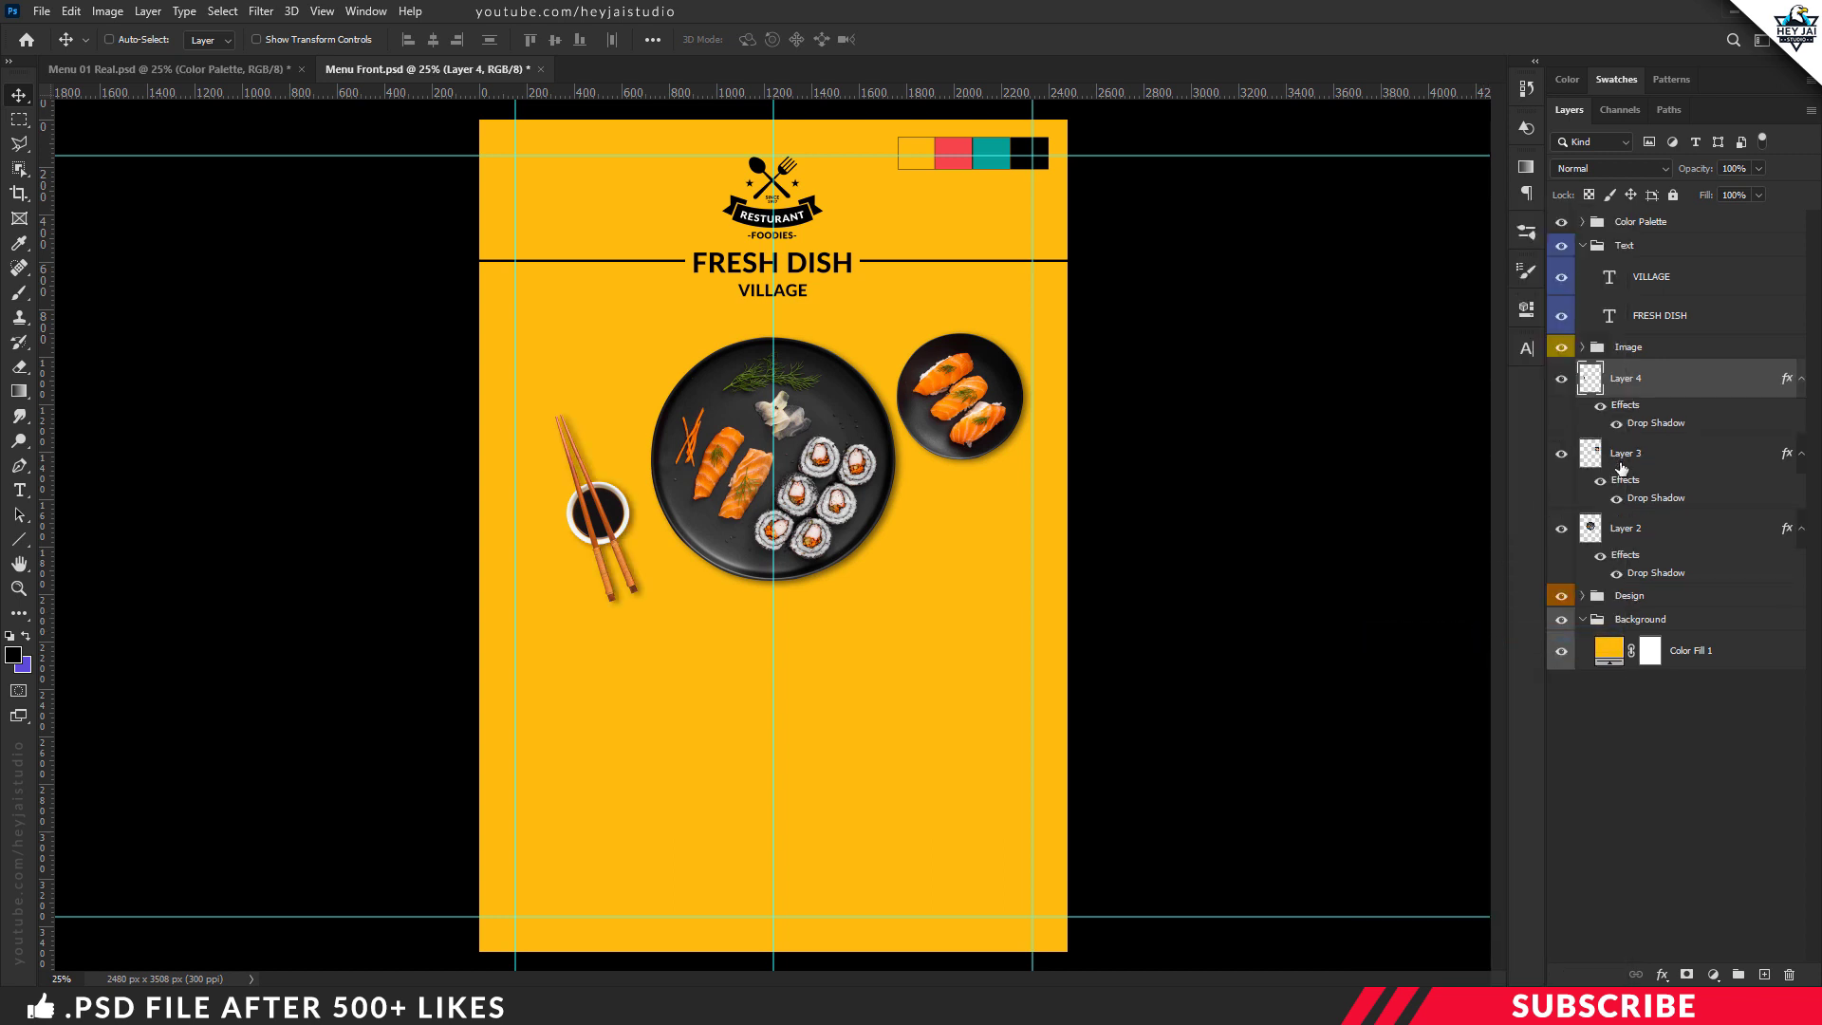
Shift the large plate, small plate and chopsticks layers slightly left.
left_click(1634, 537)
key("shift+Left")
key("shift+Left")
key("shift+Left")
key("shift+Left")
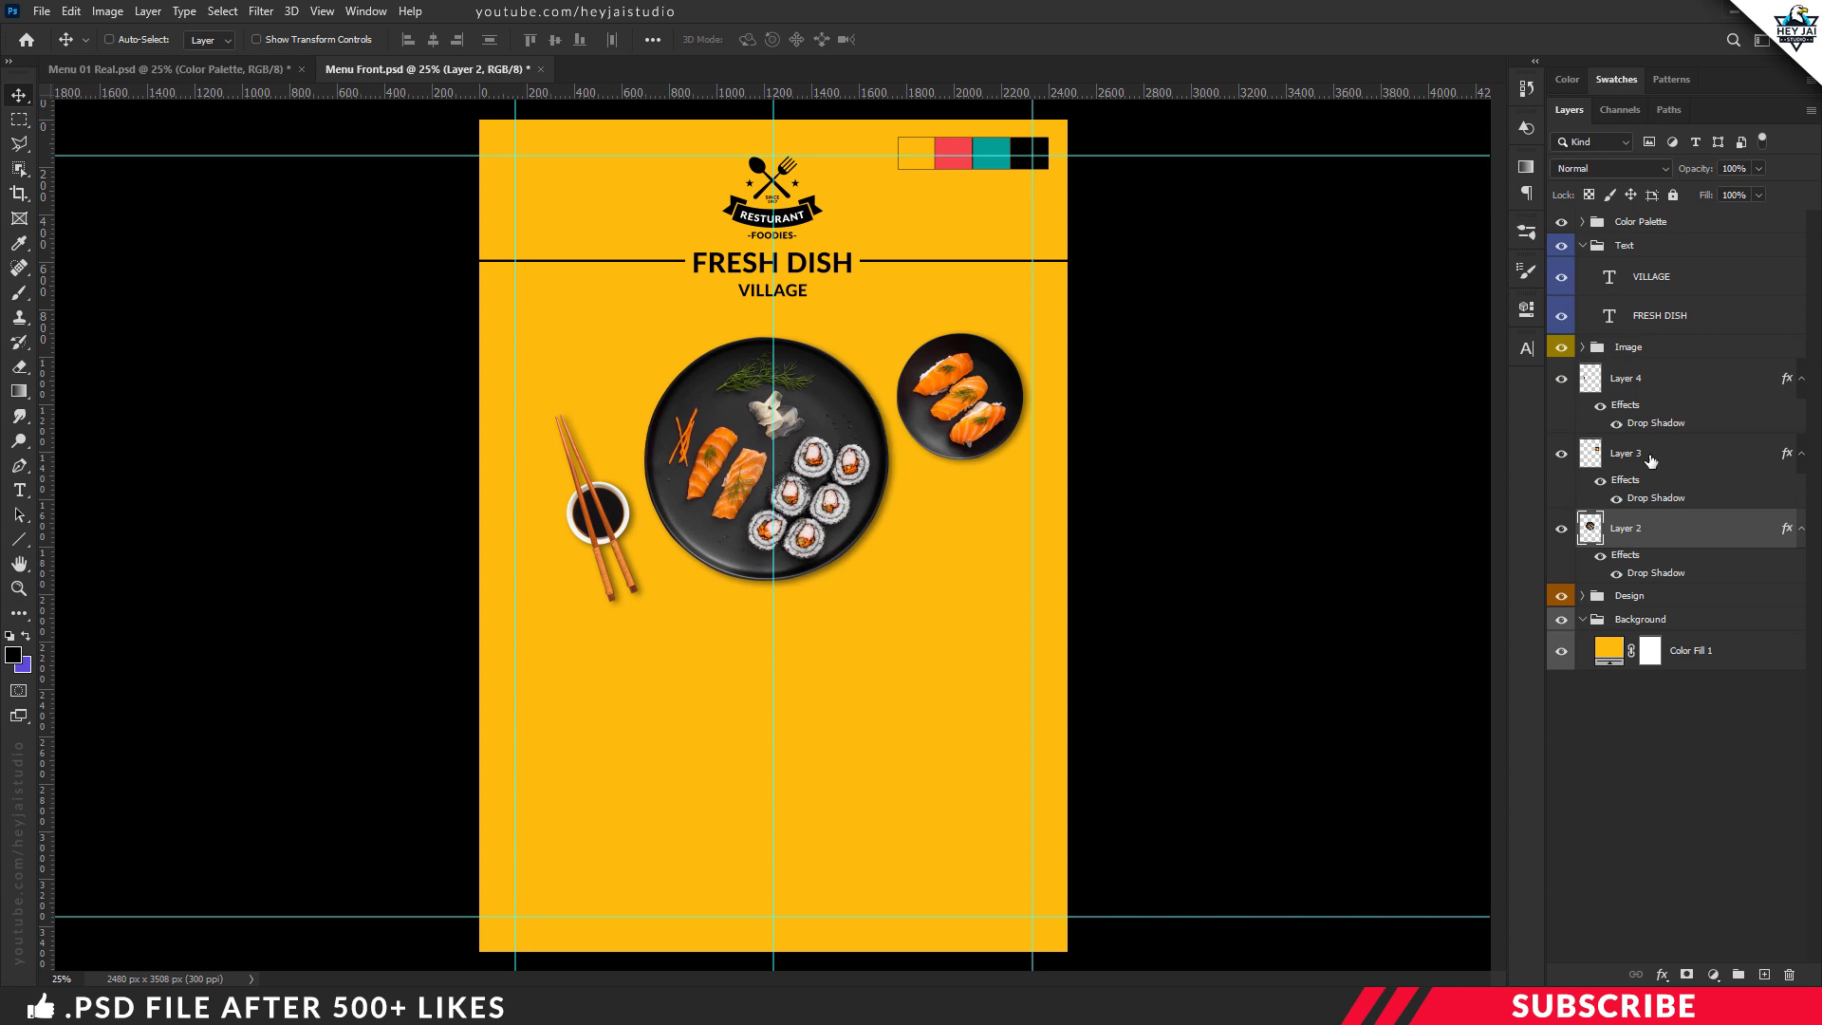
left_click(1644, 453)
key("shift+Left")
key("shift+Left")
left_click(1613, 380)
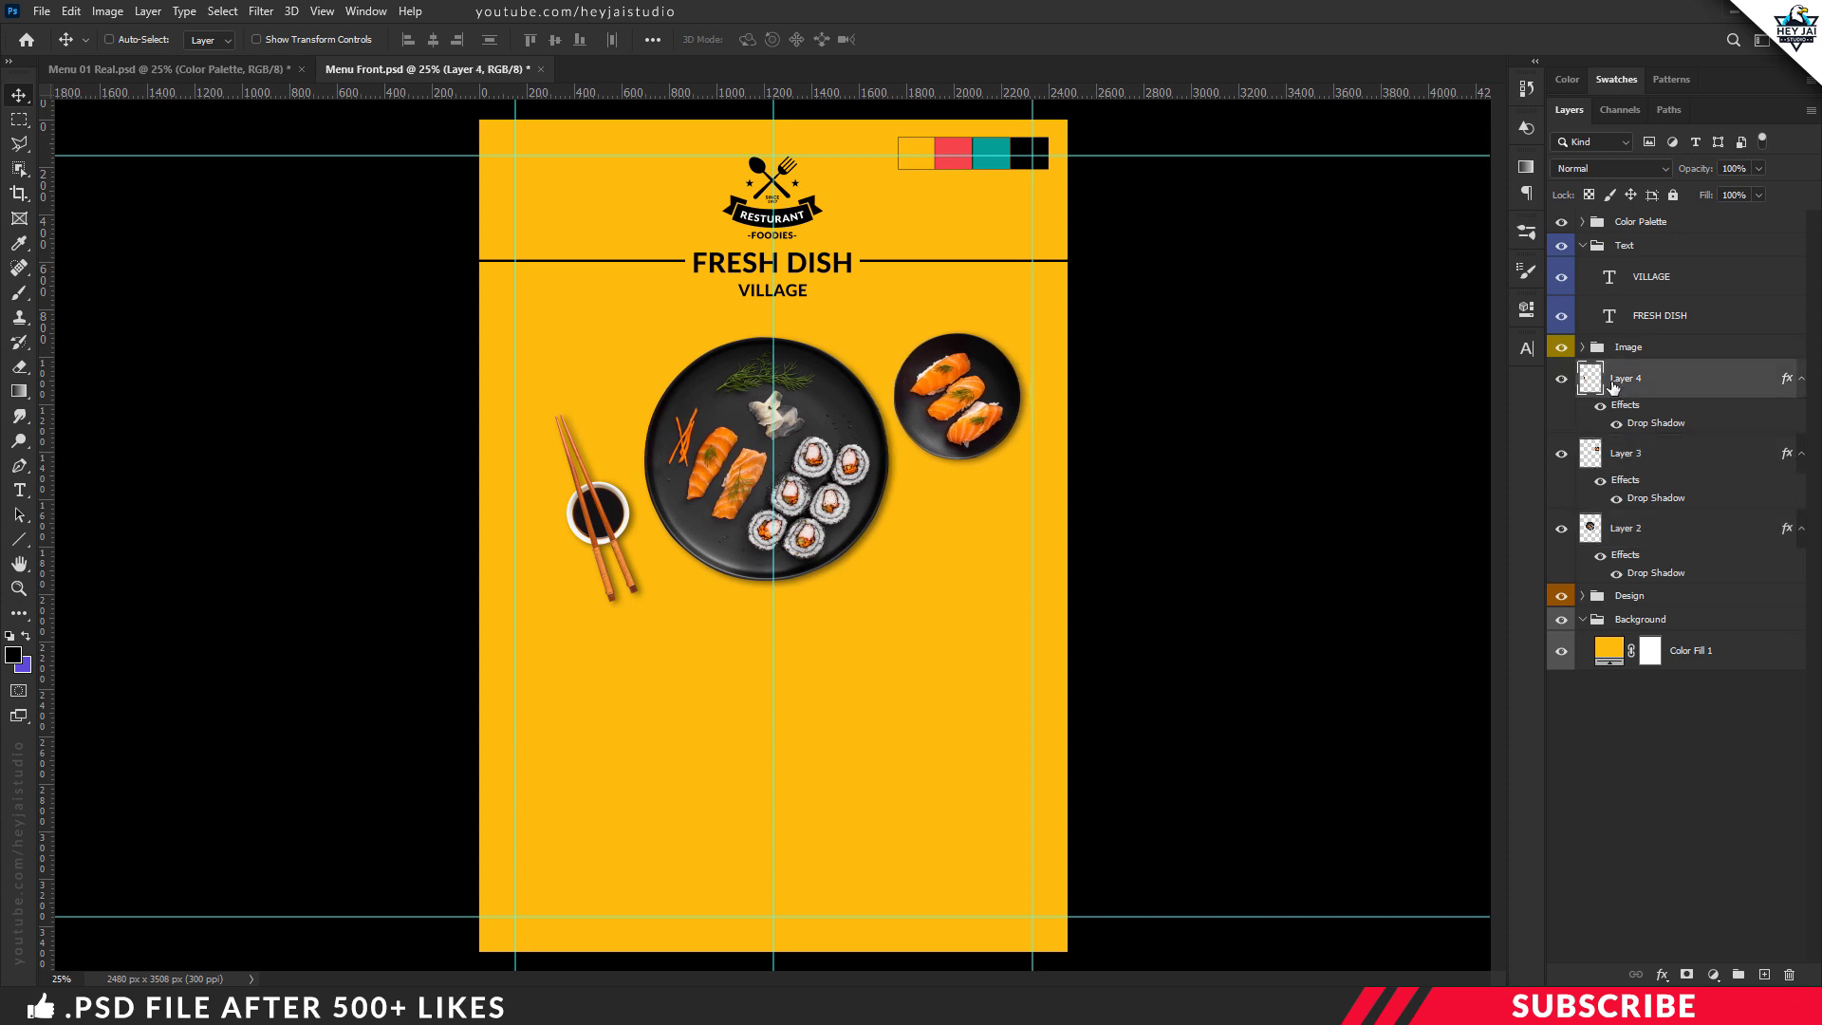
key("shift+Left")
key("shift+Left")
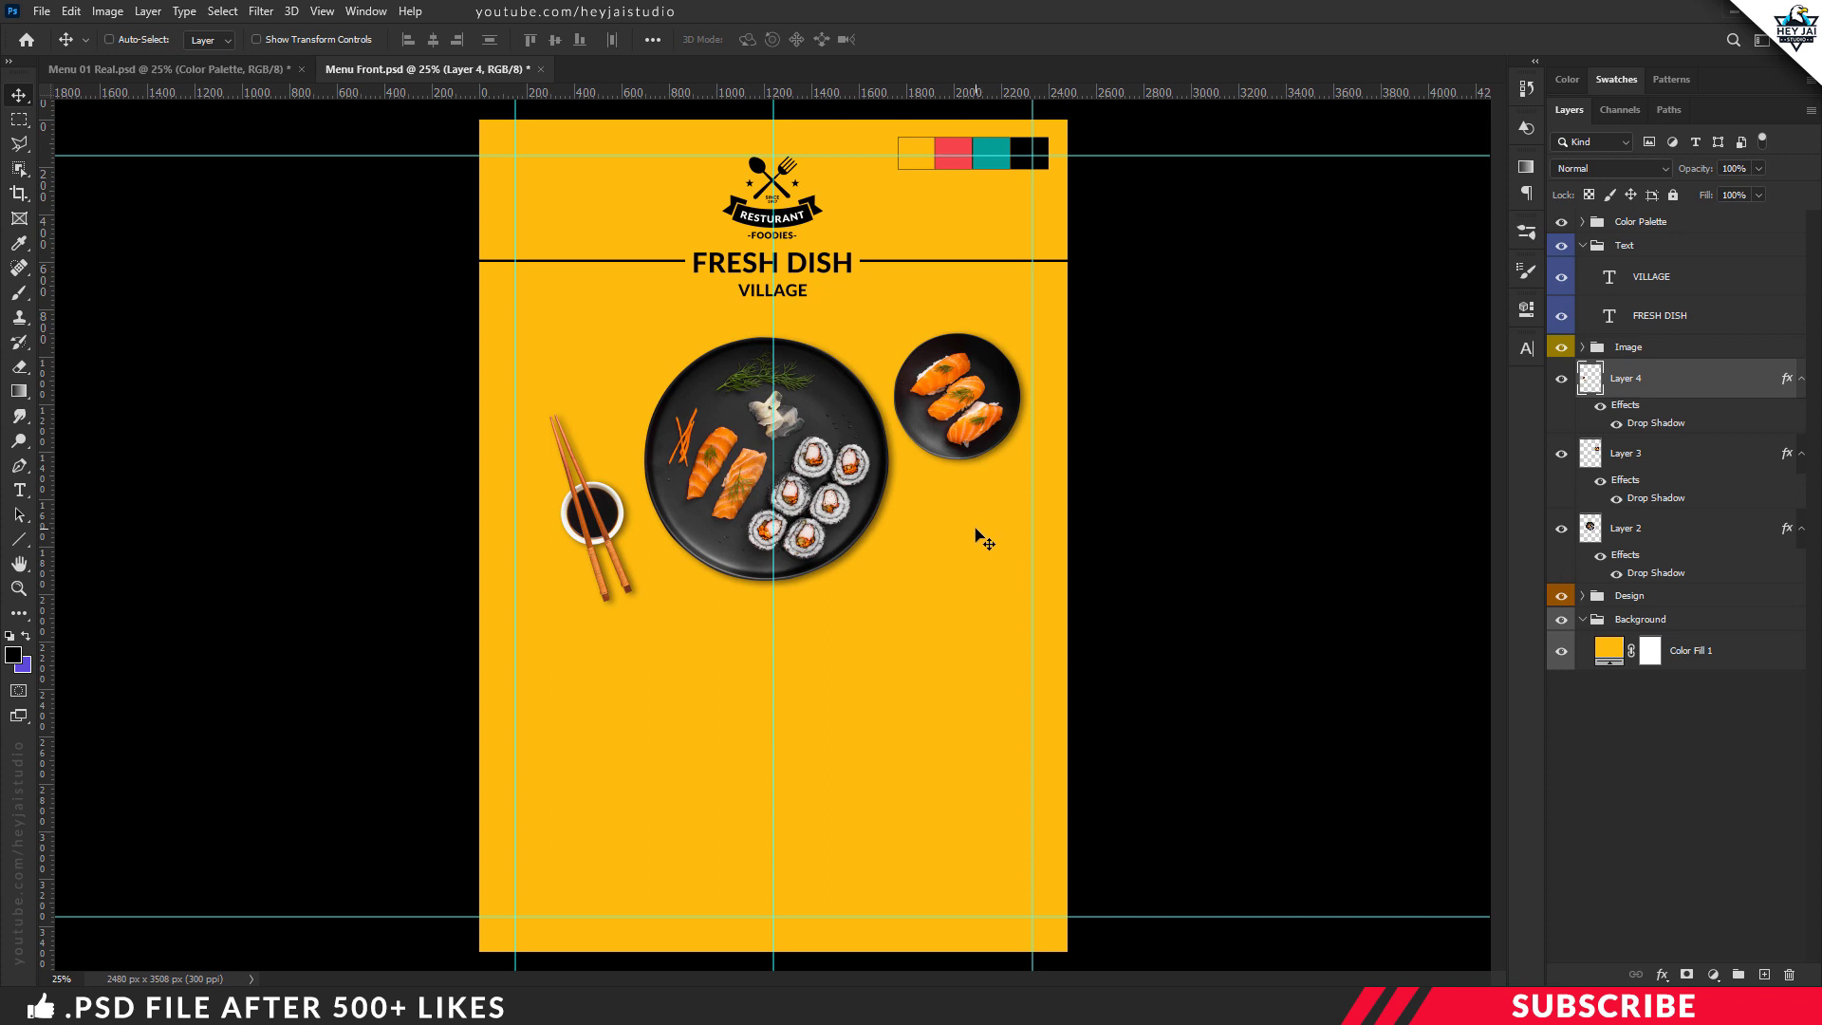
Add an empty layer above the VILLAGE text layer and confirm the foreground colour.
left_click(1667, 294)
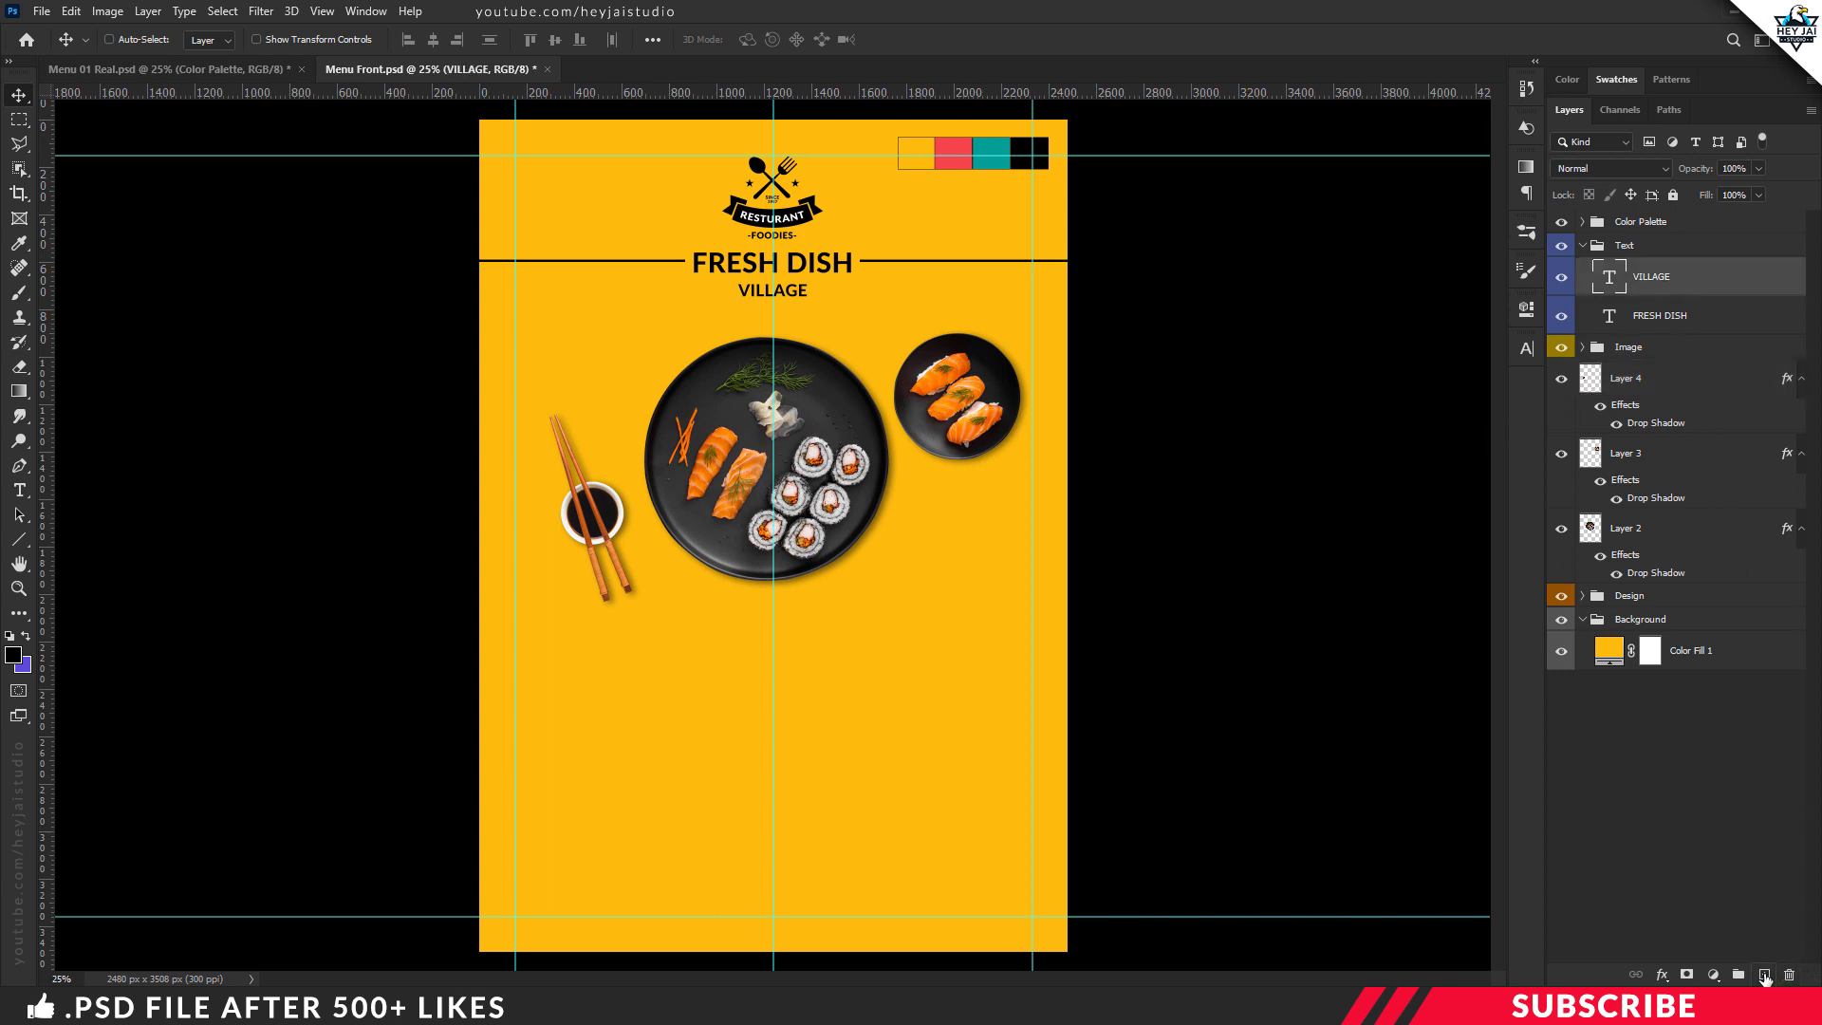
left_click(1763, 977)
left_click(13, 655)
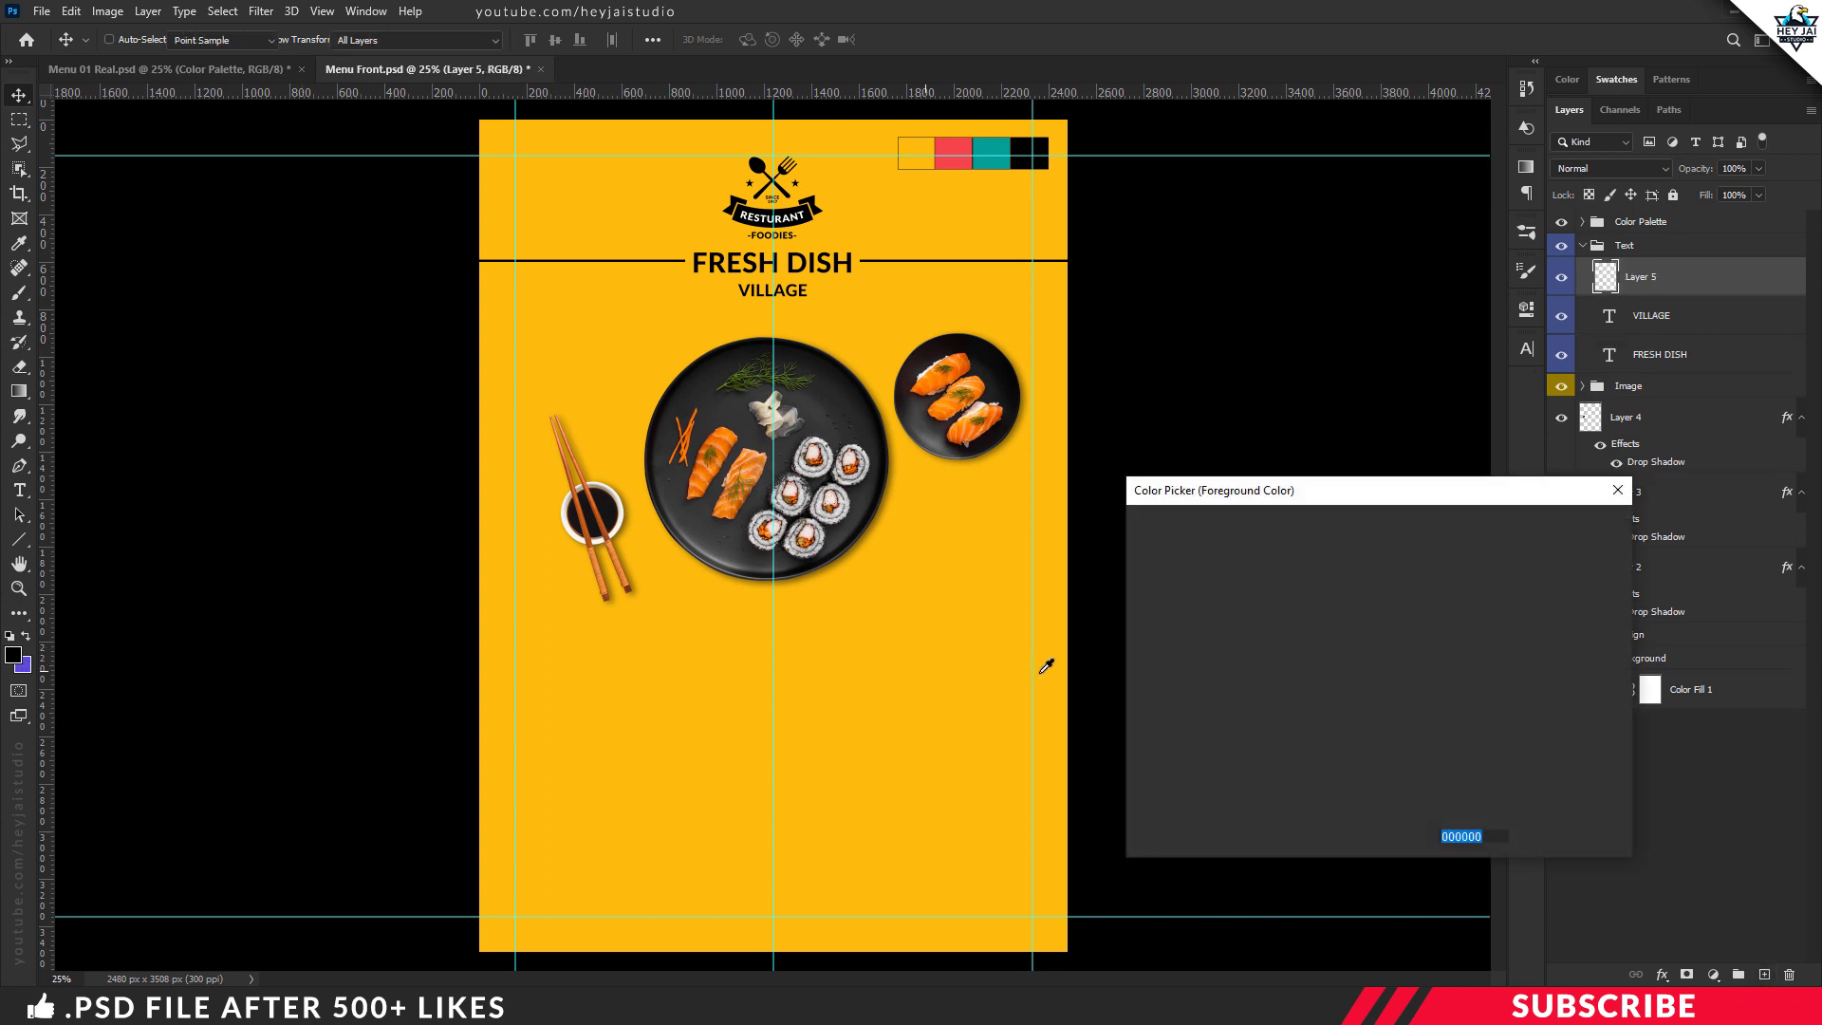
left_click(1546, 522)
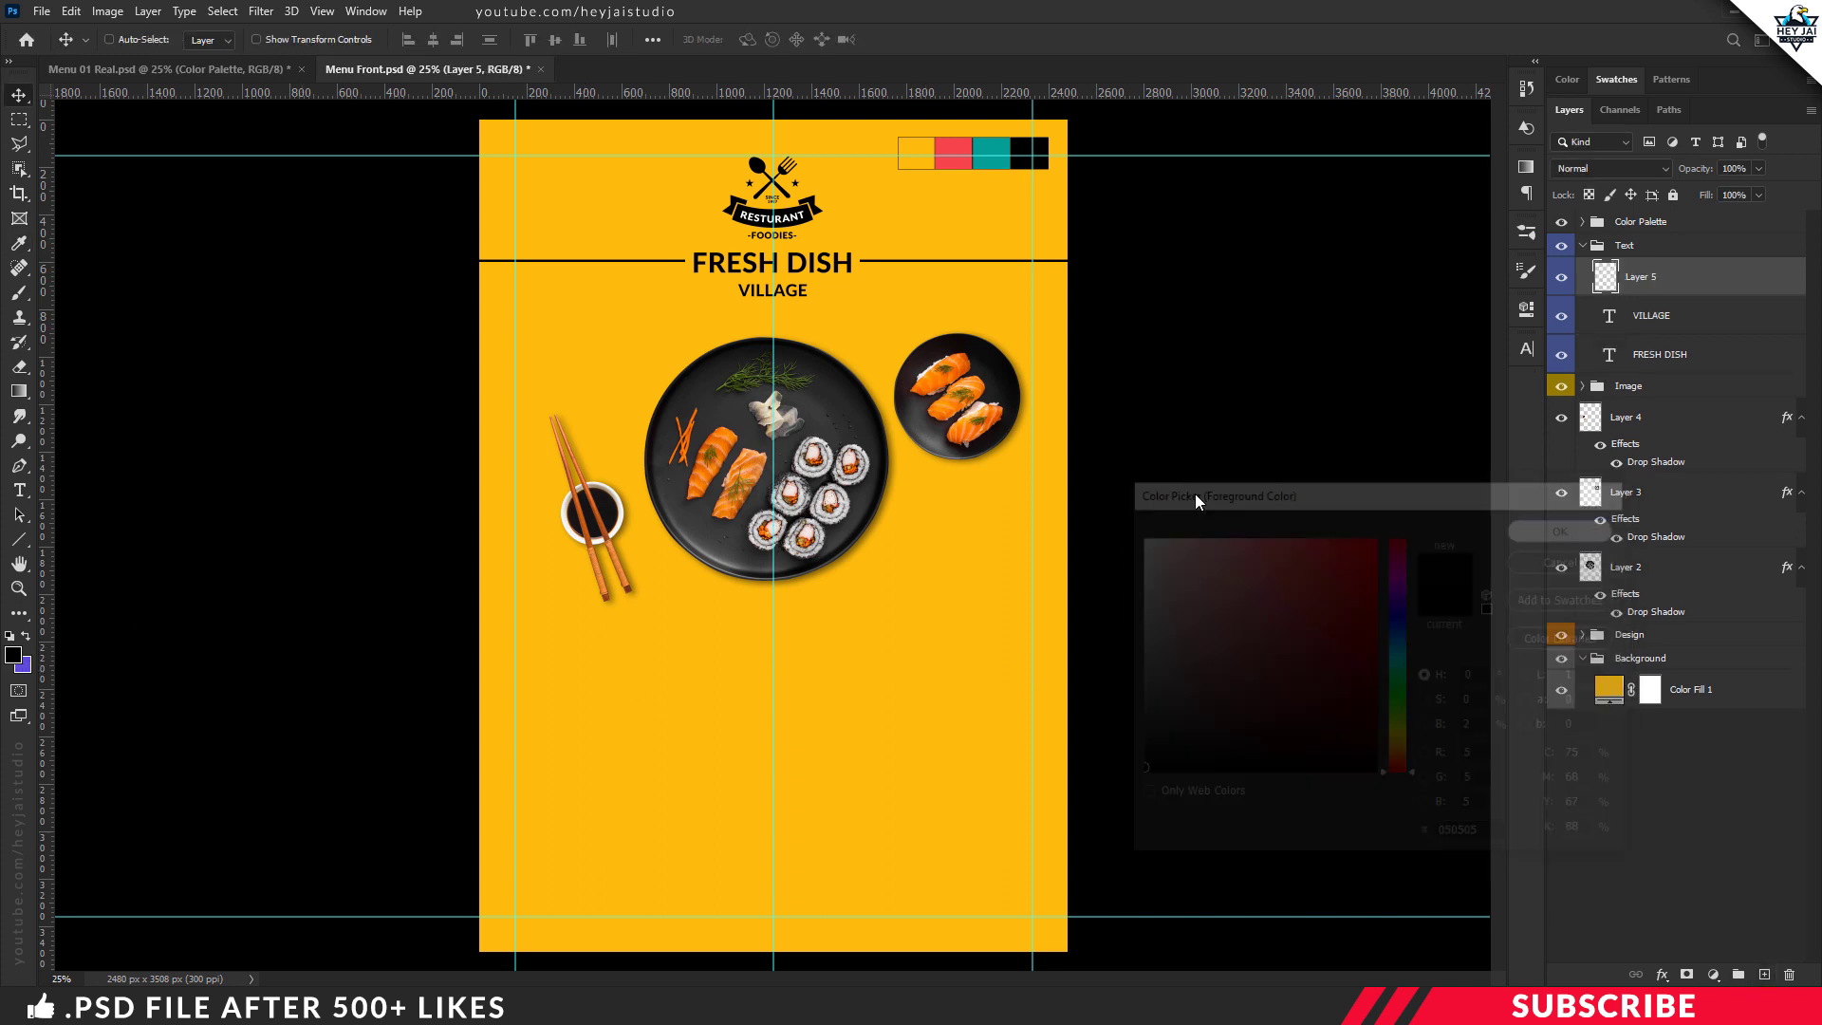
Add the $50 price text and position it below the small sushi plate.
key("t")
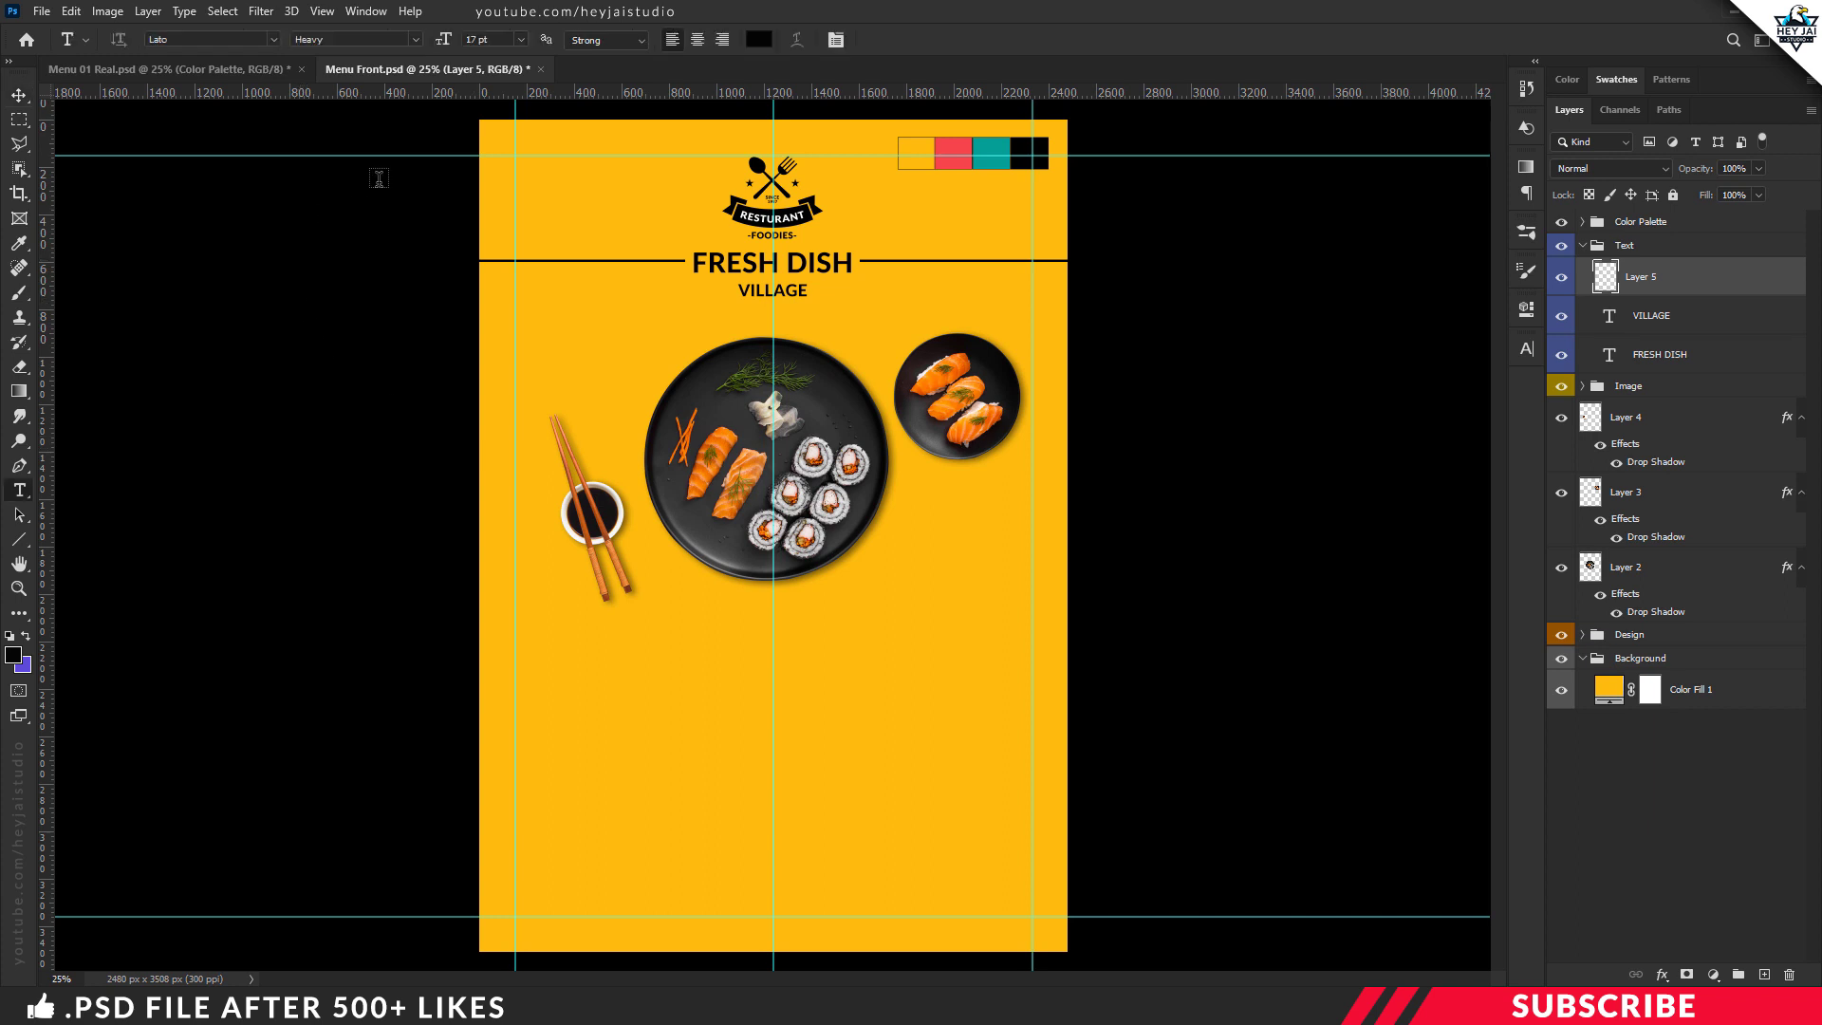
left_click(479, 39)
left_click(948, 507)
type("$50")
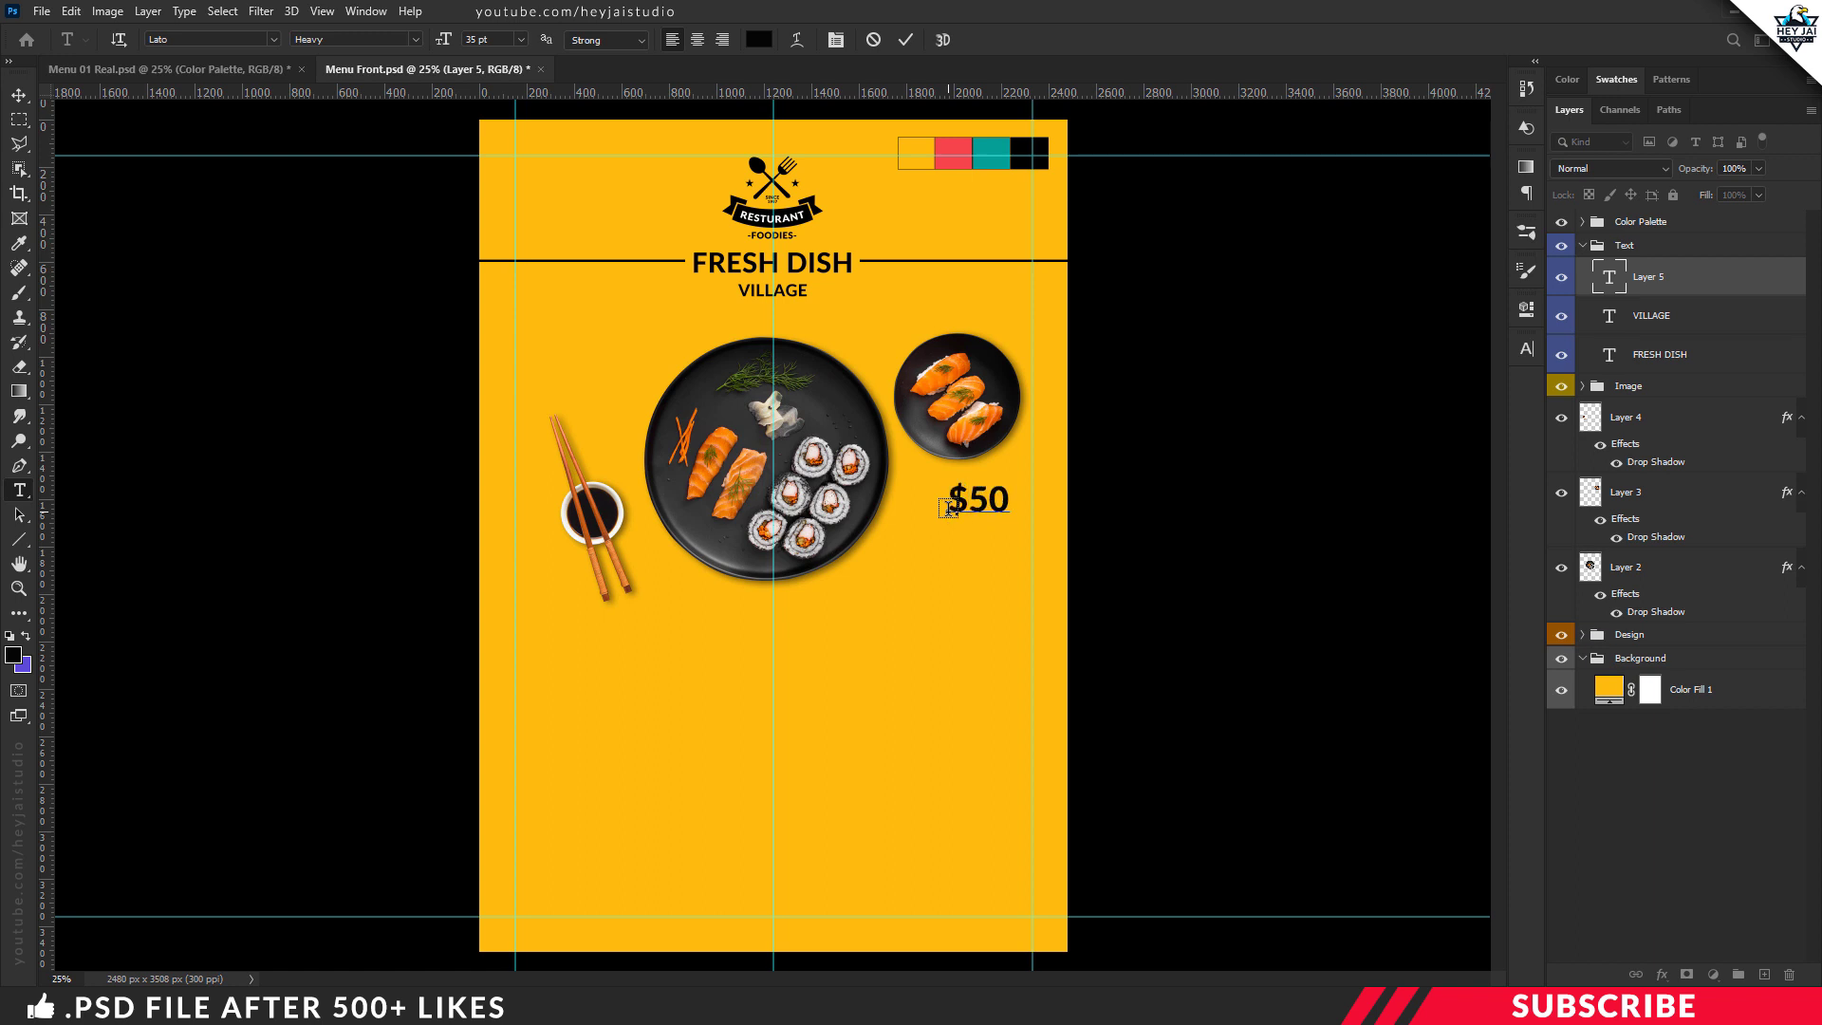
key("ctrl+Return")
key("ctrl+plus")
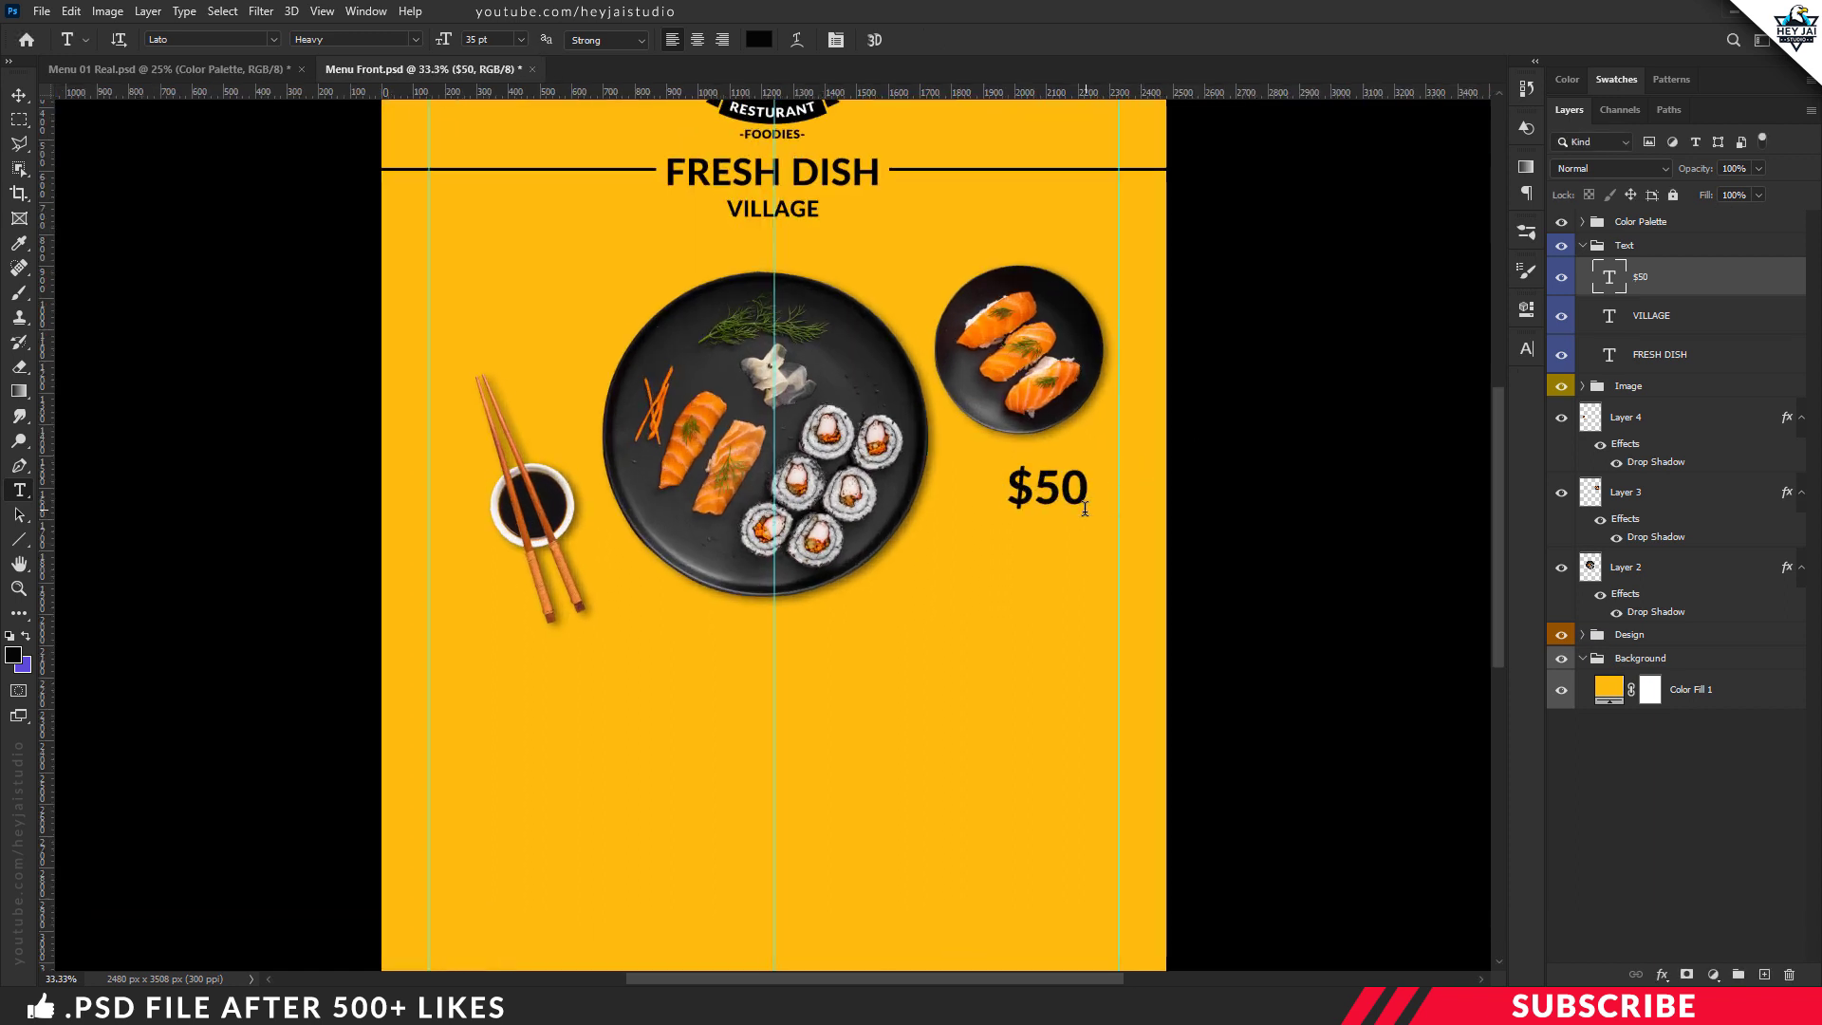
key("v")
left_click_drag(1090, 499, 1061, 511)
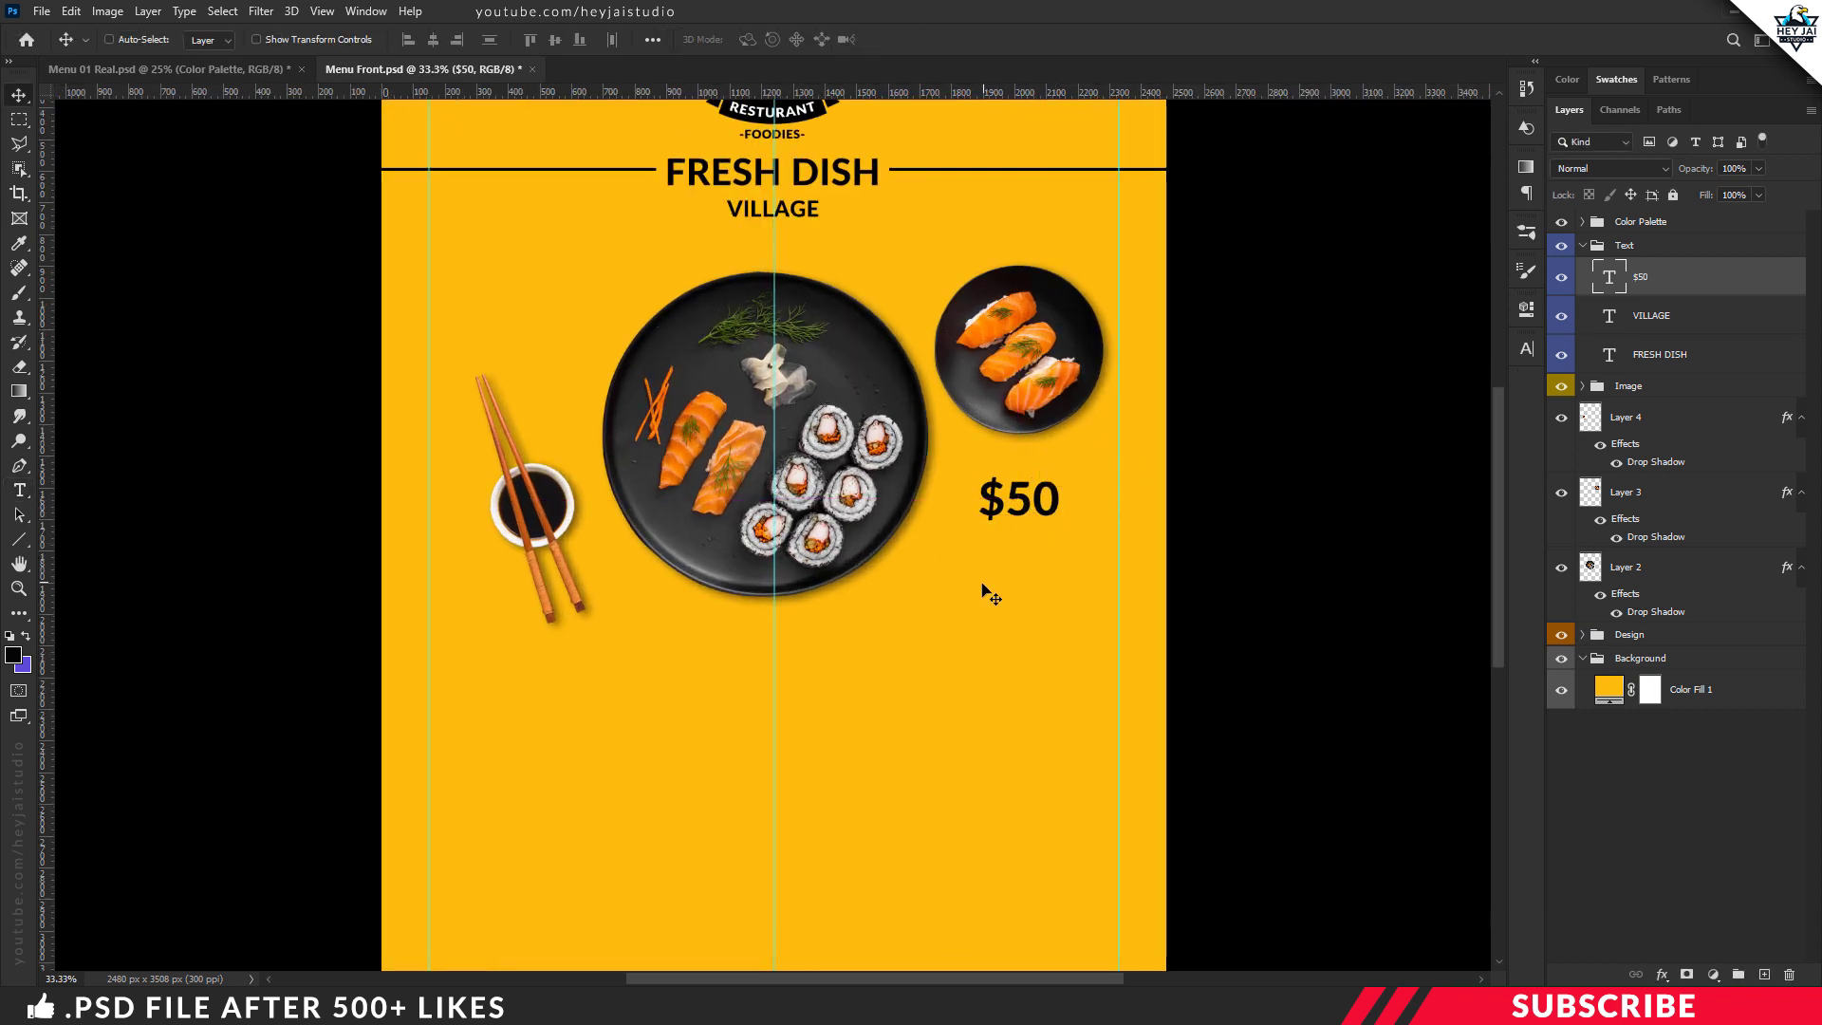
Add COMBO at 15 pt directly under $50.
key("t")
left_click(974, 555)
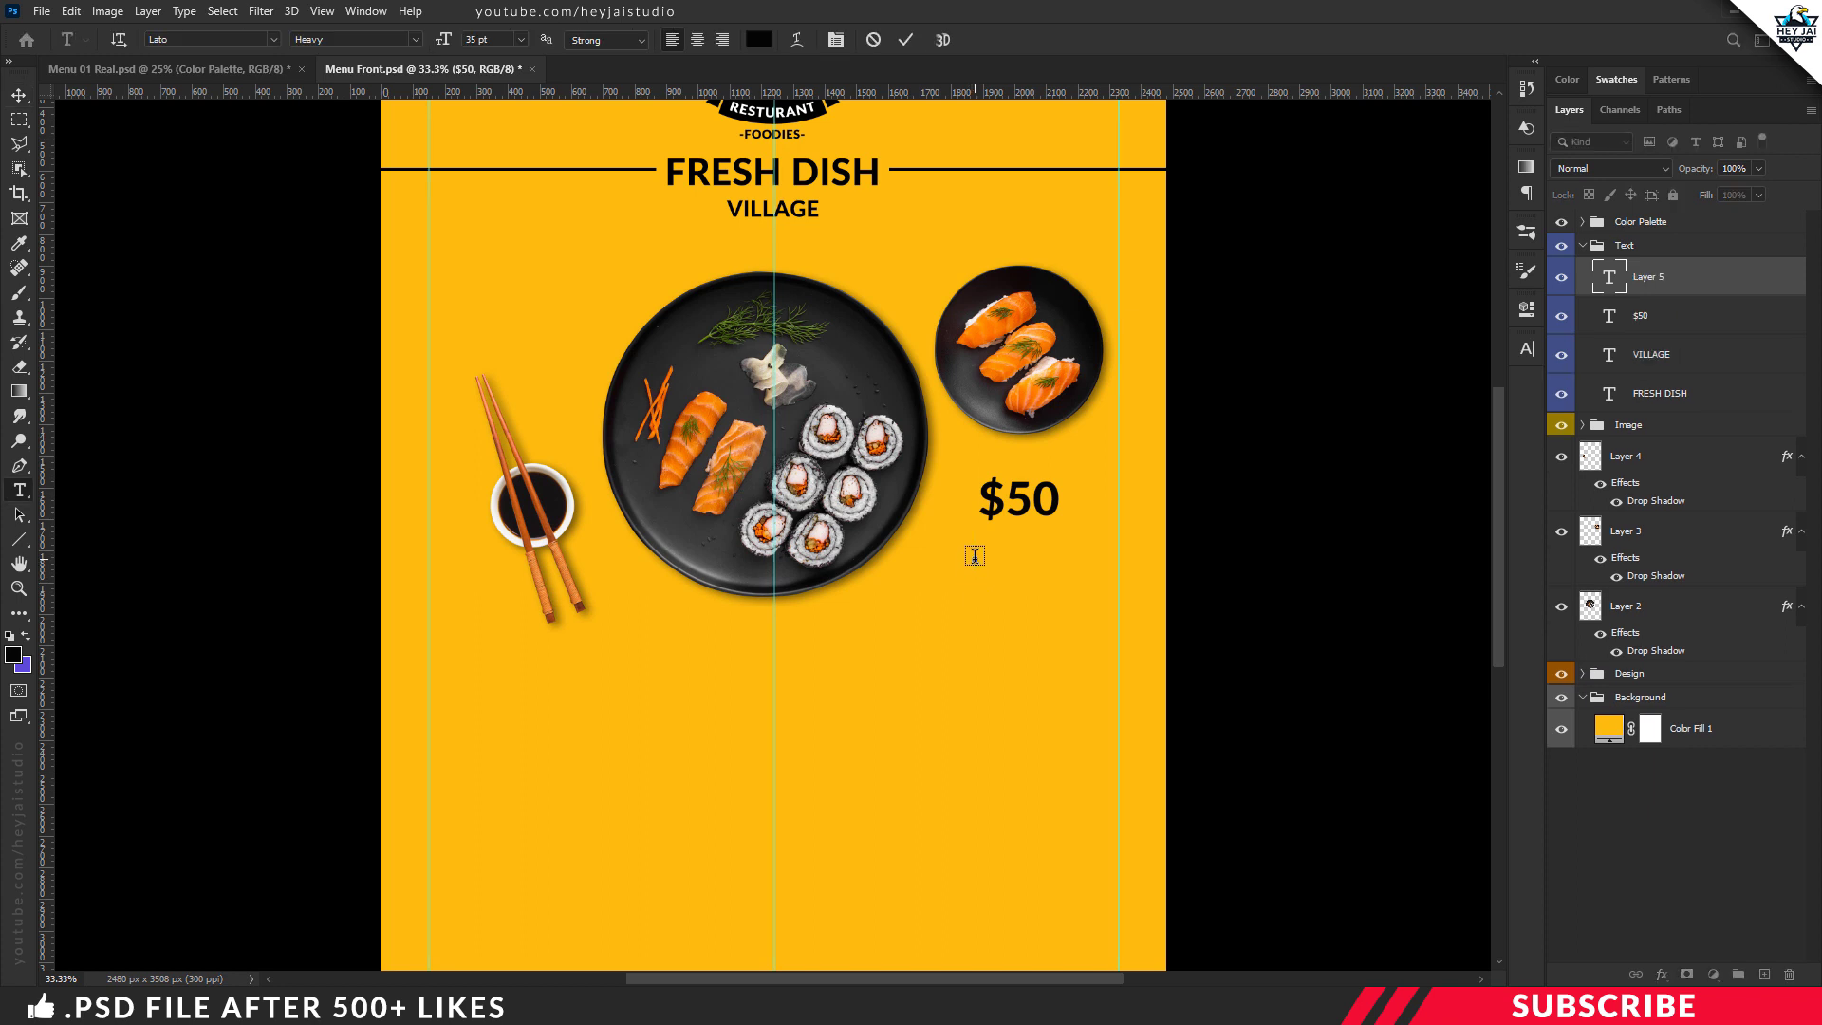
type("COMBO")
key("ctrl+a")
left_click(479, 39)
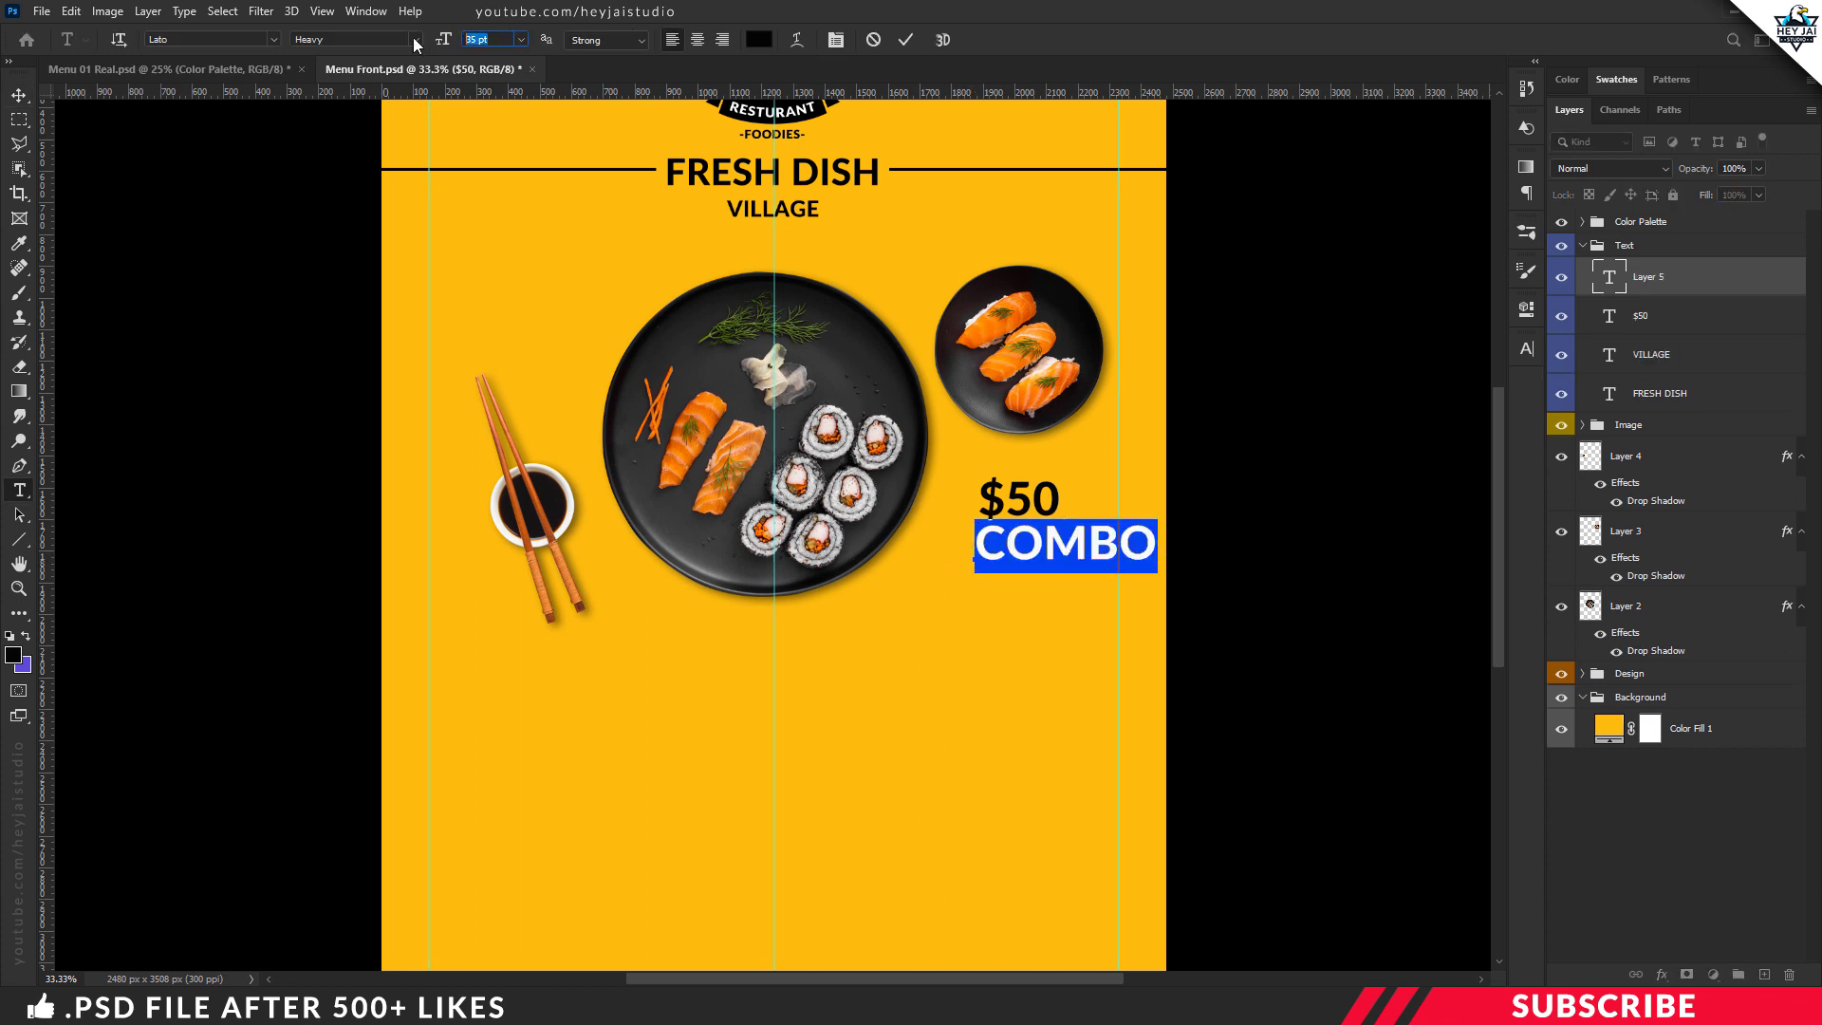
type("15")
key("Return")
key("ctrl+Return")
key("v")
mouse_move(1041, 562)
left_mouse_down()
mouse_move(1046, 545)
mouse_move(1032, 581)
left_mouse_up()
Duplicate COMBO, retype it as PACK, and place it enlarged just below COMBO.
key("ctrl+j")
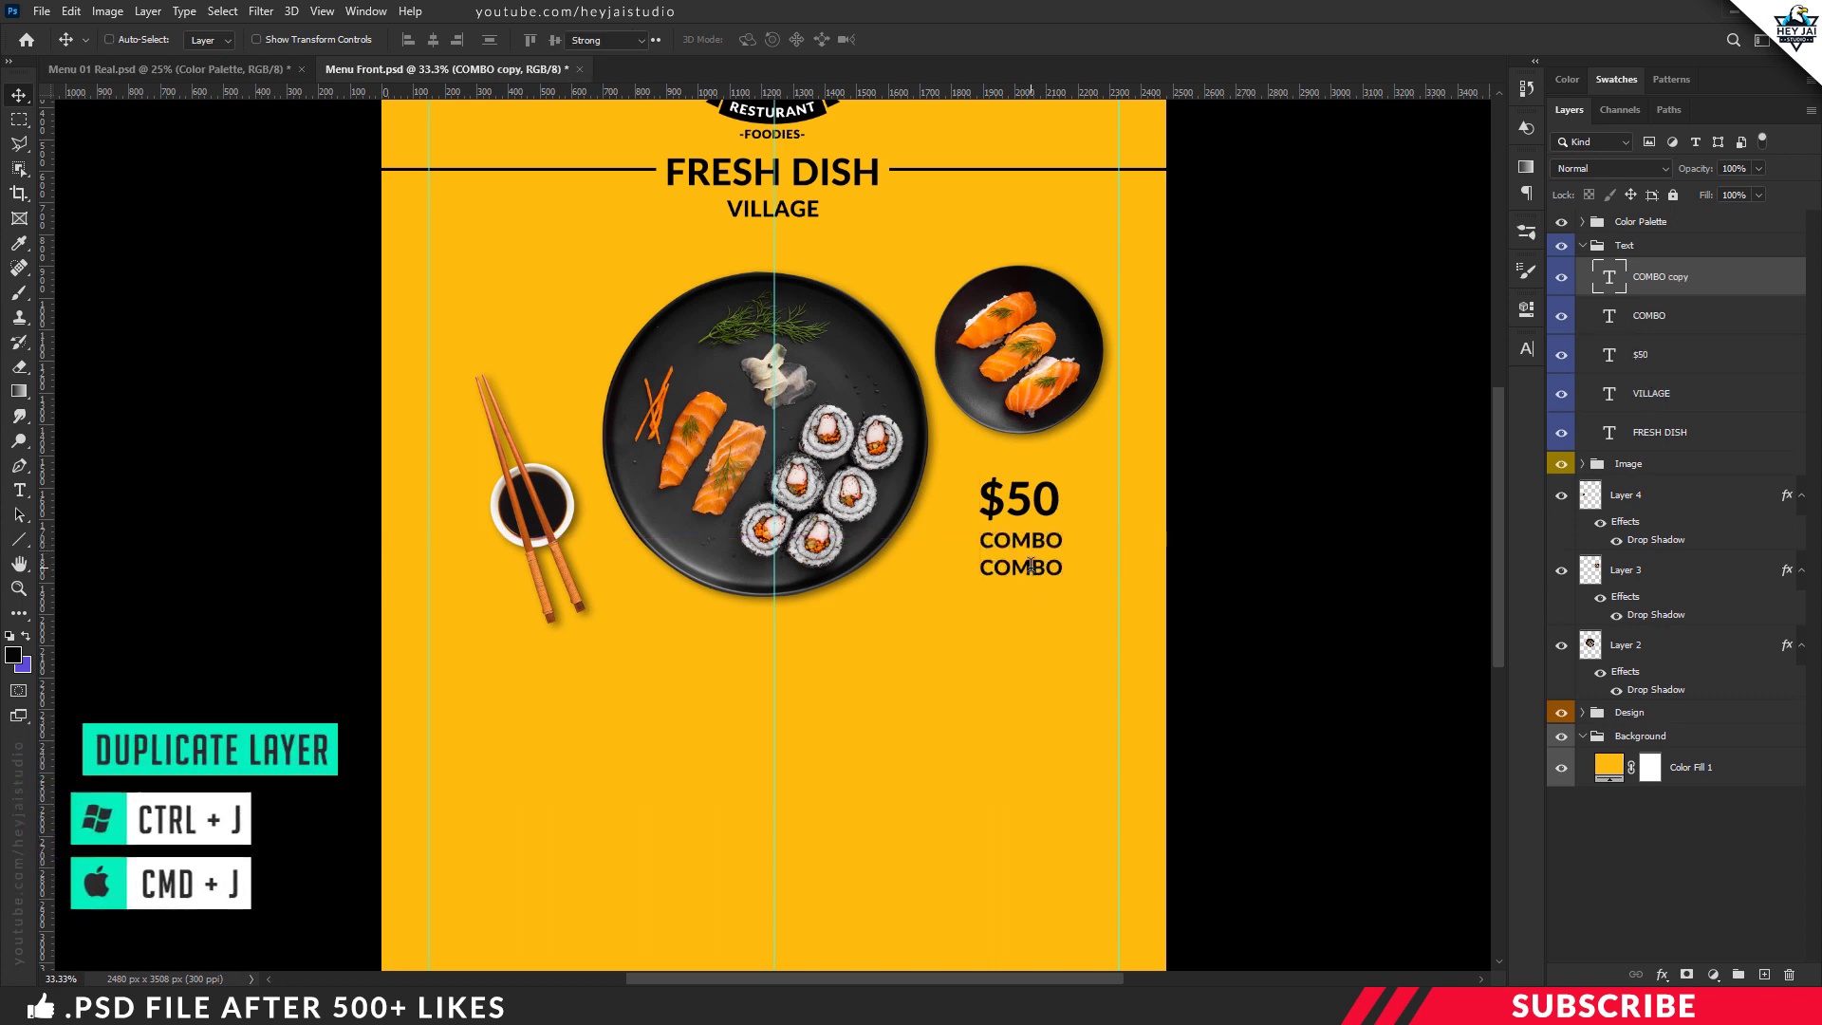
key("t")
double_click(1029, 568)
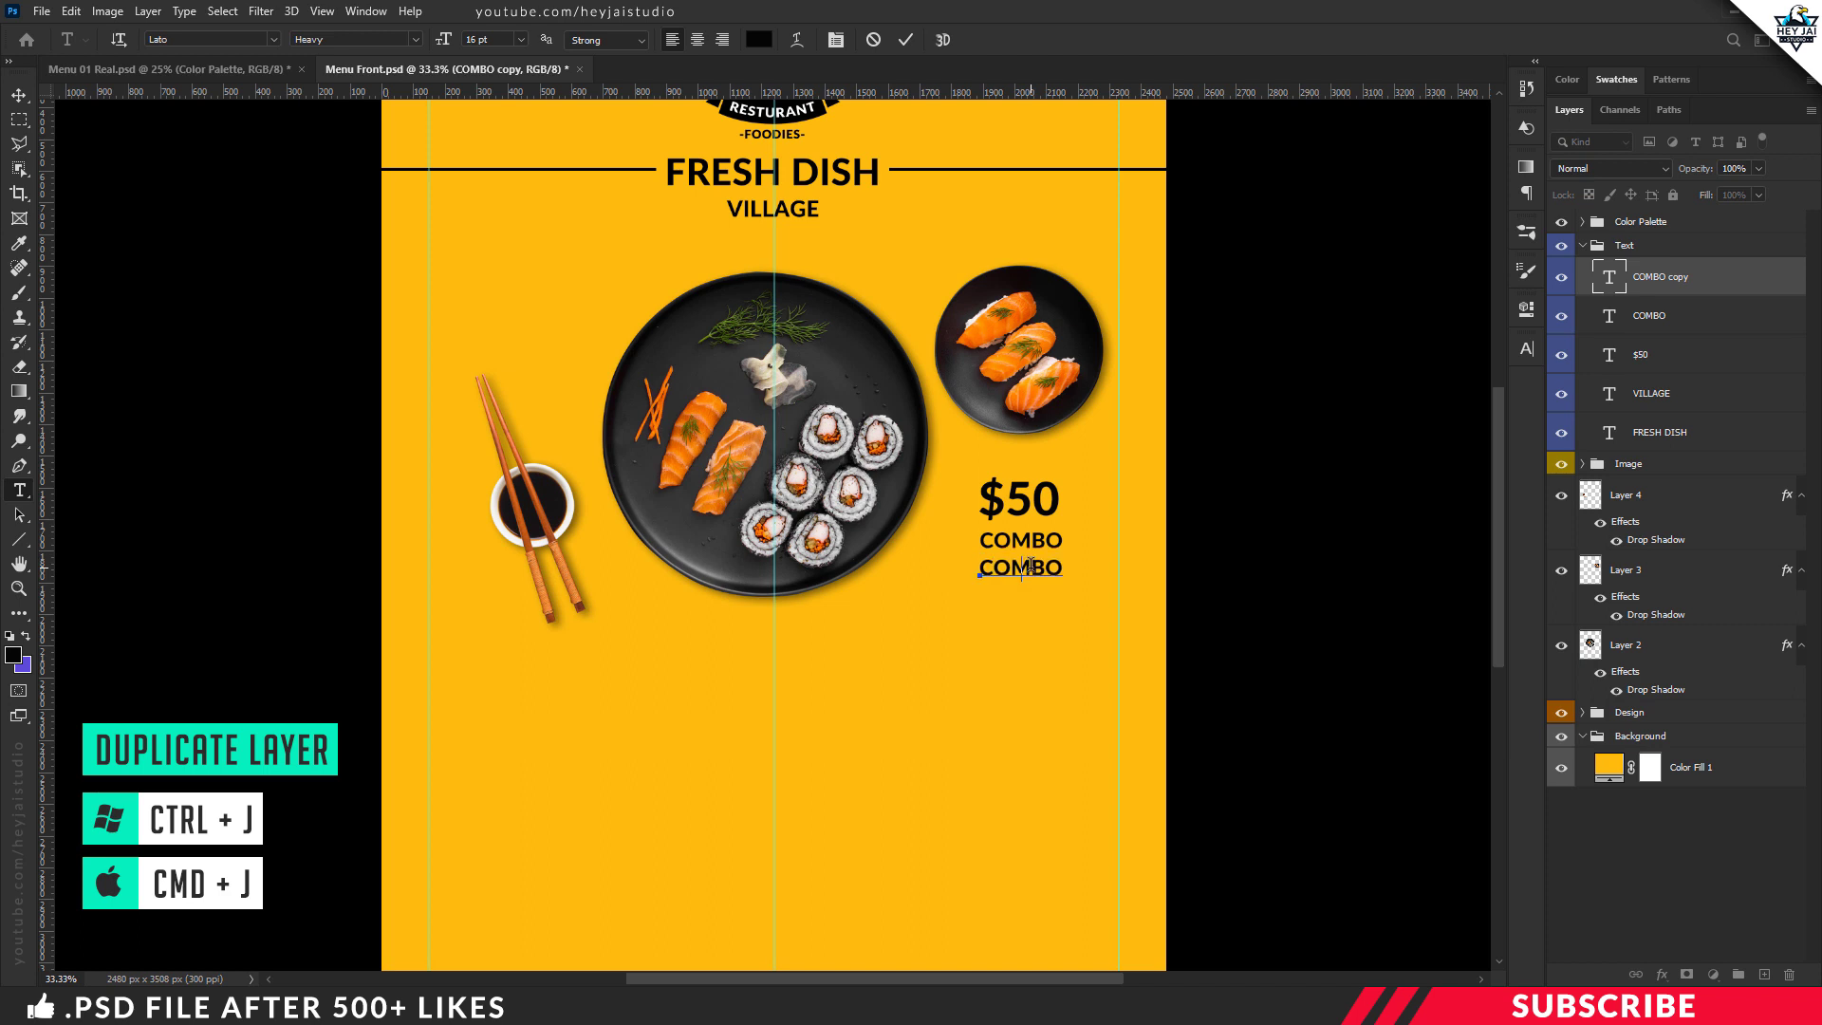
type("PACK")
key("ctrl+Return")
key("v")
left_click_drag(1030, 567, 1058, 593)
key("ctrl+t")
key("Return")
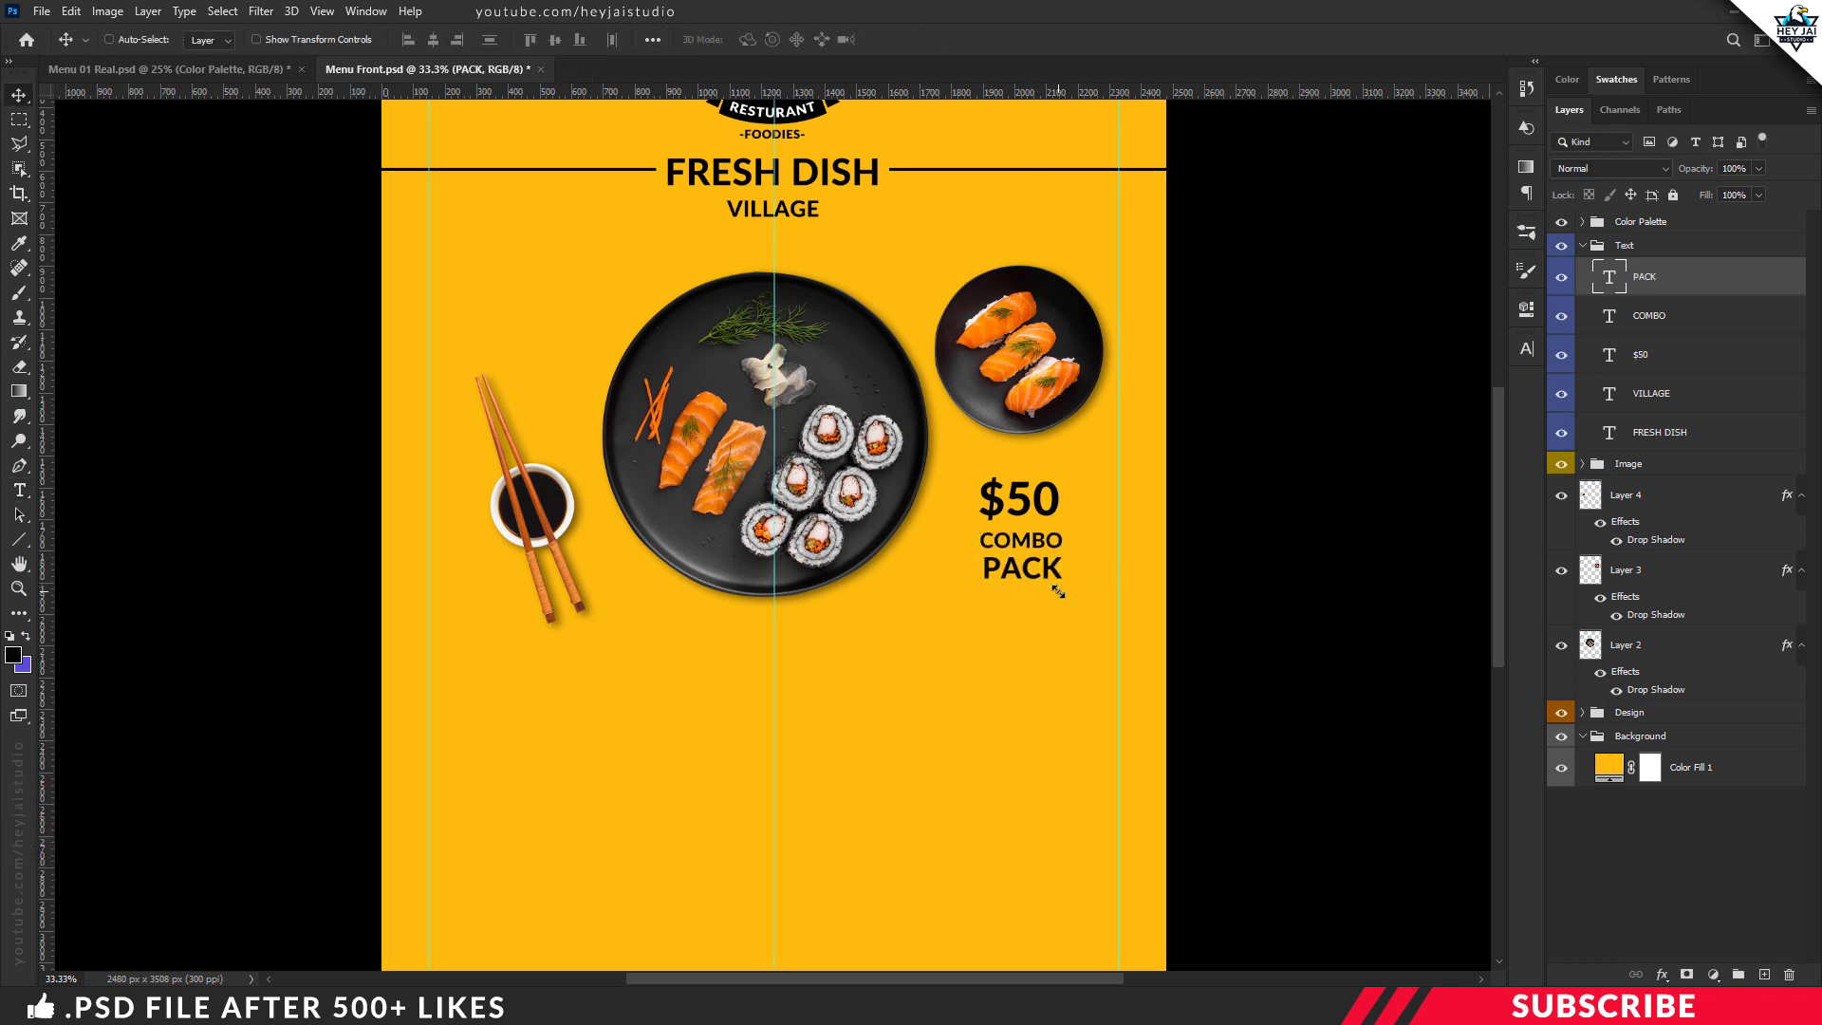
left_click(1670, 315, "shift")
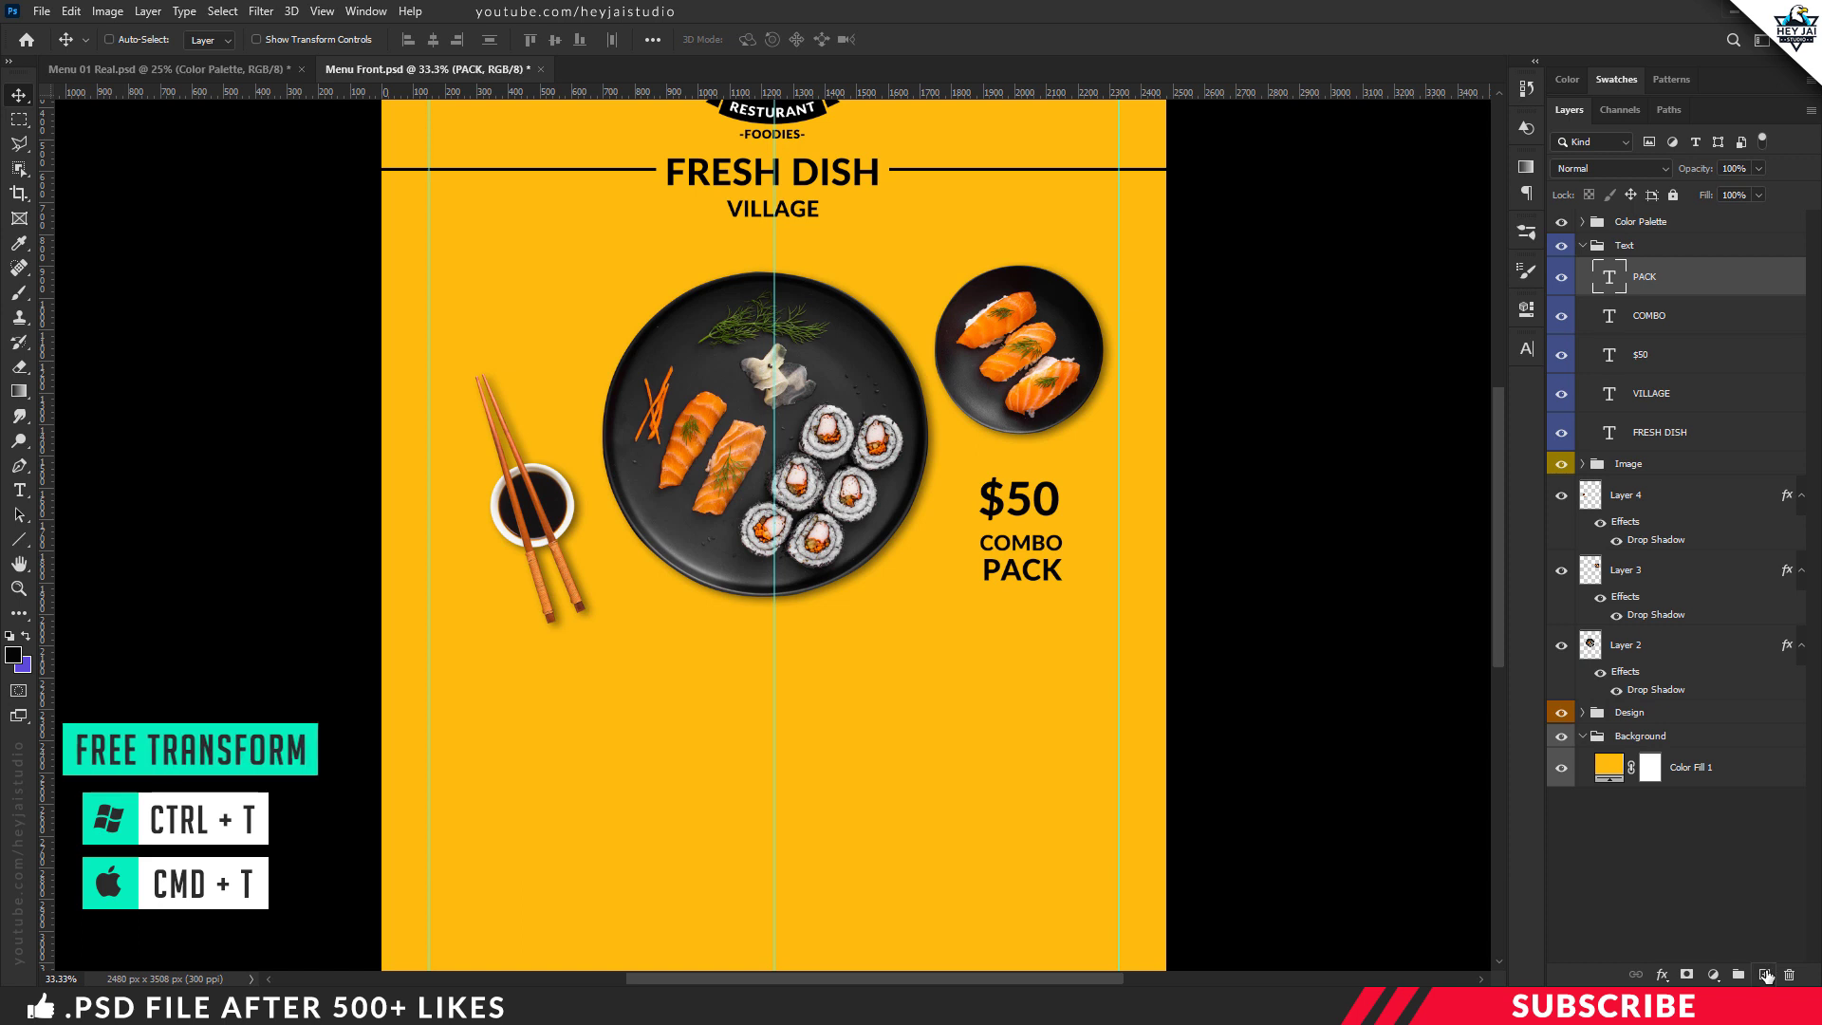
Add a new layer and set up the Line tool with a 5 px weight.
left_click(1765, 973)
left_click(14, 654)
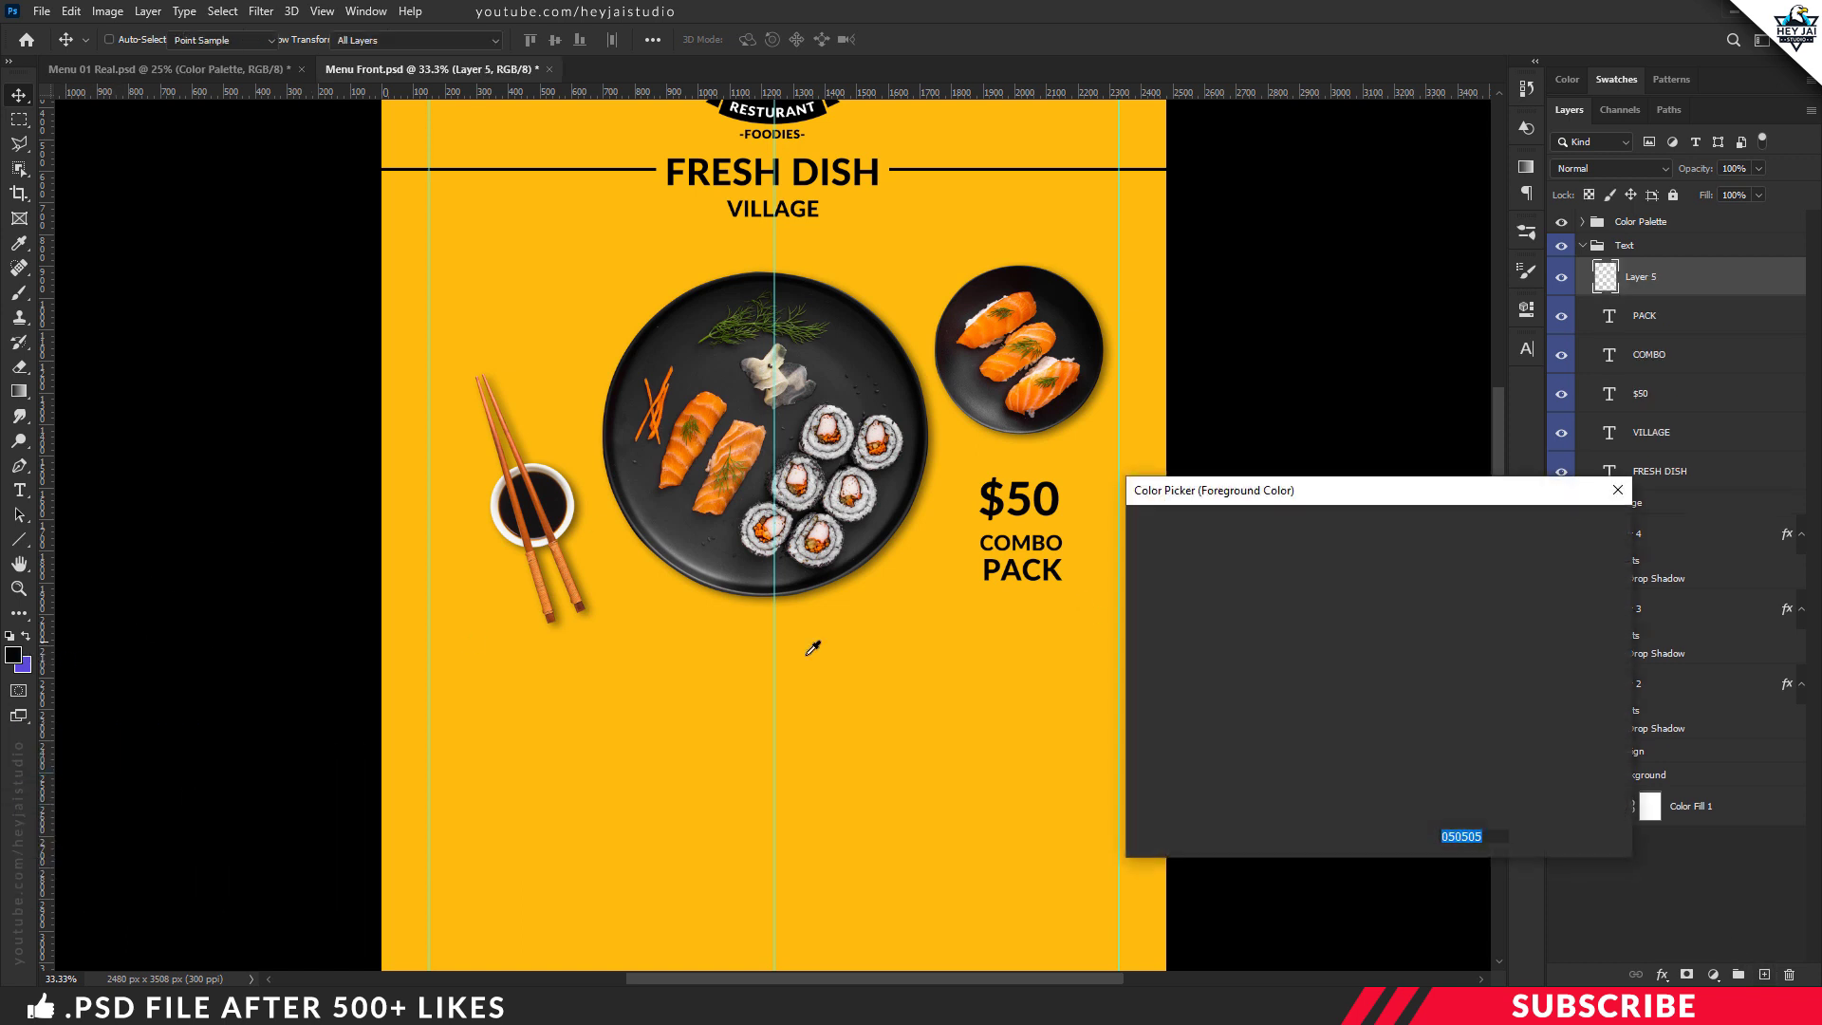
left_click(1544, 558)
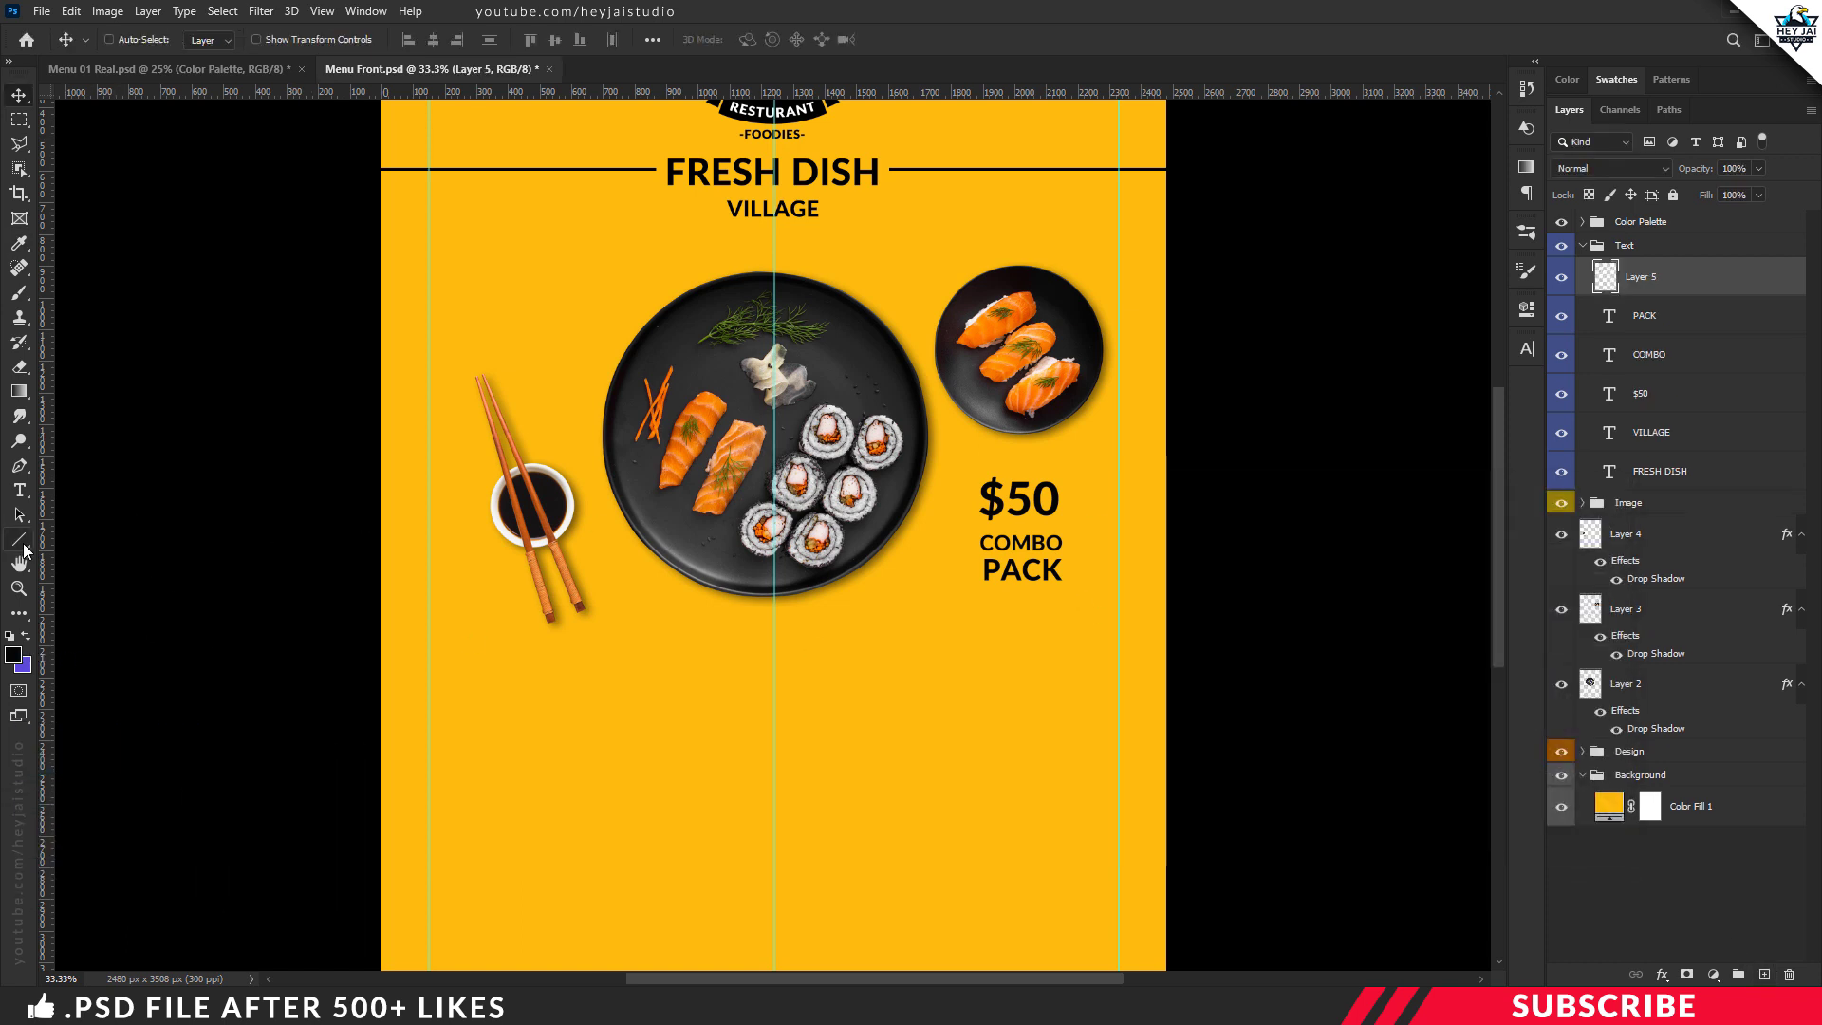
left_click(23, 537)
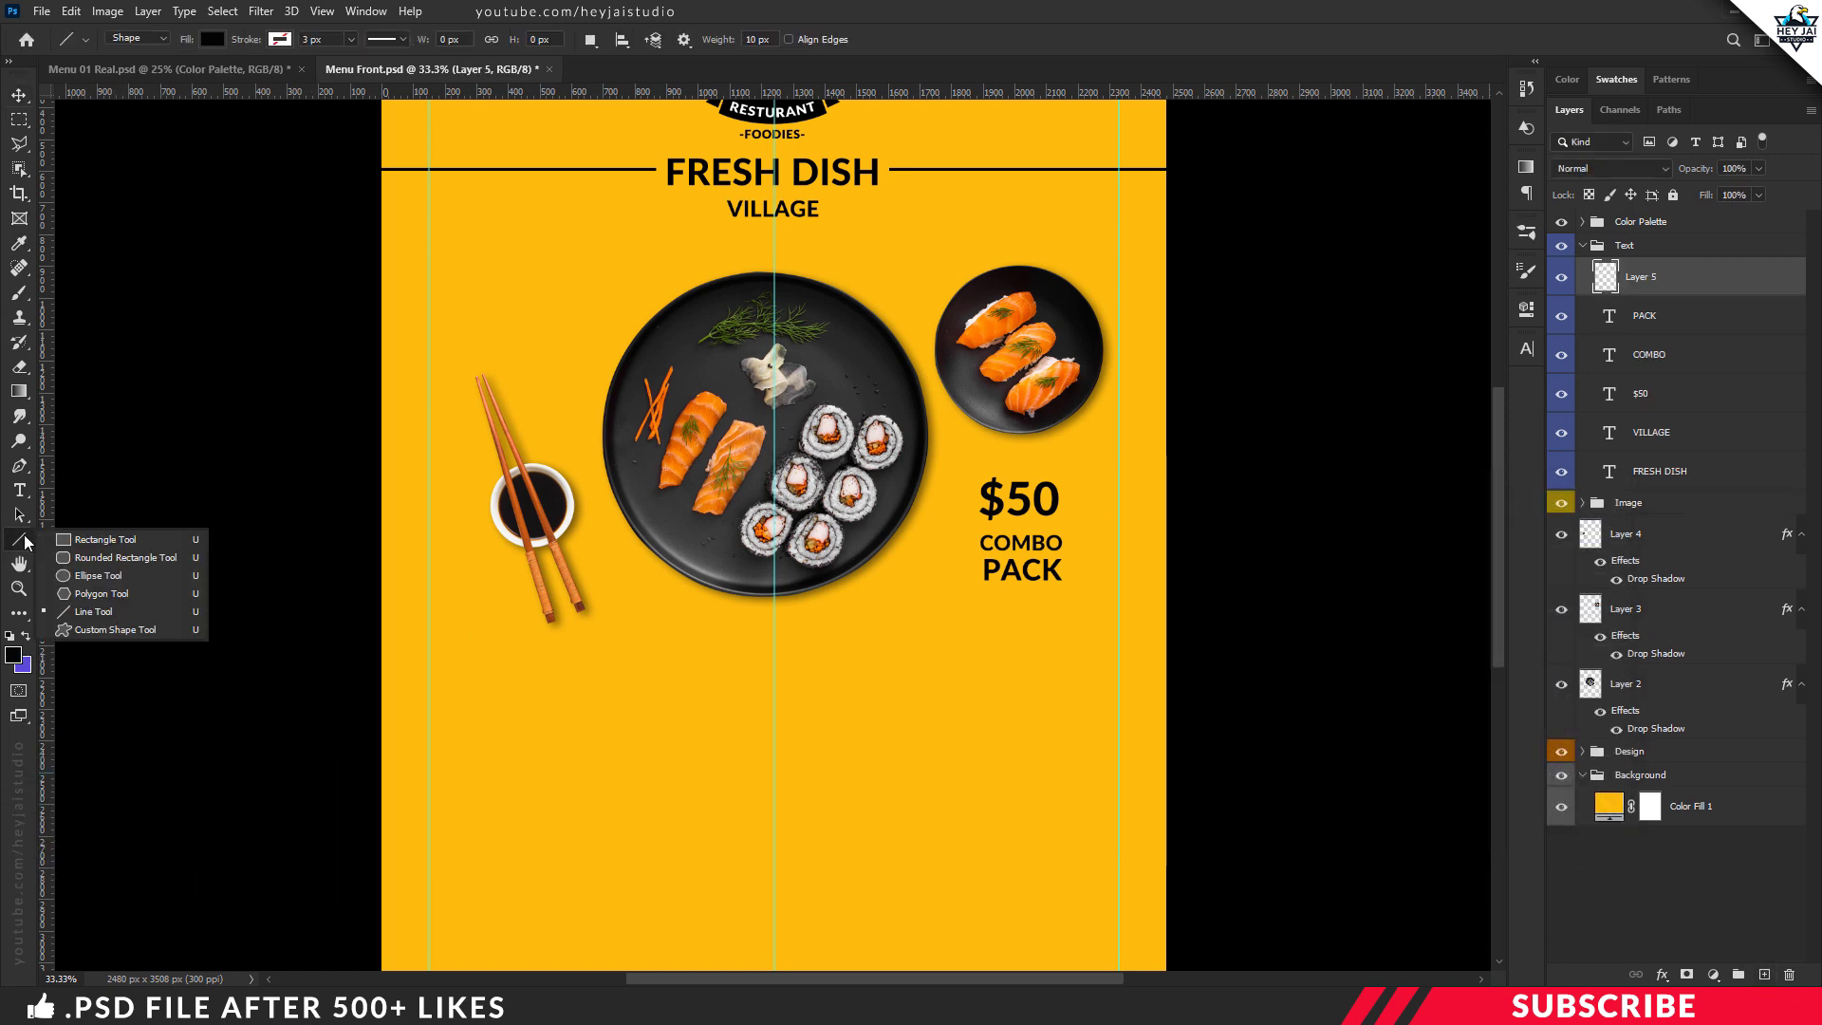
left_click(110, 615)
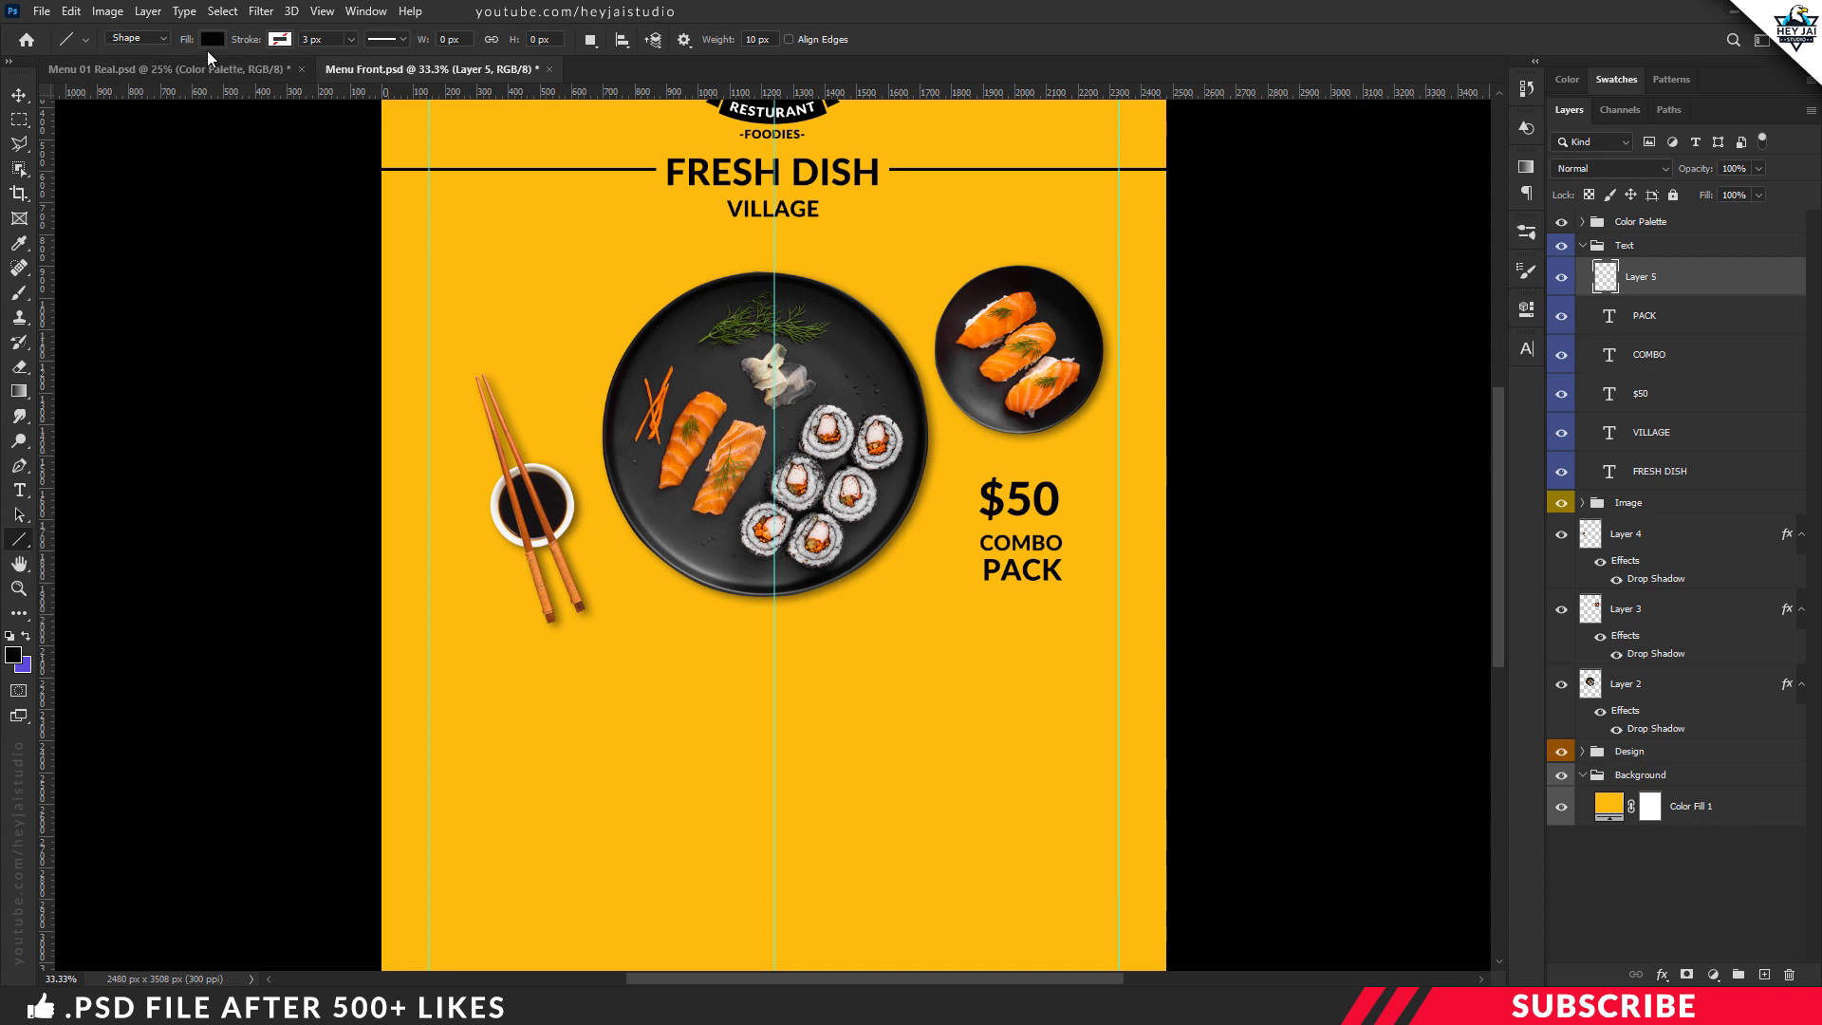
left_click(770, 39)
type("5 px")
key("ctrl+plus")
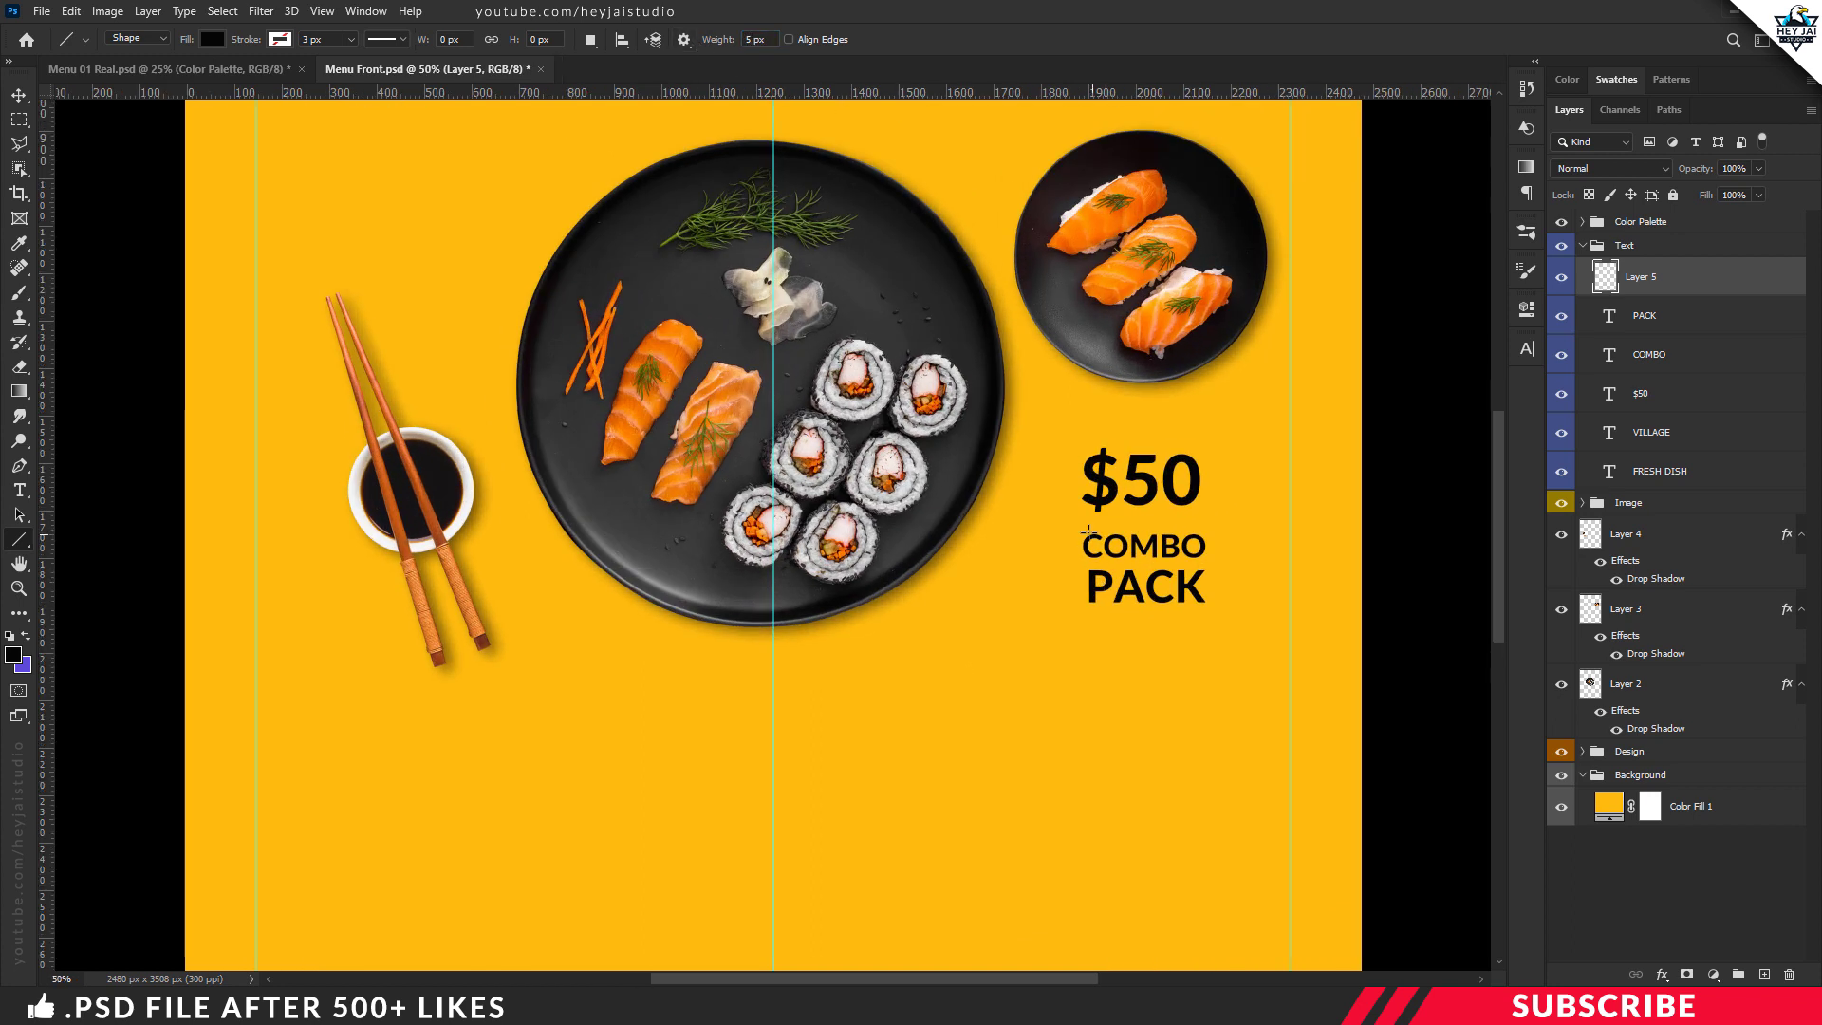
Draw a line above COMBO and place a duplicate below PACK.
left_click_drag(1085, 529, 1203, 530)
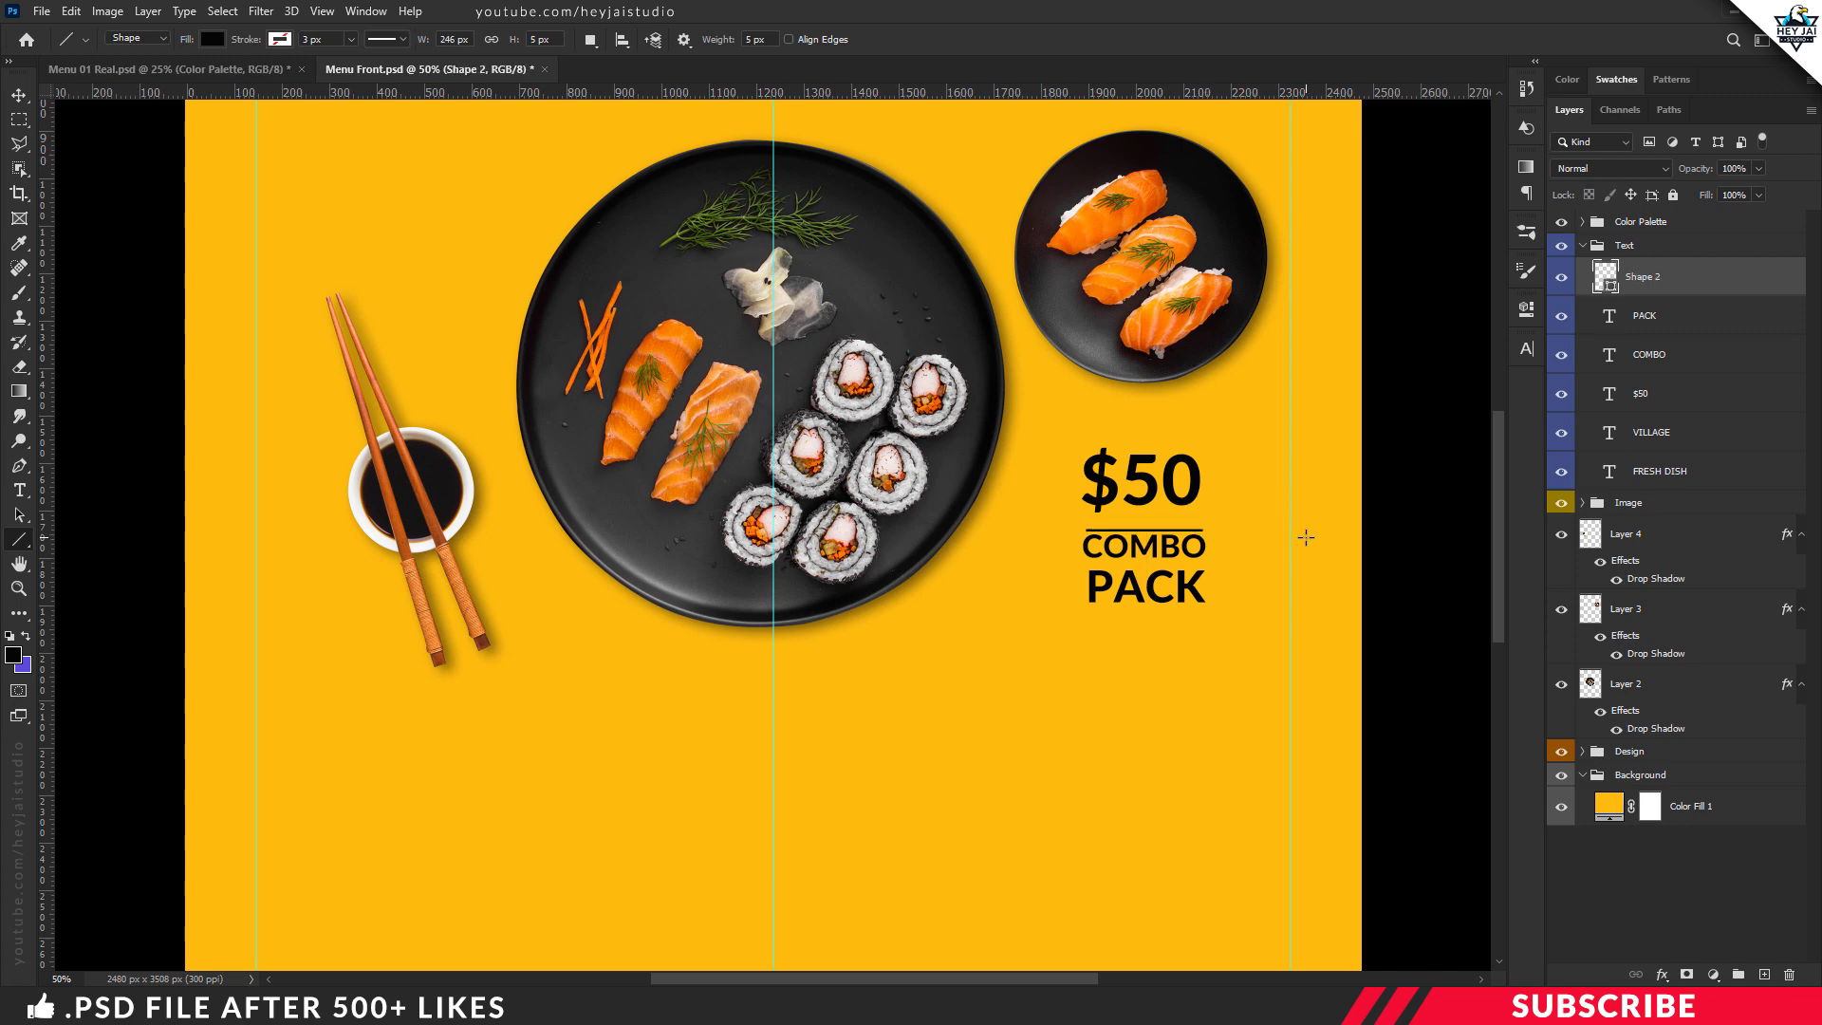
key("ctrl+t")
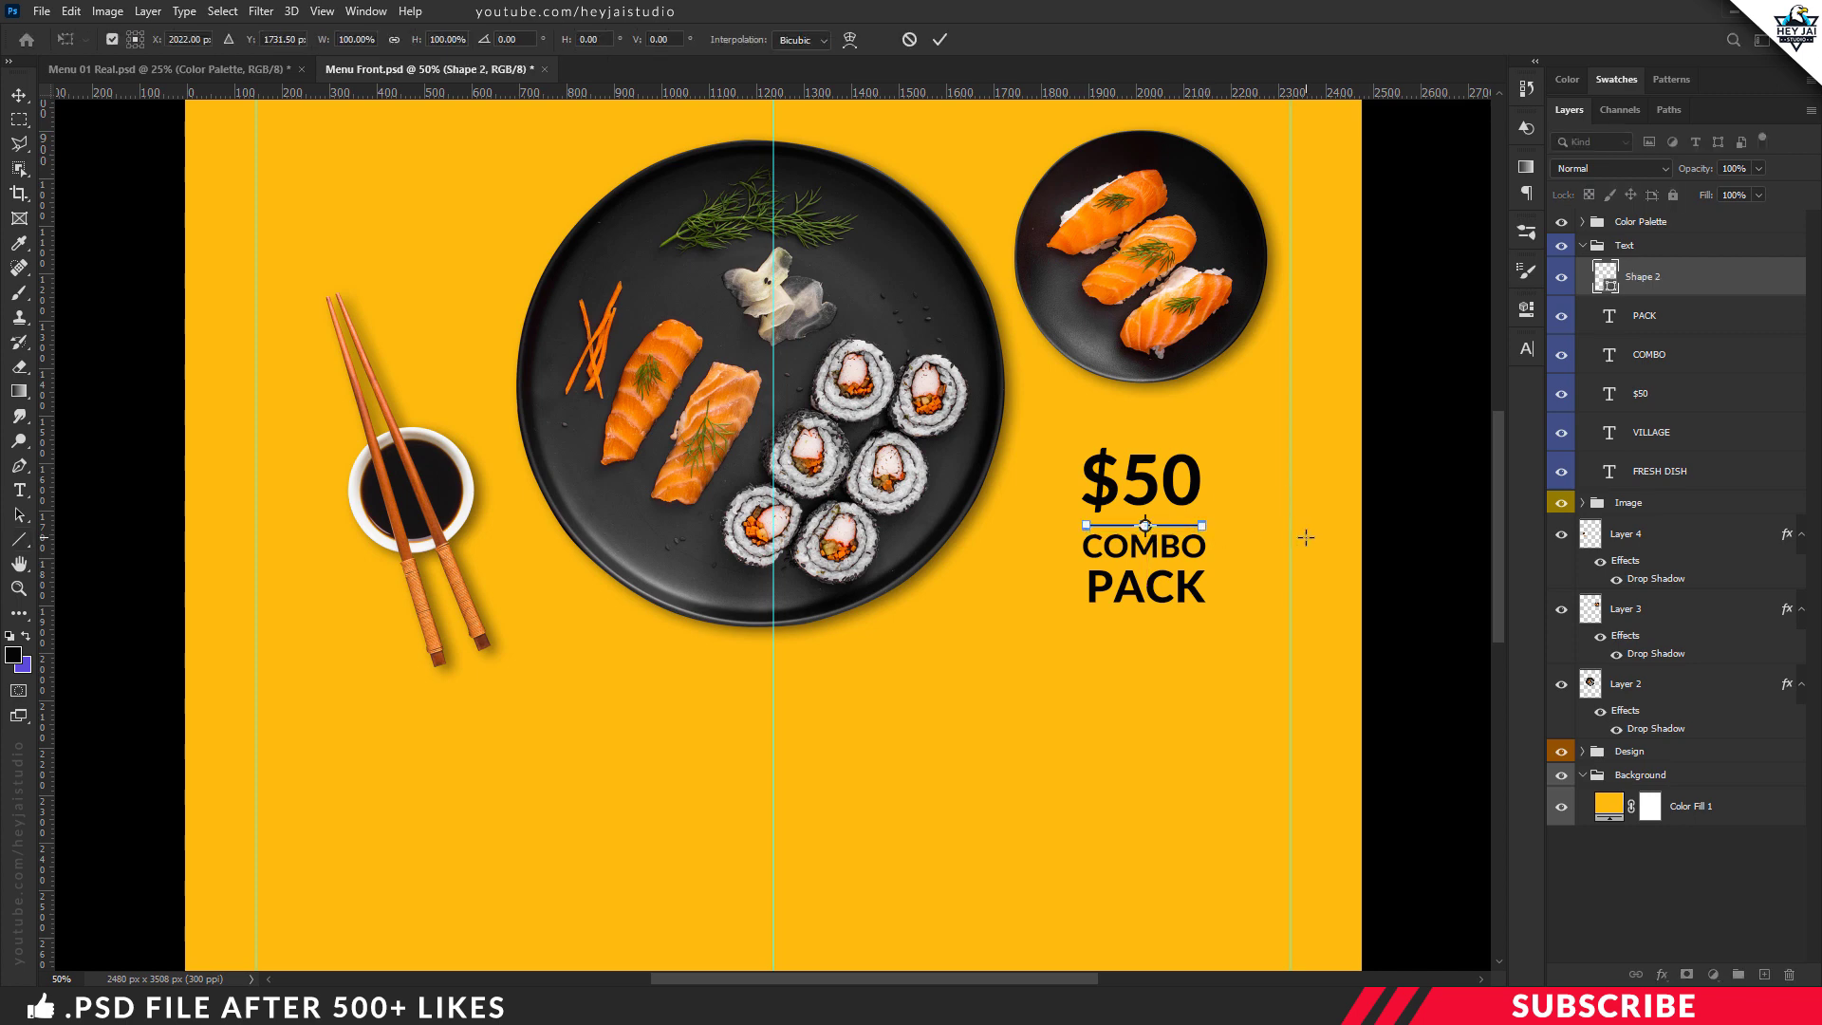
key("Return")
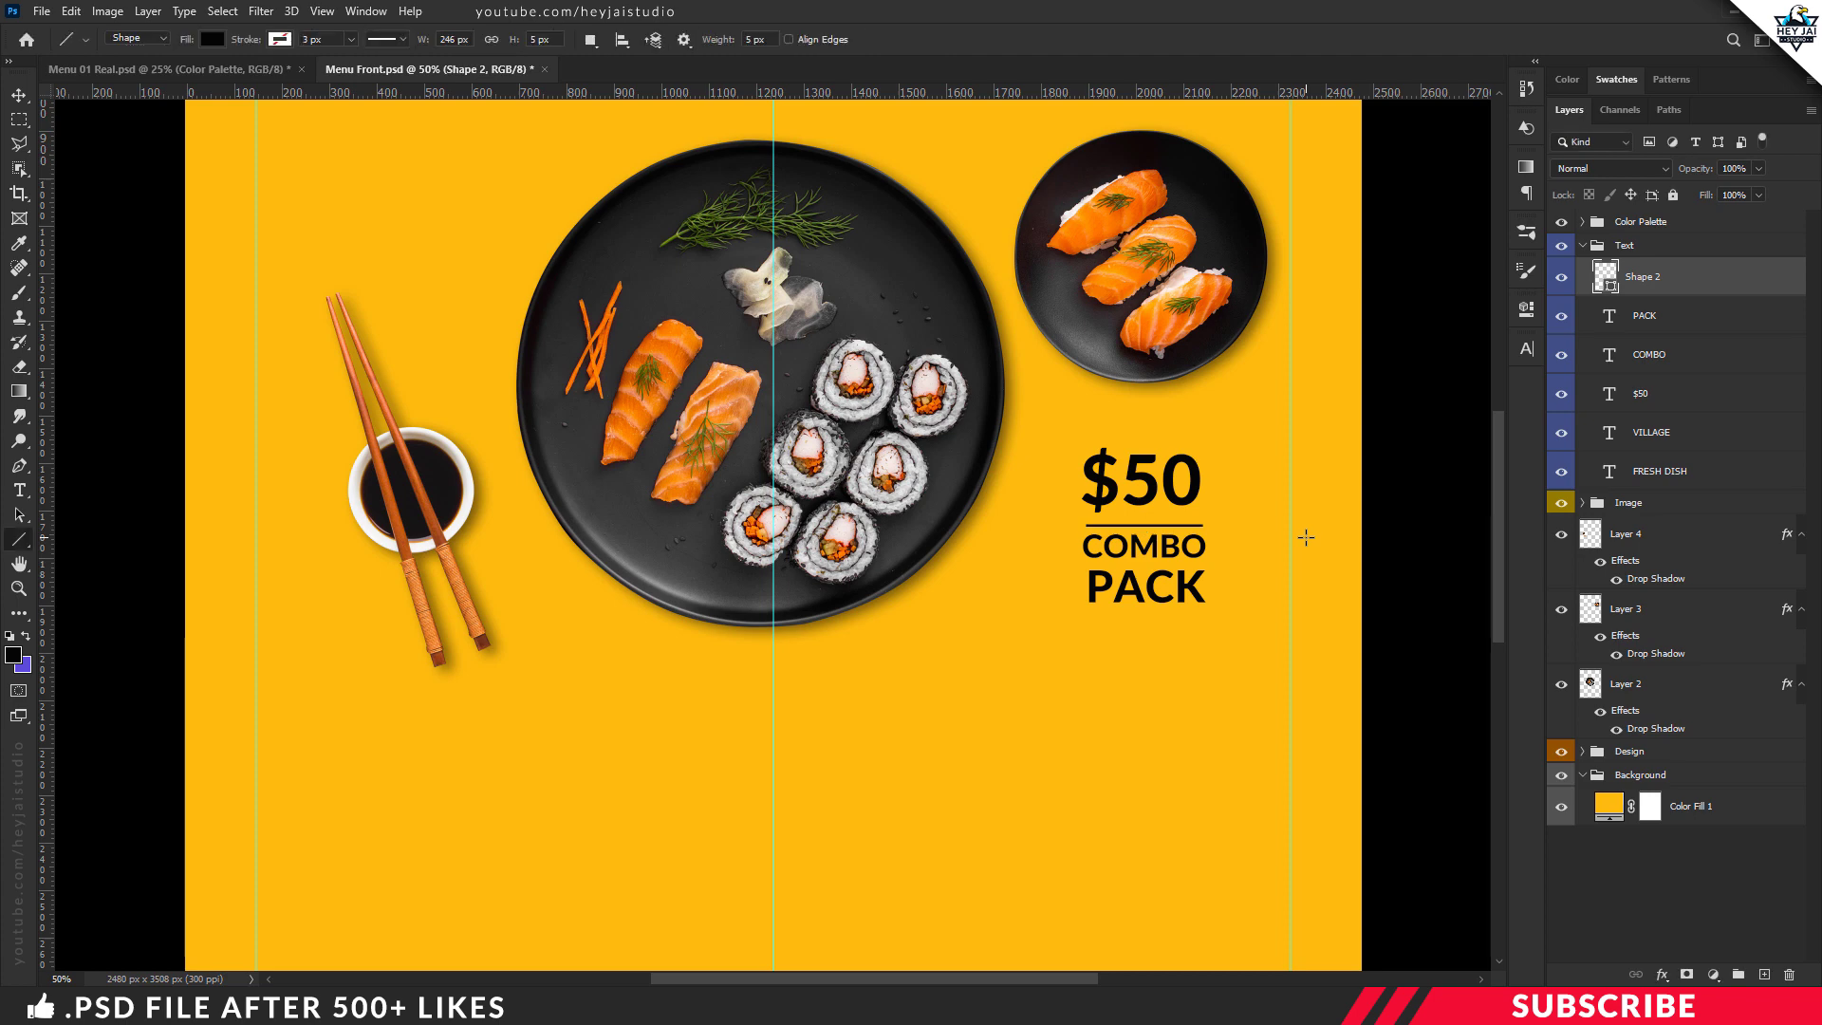
key("ctrl+j")
key("v")
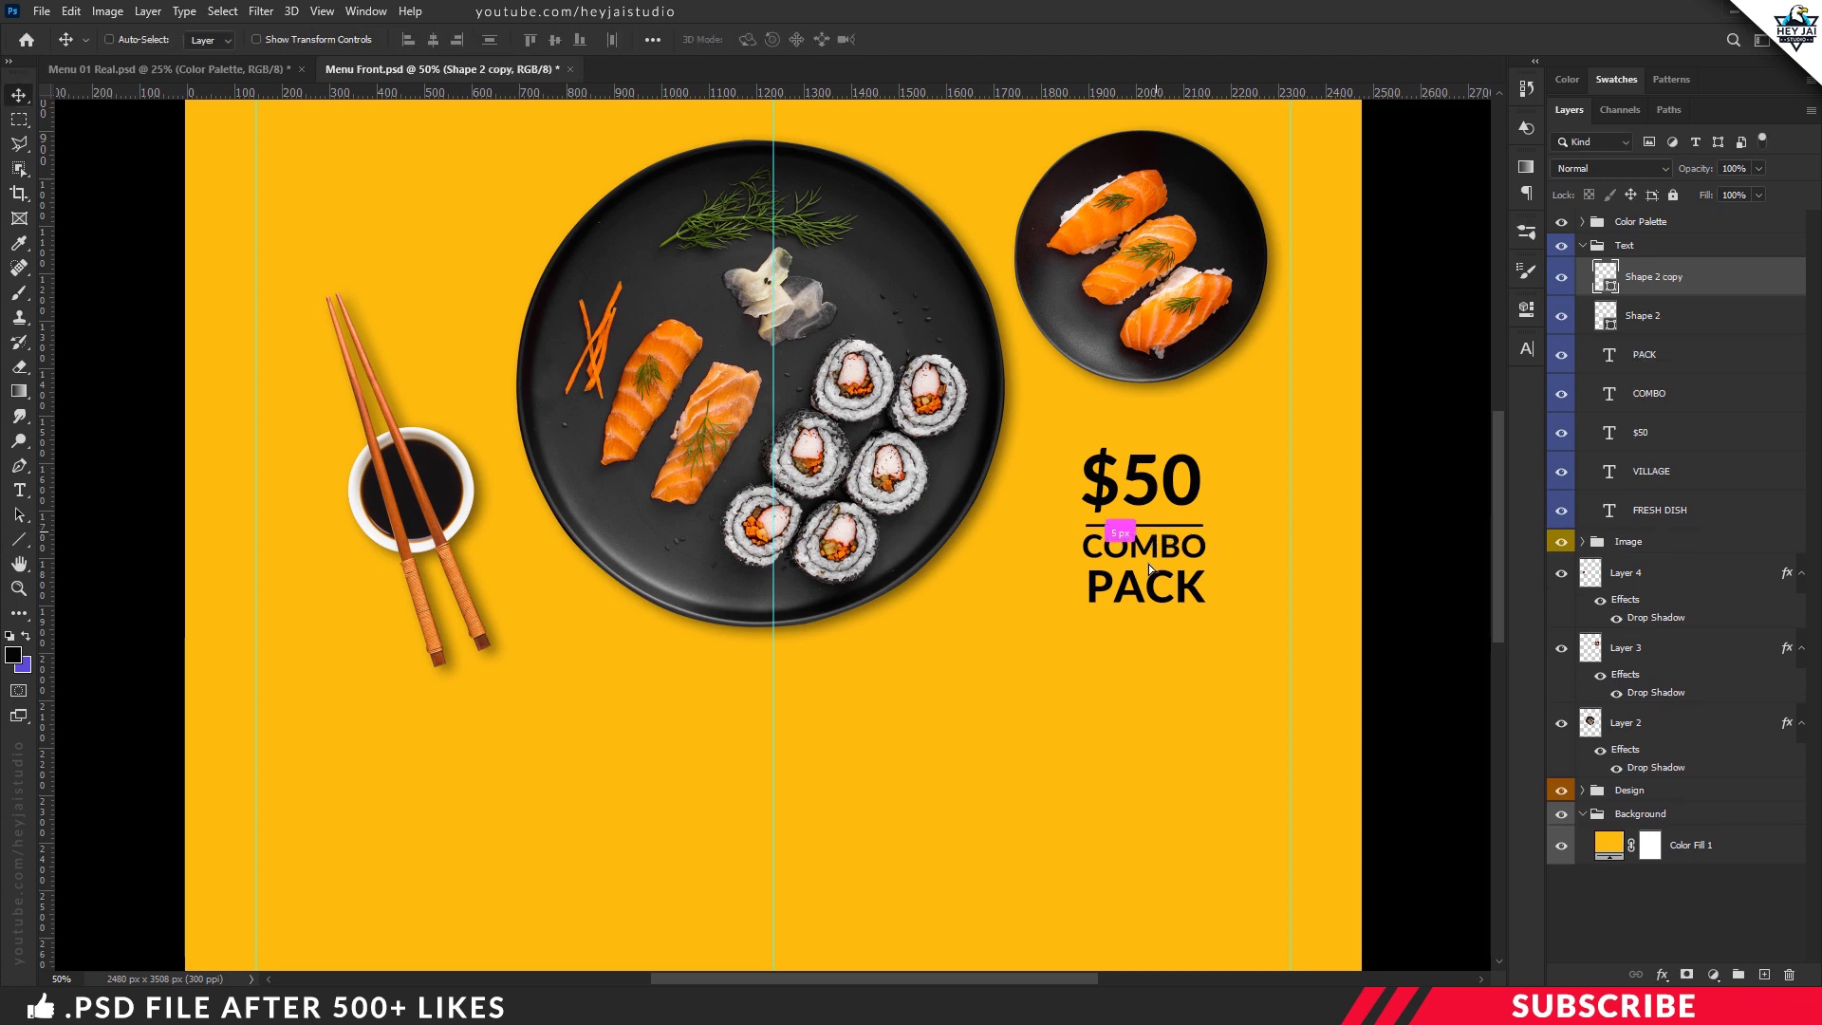
left_click_drag(1148, 546, 1148, 618)
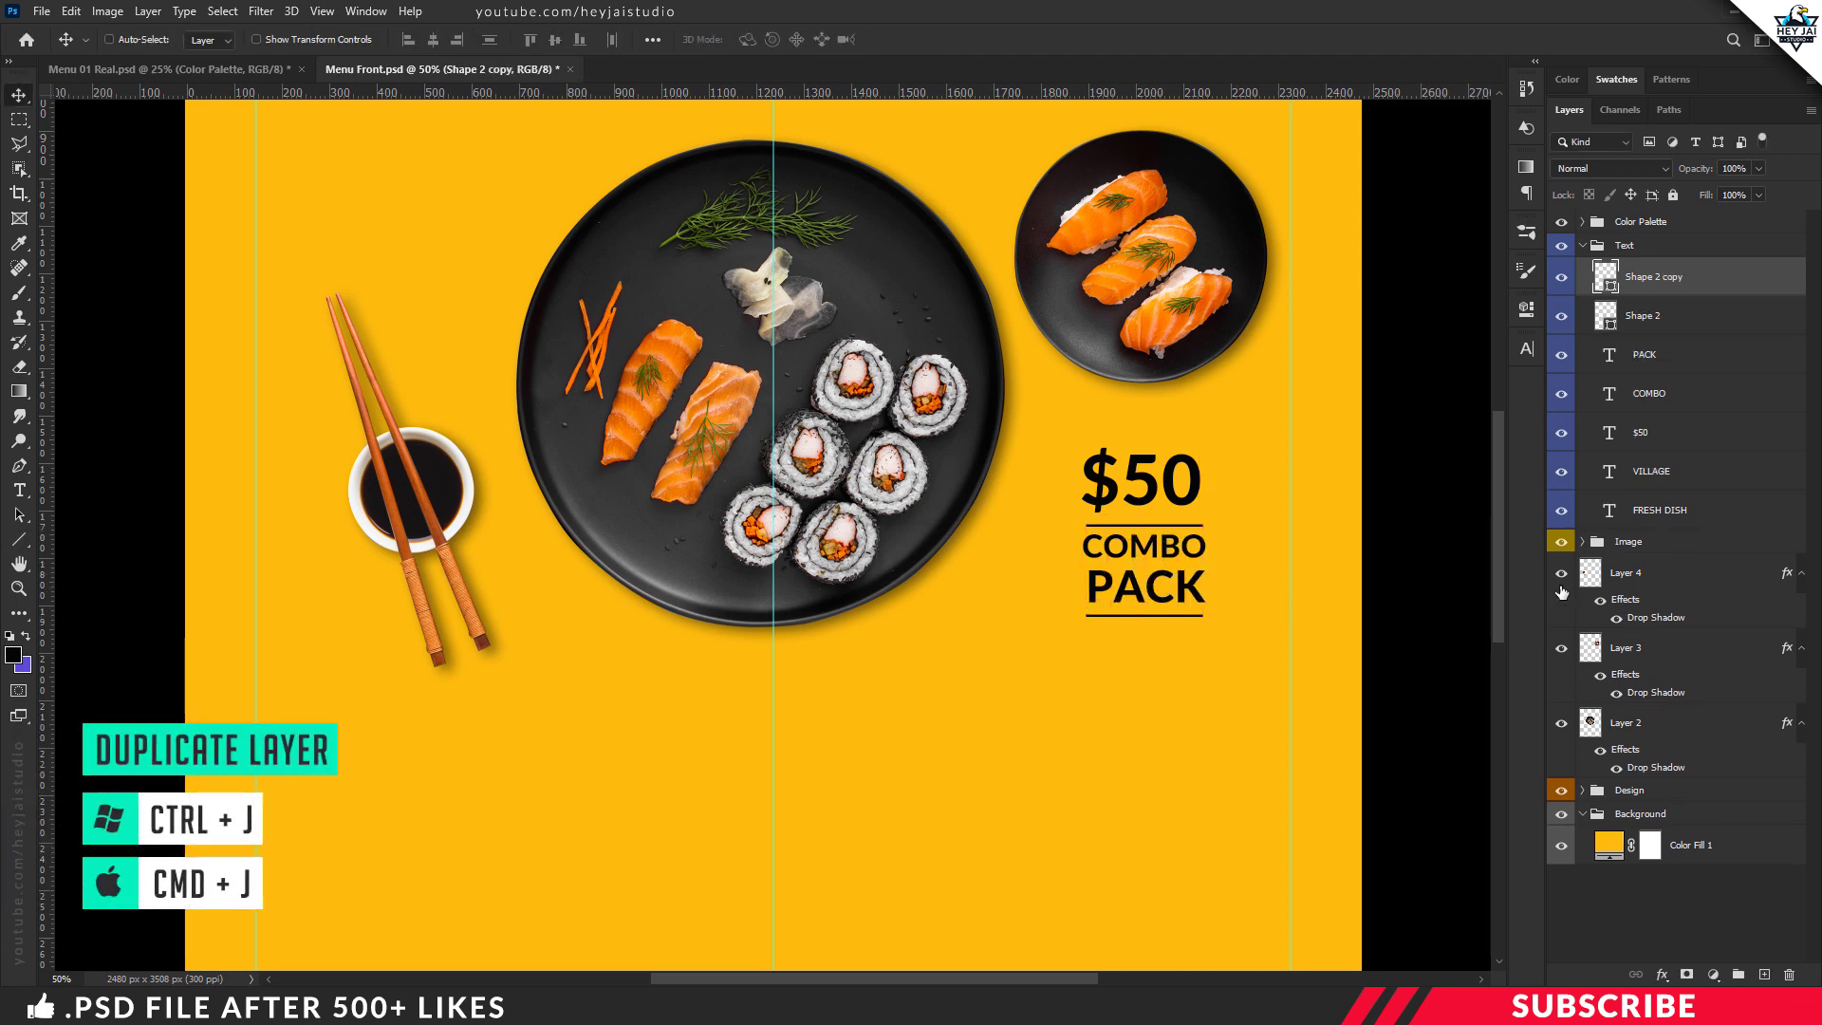
Collapse the Text and Image layer groups in the Layers panel.
key("ctrl+minus")
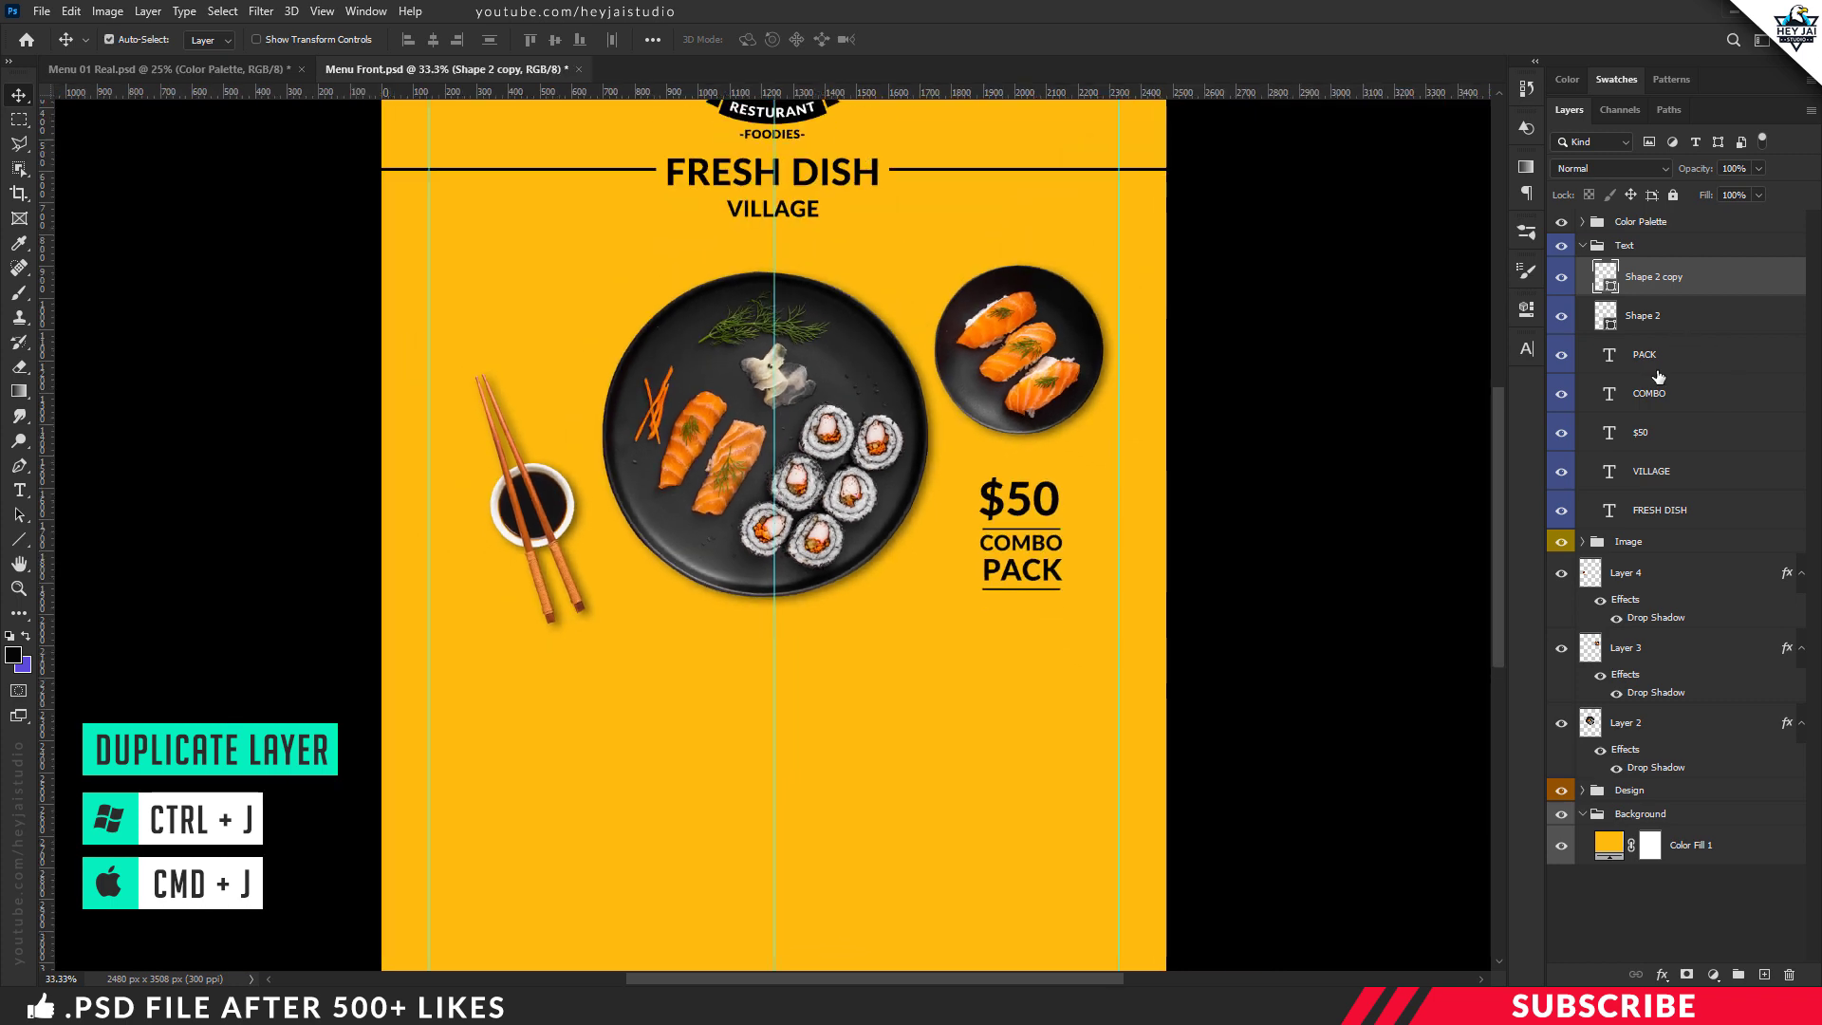
key("ctrl+minus")
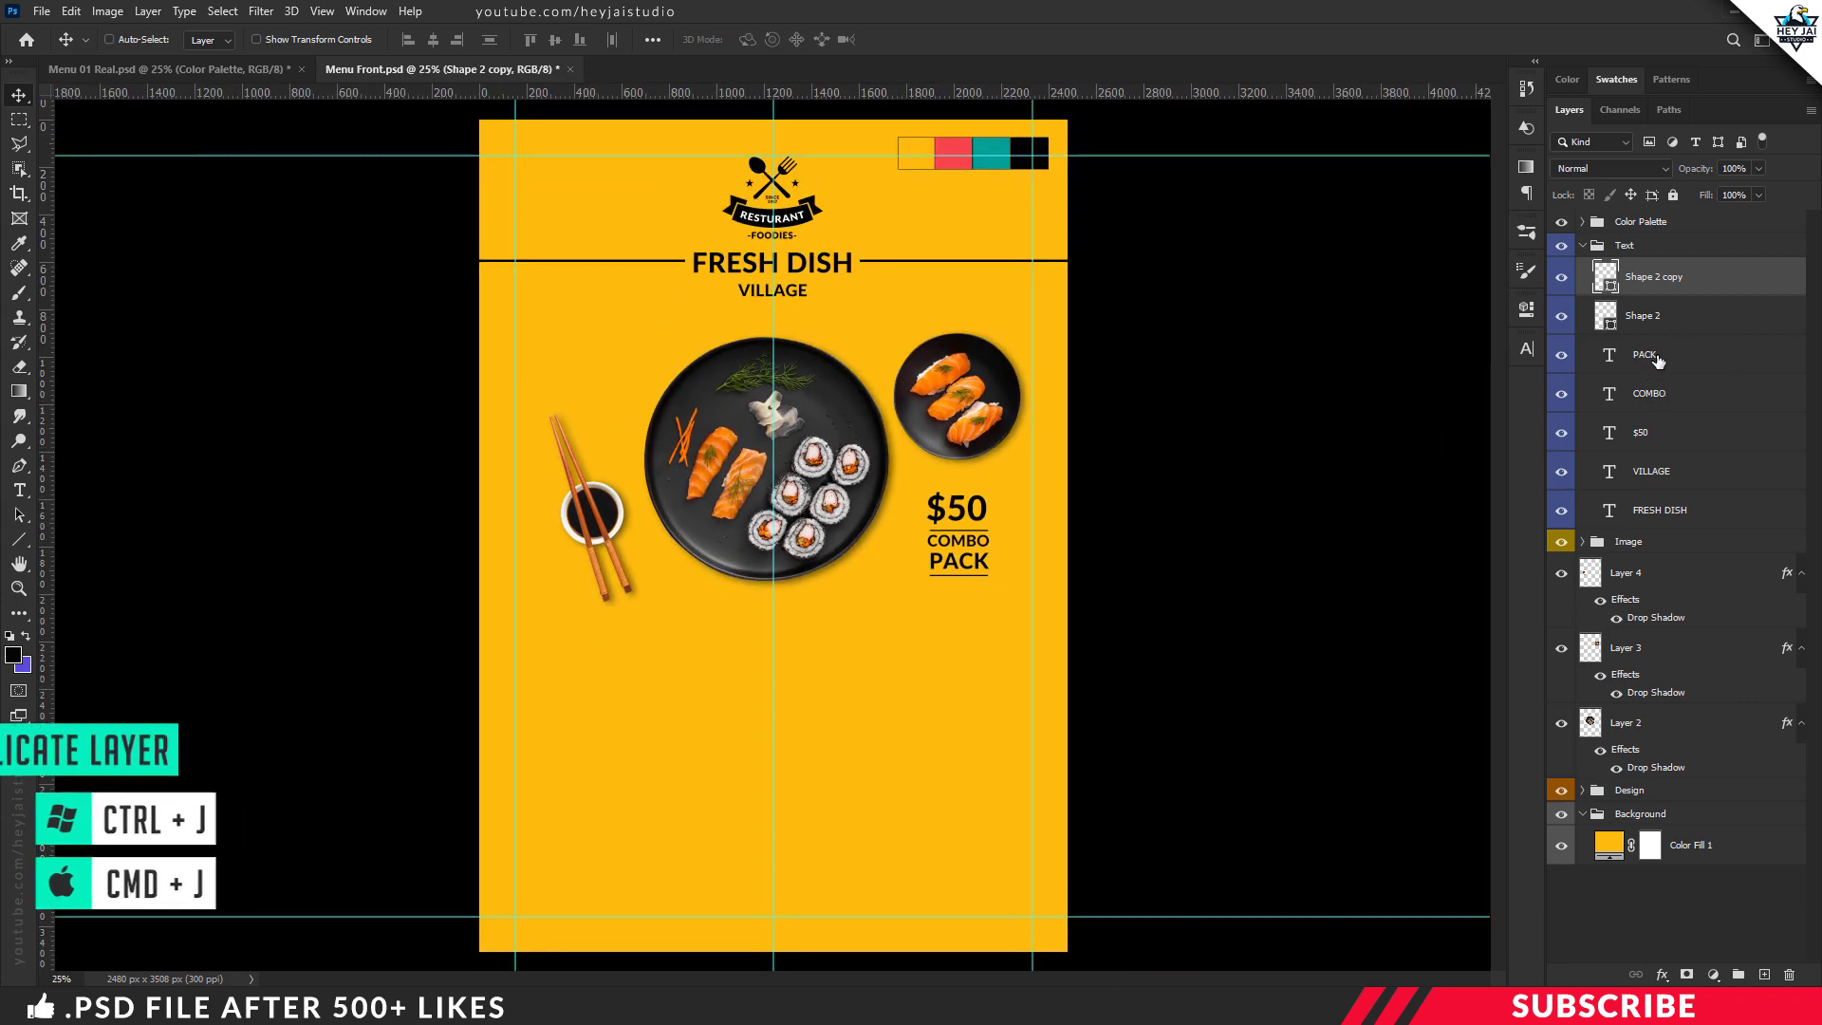
left_click(1657, 357)
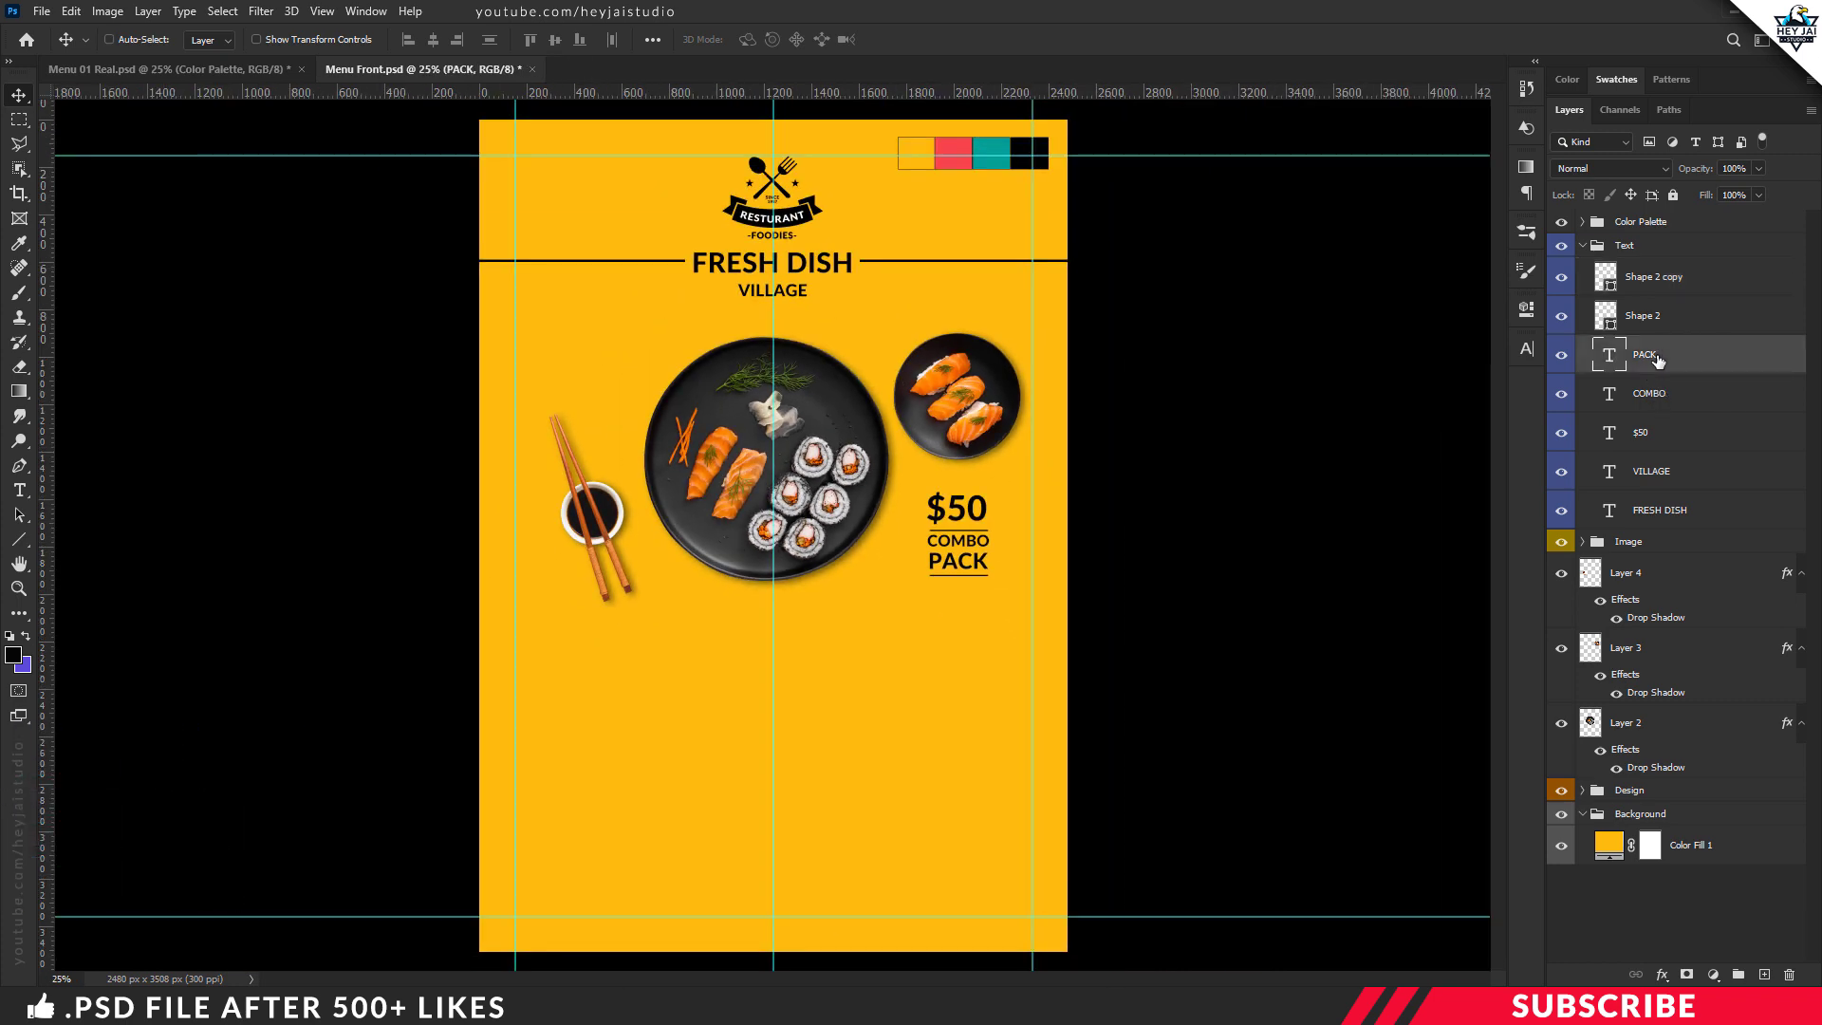
left_click(1659, 287)
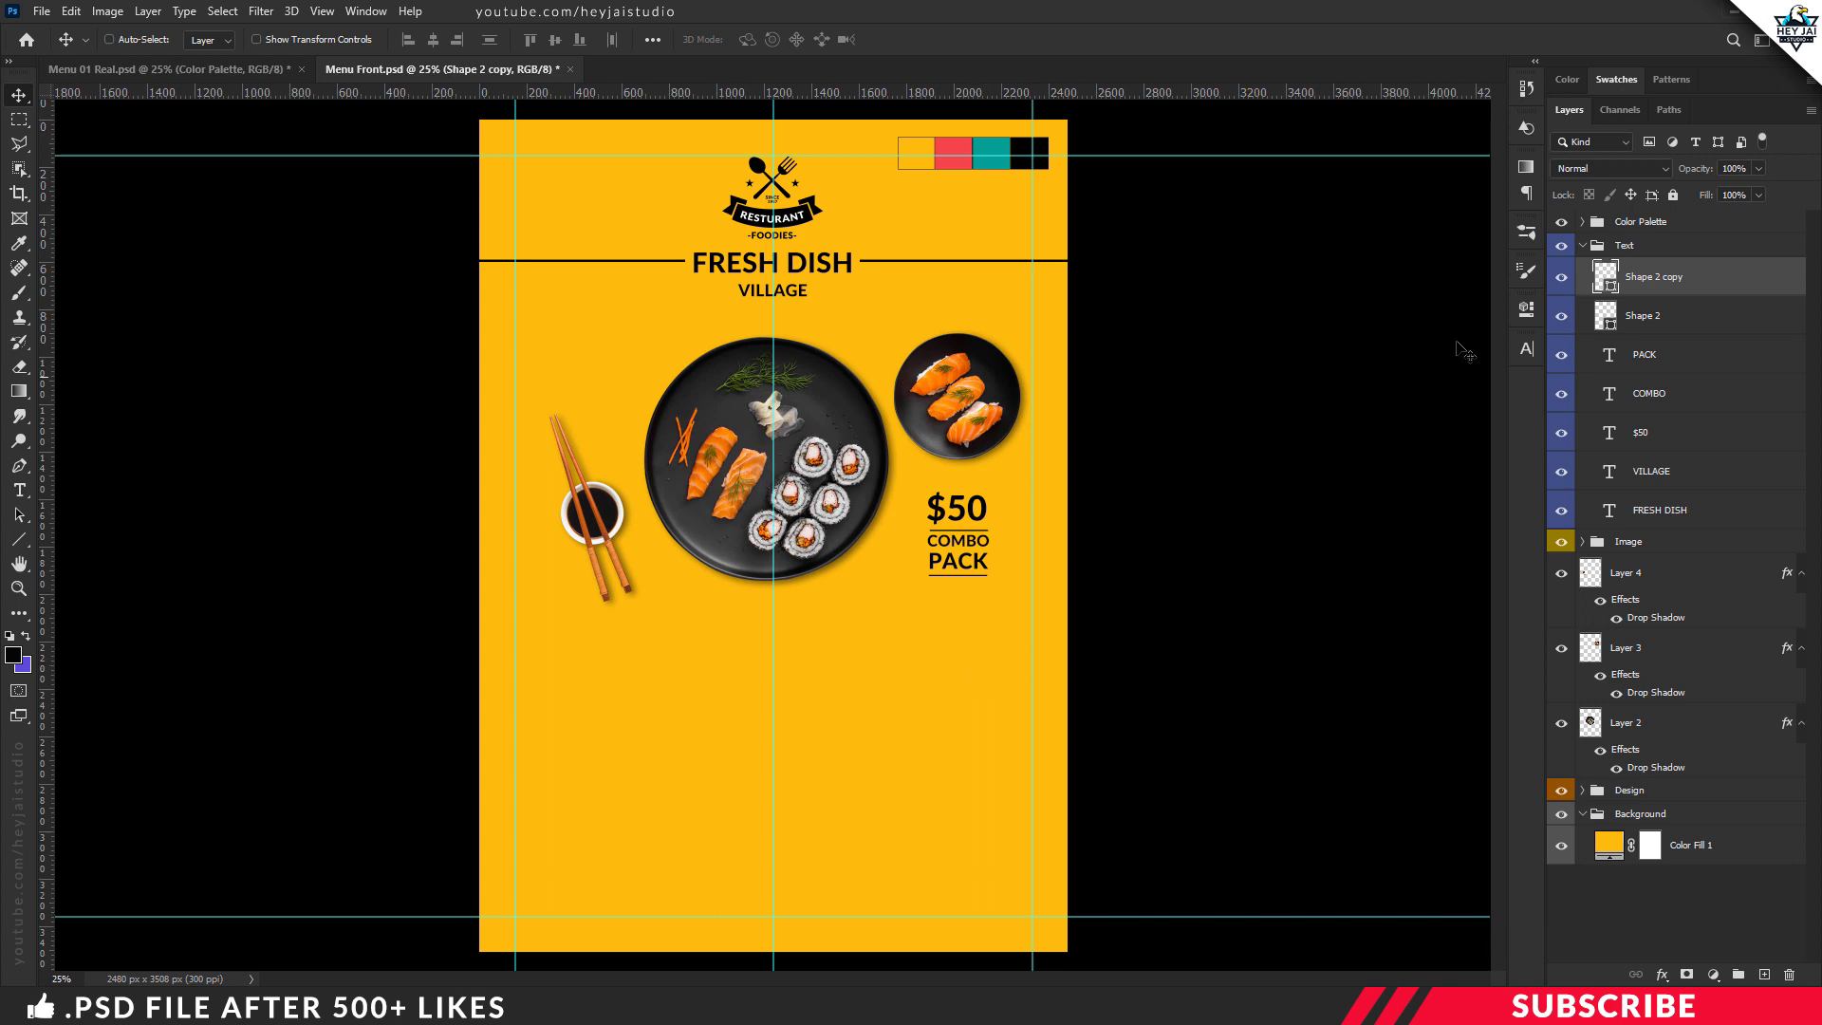
left_click(1582, 247)
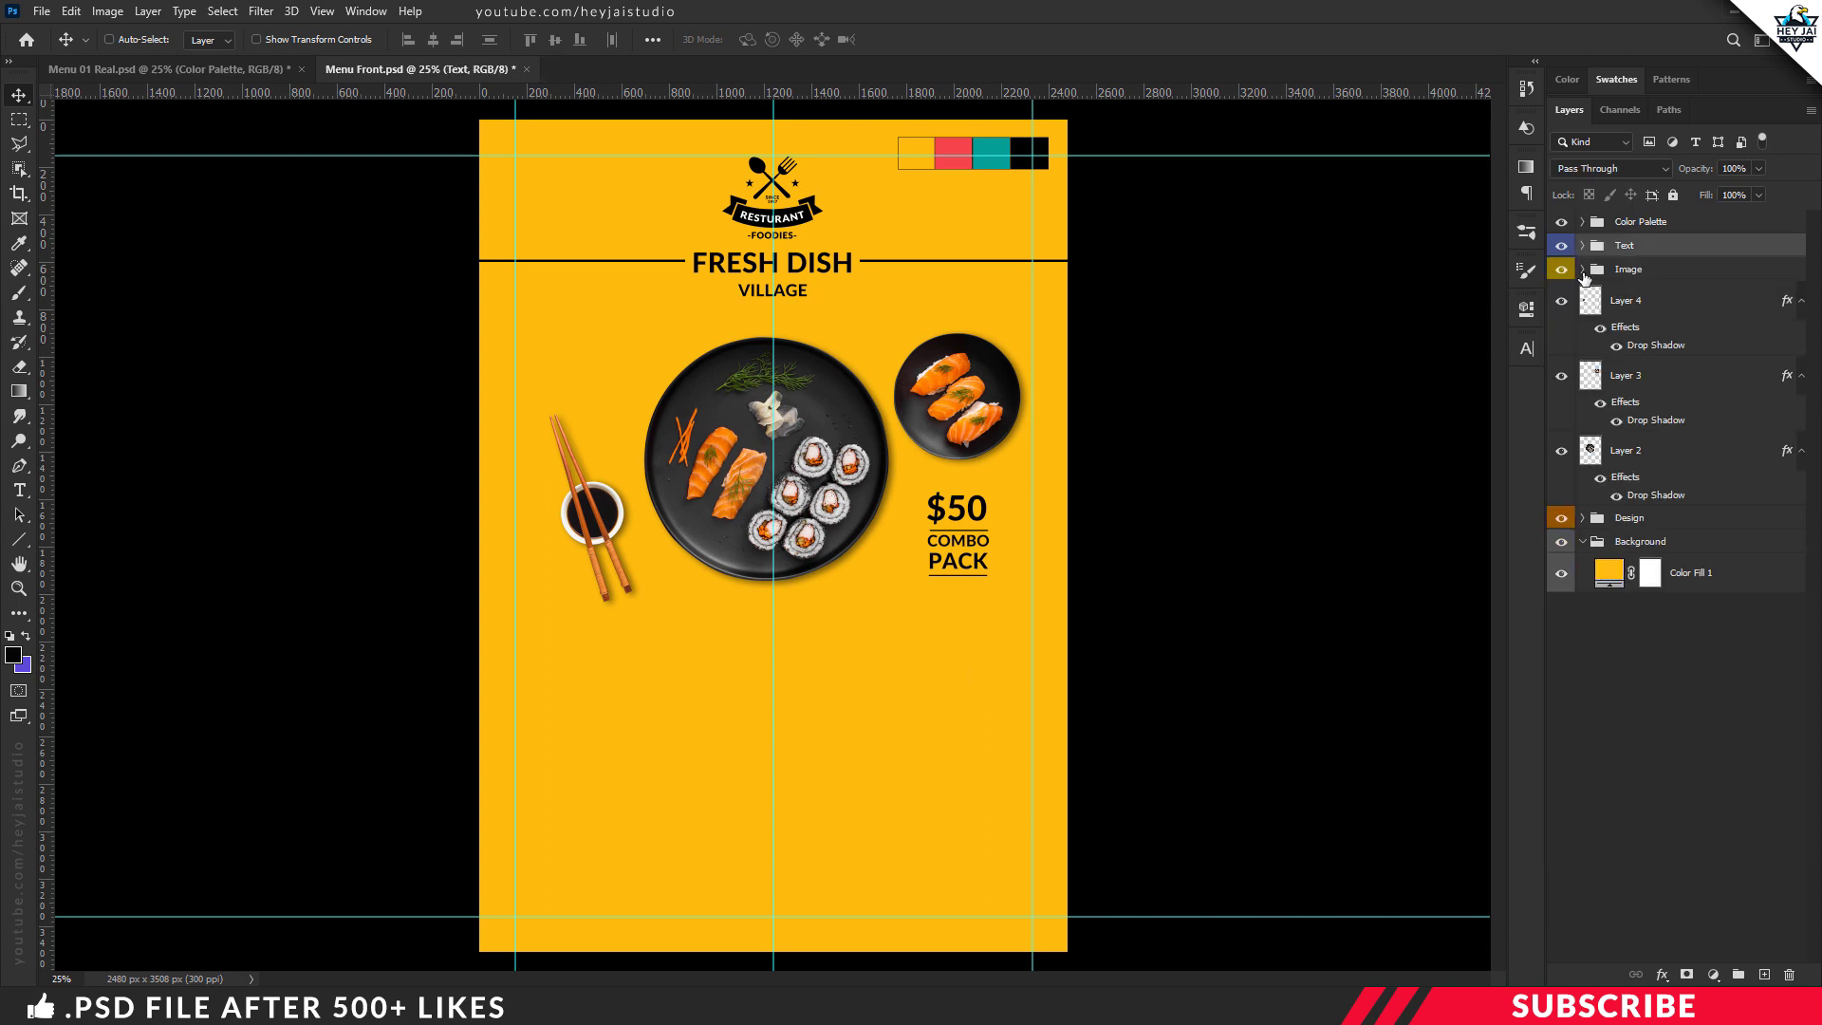
left_click(1582, 271)
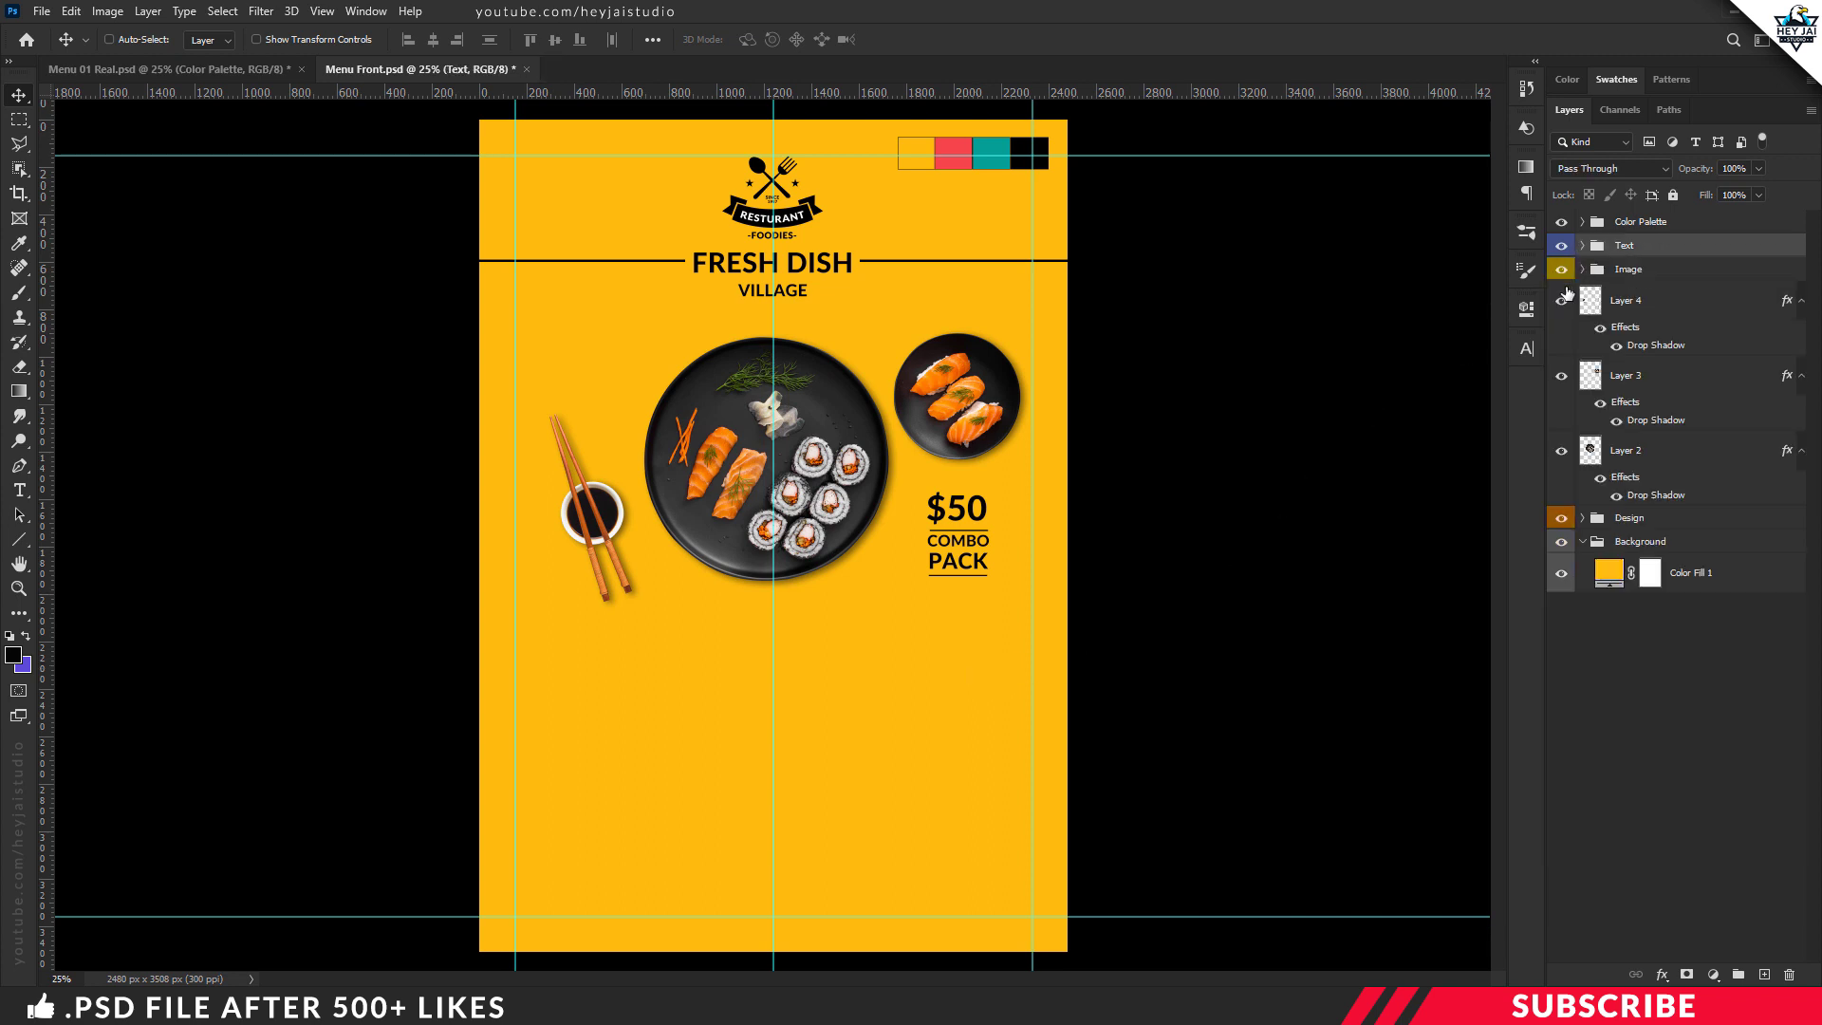
left_click(1616, 301)
left_click(1633, 462, "shift")
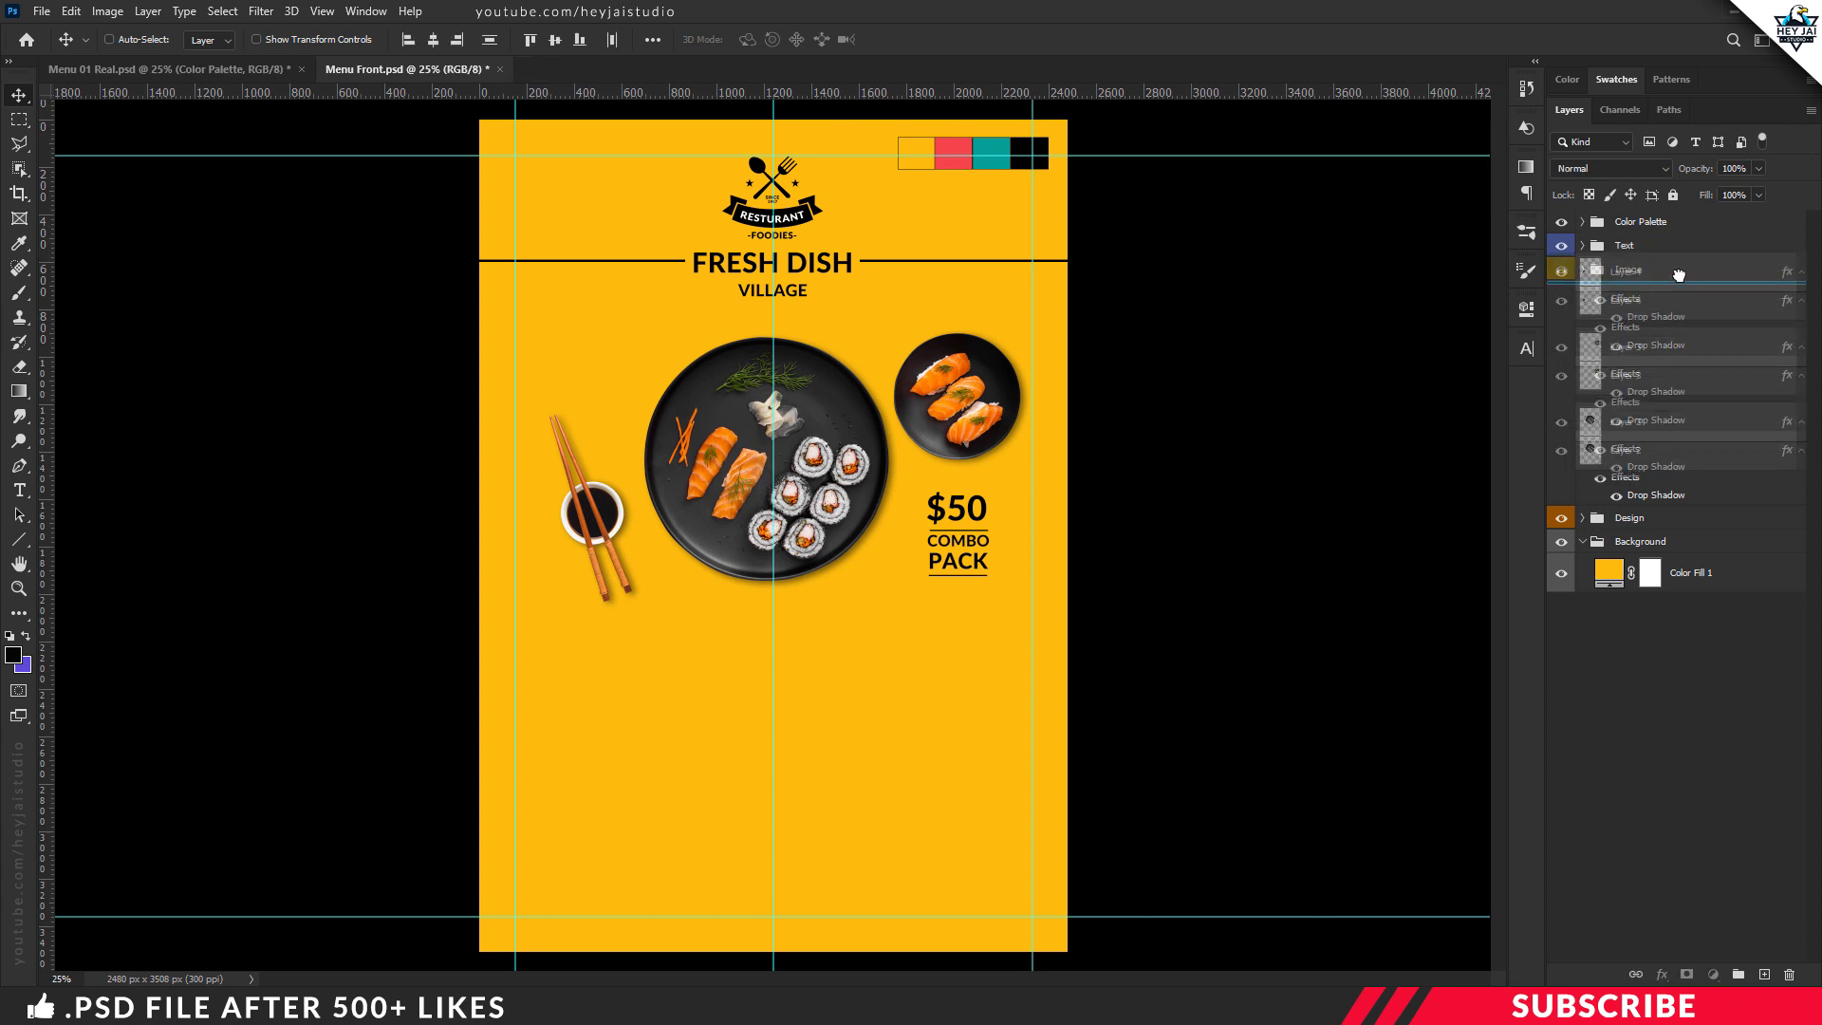
left_click(1603, 270)
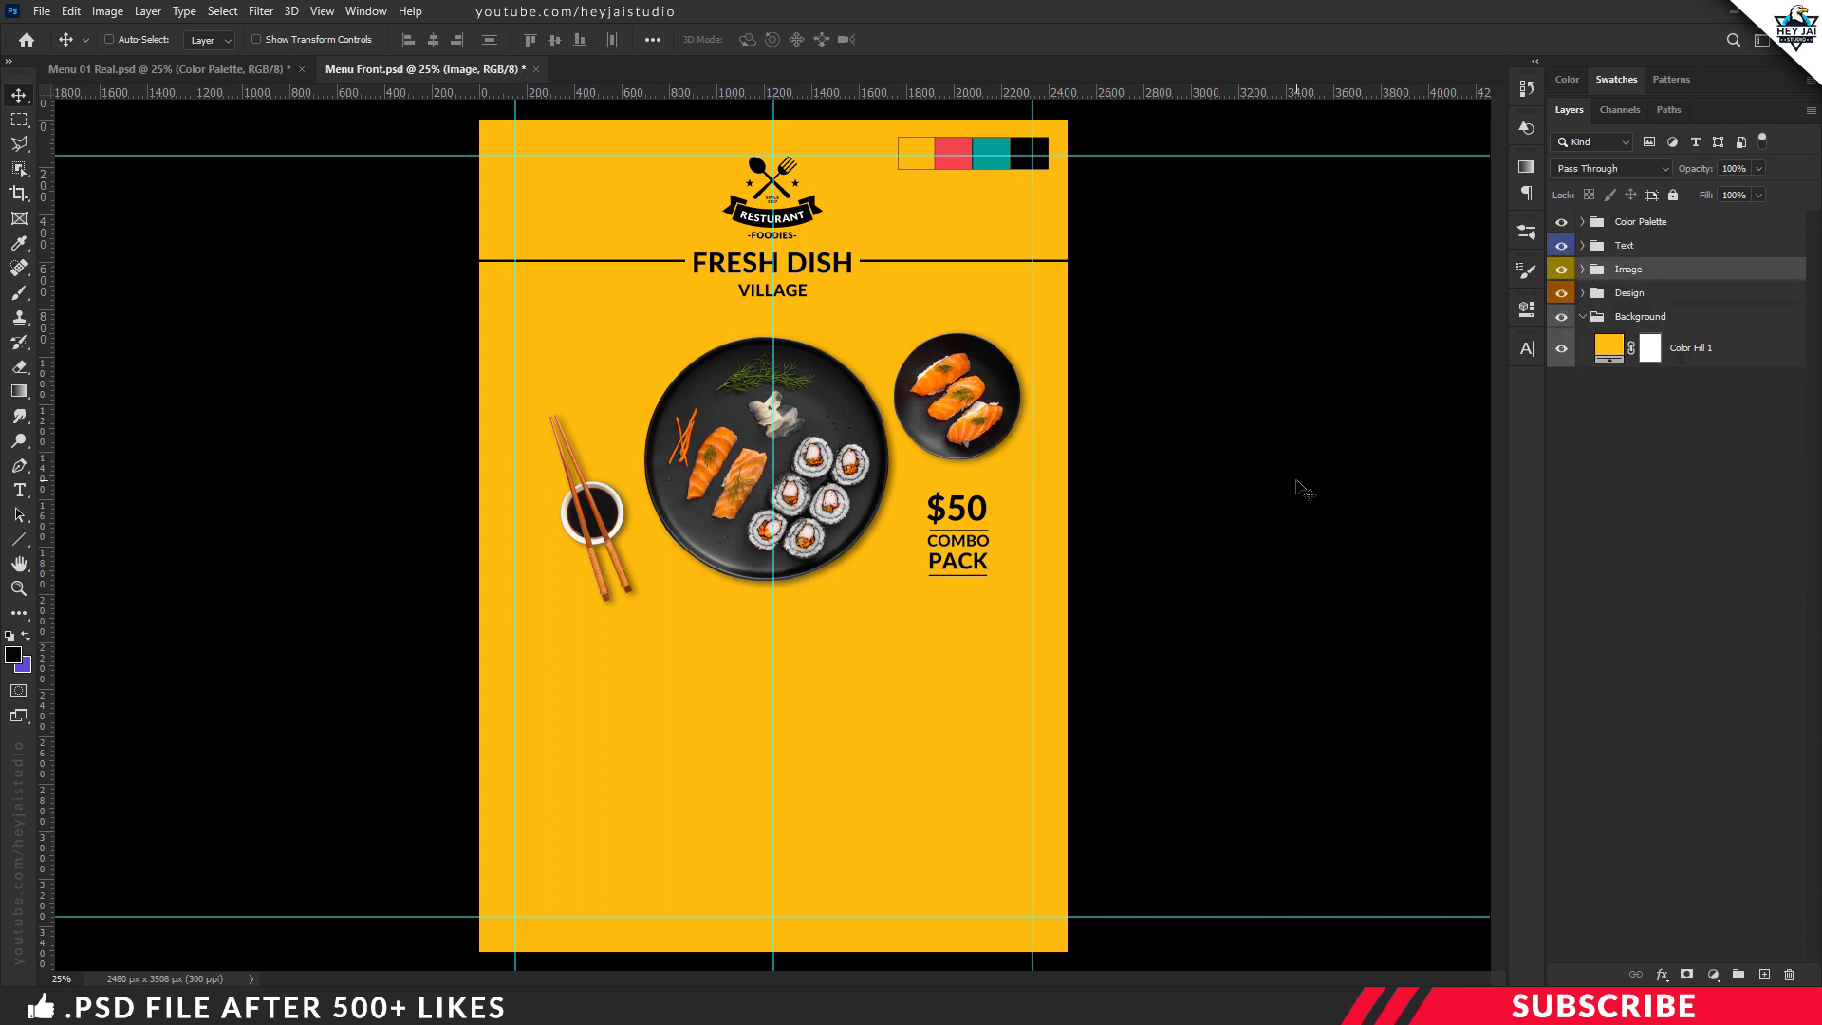
Create a new layer group above the Text group and begin renaming it.
left_click(1644, 249)
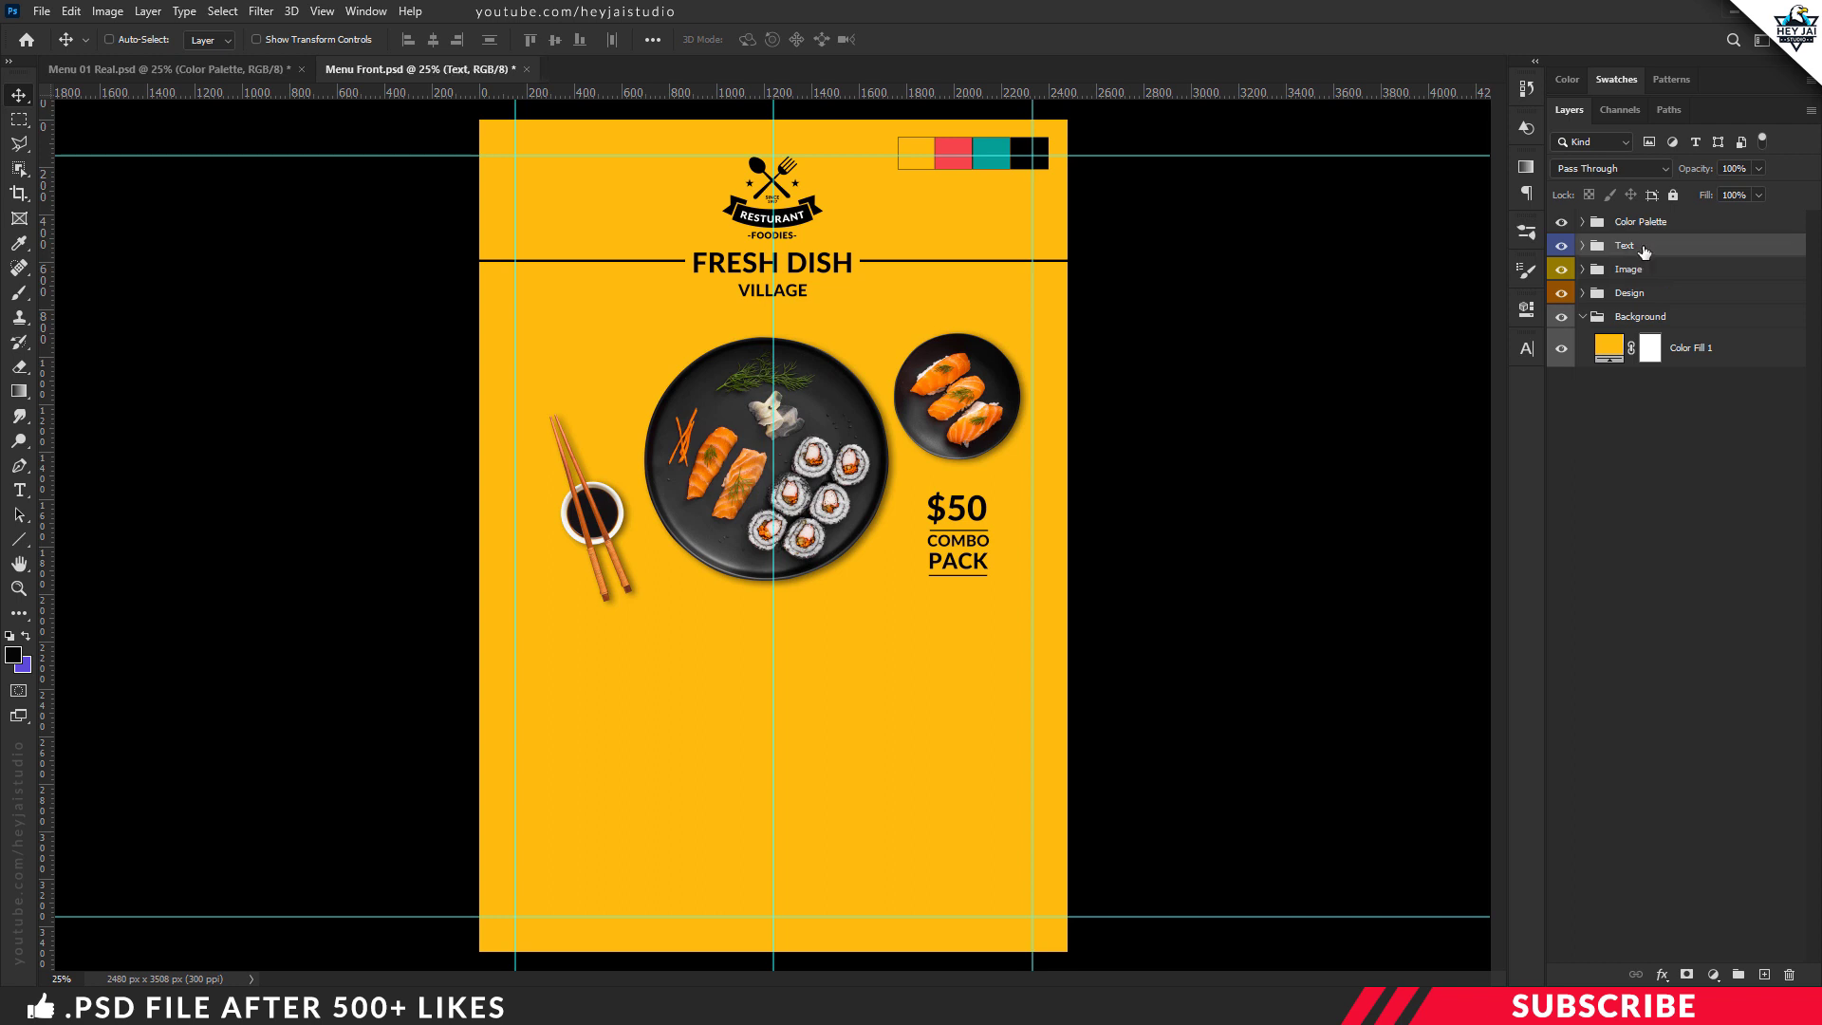
left_click(1739, 977)
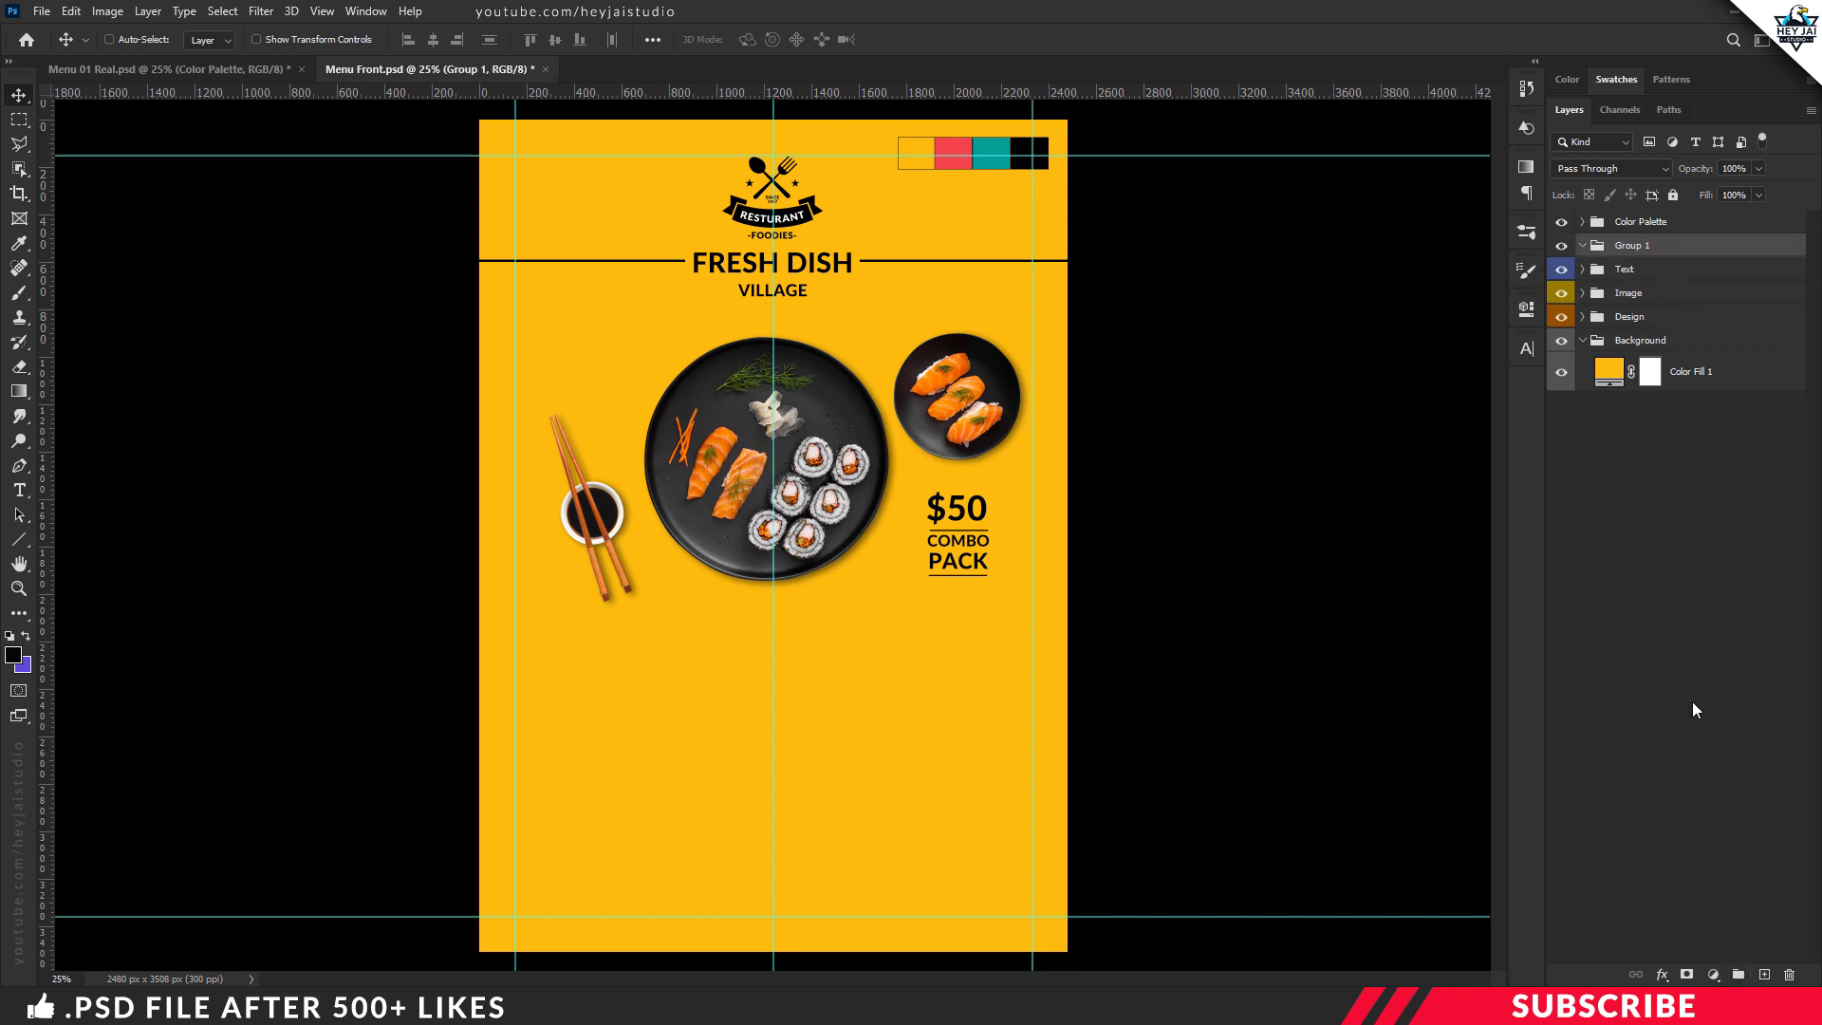
double_click(1644, 246)
Name the group Plate 1 and open Dish-5 in Photoshop from File Explorer.
type("Plate")
key("Return")
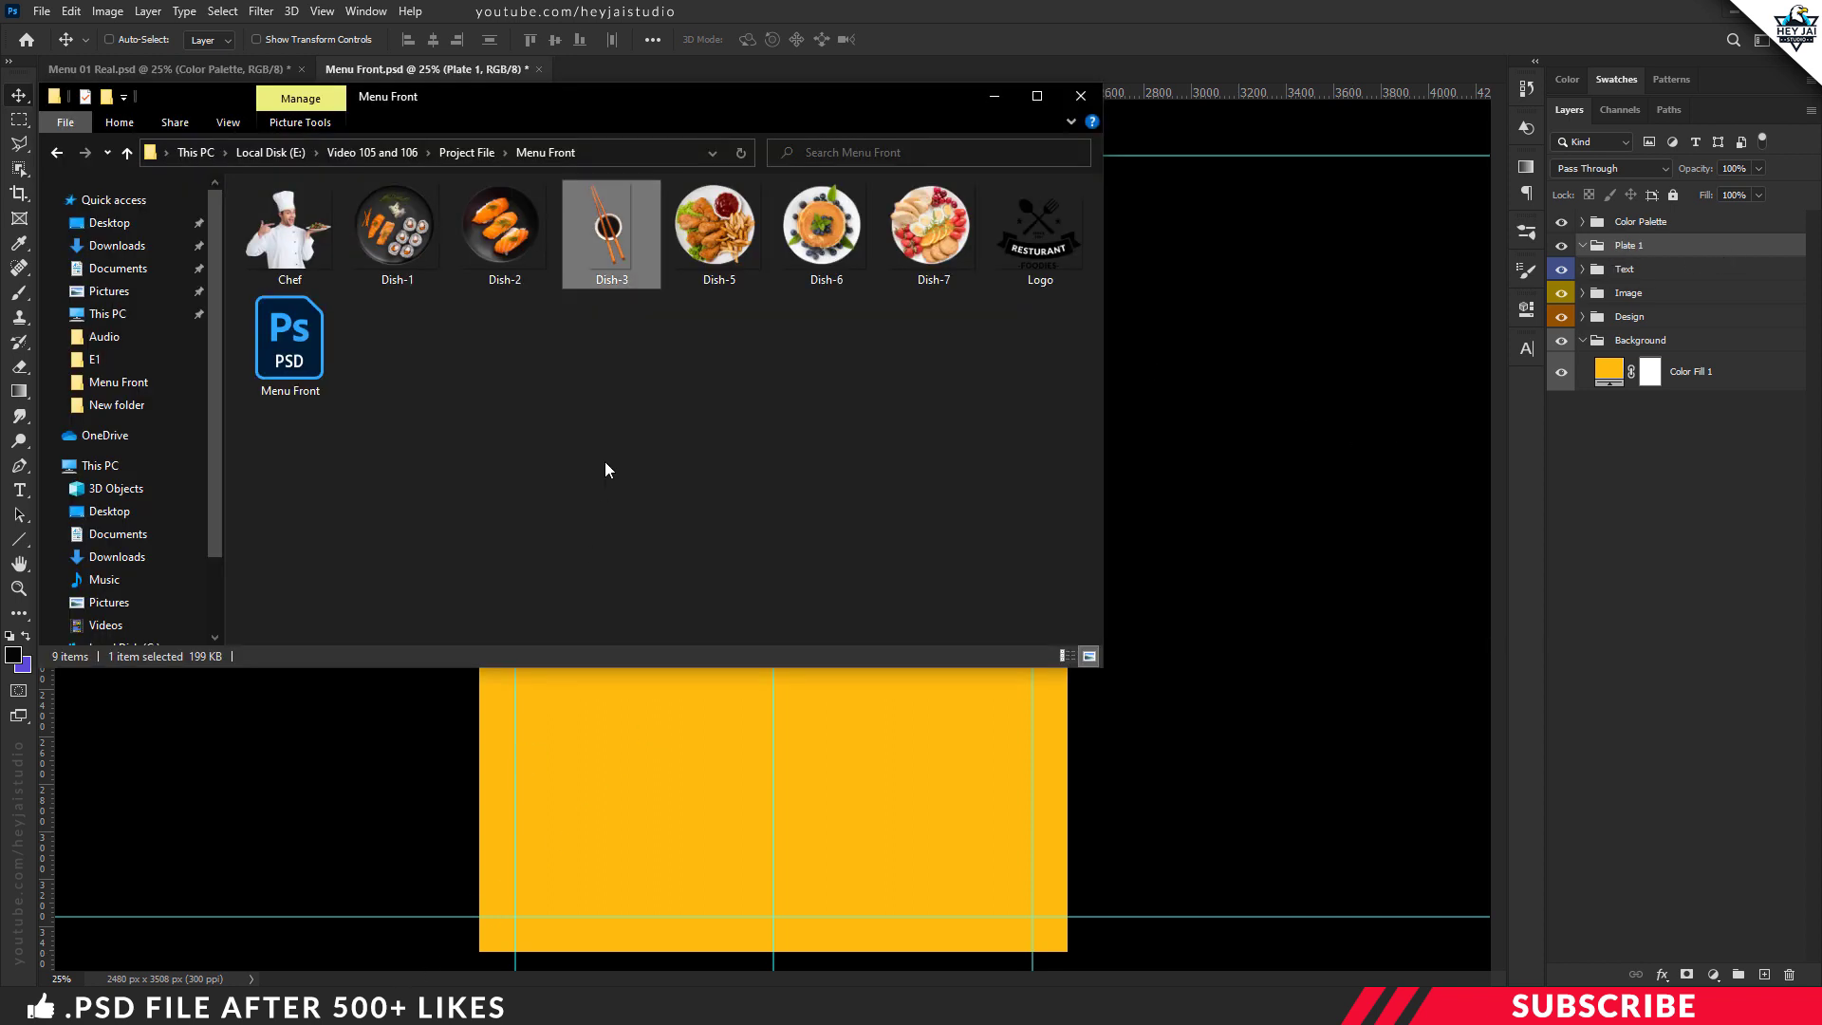
right_click(697, 241)
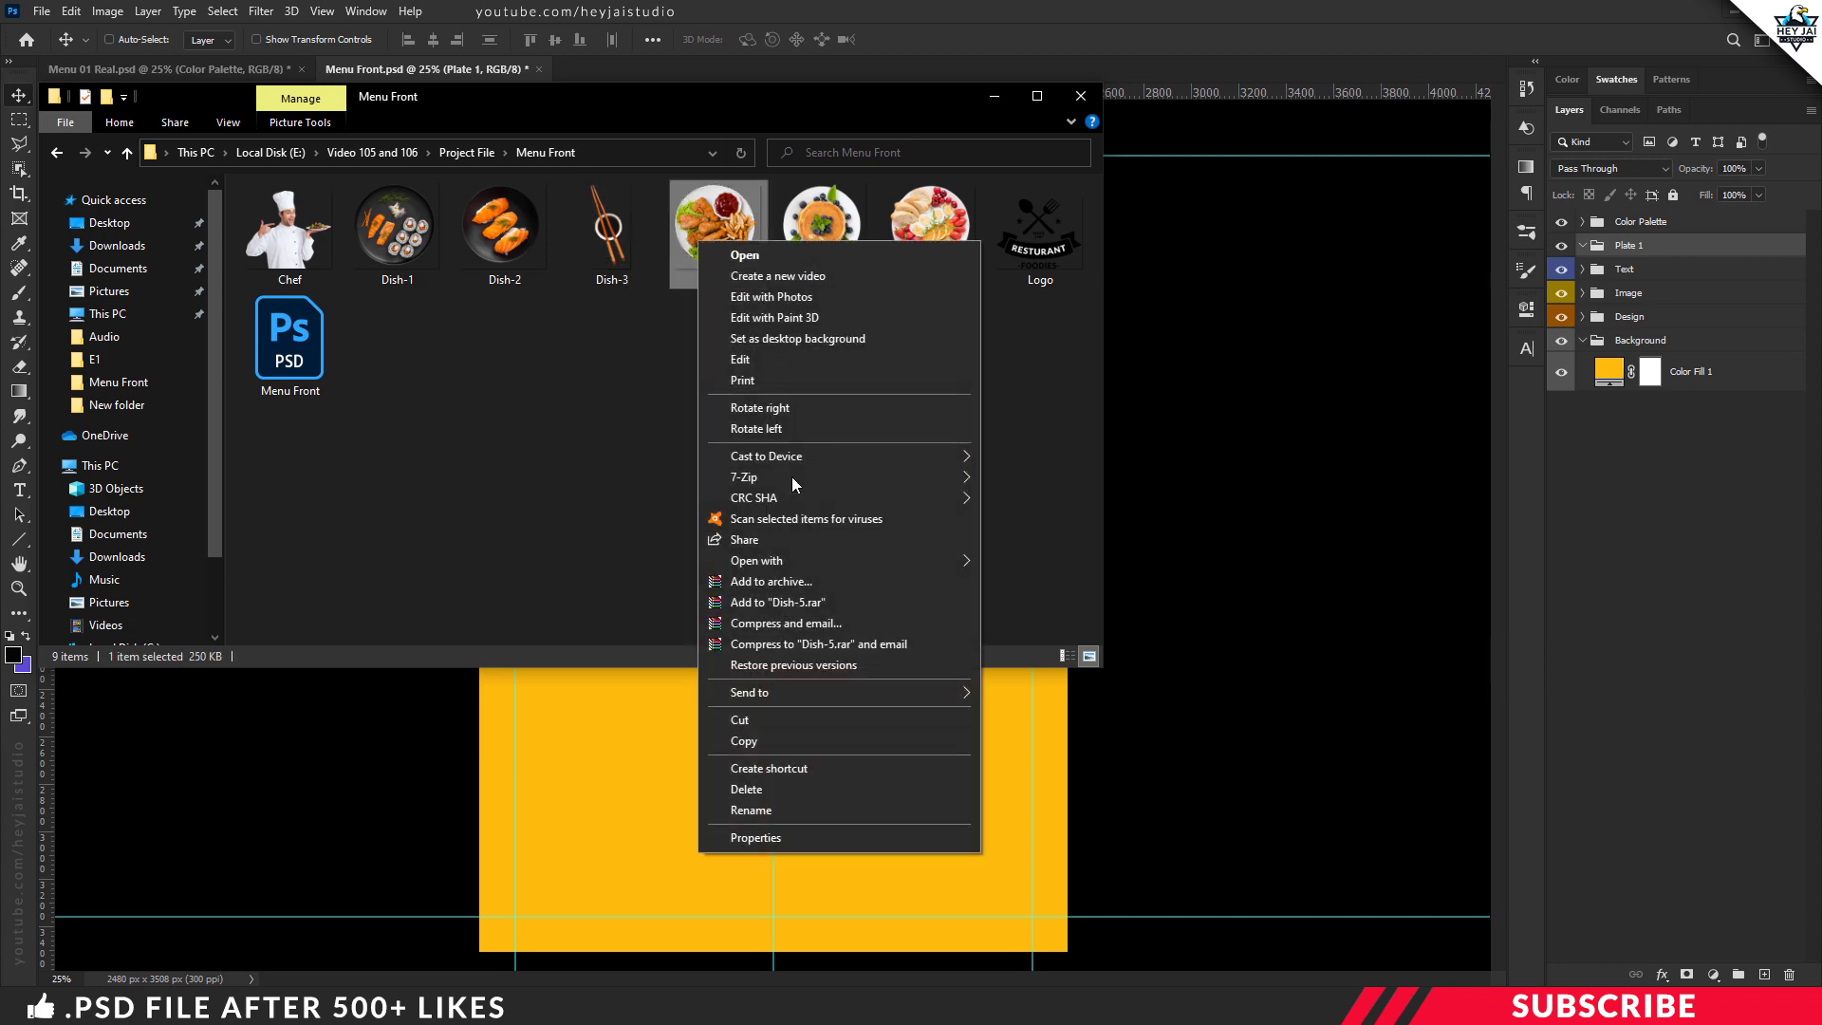
left_click(1000, 561)
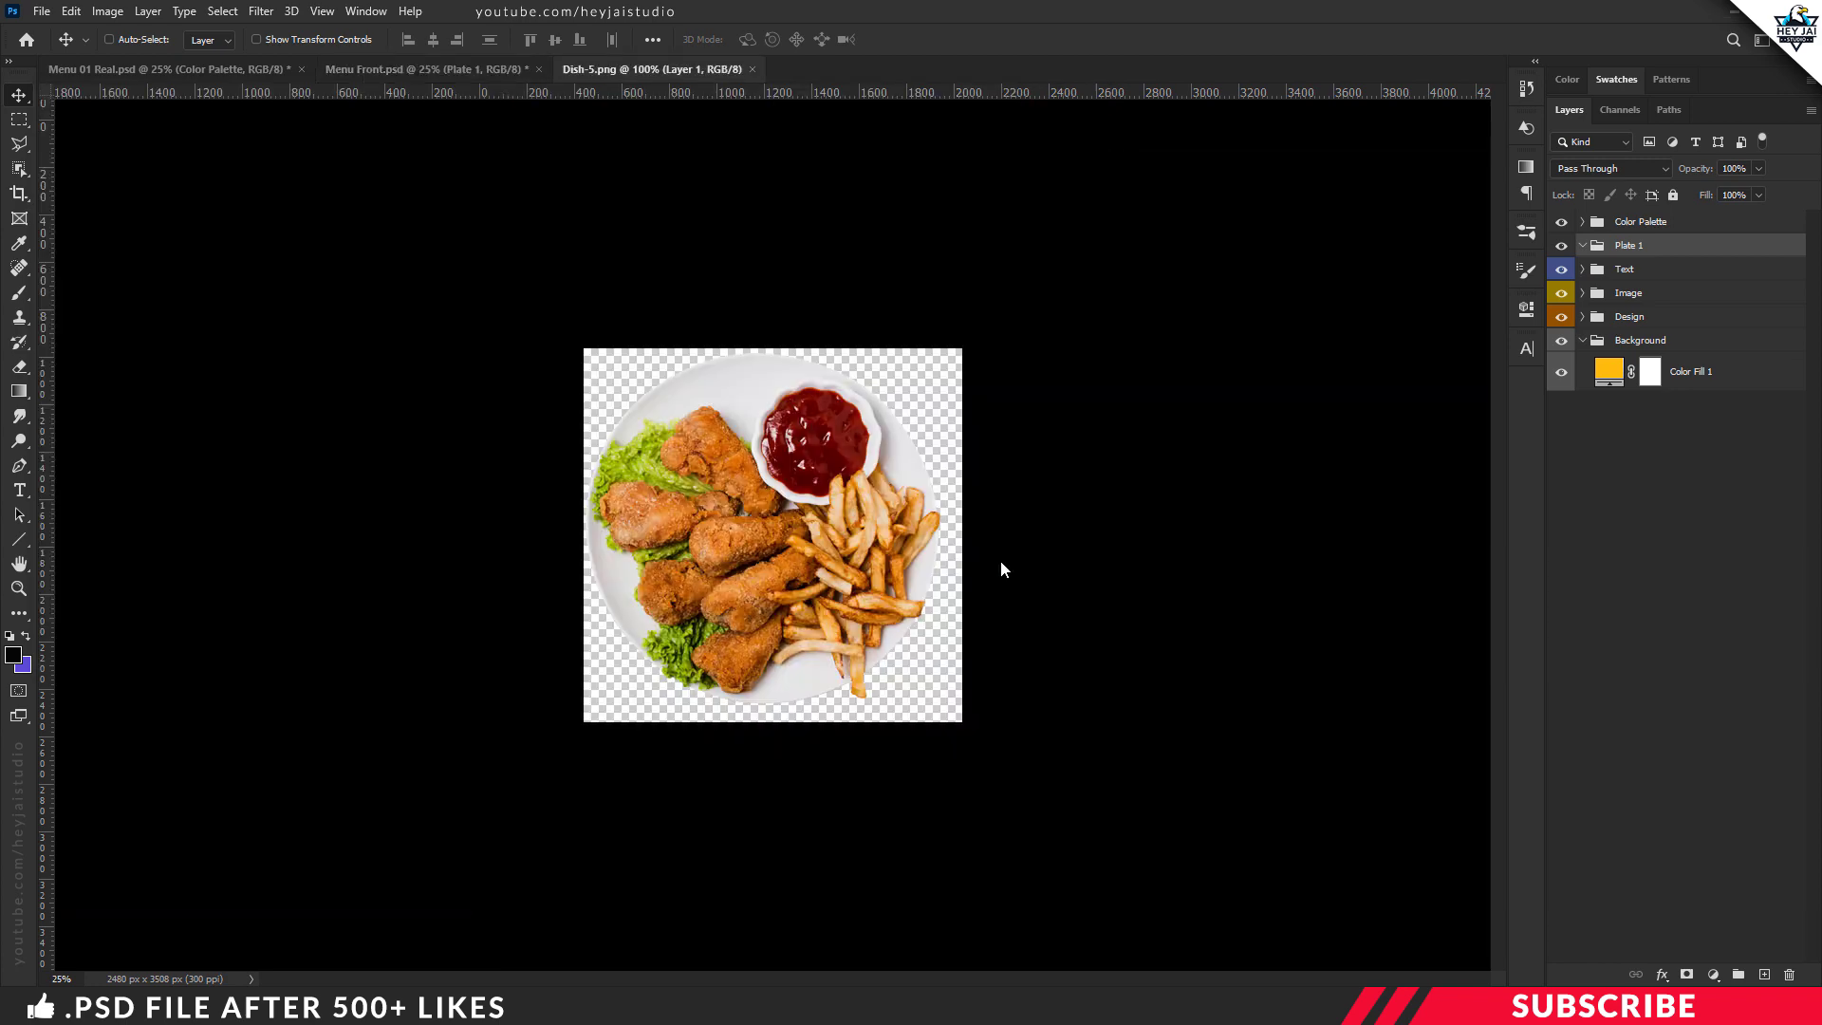
Place the Dish-5 chicken-and-fries plate at the menu's lower left, aligned to the guide.
left_click_drag(619, 71, 657, 136)
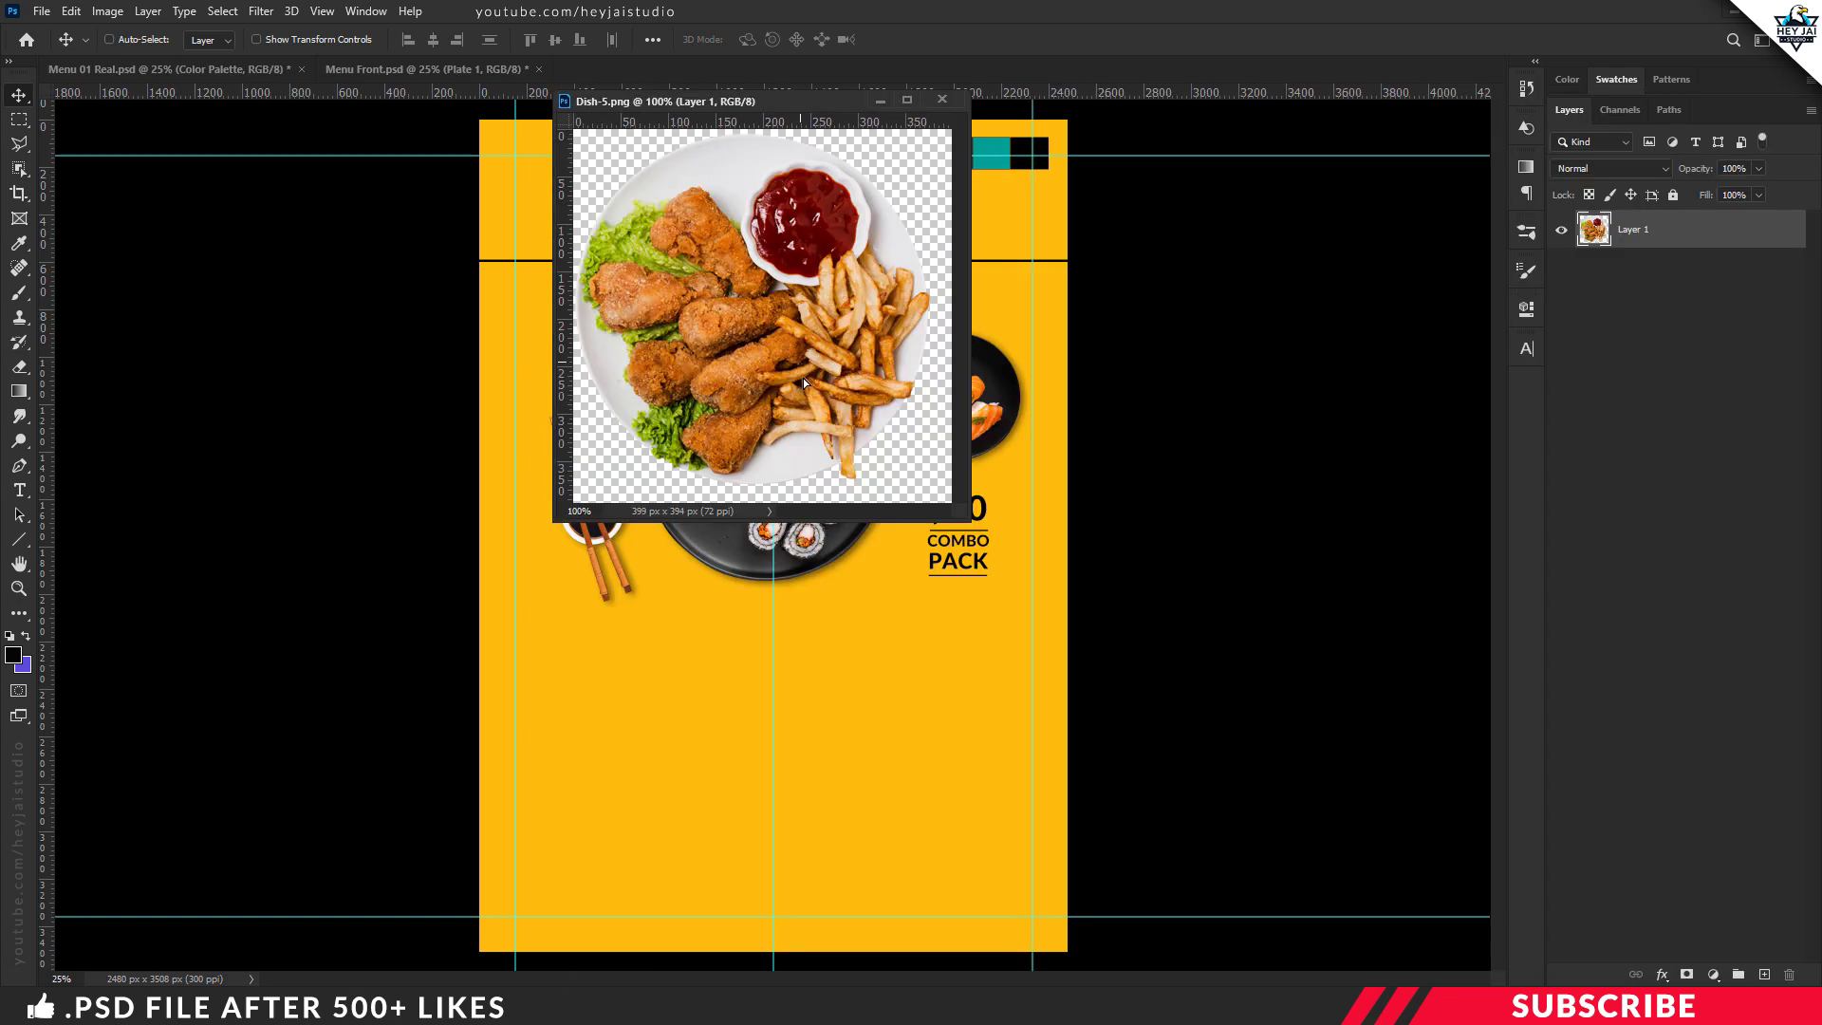
left_click_drag(802, 377, 663, 628)
left_click(942, 100)
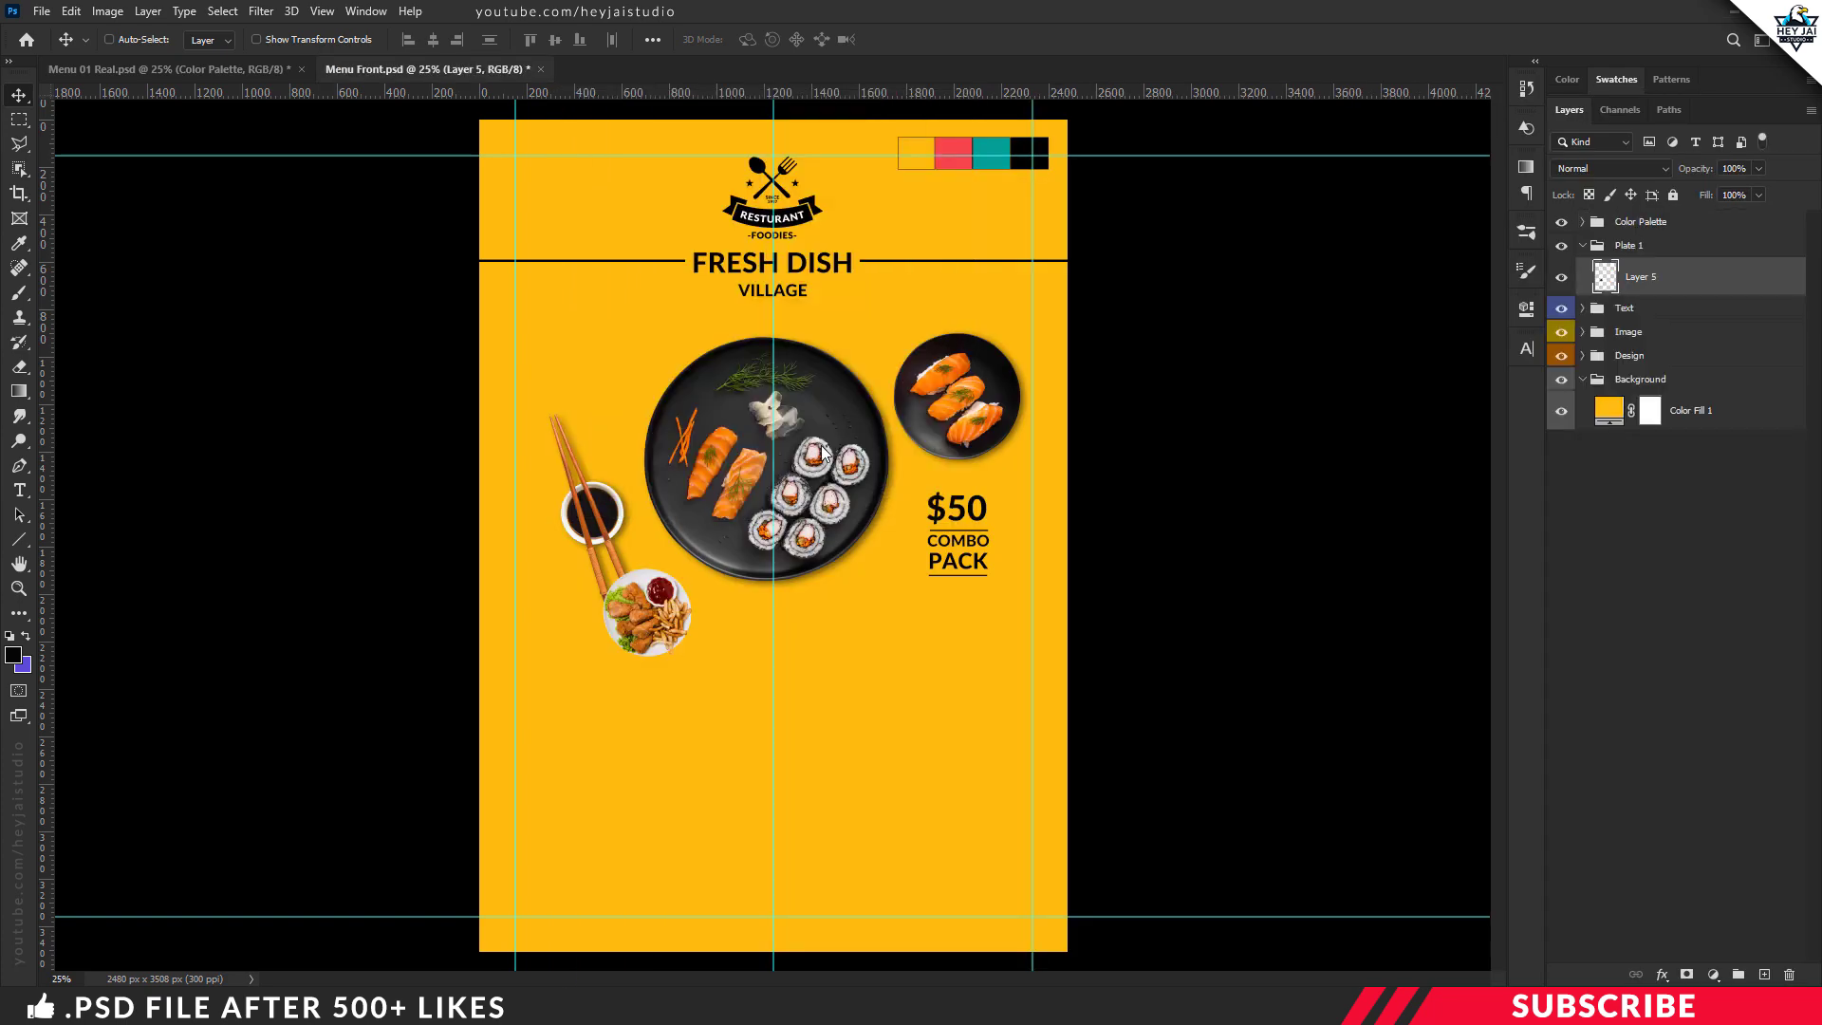
left_click(109, 39)
key("ctrl+plus")
left_click_drag(630, 663, 491, 737)
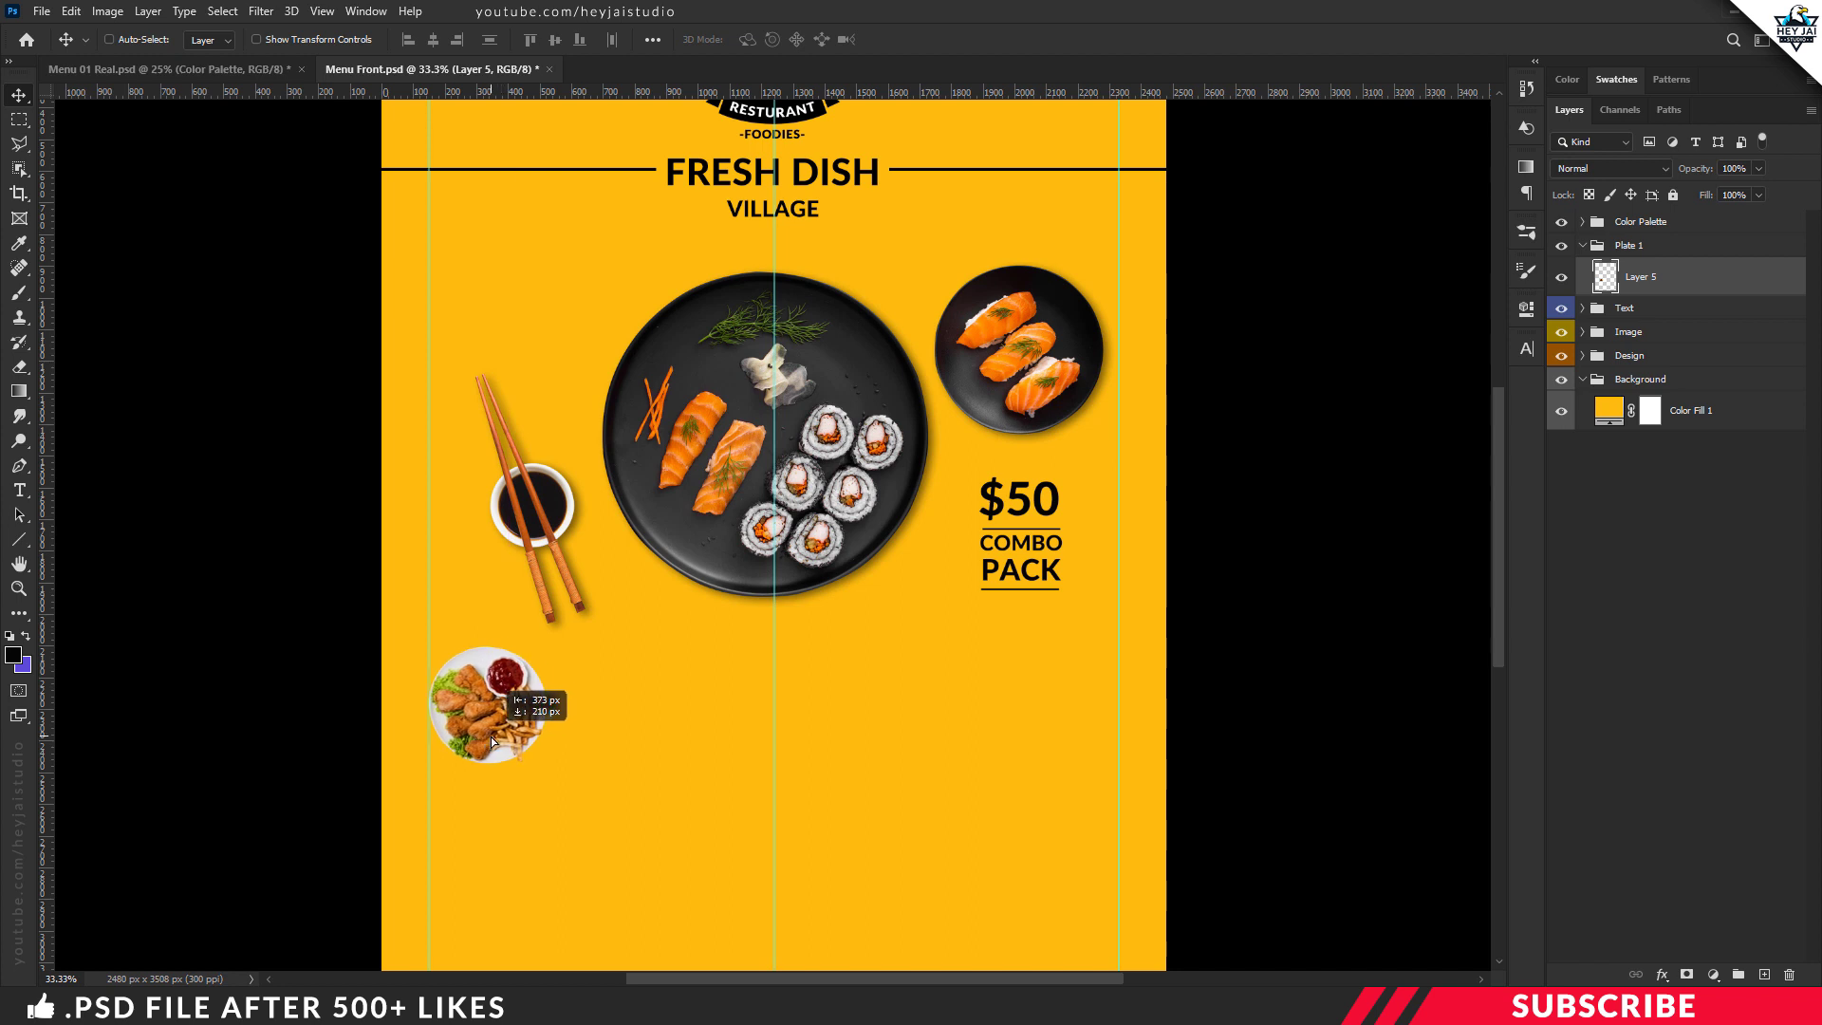
left_click_drag(492, 736, 490, 742)
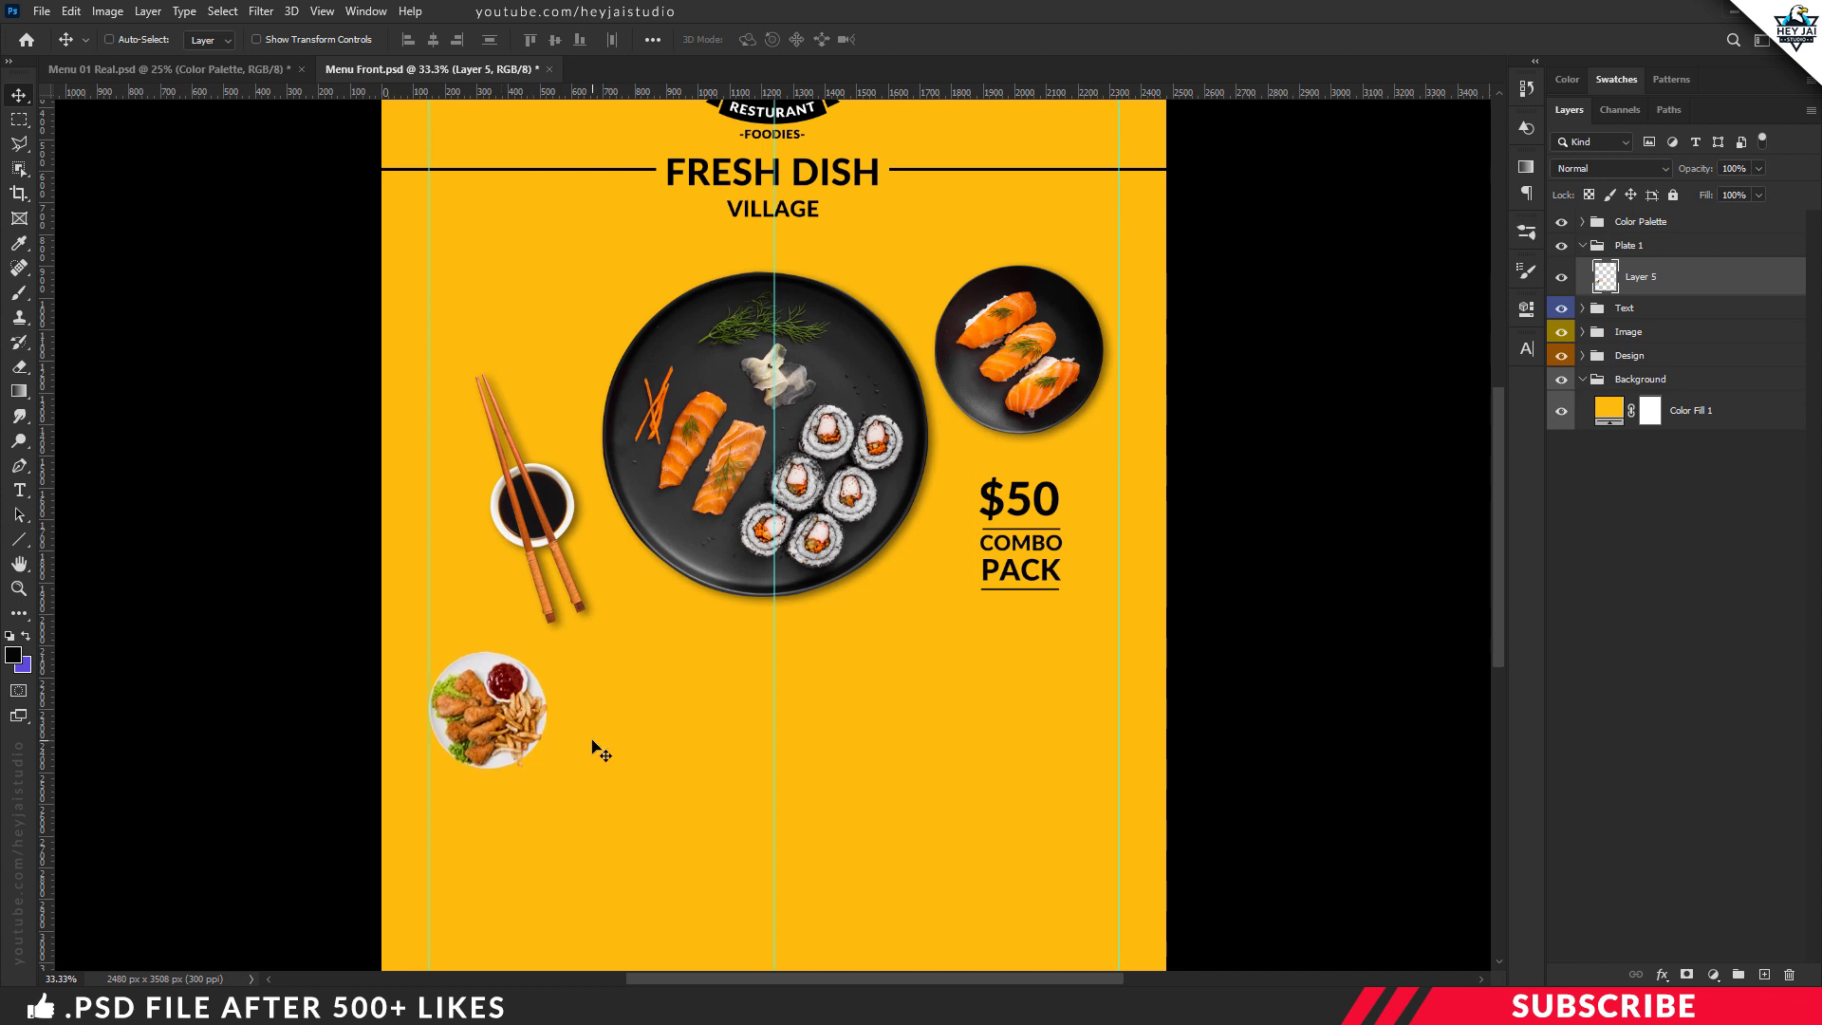
left_click_drag(601, 752, 573, 744)
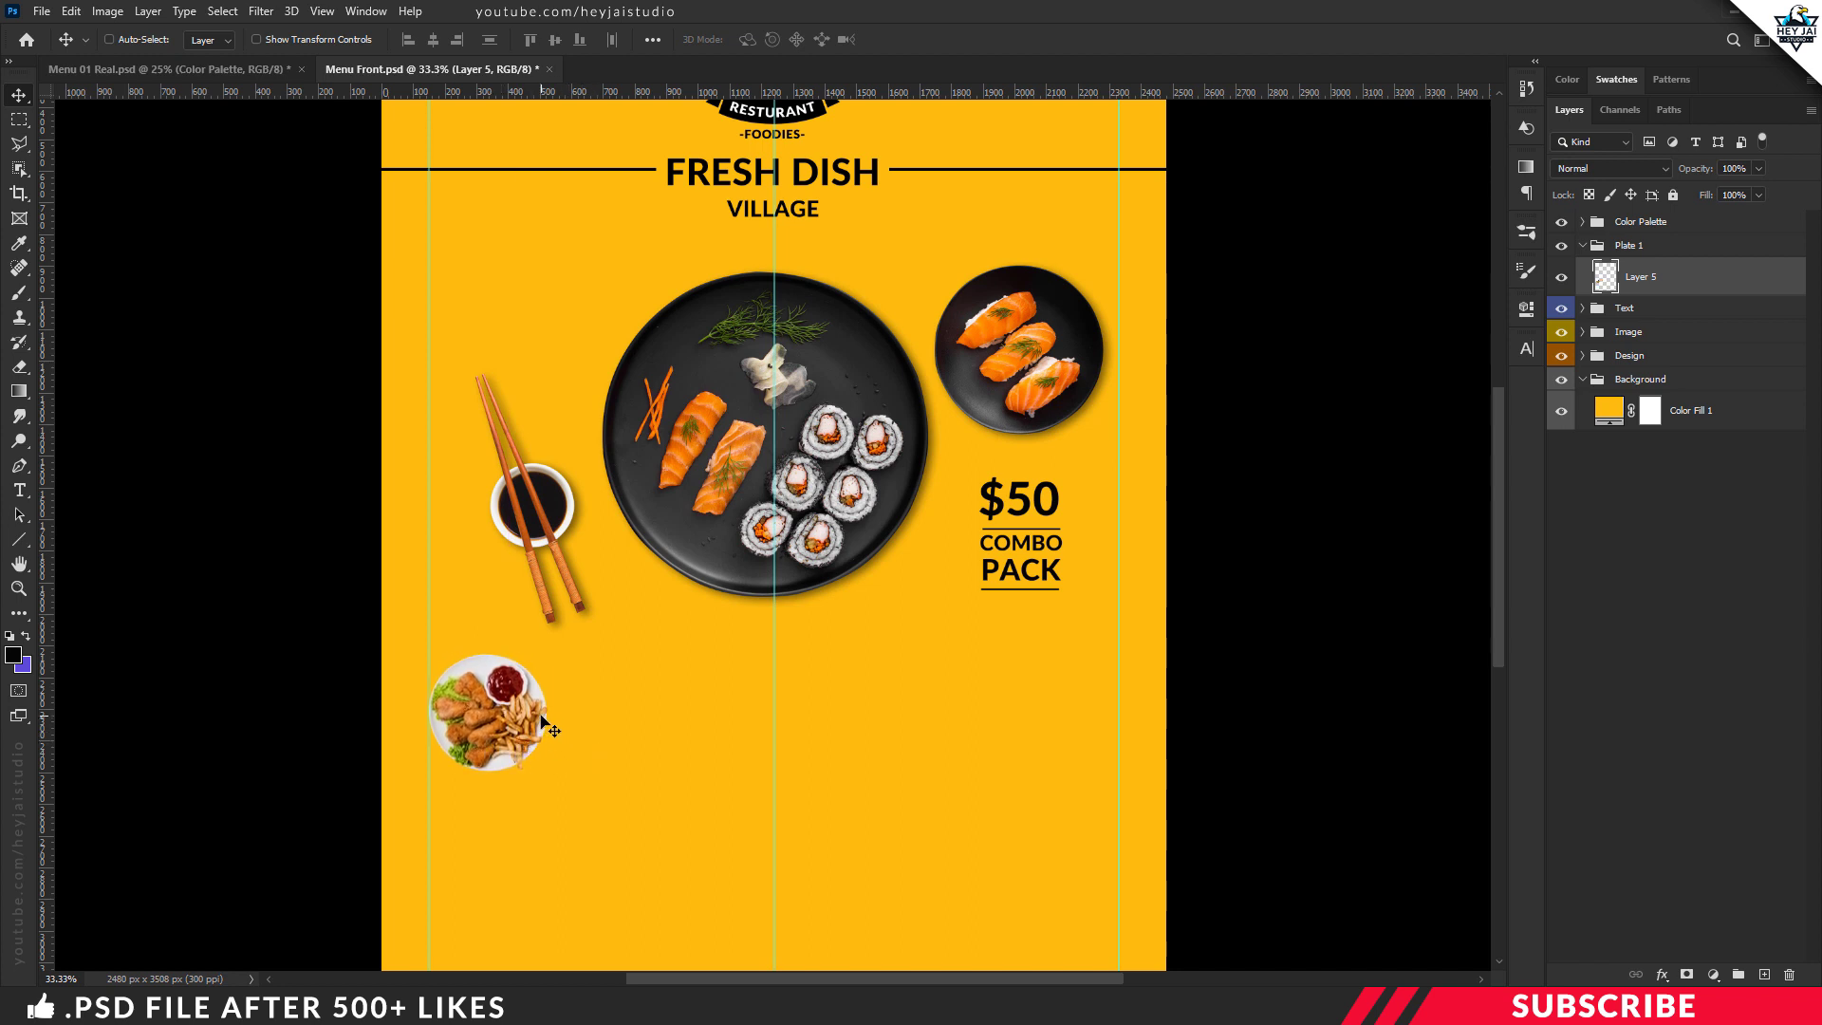
key("ctrl+plus")
scroll(558, 679, "down", 2)
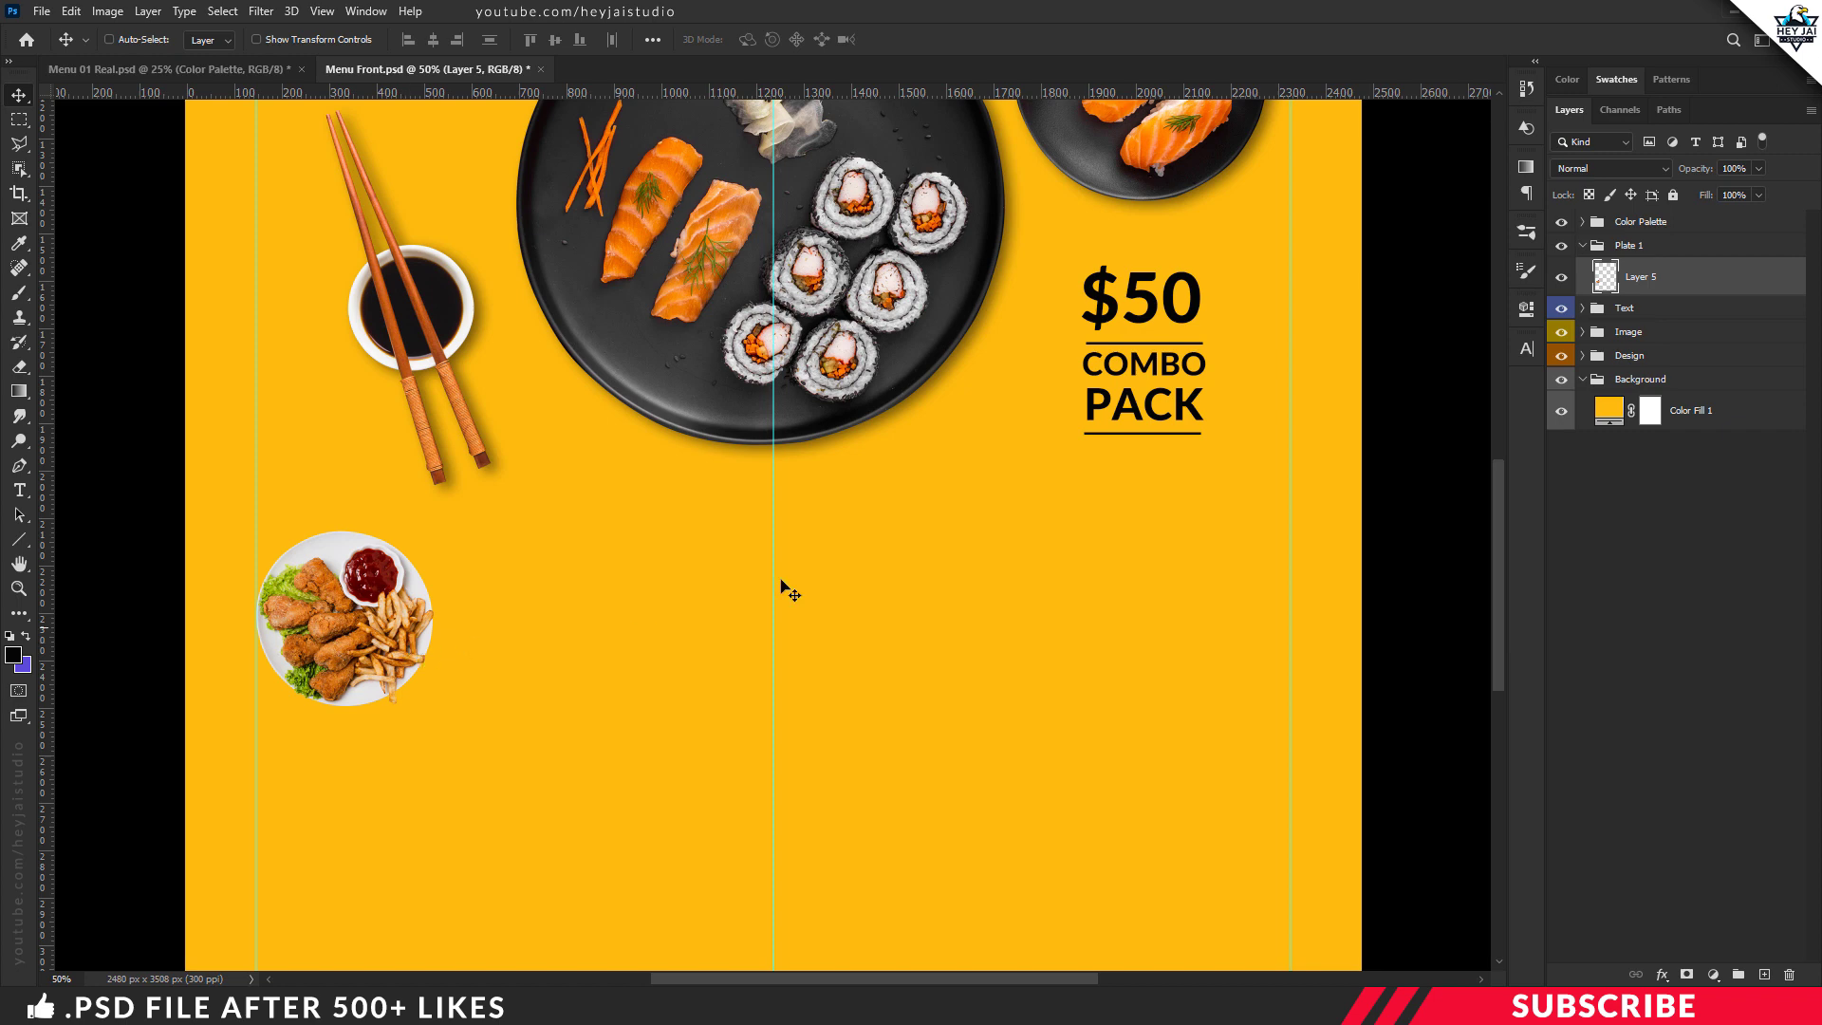
Copy Layer 4's drop shadow style and paste it onto the chicken plate's Layer 5.
left_click(1582, 332)
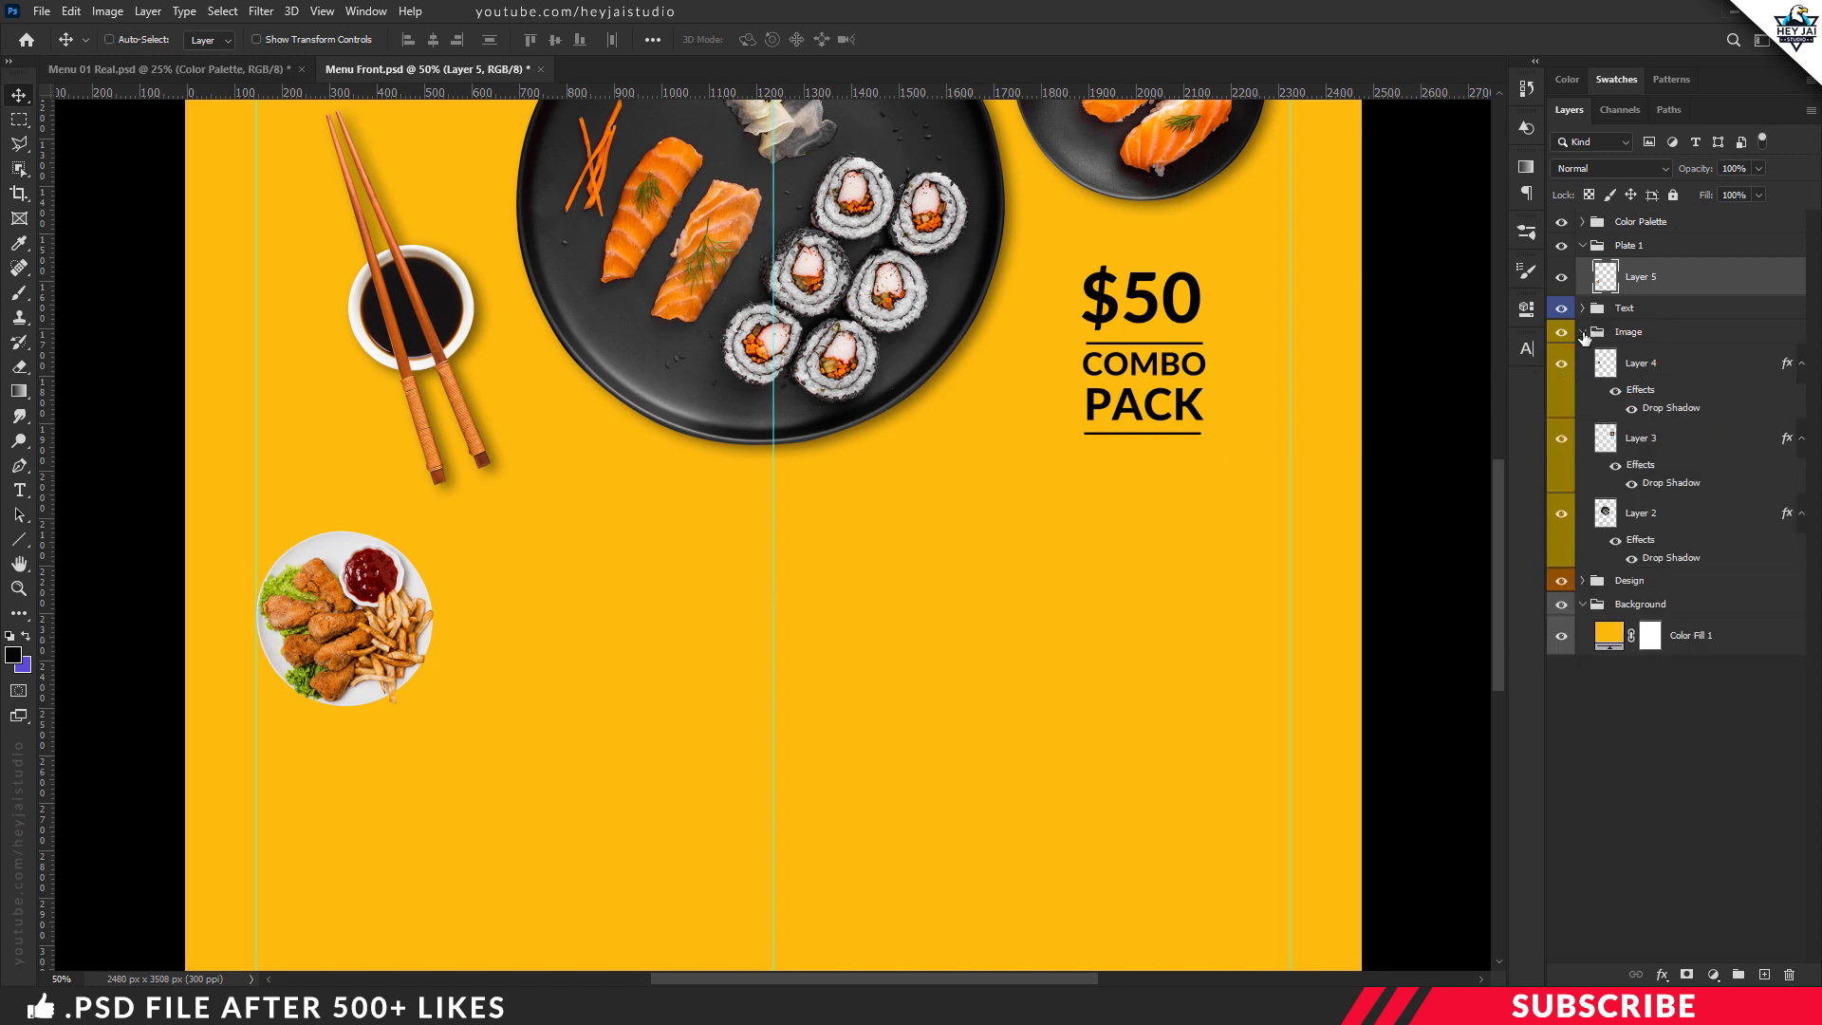
left_click(1642, 370)
right_click(1648, 369)
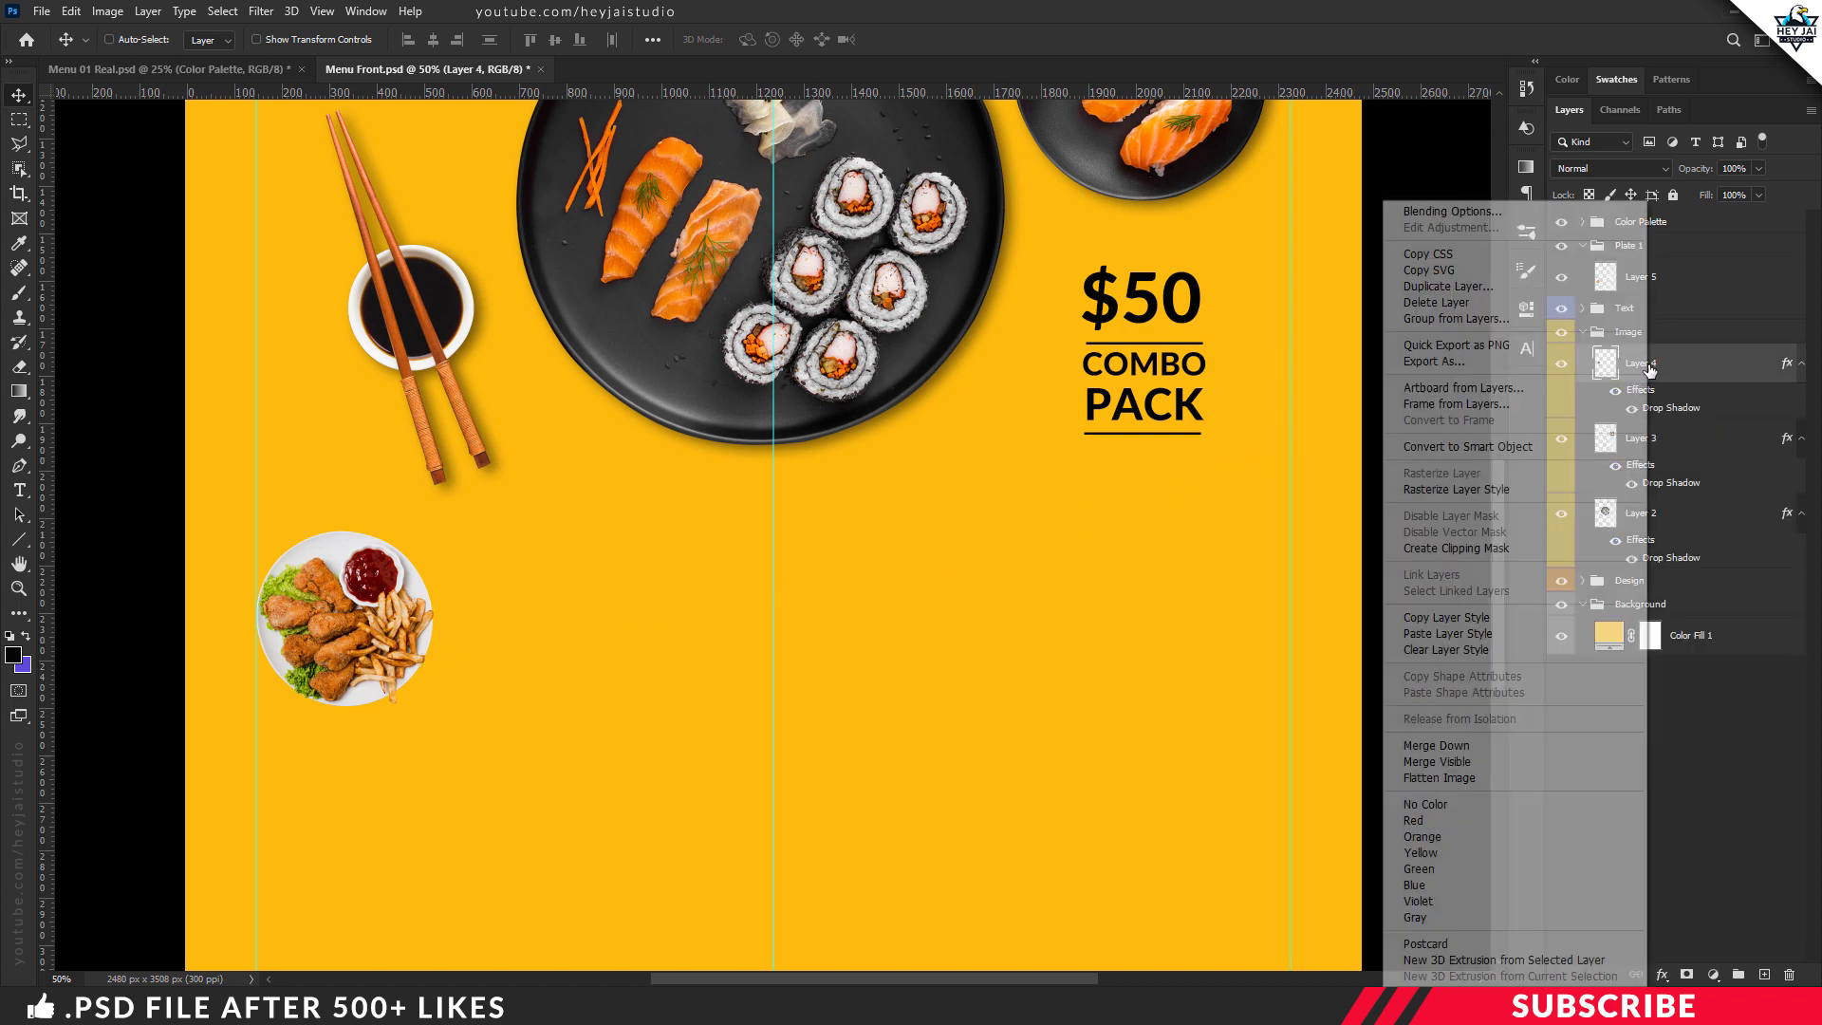
left_click(1457, 617)
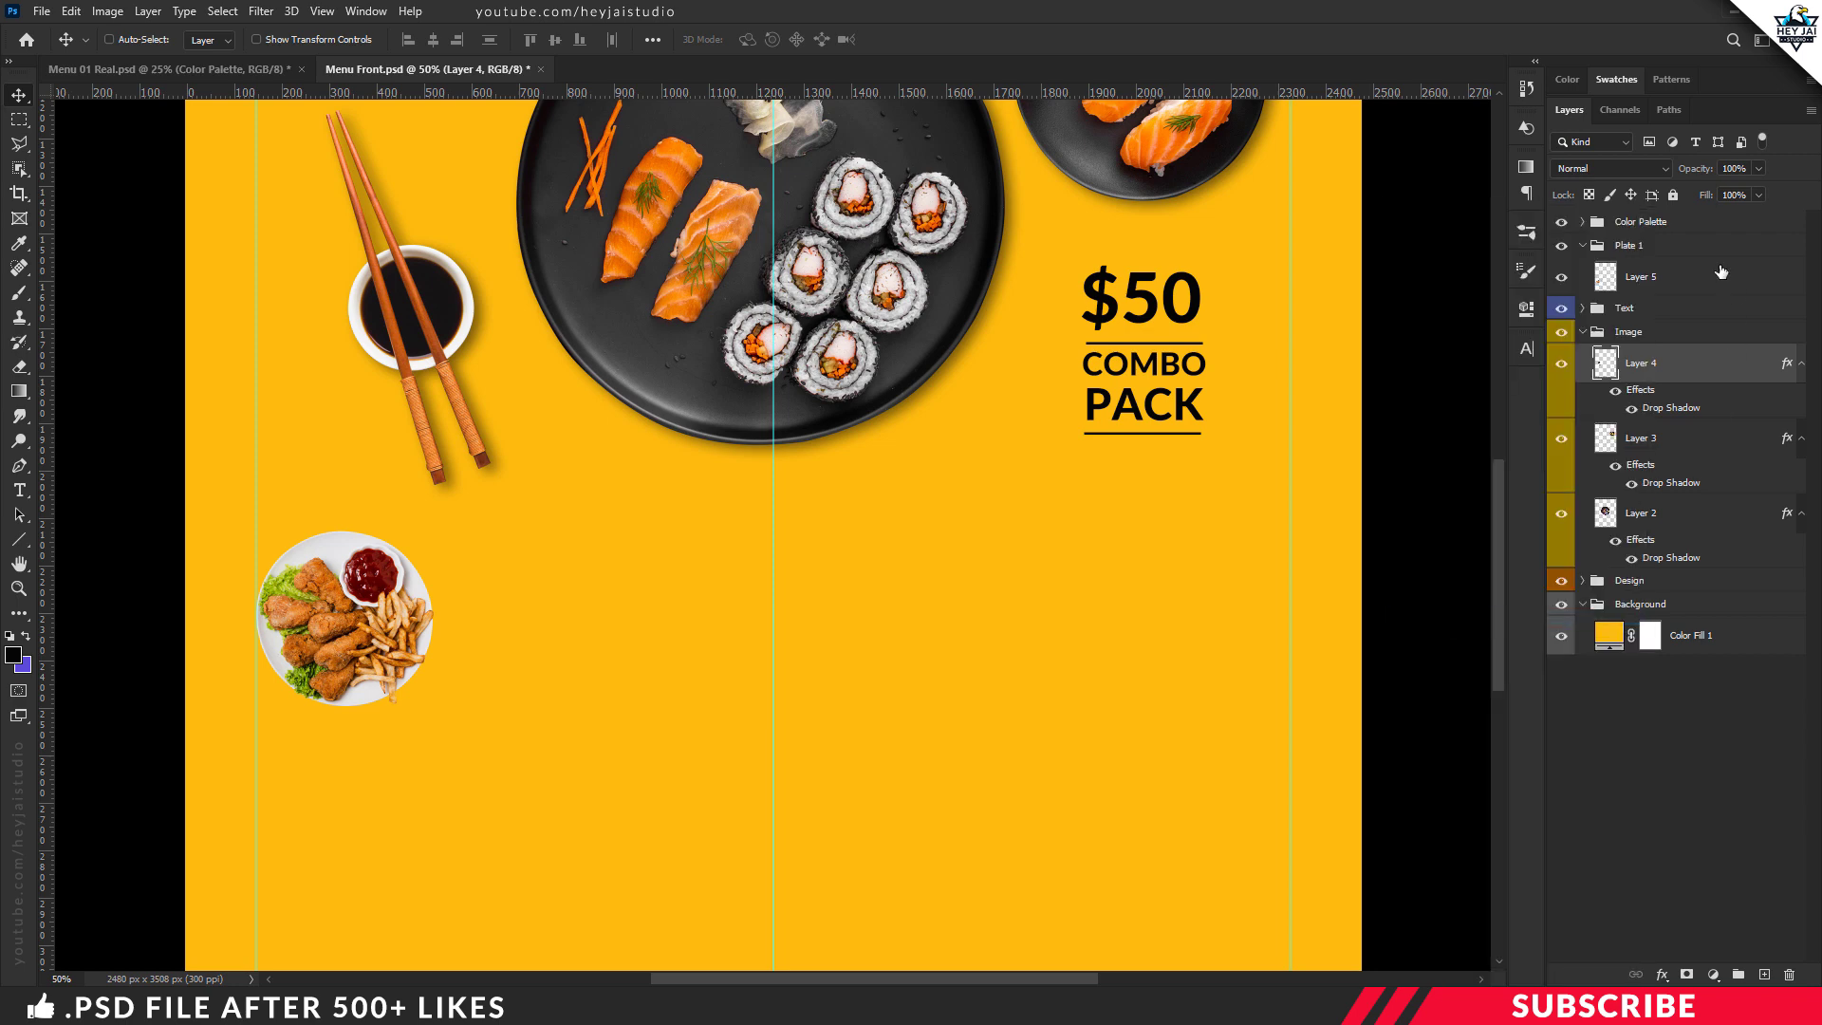
left_click(1696, 278)
right_click(1696, 279)
left_click(1495, 634)
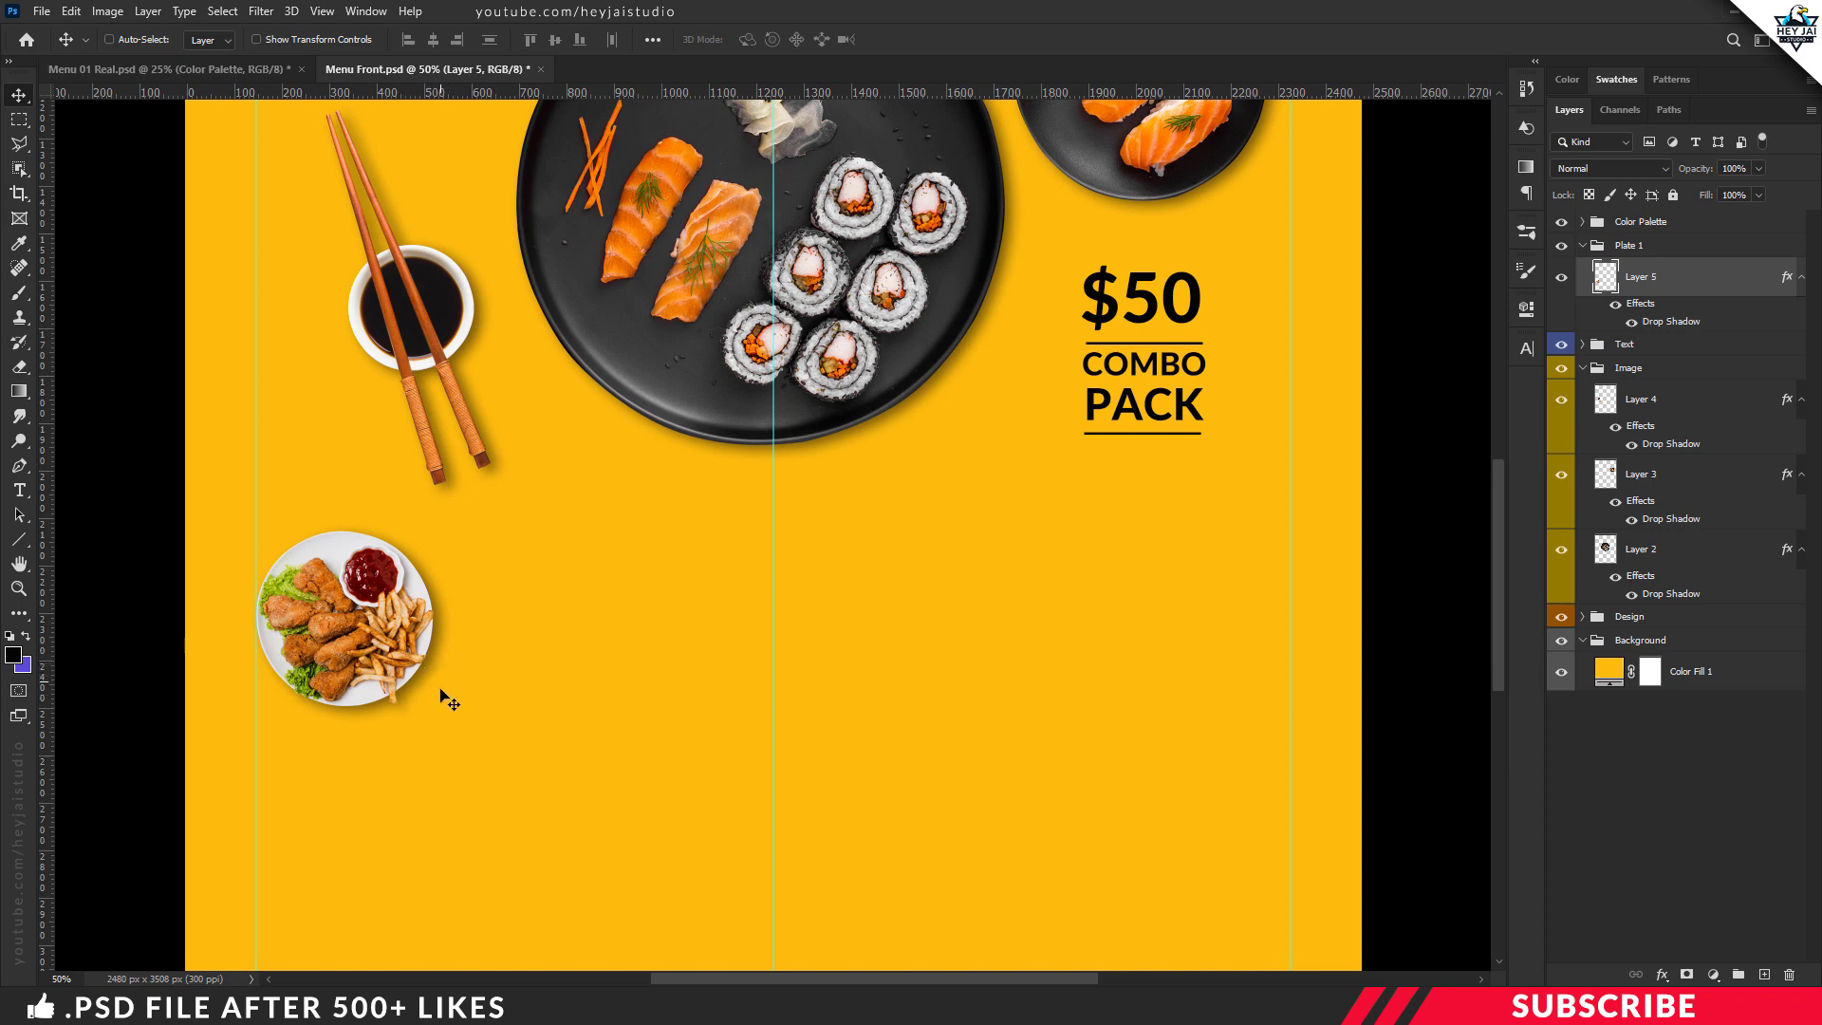
Set Layer 5's drop shadow to 35% opacity, 12 px distance and 13 px size.
double_click(1670, 323)
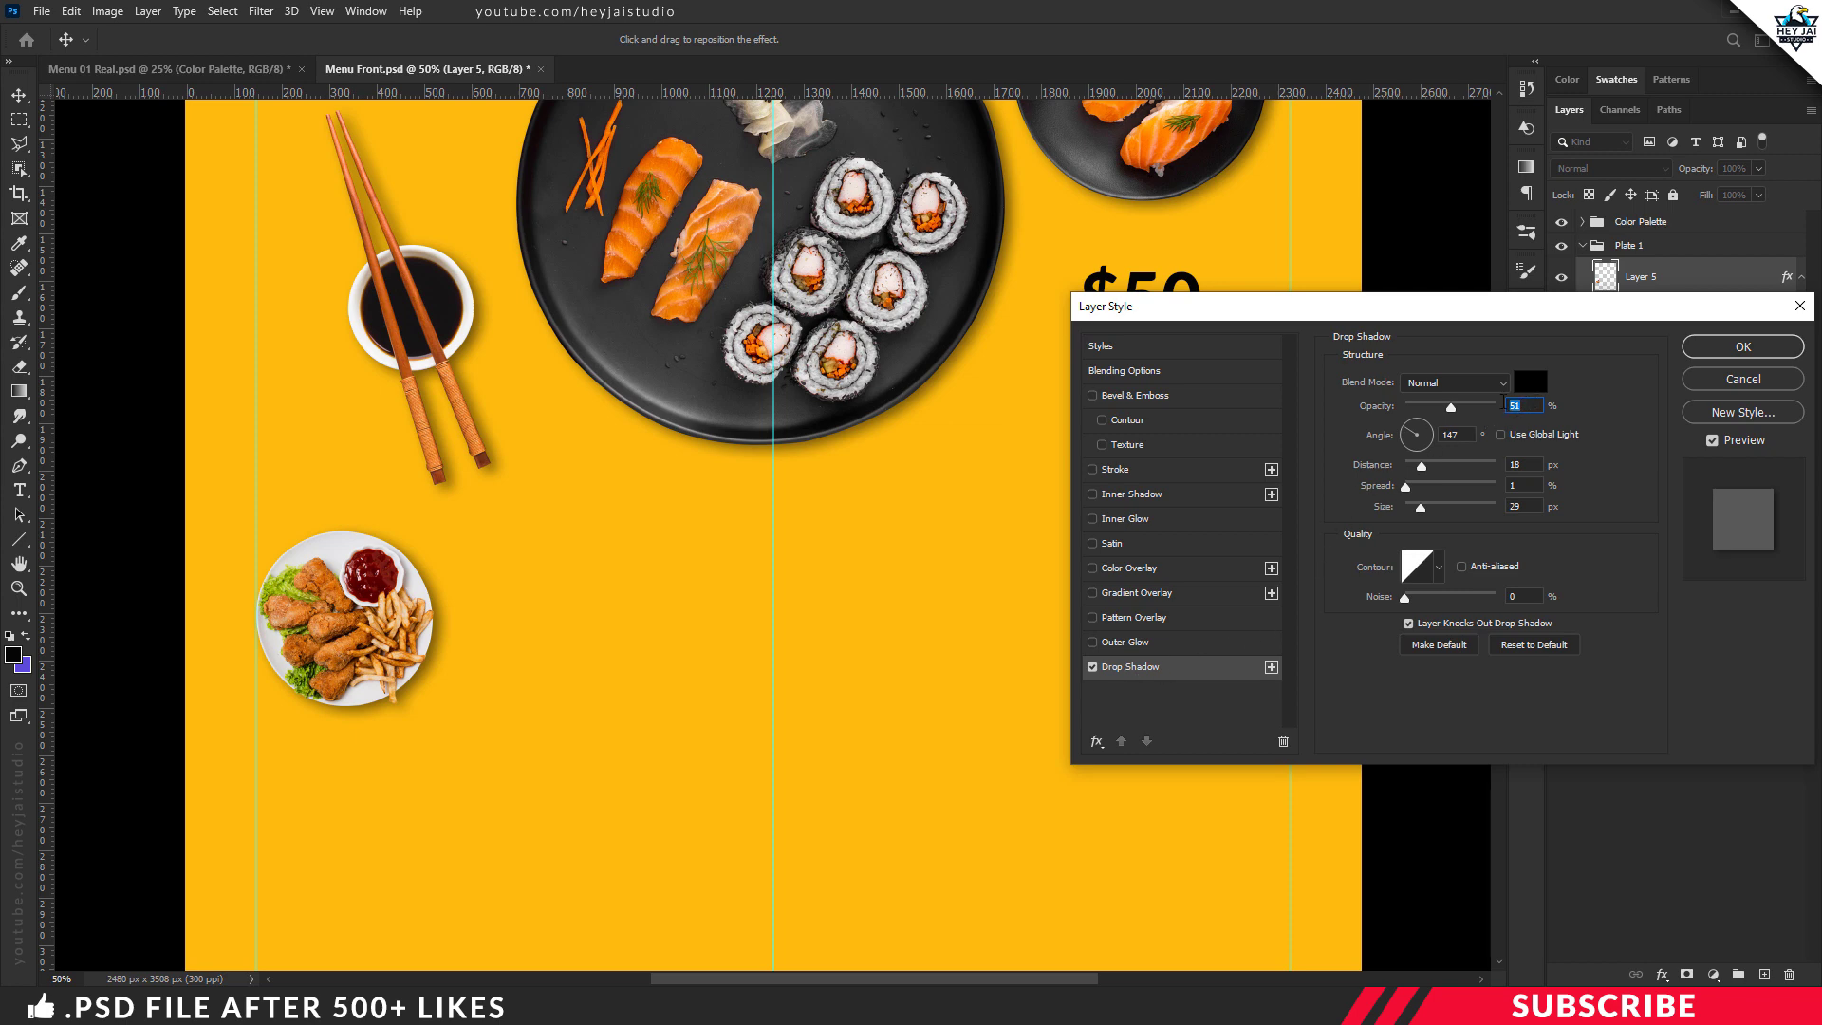
type("35")
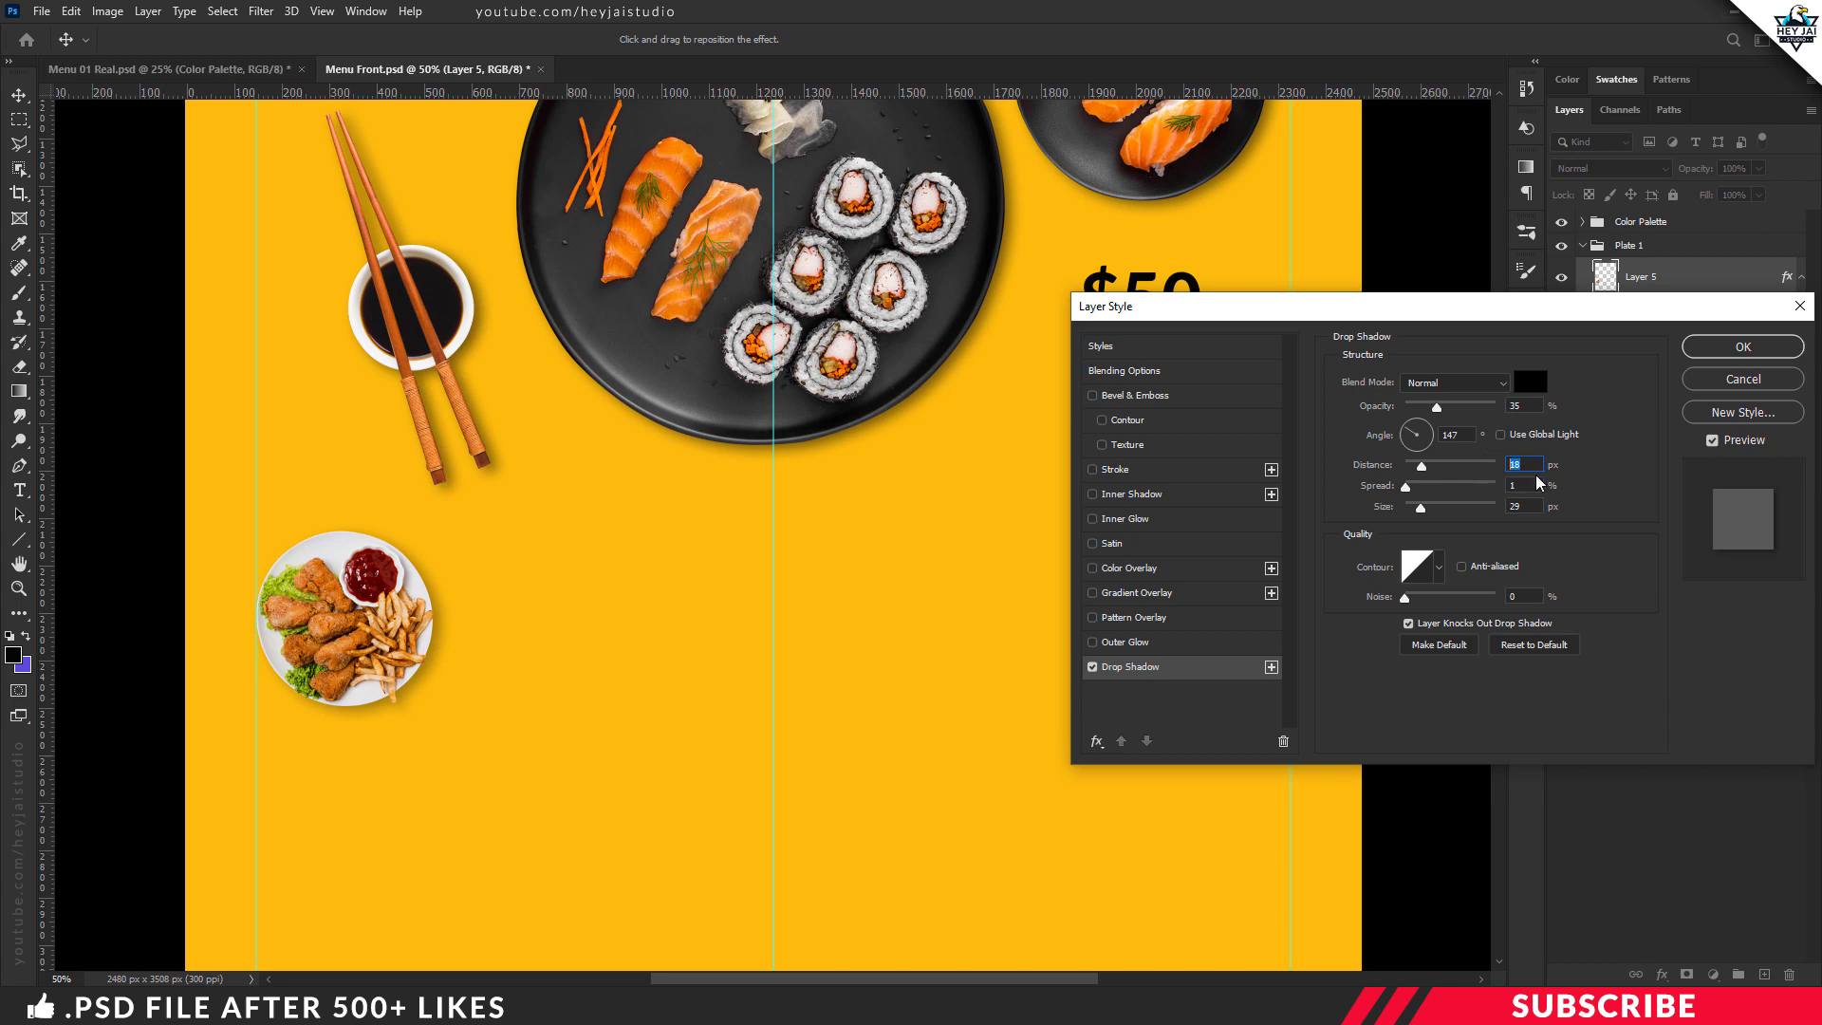
type("12")
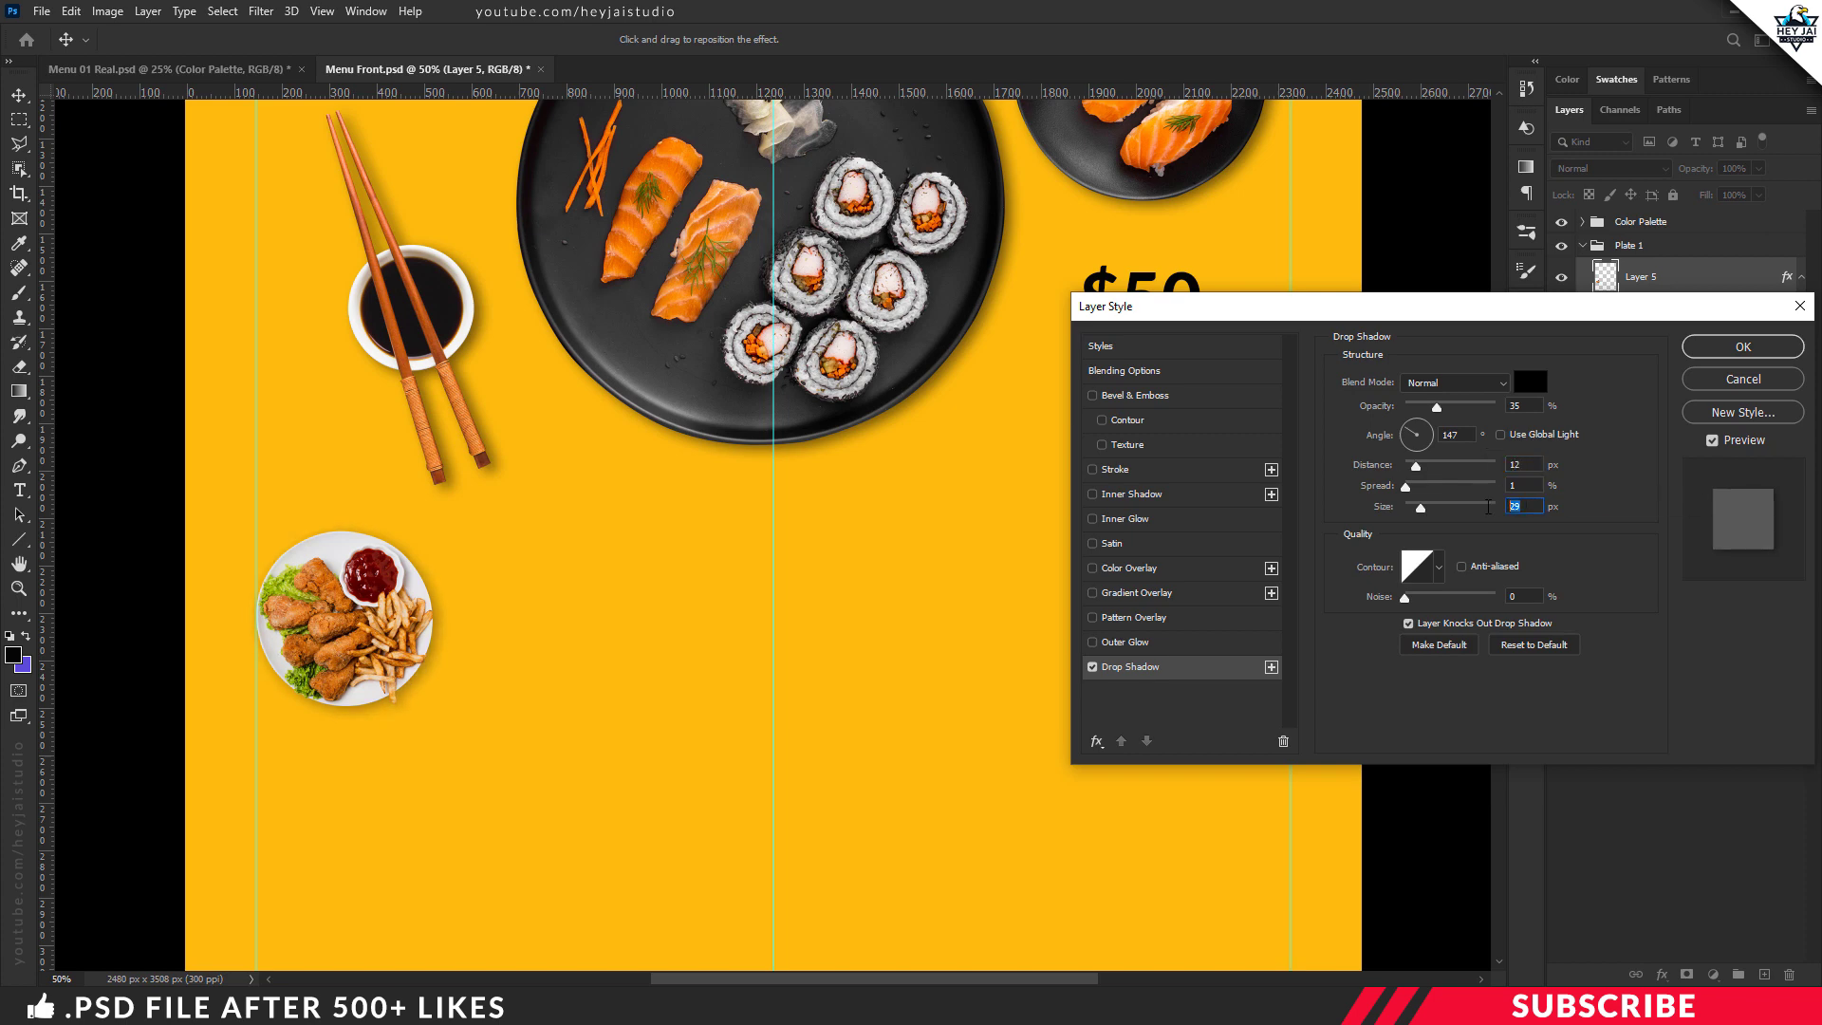
type("3")
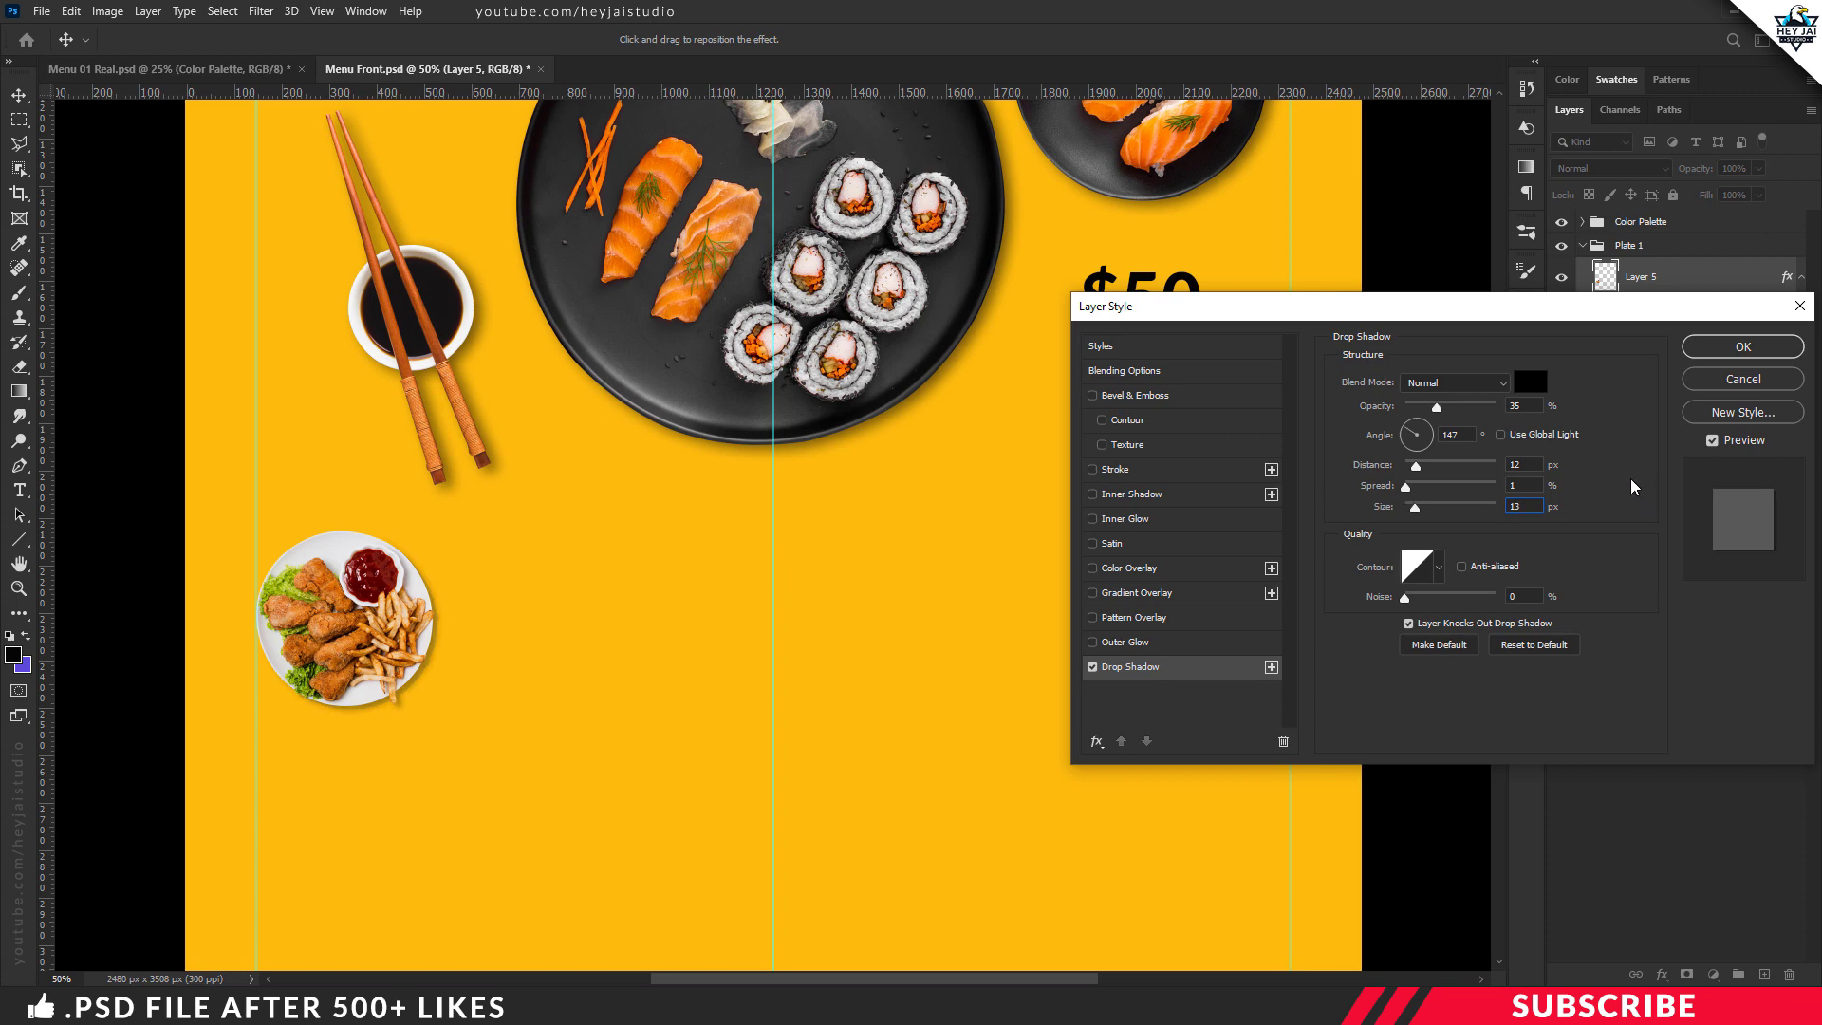
left_click(1092, 667)
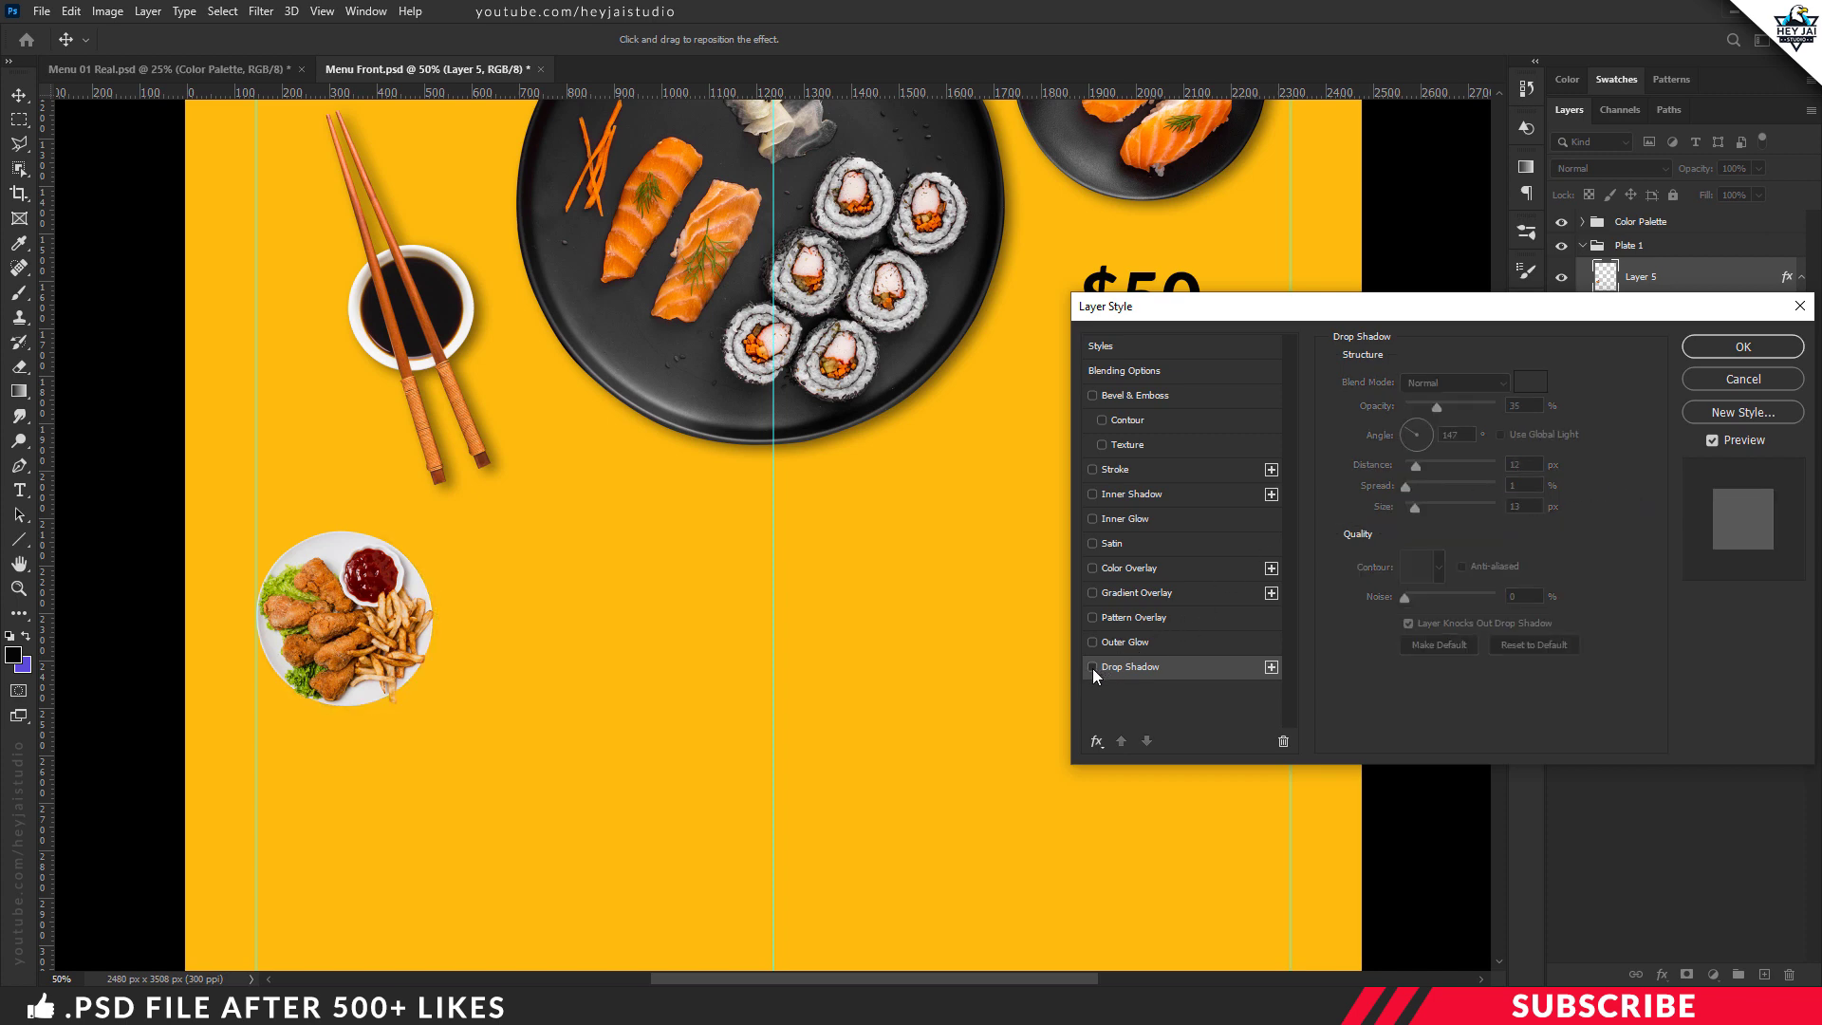
left_click(1093, 667)
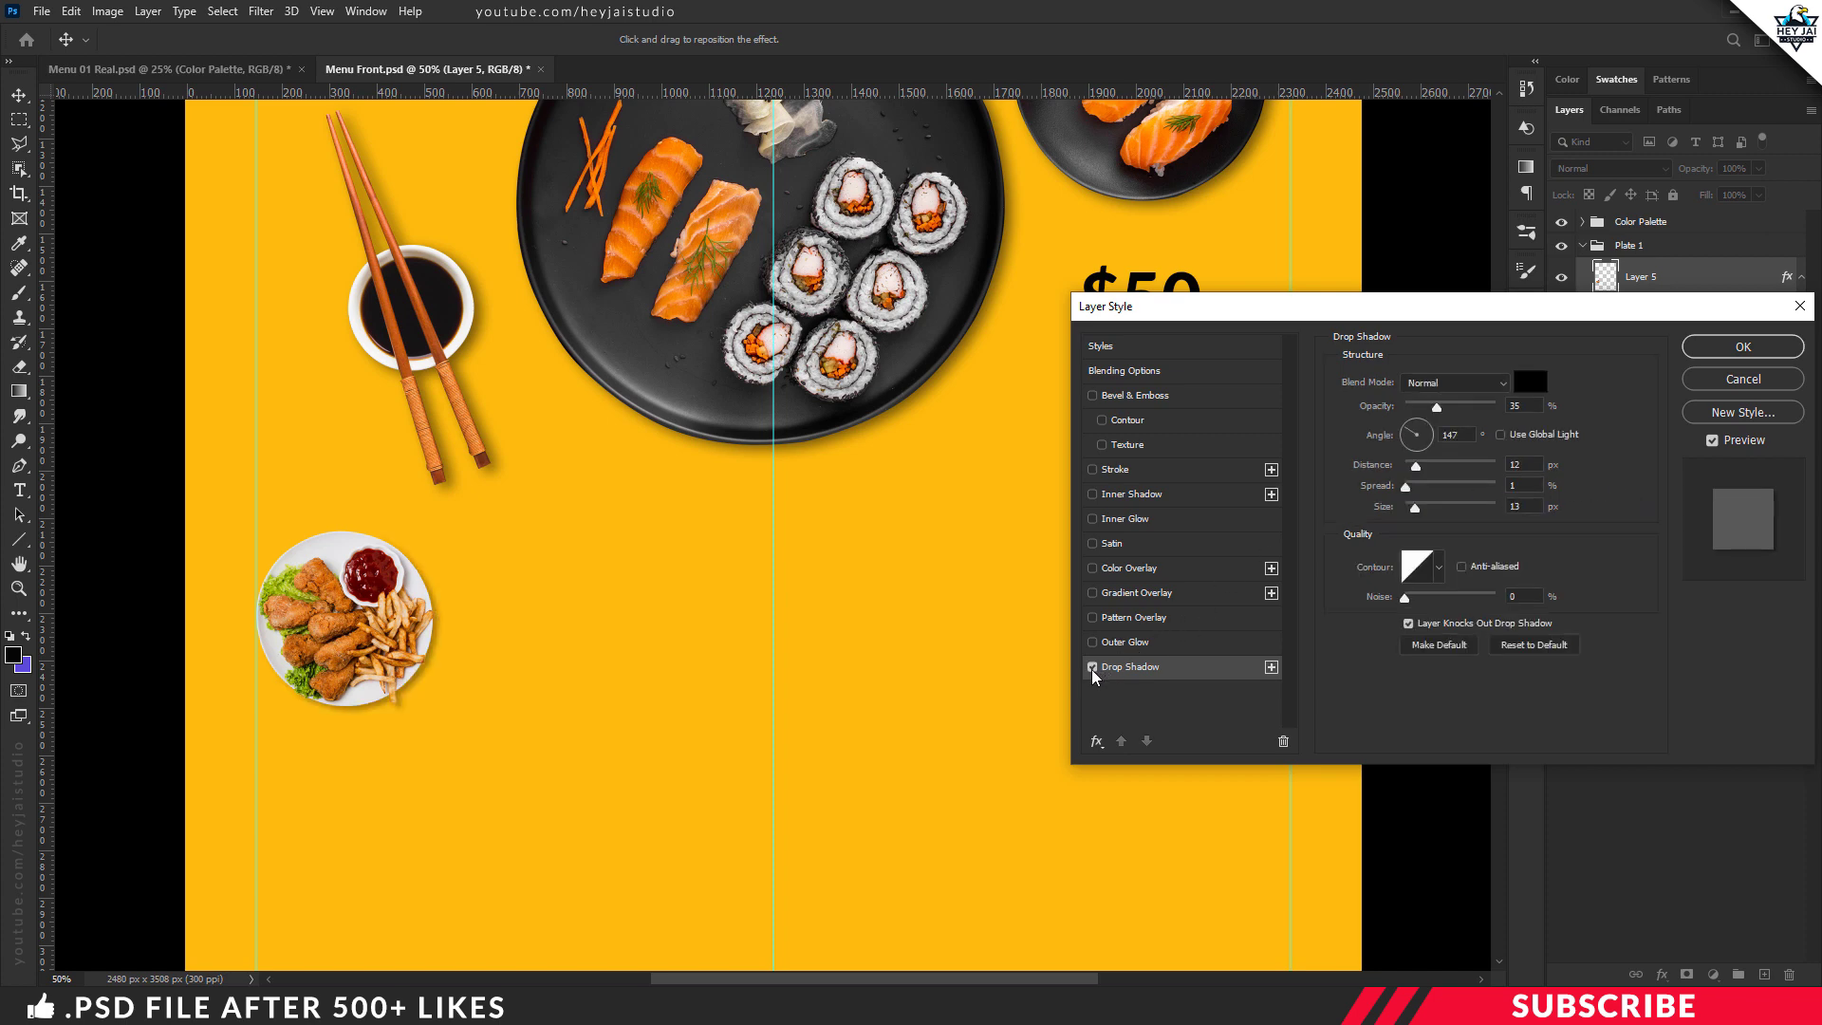
left_click(1733, 348)
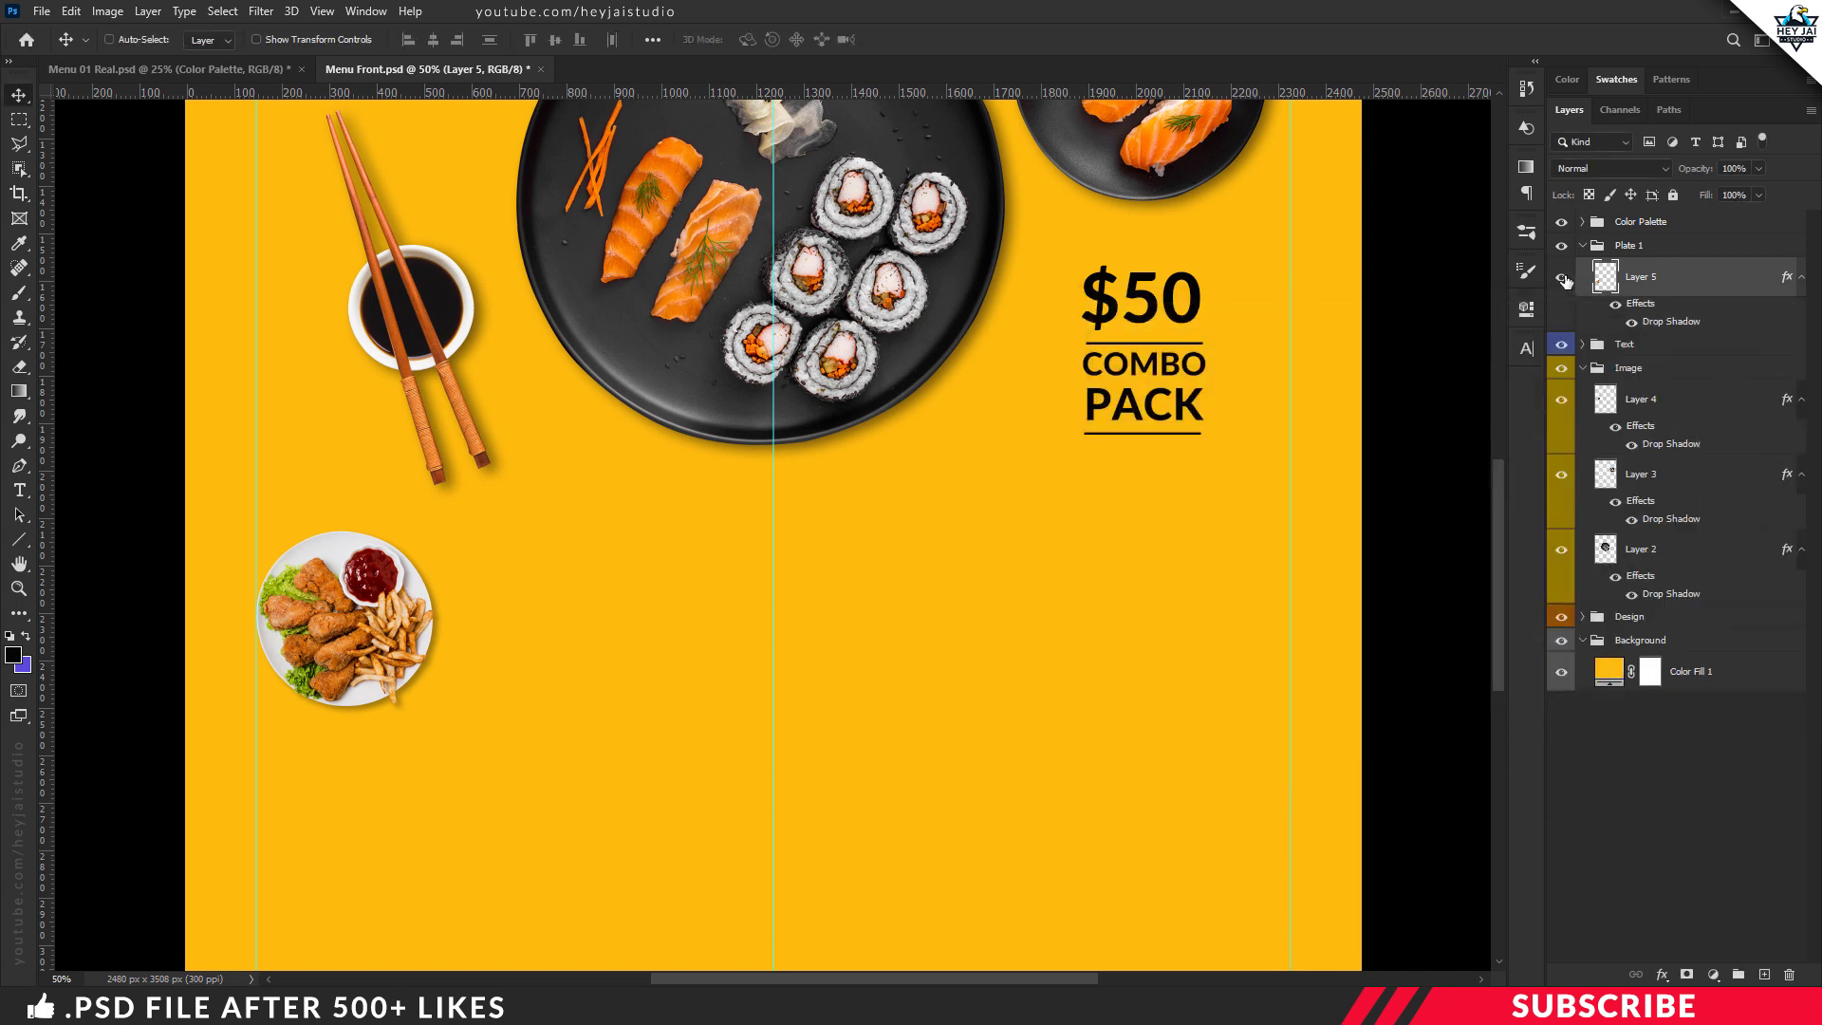
Add a WINGS title on a new layer beside the chicken plate in Plate 1.
key("ctrl+minus")
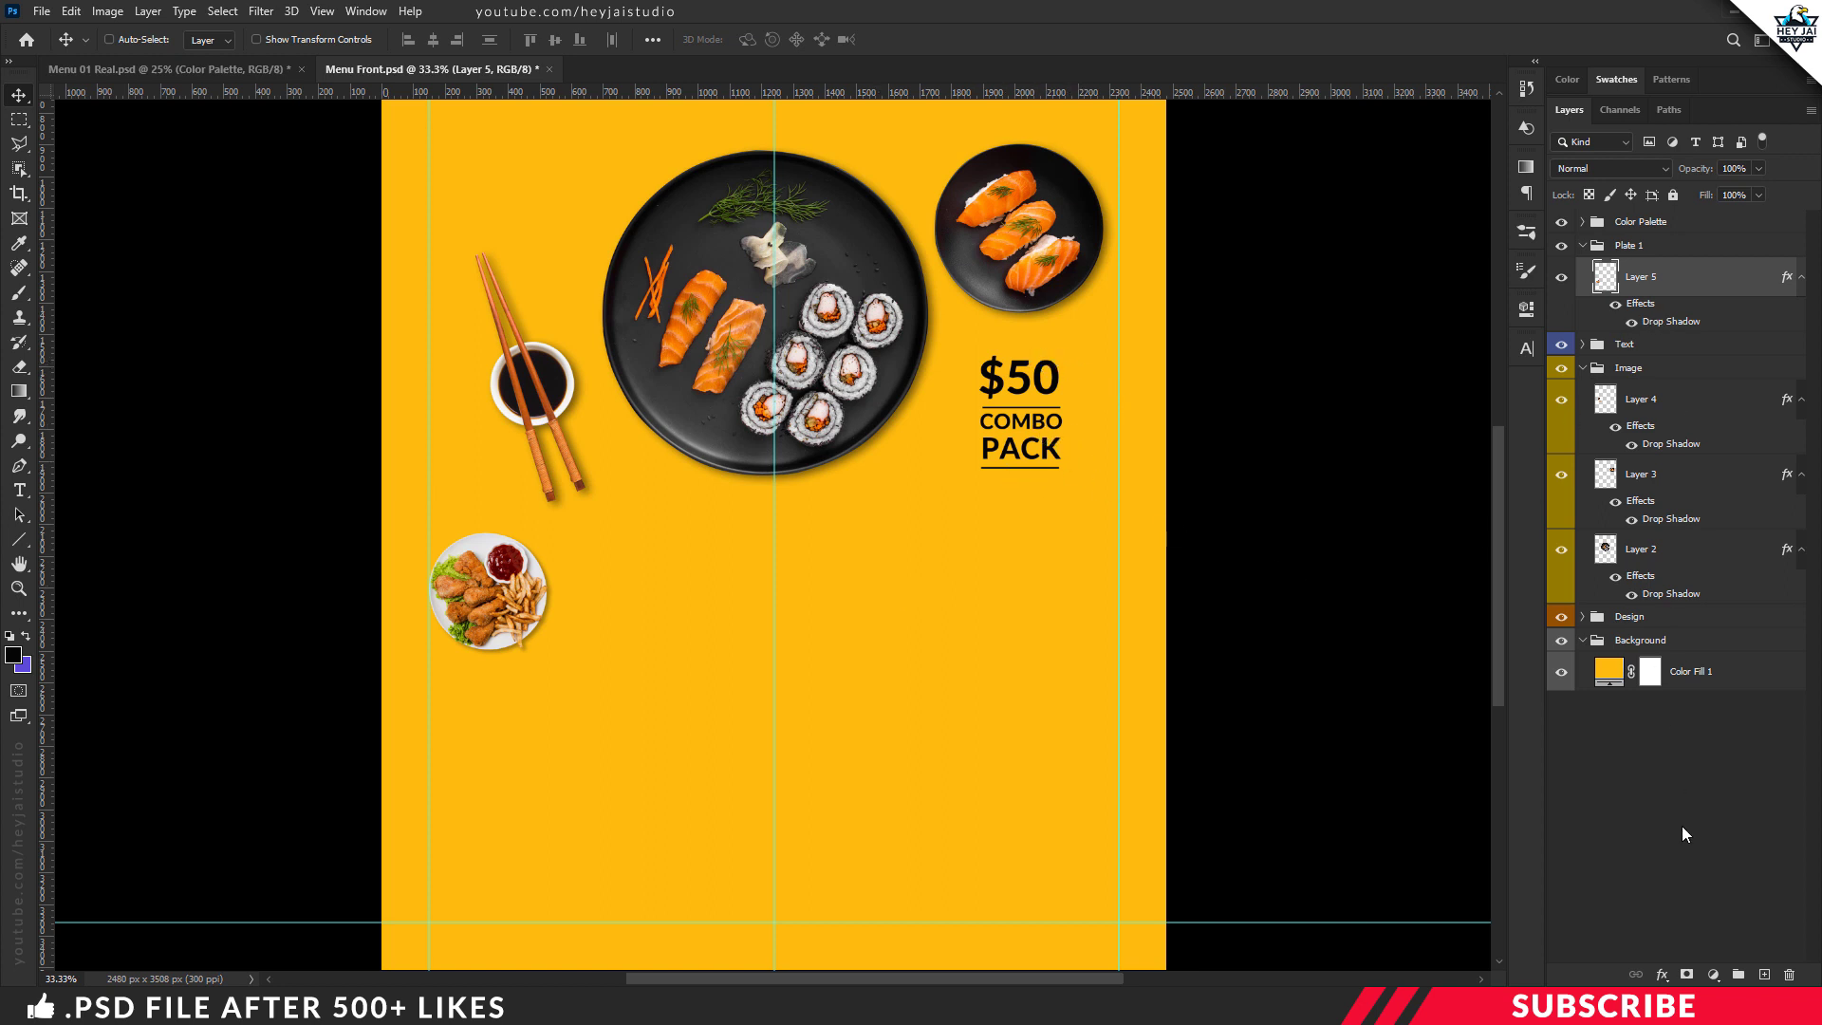
left_click(1765, 975)
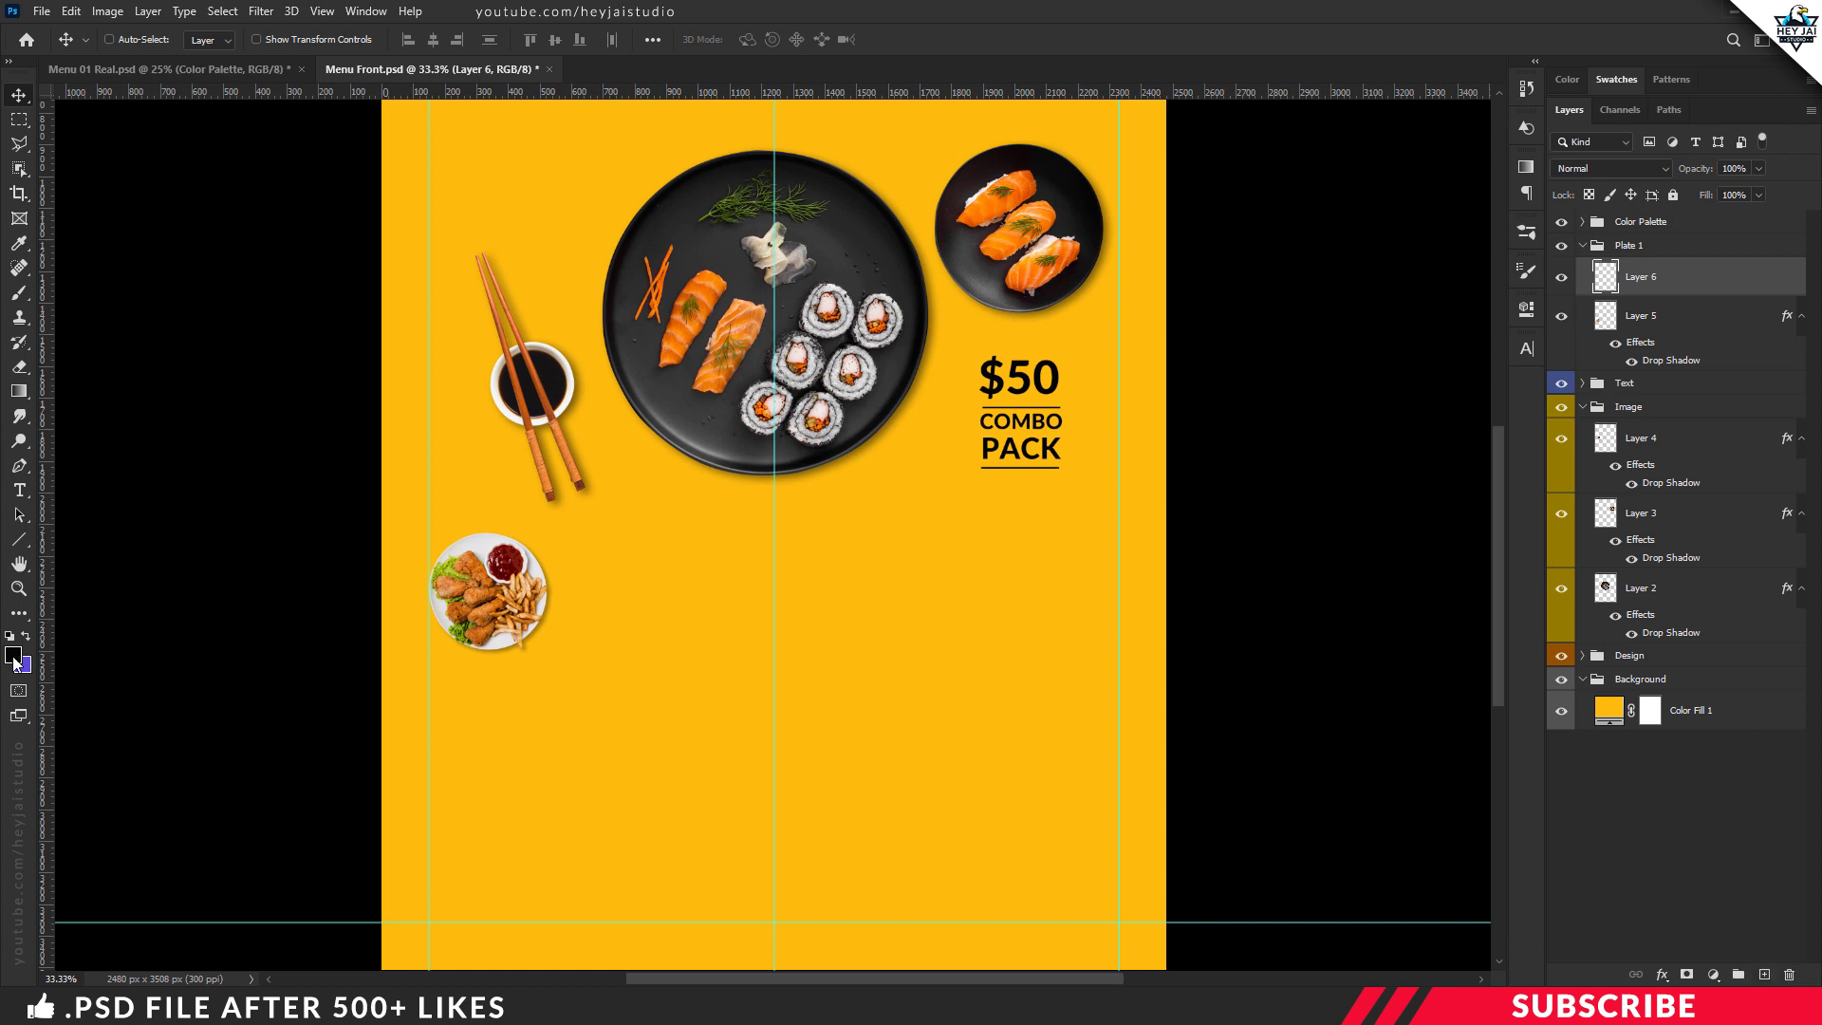
left_click(19, 490)
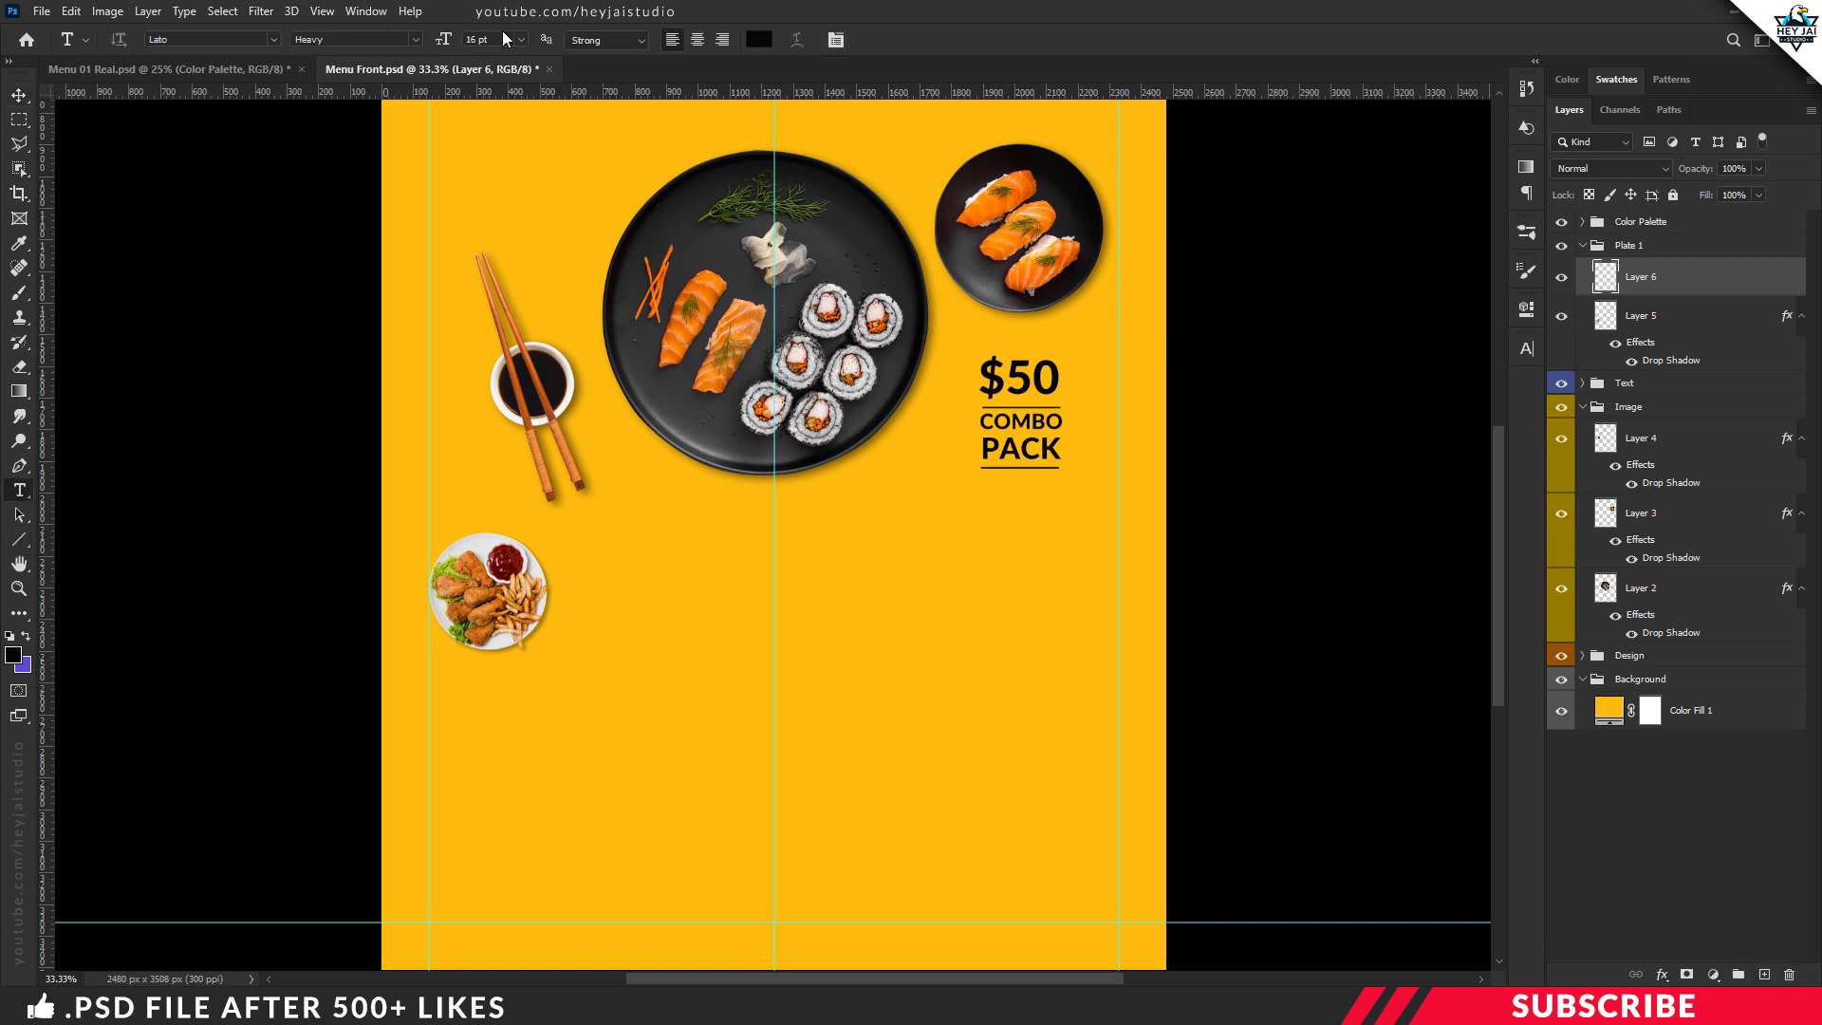
left_click(576, 577)
type("WINGS")
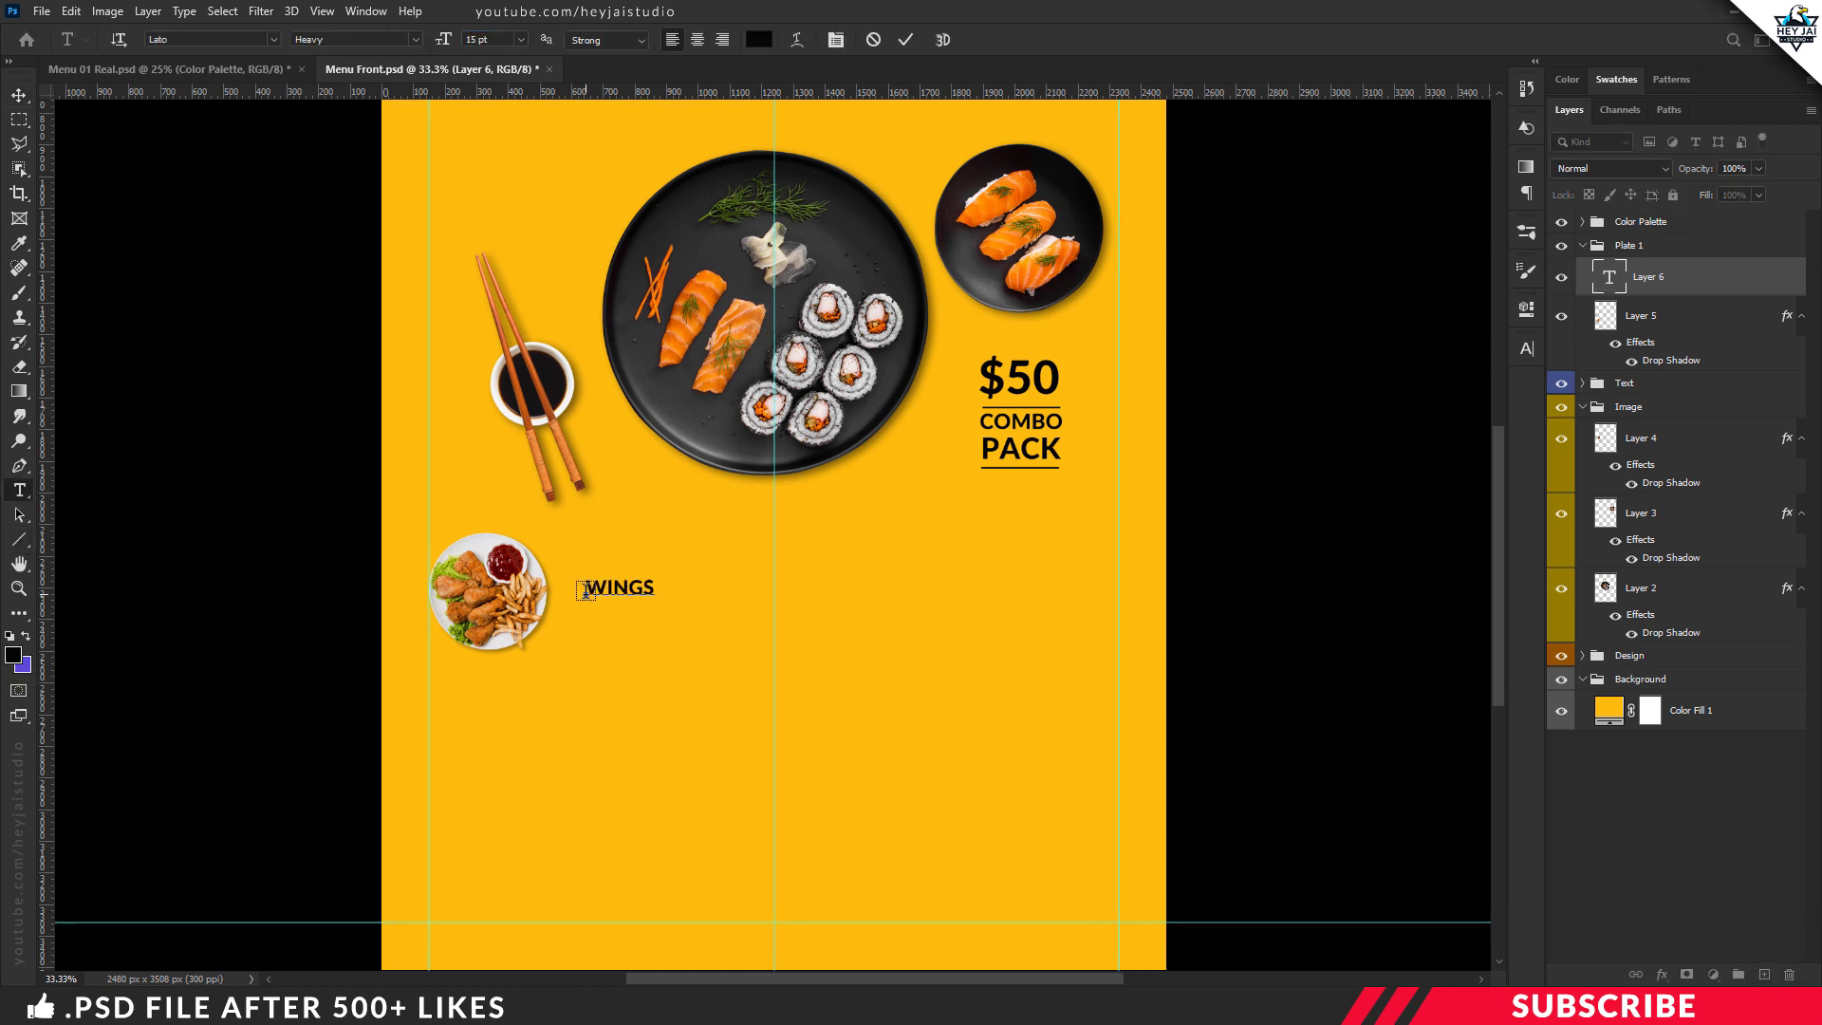
key("ctrl+Return")
key("v")
mouse_move(649, 598)
left_mouse_down()
mouse_move(624, 571)
mouse_move(608, 599)
left_mouse_up()
Duplicate the WINGS text and retype the copy as PLATE.
key("ctrl+j")
double_click(598, 590)
type("PLATE")
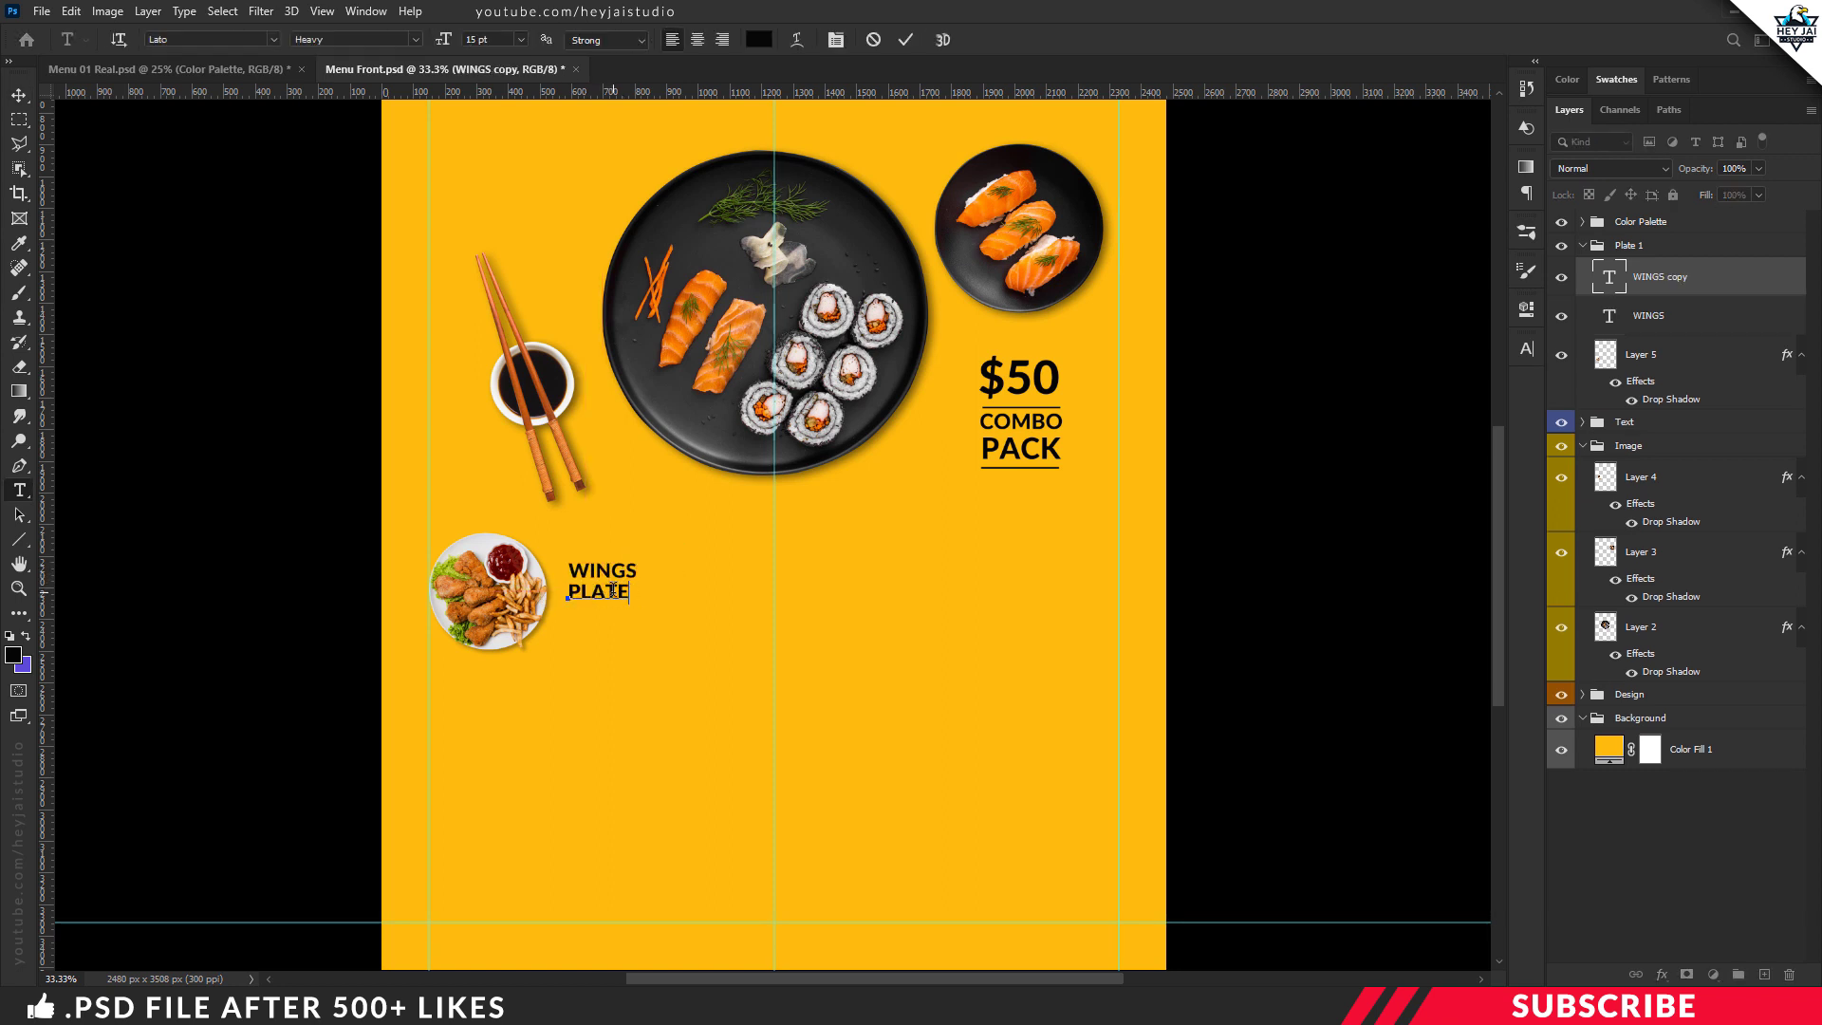
key("ctrl+plus")
key("ctrl+Return")
Add the $9.99 price under PLATE, enlarge it slightly, and nudge PLATE down.
left_click(490, 683)
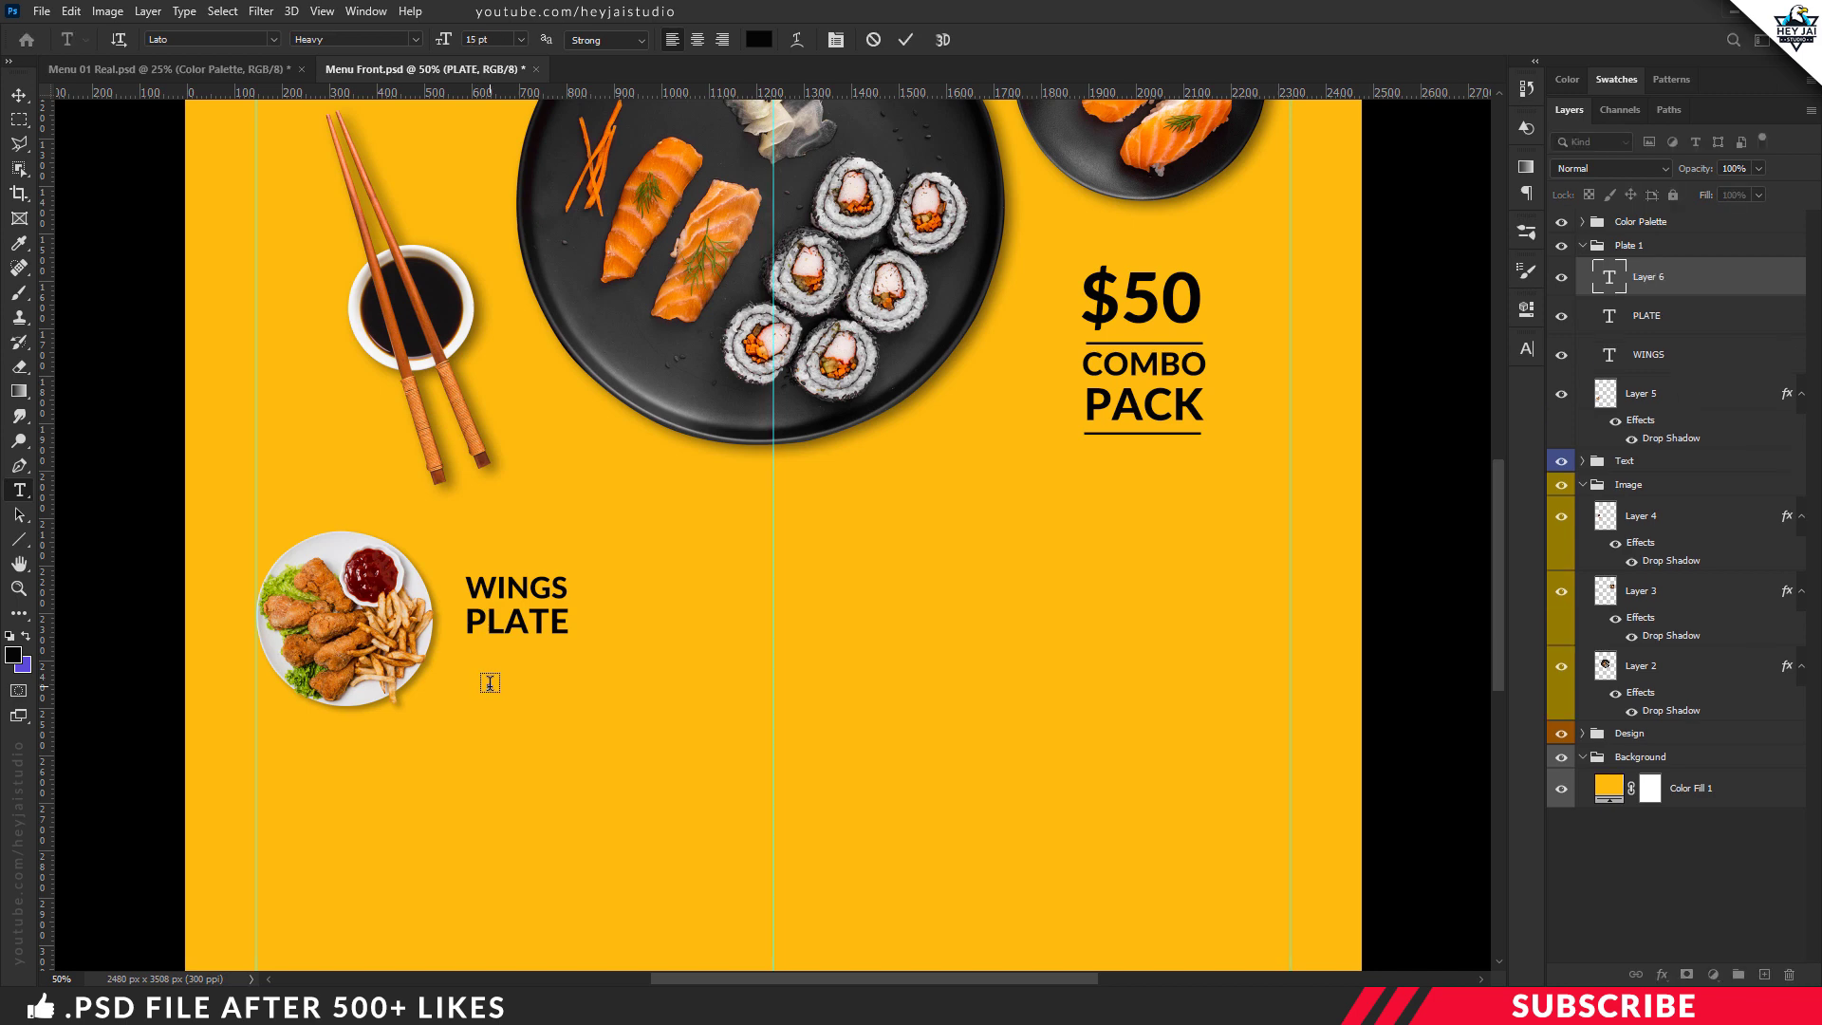
type("$9.99")
key("ctrl+a")
key("ctrl+Return")
key("v")
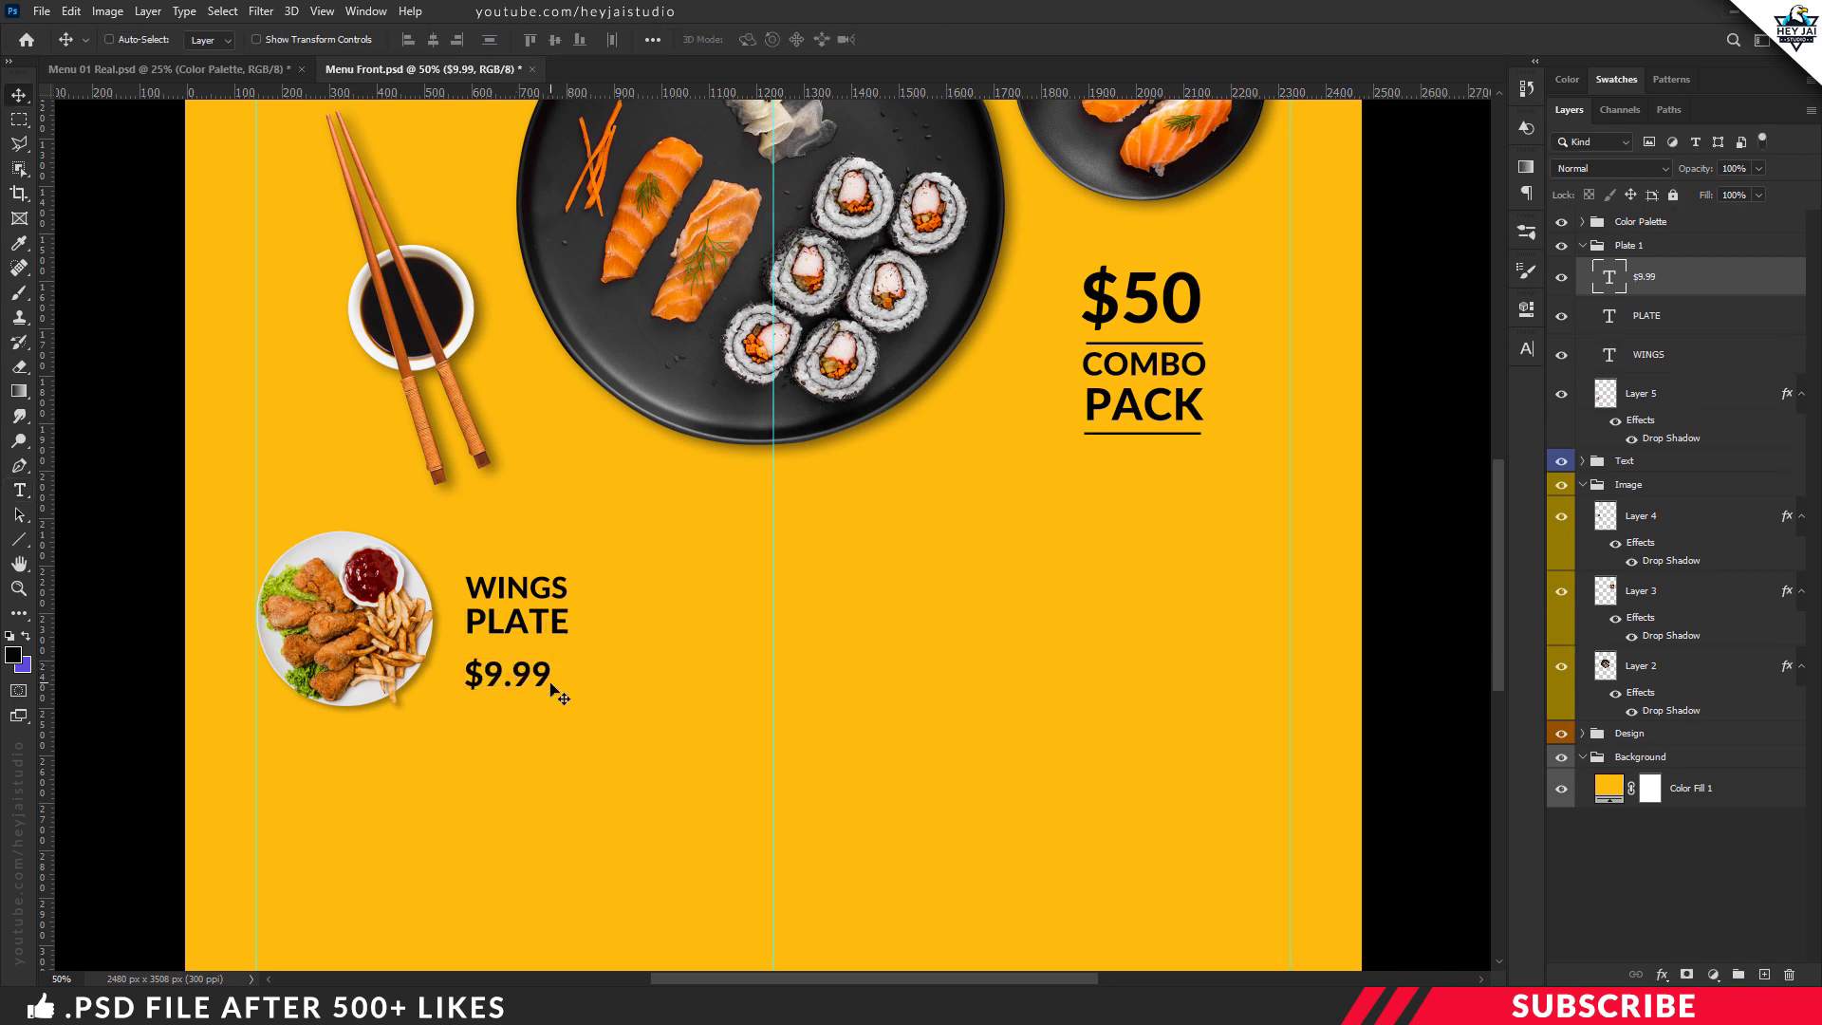
key("ctrl+t")
left_click_drag(562, 687, 568, 691)
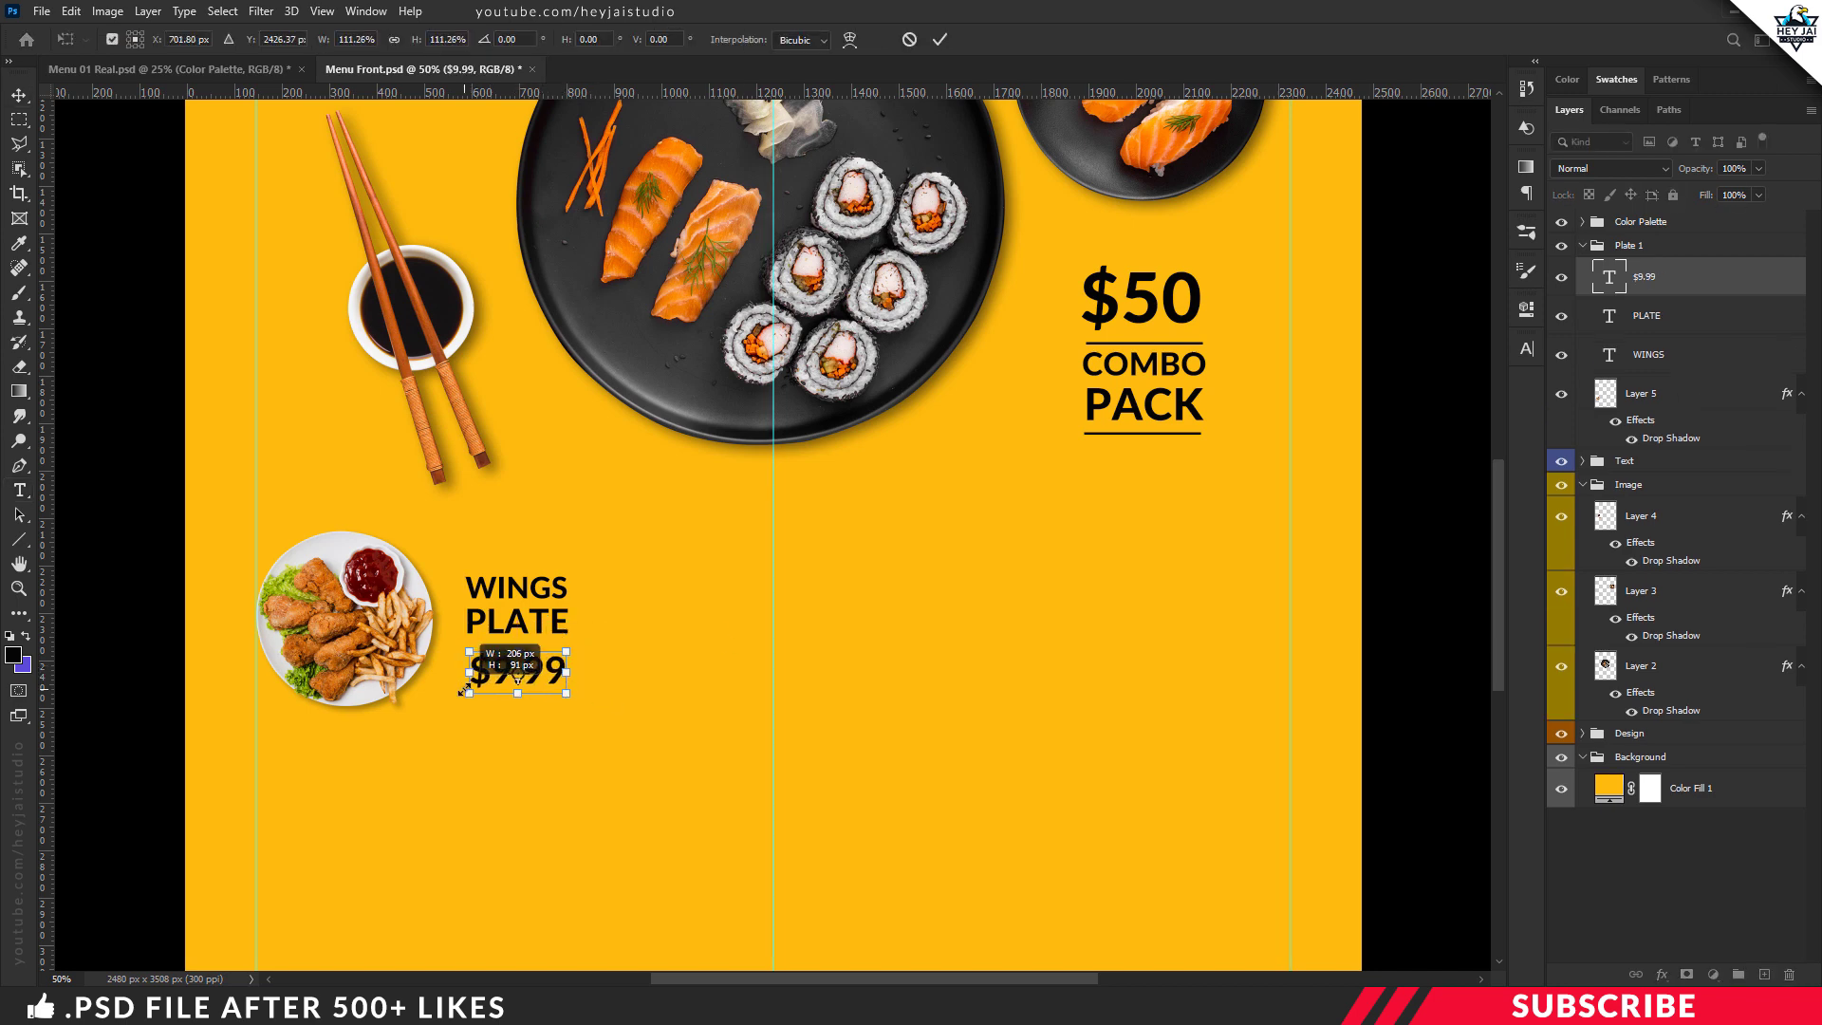
key("Return")
key("alt+bracketleft")
key("Down")
key("Down")
key("Down")
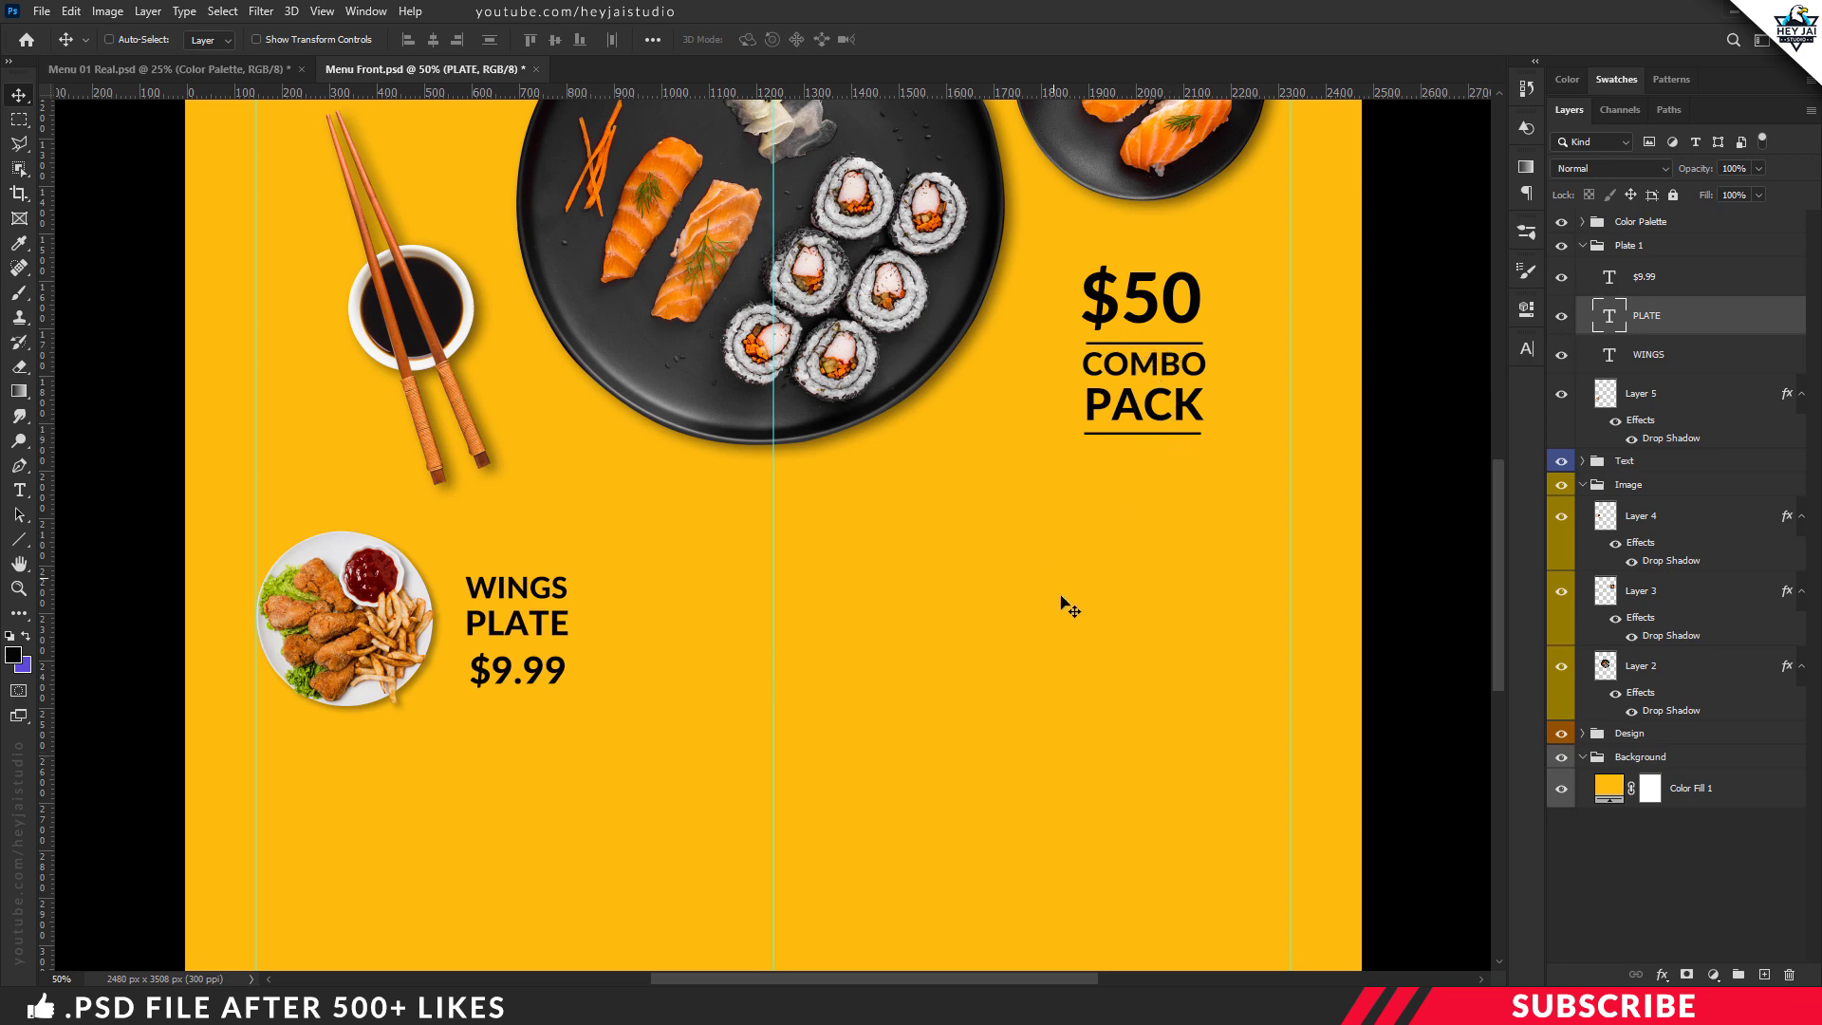
Draw a thin white horizontal line under the PLATE text.
left_click(1629, 283)
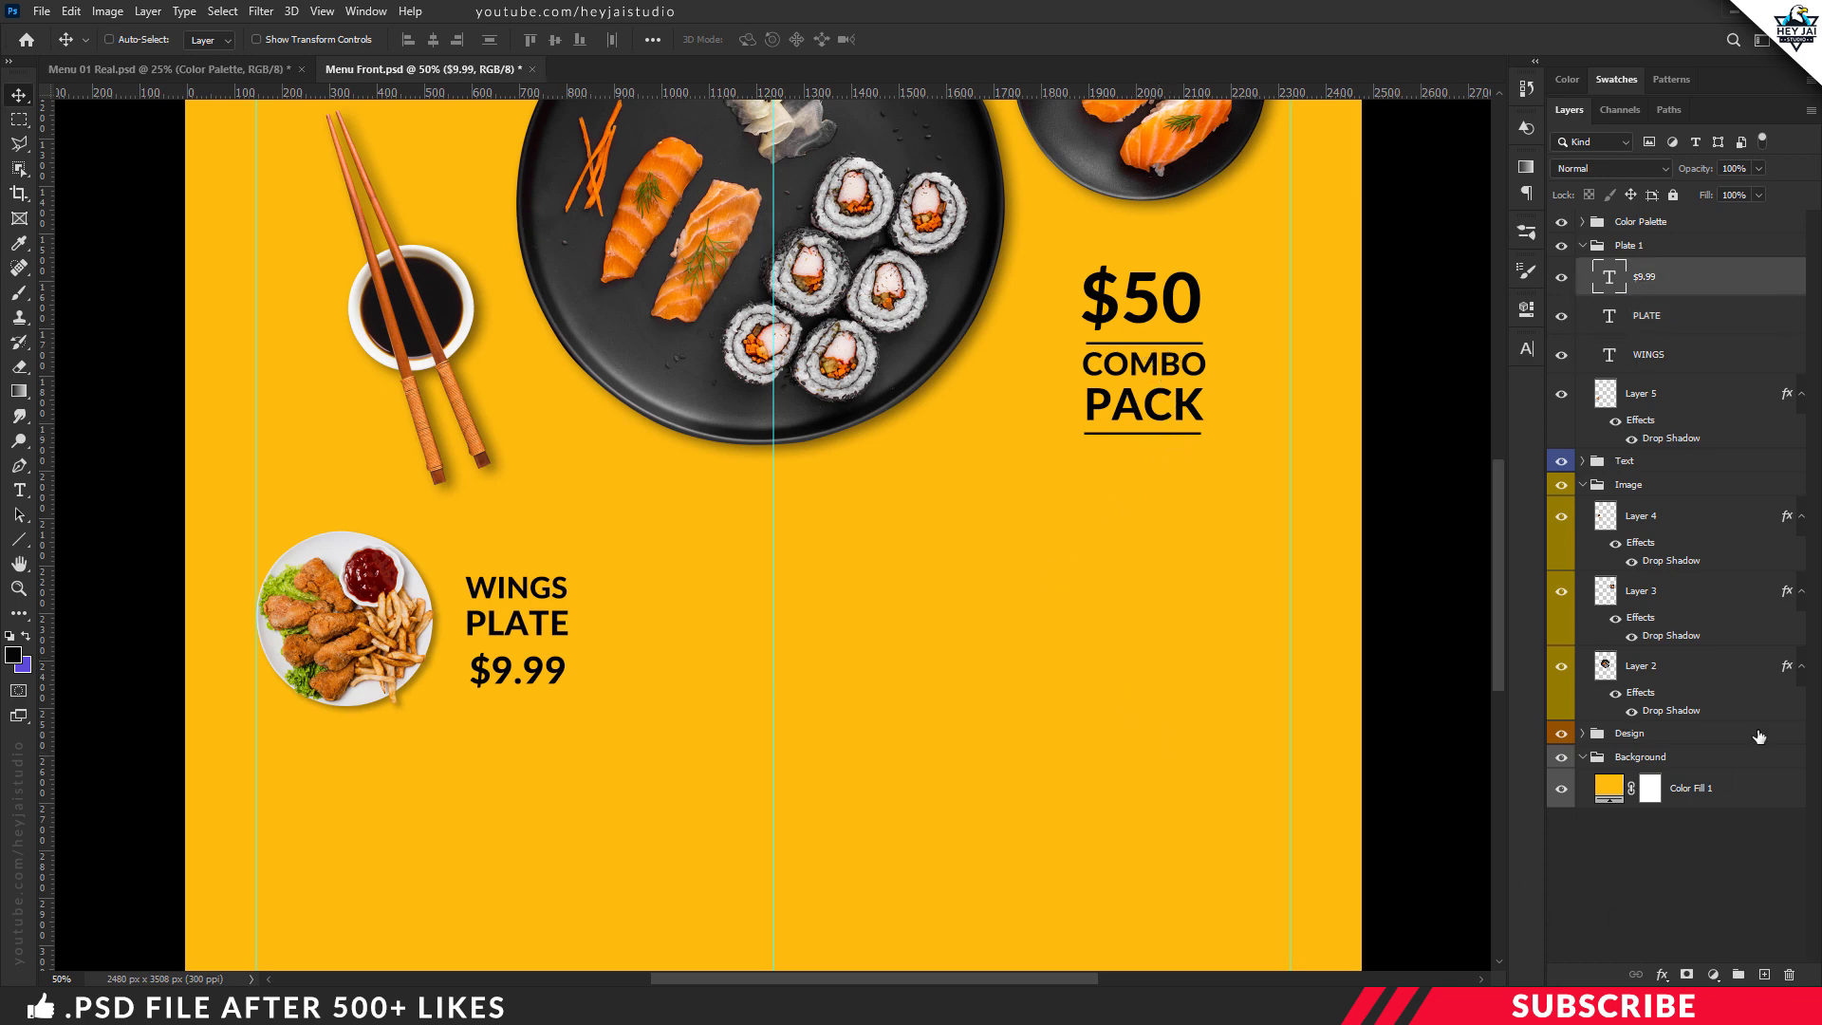
left_click(1766, 977)
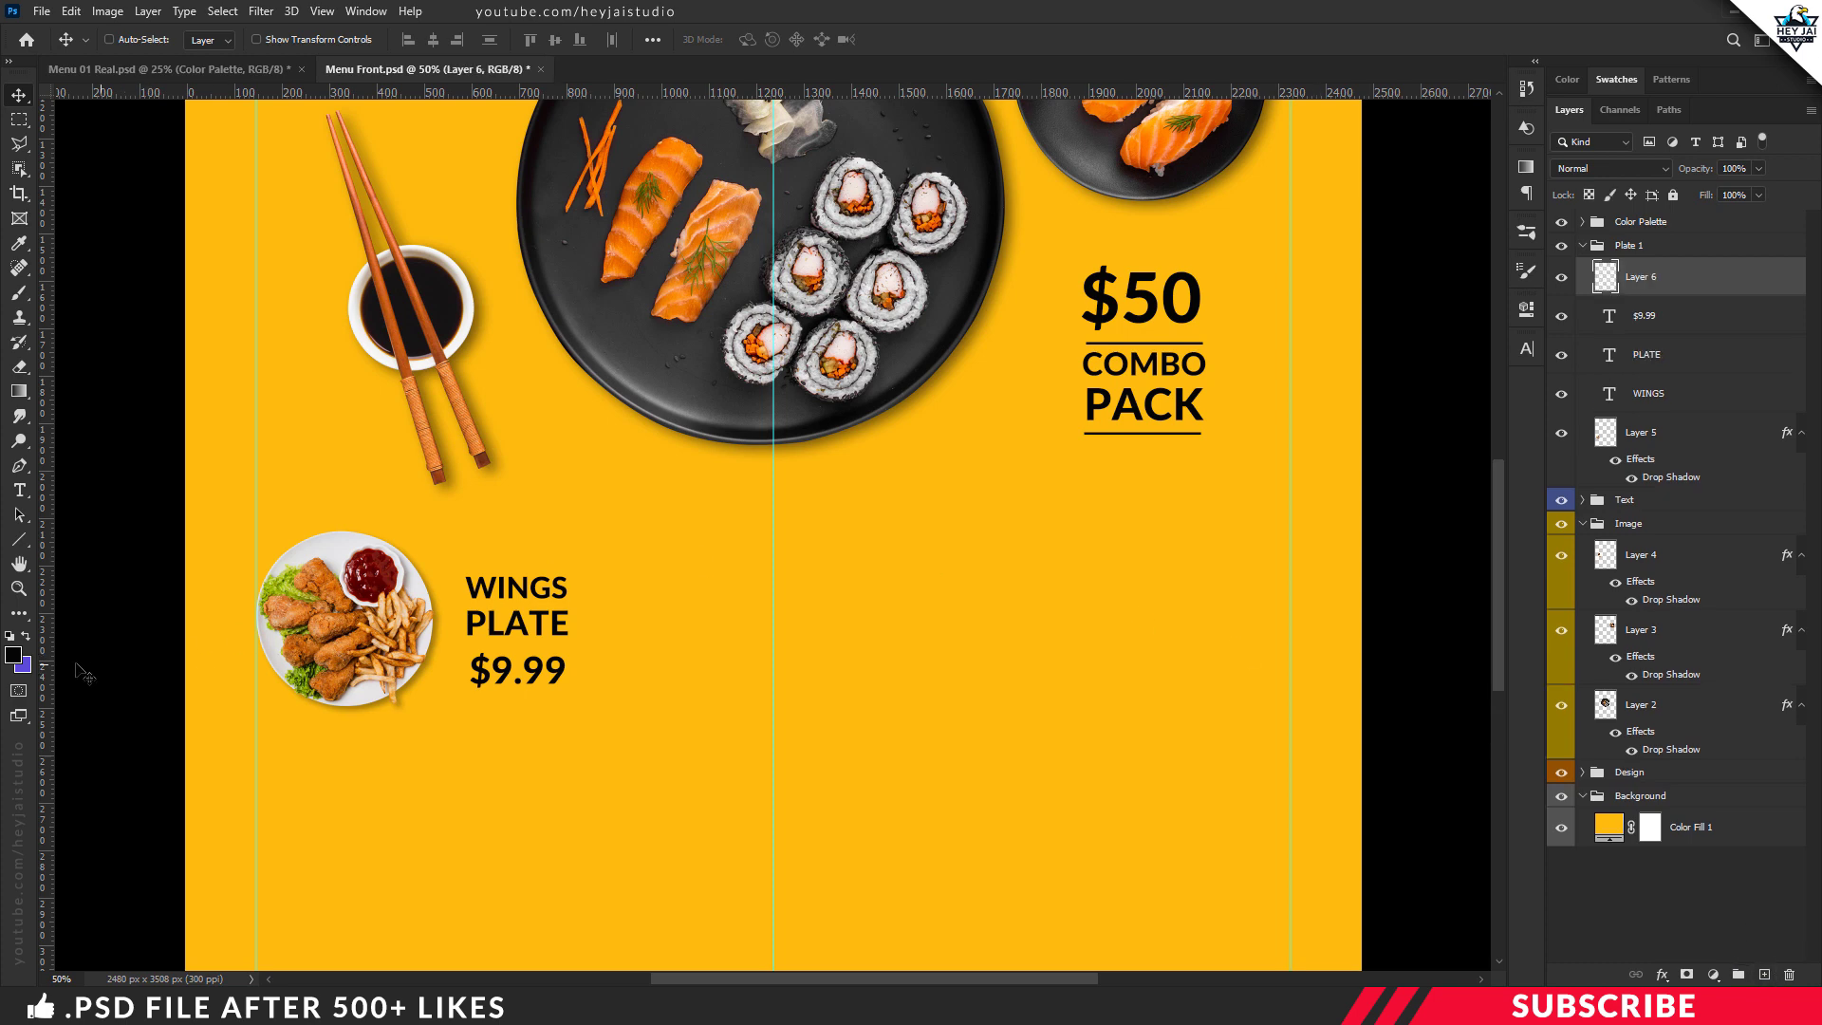
left_click(13, 654)
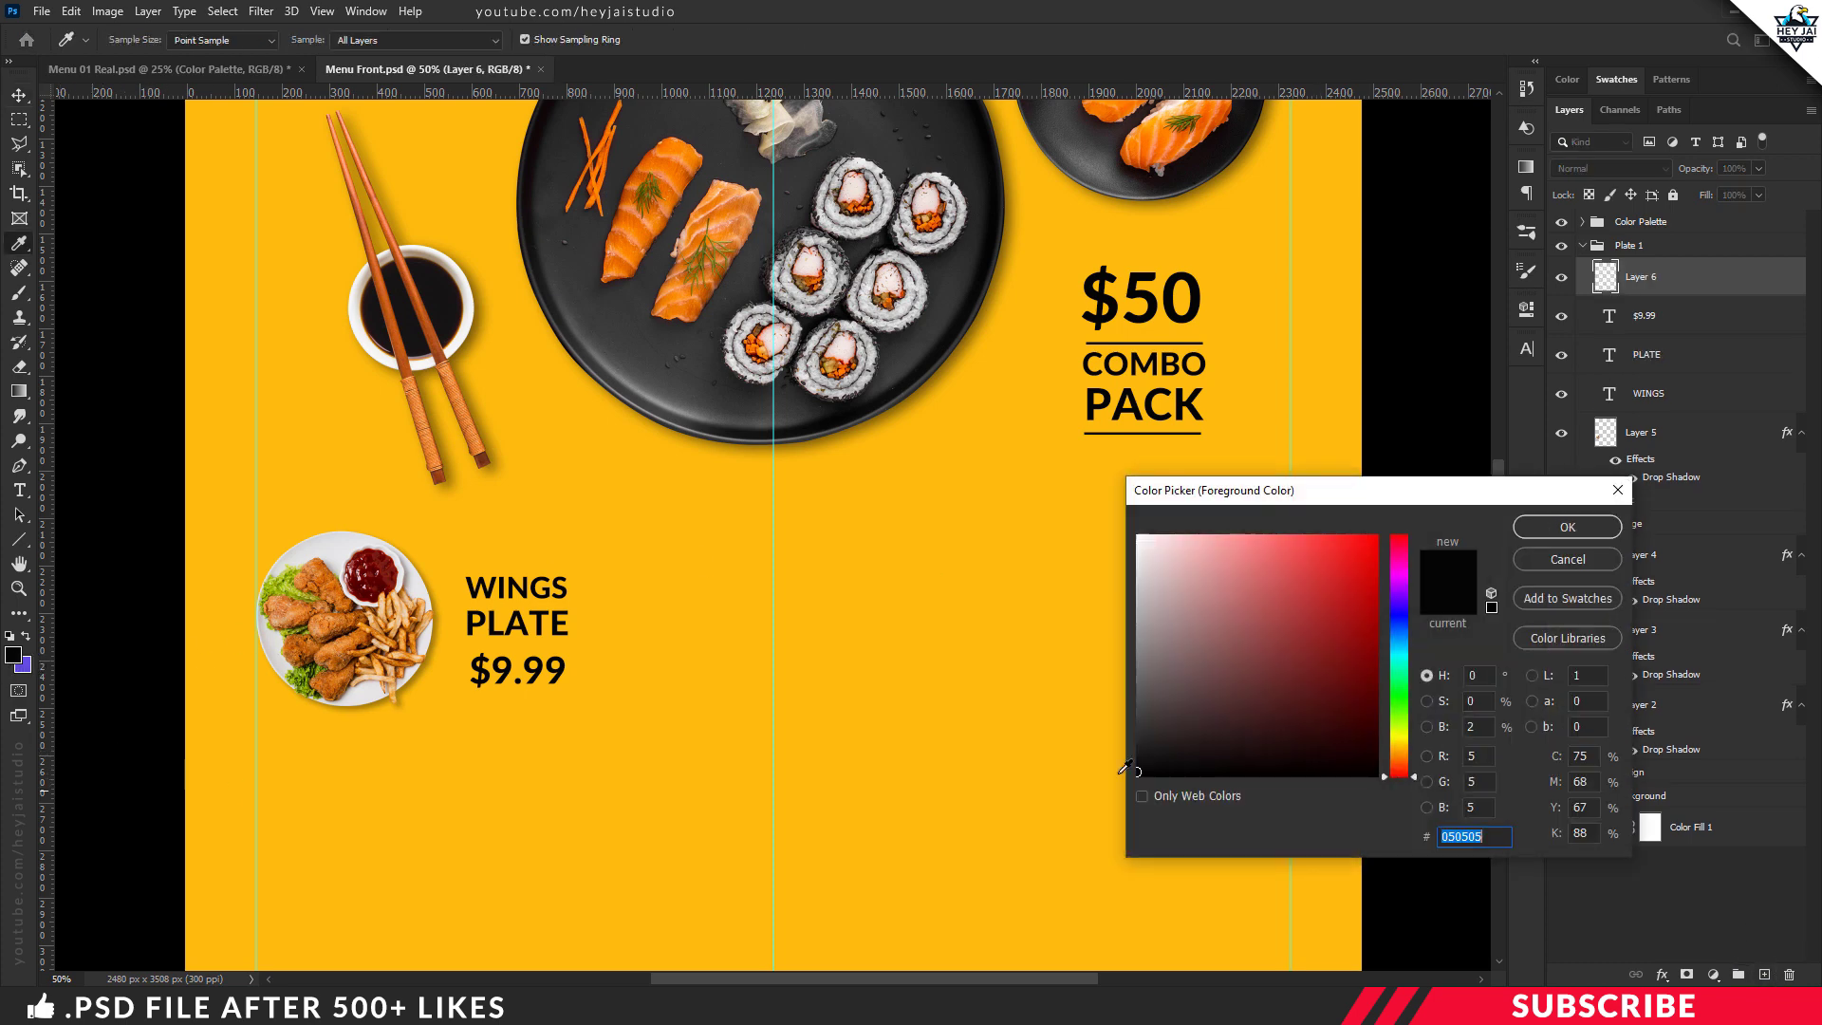
left_click(1142, 536)
left_click(1568, 527)
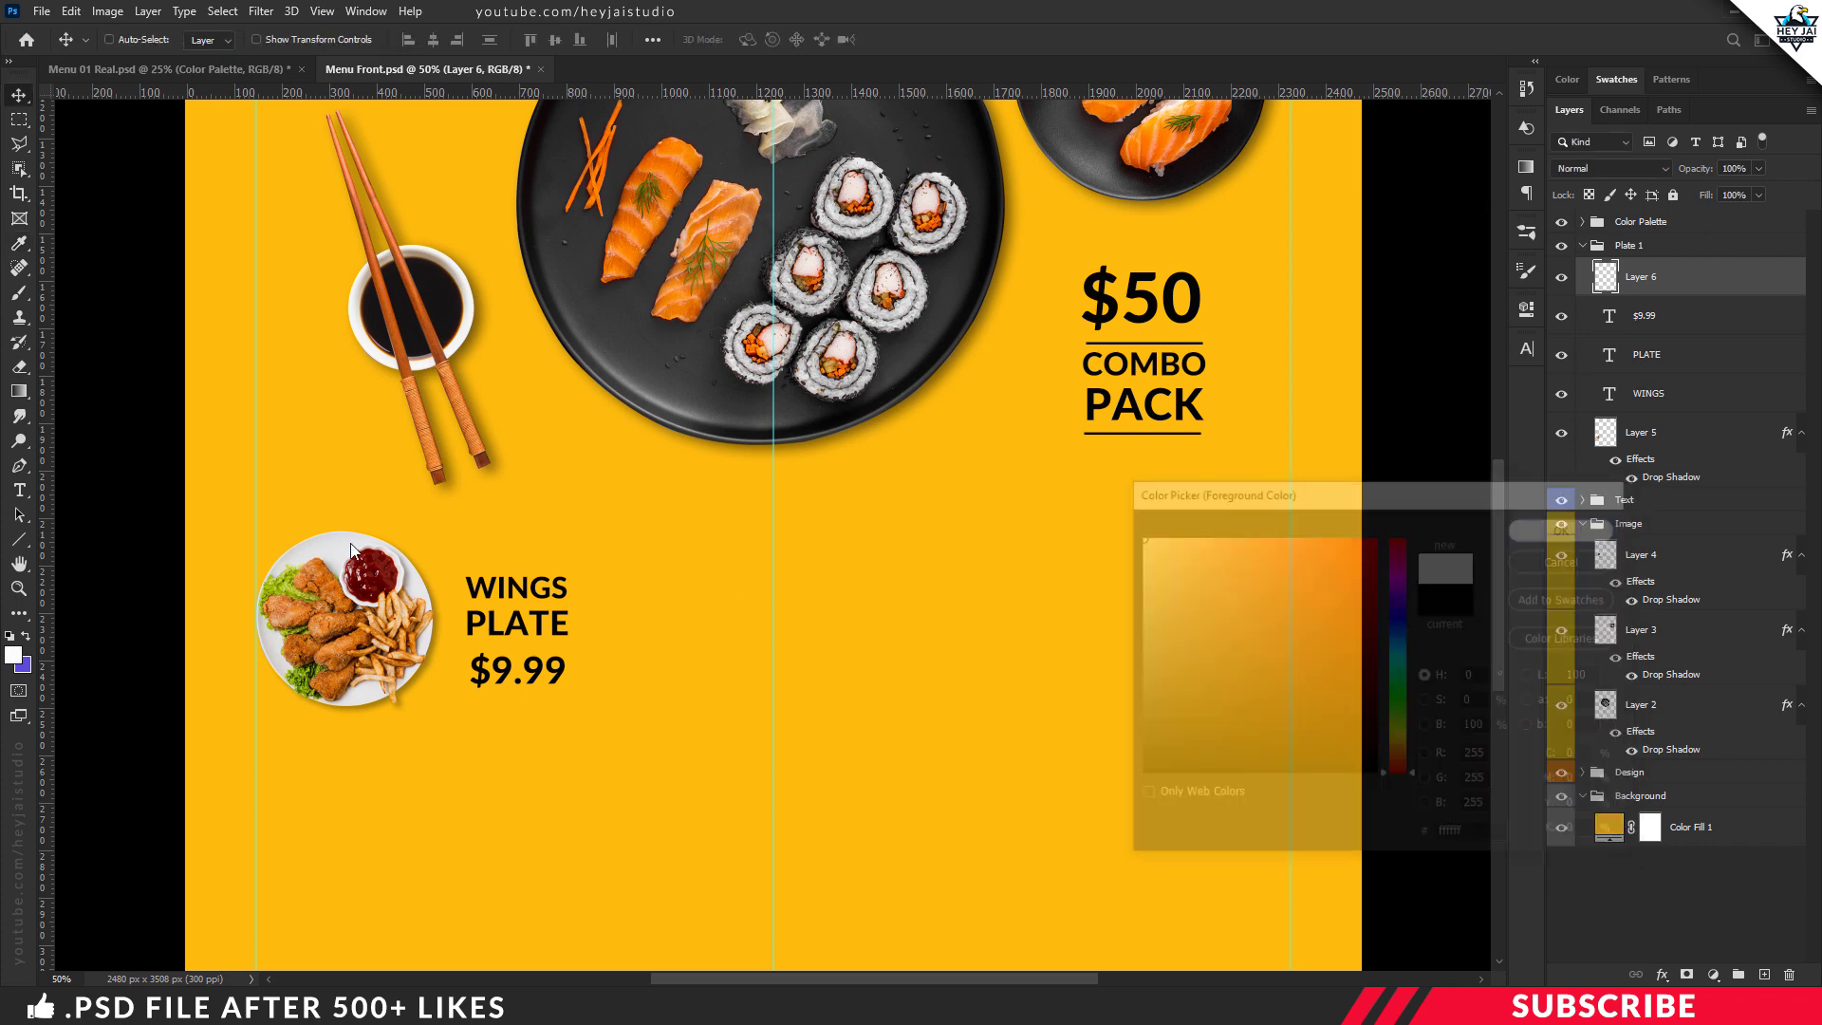
right_click(19, 538)
left_click(103, 610)
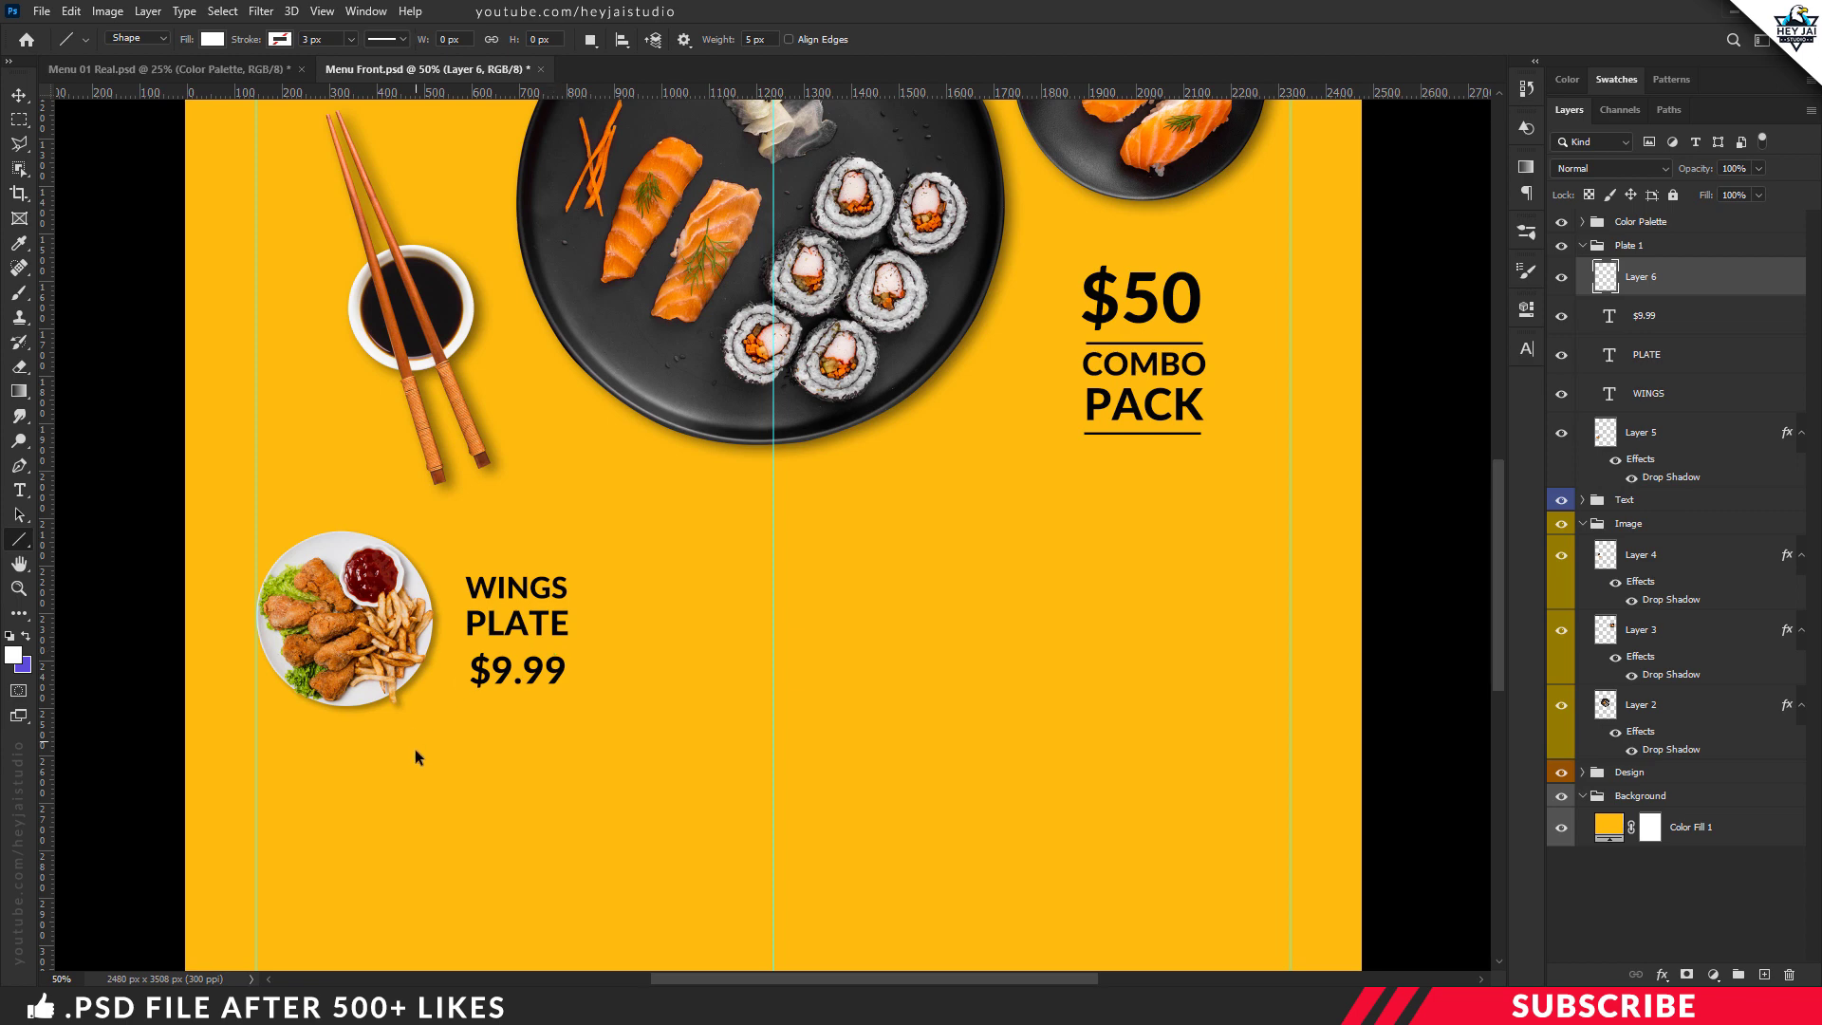
key("ctrl+plus")
left_click_drag(367, 685, 502, 692)
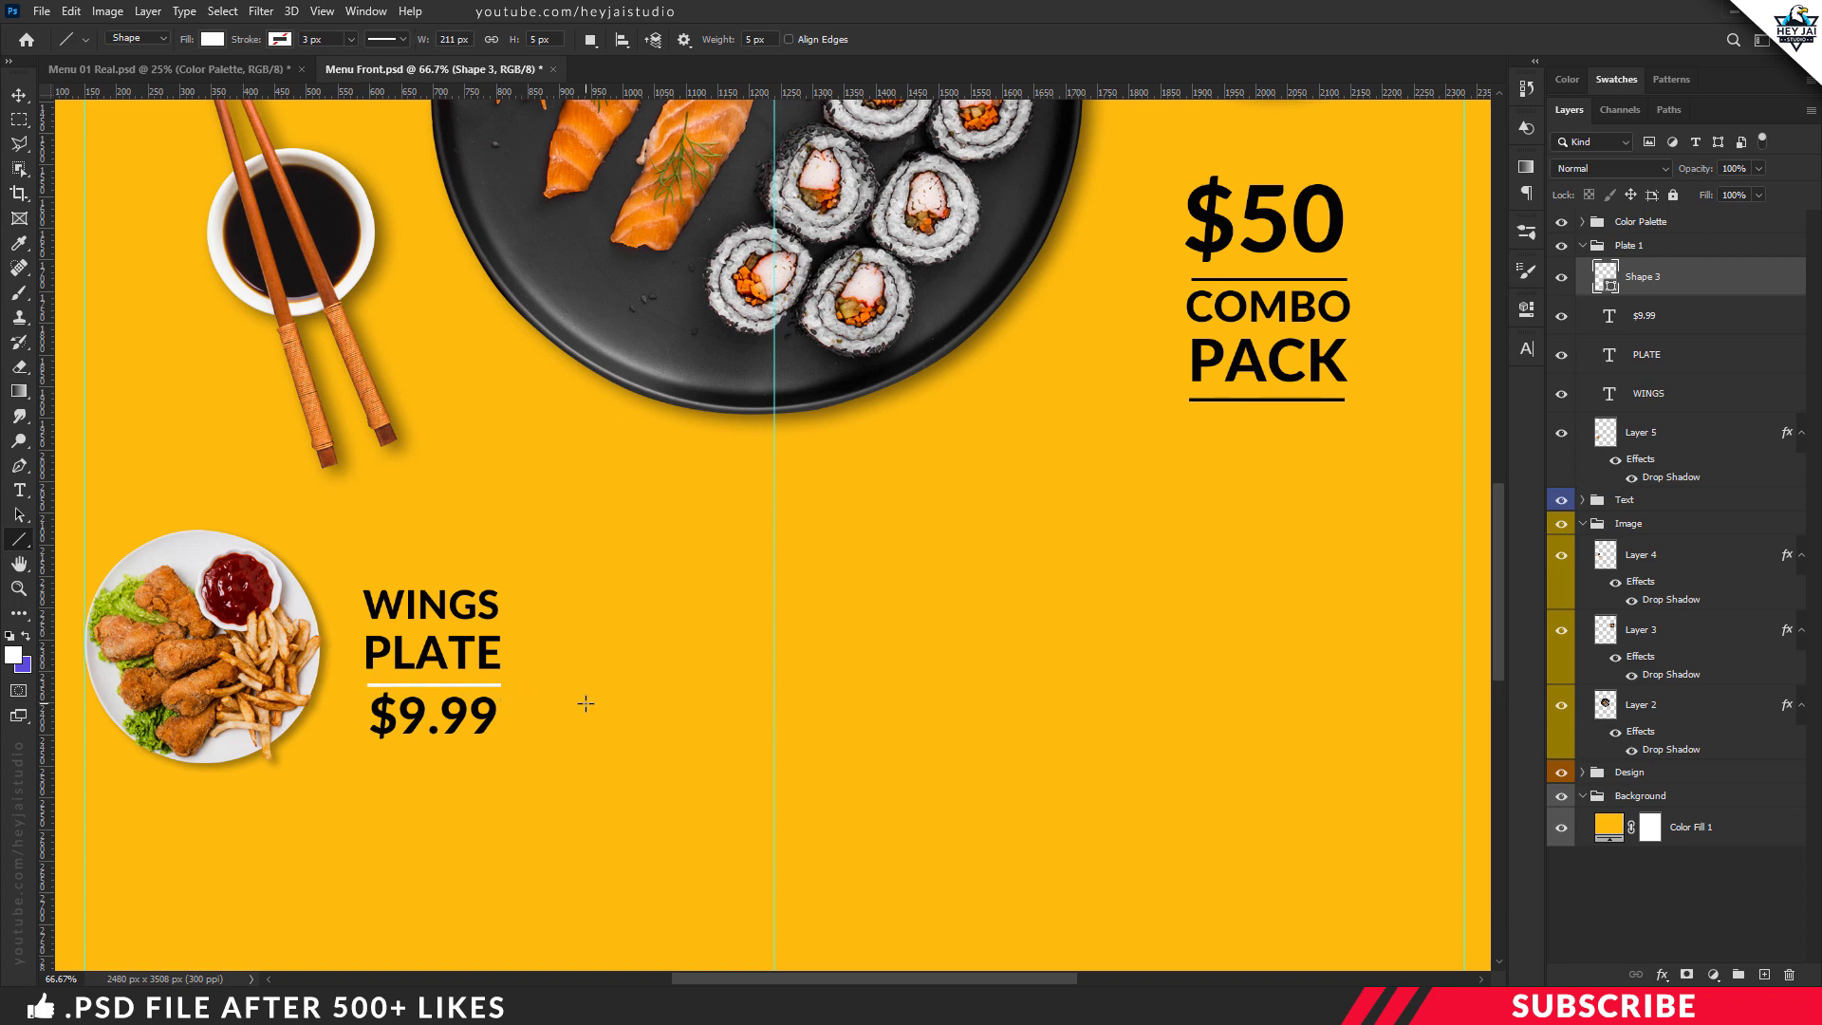
Duplicate the line and move the copy just below the $9.99 price.
key("ctrl+j")
key("v")
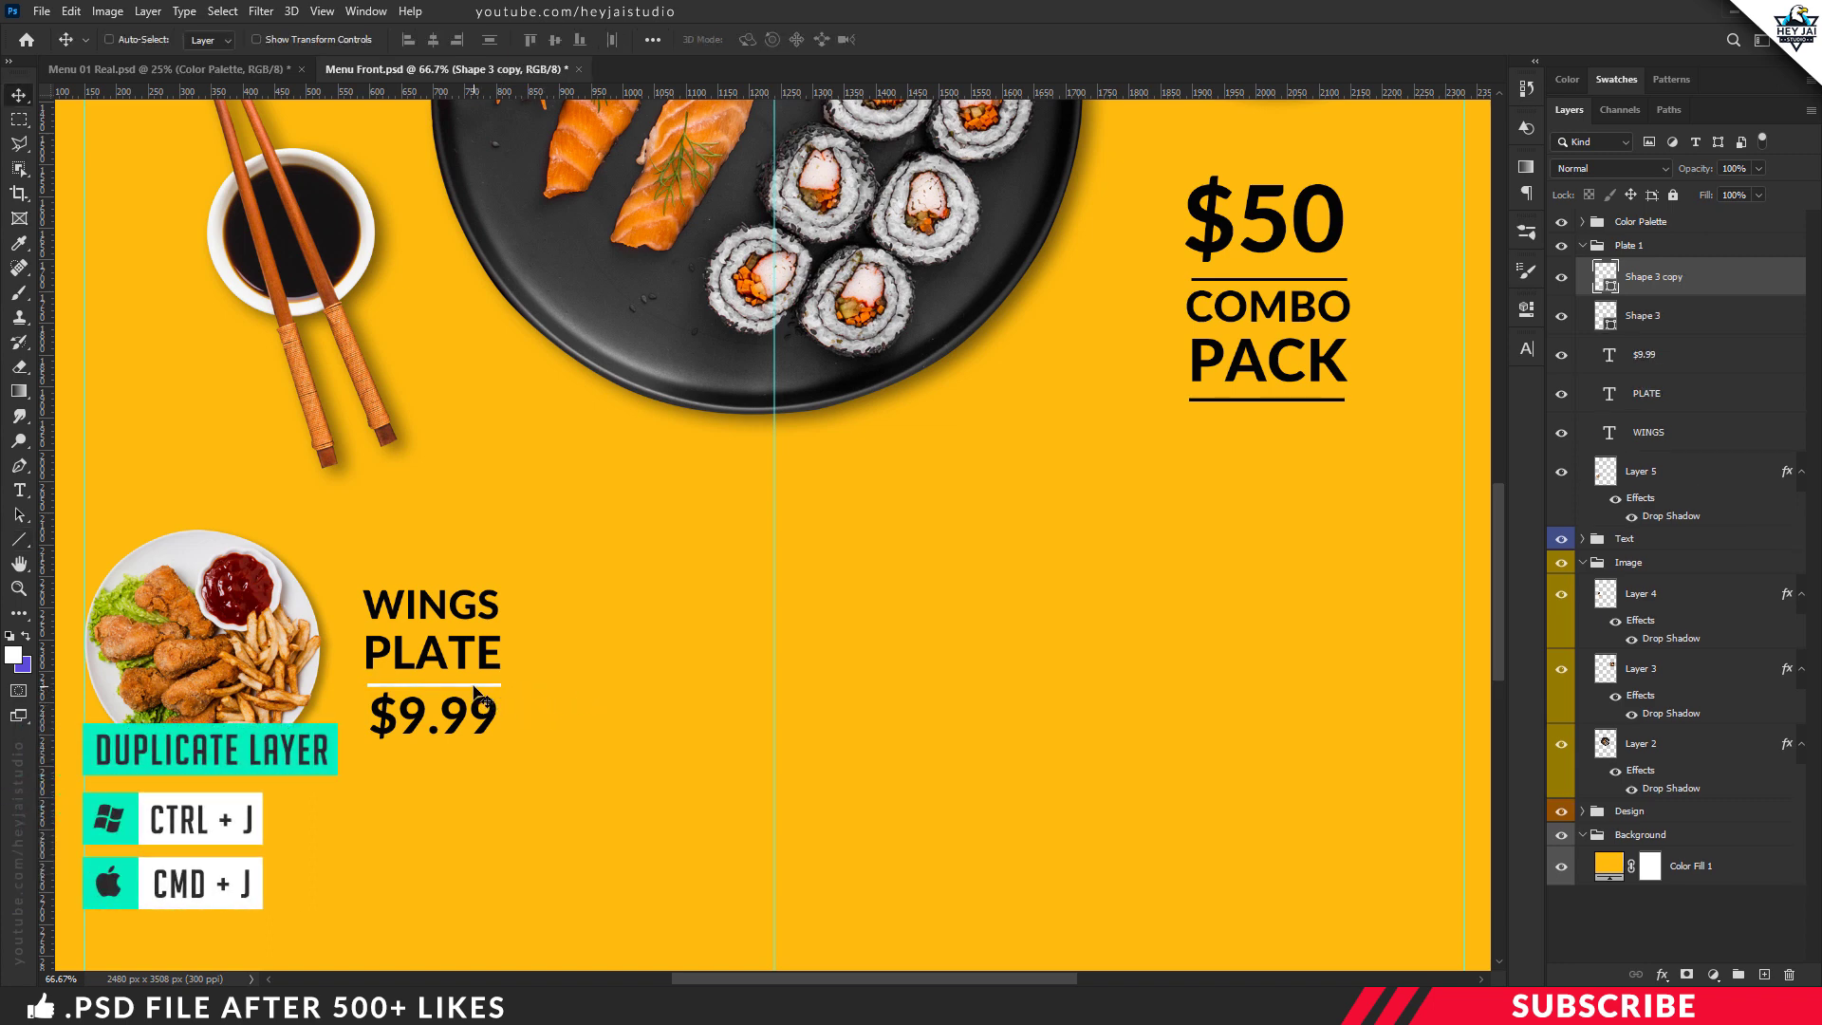
left_click_drag(475, 686, 477, 757)
key("Up")
key("Up")
key("Up")
key("Up")
key("Up")
Change the $9.99 price text colour to white.
key("t")
left_click(456, 708)
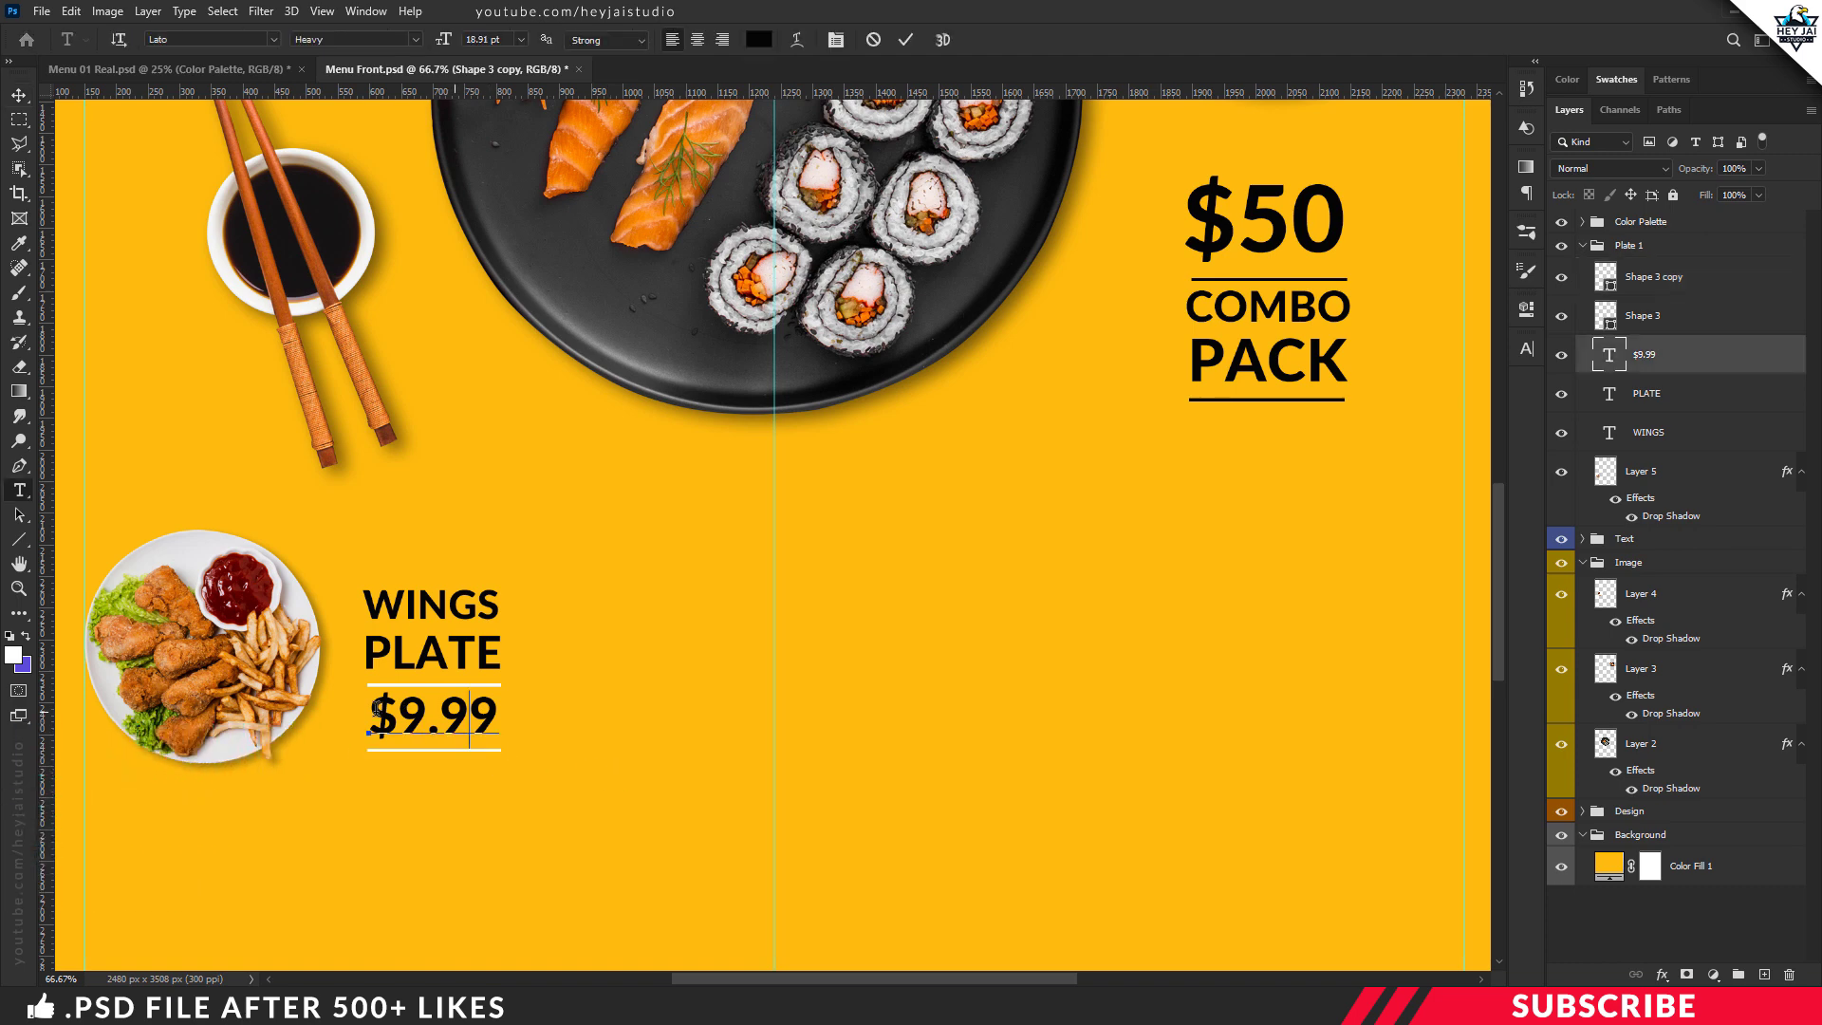
key("ctrl+a")
left_click(21, 657)
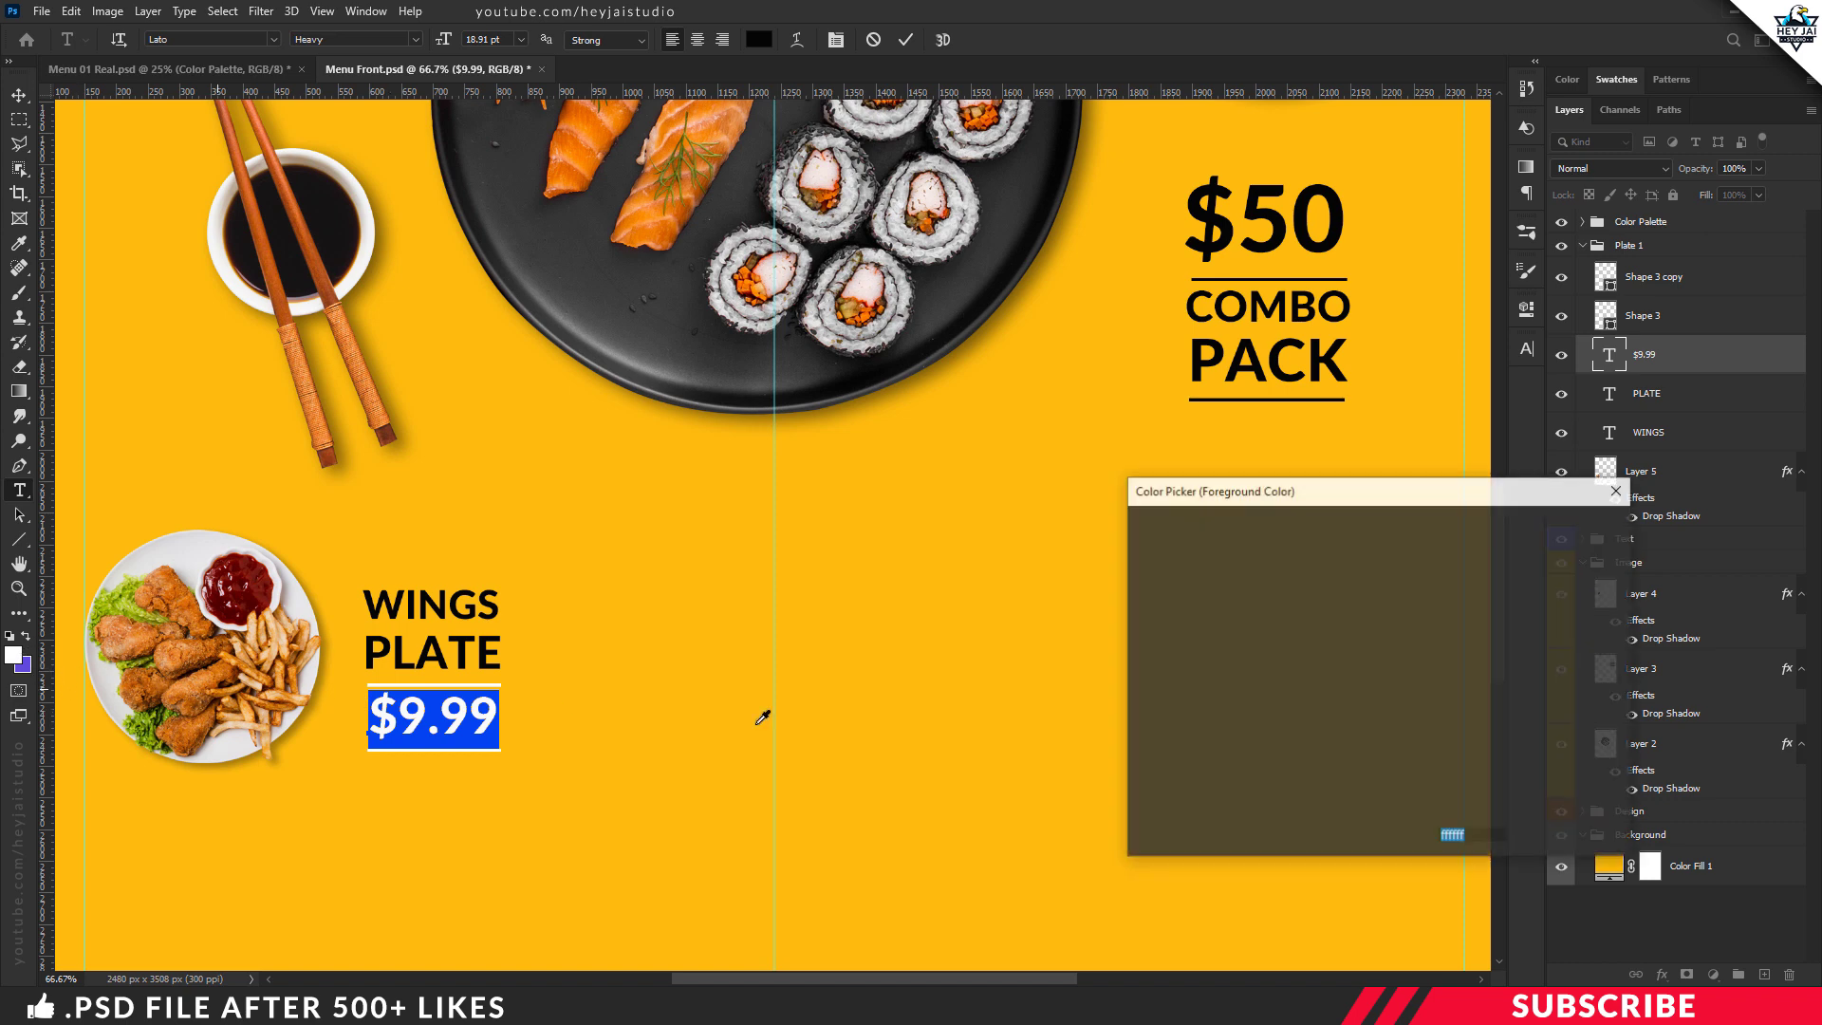
left_click(1534, 532)
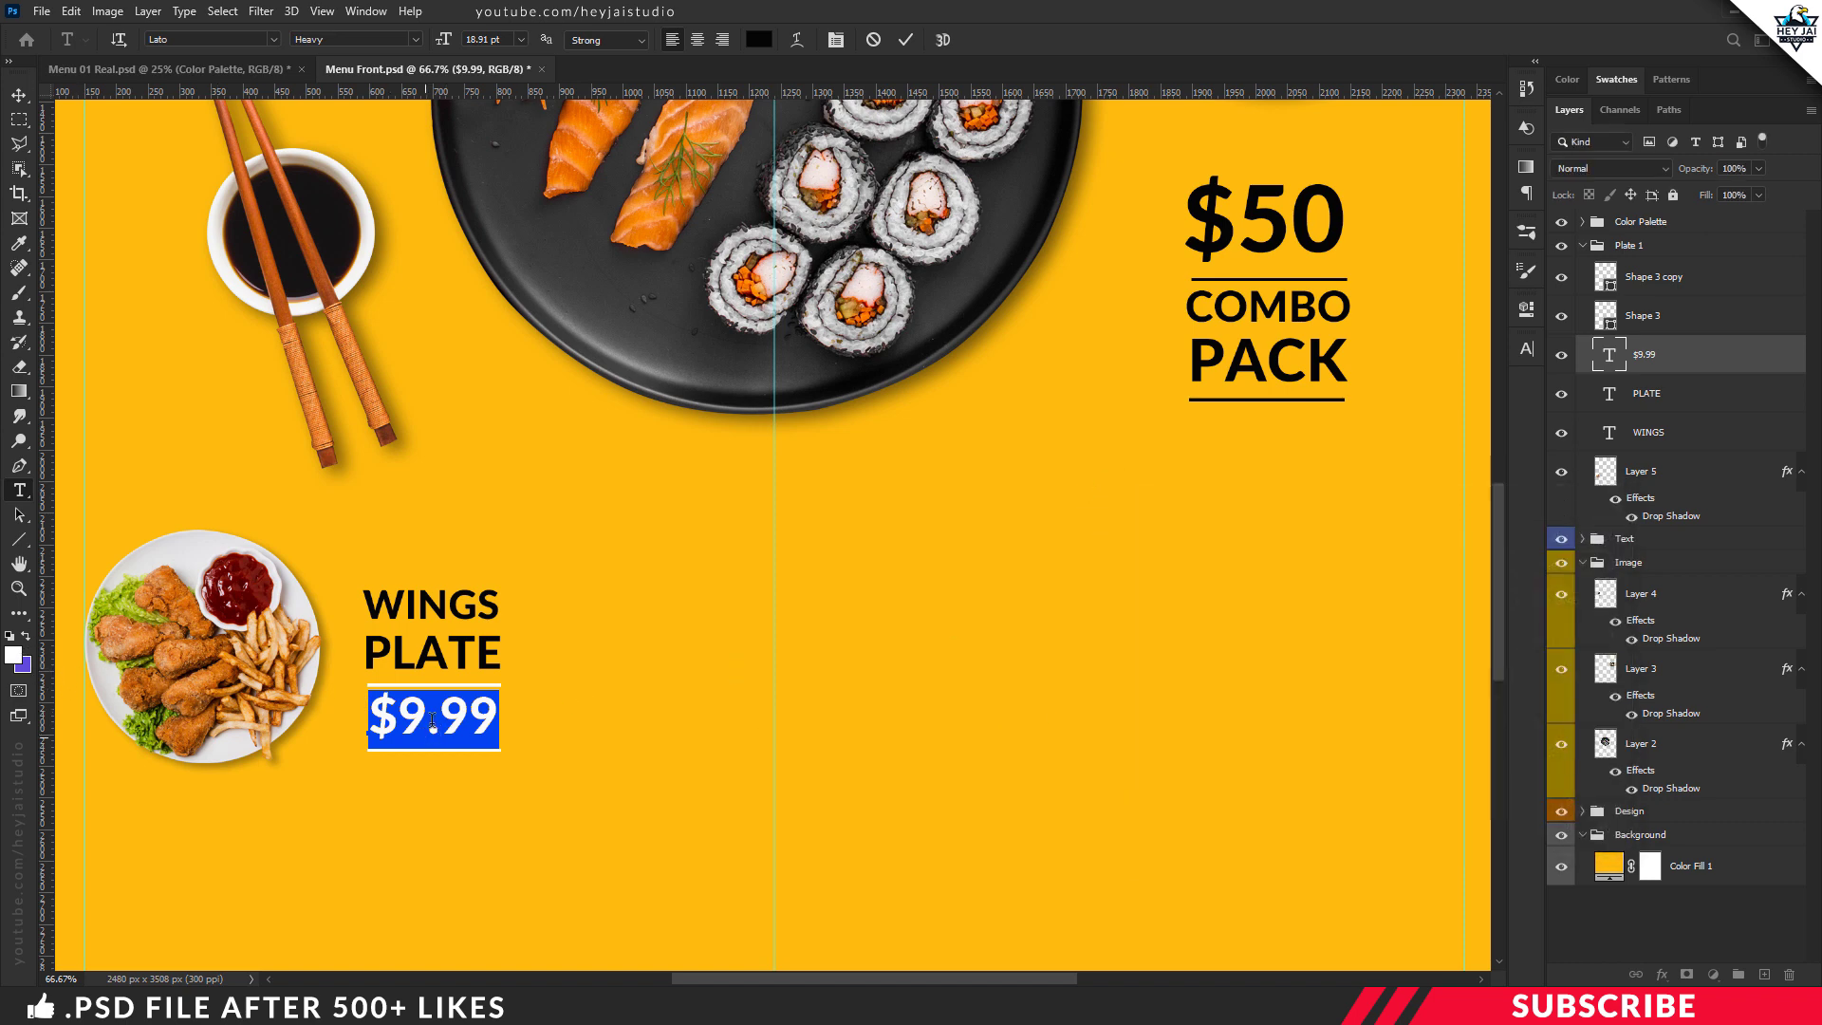
left_click(441, 714)
key("ctrl+Return")
key("ctrl+minus")
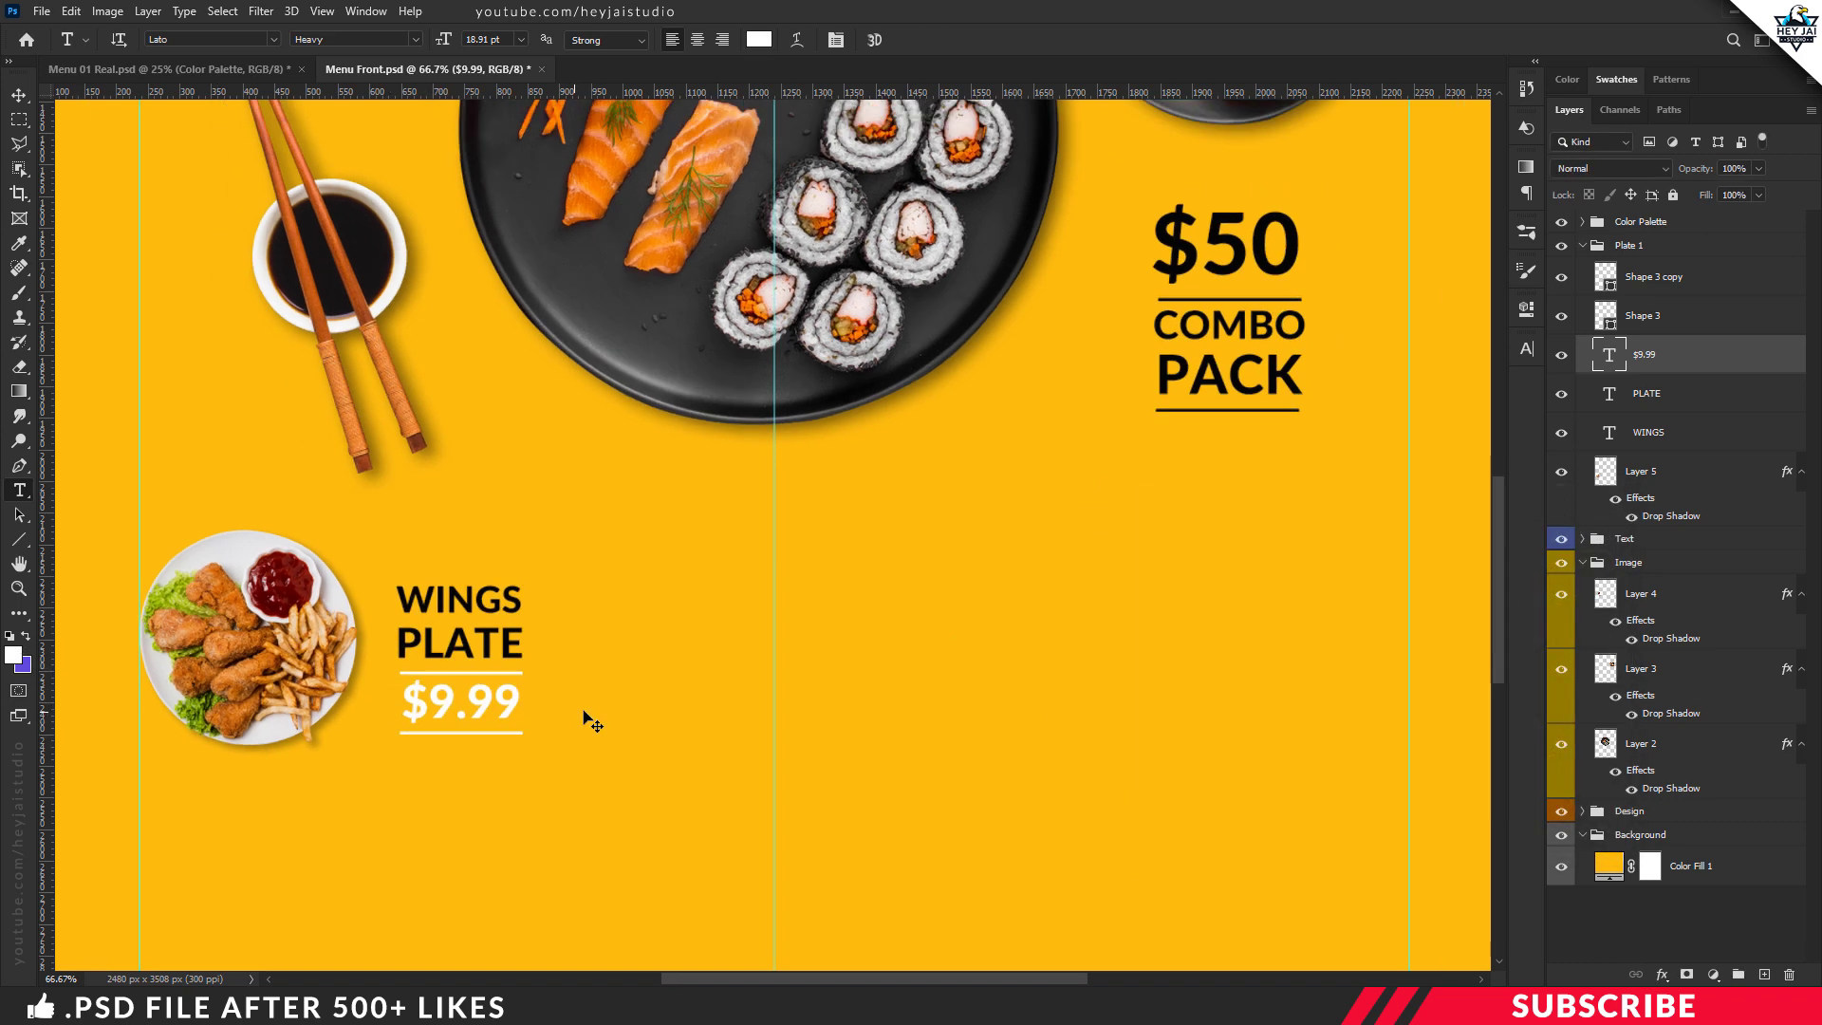
key("ctrl+plus")
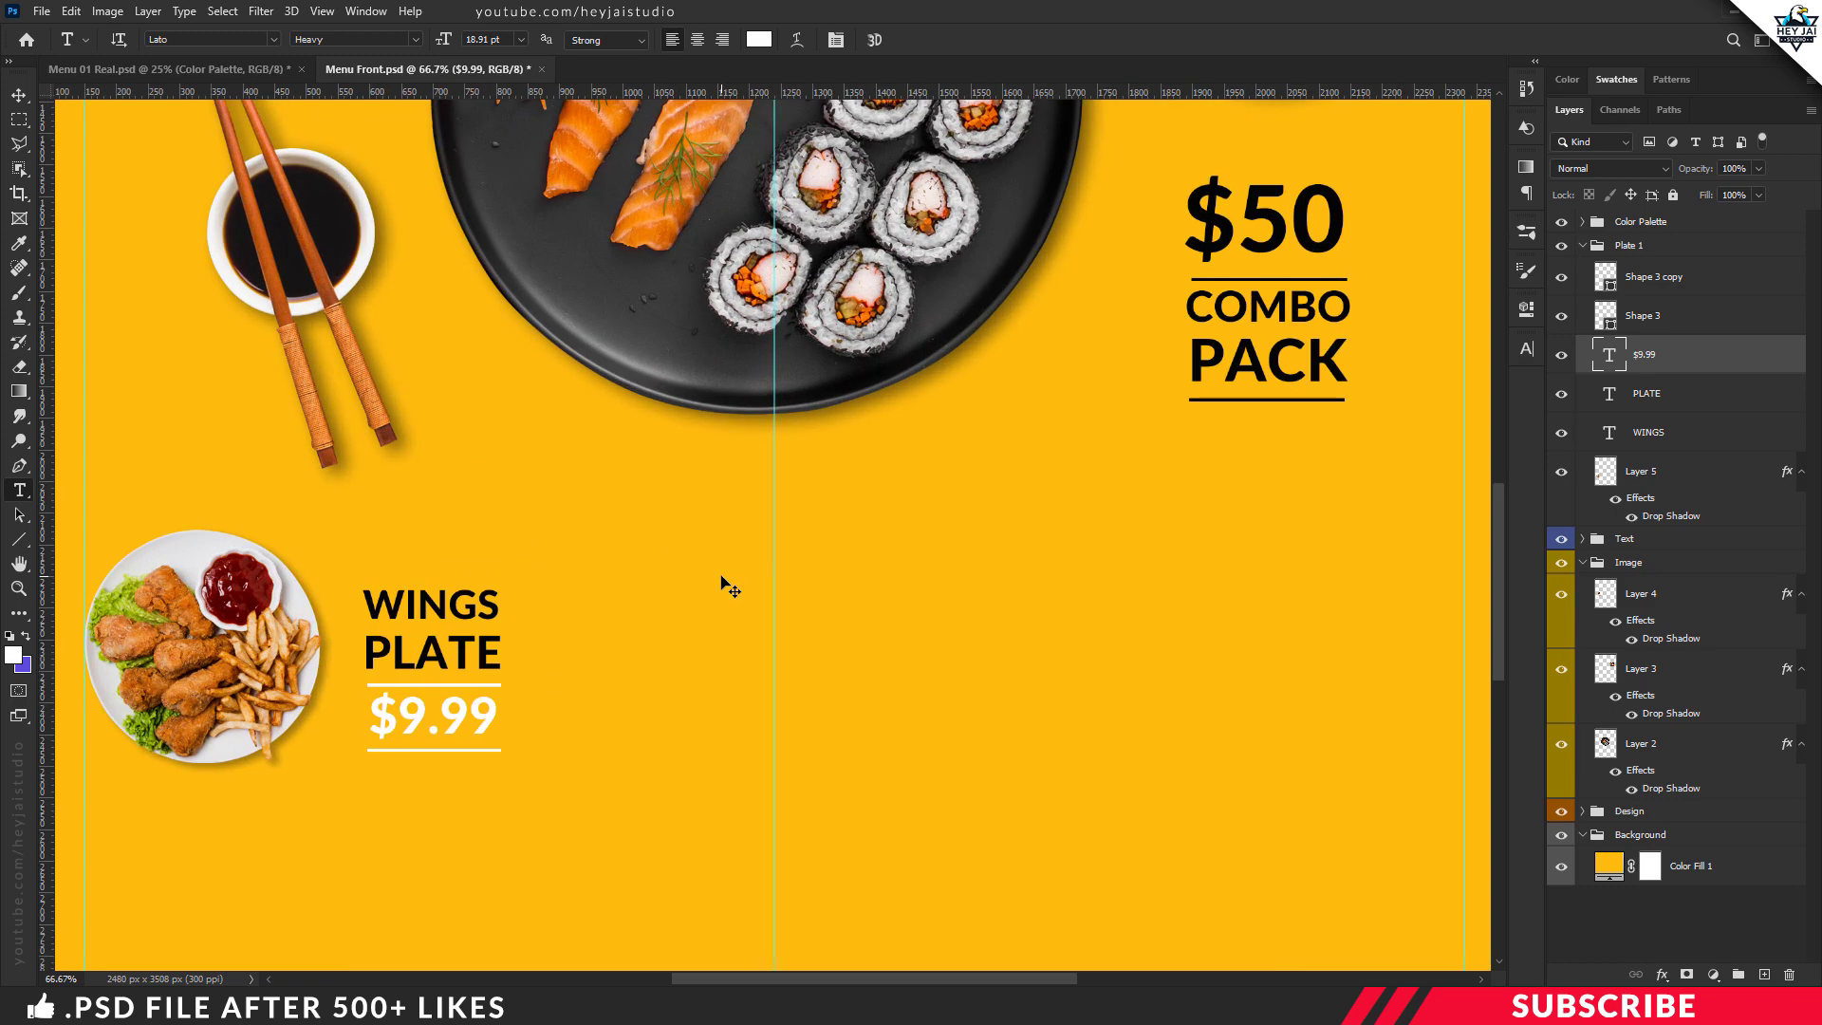
key("v")
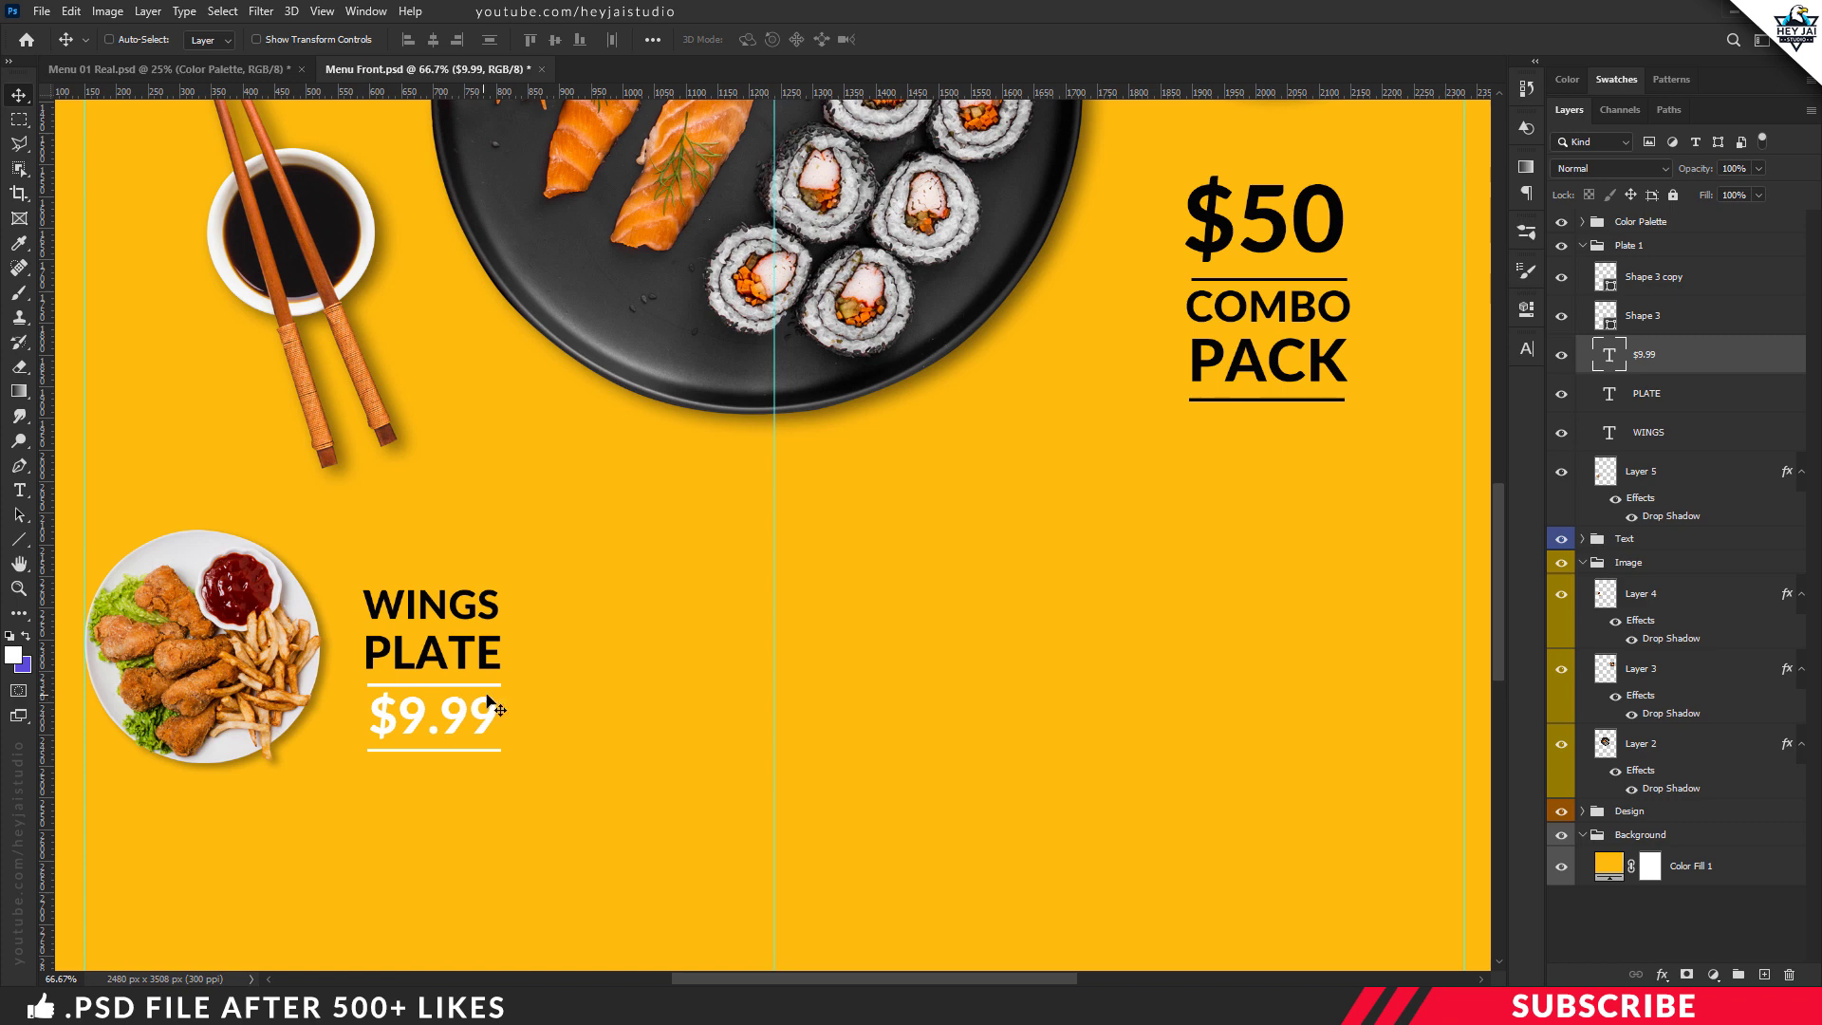
Recolour Shape 3 and Shape 3 copy near-black, then collapse the Plate 1 group.
left_click(1641, 318)
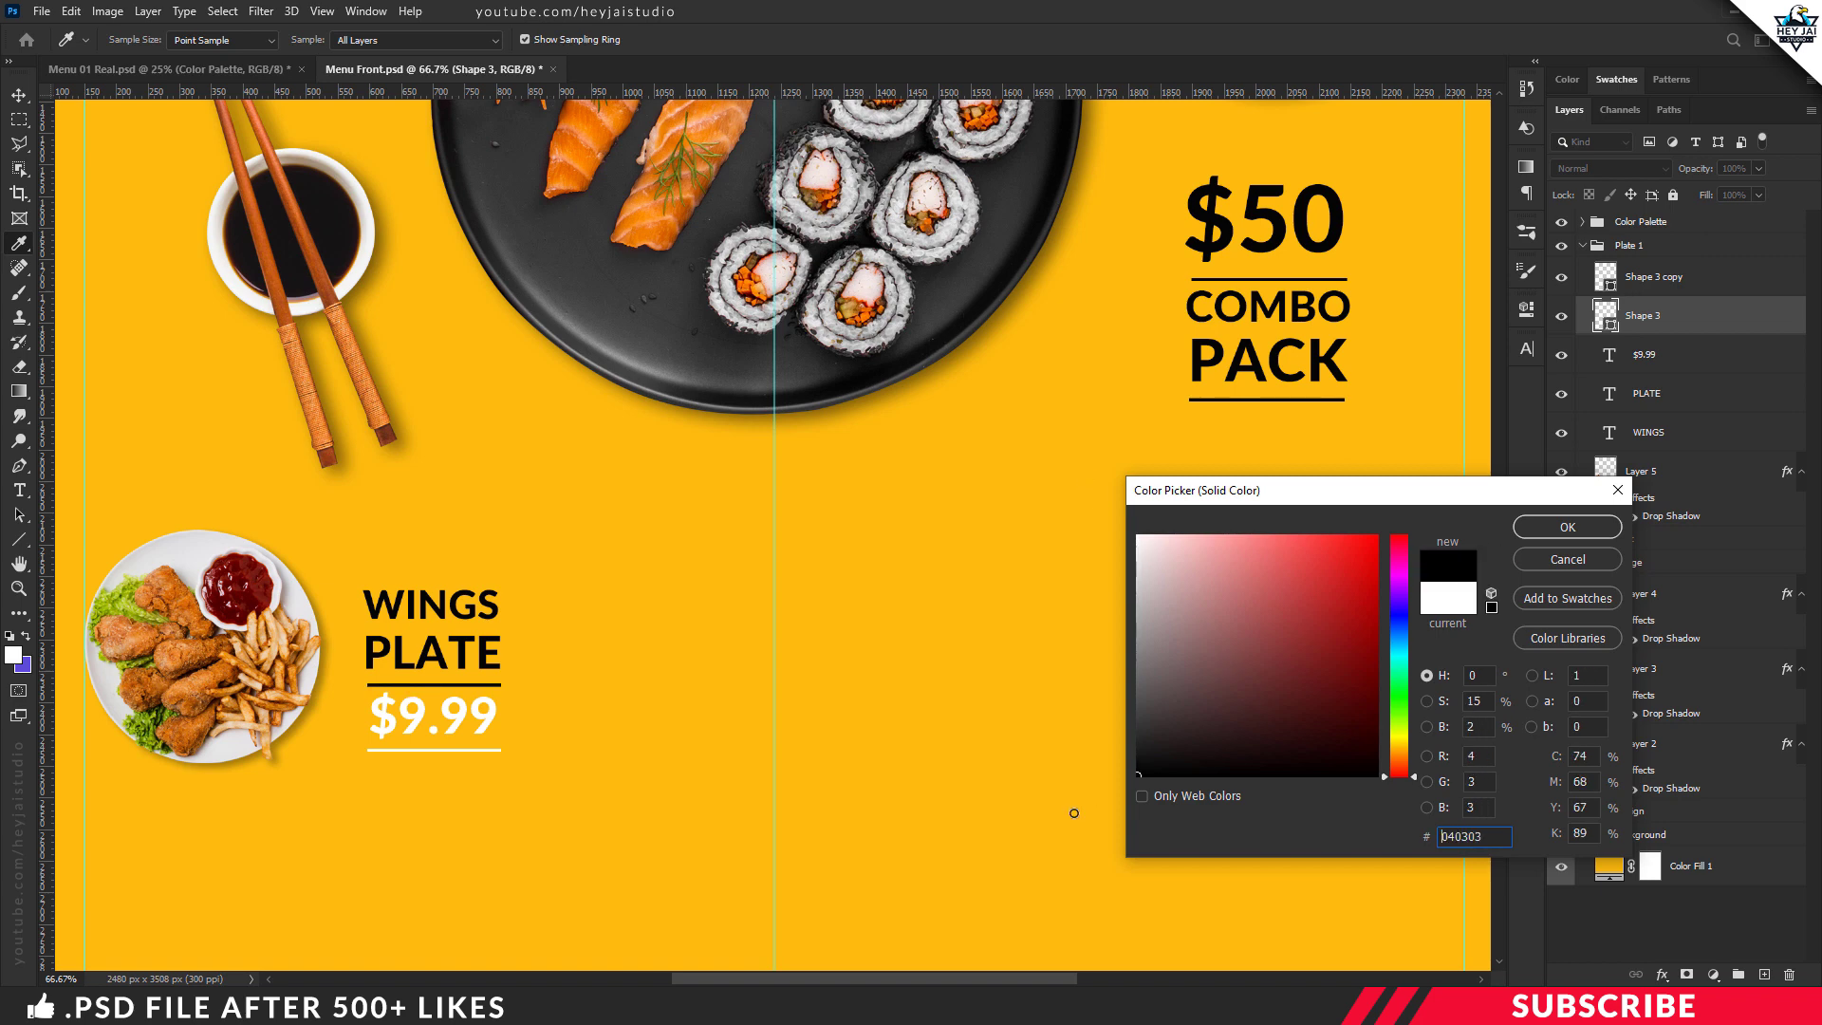
left_click(1566, 528)
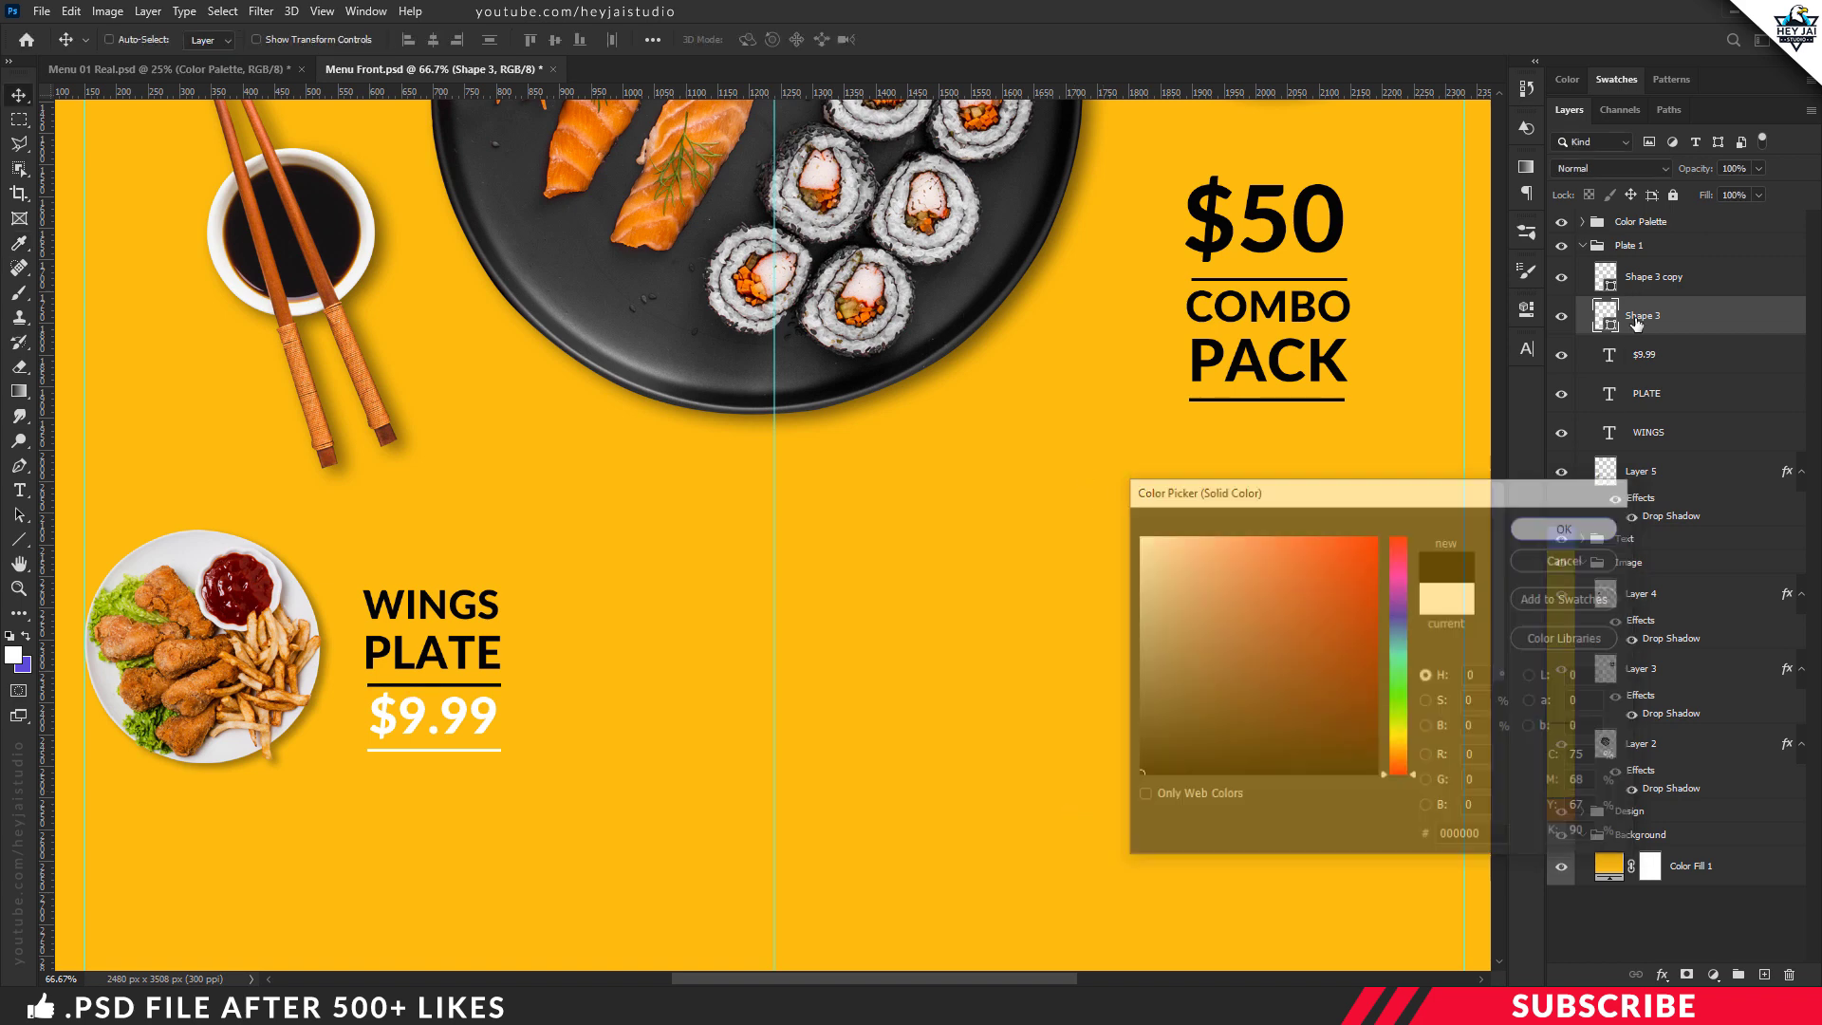
double_click(1604, 276)
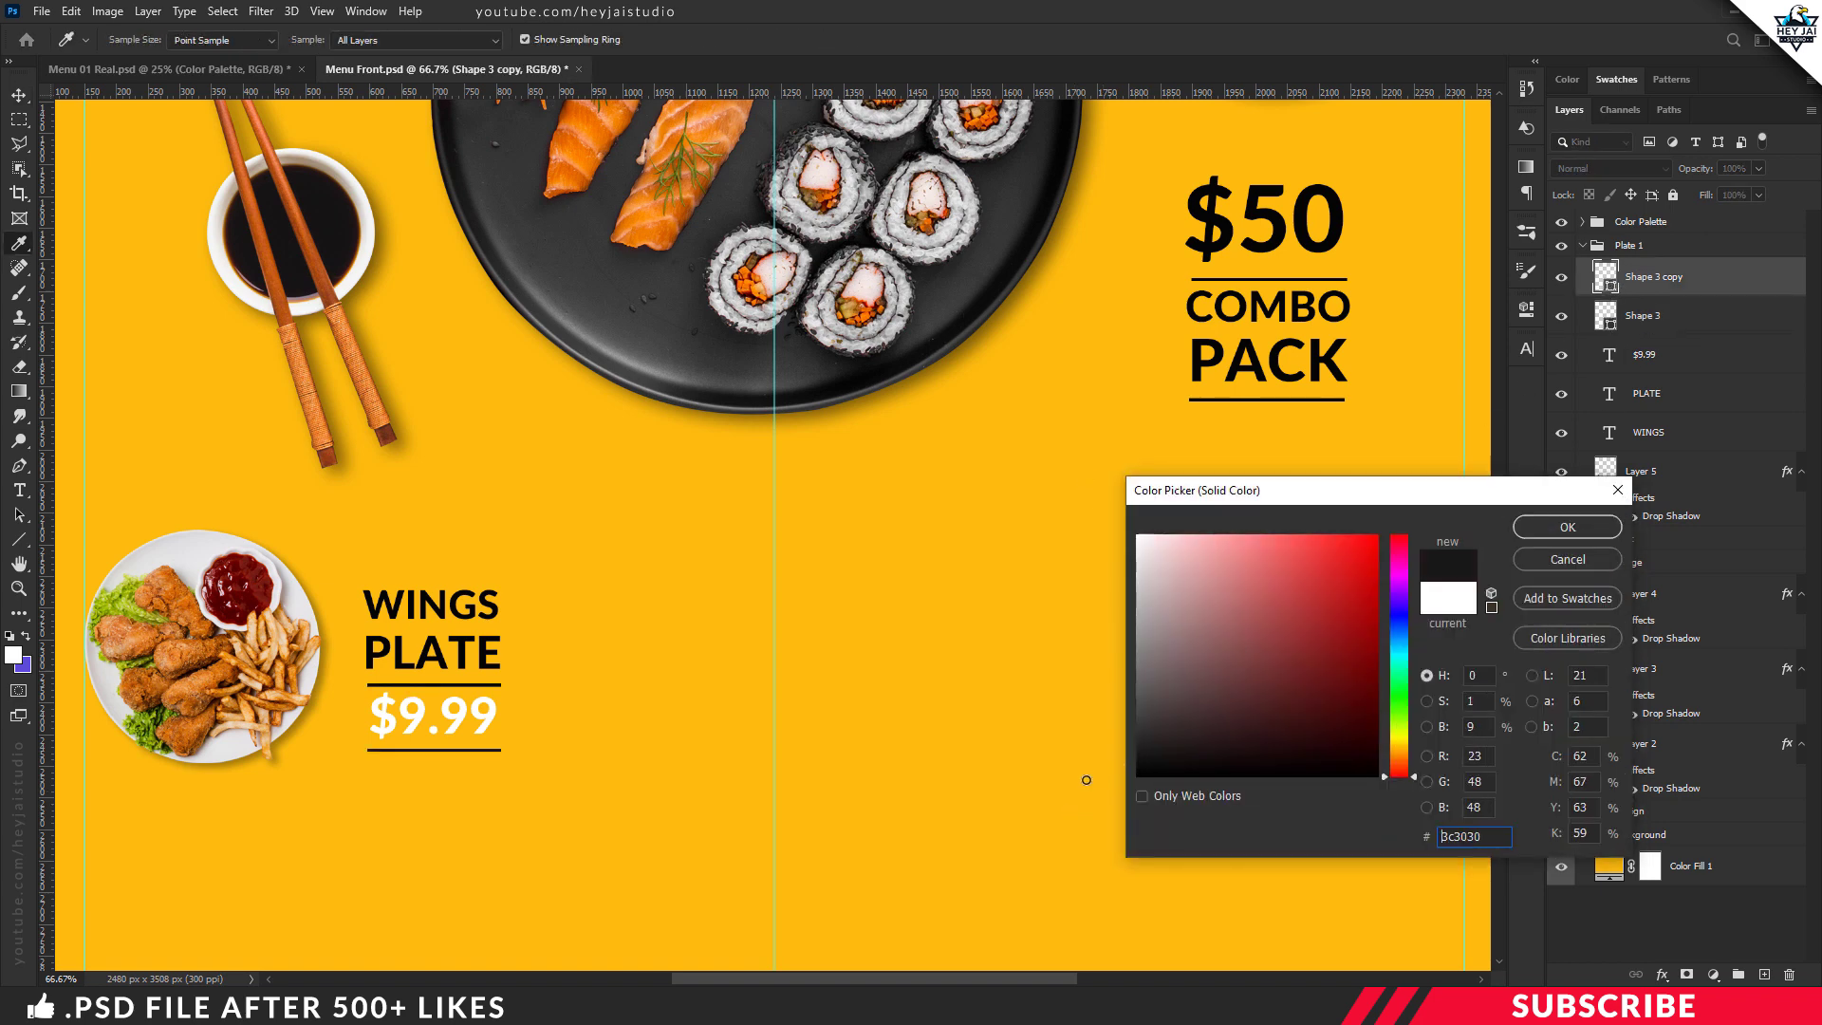
left_click(1567, 527)
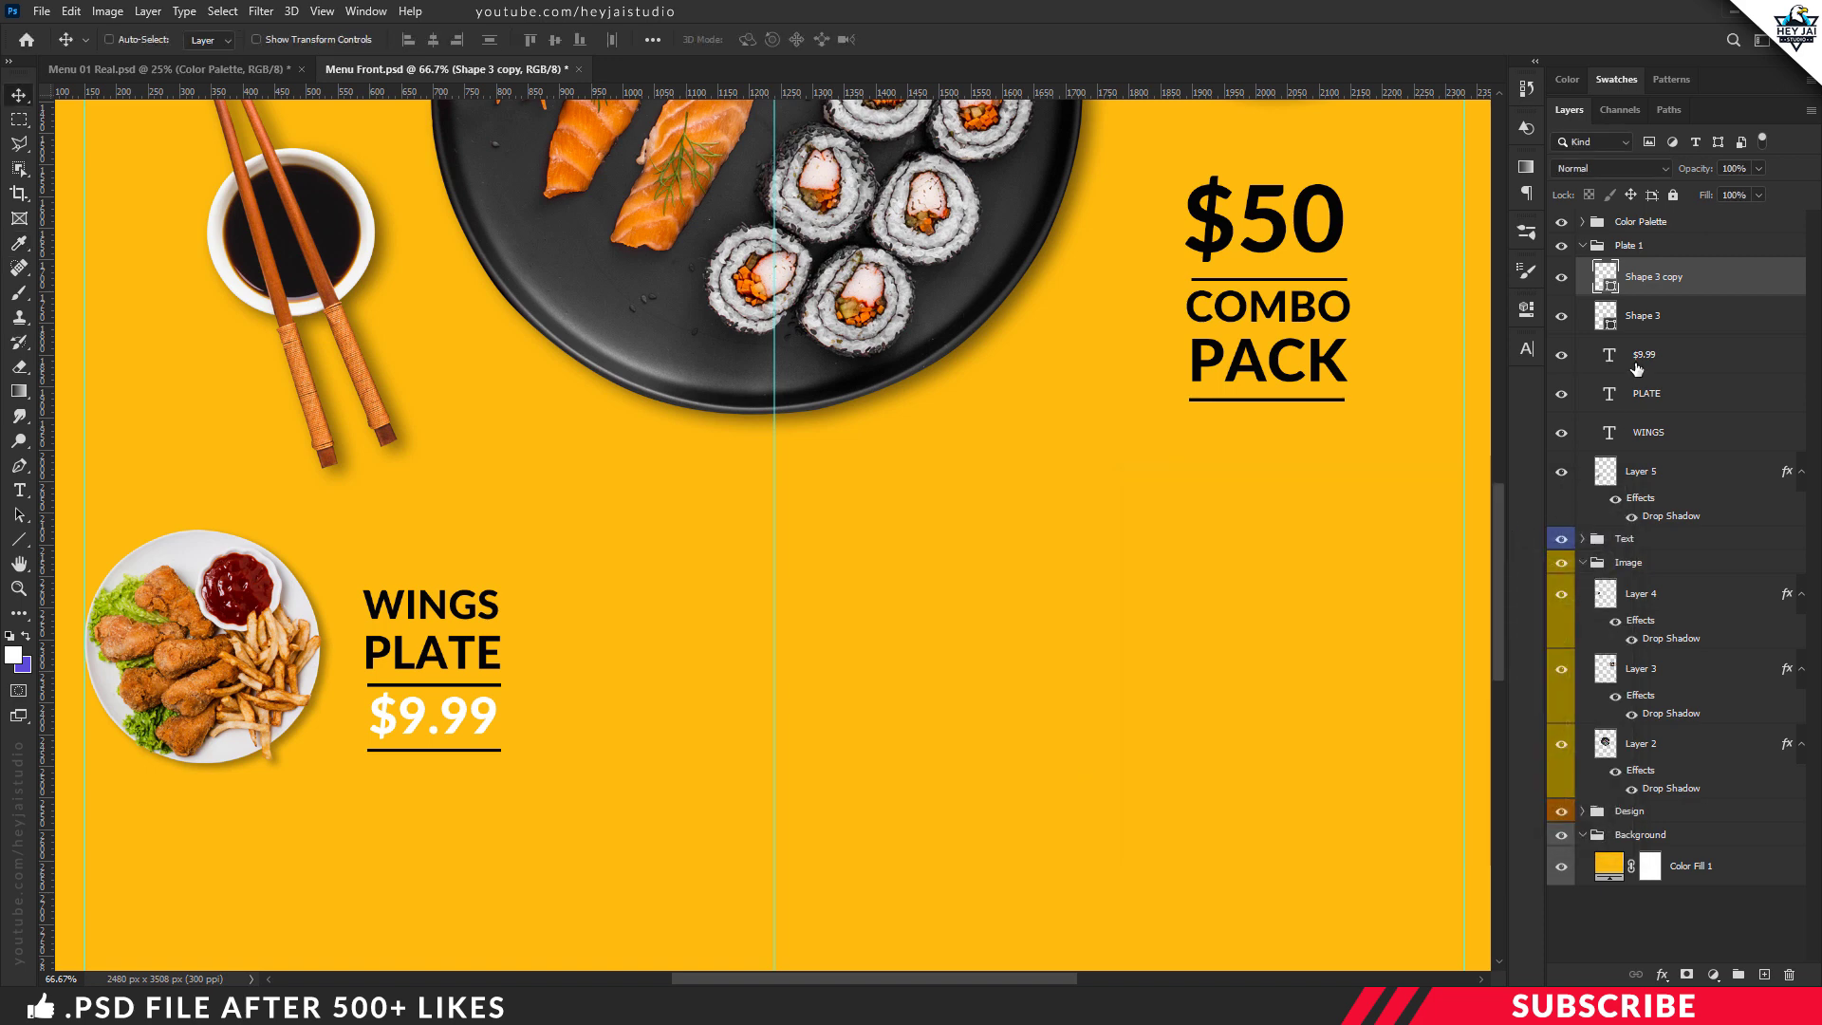
left_click(1582, 245)
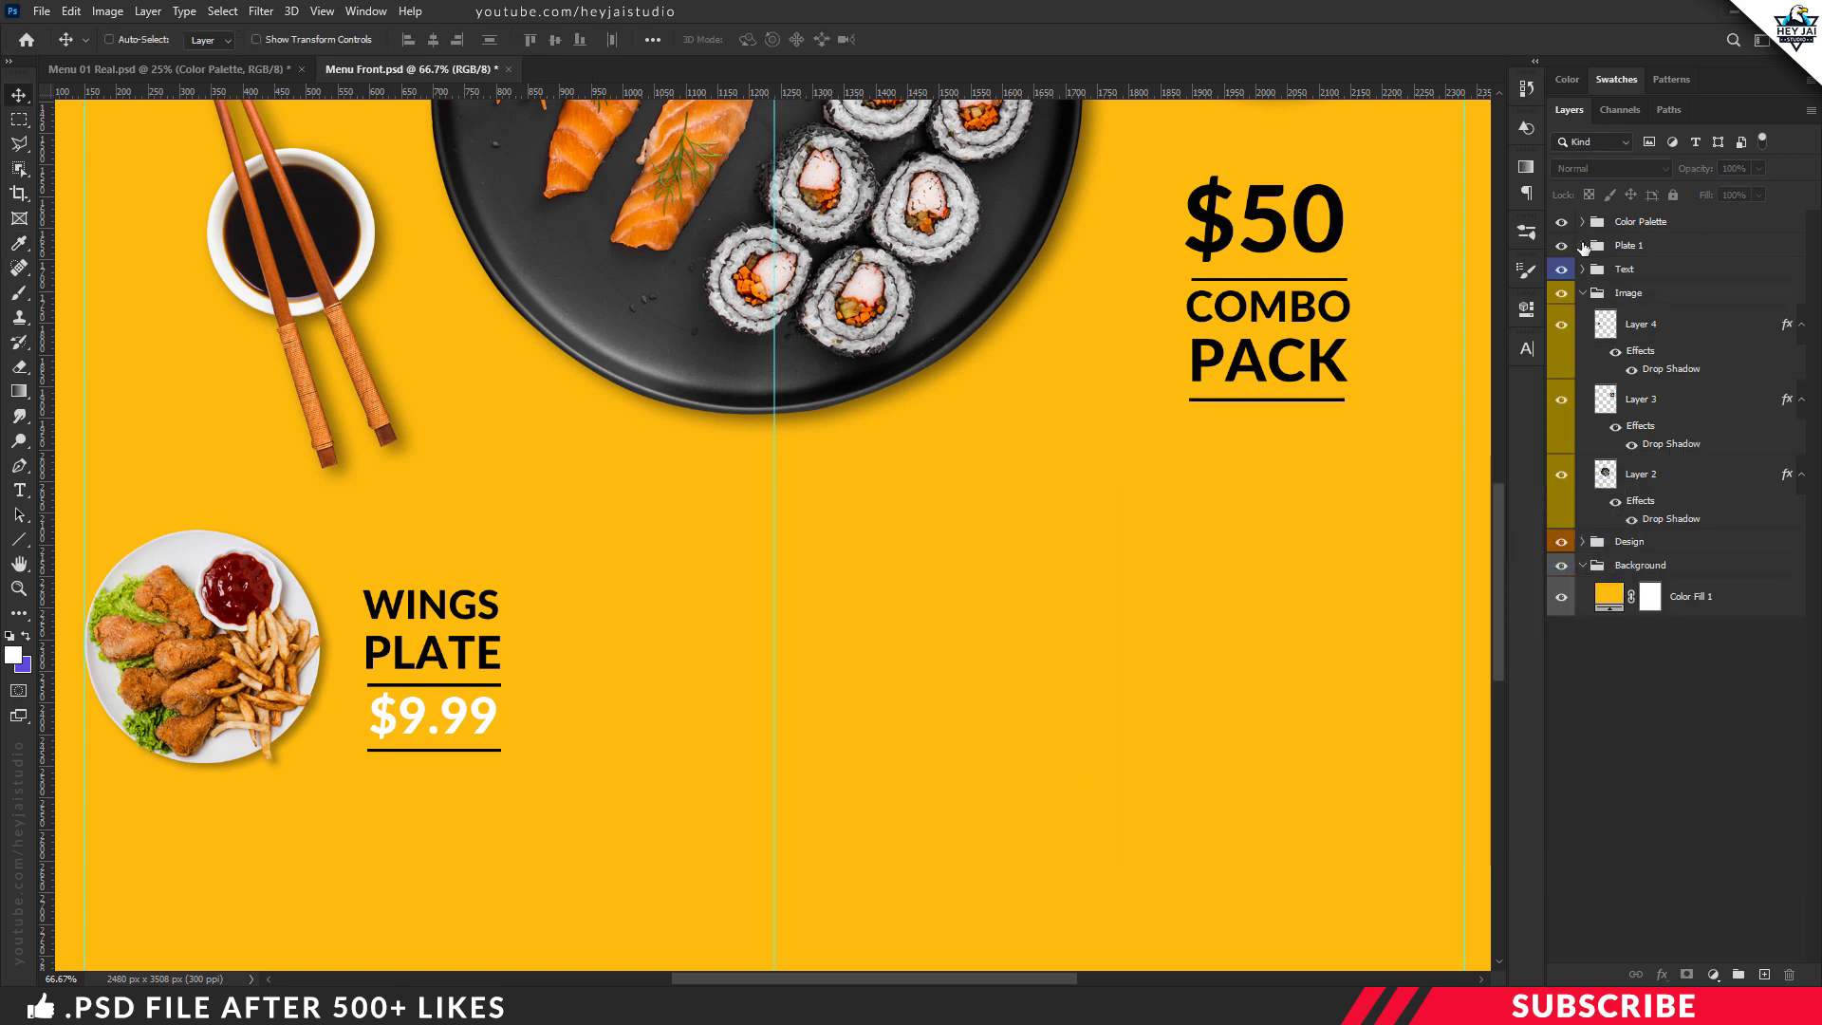
key("ctrl+1")
key("ctrl+minus")
Copy the Plate 1 group to the middle and right, shifting the middle copy left.
key("ctrl+minus")
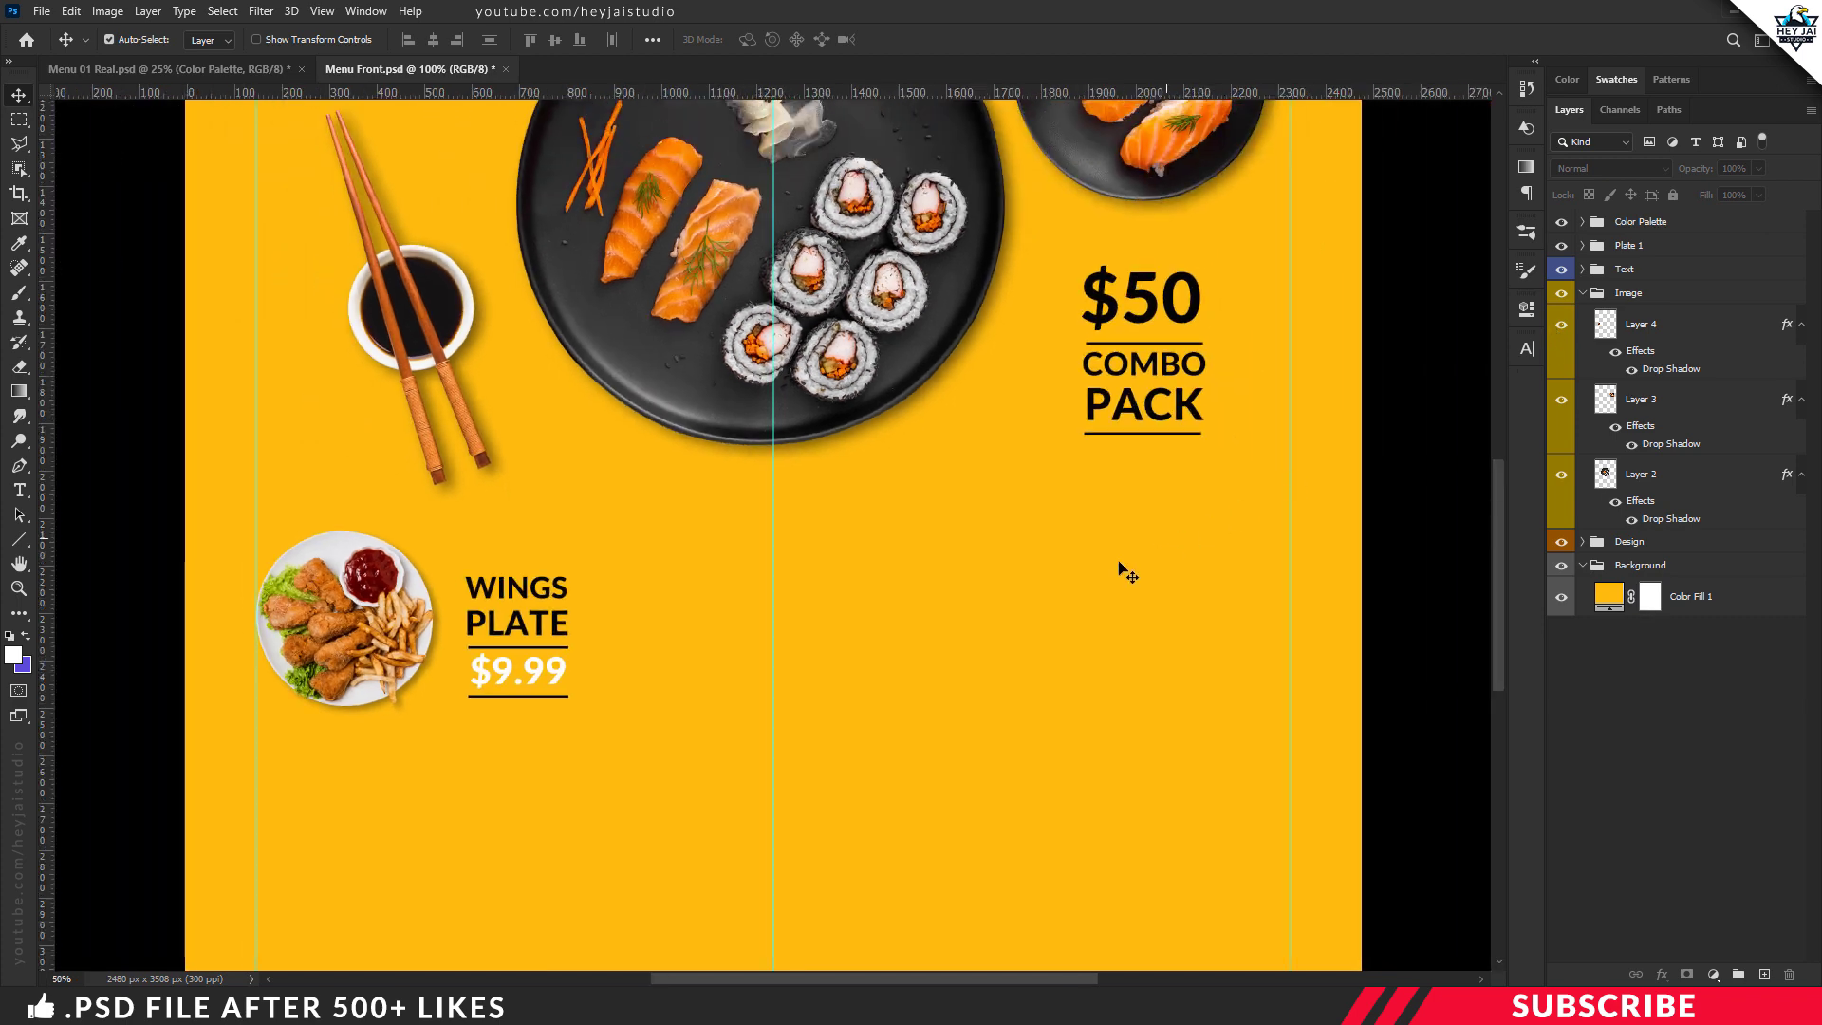
key("ctrl+minus")
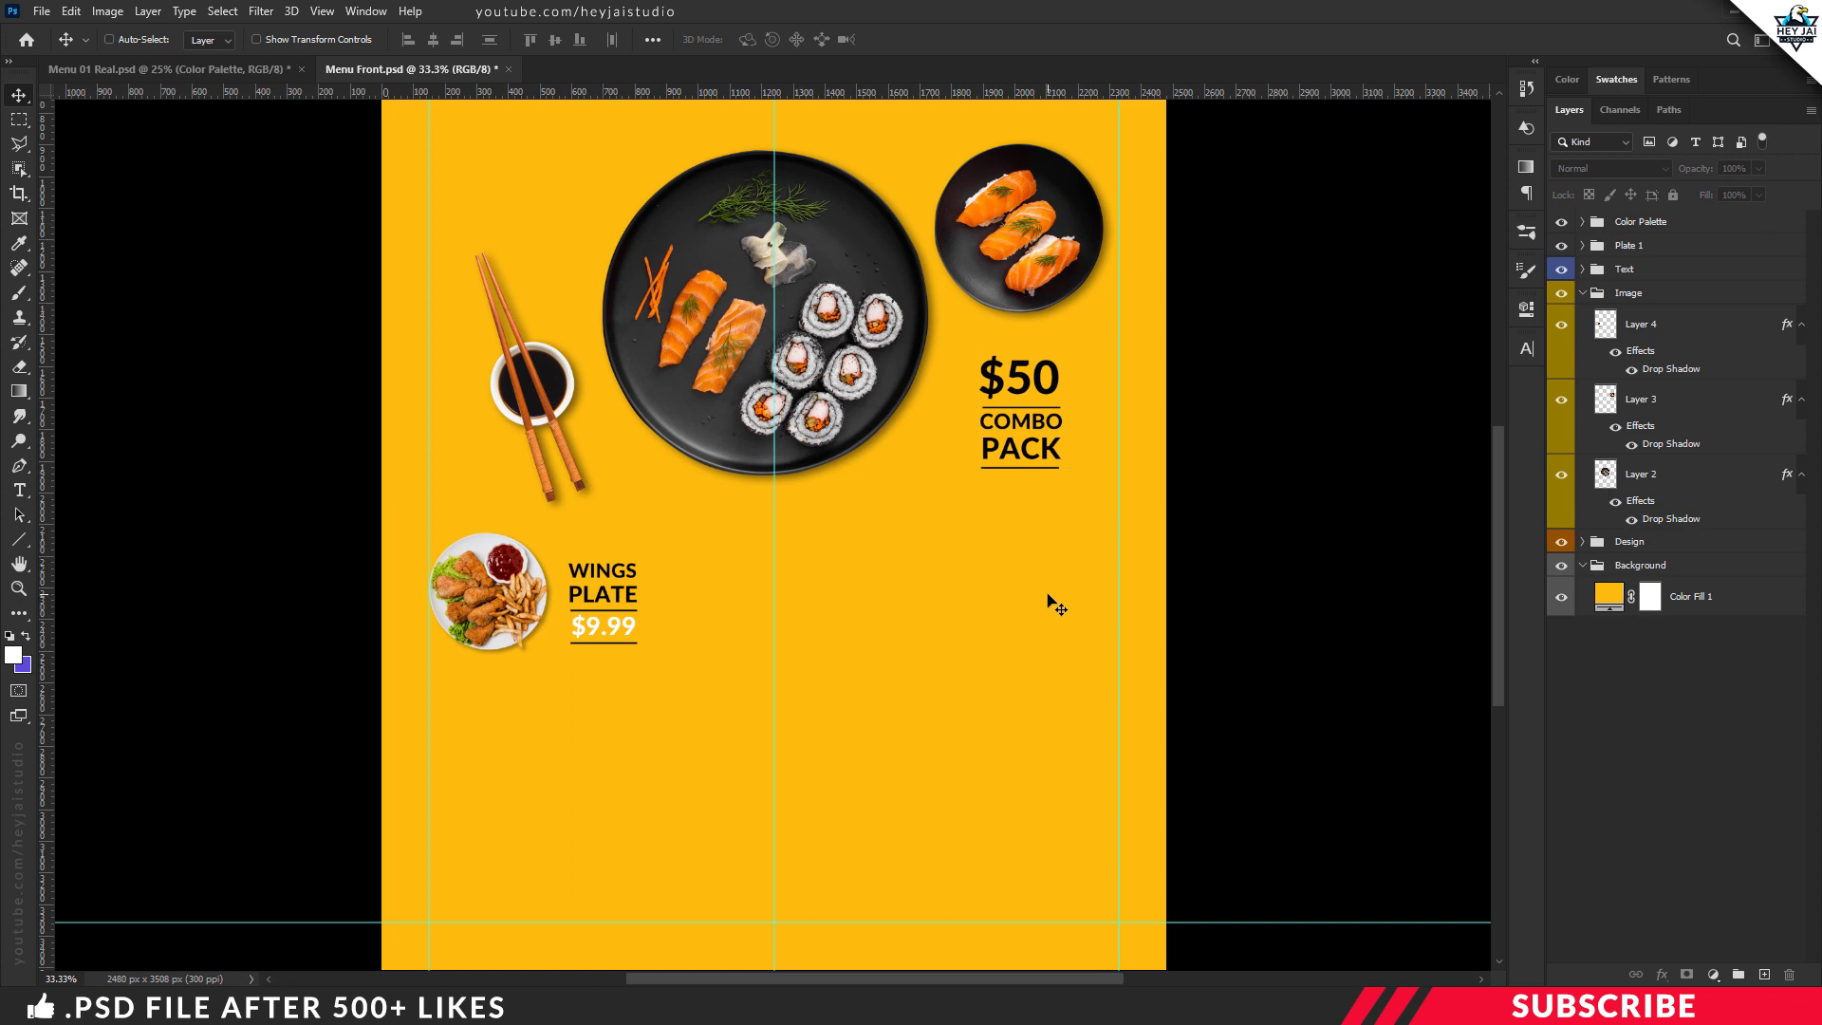
left_click(1649, 247)
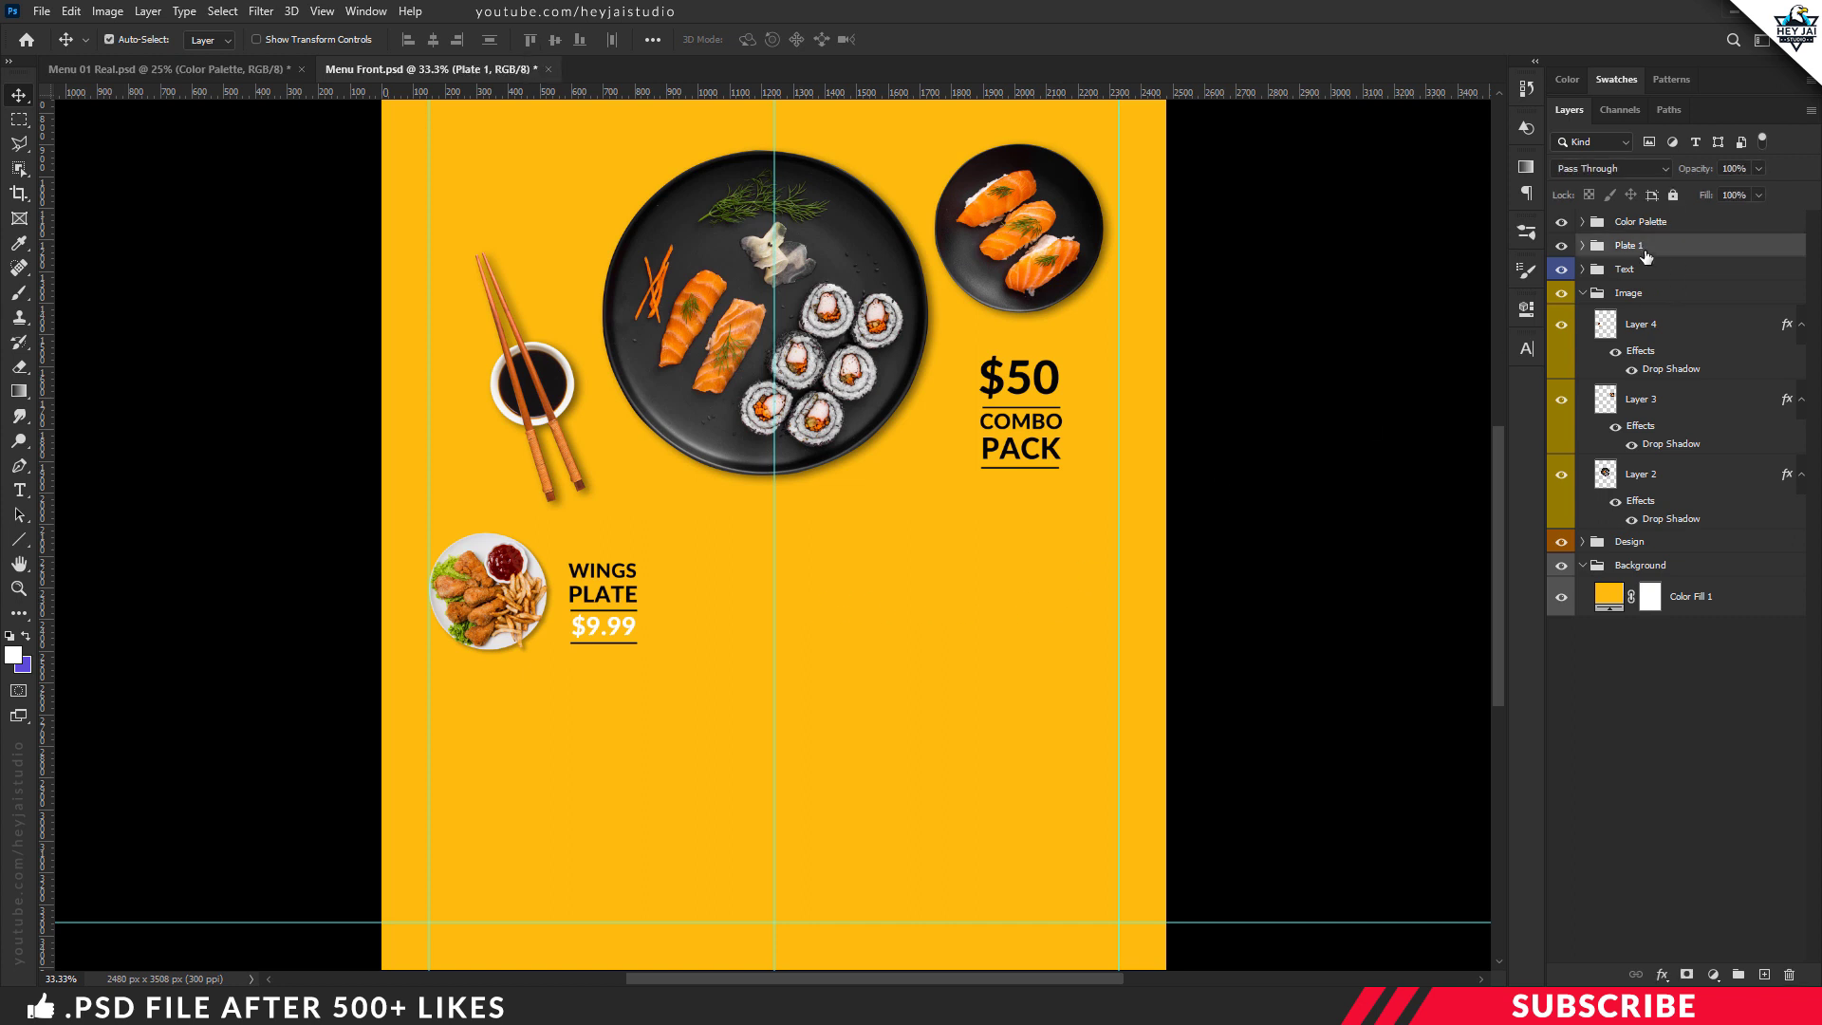
key("ctrl+j")
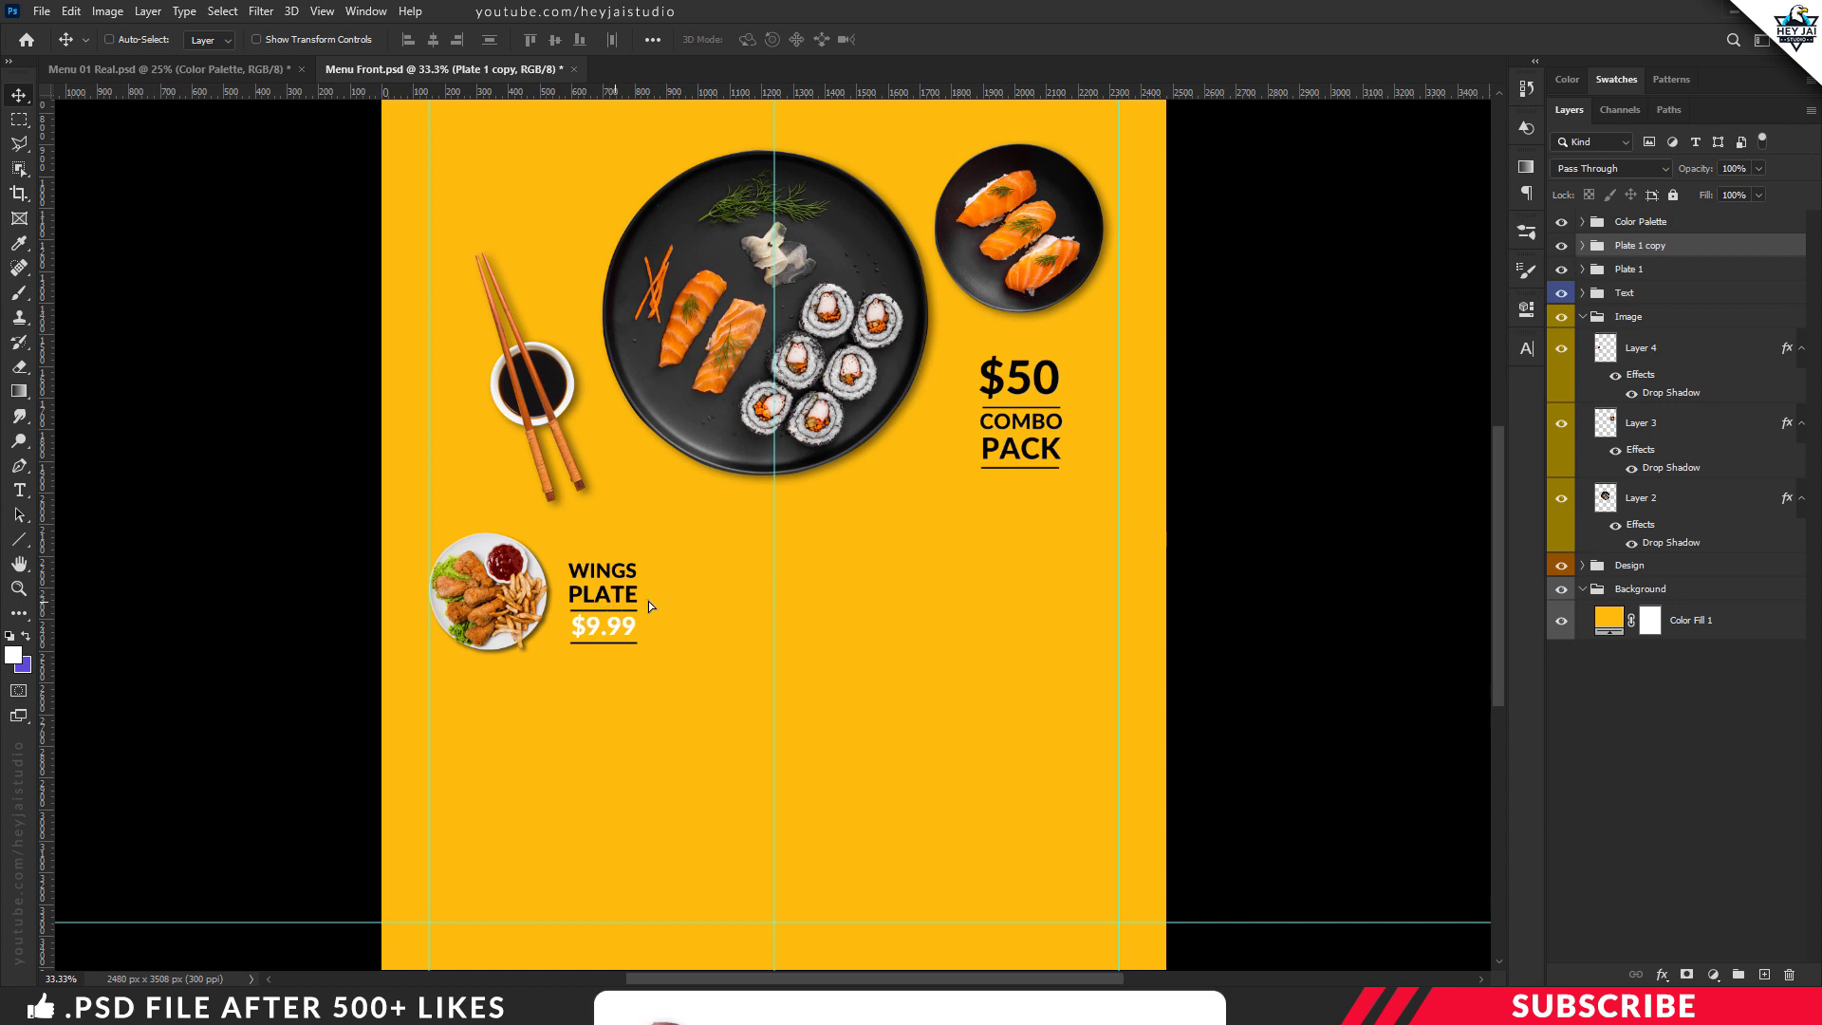
left_click_drag(649, 605, 872, 608)
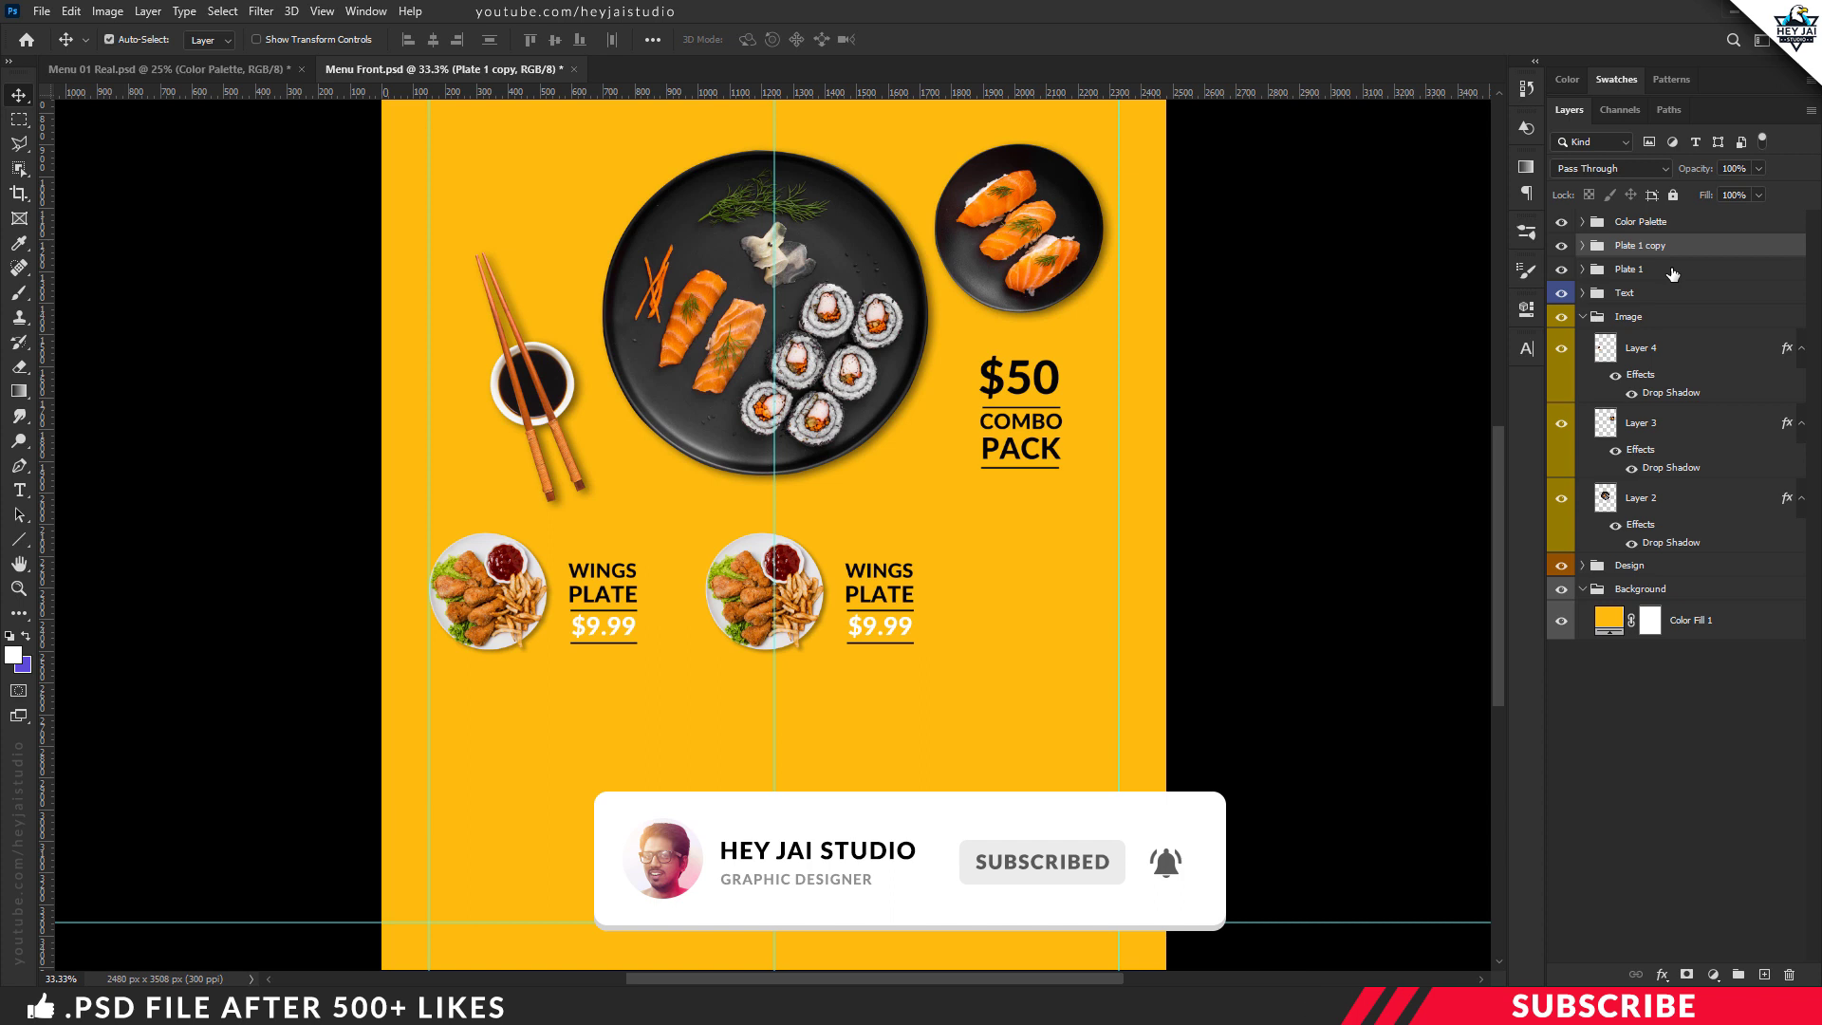
left_click_drag(839, 611, 1023, 612)
left_click(1641, 271)
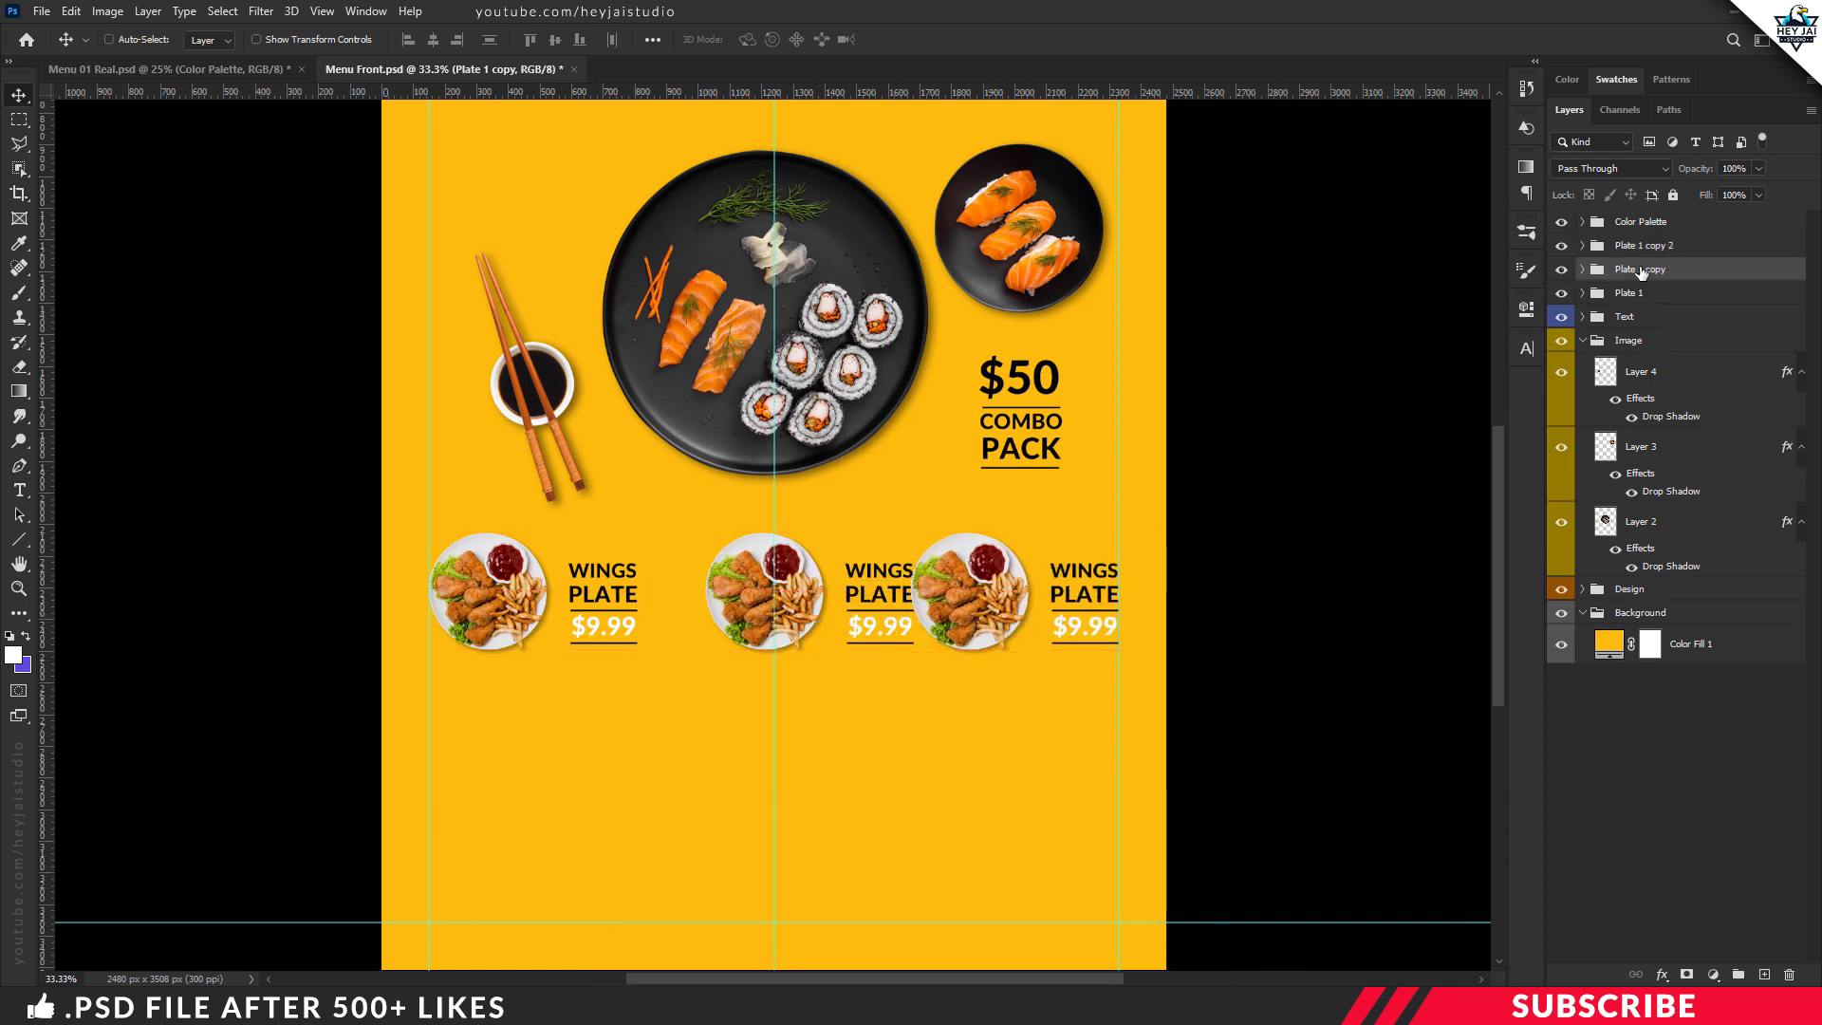
key("shift+Left")
key("shift+Left")
key("shift+Left")
key("shift+Left")
key("shift+Left")
key("shift+Left")
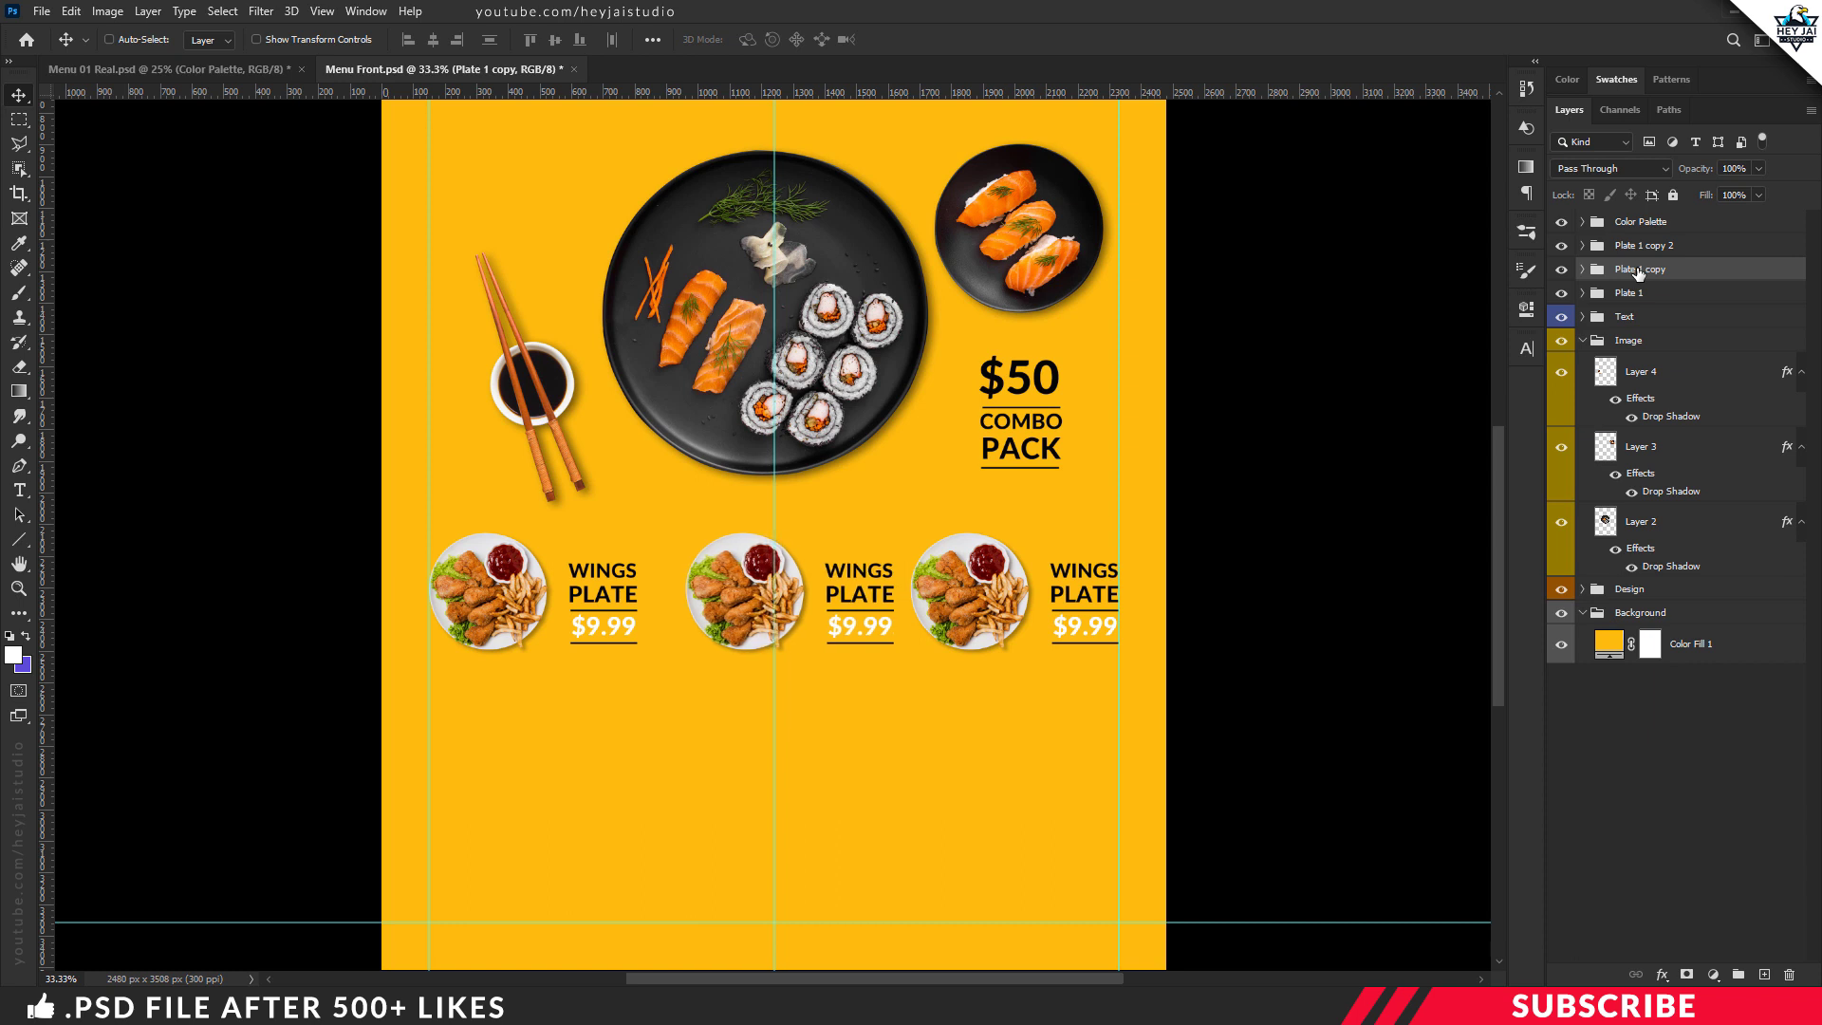
key("shift+Left")
key("shift+Left")
key("shift+Left")
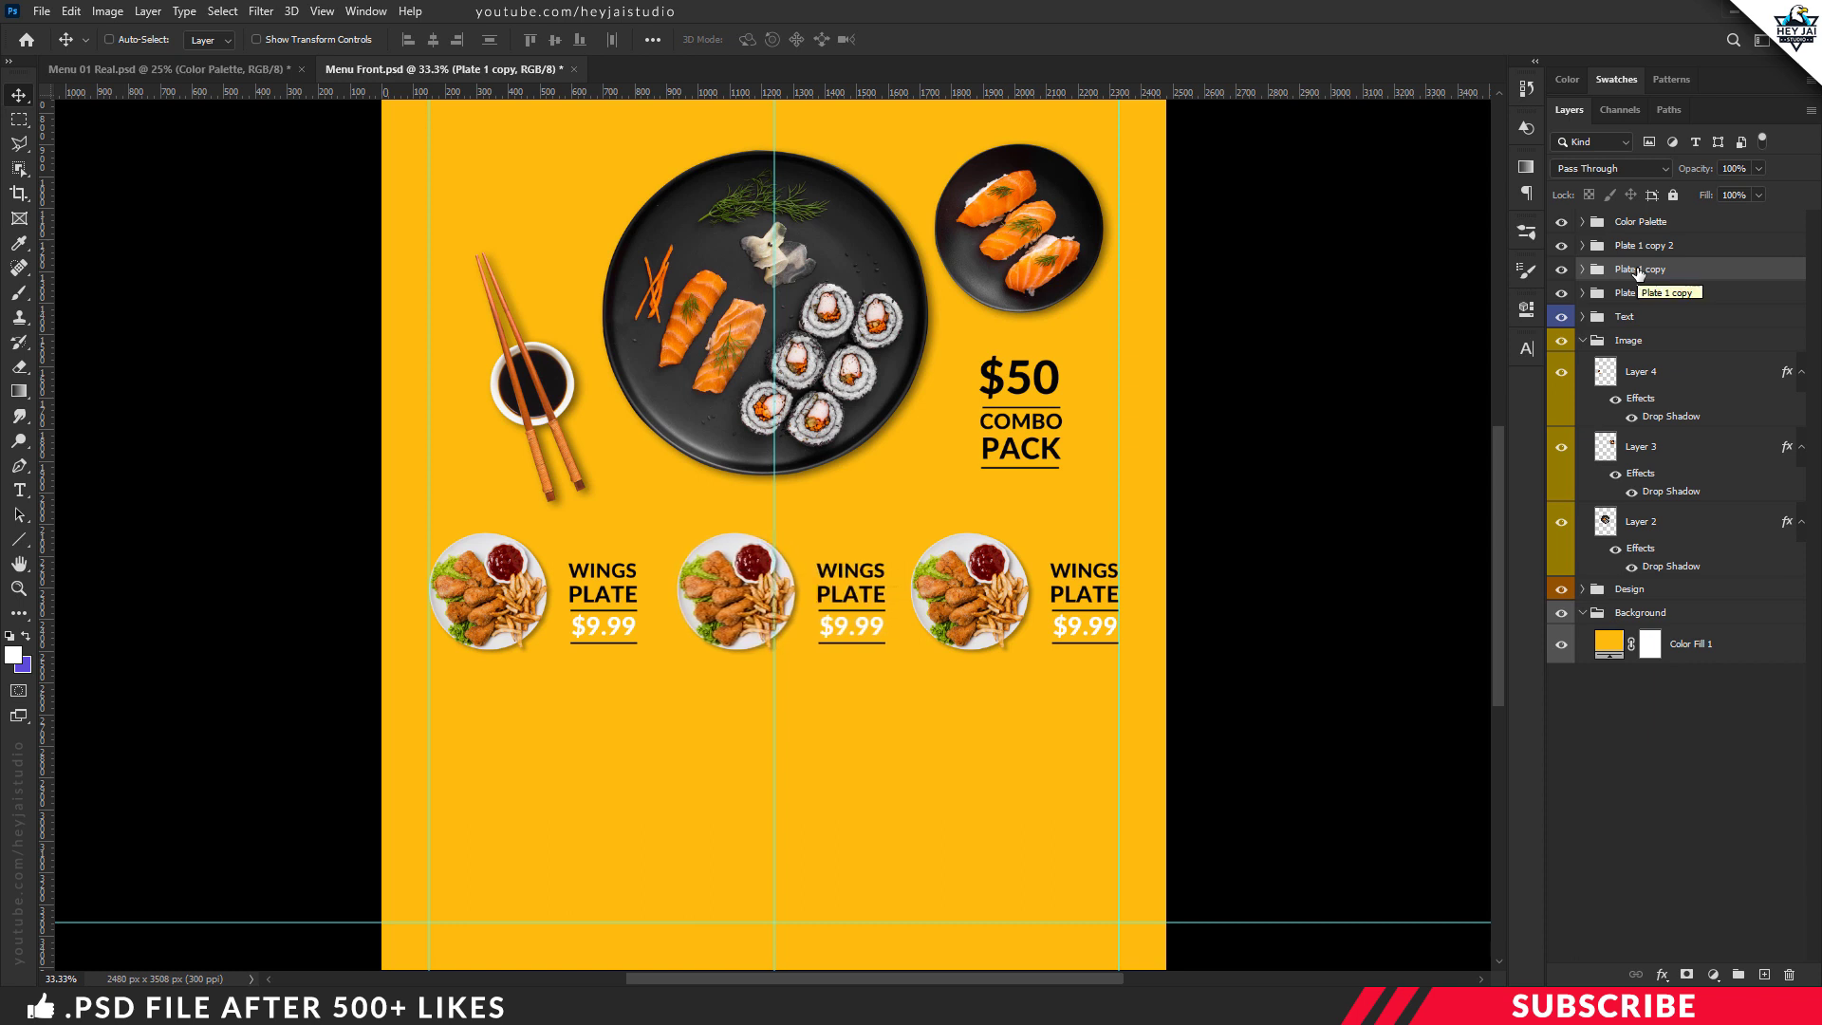
Nudge the middle copy left and rename the copied groups Plate 2 and Plate 3.
key("Left")
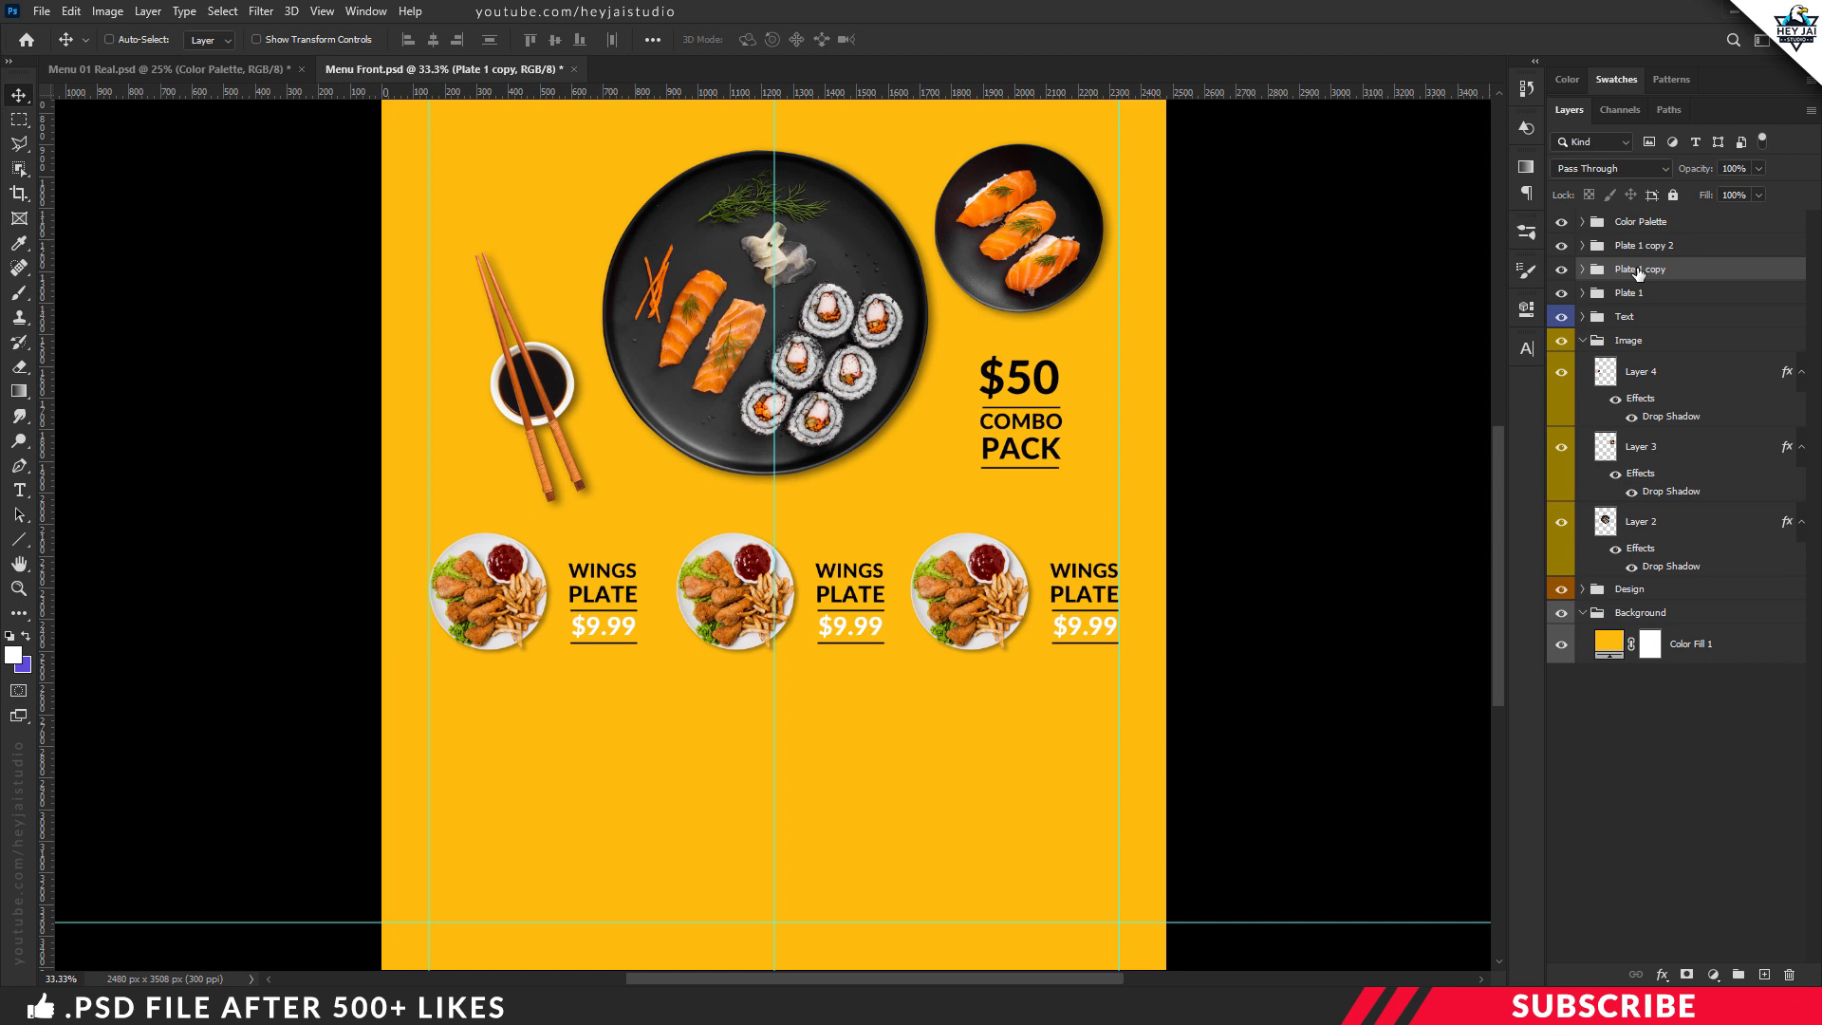
double_click(1640, 268)
type("Plate 2")
key("Return")
double_click(1629, 245)
type("Plate 2")
key("Return")
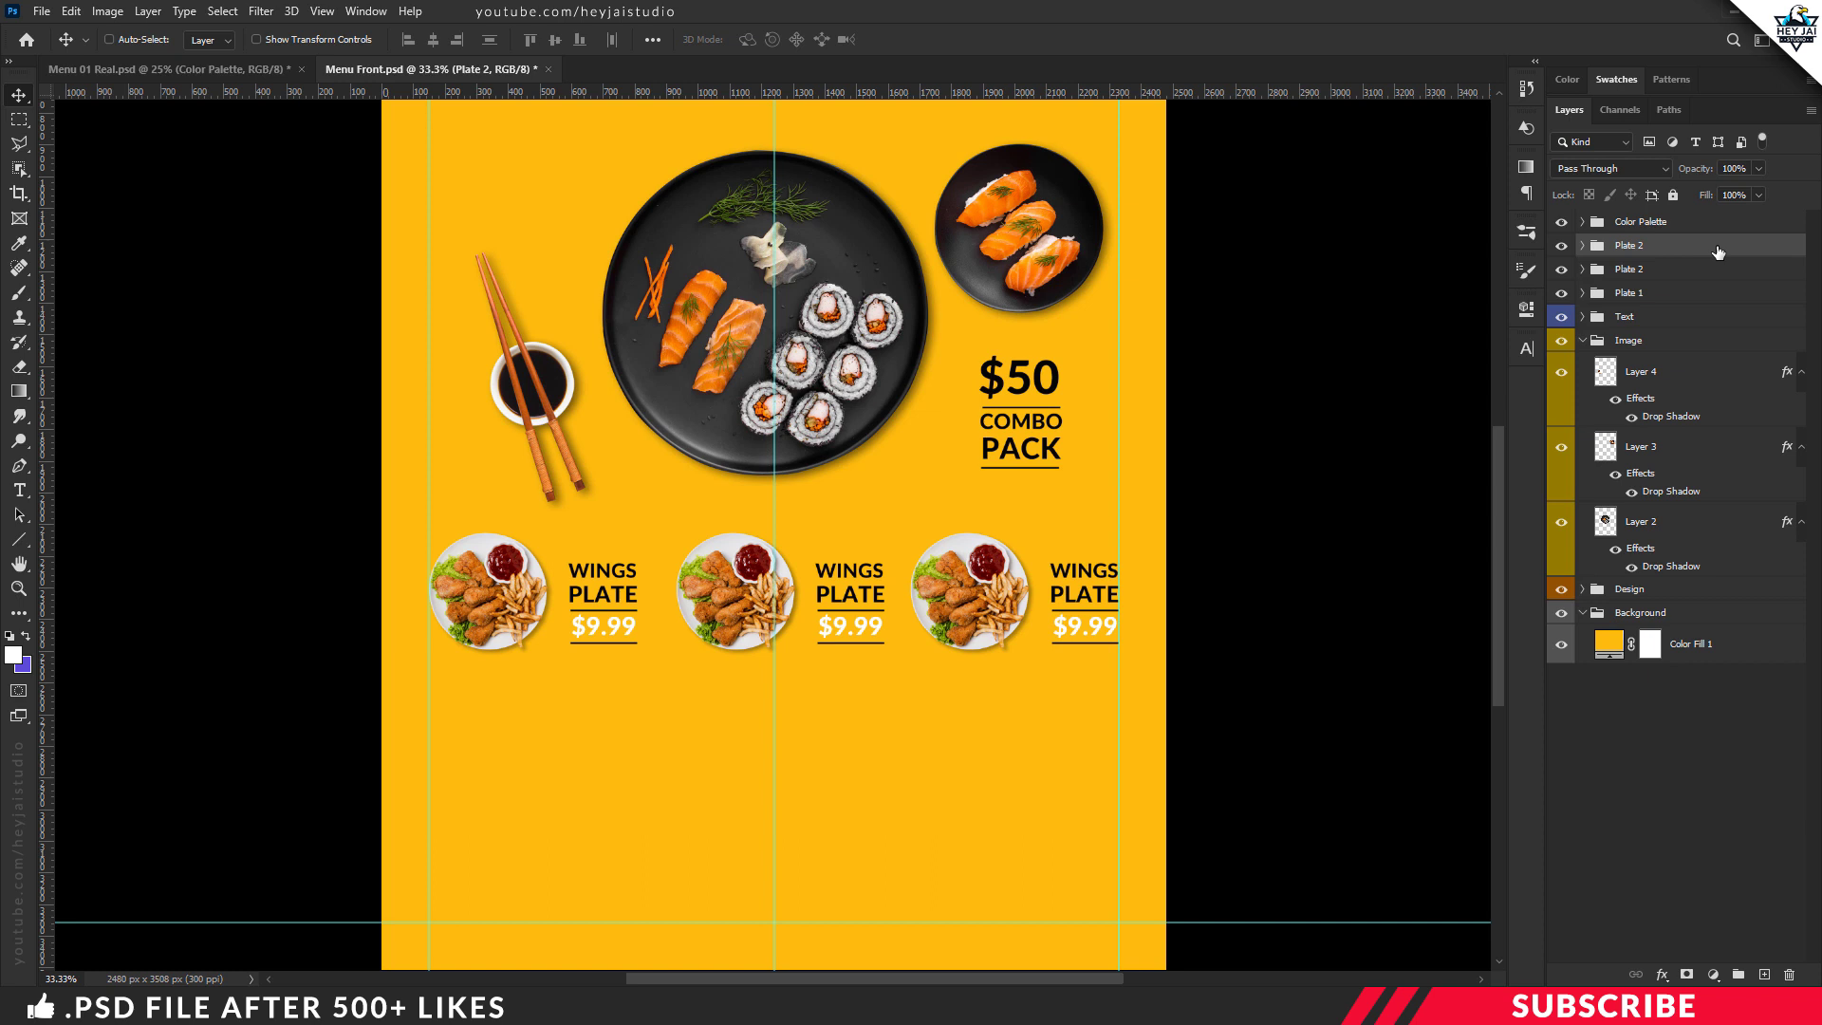
double_click(1628, 245)
type("Plate 3")
key("Return")
Delete the wings photo layers from Plate 2 and Plate 3.
left_click(1583, 269)
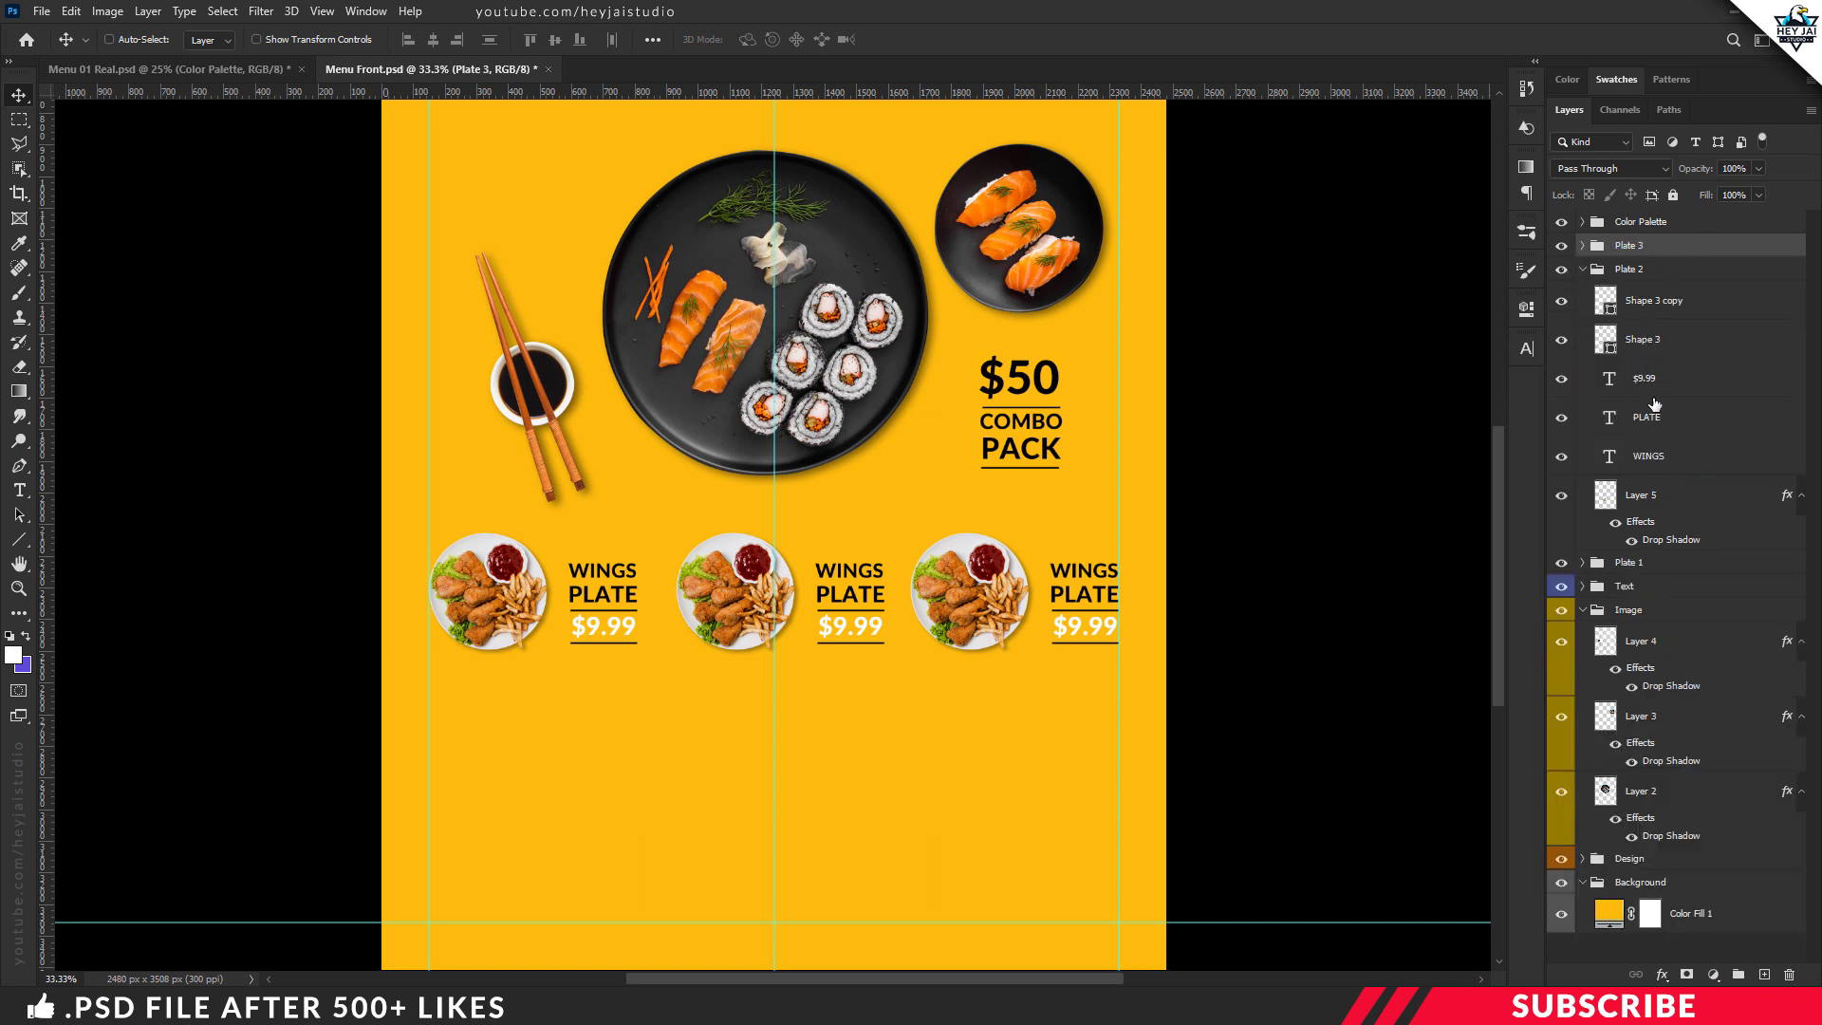
left_click(1624, 502)
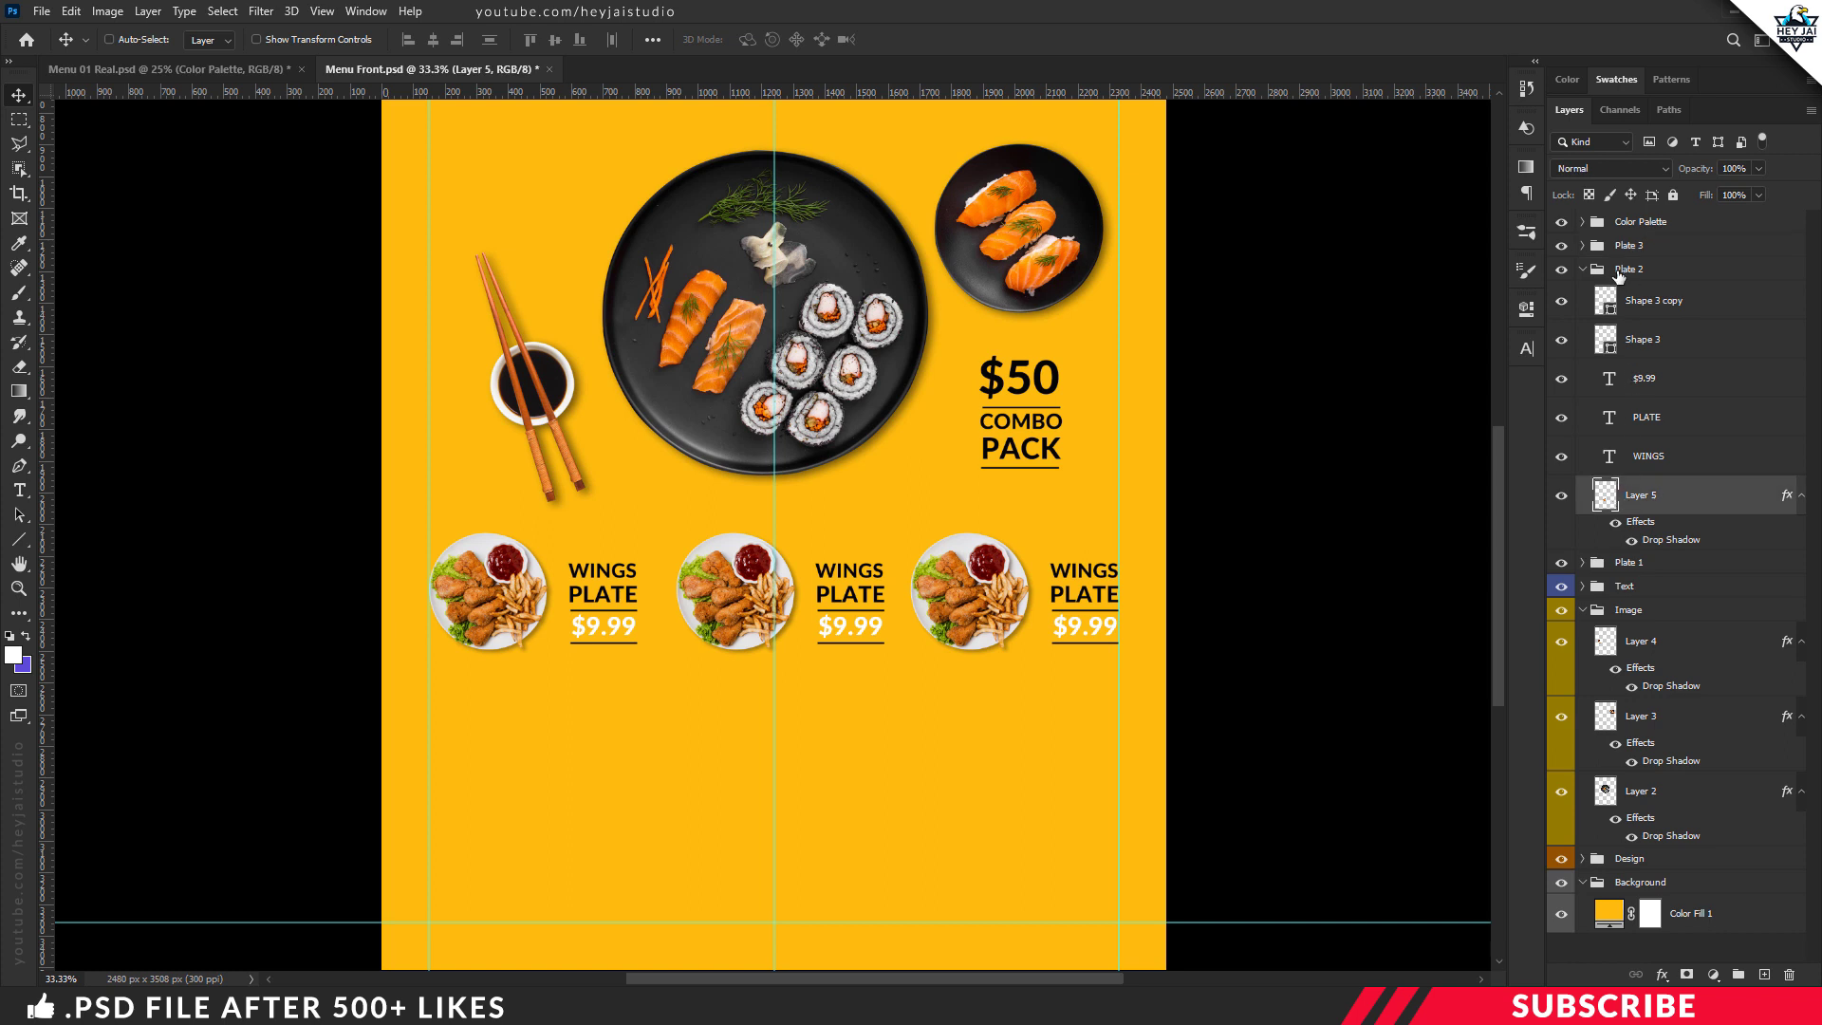
key("Delete")
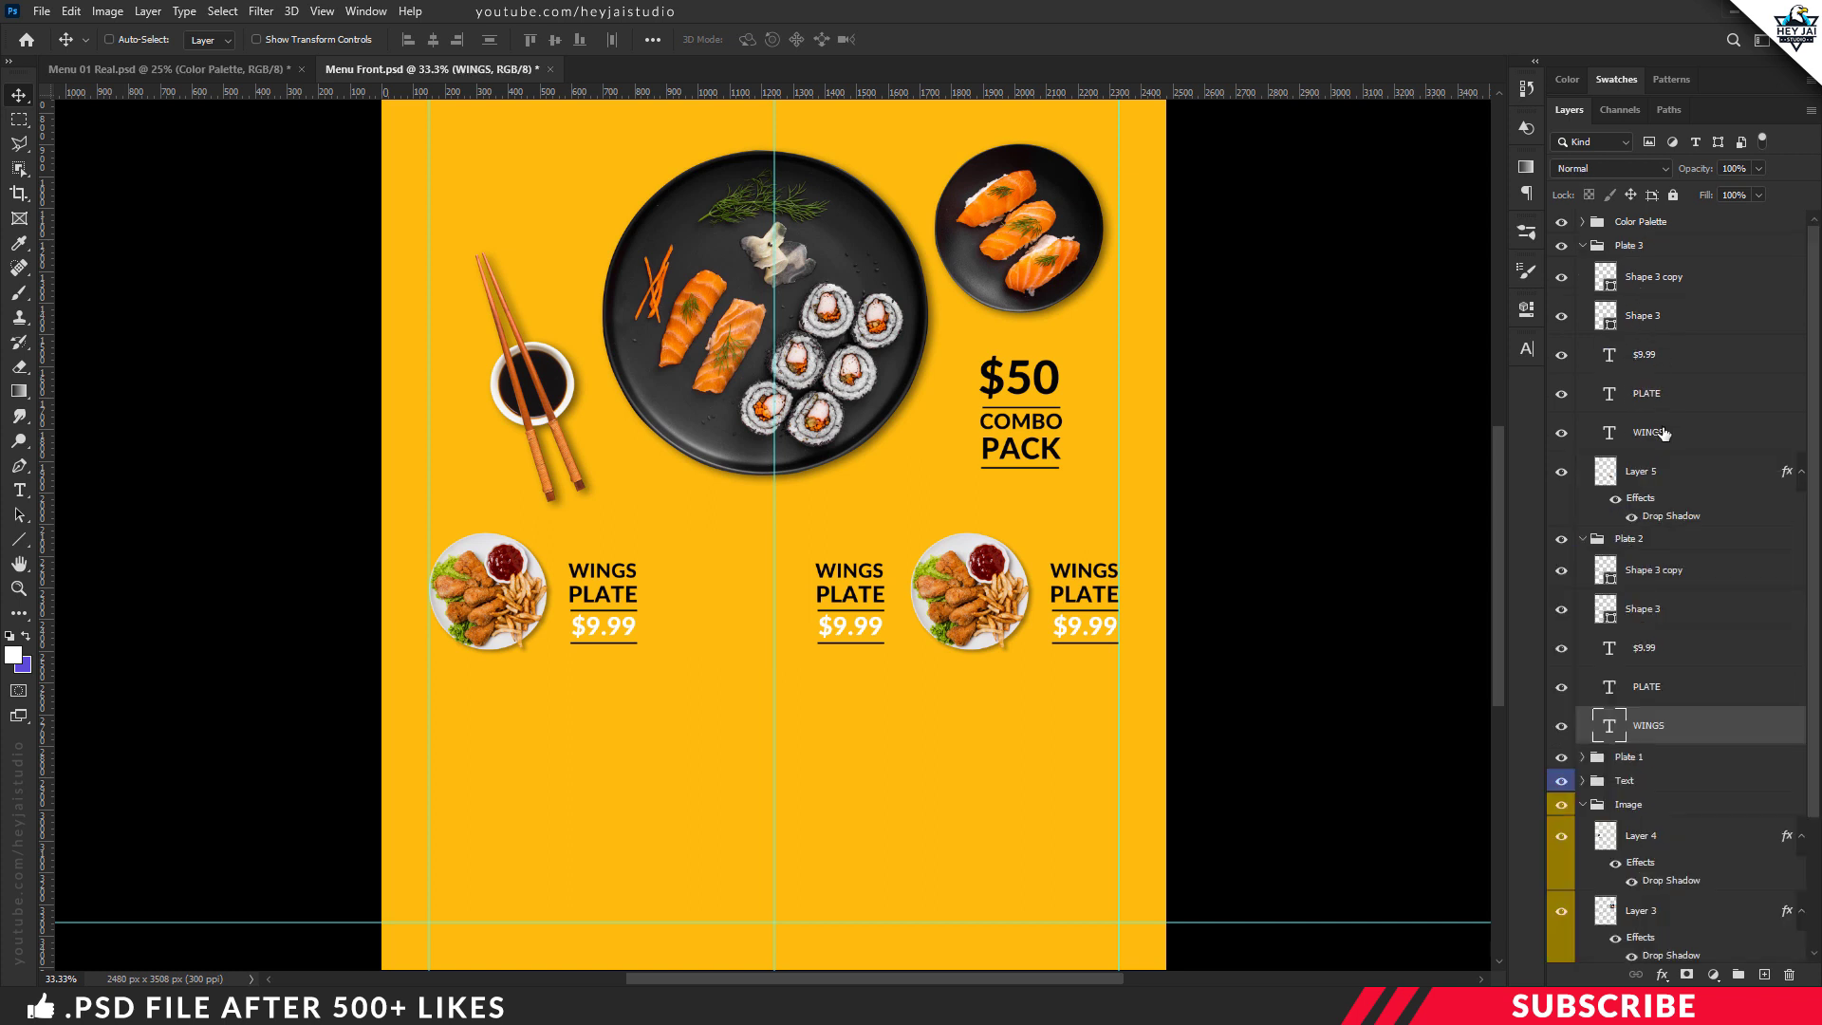
left_click(1668, 476)
key("Delete")
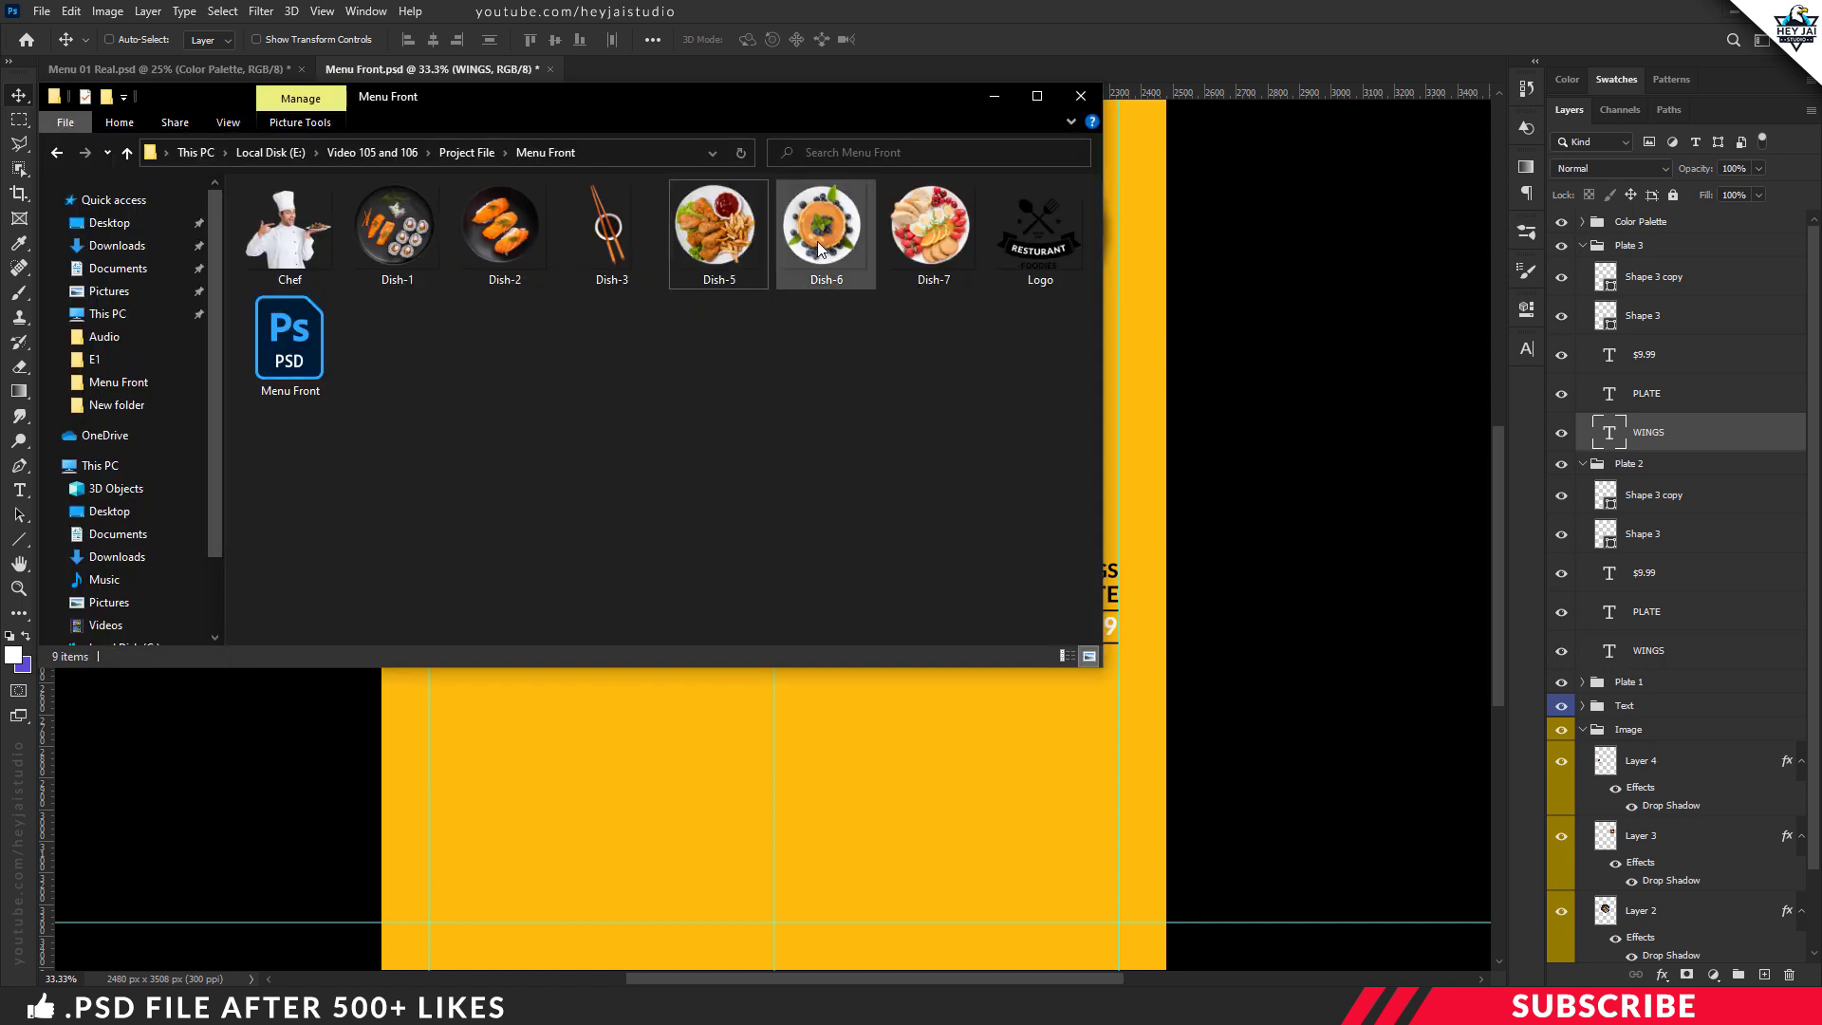
Bring the Dish-6 pancake plate into Menu Front.psd inside the Plate 2 group.
right_click(817, 241)
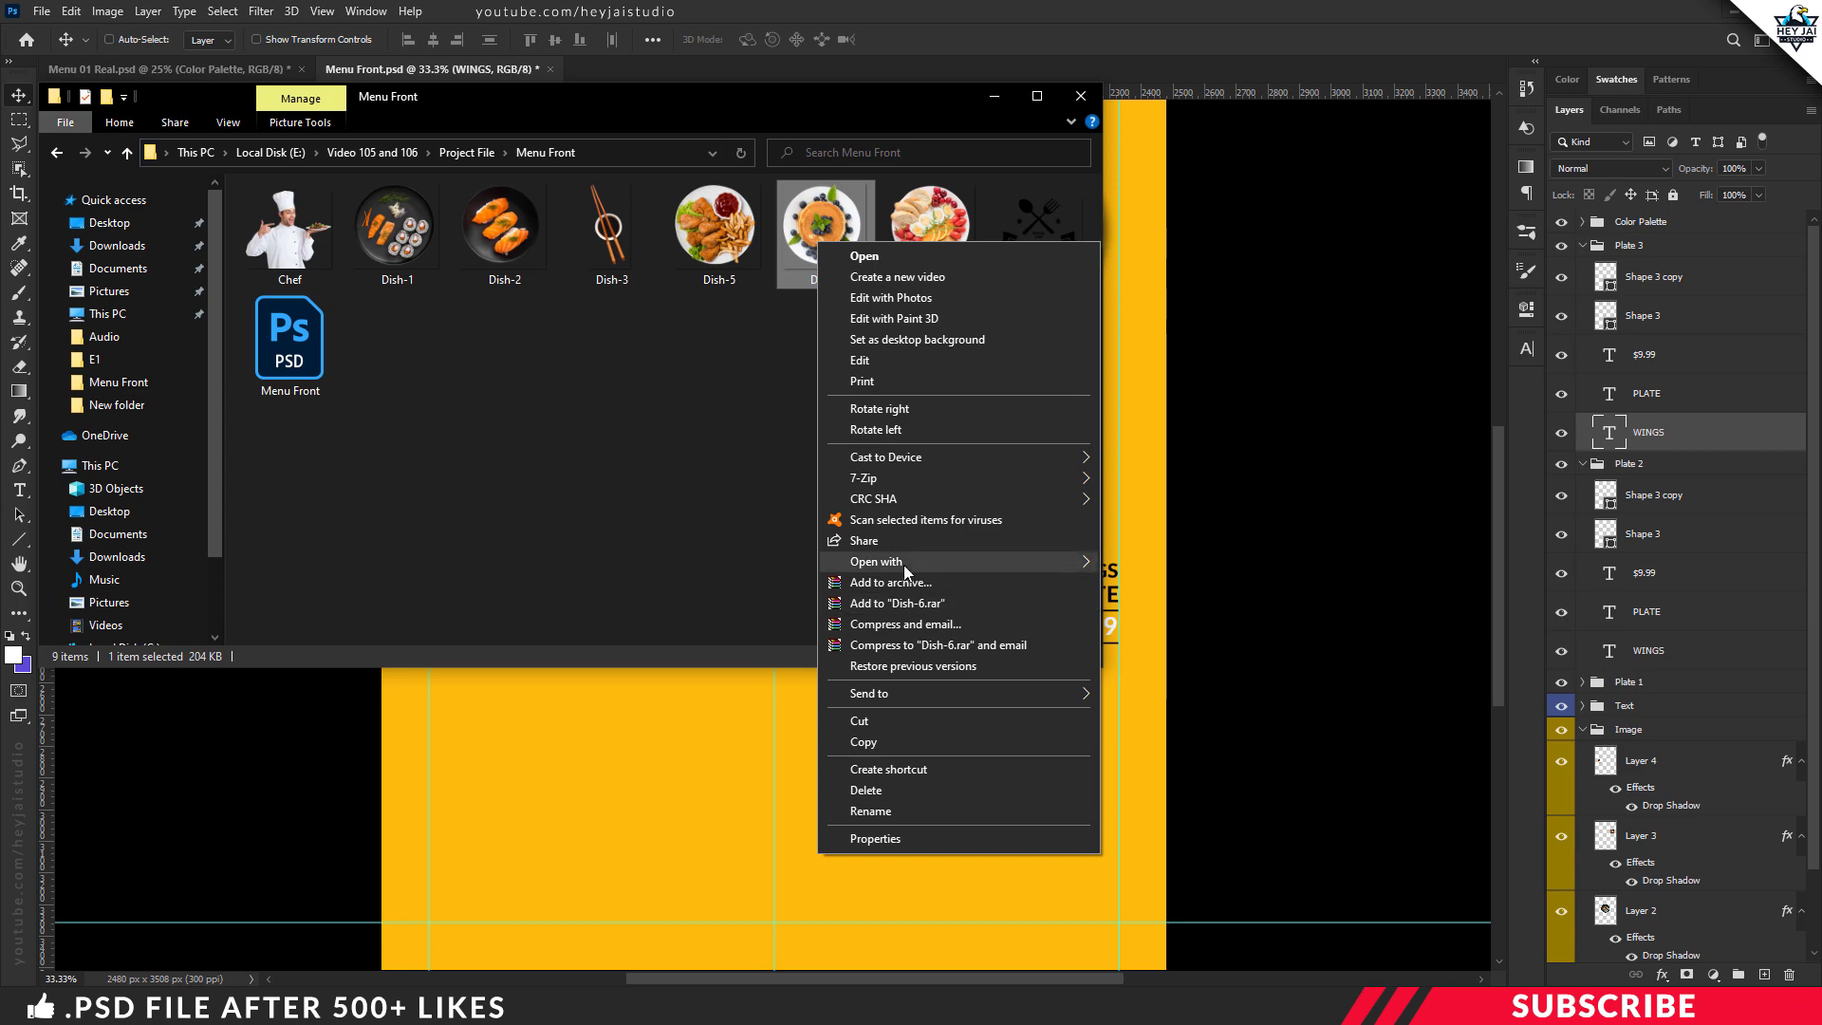
mouse_move(875, 561)
left_click(1169, 567)
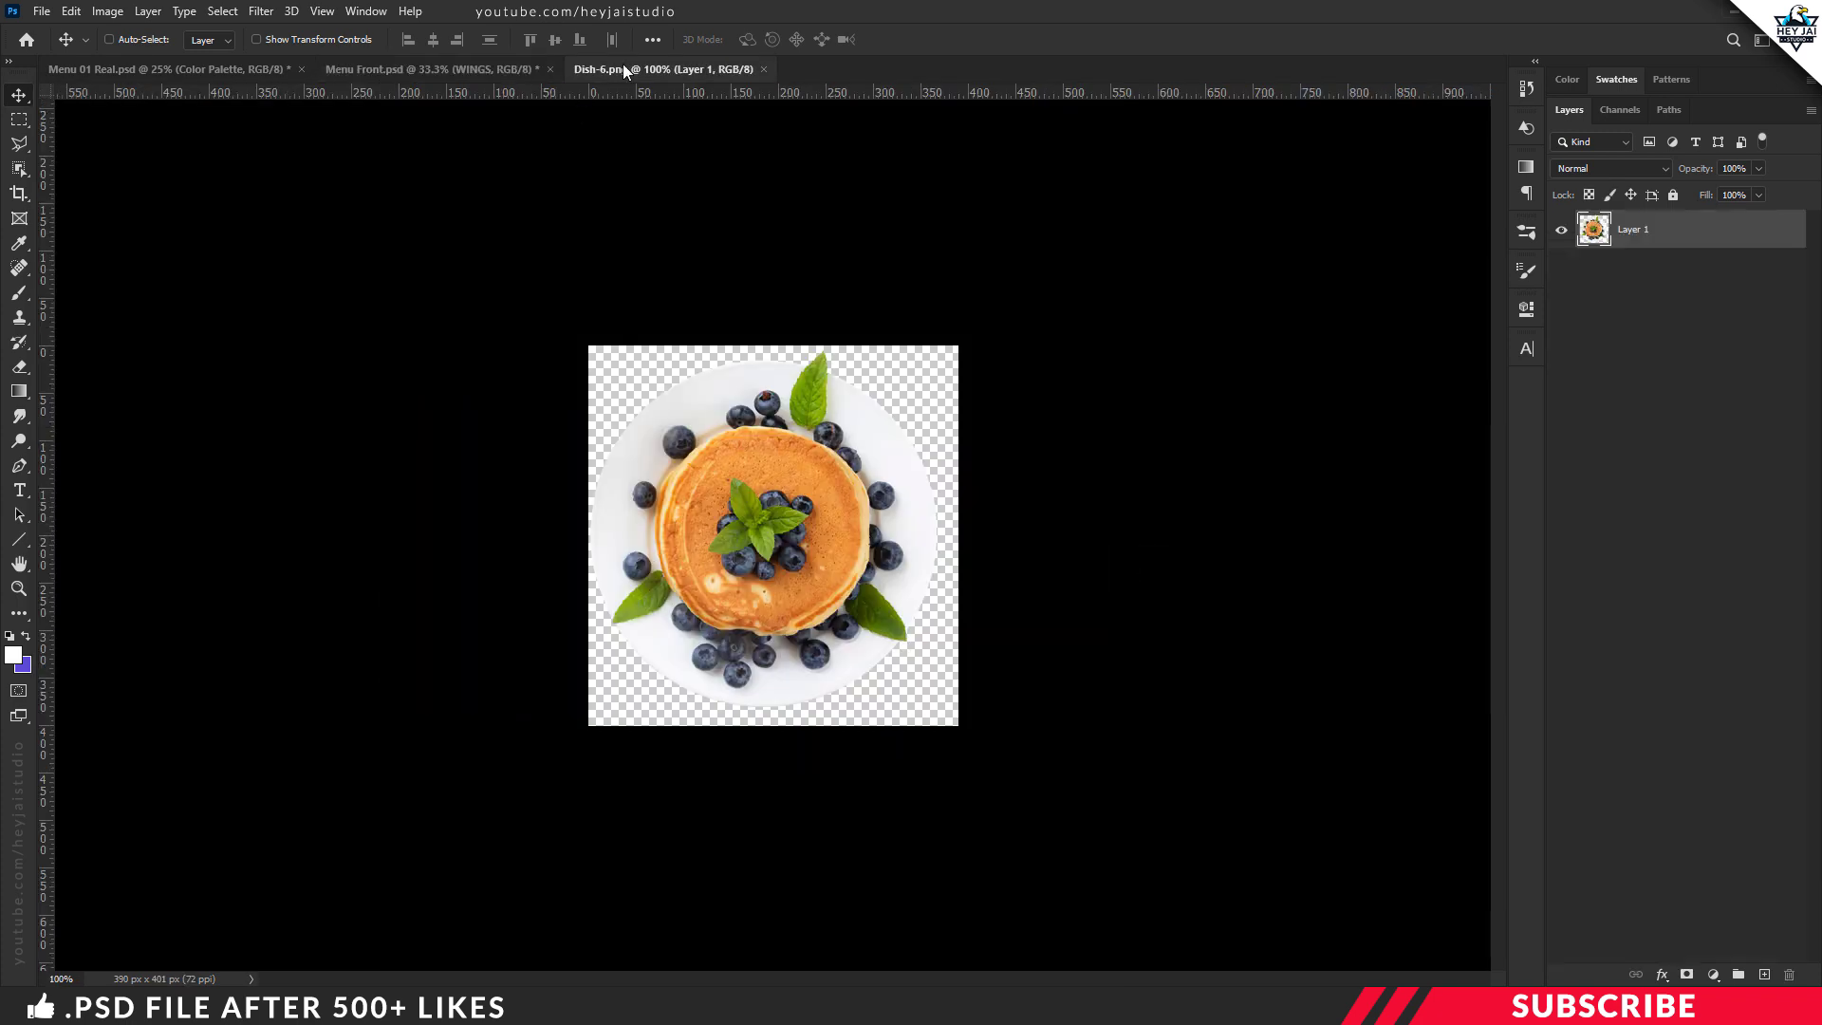
left_click_drag(622, 65, 631, 115)
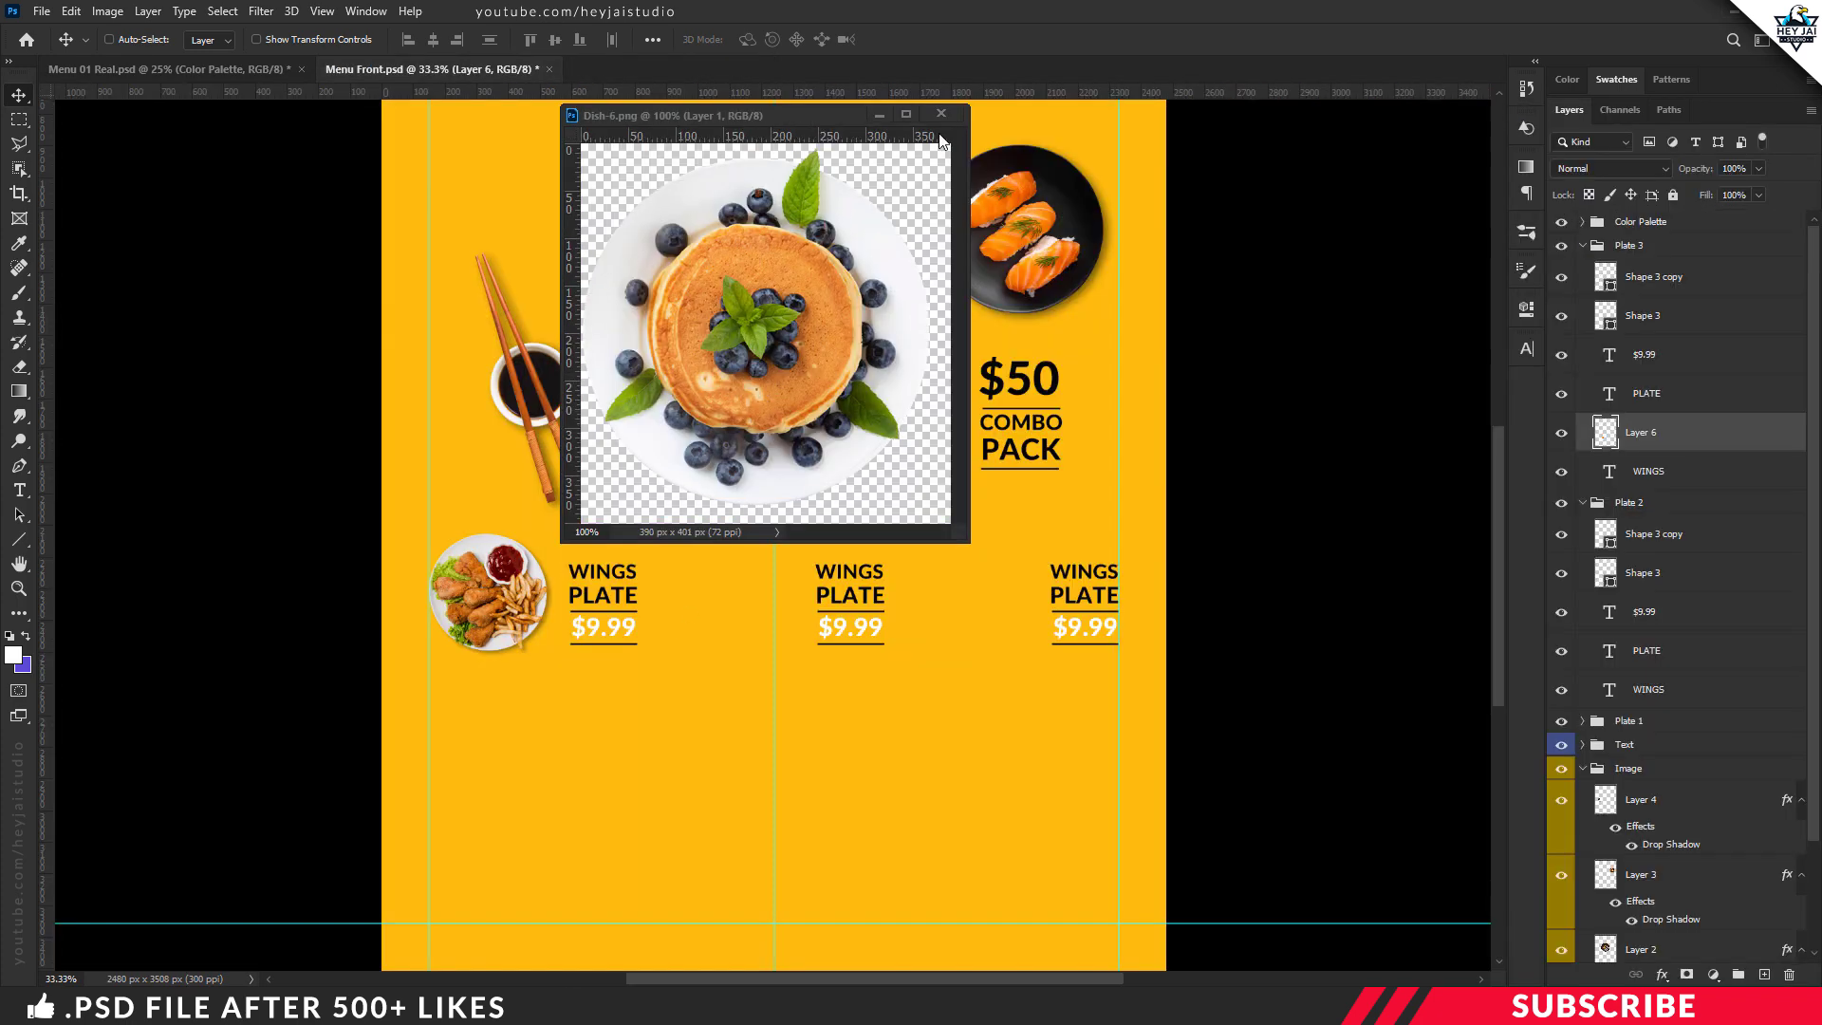
mouse_move(941, 142)
left_mouse_down()
mouse_move(691, 612)
mouse_move(760, 633)
left_mouse_up()
left_click(940, 114)
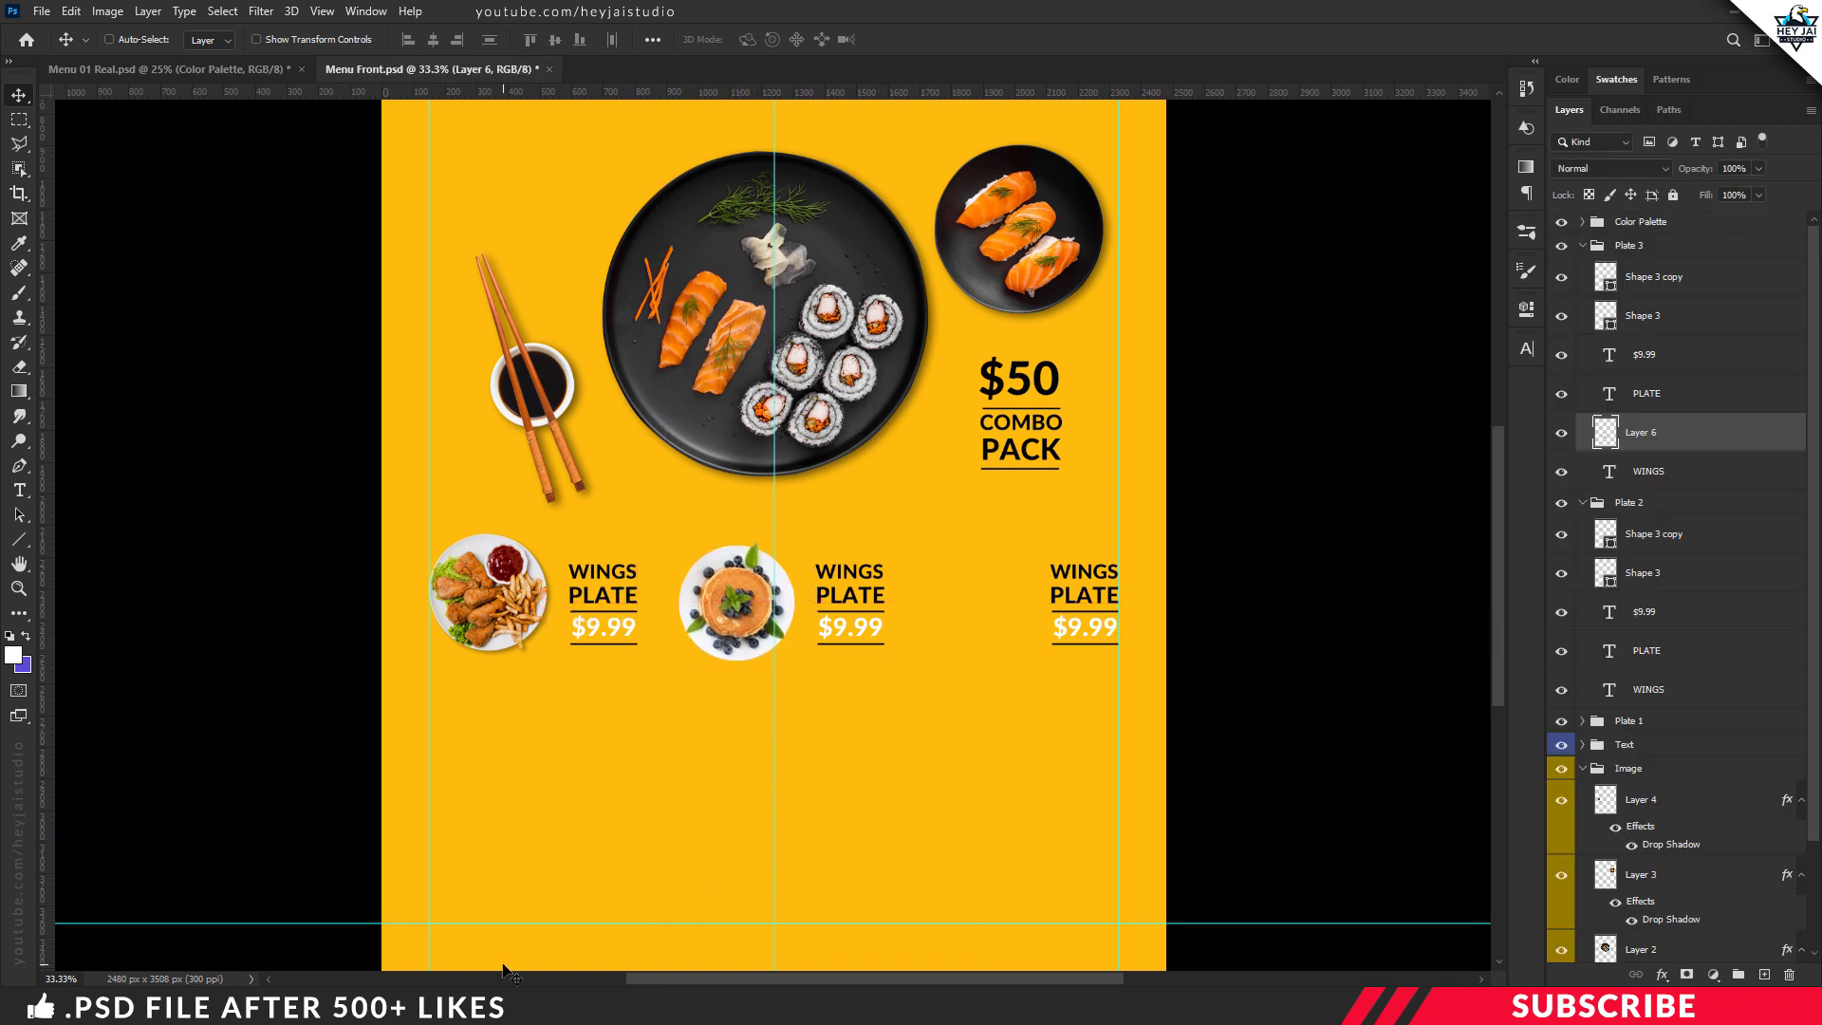
key("ctrl+[")
key("ctrl+[")
Bring the Dish-7 burger plate into Plate 3 beside the right price text.
key("alt+Tab")
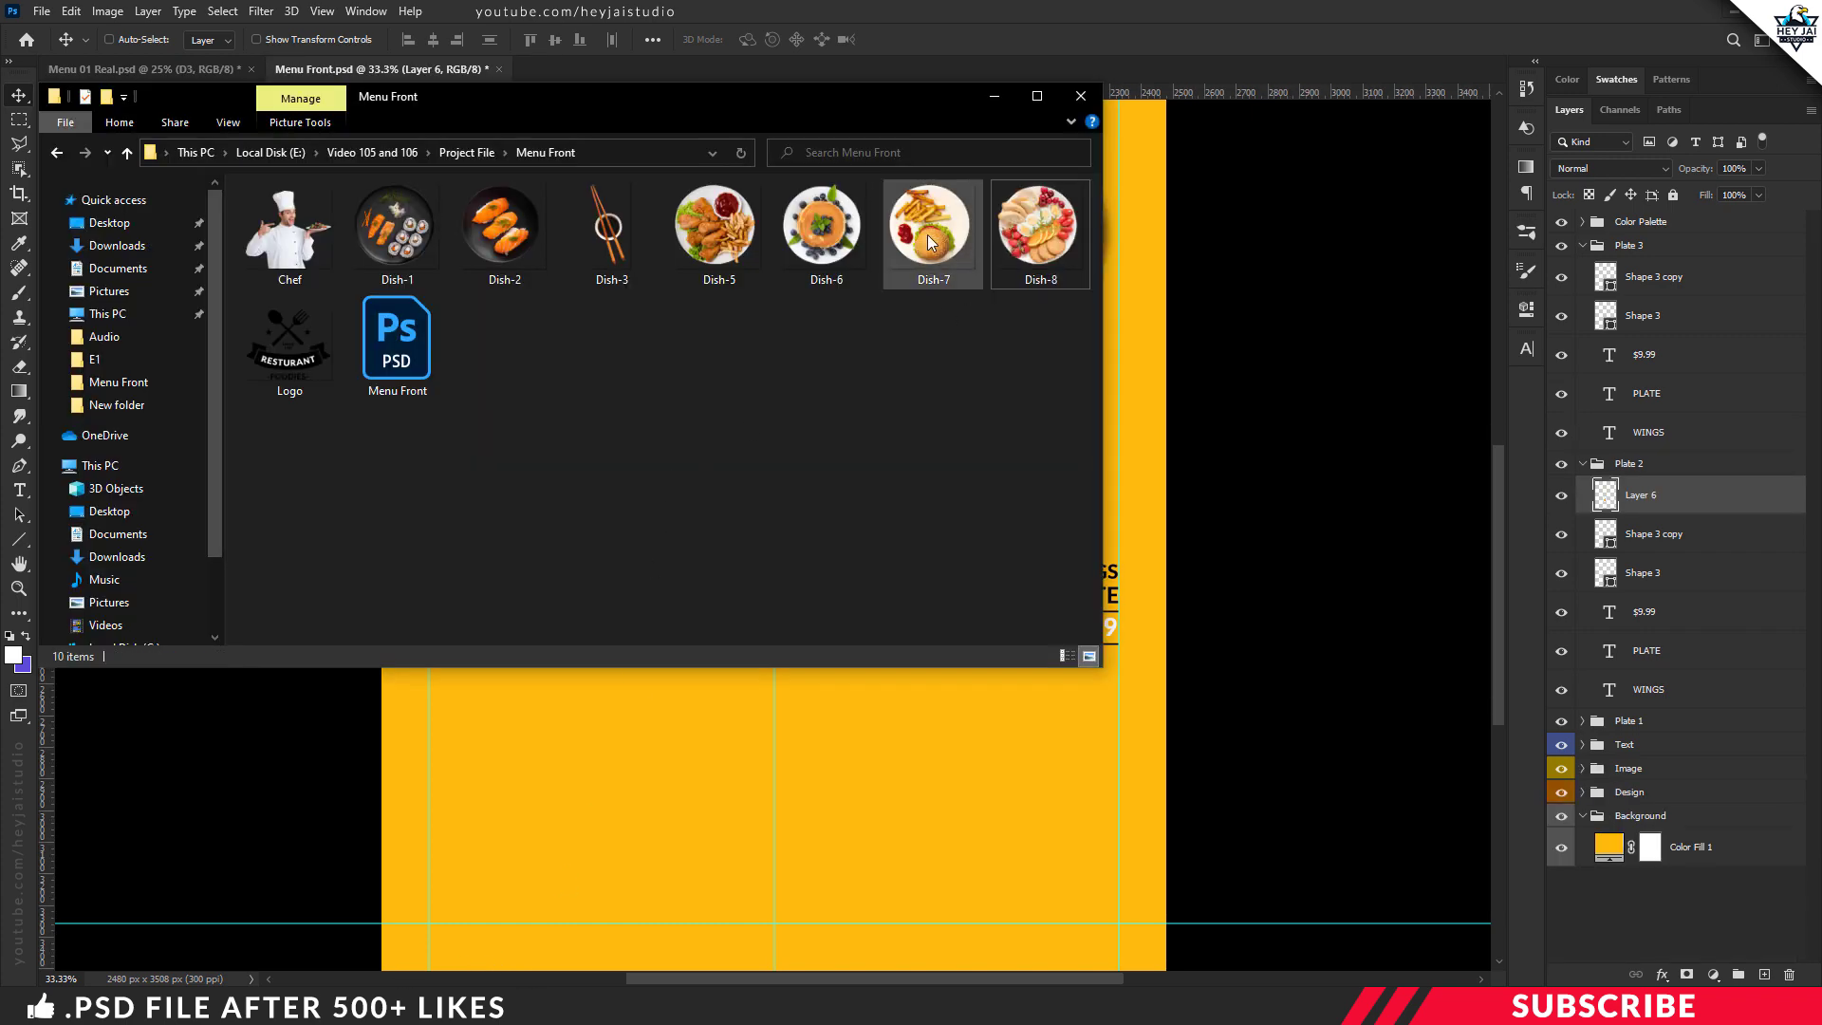
right_click(929, 237)
left_click(1251, 548)
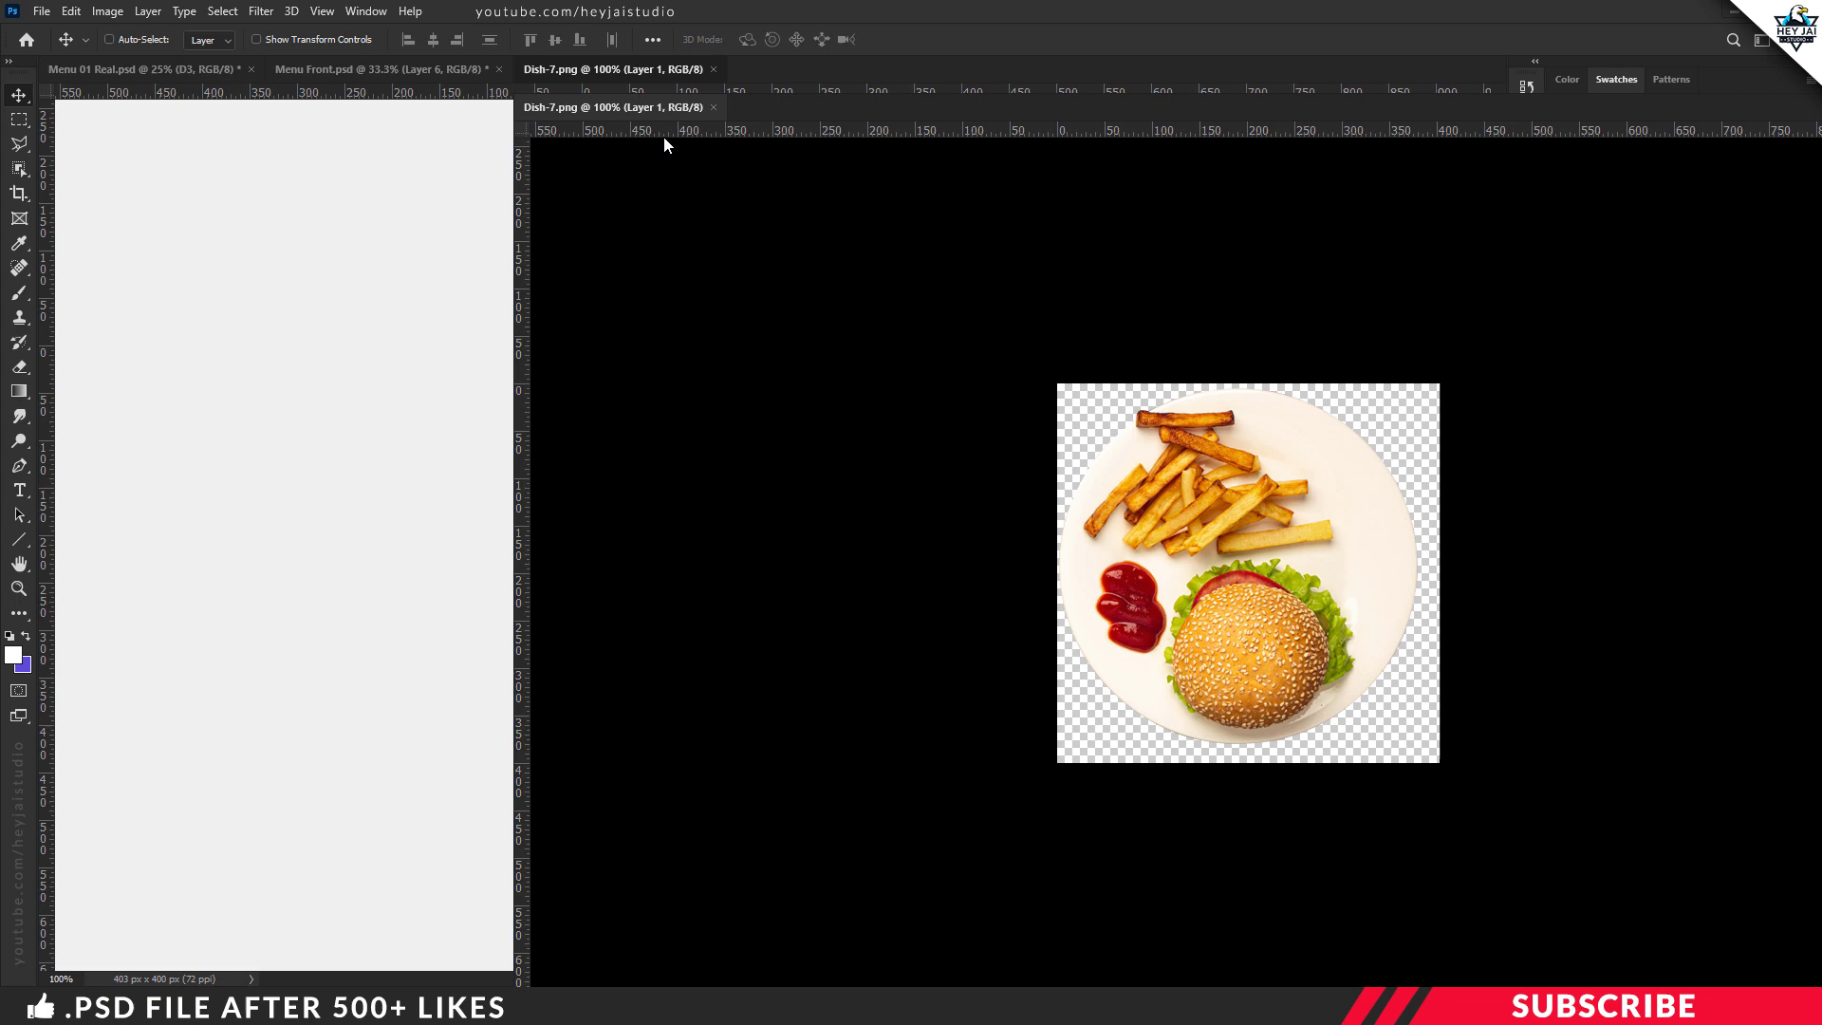
left_click_drag(664, 144, 669, 144)
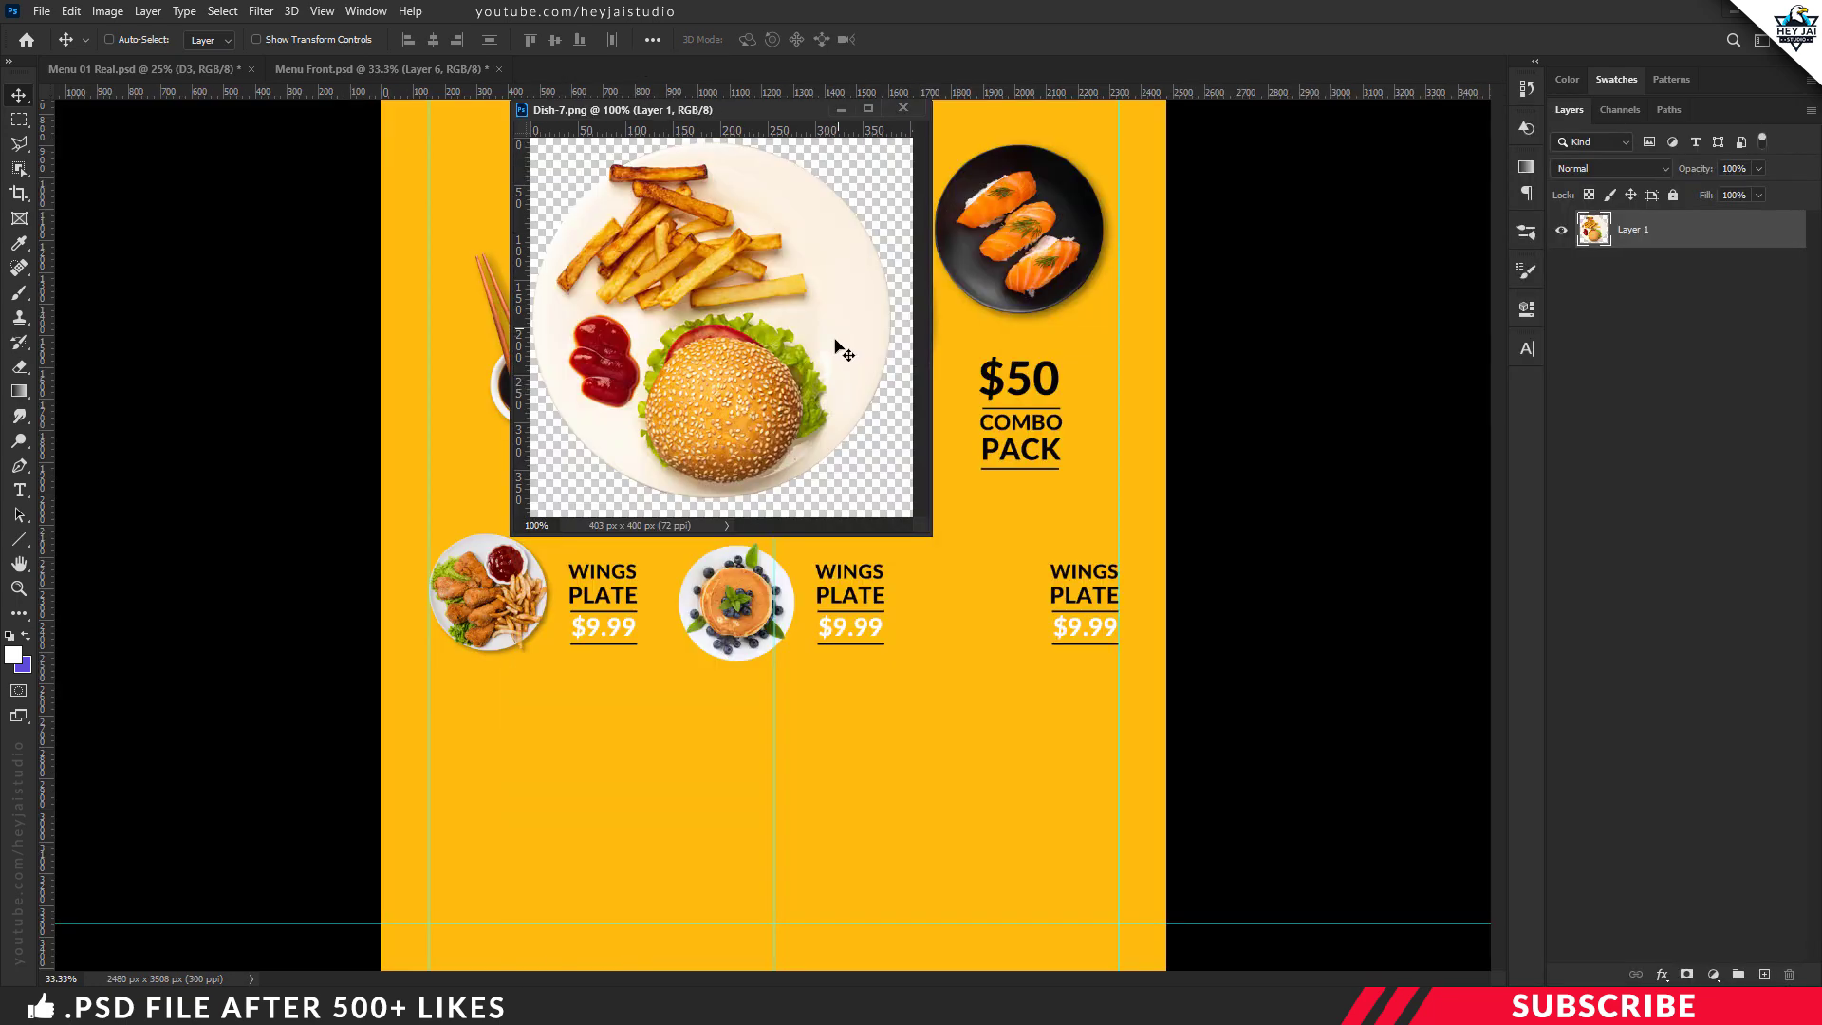
left_click_drag(835, 346, 940, 610)
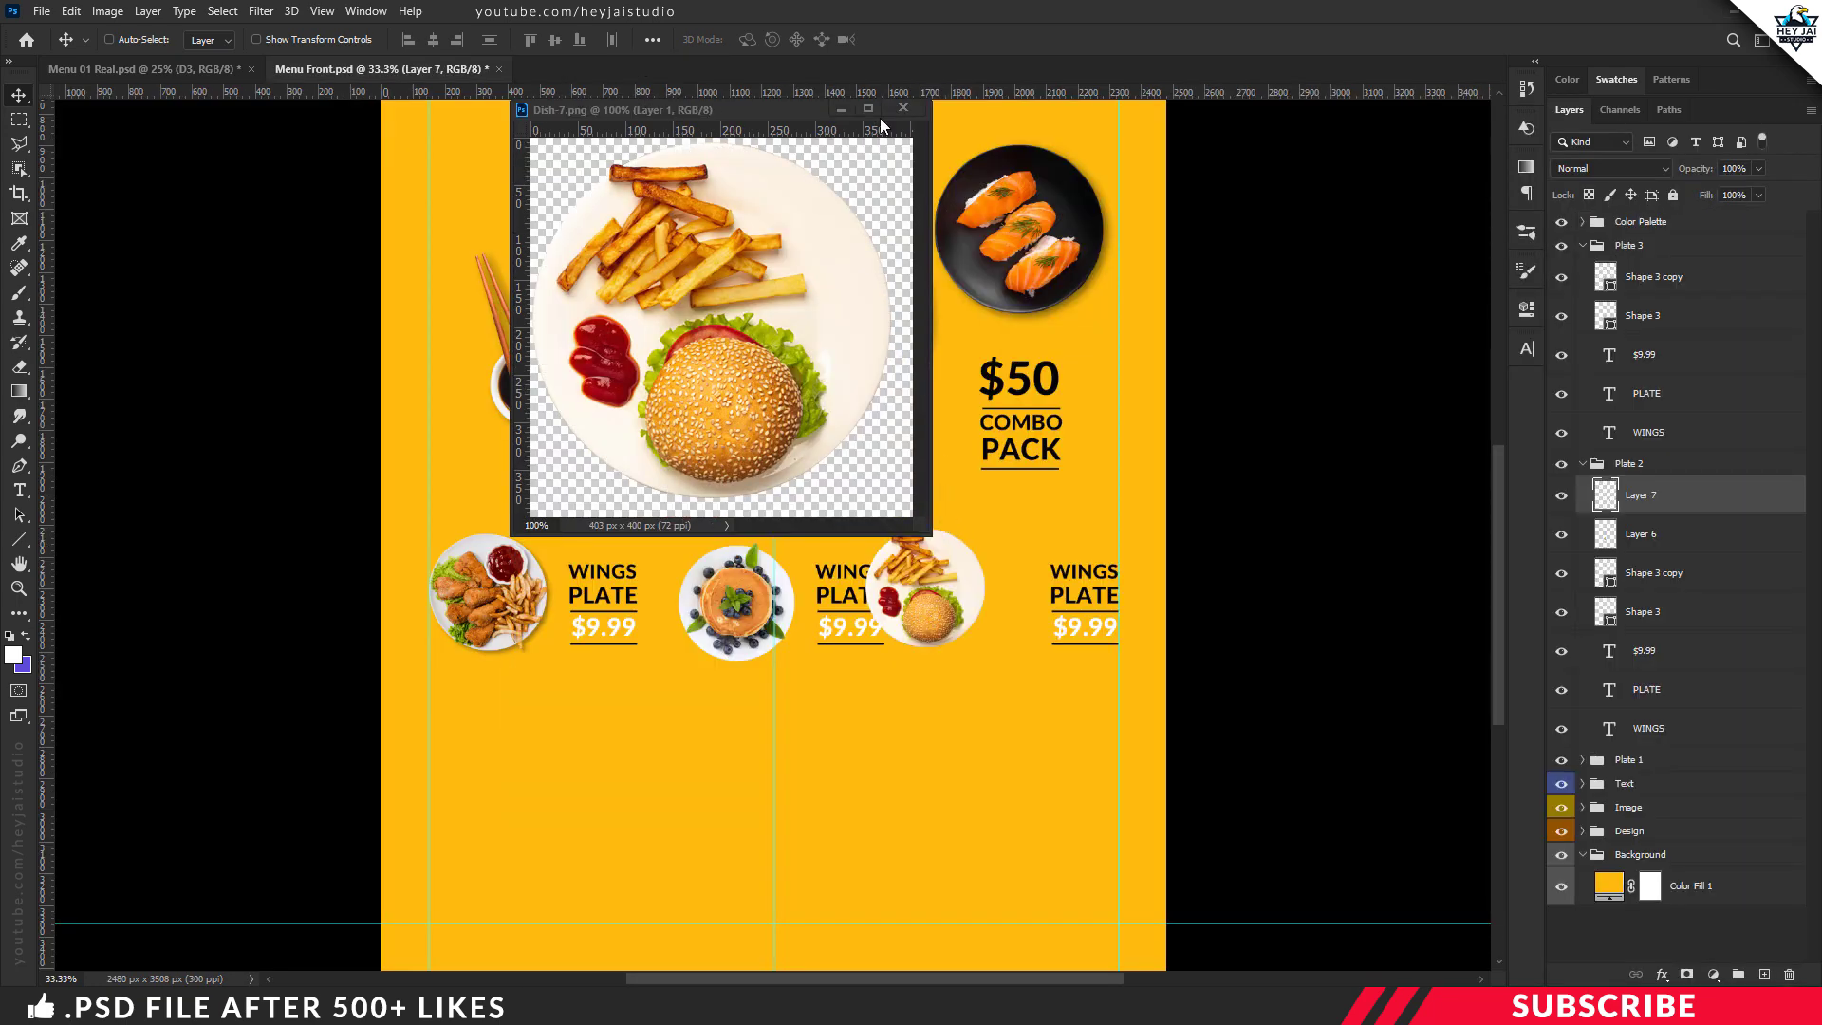
left_click(903, 108)
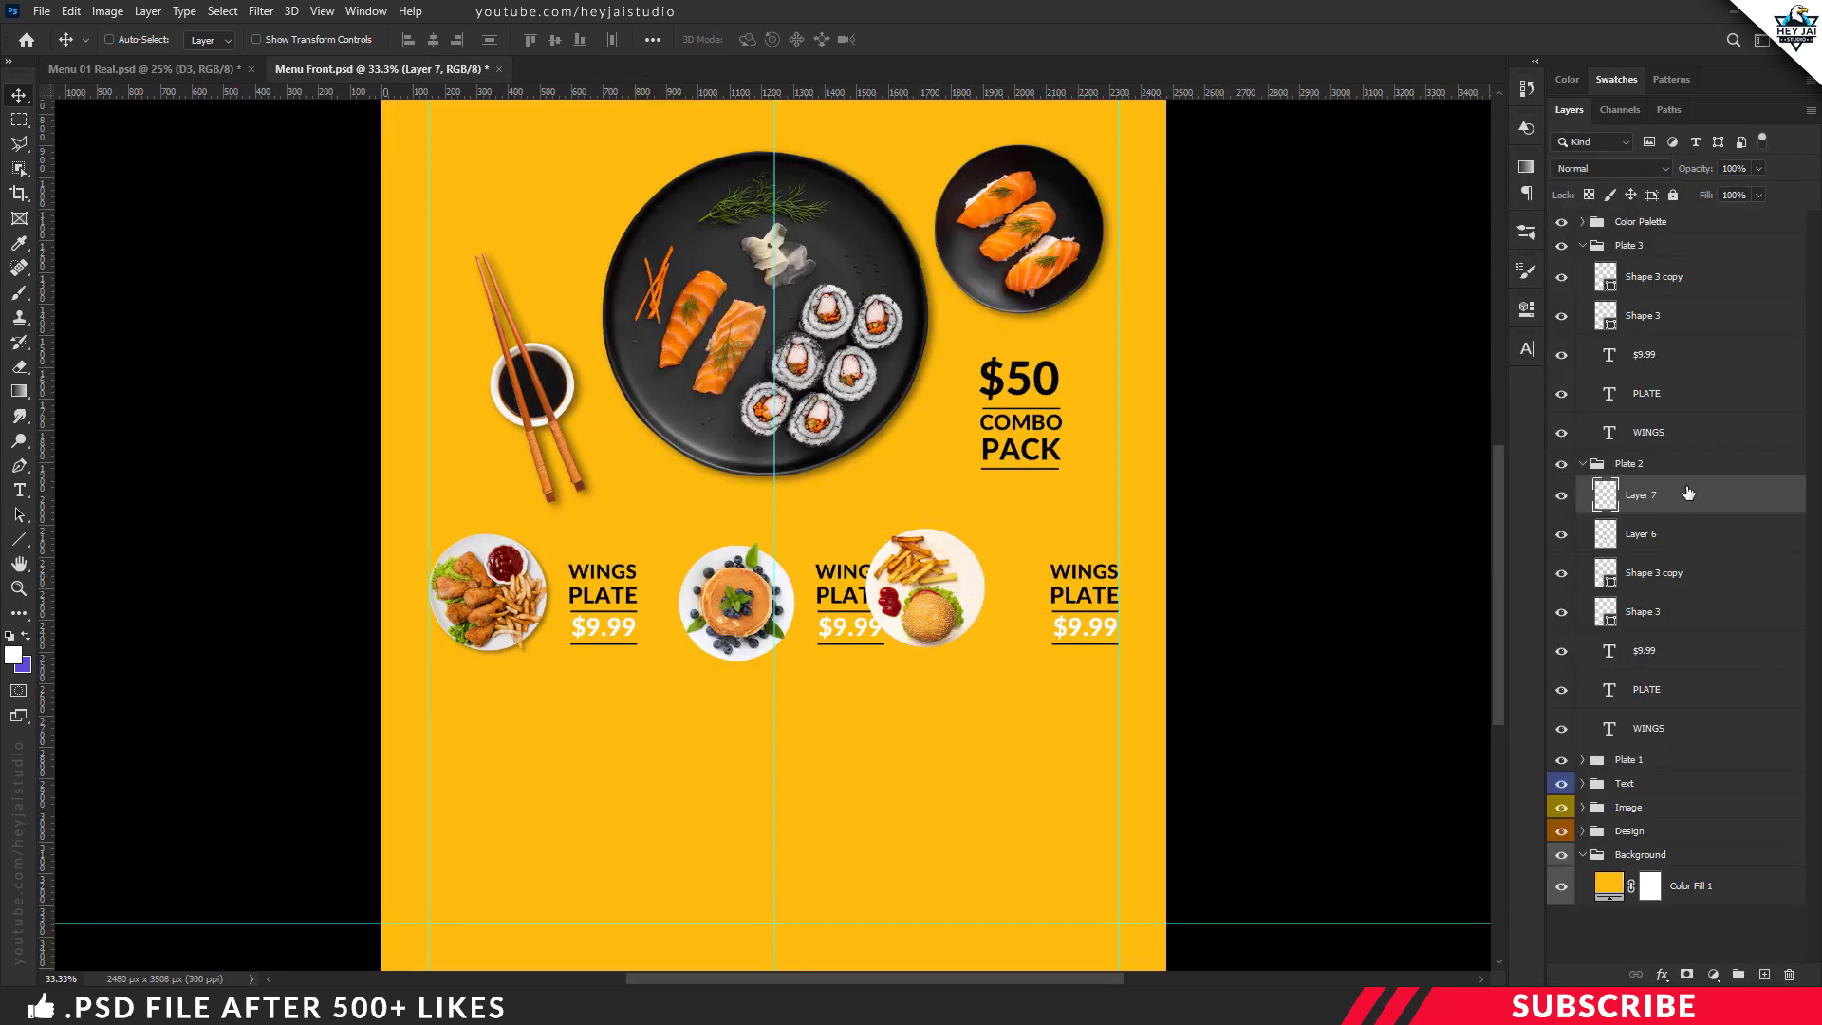
left_click_drag(1688, 493, 1689, 339)
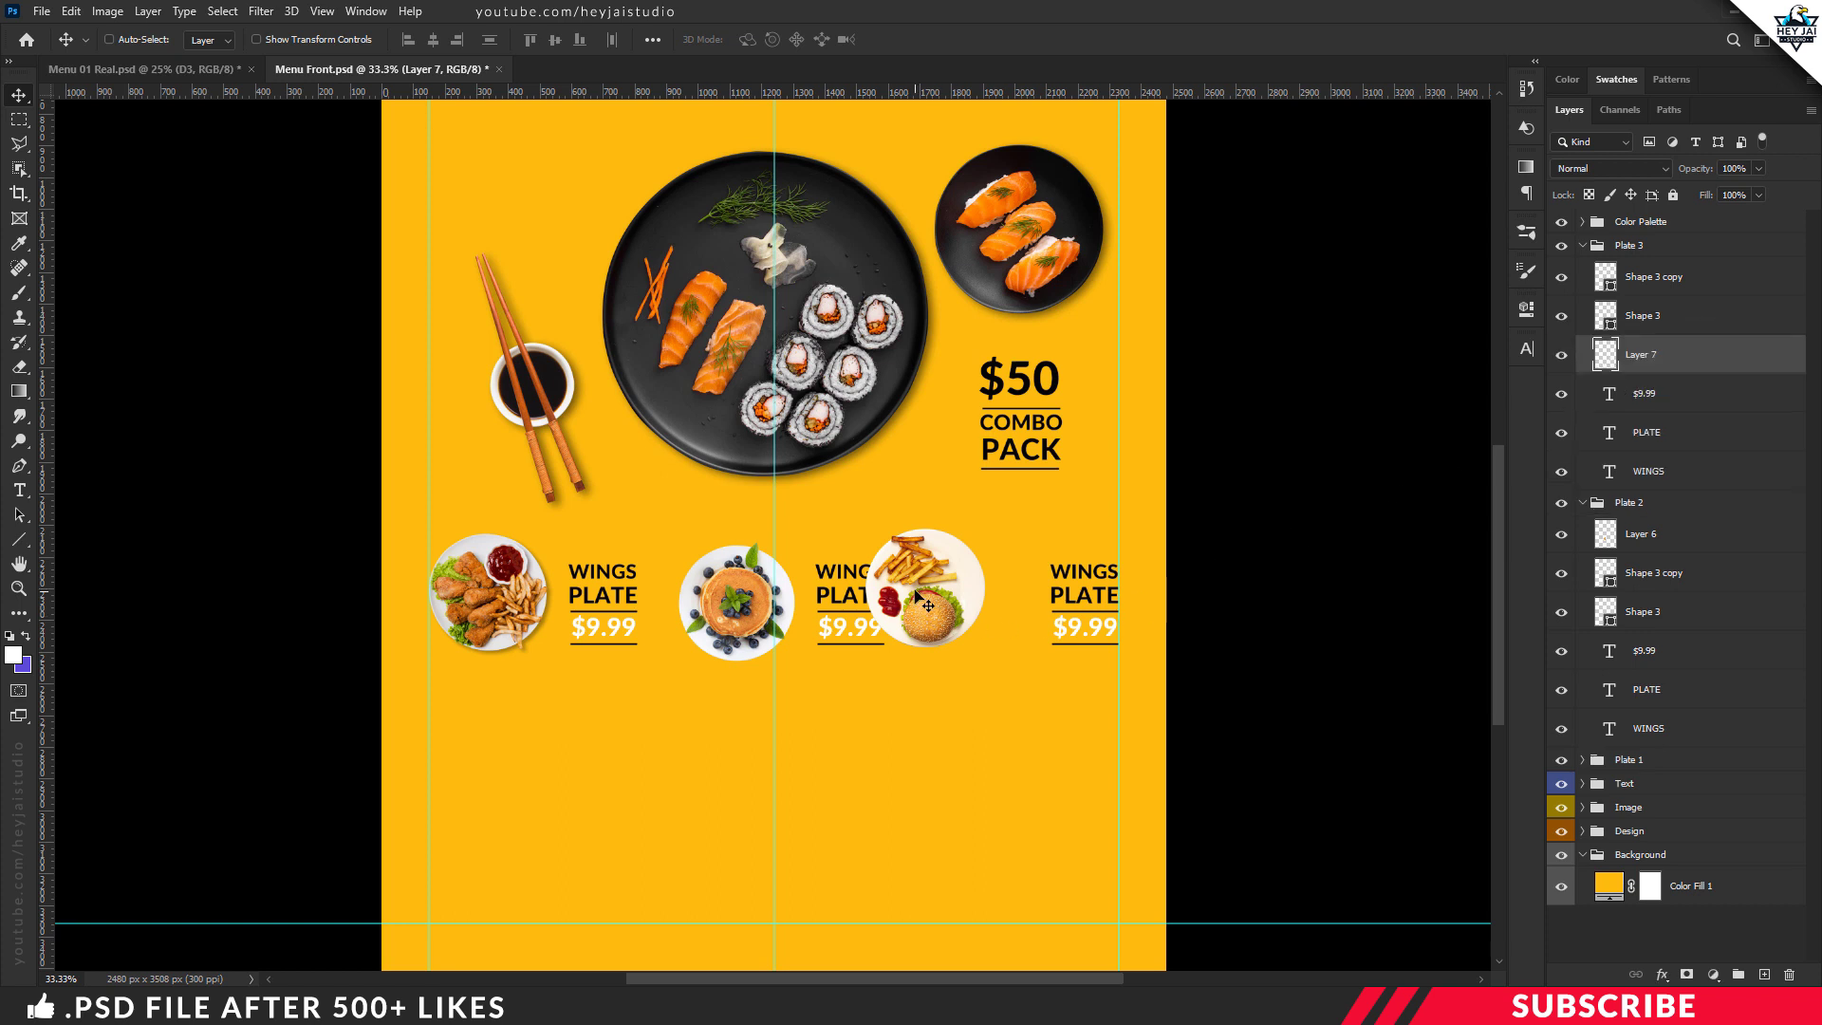
left_click_drag(916, 594, 966, 600)
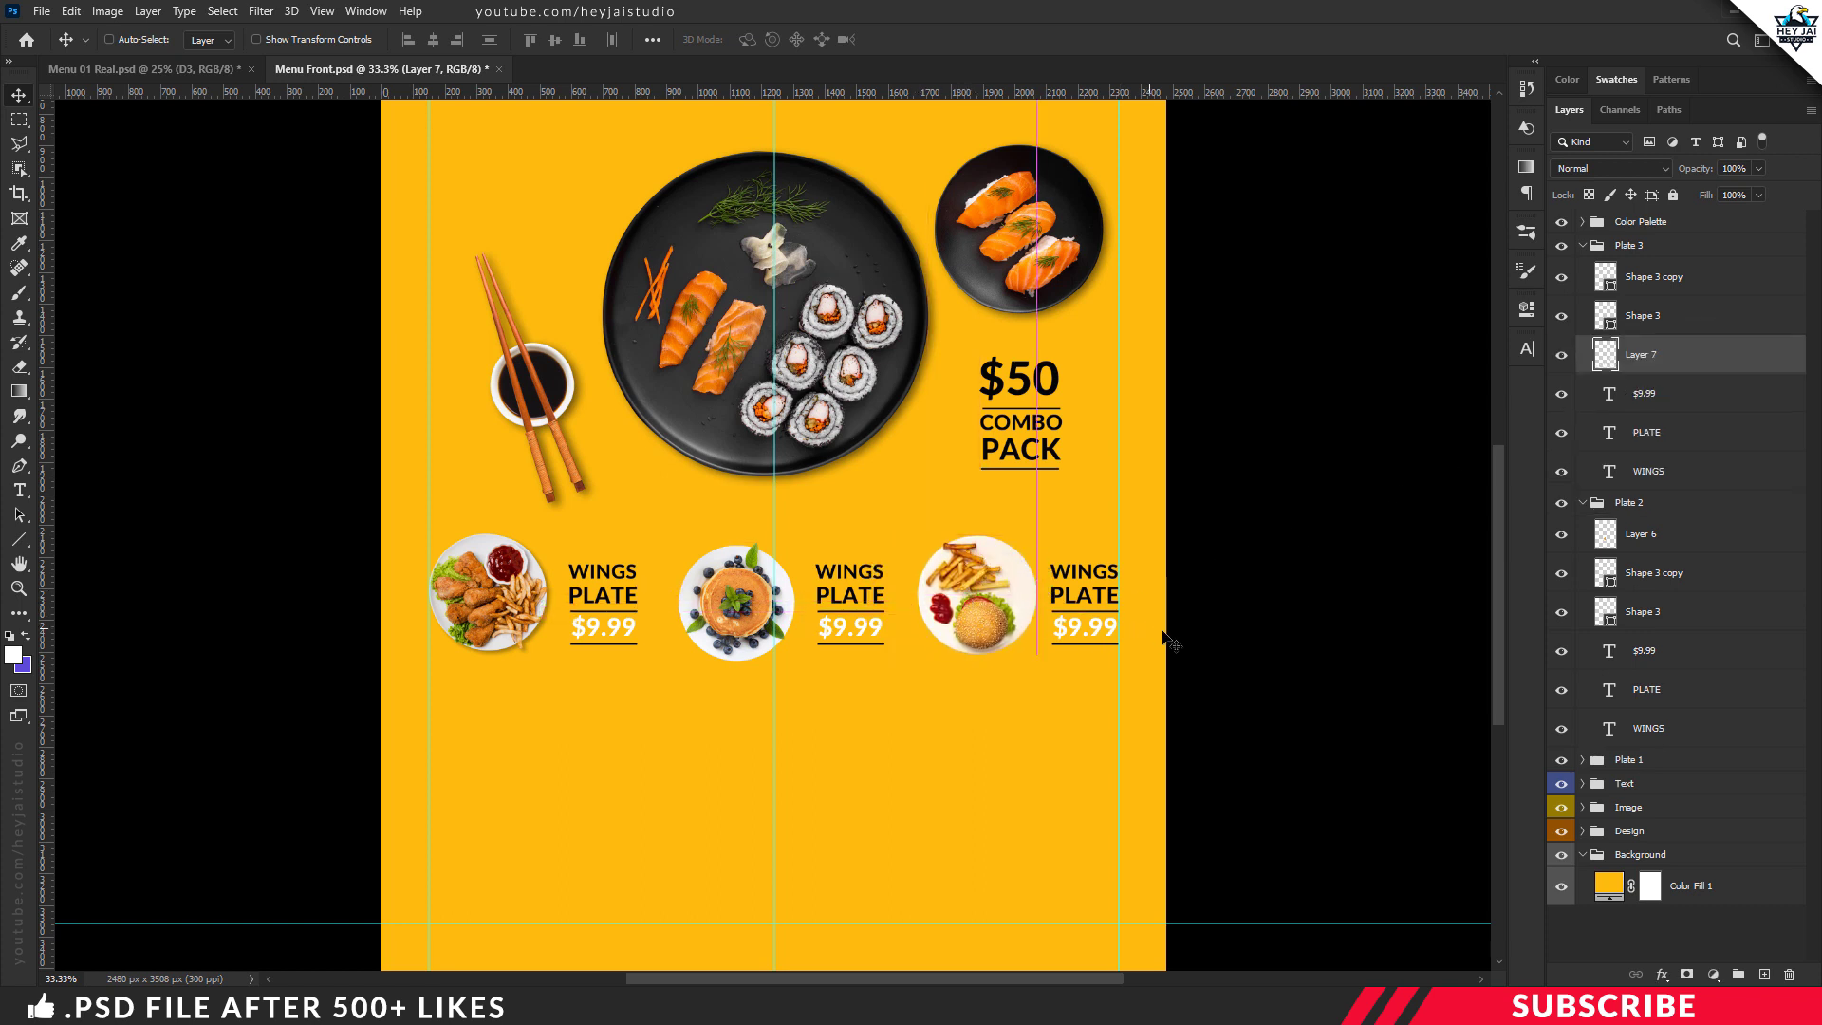
key("Down")
key("Down")
key("Down")
key("Down")
key("Down")
key("Down")
key("Down")
key("Down")
key("Down")
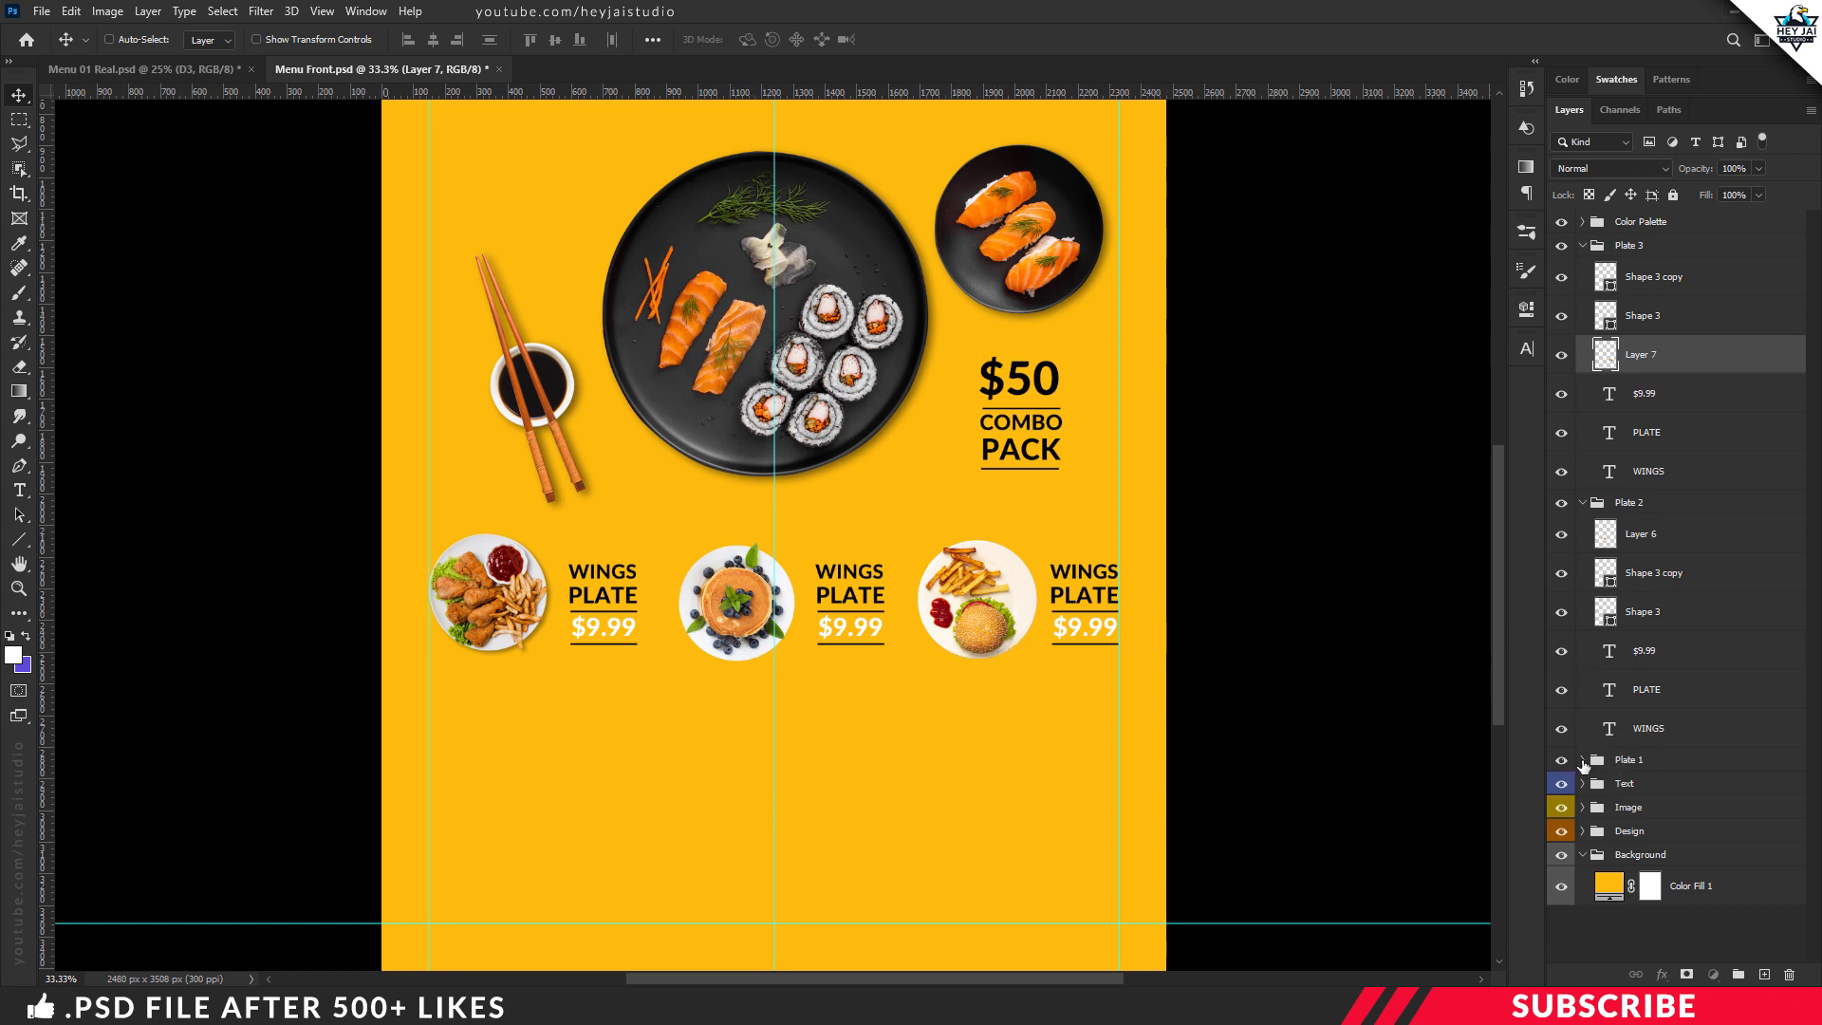
Copy the drop shadow layer style from Layer 5 in Plate 1.
left_click(1583, 760)
scroll(1679, 859, "down", 1)
scroll(1680, 859, "down", 1)
left_click(1645, 897)
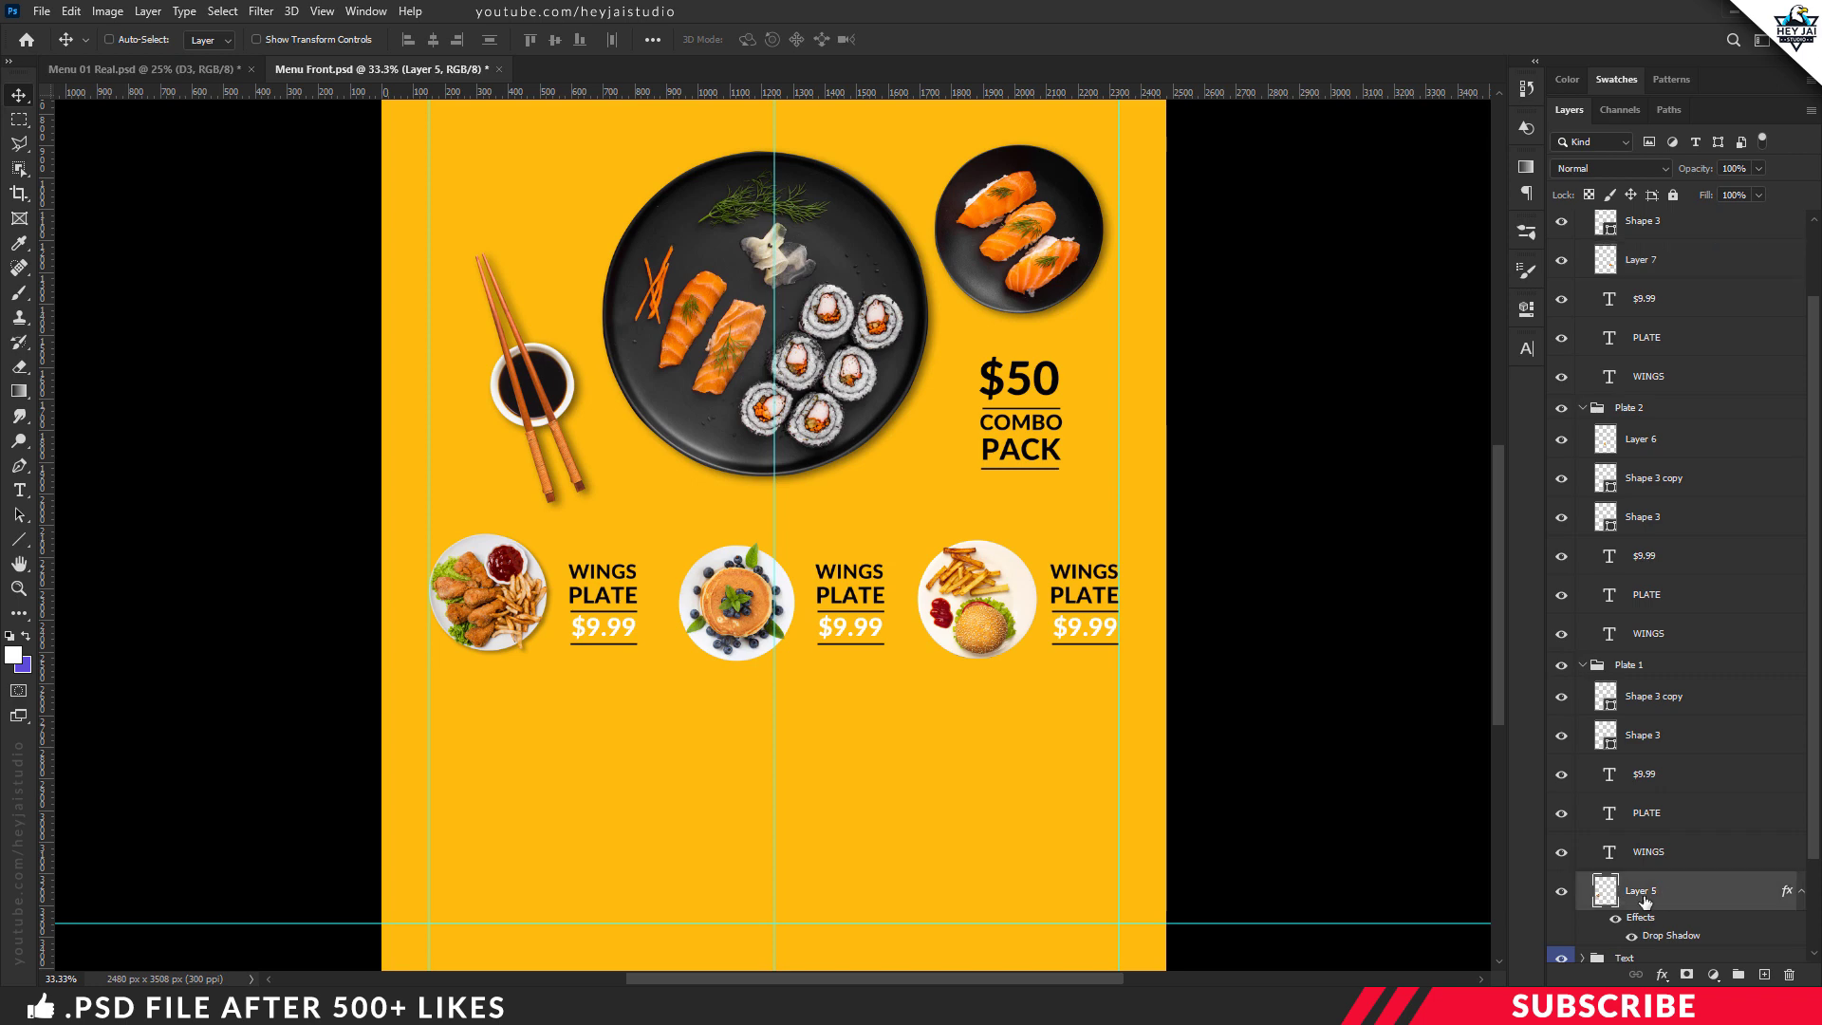
left_click(1562, 892)
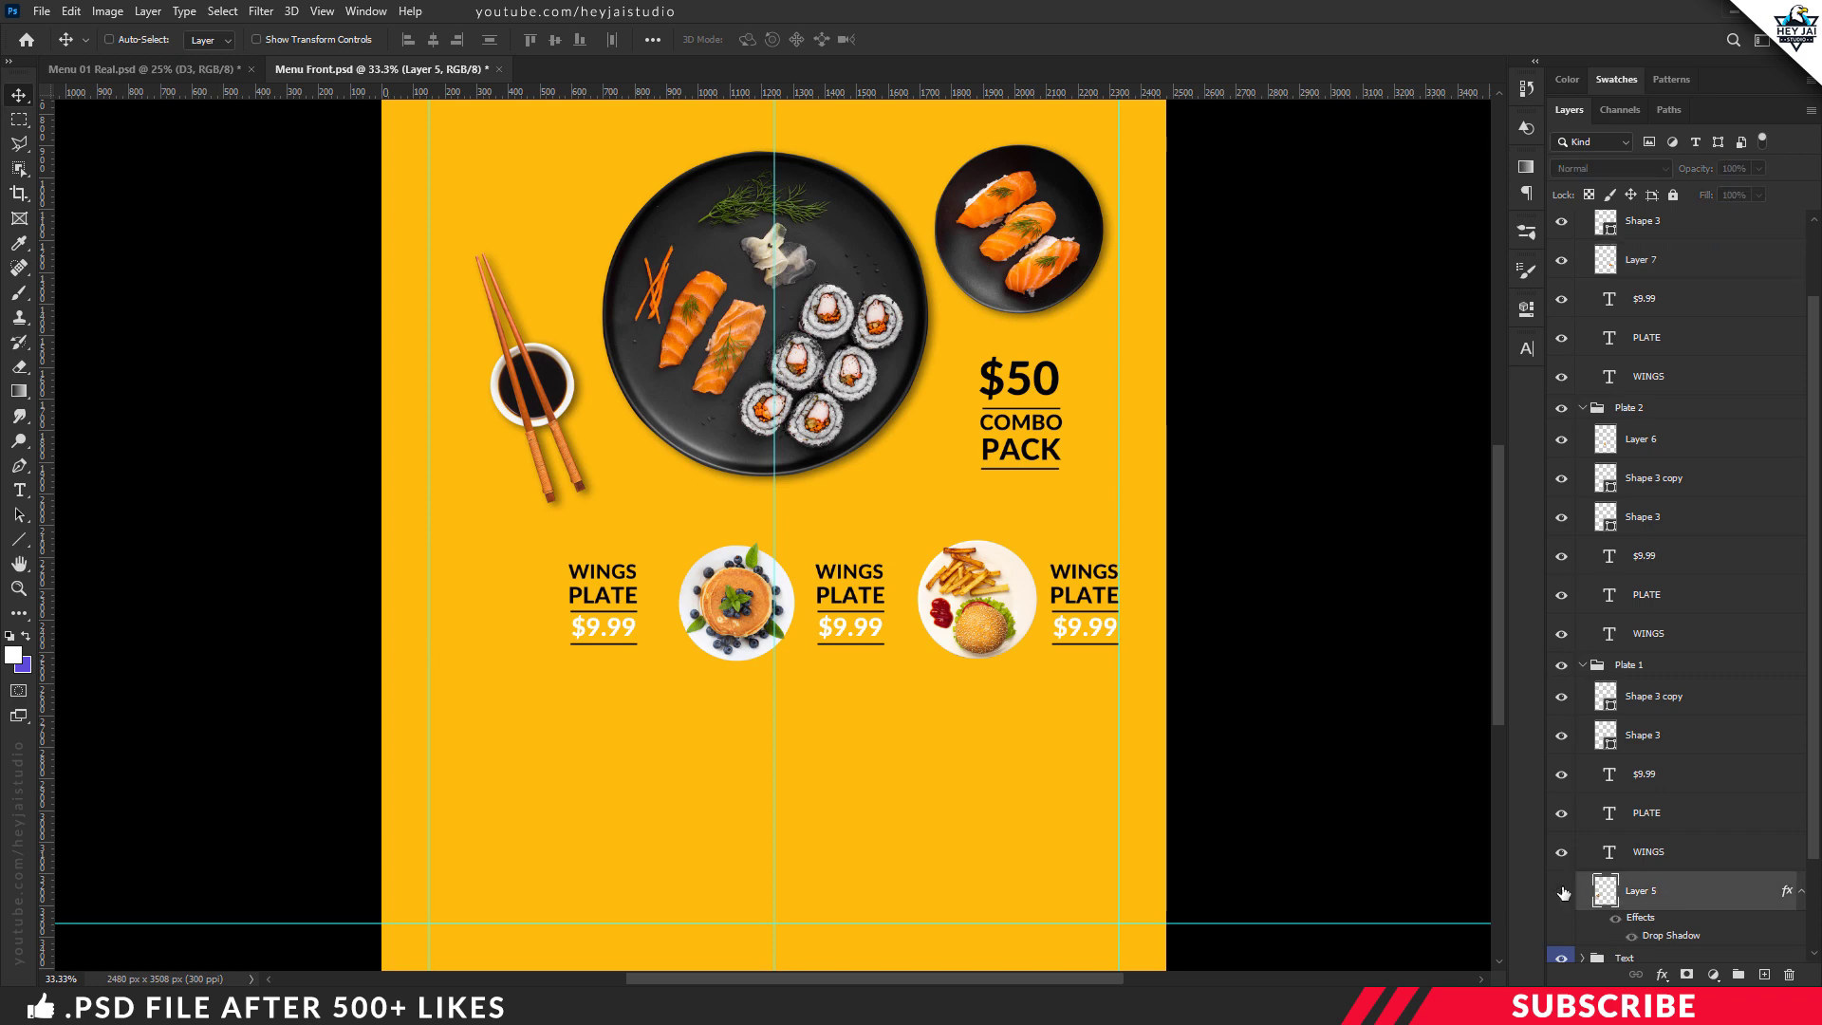
right_click(1644, 894)
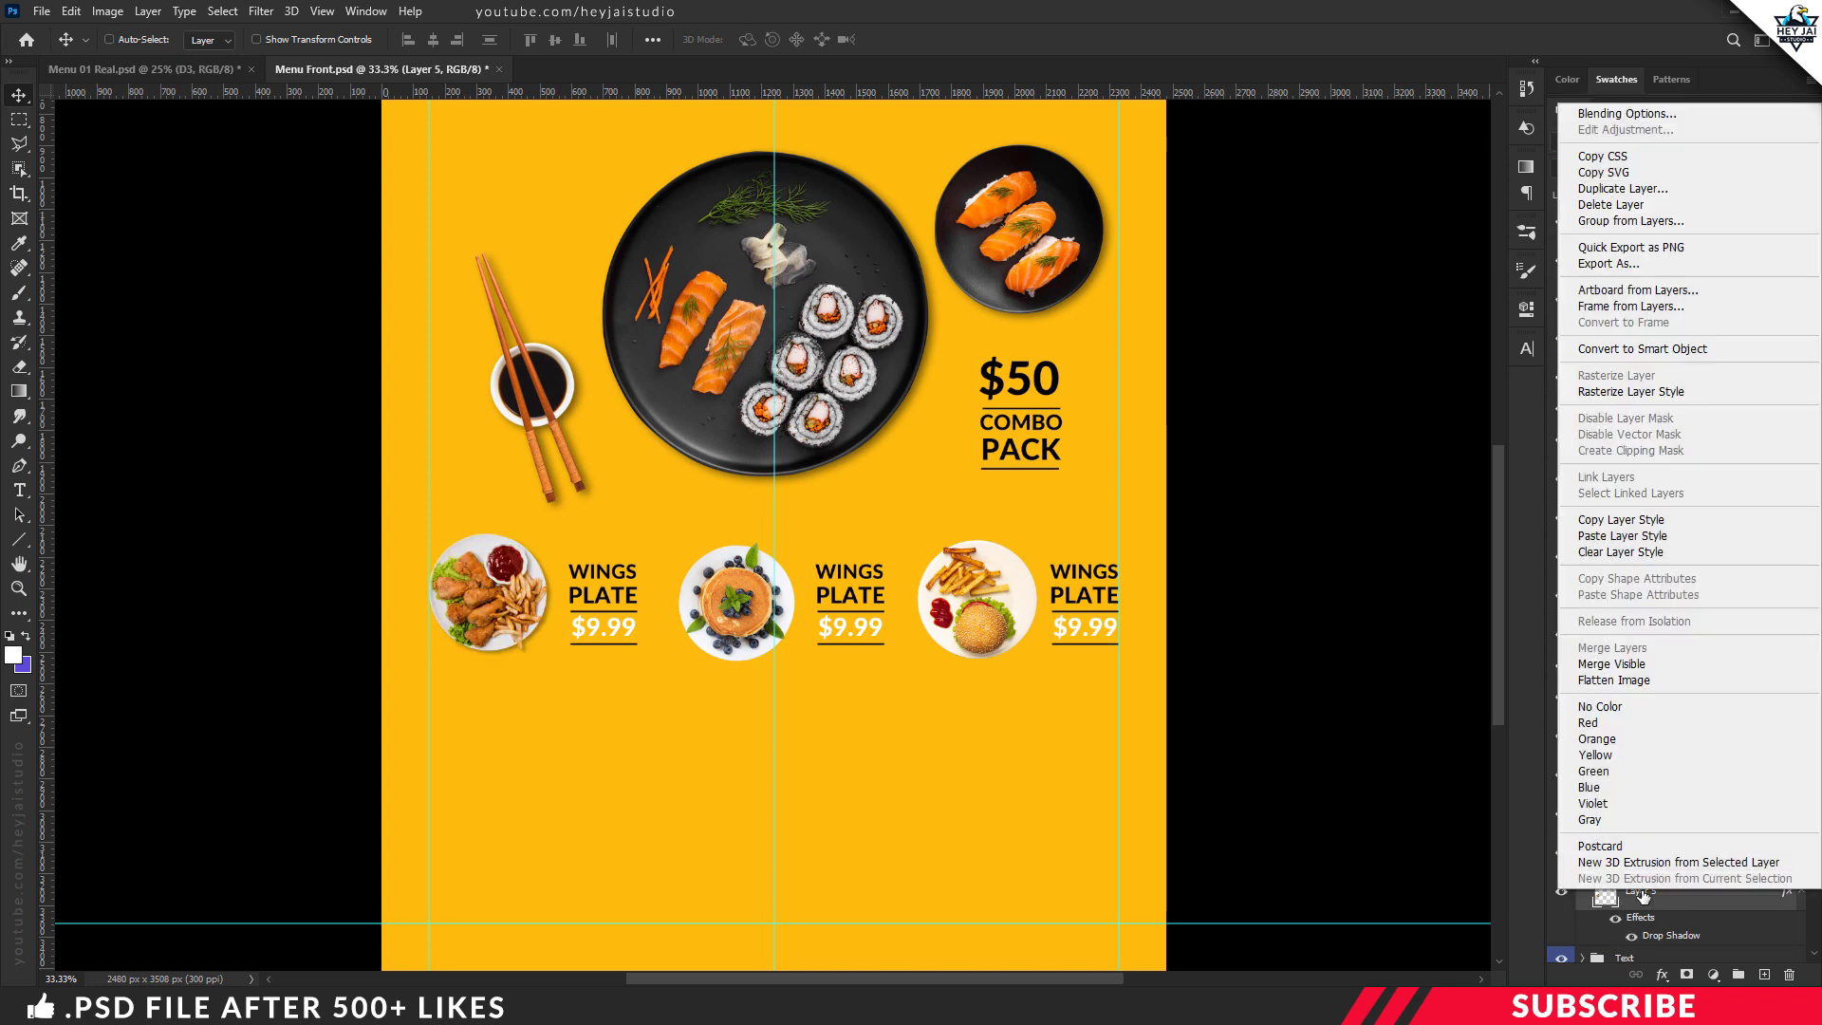
left_click(1631, 521)
Paste the drop shadow style onto Layer 6 and Layer 7.
left_click(1662, 453)
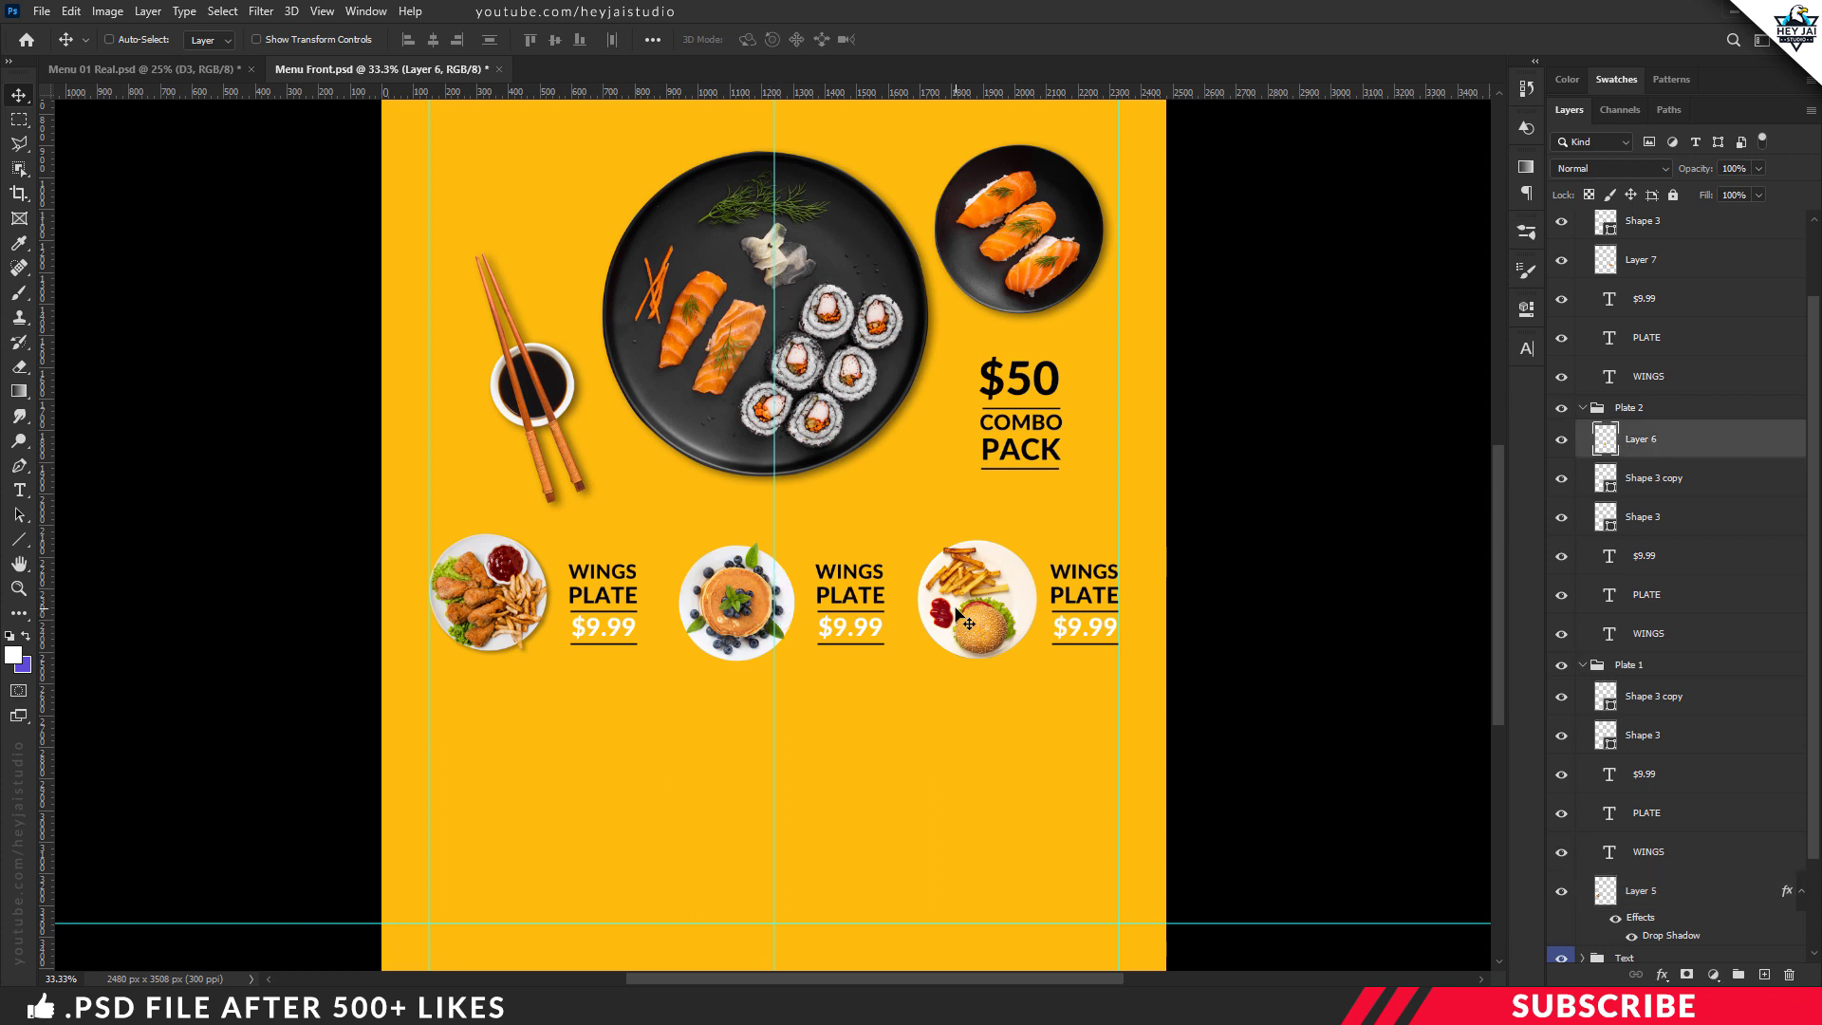
right_click(1640, 444)
left_click(1490, 638)
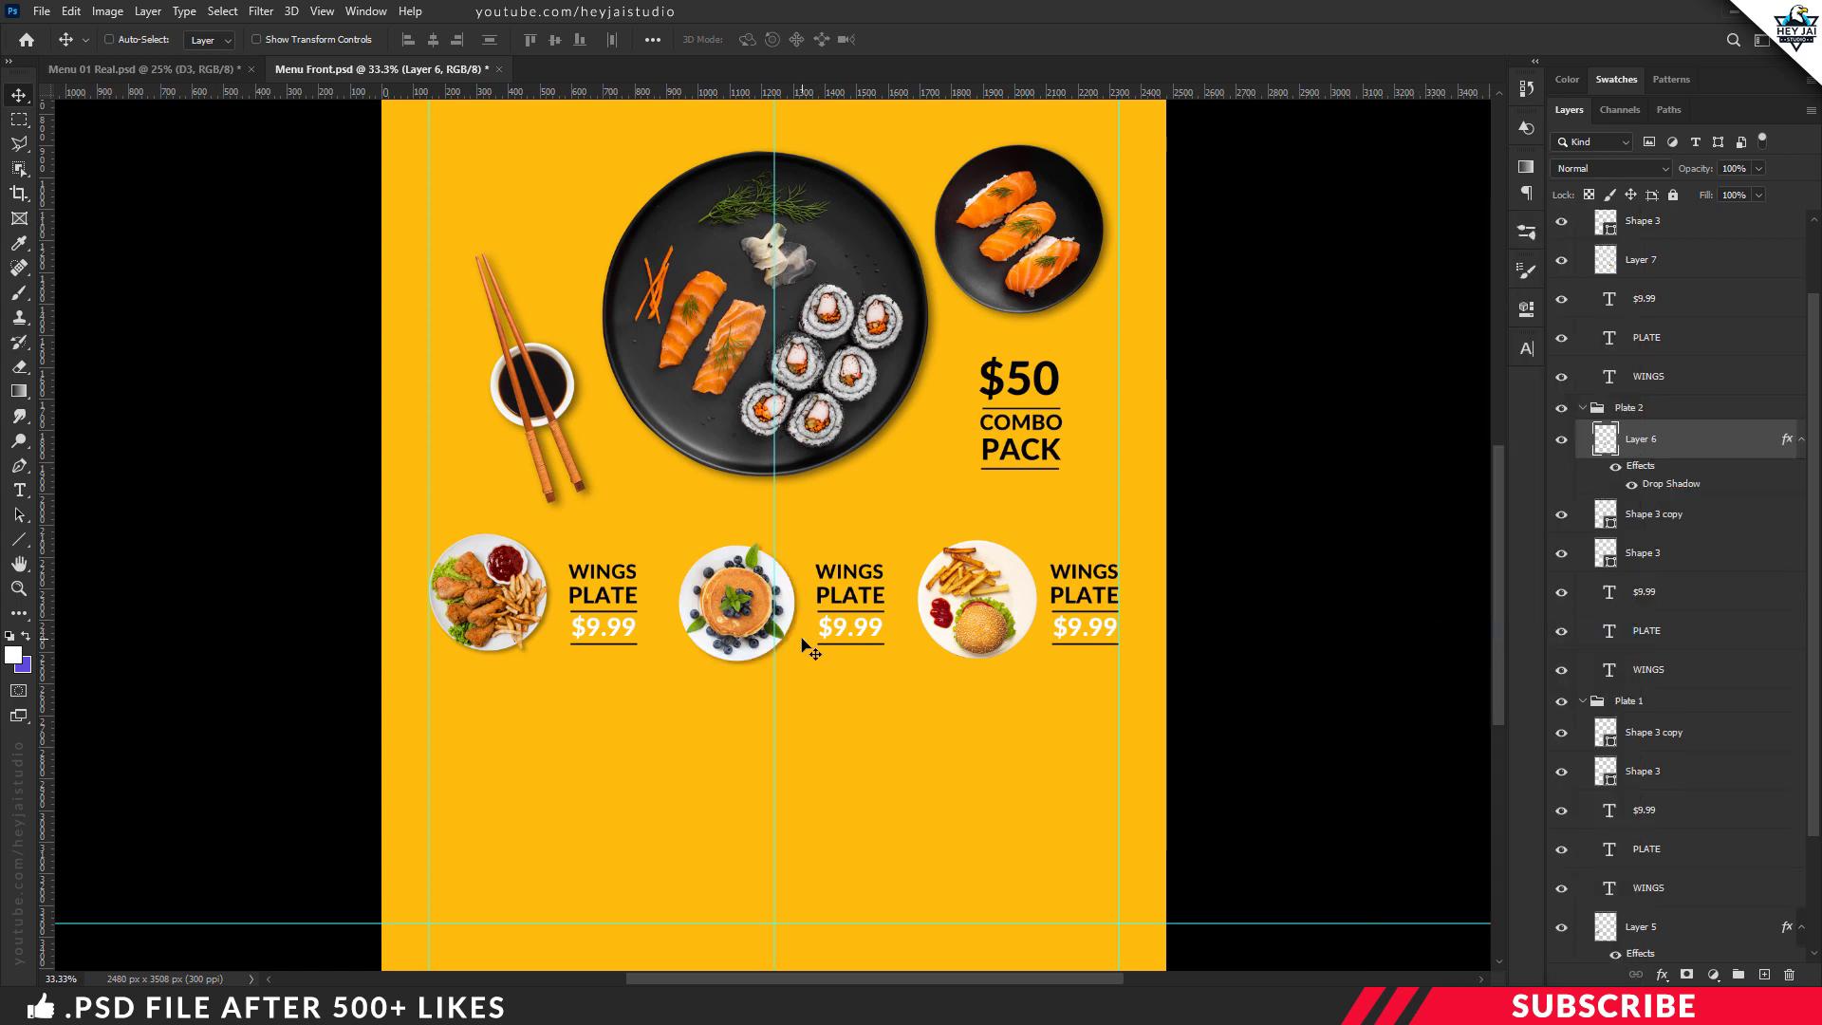
left_click(1602, 268)
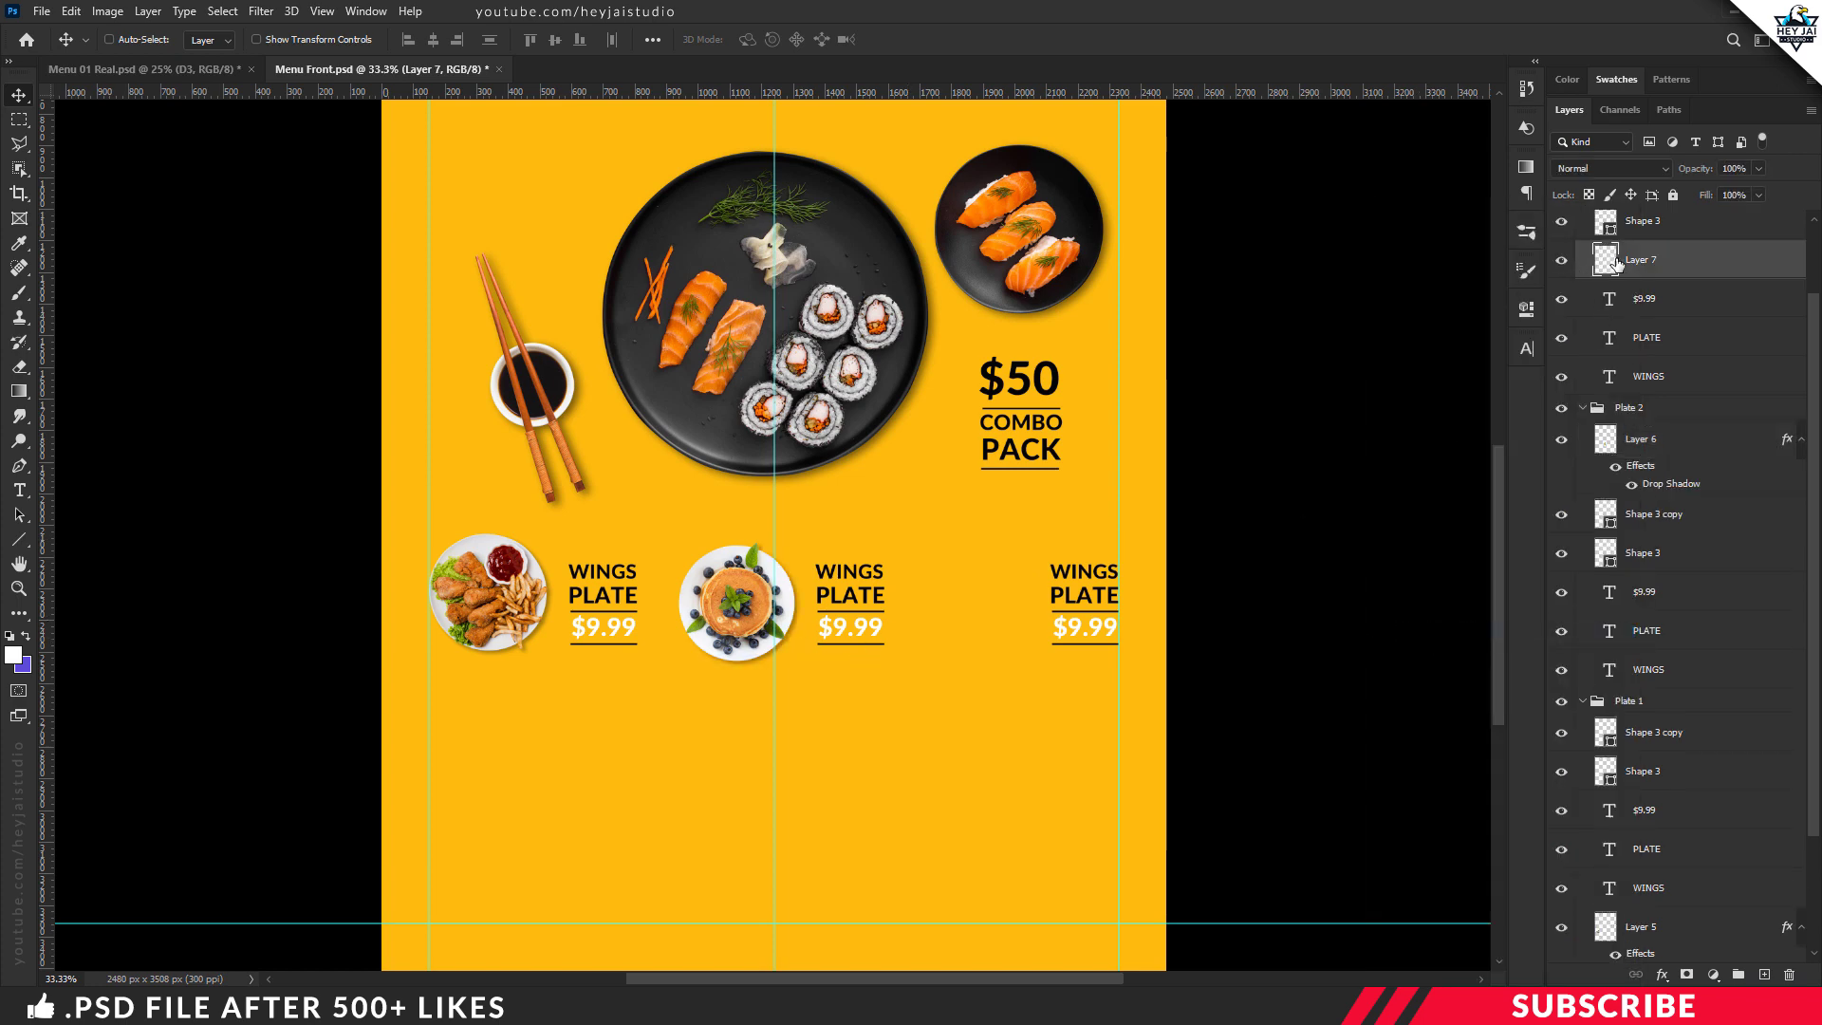
left_click(1561, 260)
right_click(1642, 260)
left_click(1462, 633)
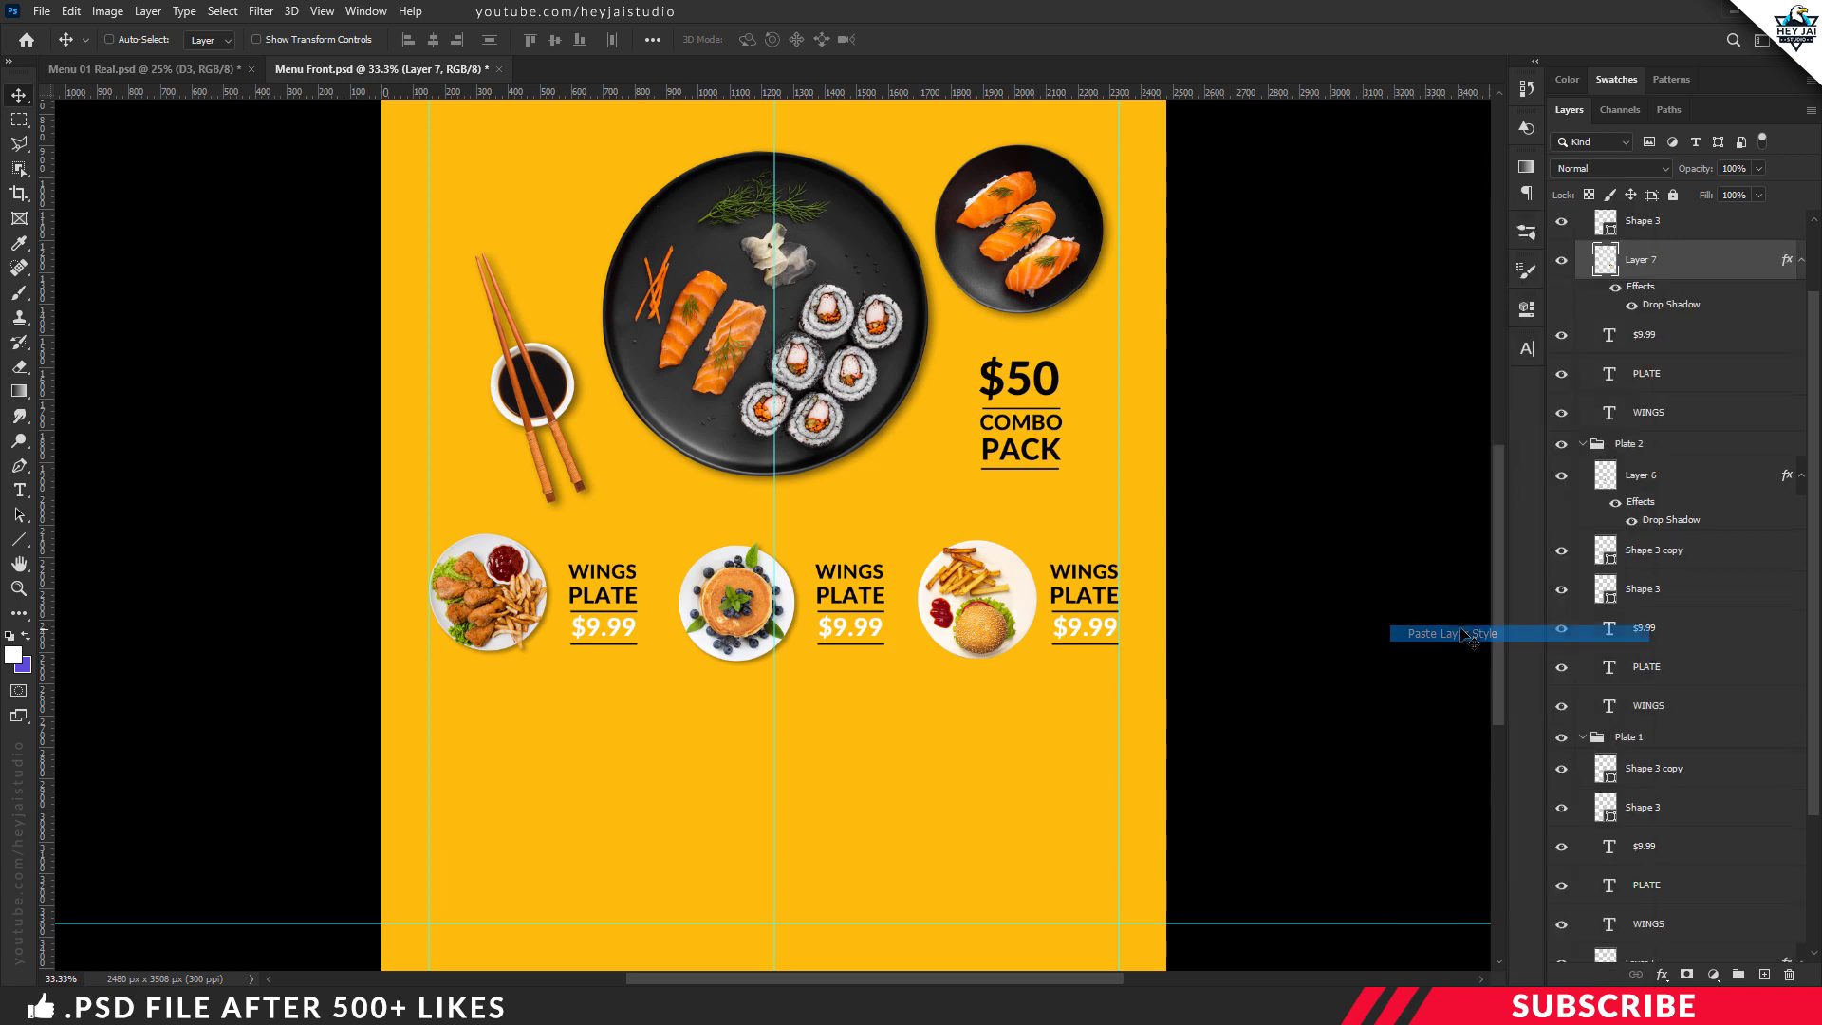
scroll(949, 607, "up", 1)
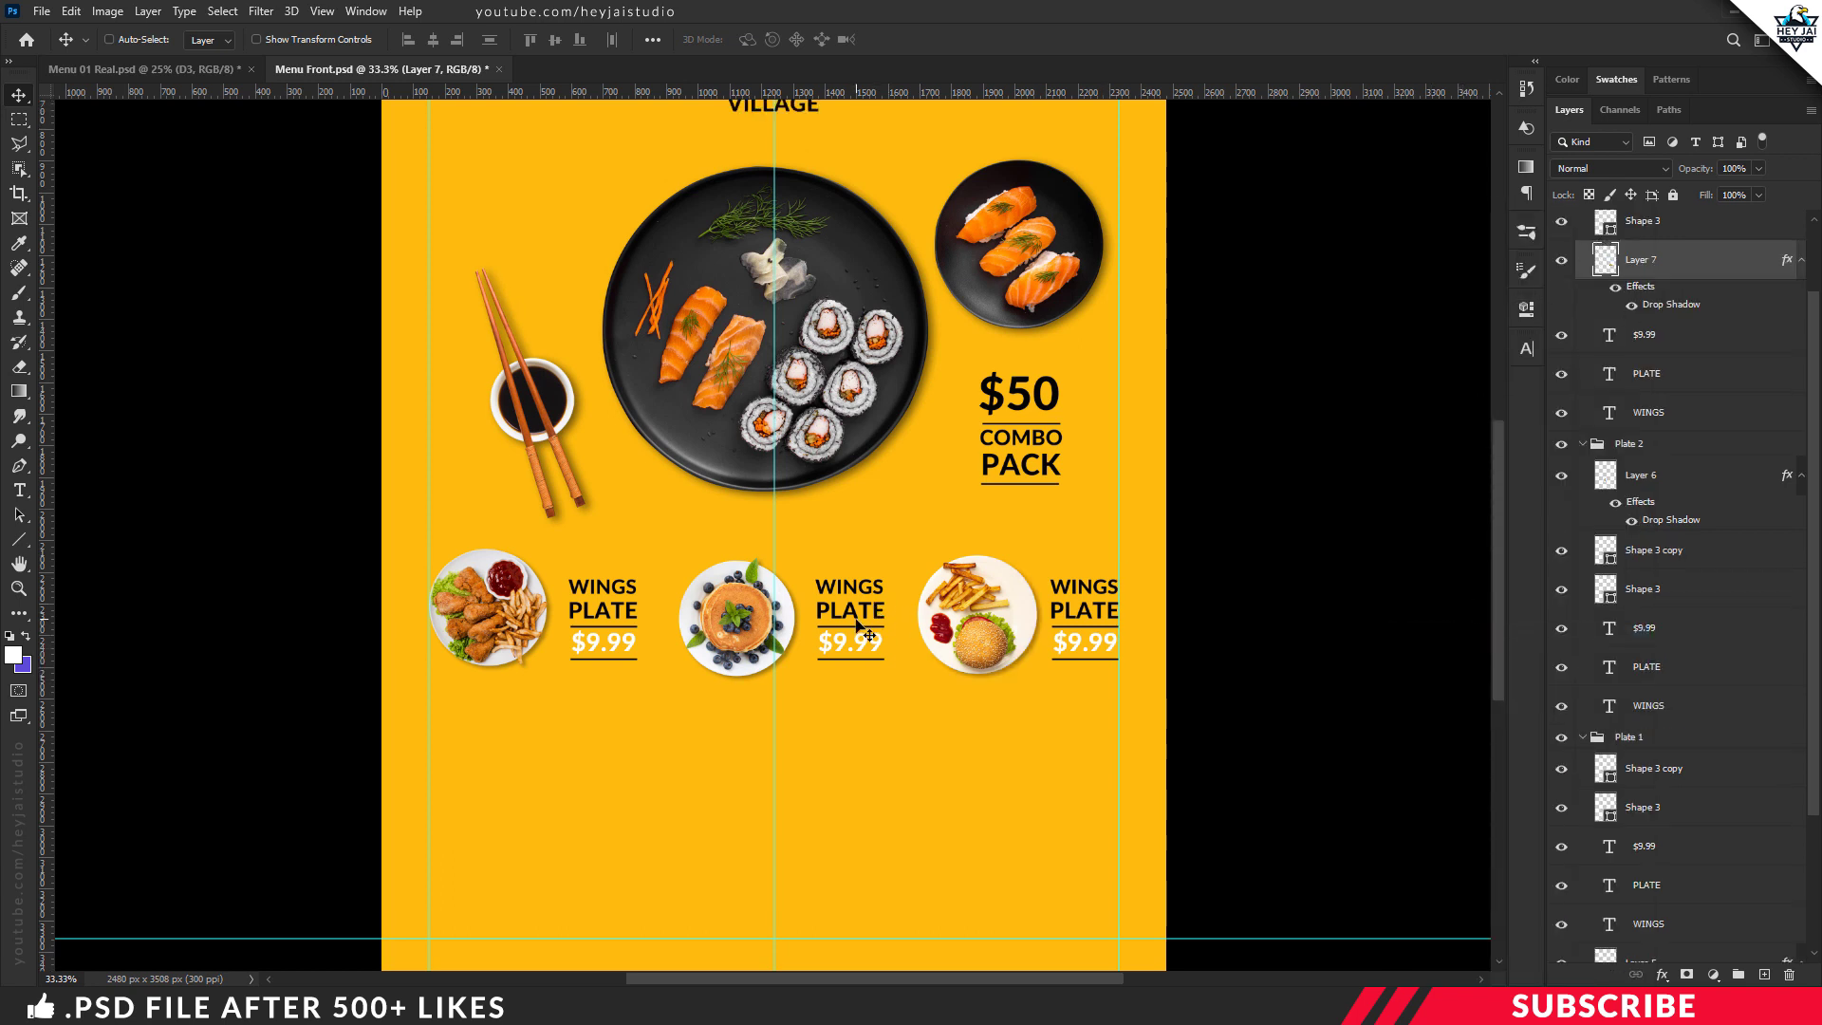
Retitle the middle WINGS as FISHES and the right one as PRAWN.
key("t")
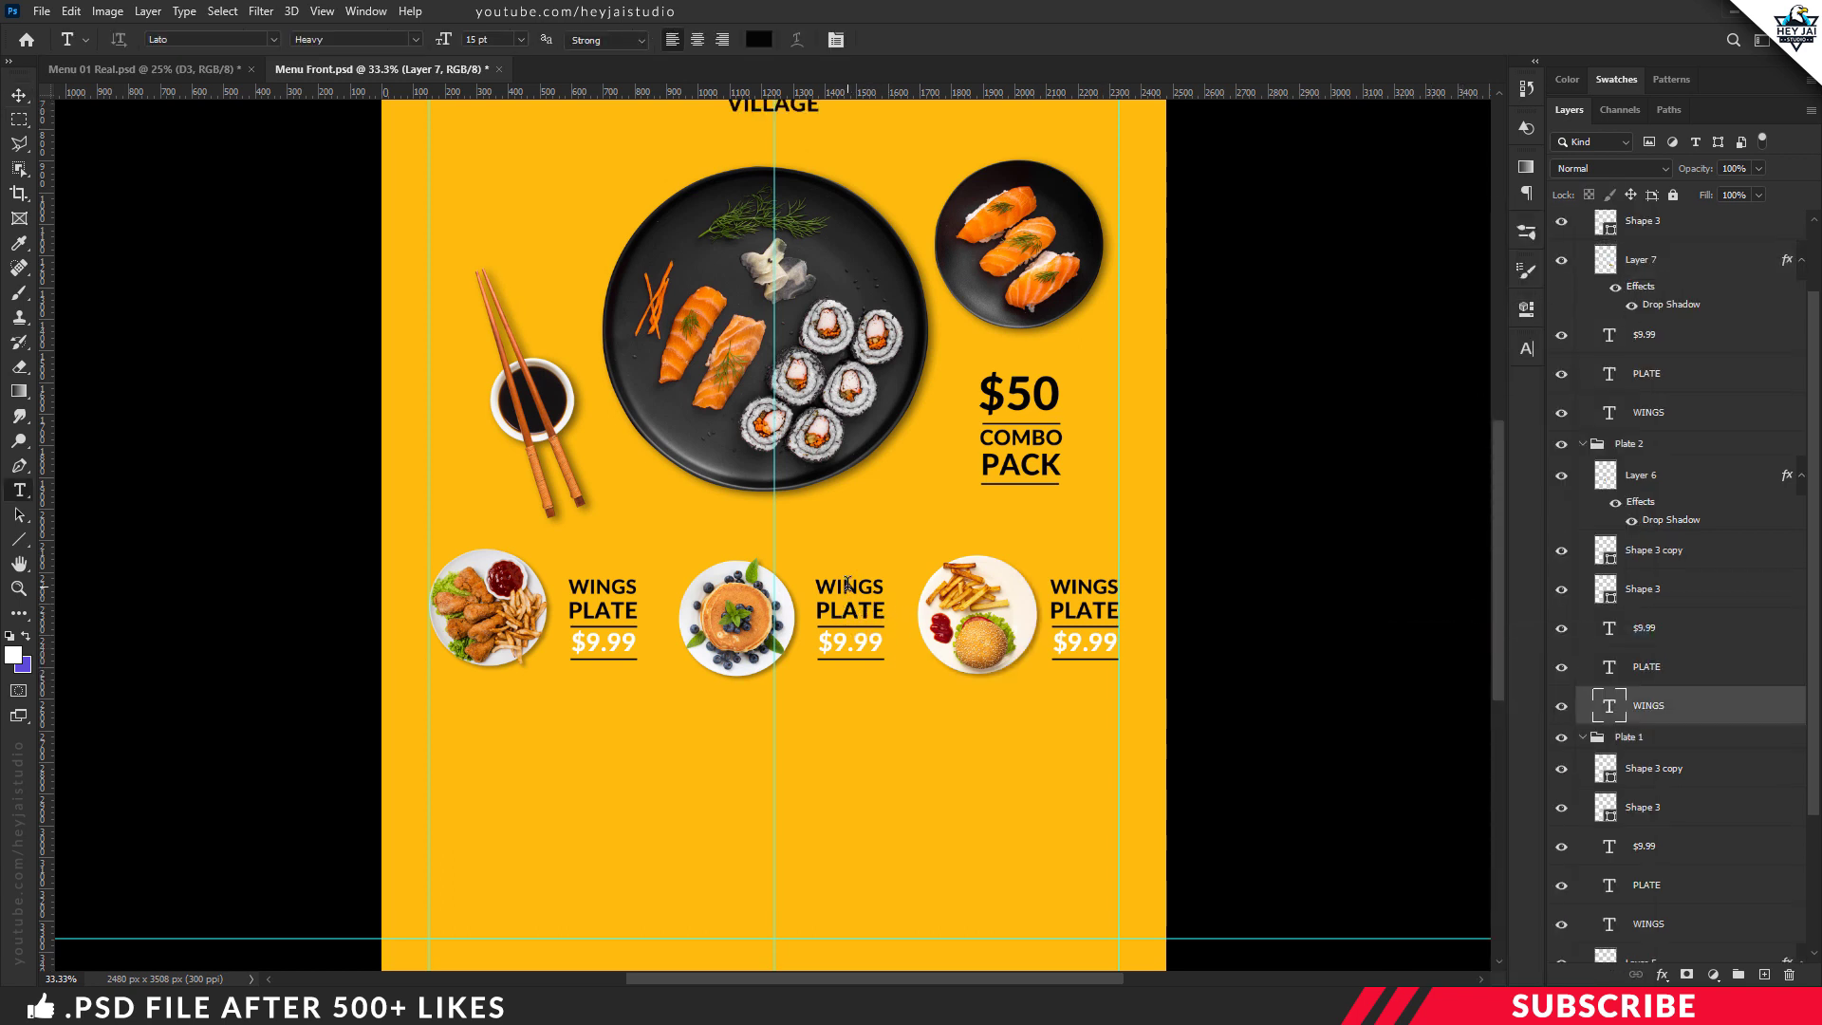
double_click(850, 585)
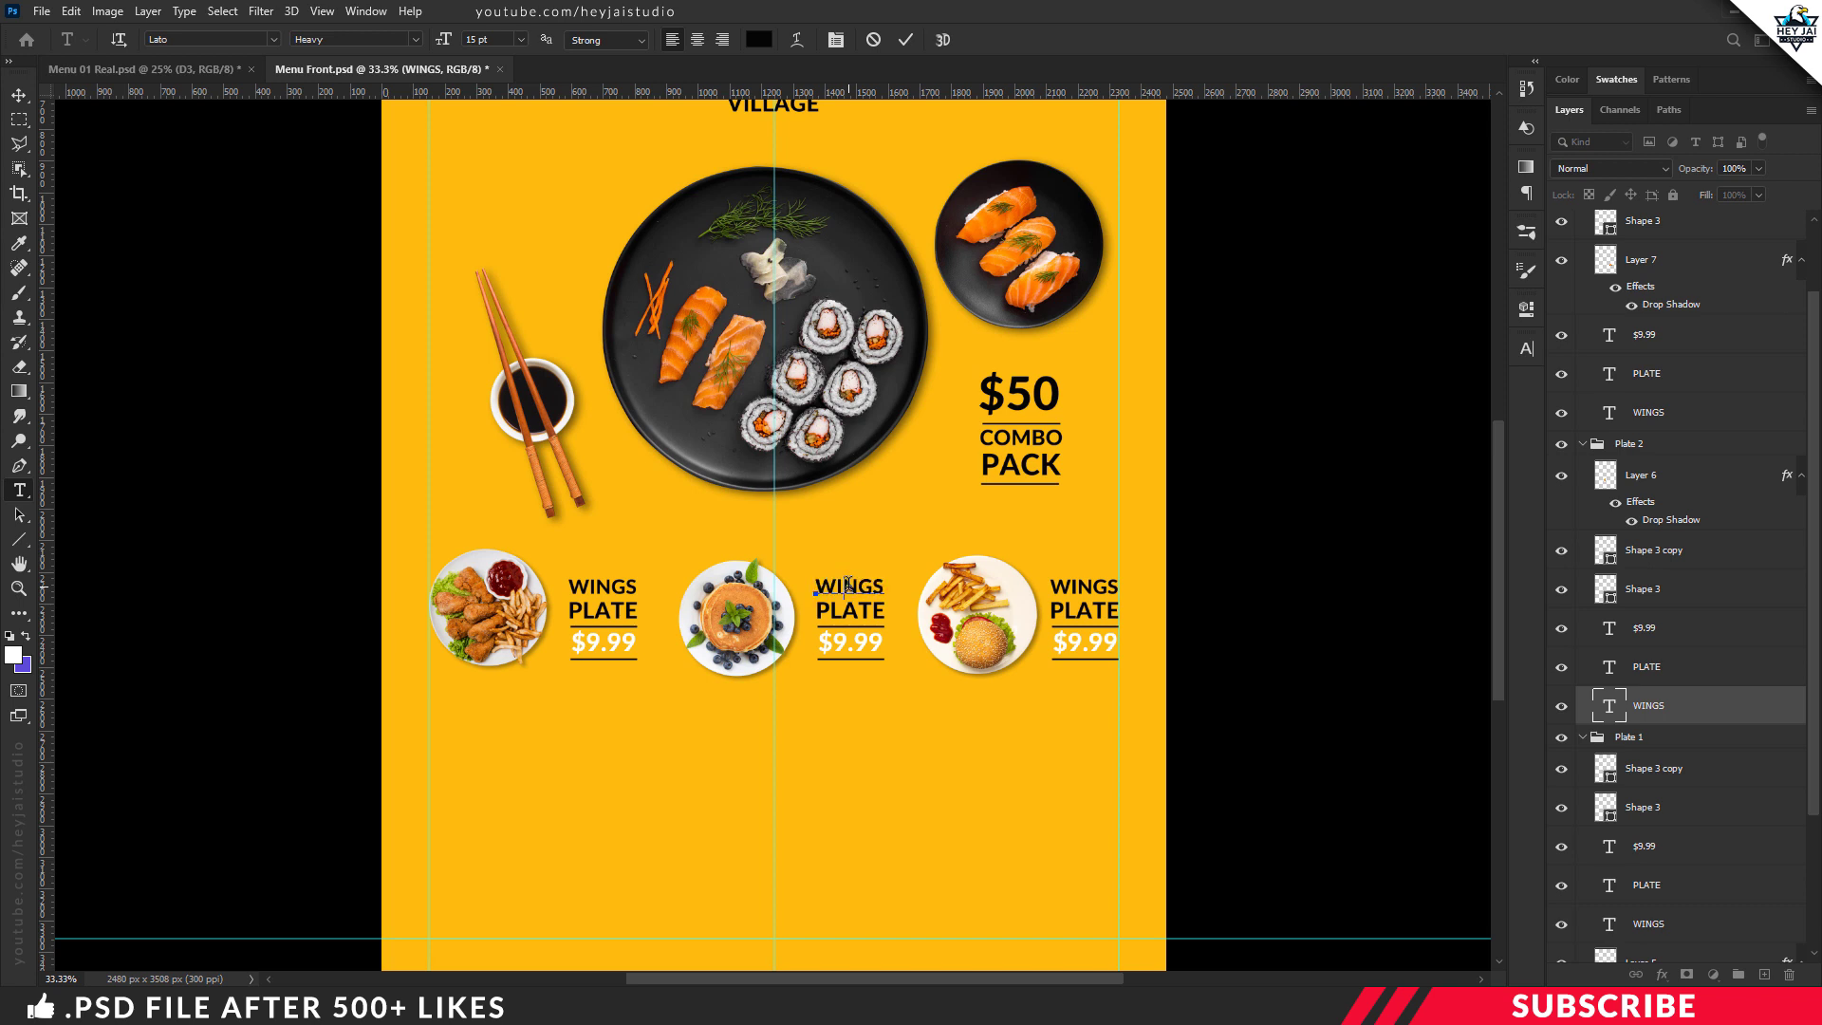
type("FISH")
type("ES")
double_click(1085, 586)
type("PRAWN")
double_click(1087, 586)
left_click(469, 41)
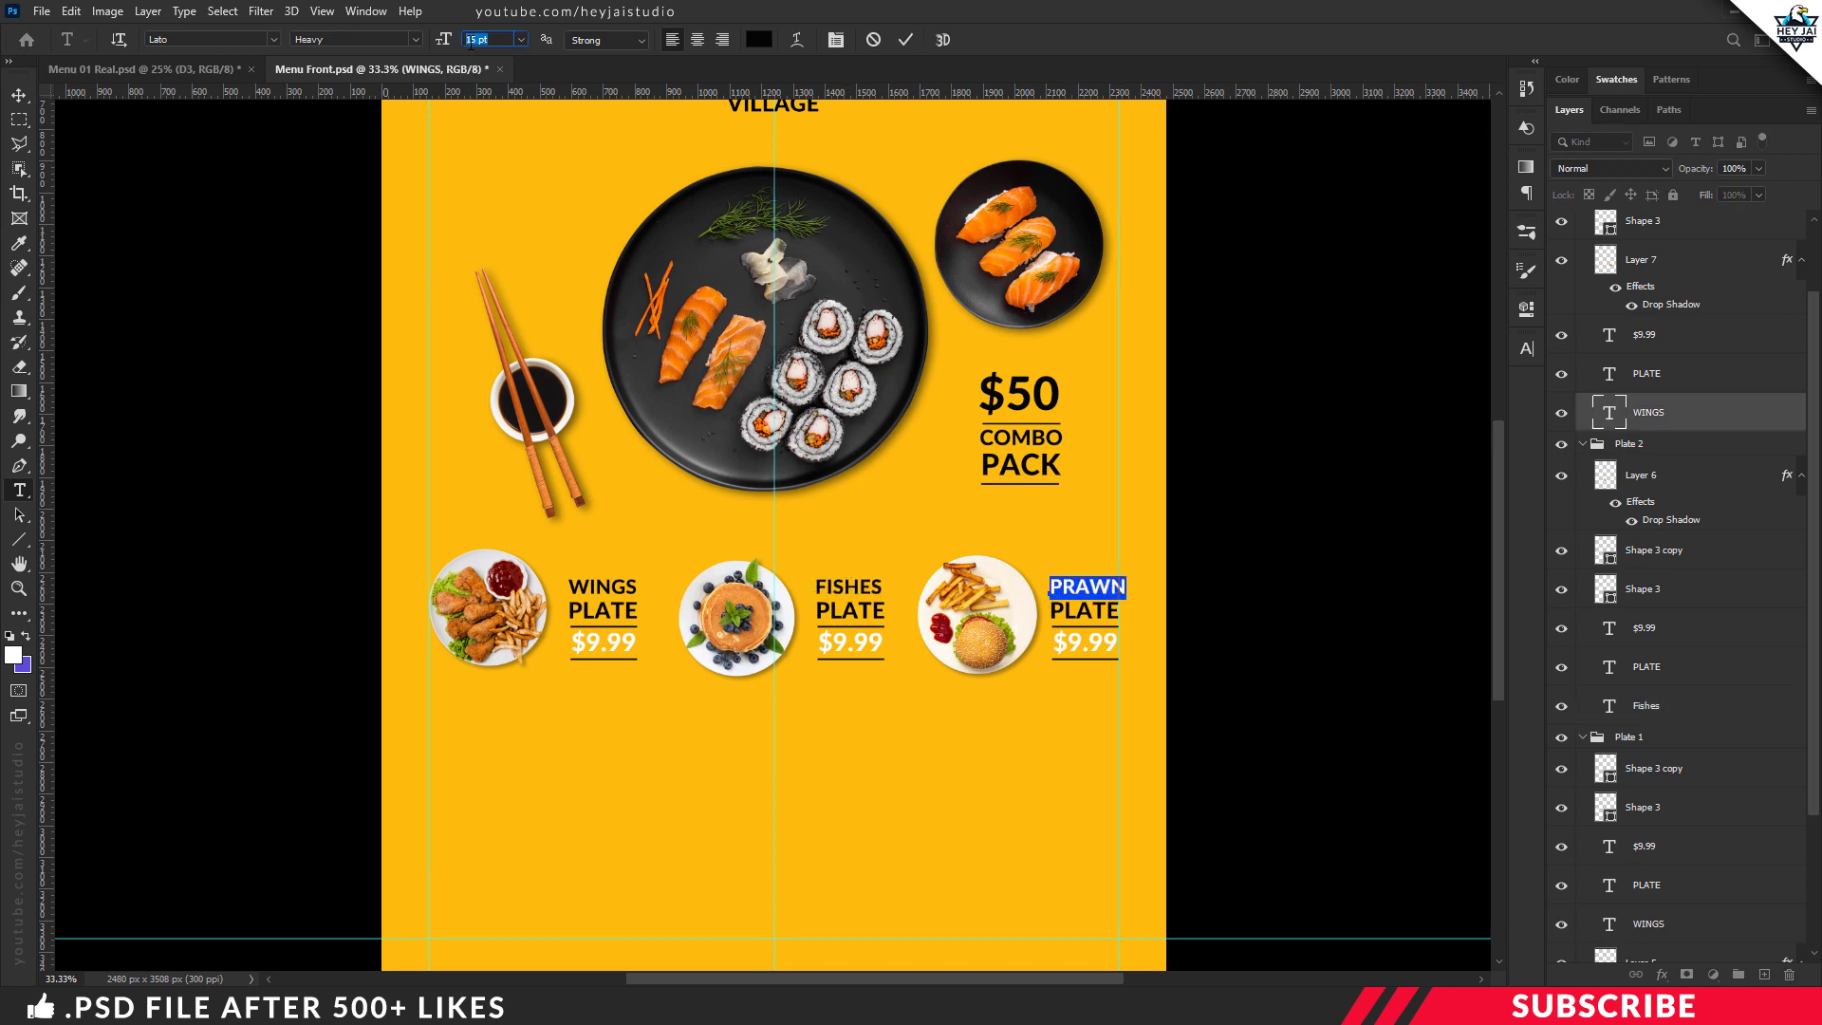
type("14.5")
key("ctrl+Return")
key("v")
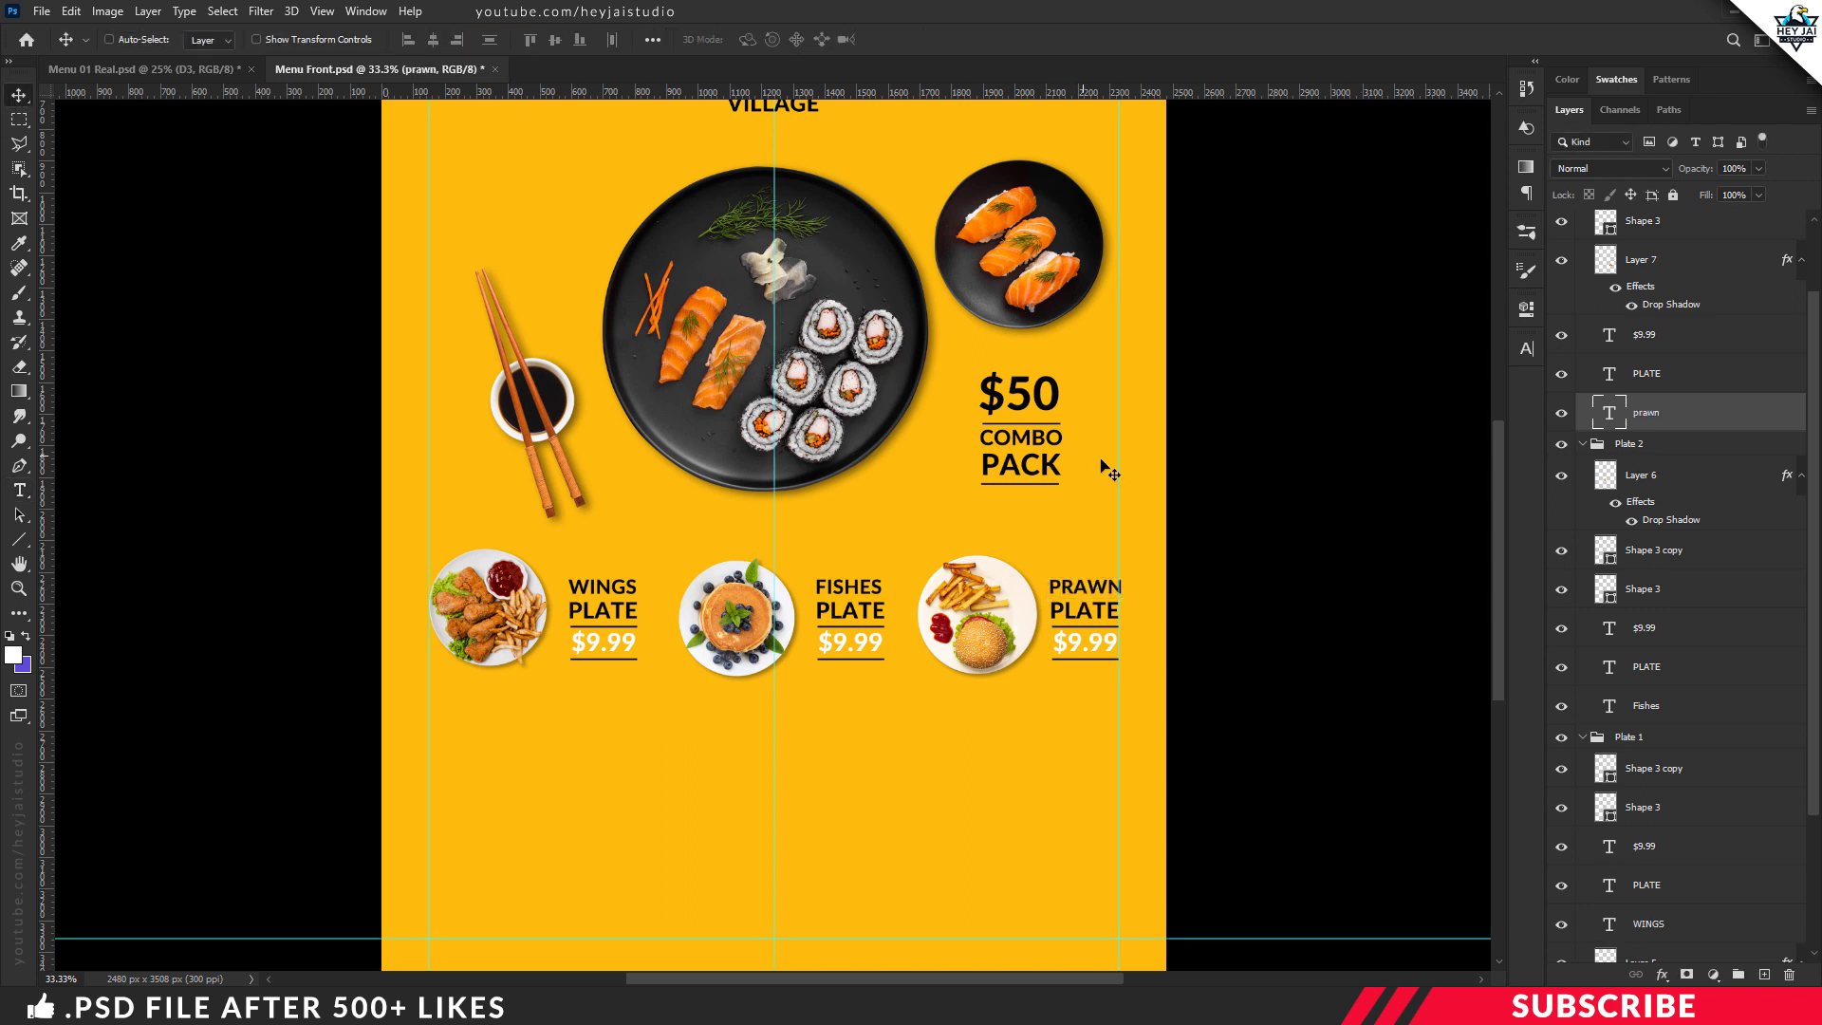
Shift Plate 3 slightly left and raise Plates 1–3 together.
left_click(1581, 443, "alt")
left_click(1629, 245)
key("shift+Left")
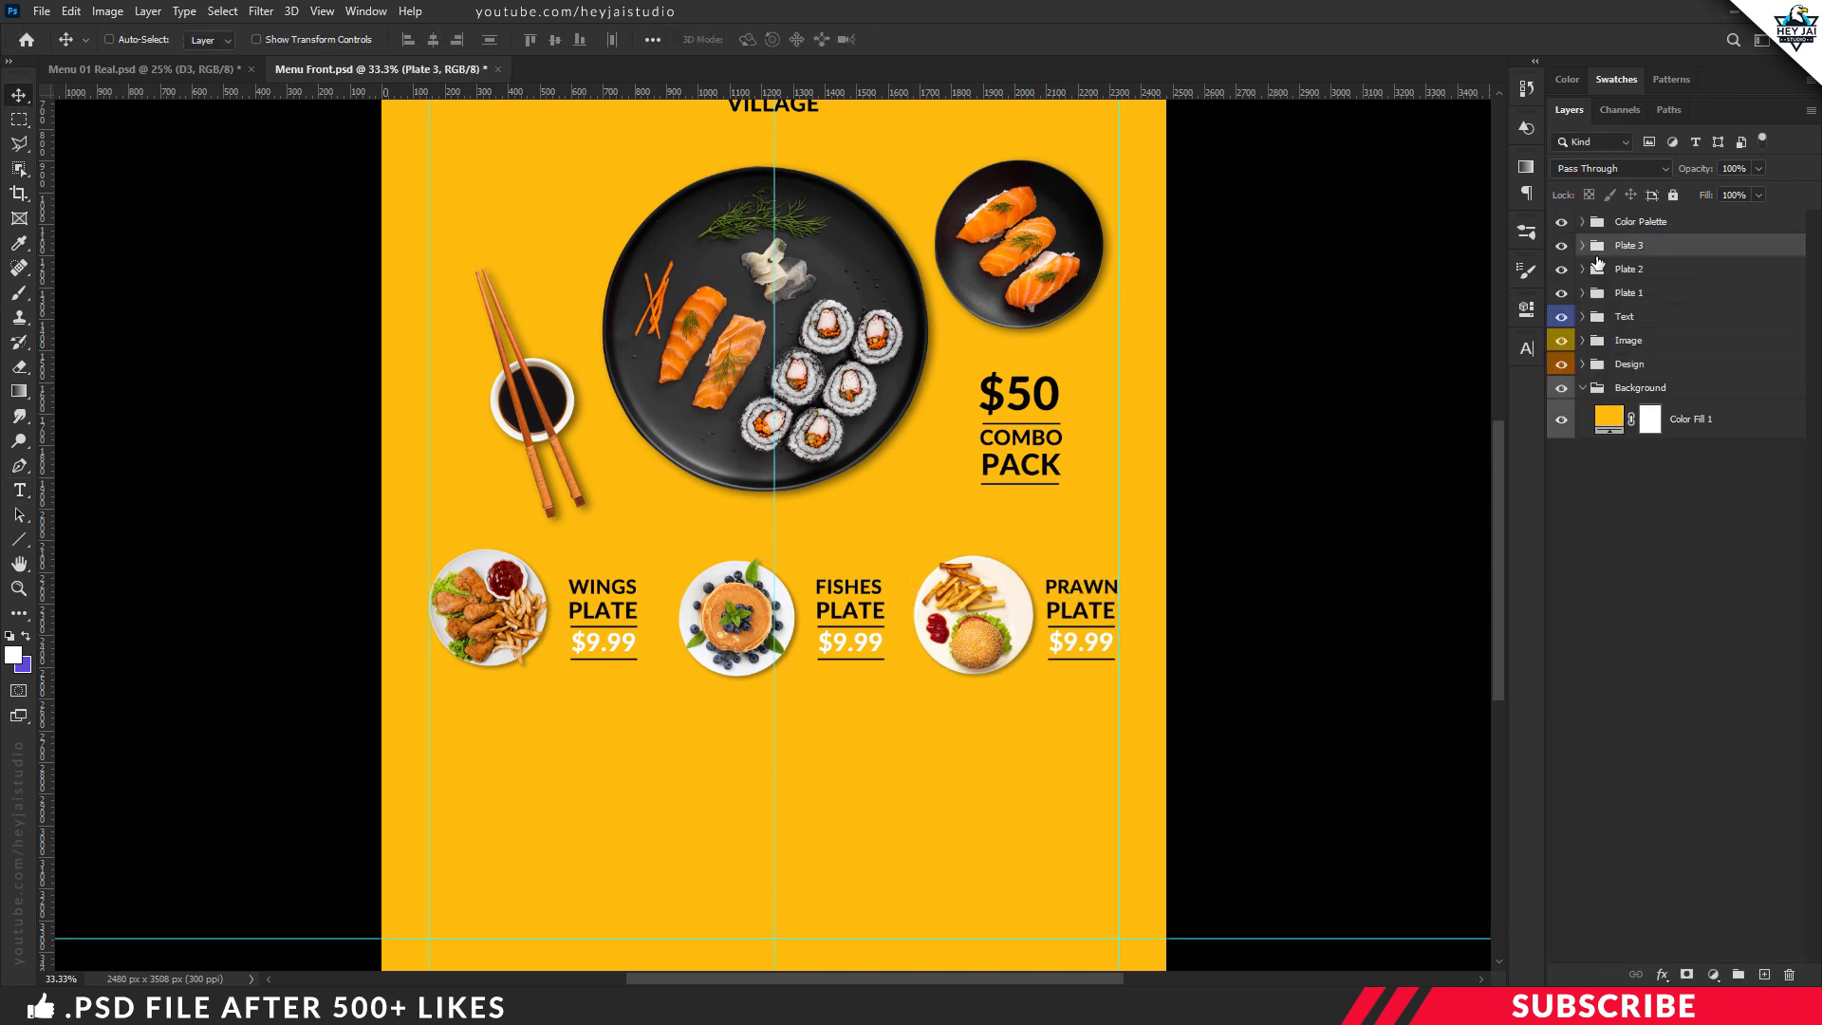
left_click(1608, 295, "shift")
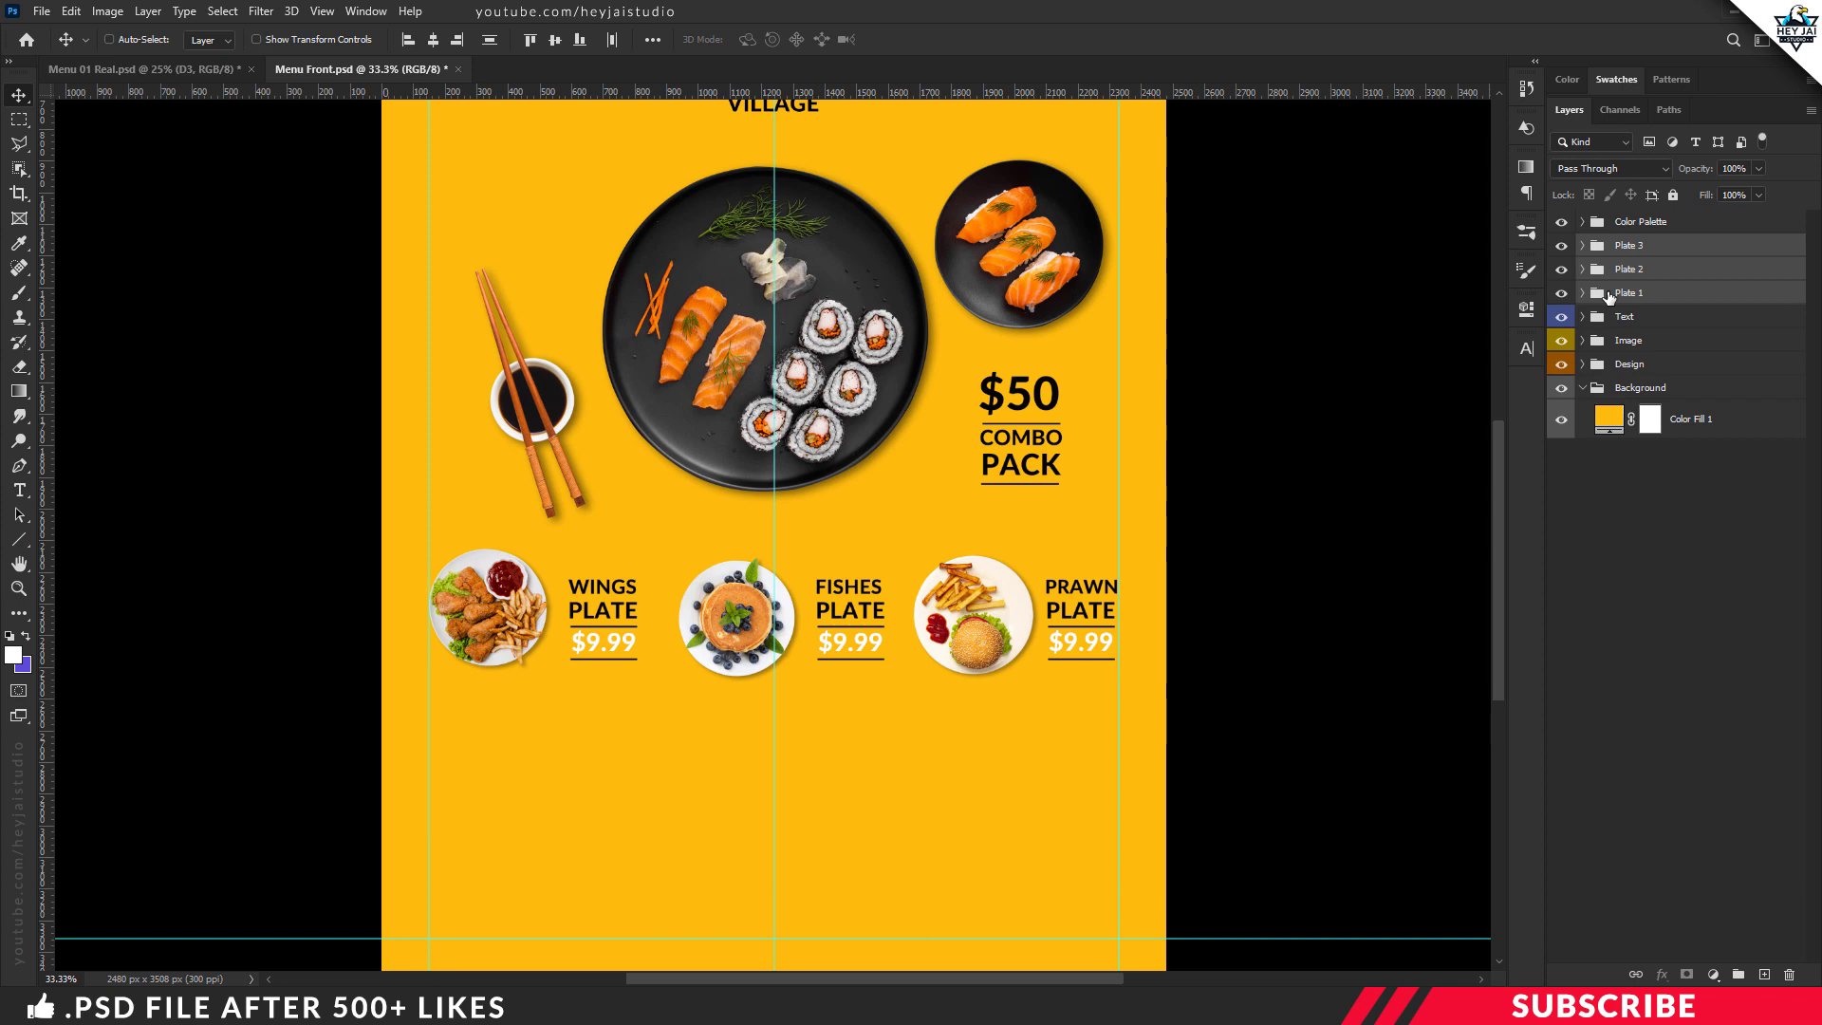
key("shift+Up")
key("shift+Up")
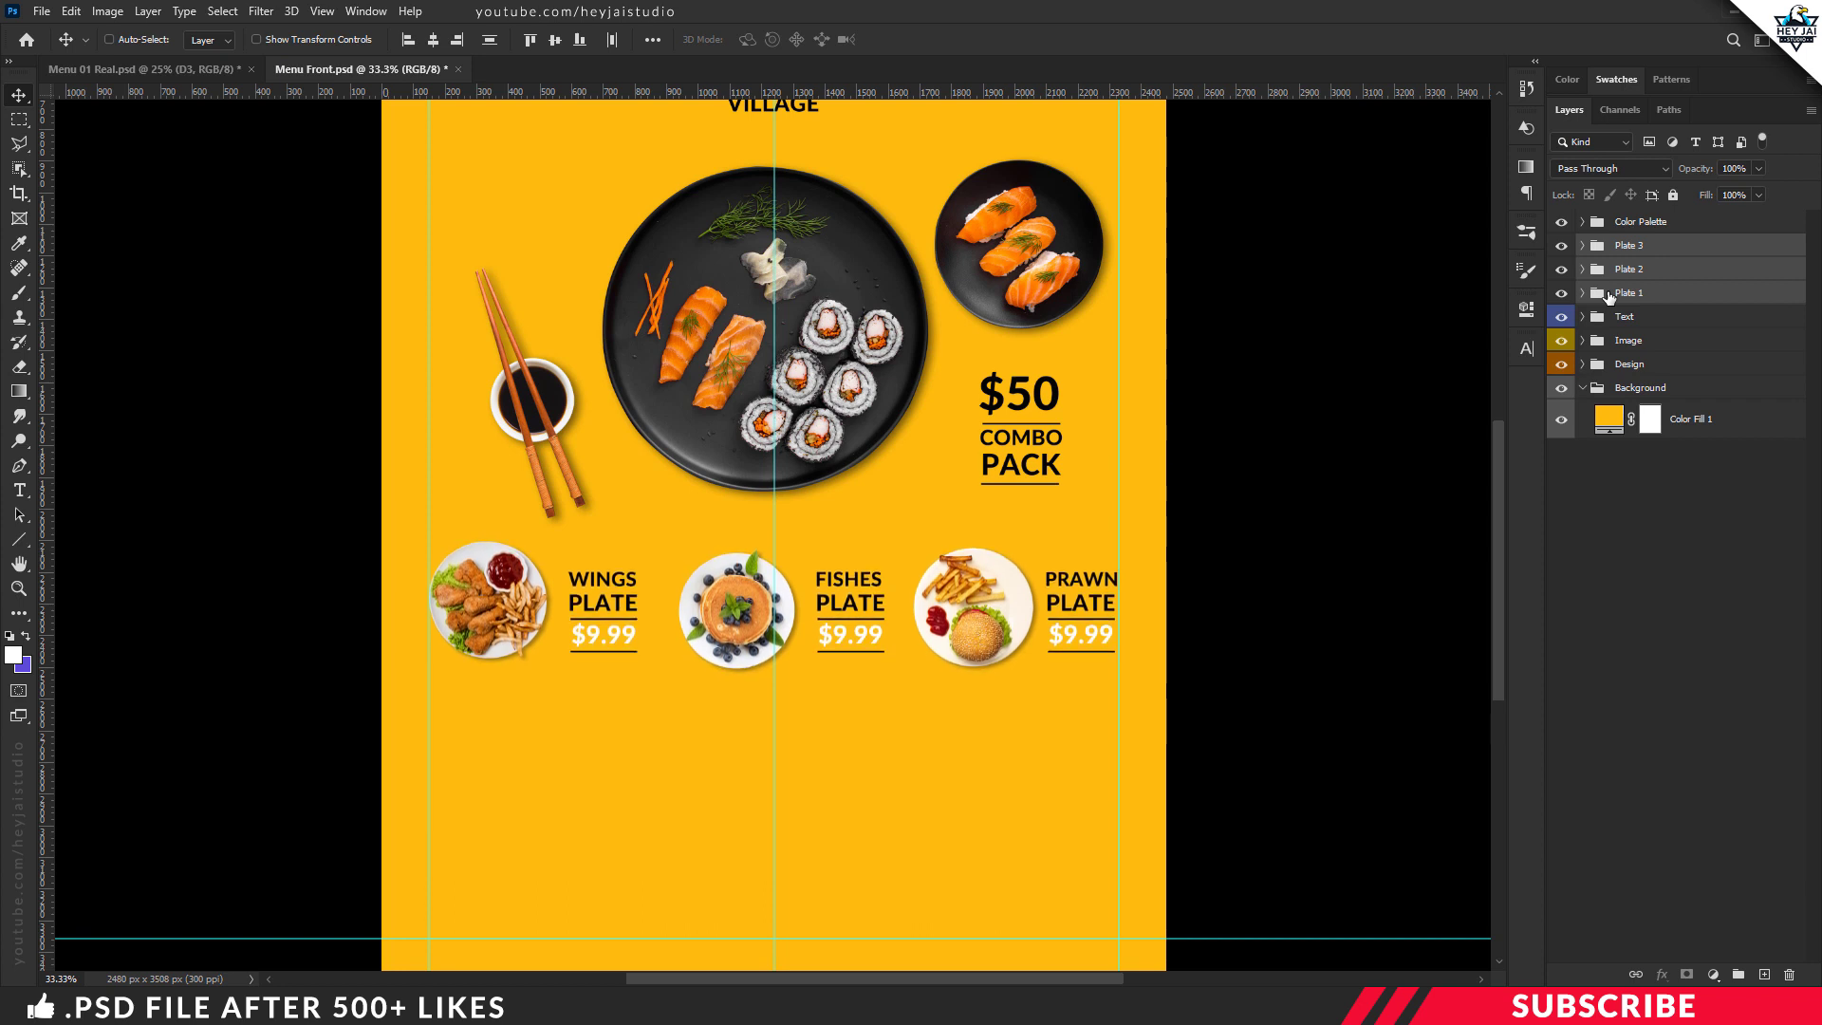
key("shift+Up")
key("shift+Up")
key("shift+Up")
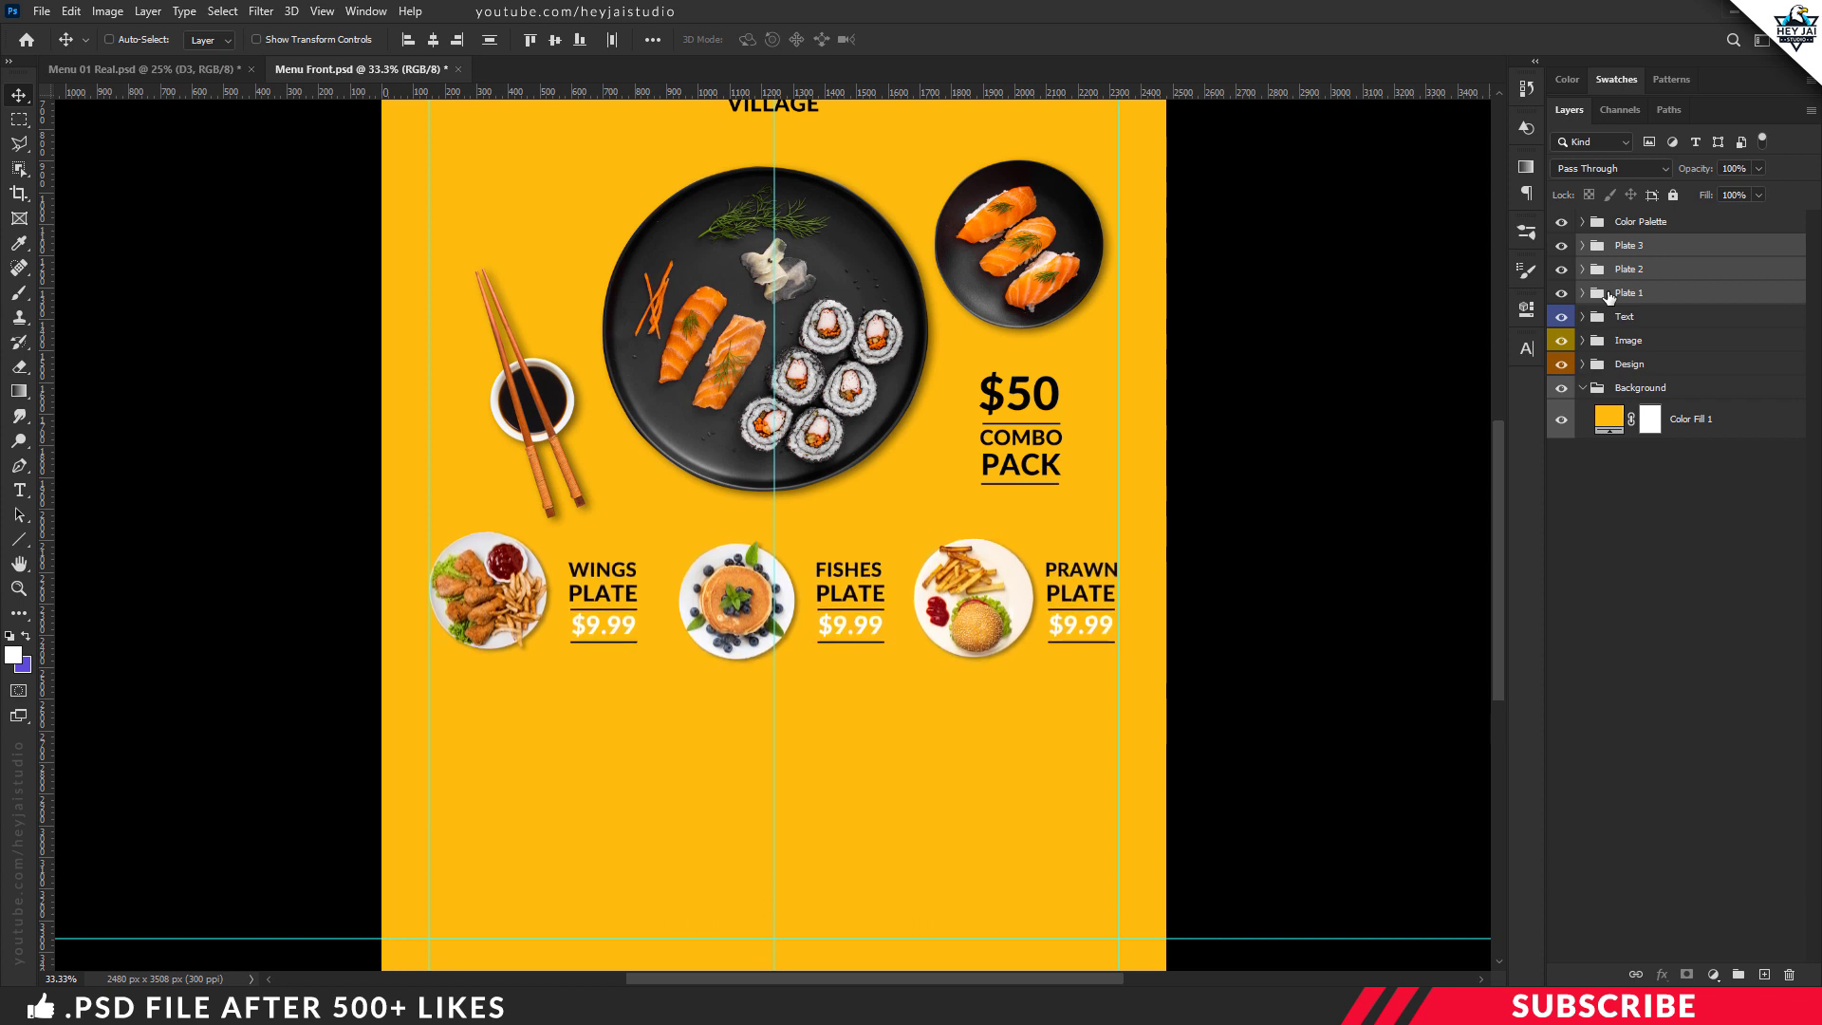
left_click(1670, 245)
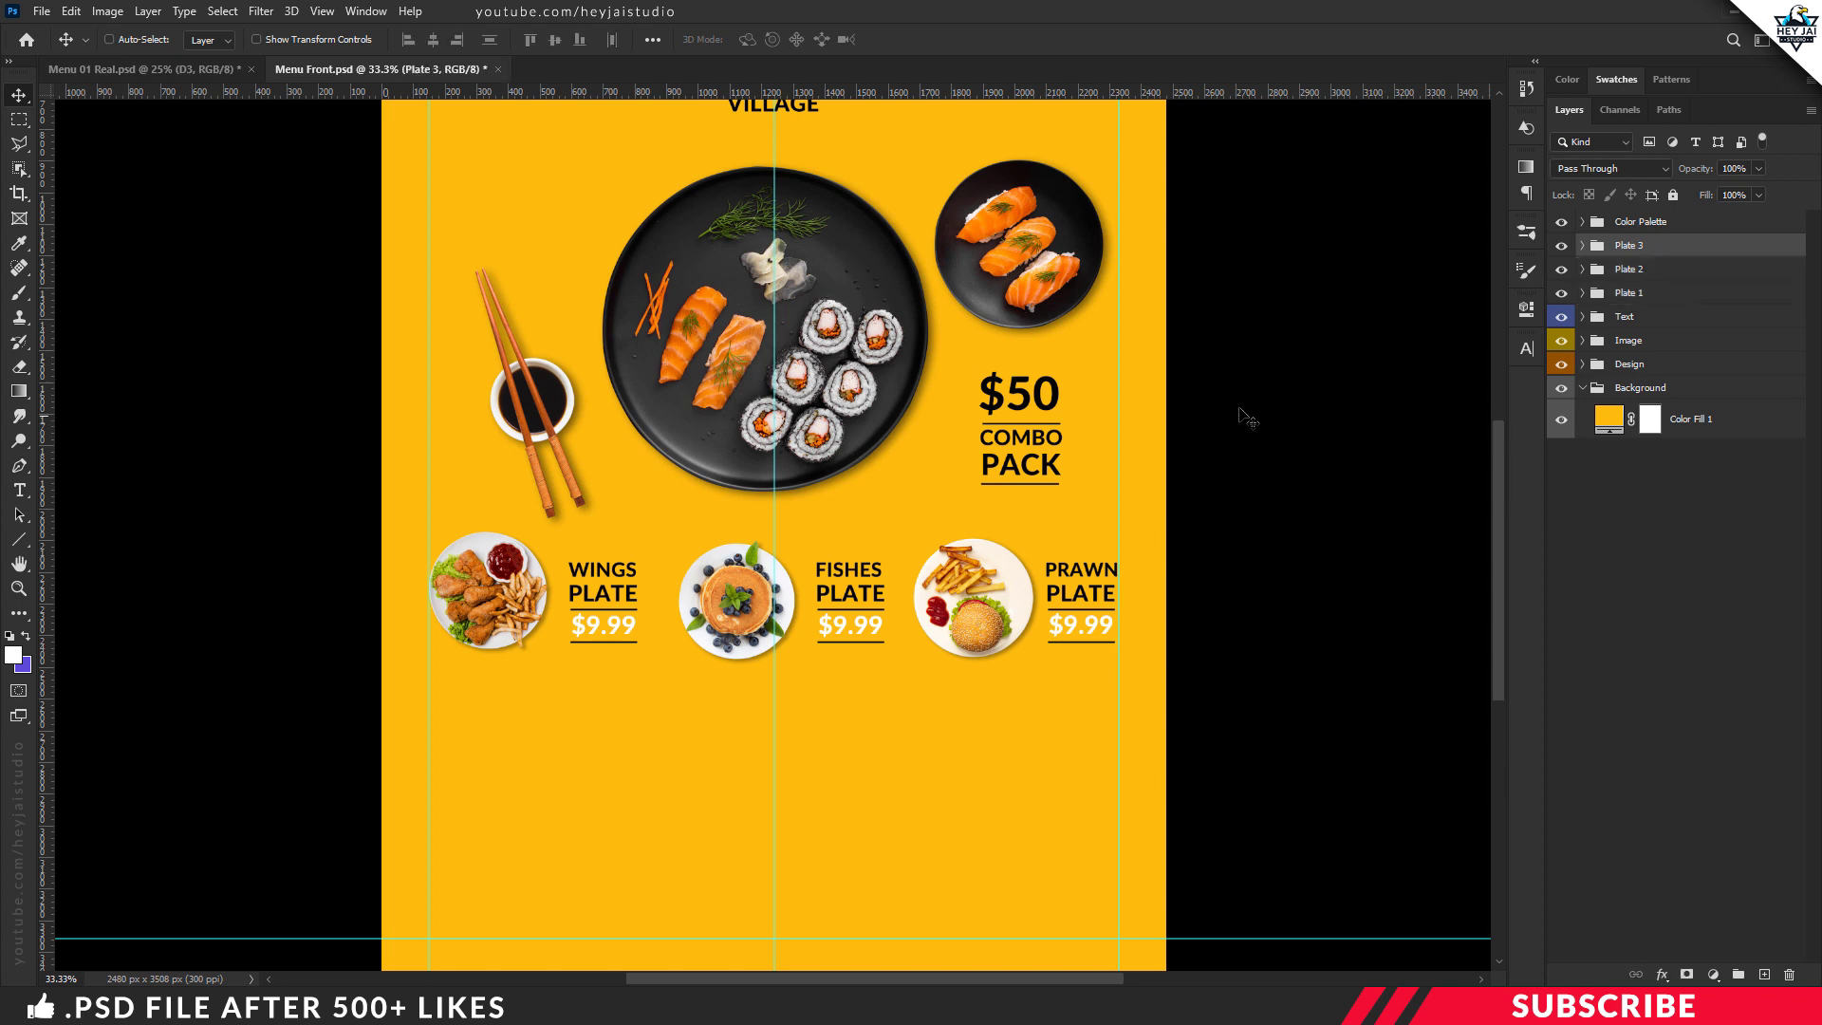
scroll(1224, 425, "down", 1)
scroll(1225, 424, "down", 2)
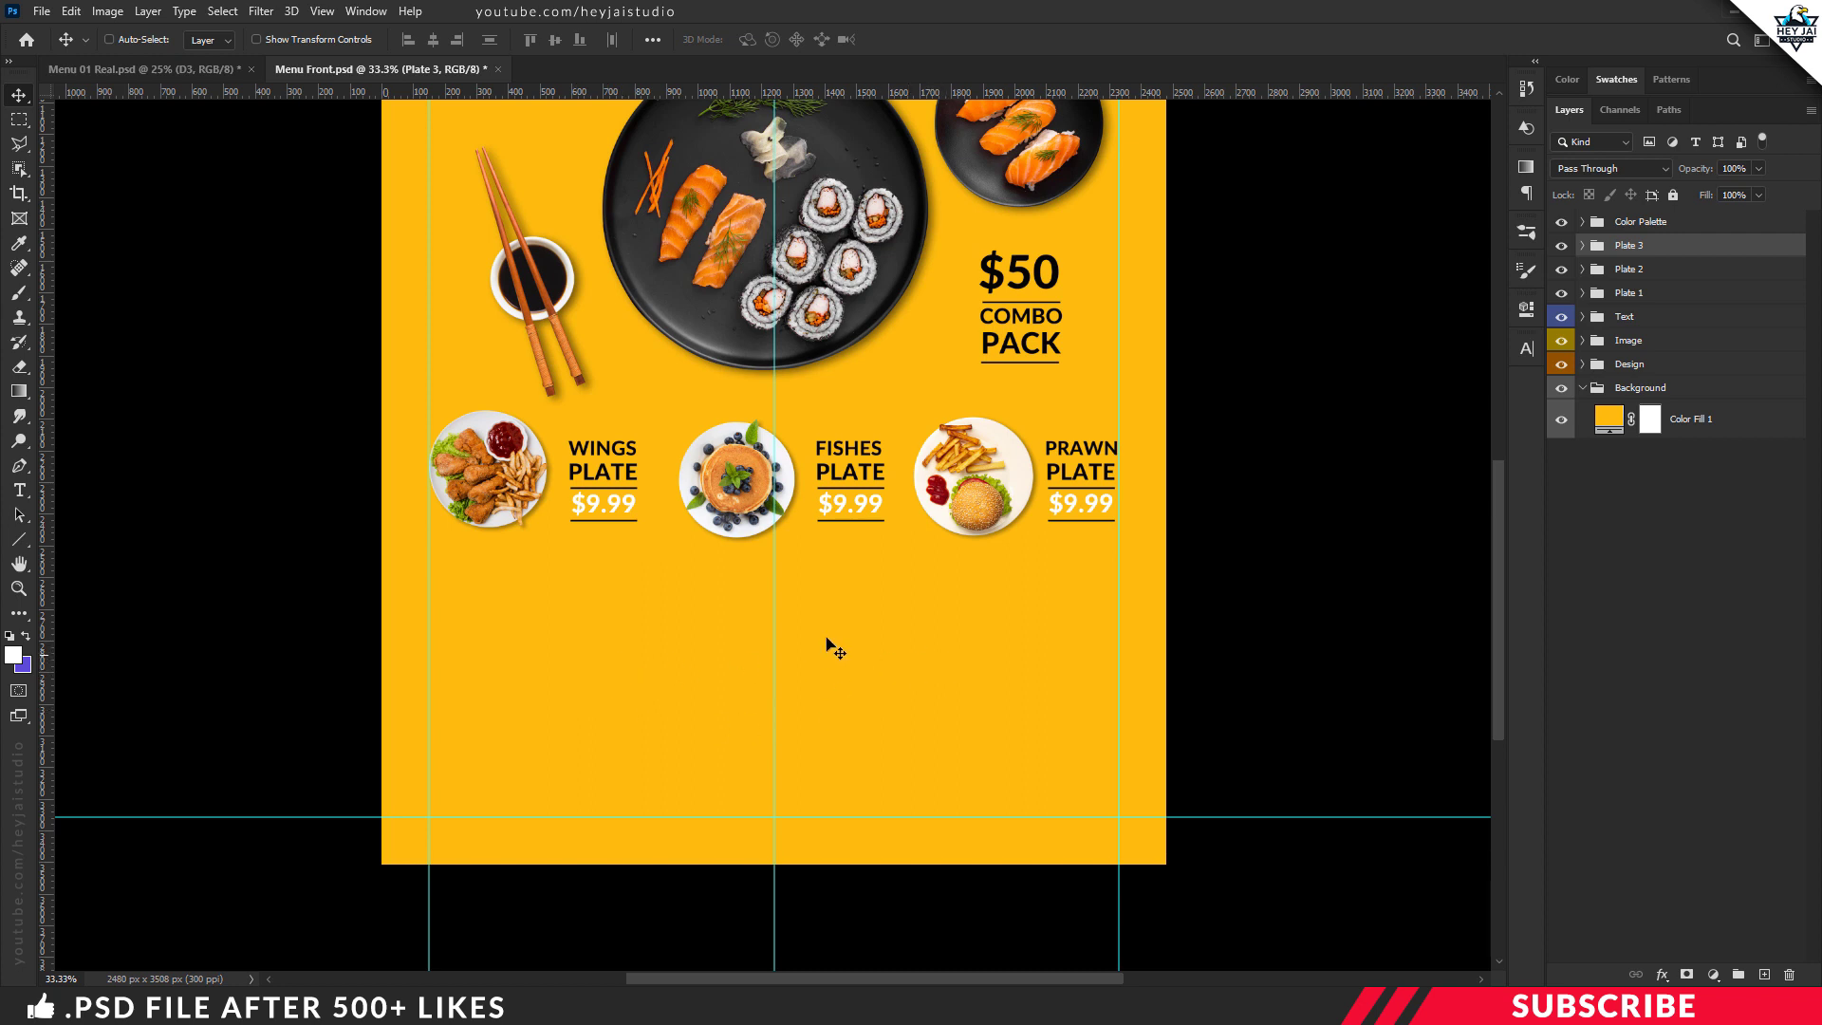
Open Chef.png and copy the chef photo into the Image group of Menu Front.psd.
left_click(1638, 344)
left_click(1582, 341)
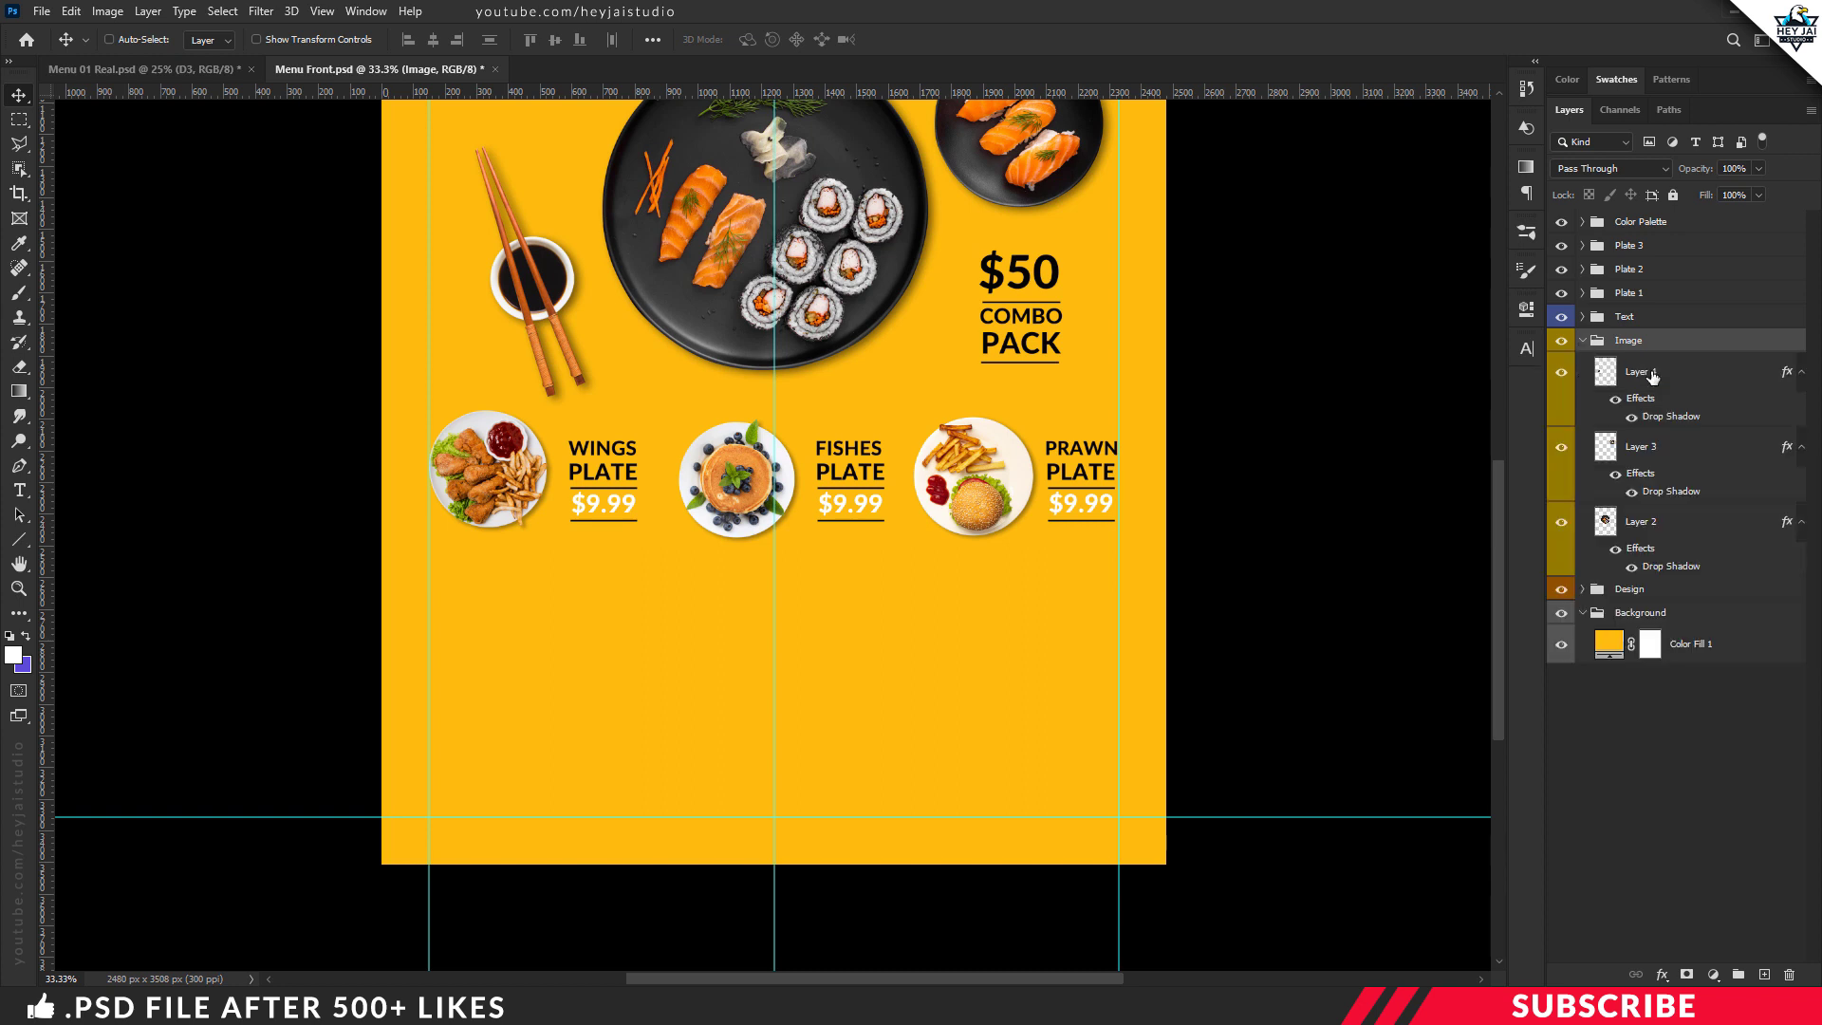
key("alt+bracketleft")
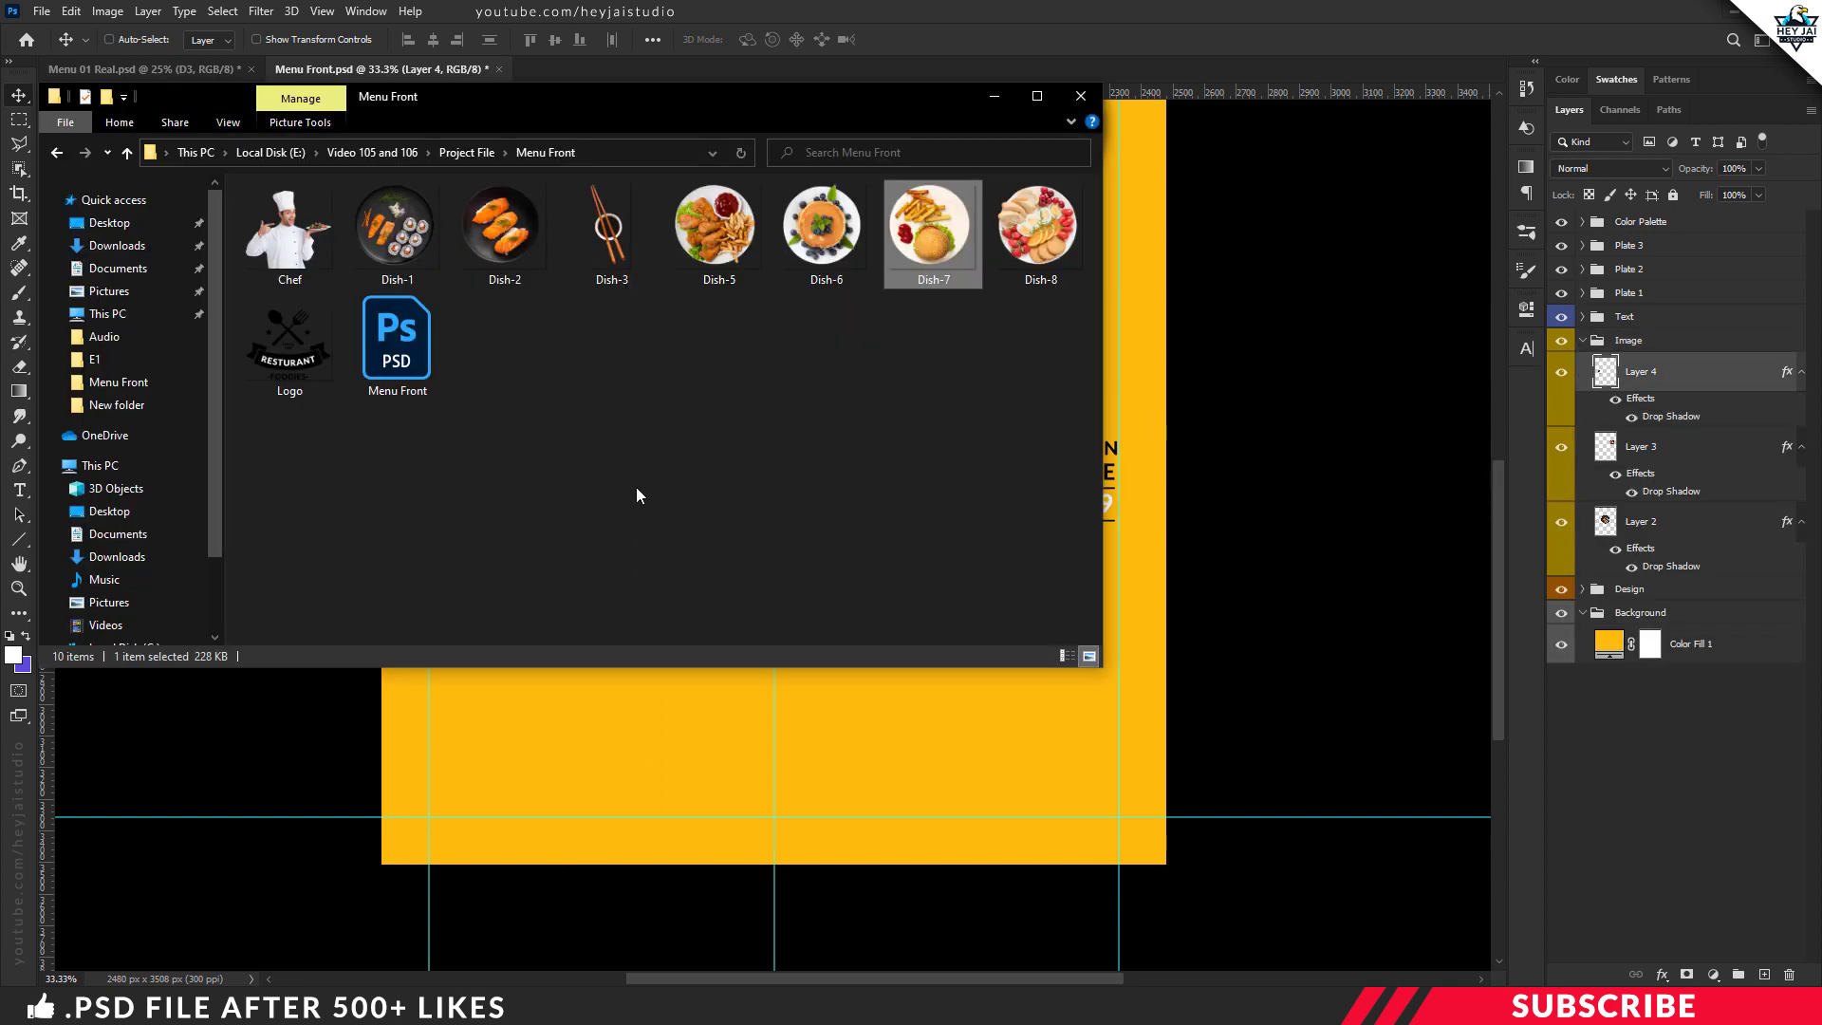
right_click(281, 253)
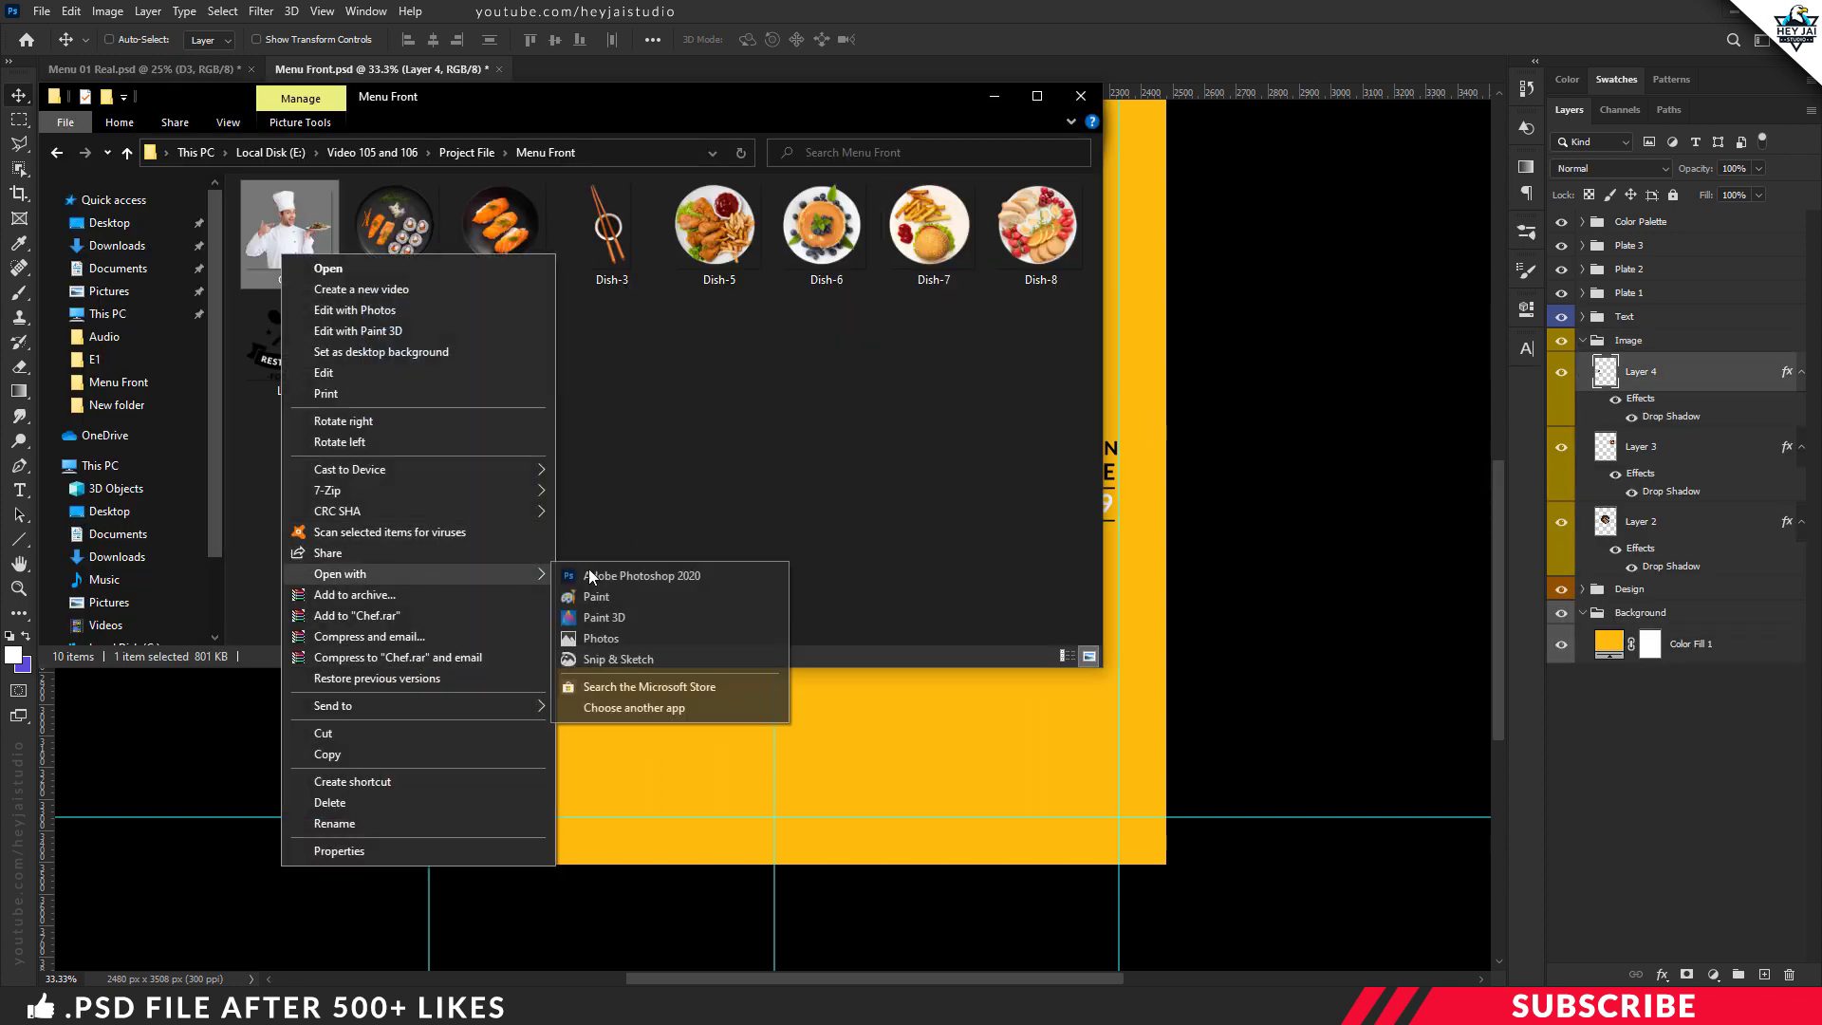
left_click(624, 567)
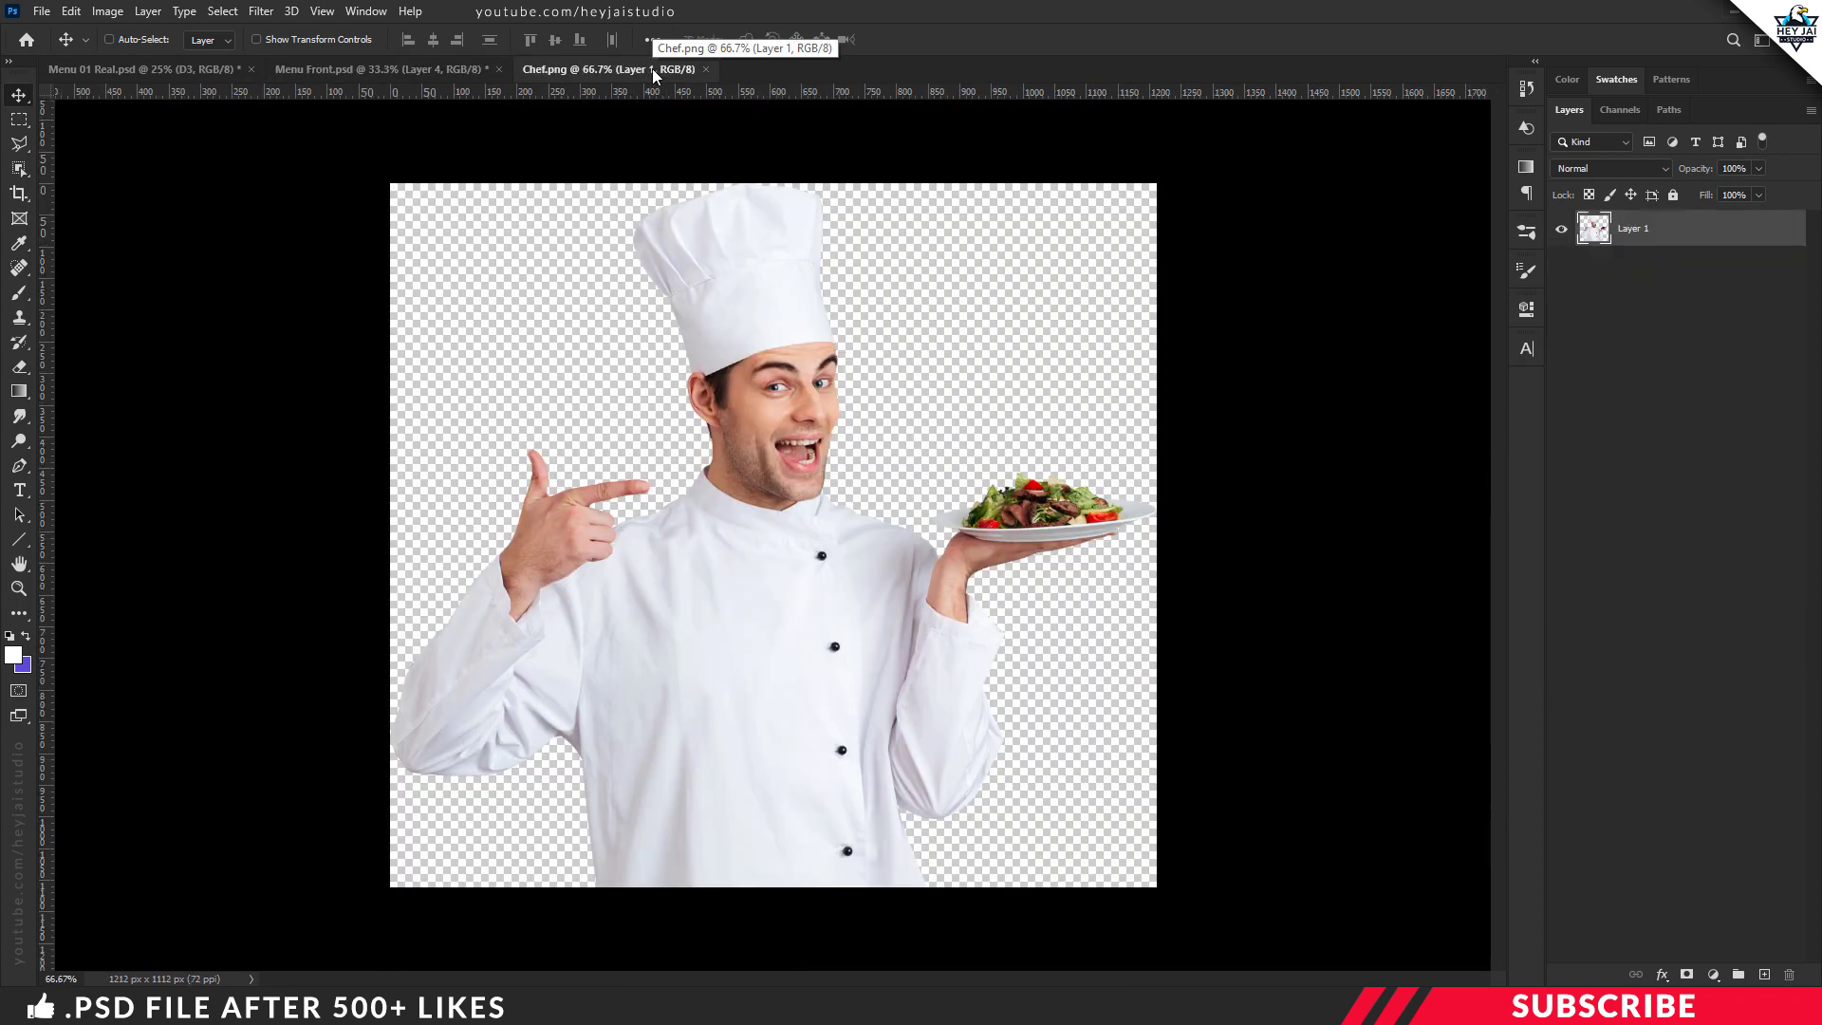
left_click_drag(652, 68, 670, 139)
left_click_drag(807, 570, 495, 712)
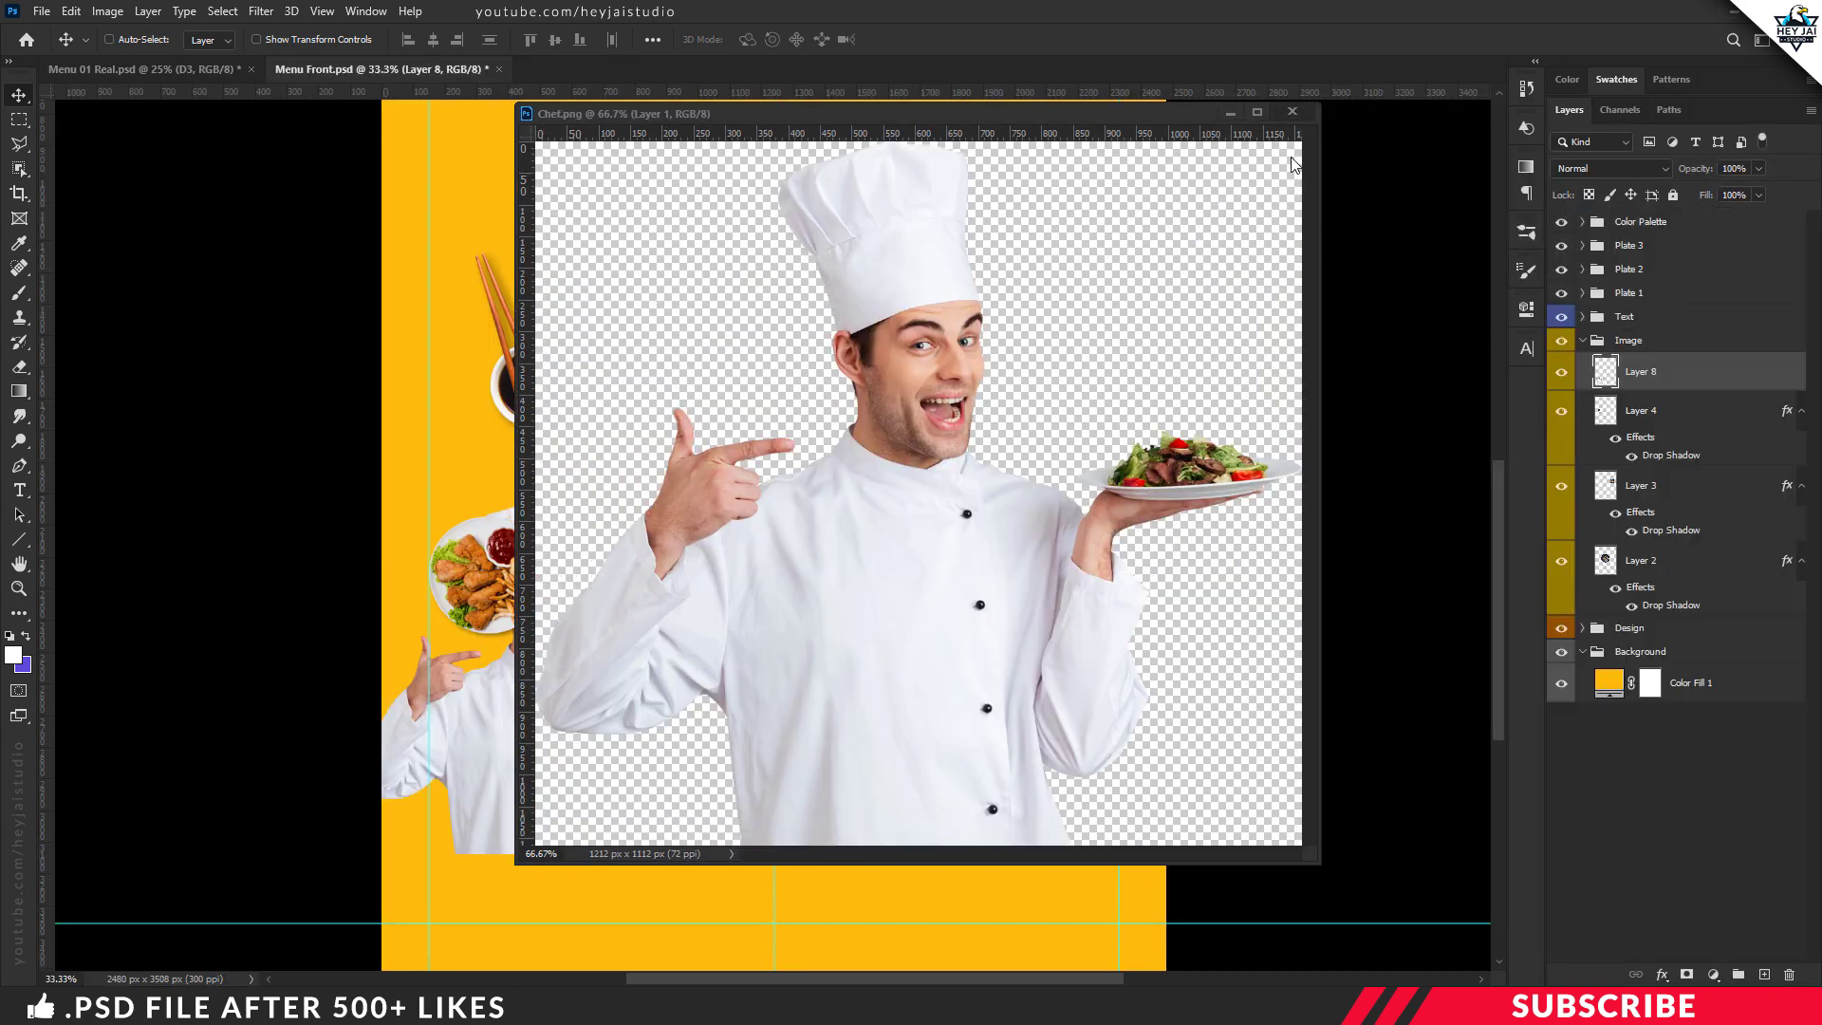
left_click(1291, 111)
Scale the chef photo to about 94% and place it bottom-left under the plates.
left_click_drag(583, 757, 629, 886)
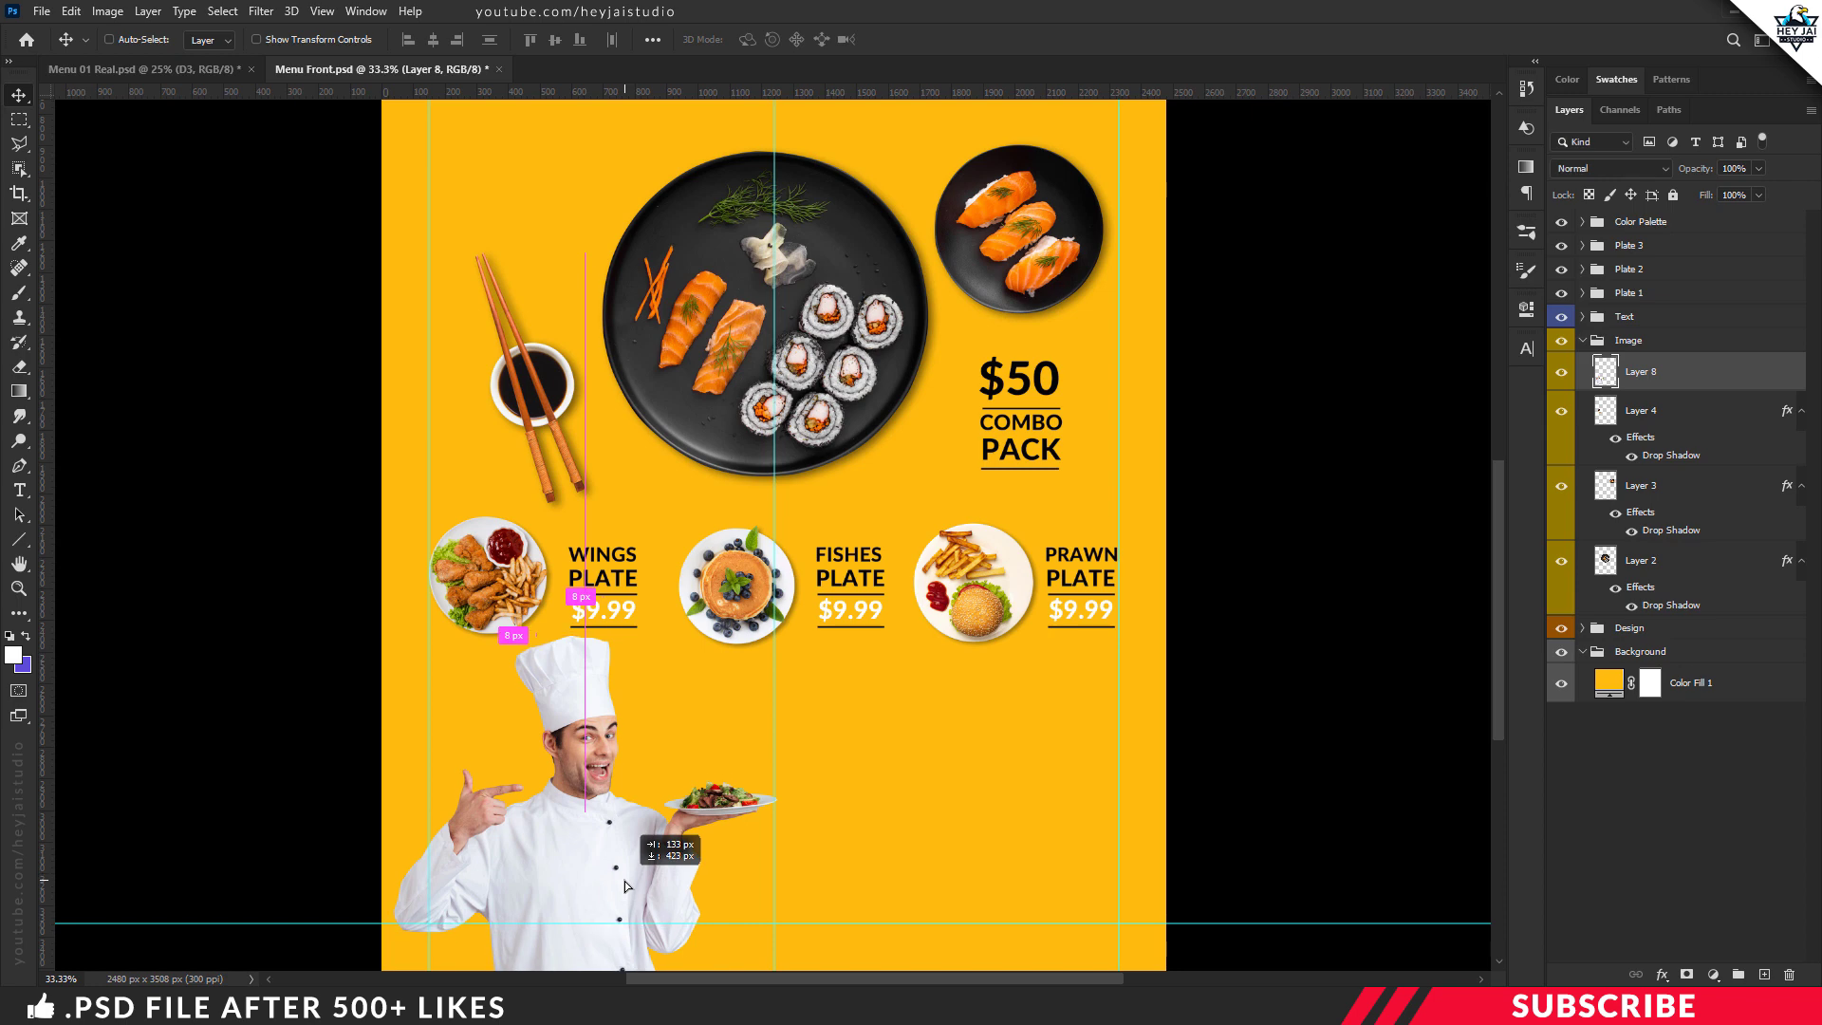
key("ctrl+t")
key("ctrl+minus")
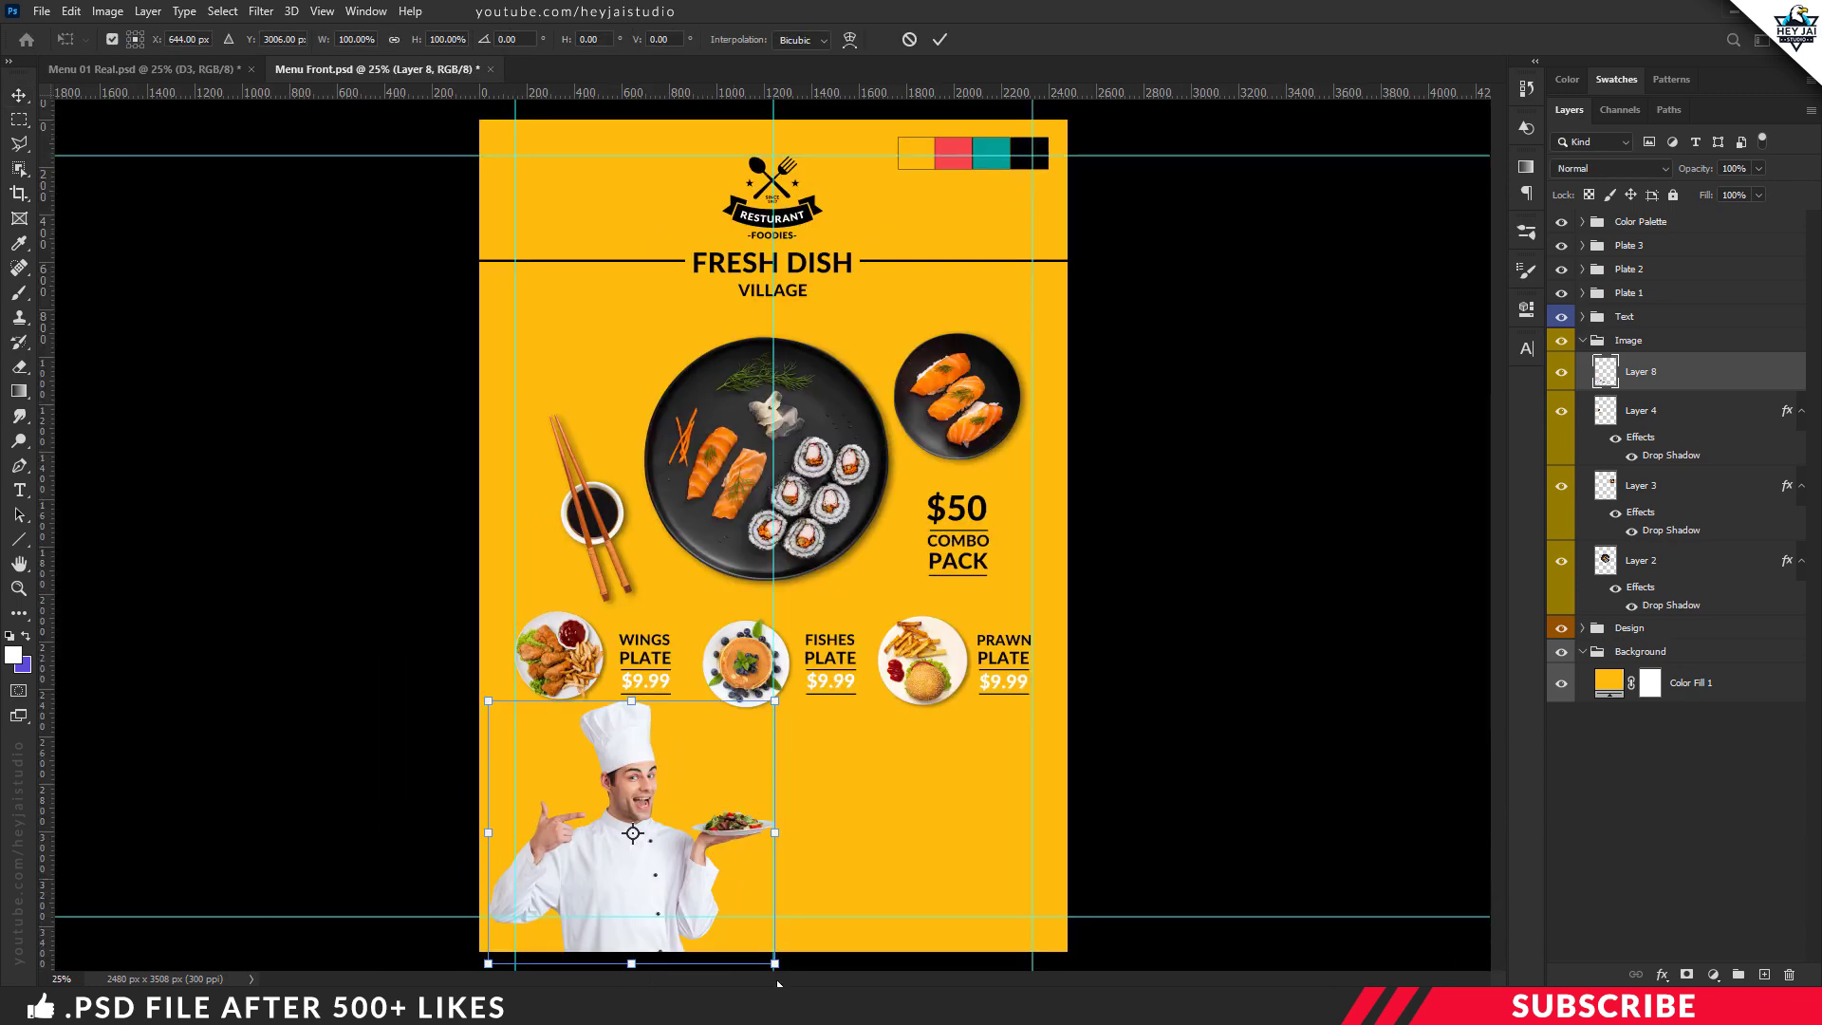
left_click_drag(774, 964, 765, 955)
left_click_drag(693, 863, 754, 875)
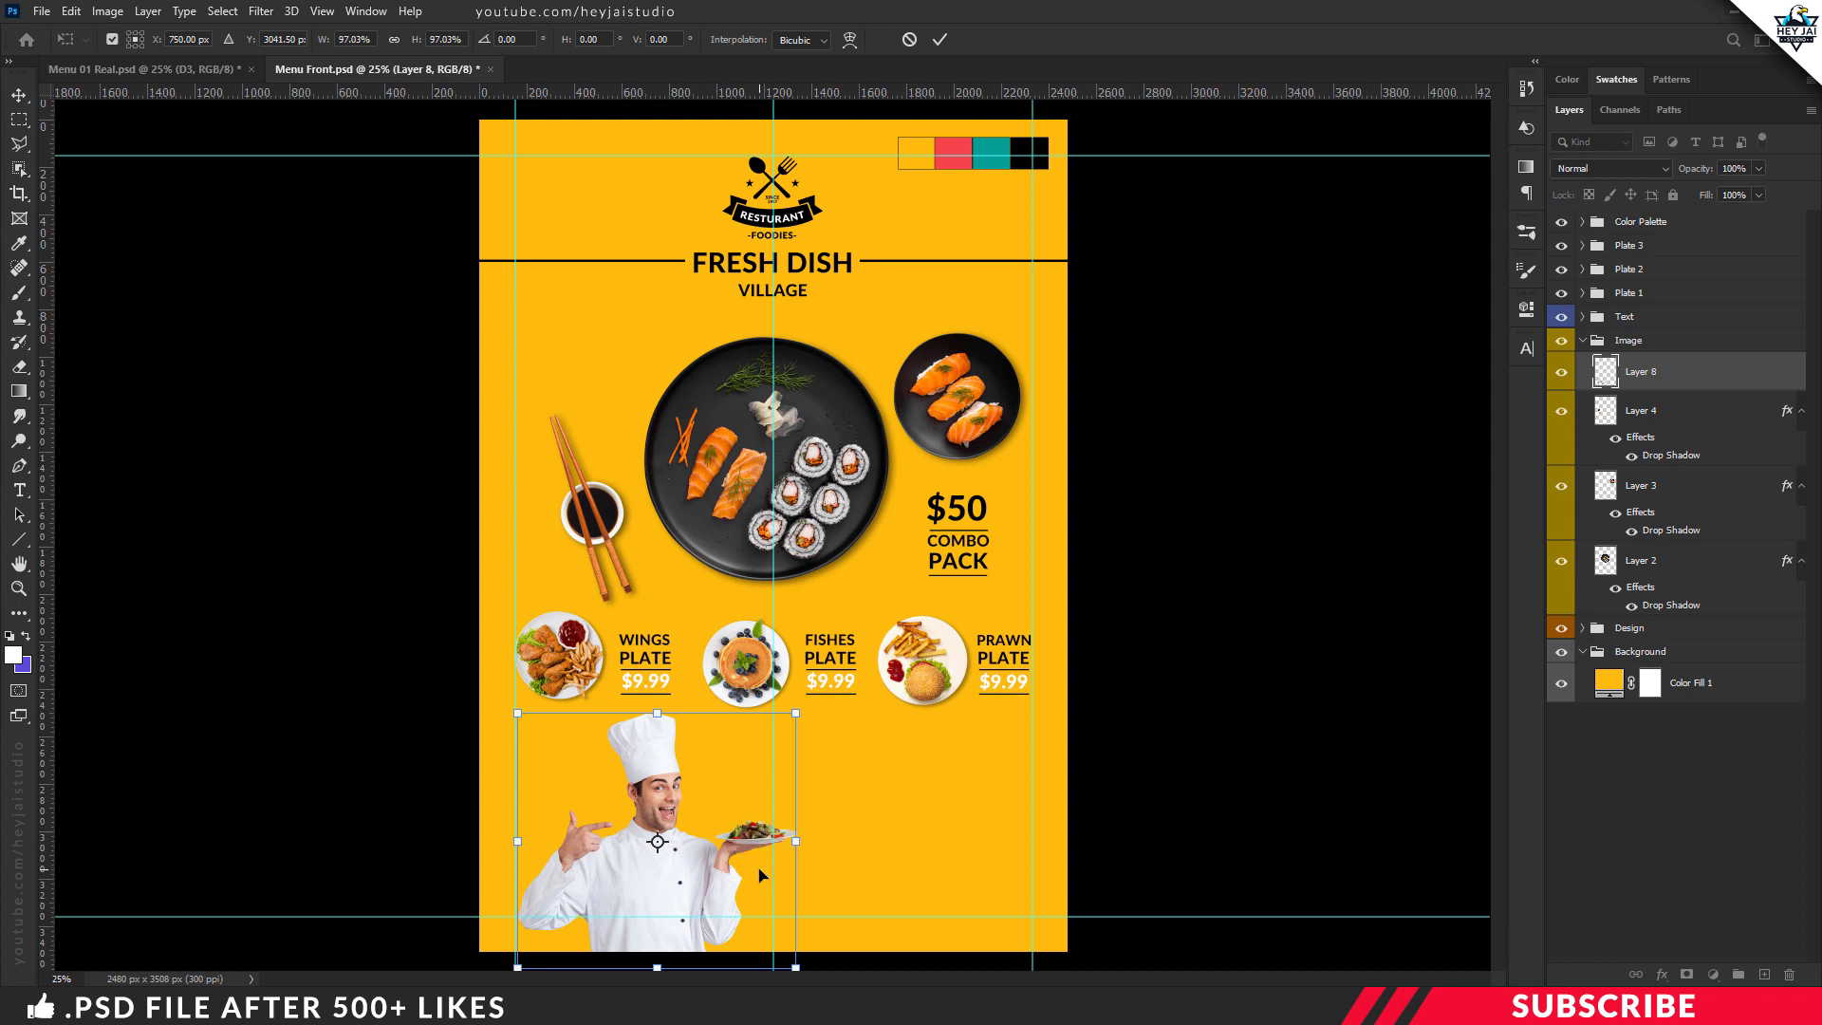
key("Up")
key("Up")
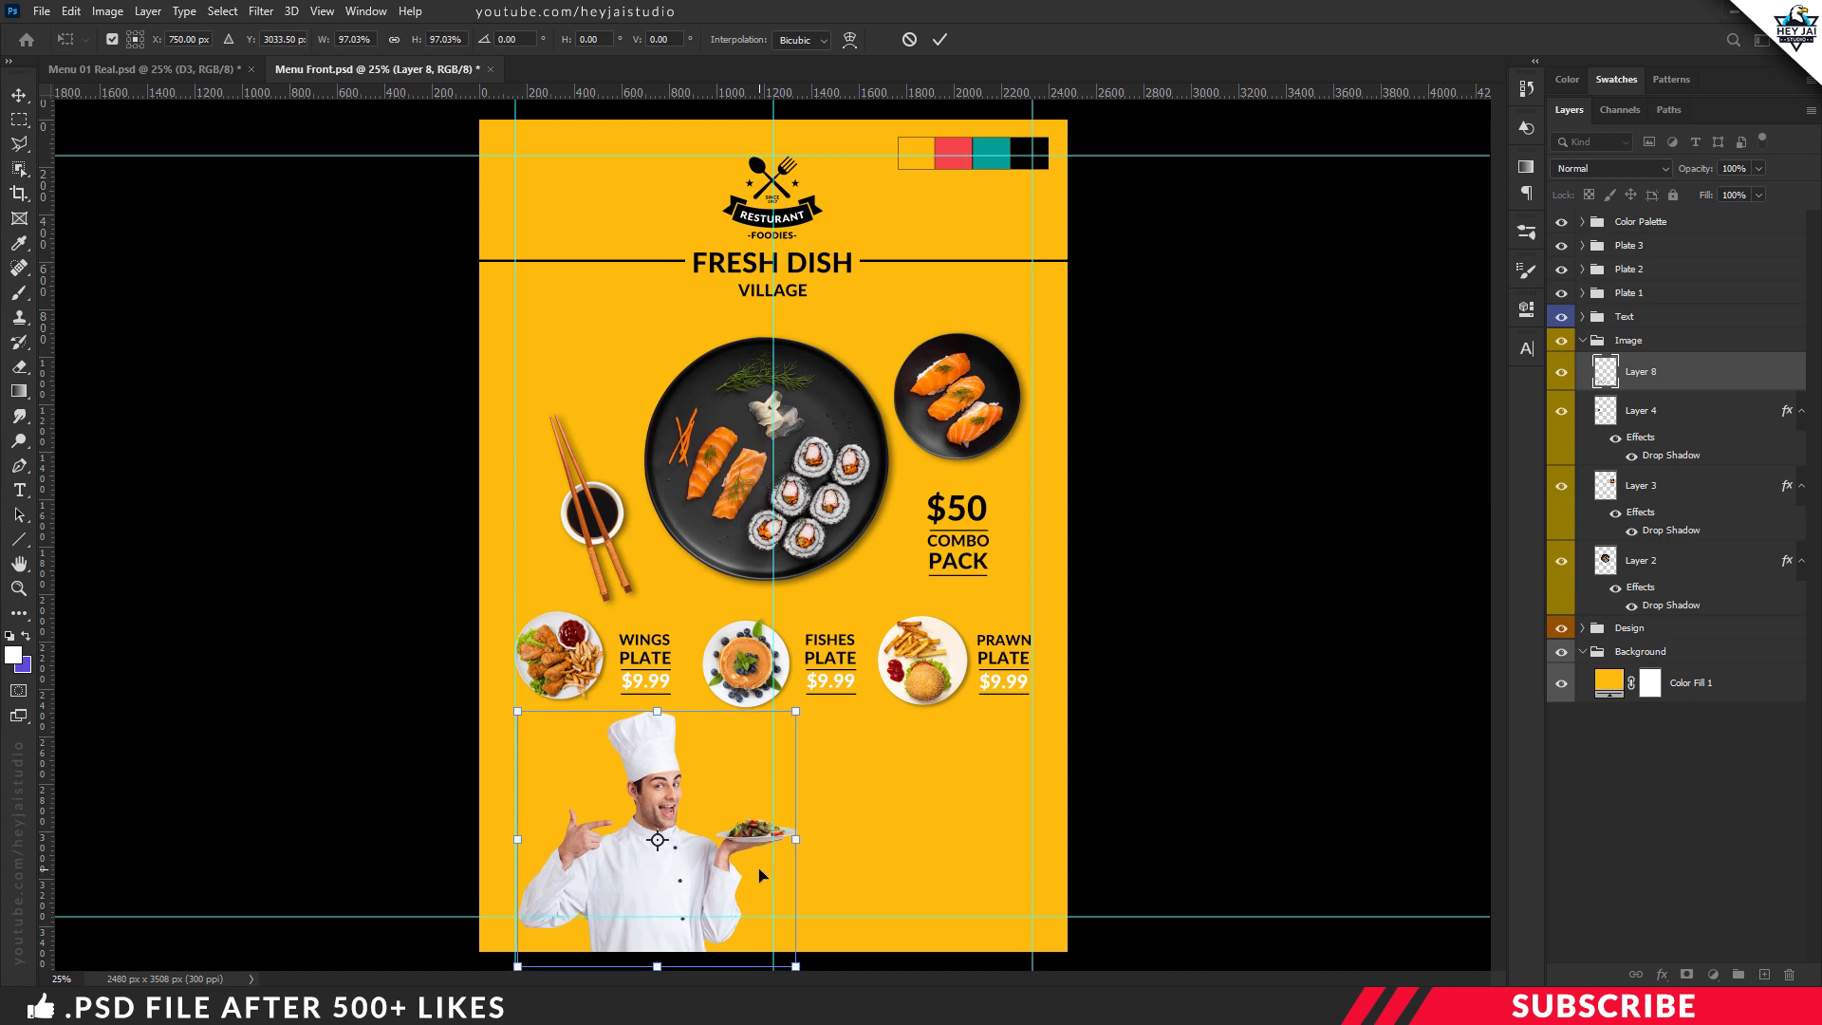
left_click_drag(795, 966, 780, 960)
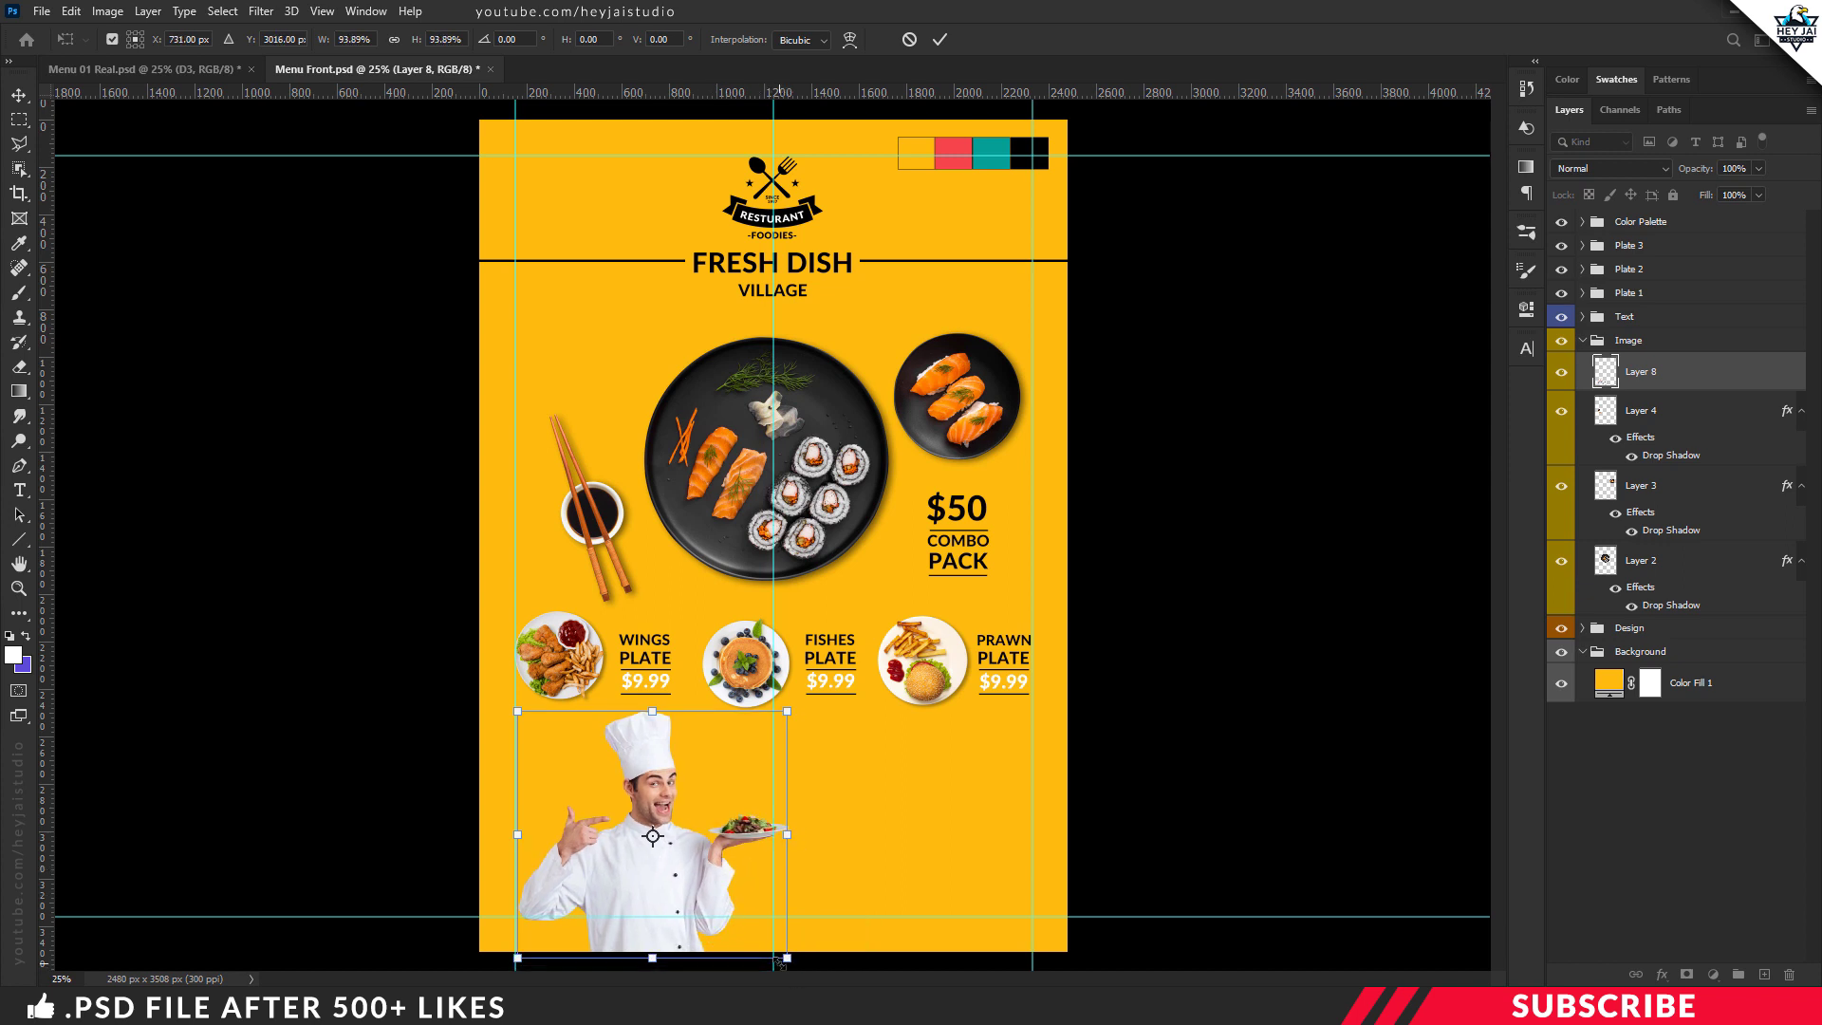
key("Return")
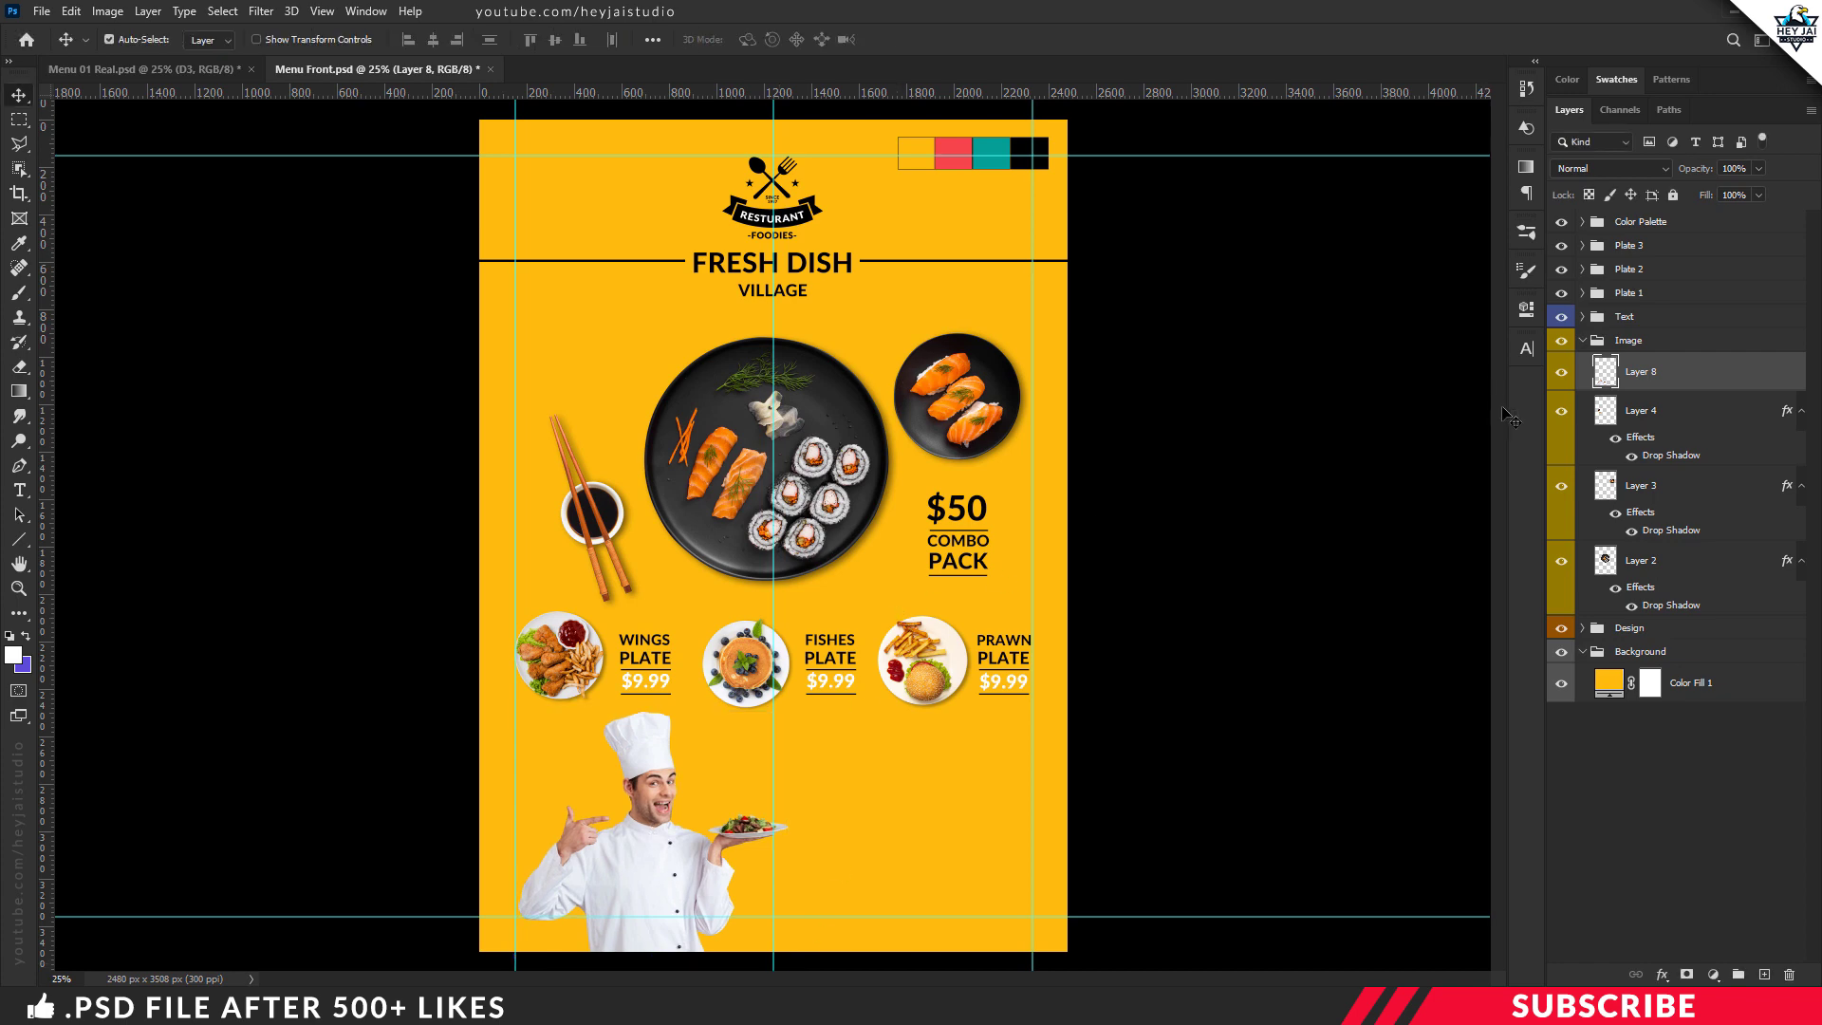
scroll(1499, 406, "up", 1)
Collapse the Image group and add a new group named Plate 4 above Plate 3.
scroll(1499, 499, "down", 3)
scroll(1490, 515, "down", 1)
scroll(1371, 590, "up", 1)
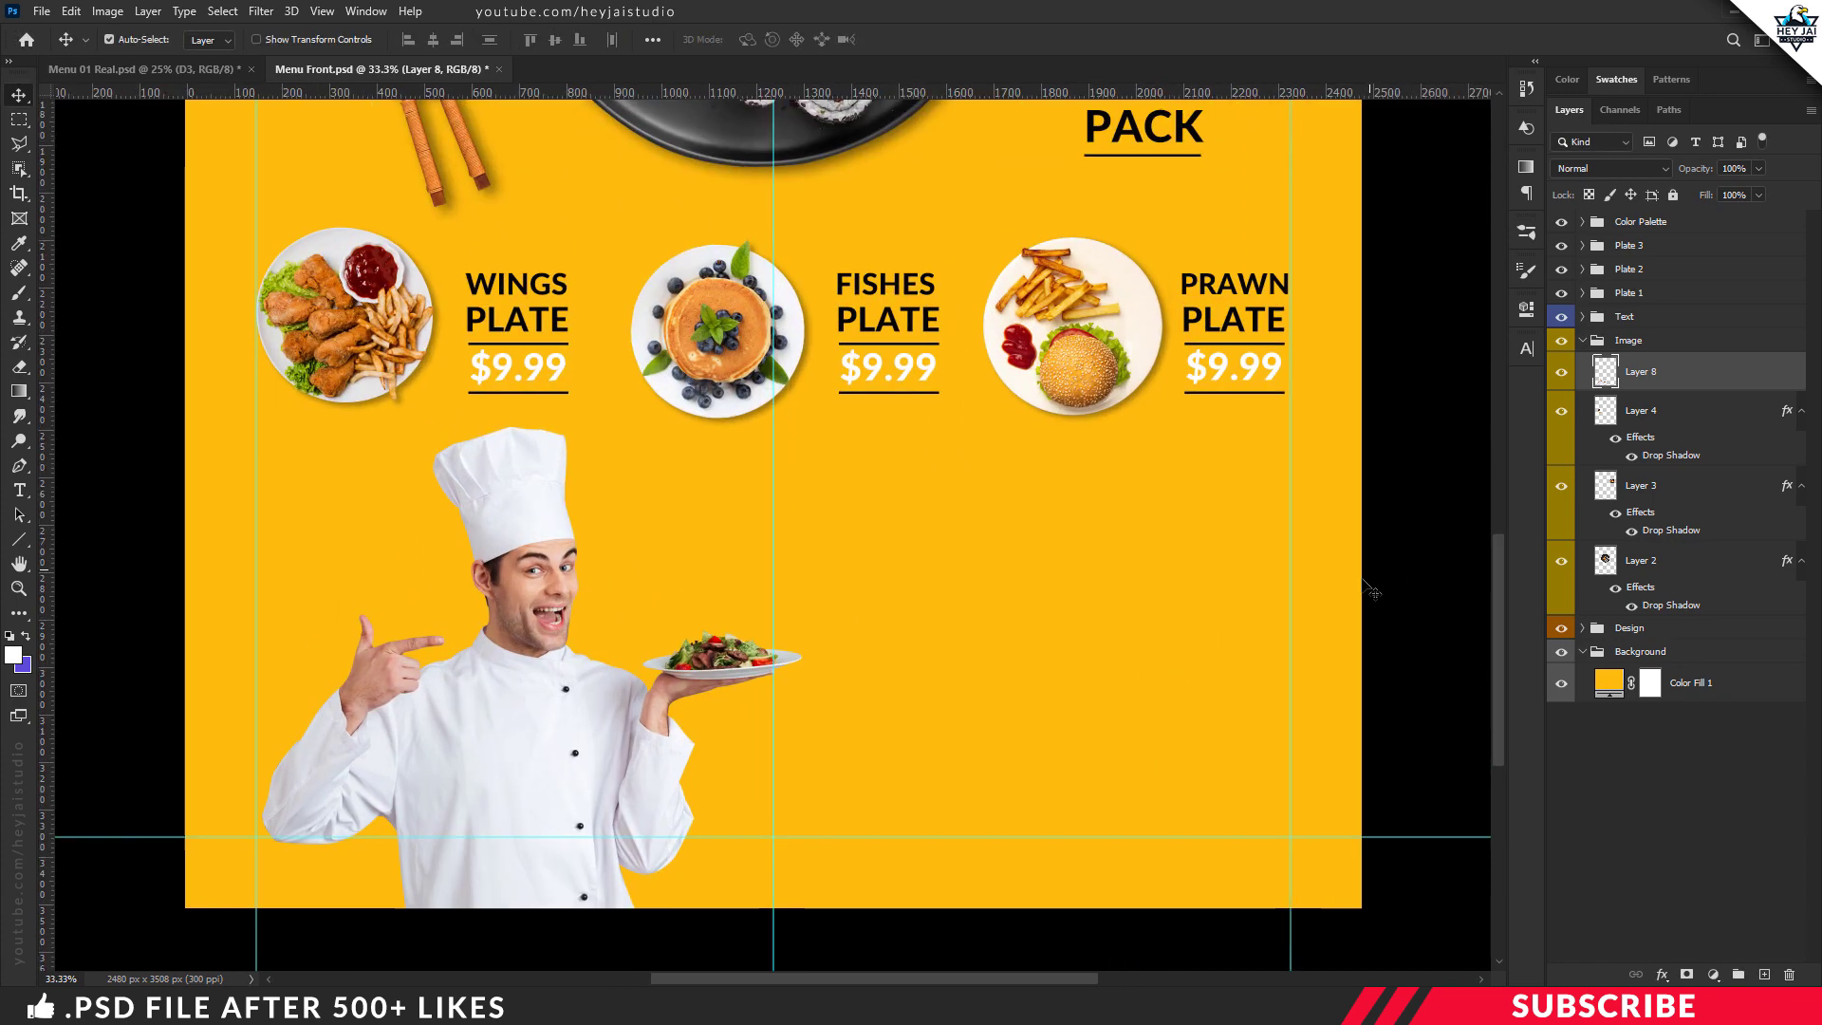
scroll(1372, 591, "down", 1)
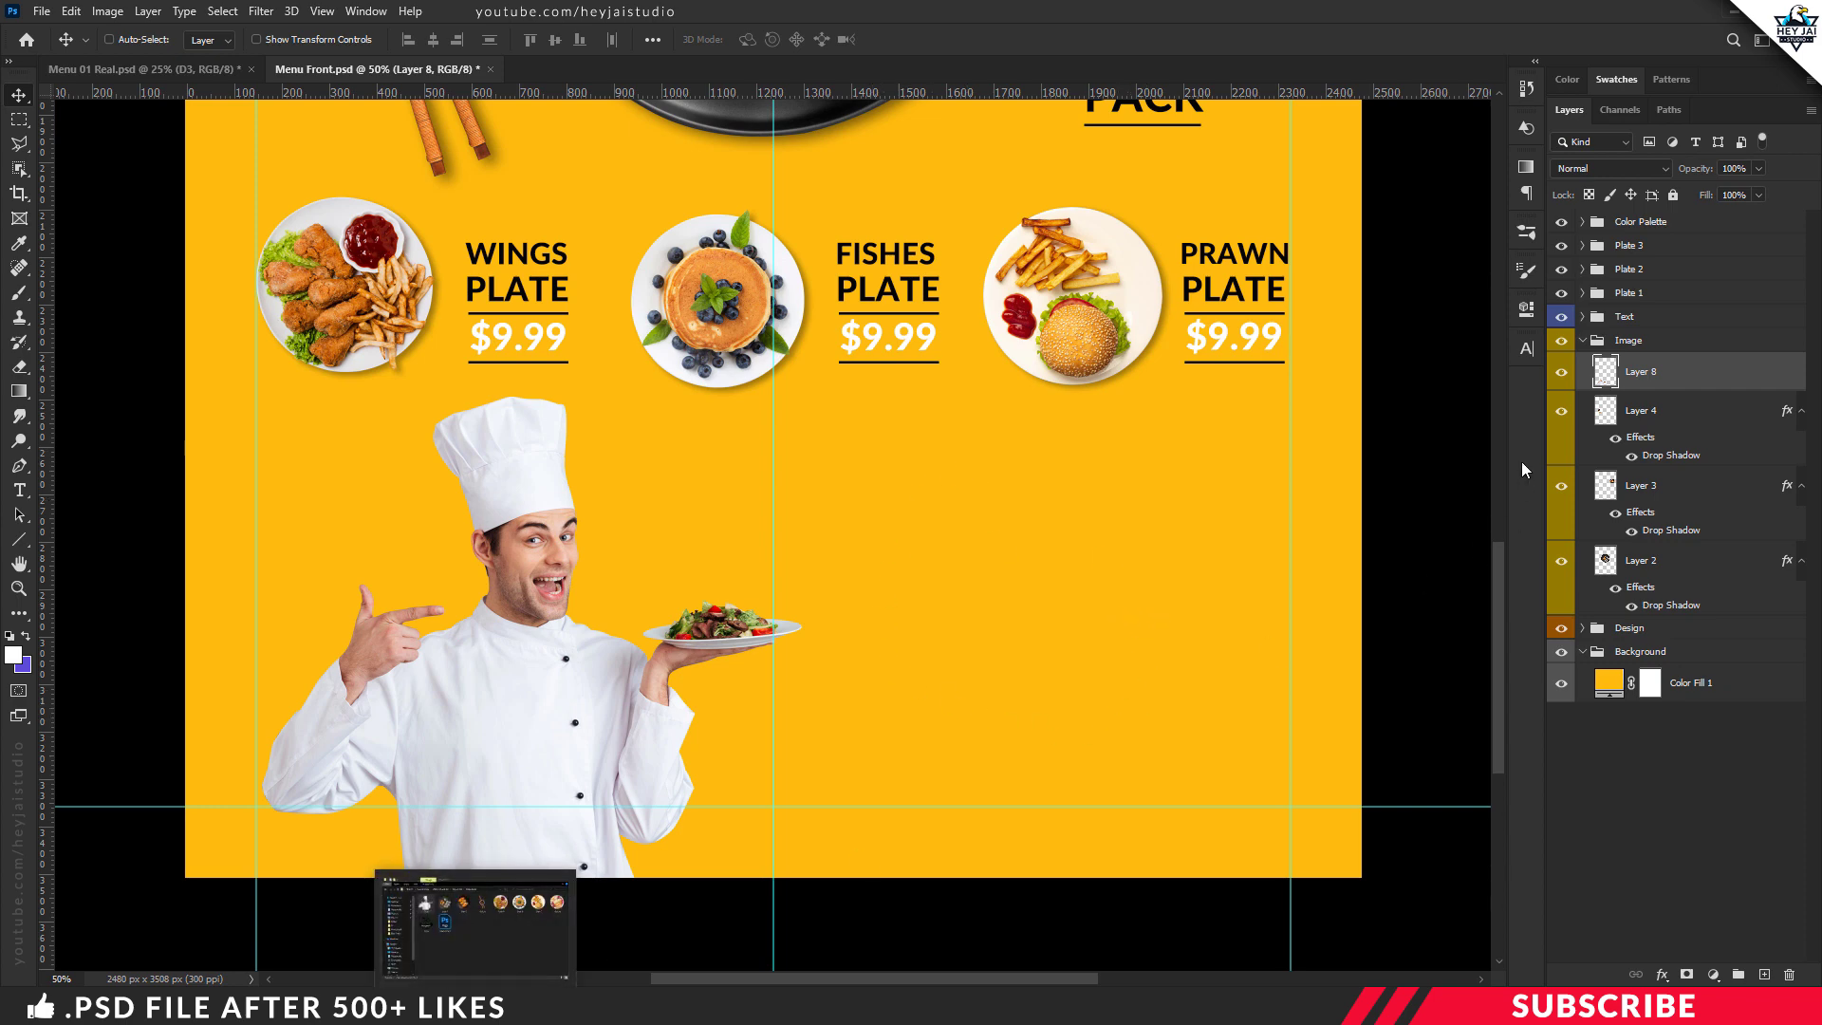
left_click(1594, 342)
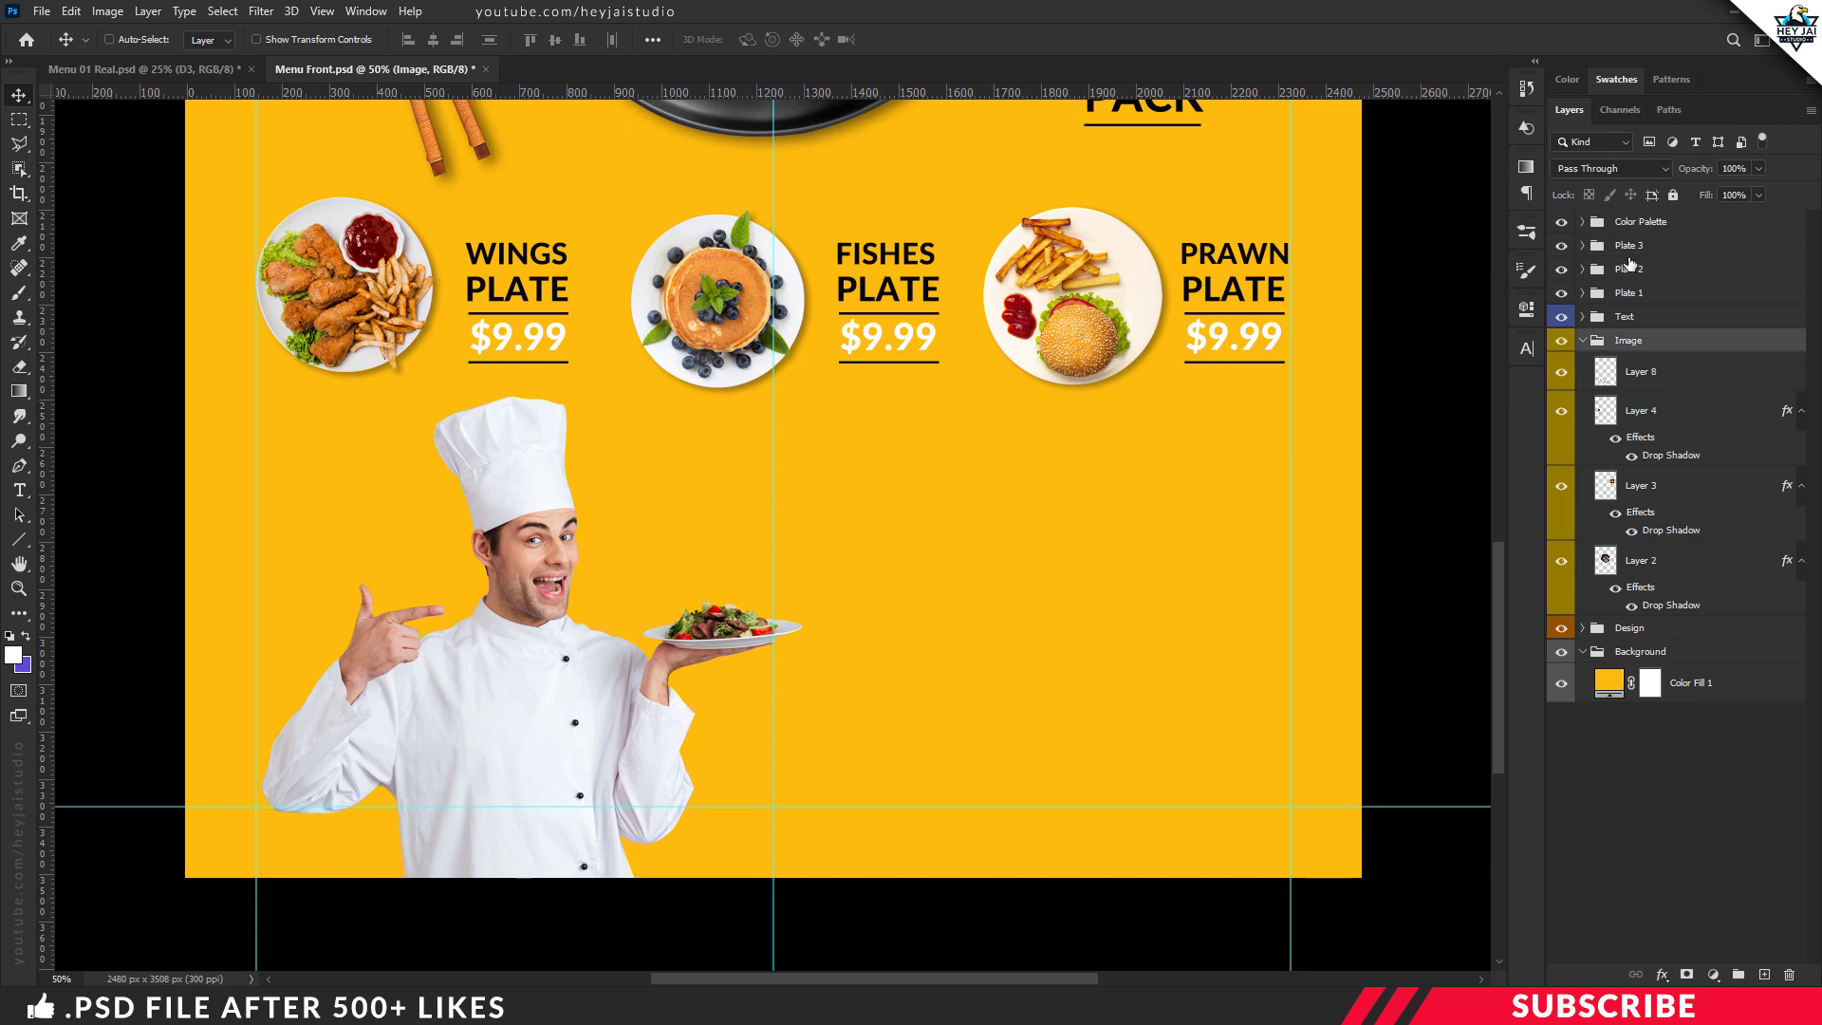
left_click(1582, 342)
left_click(1630, 246)
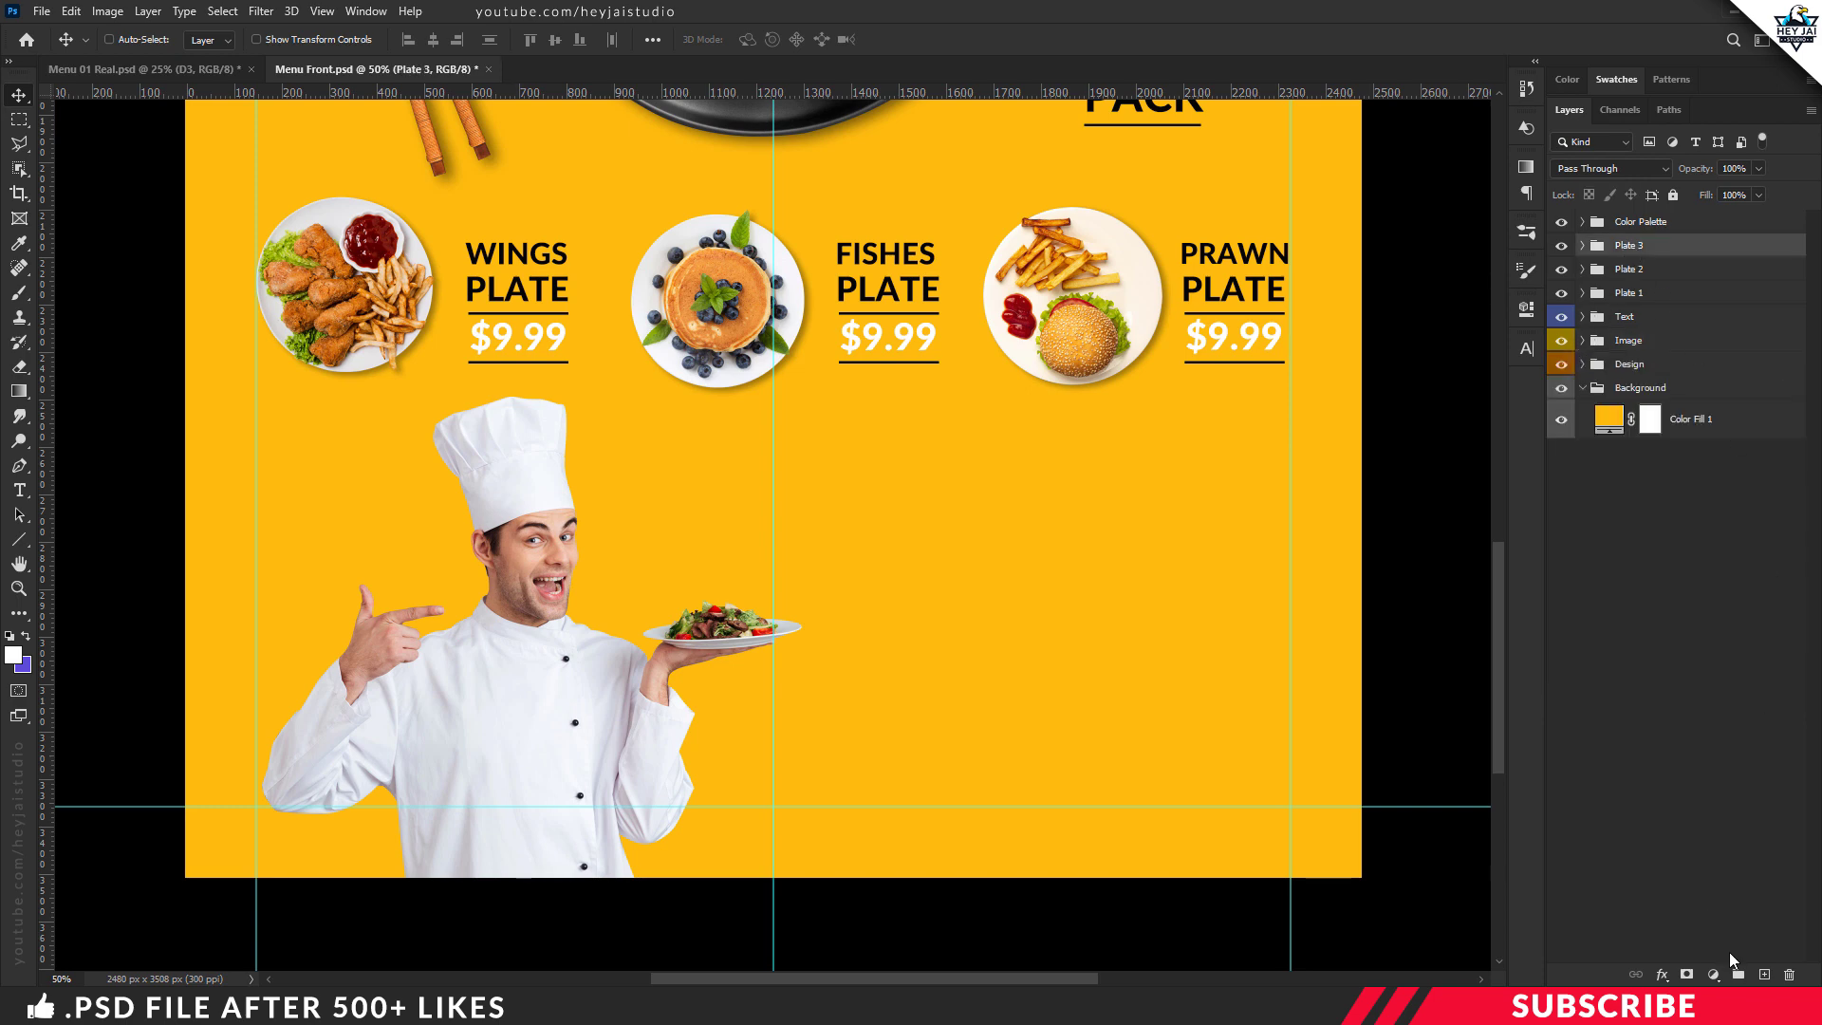
left_click(1739, 976)
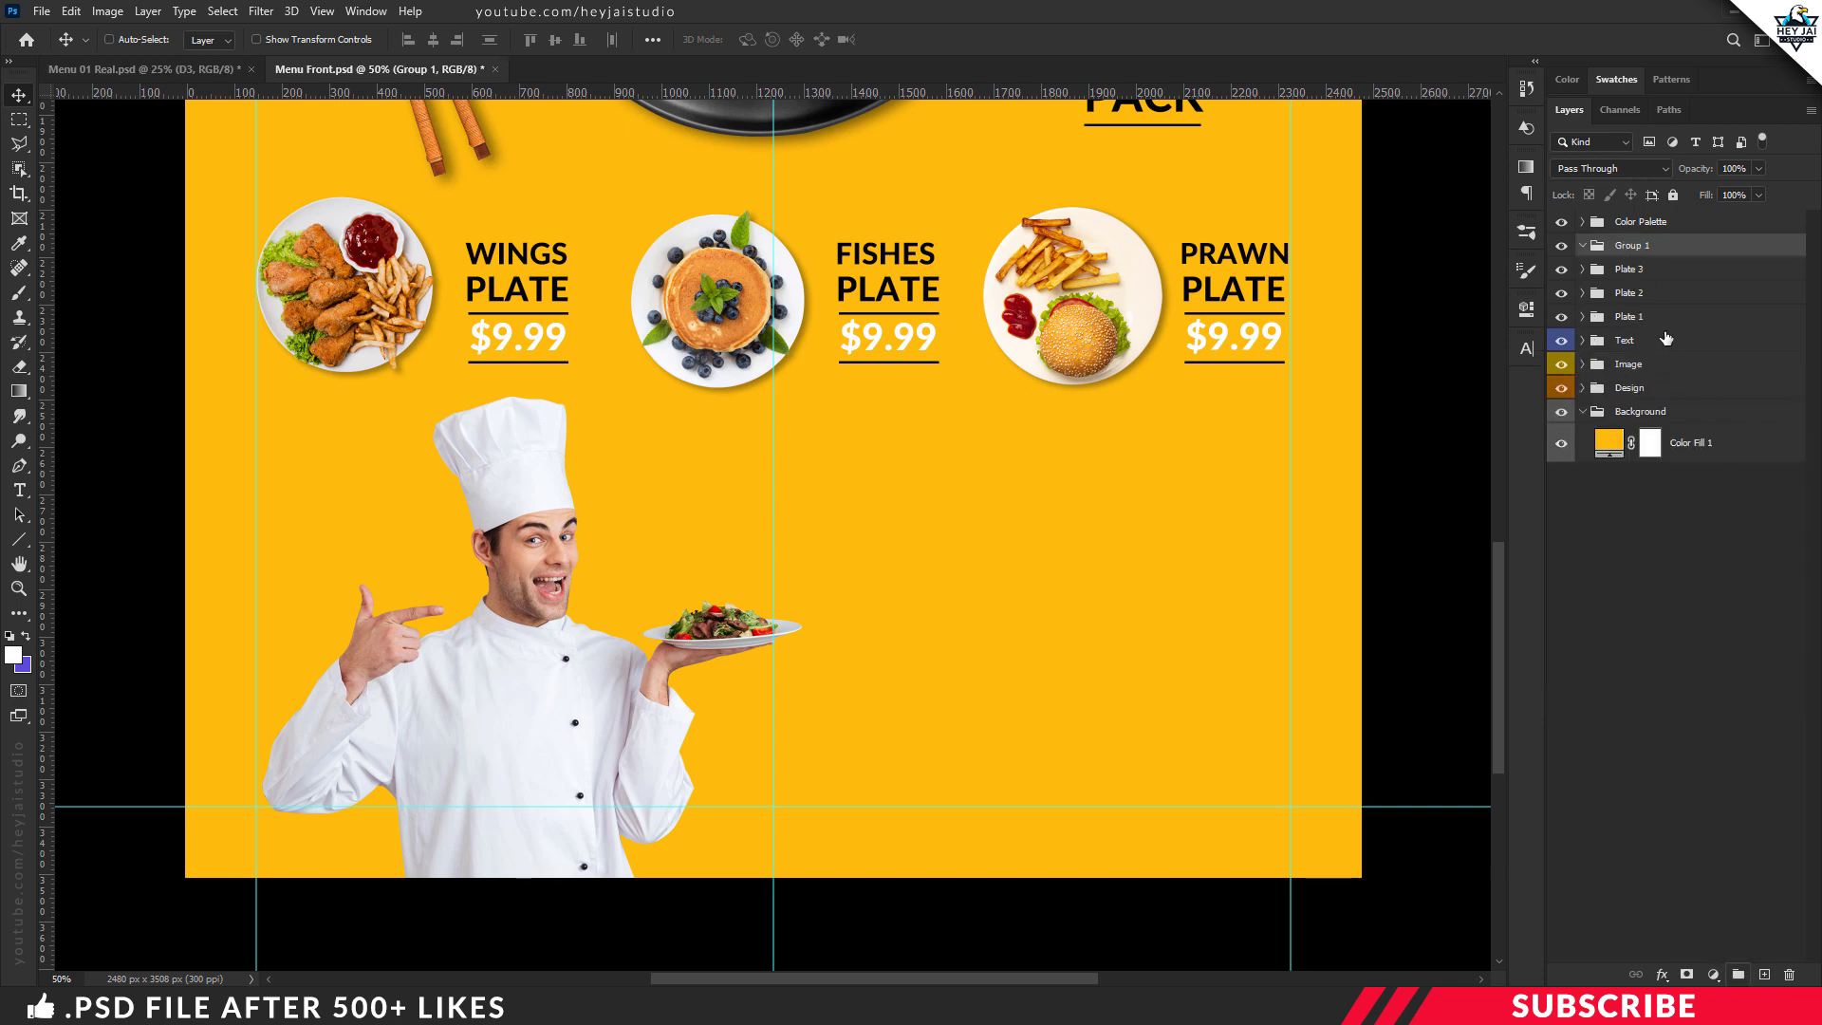
double_click(1642, 246)
type("Plate 4")
key("Return")
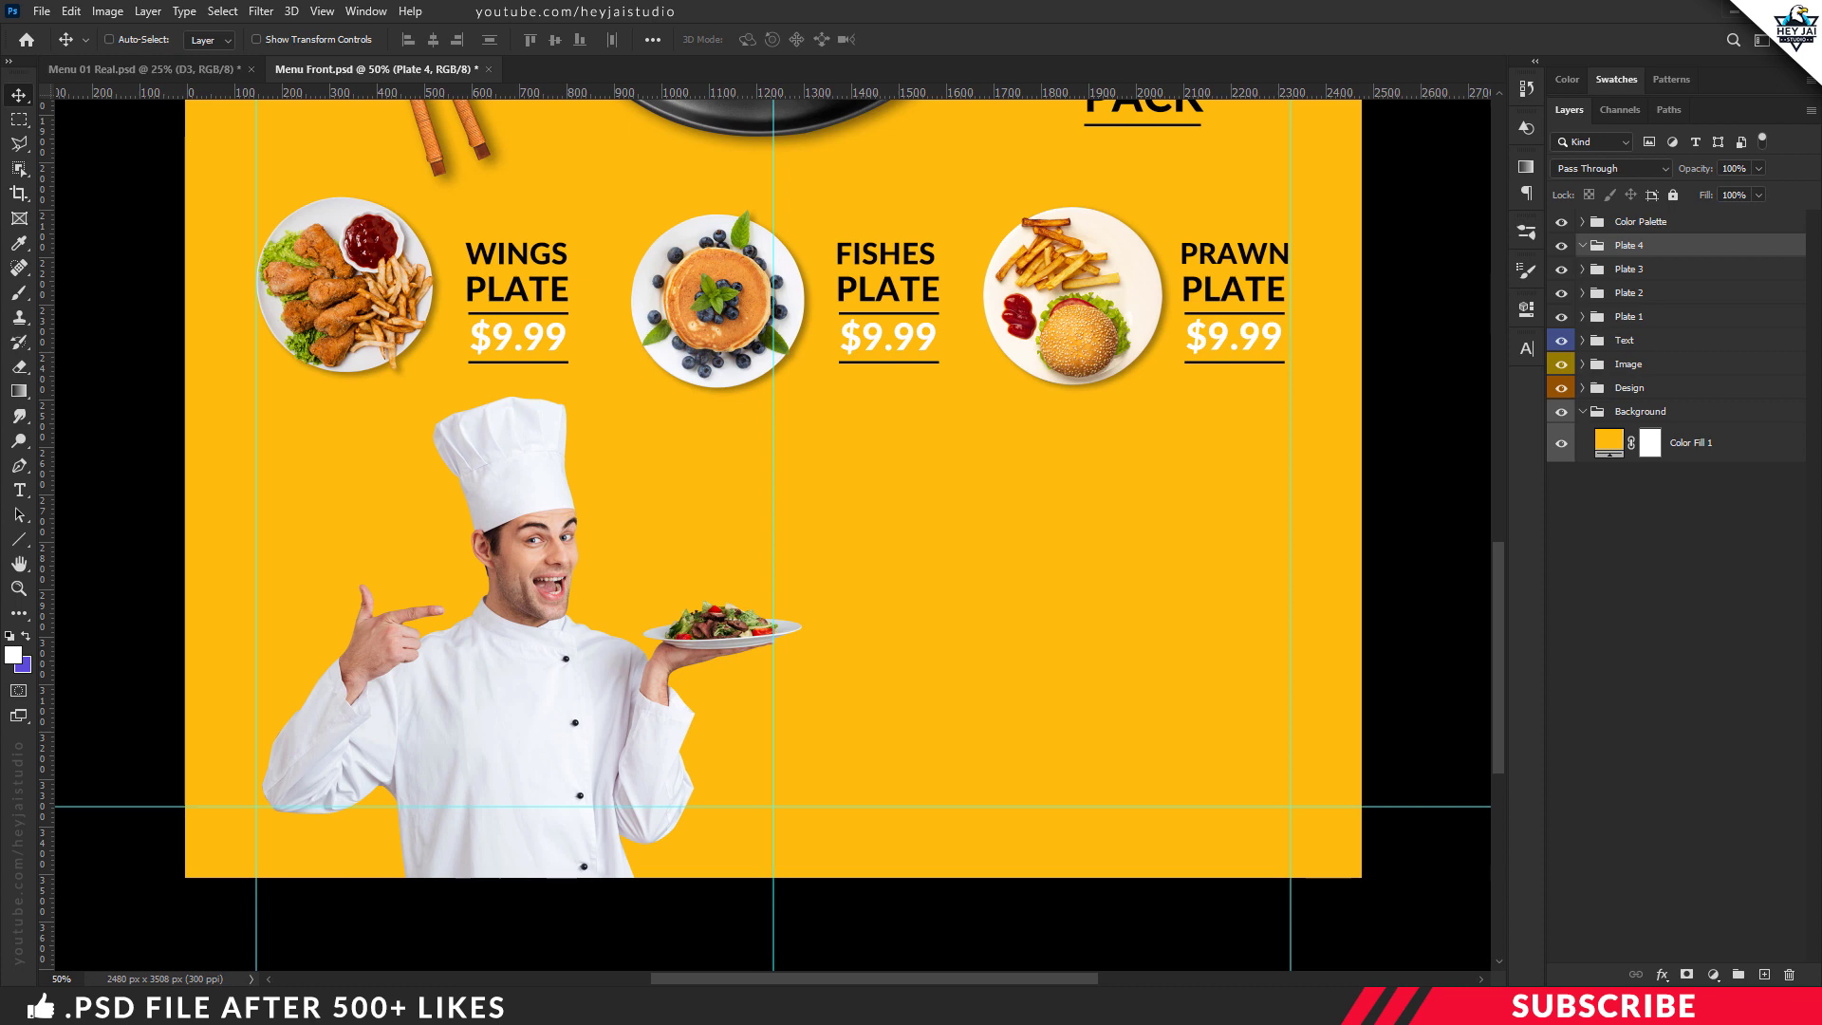
Open Dish-8 and copy the fruit and bread platter into the menu.
left_click(460, 1008)
right_click(1011, 245)
mouse_move(1069, 565)
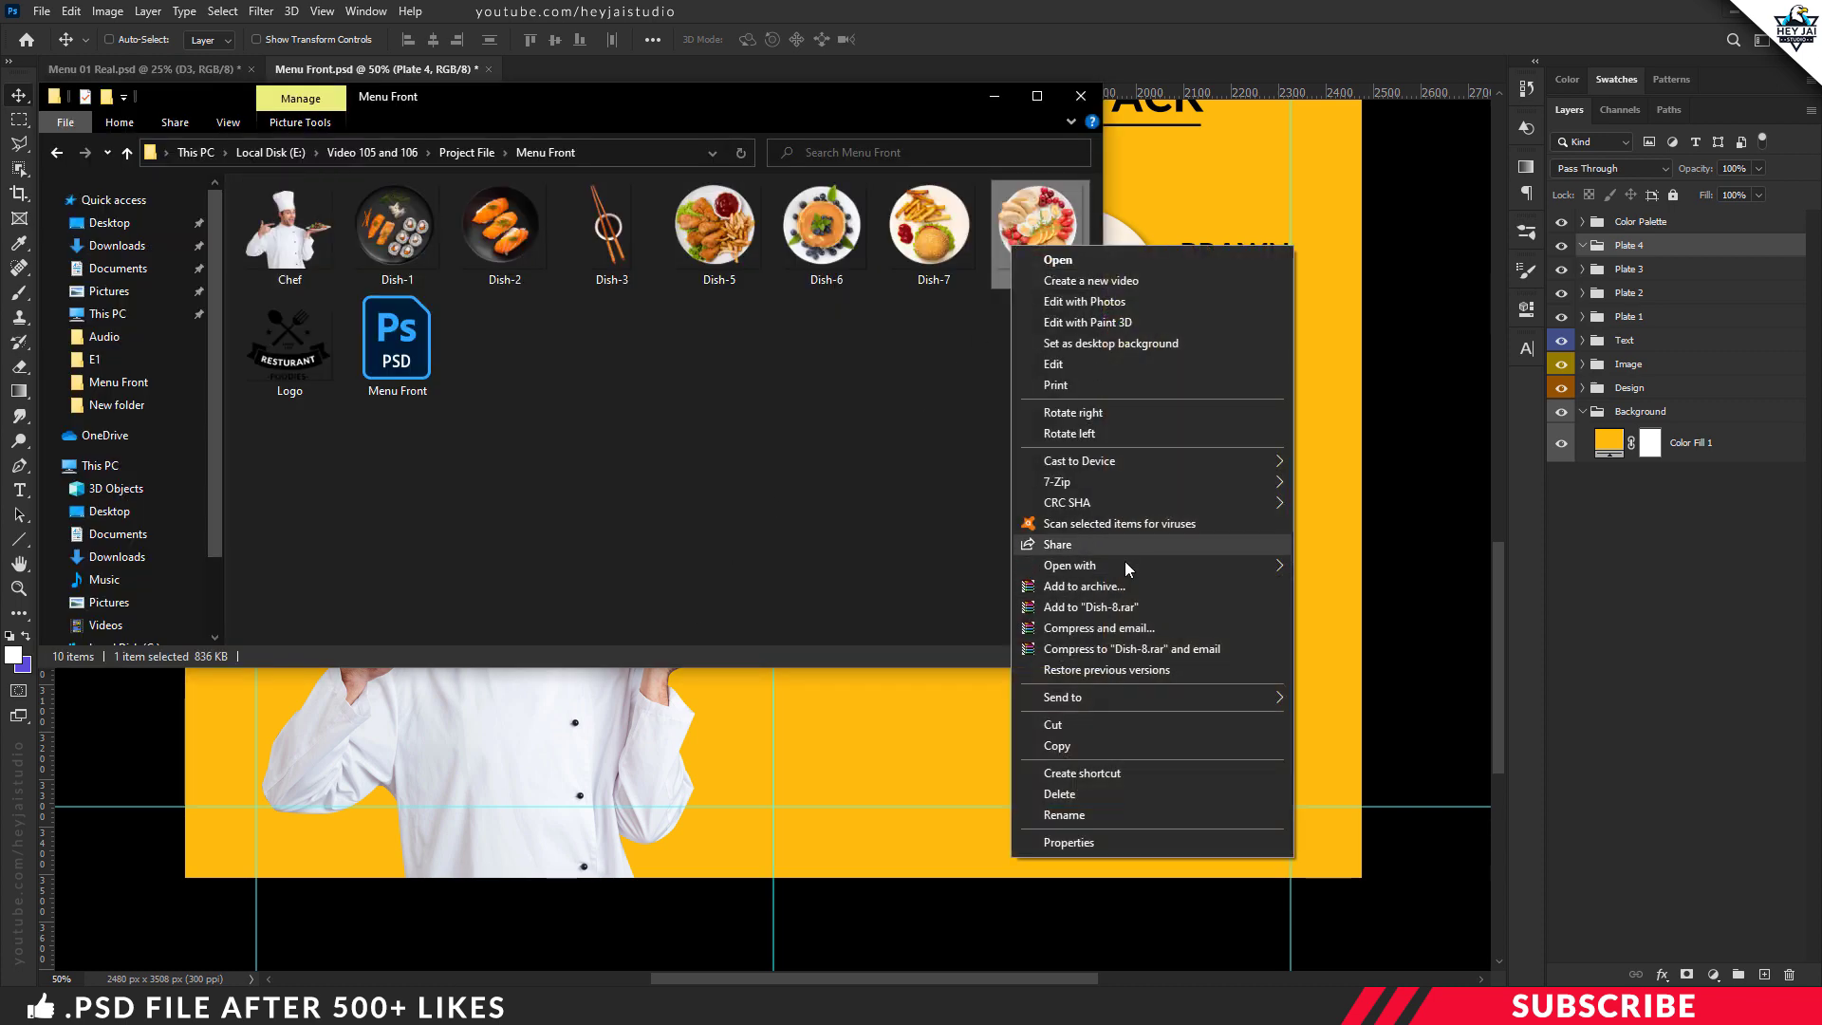
left_click(1376, 564)
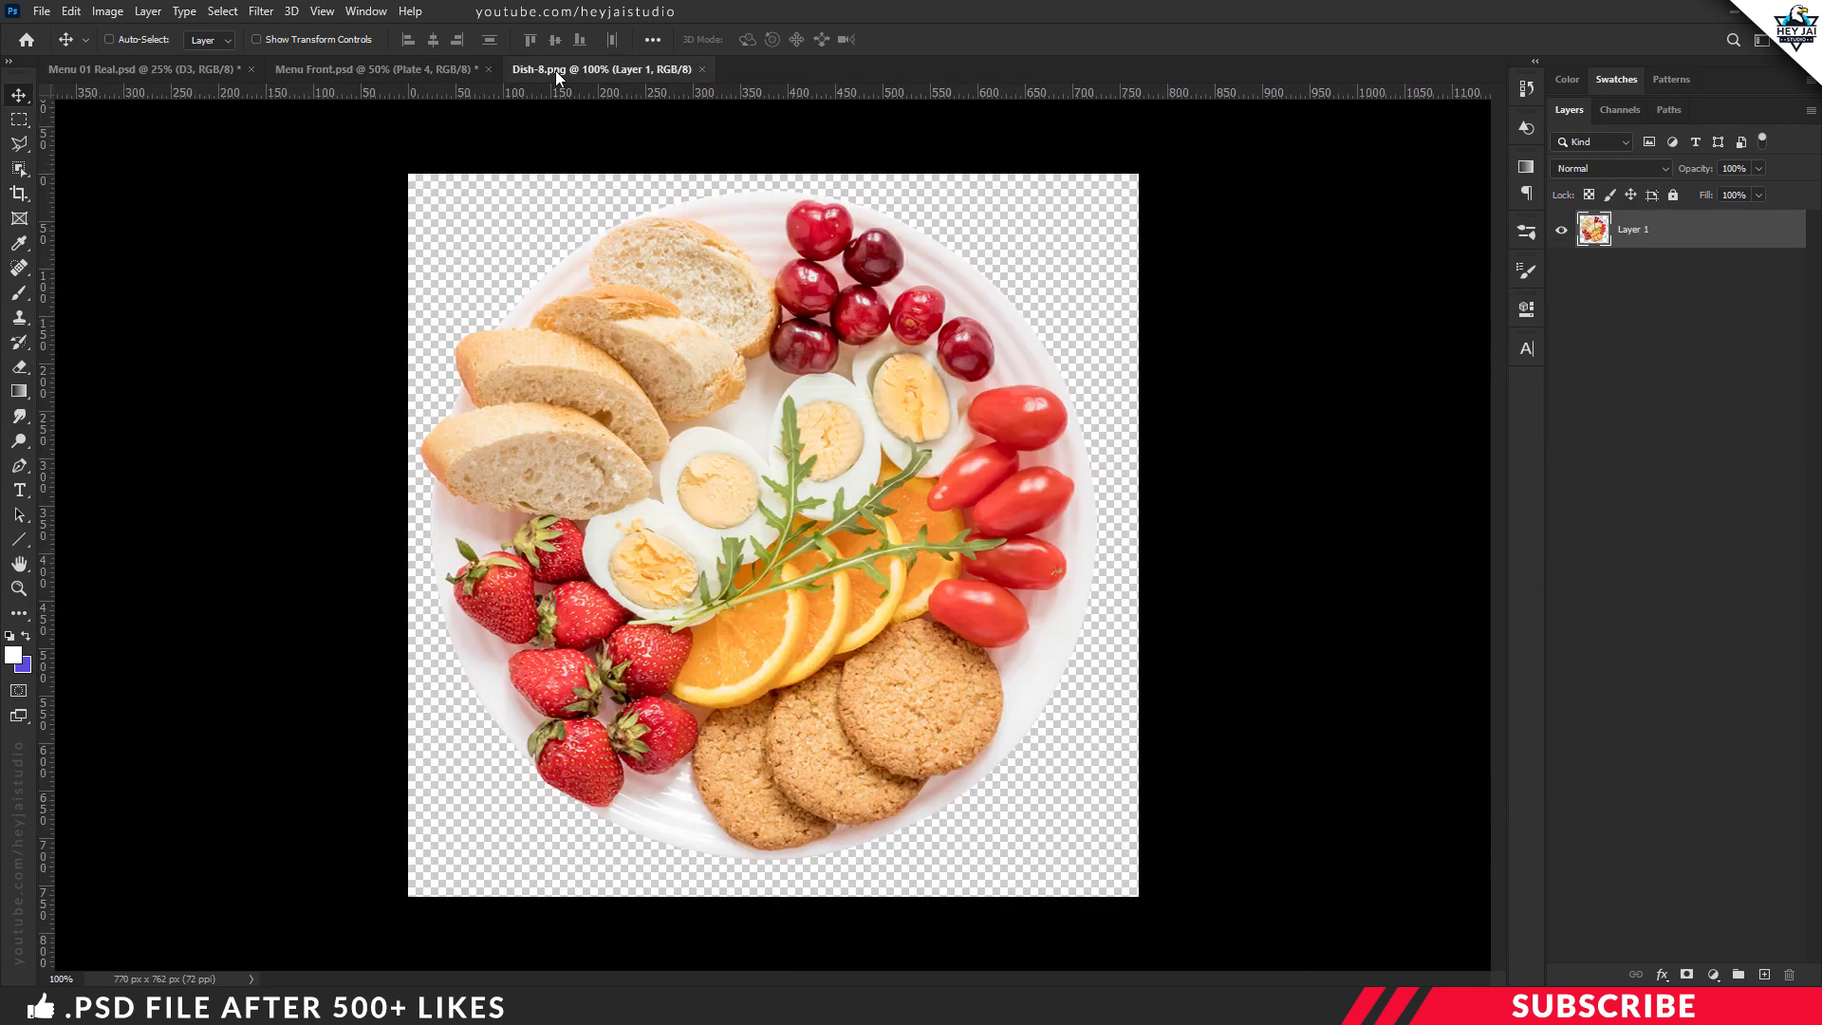
left_click_drag(608, 70, 607, 112)
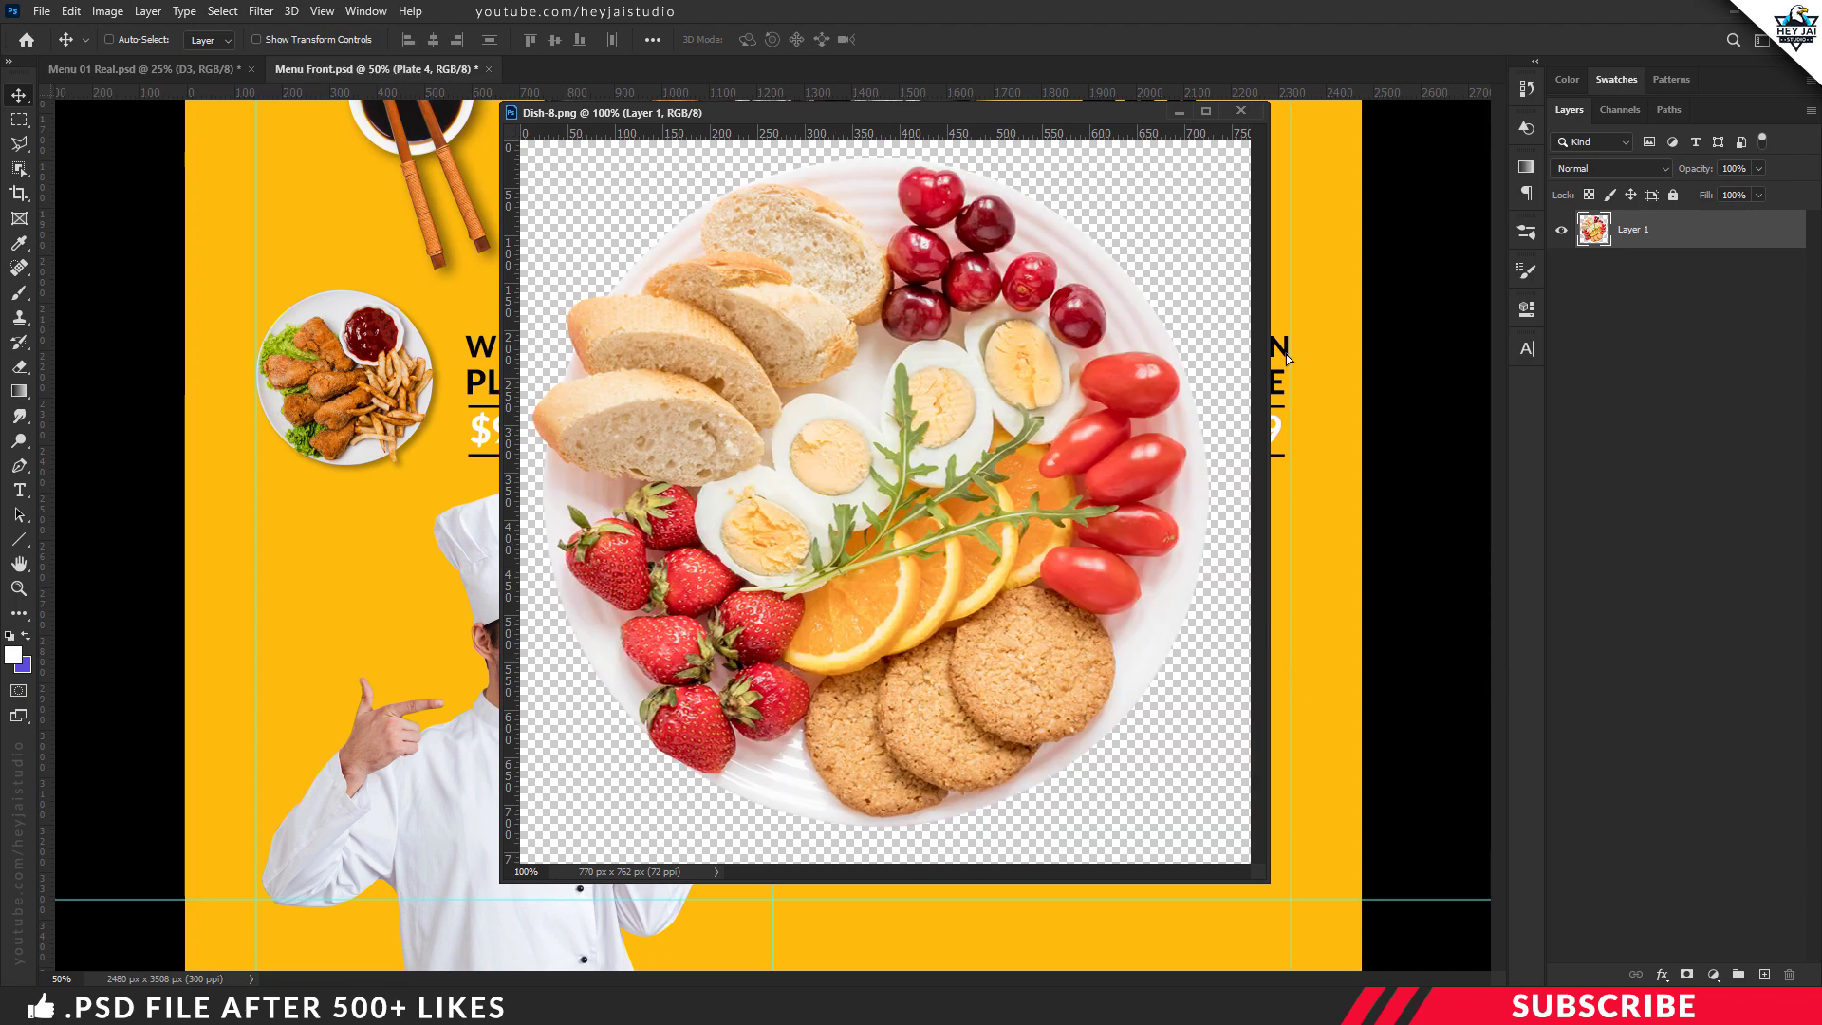
left_click_drag(839, 439, 1305, 669)
left_click_drag(1123, 668, 1031, 659)
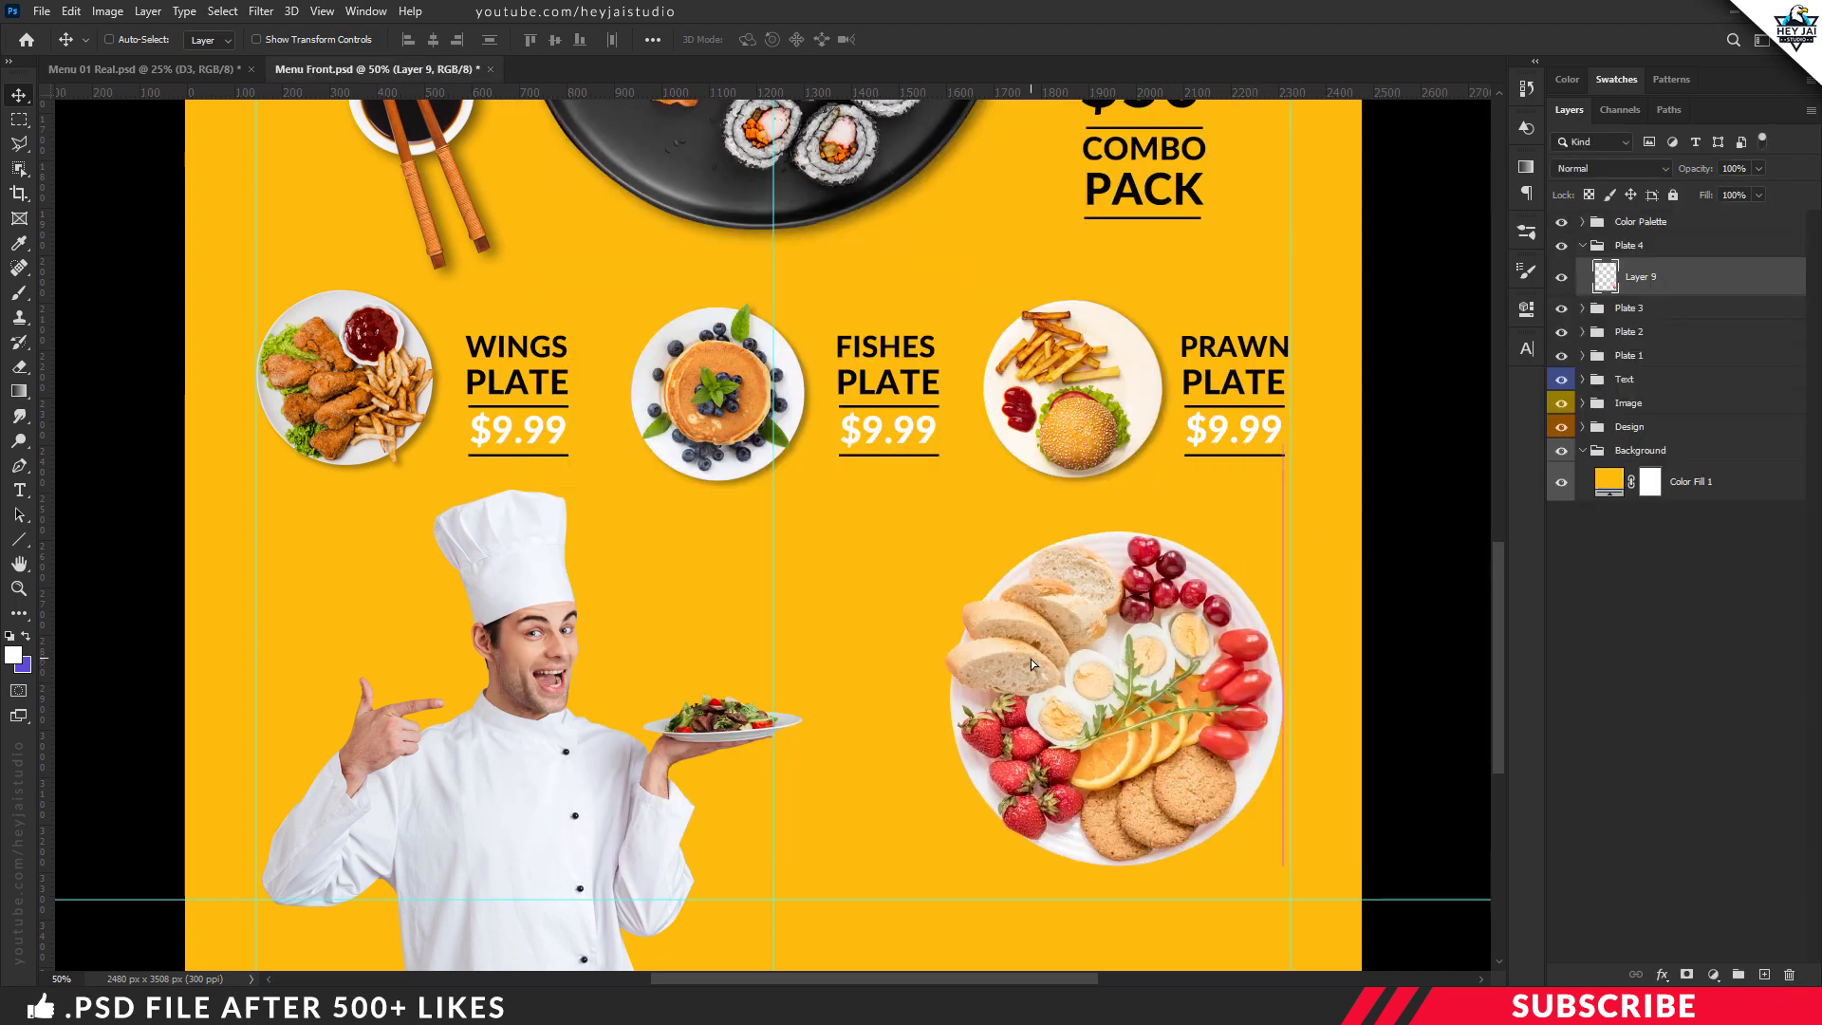
Scale the platter to about 93% and set it below the Prawn Plate beside the chef.
key("ctrl+t")
left_click_drag(1141, 680, 1062, 669)
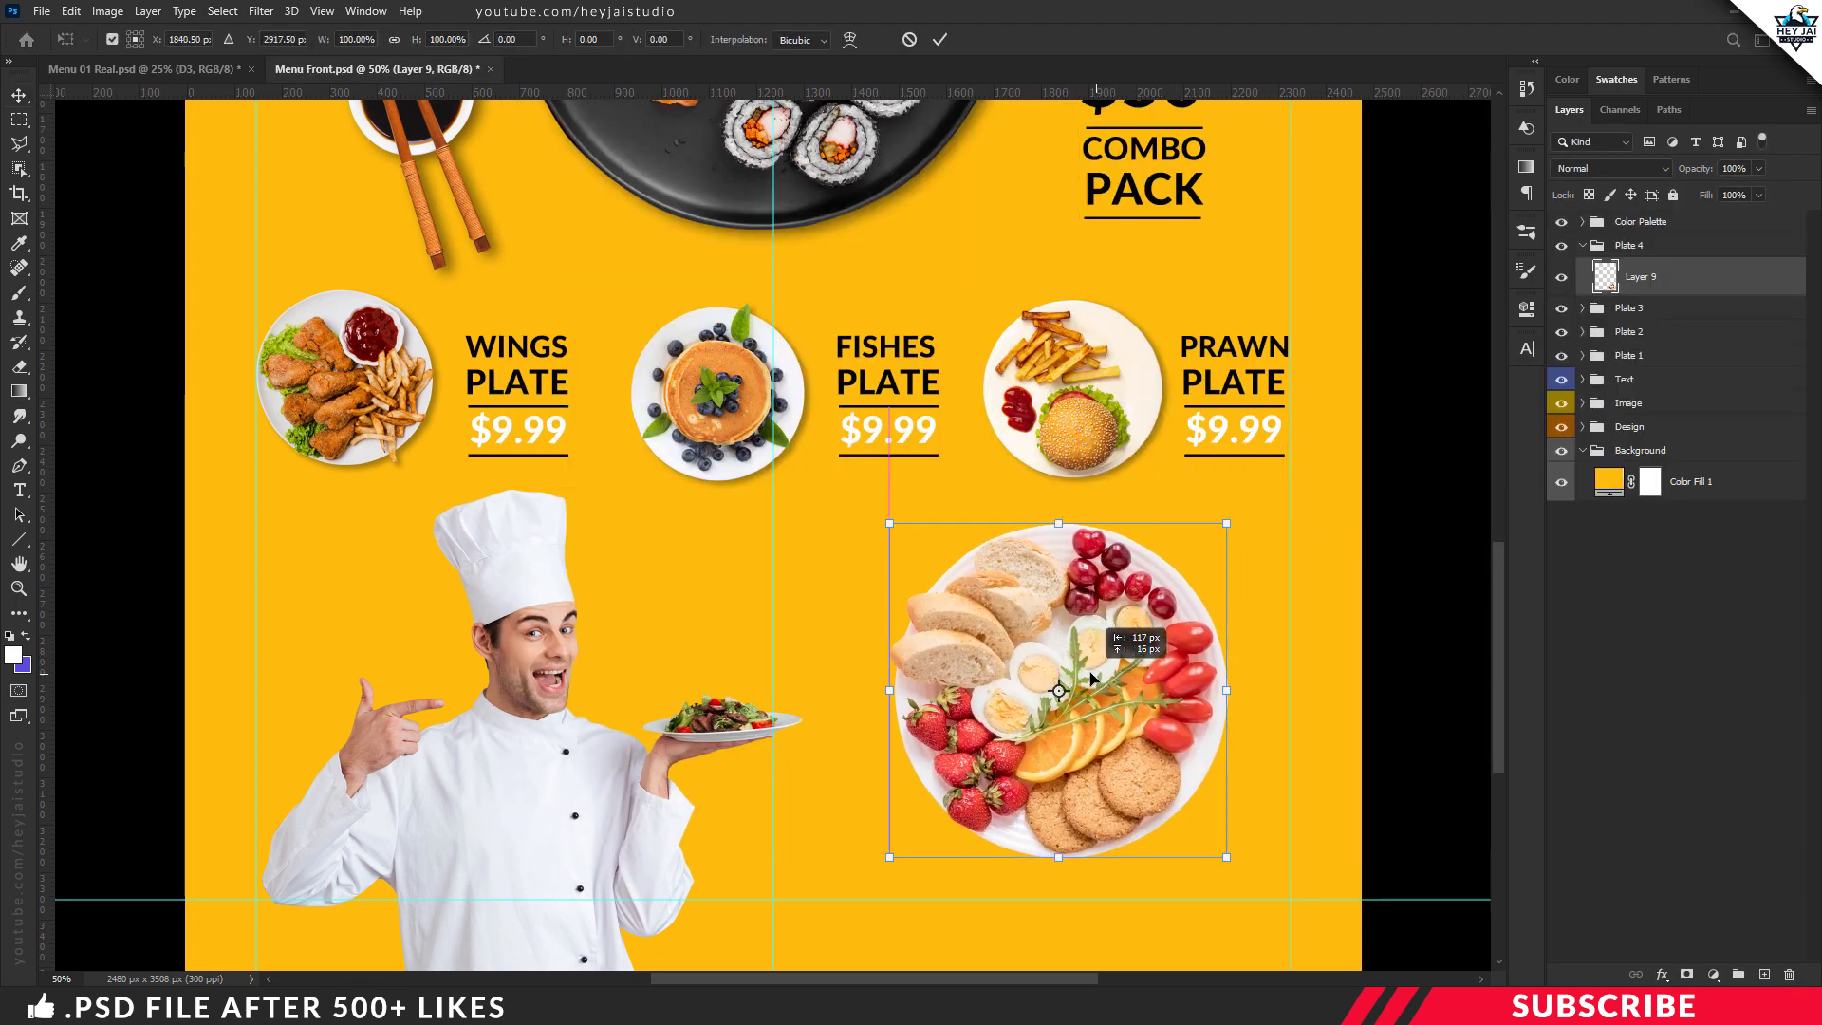
left_click_drag(1222, 856, 1191, 832)
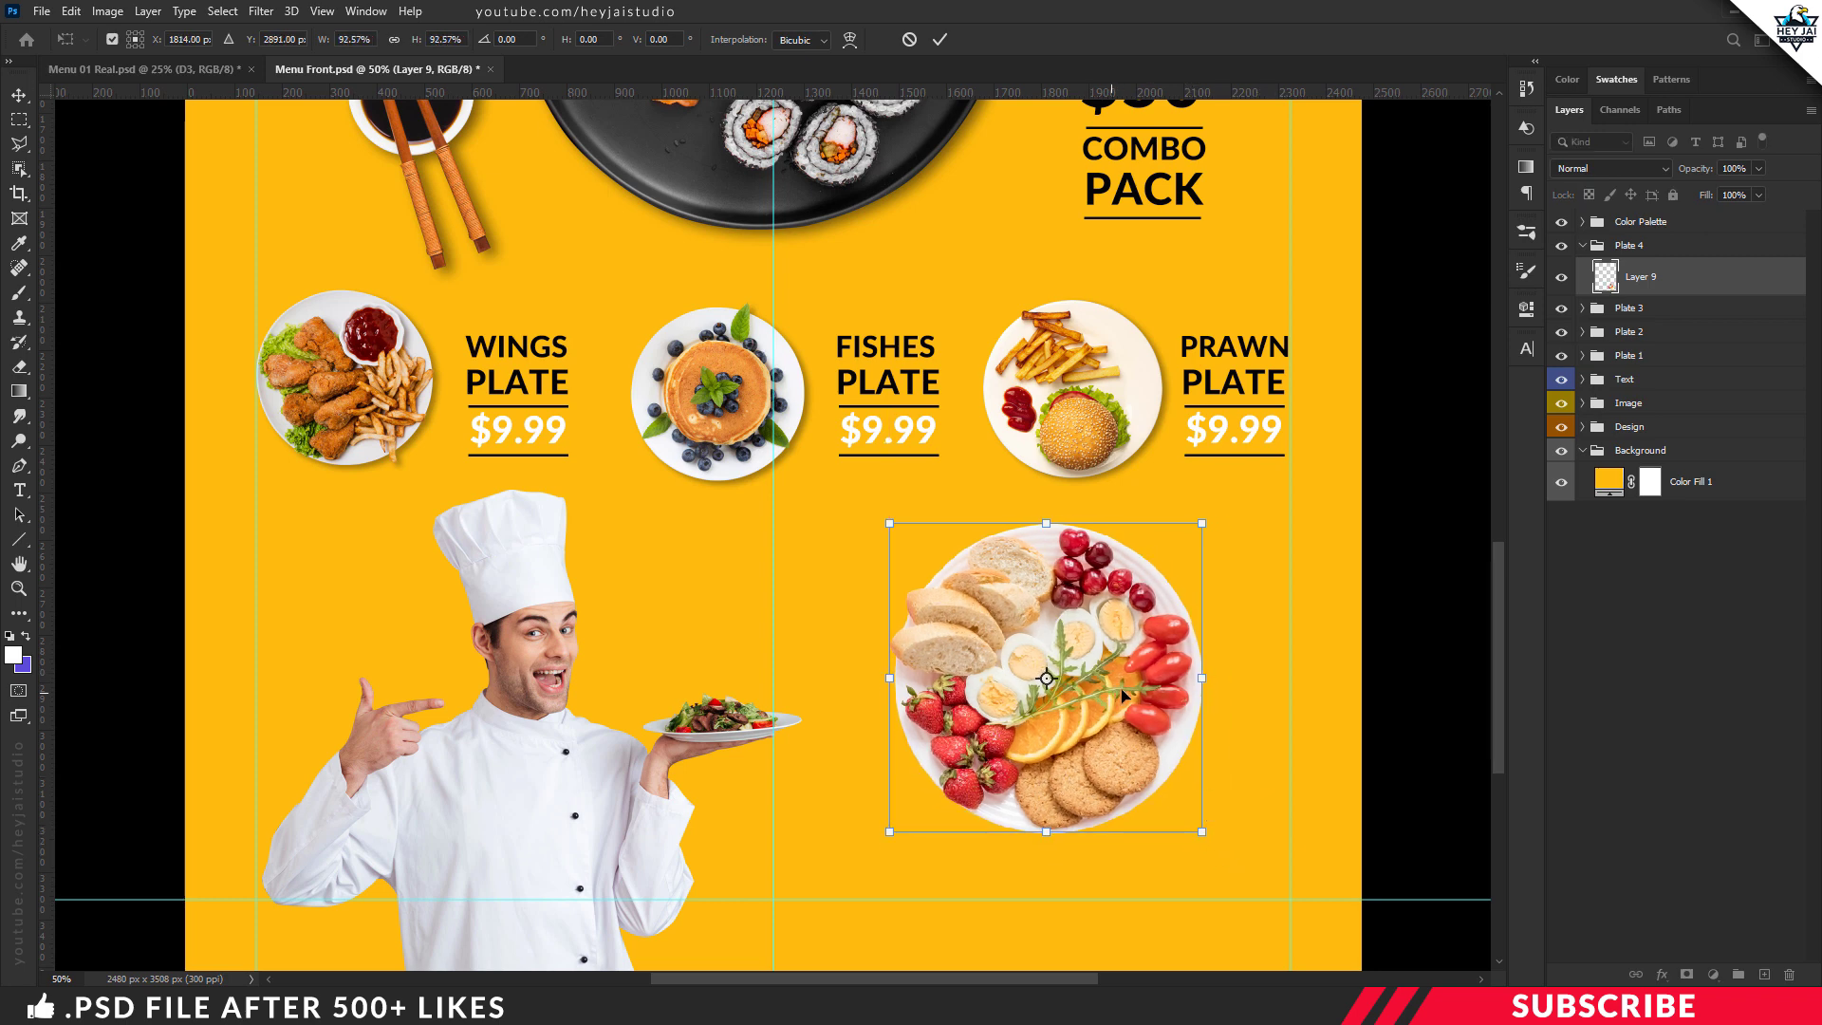
left_click_drag(1117, 690, 1135, 695)
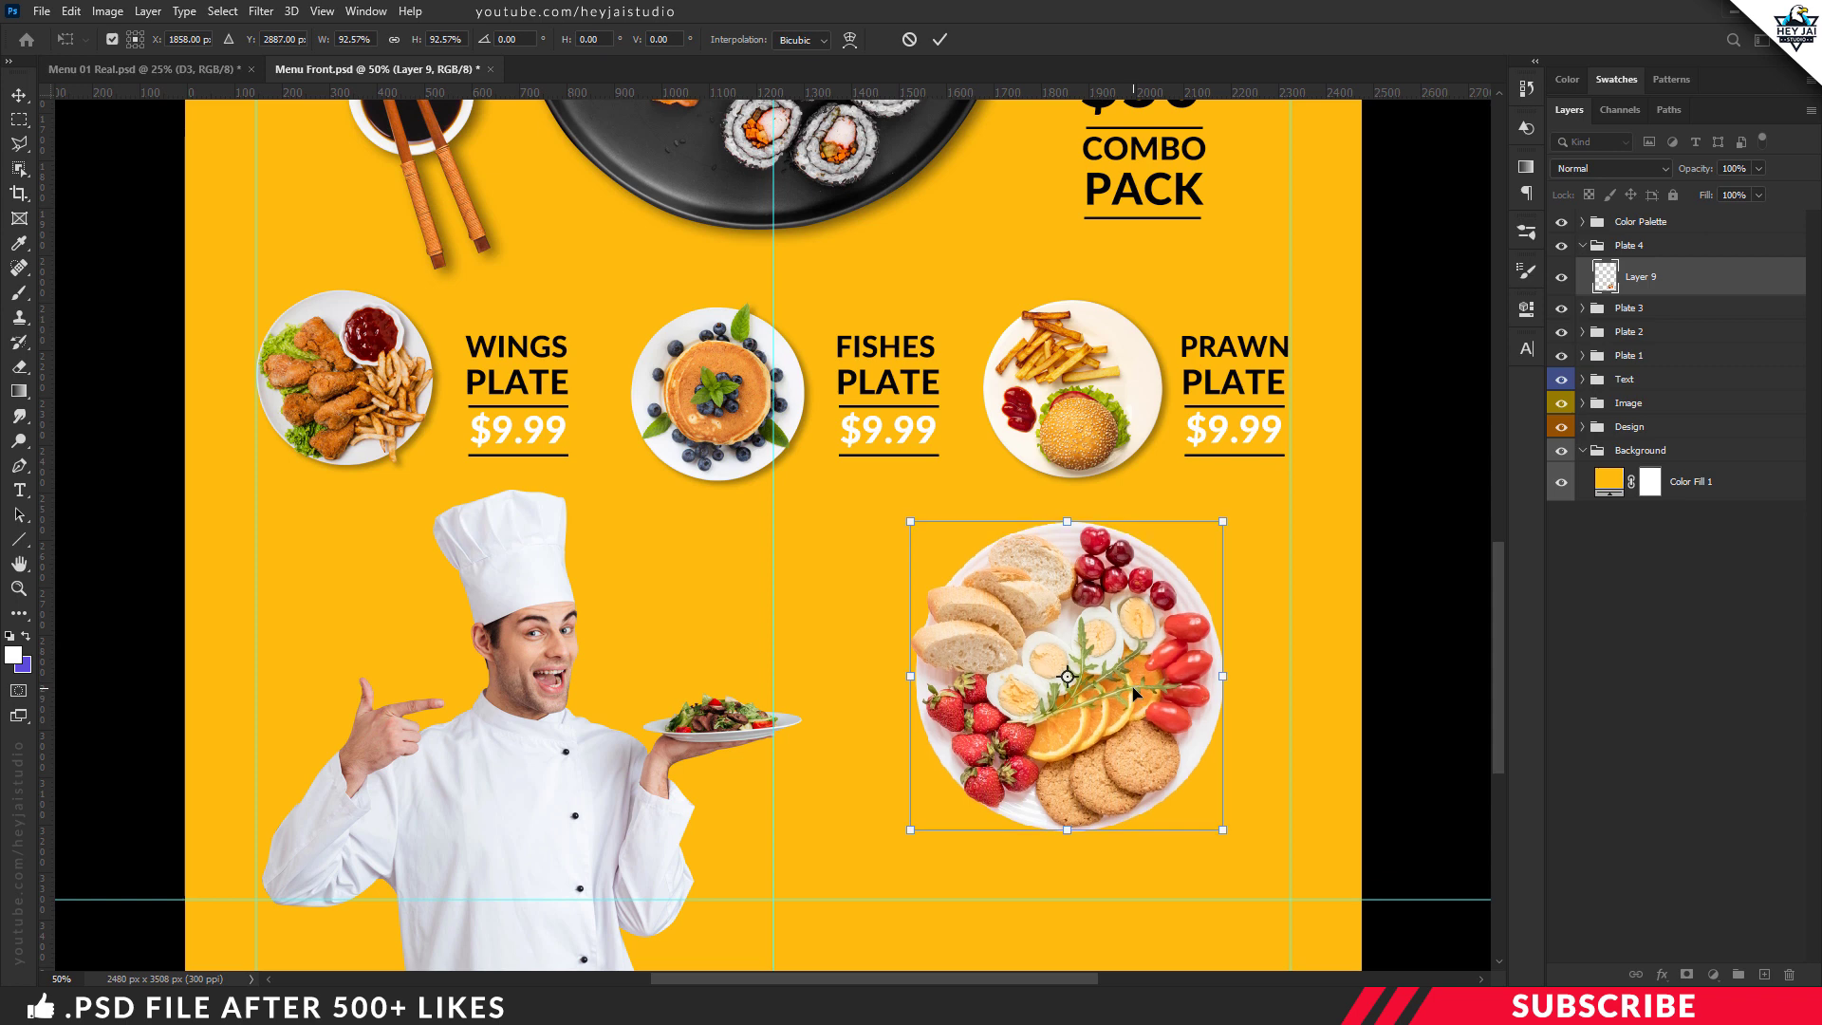
key("Return")
scroll(1072, 807, "down", 2)
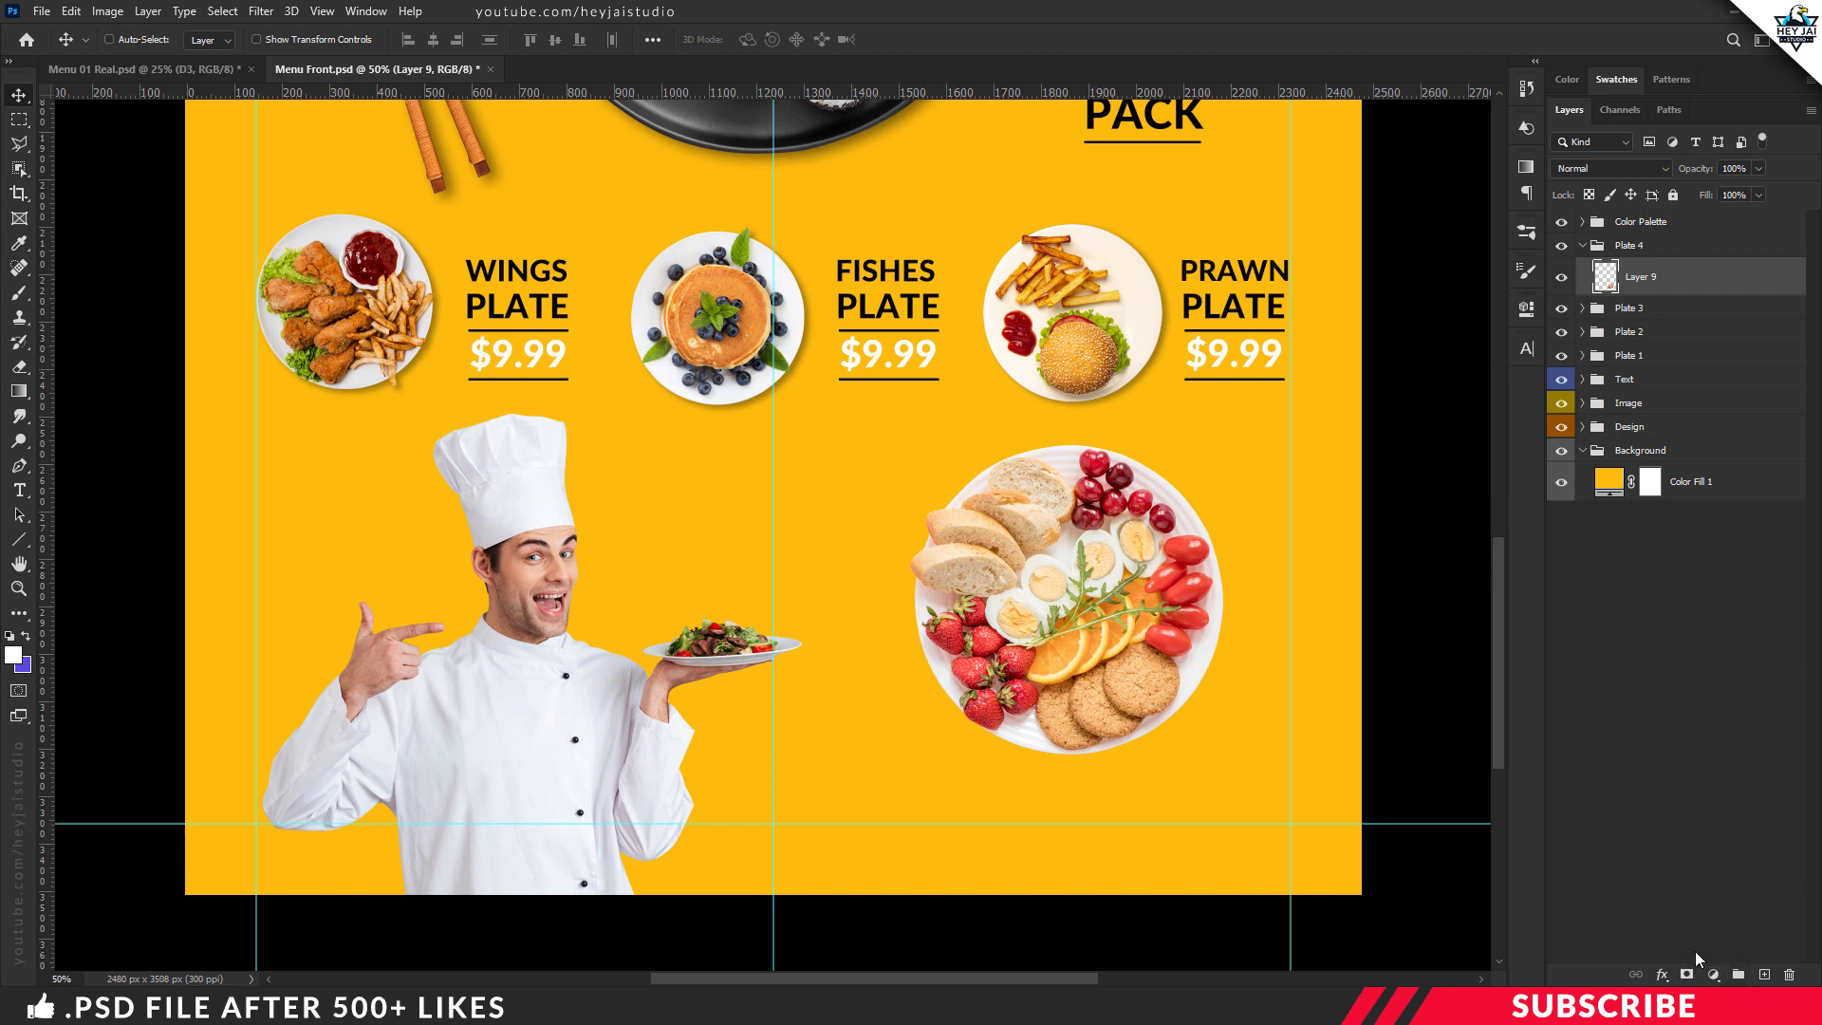
Add the text MEALS PACK $25 in black on a new layer in Plate 4.
left_click(1763, 975)
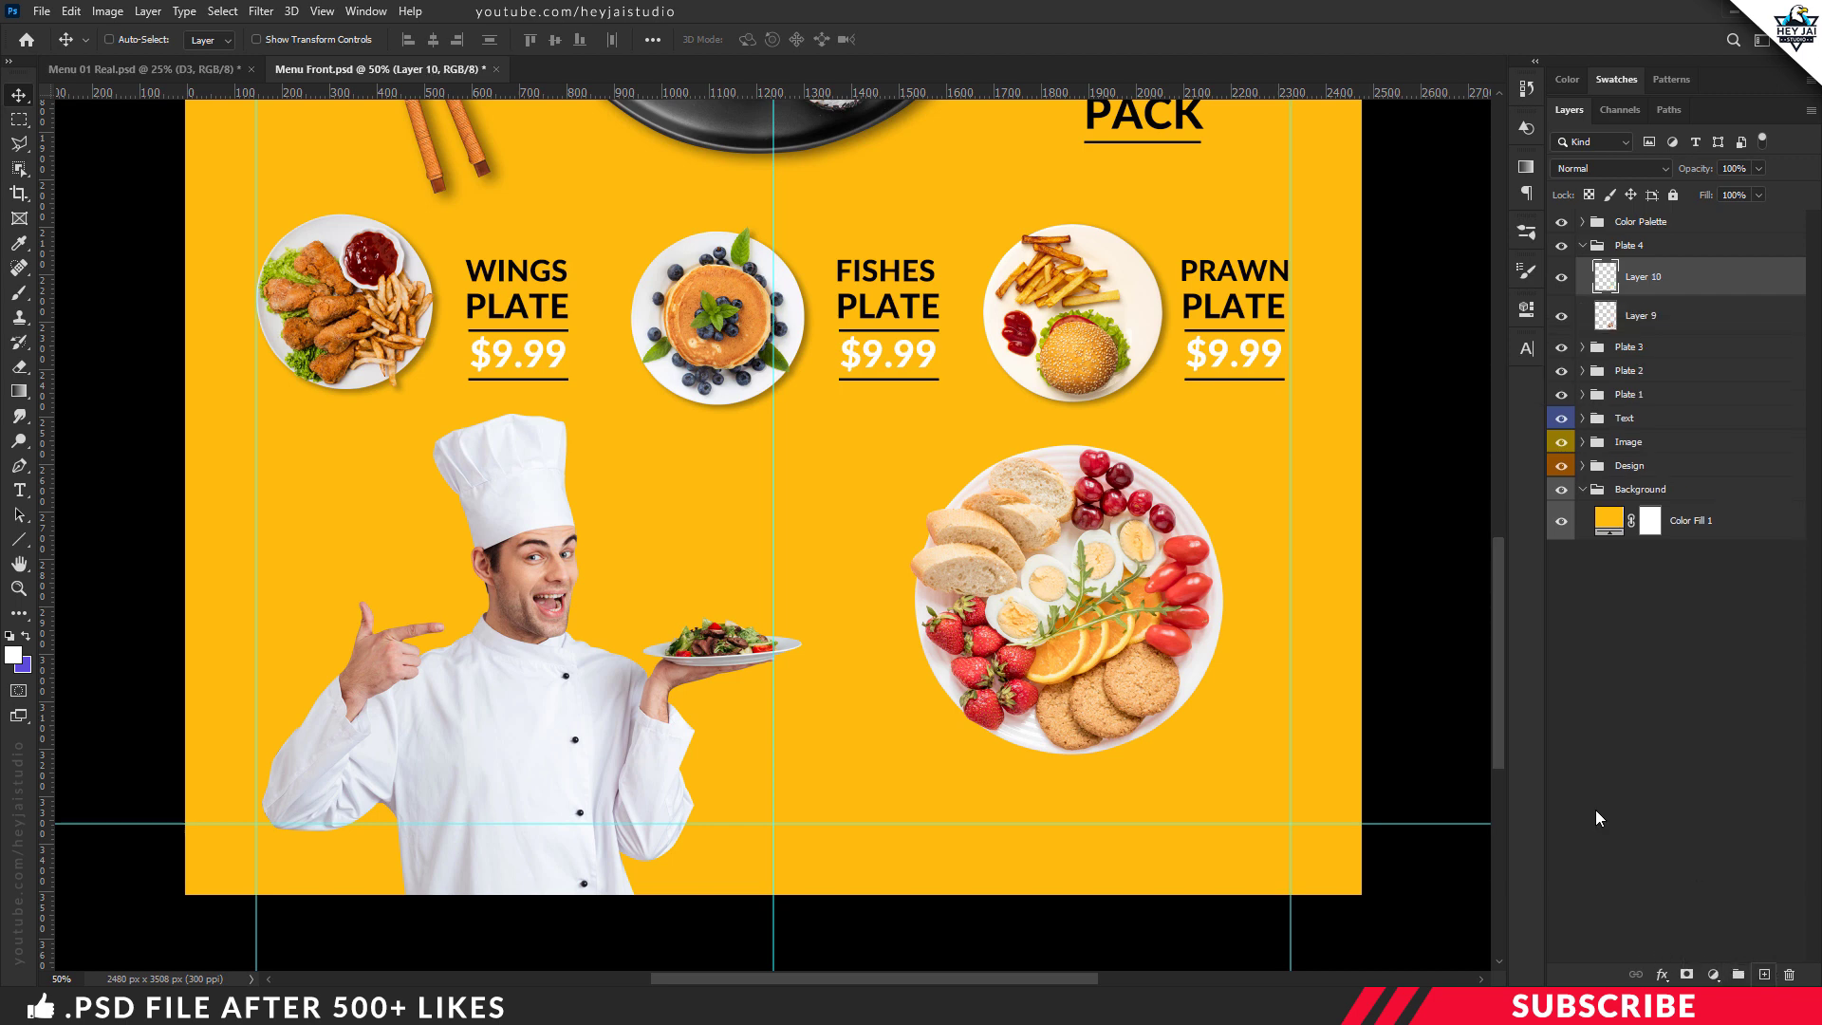
left_click(15, 660)
left_click(1376, 775)
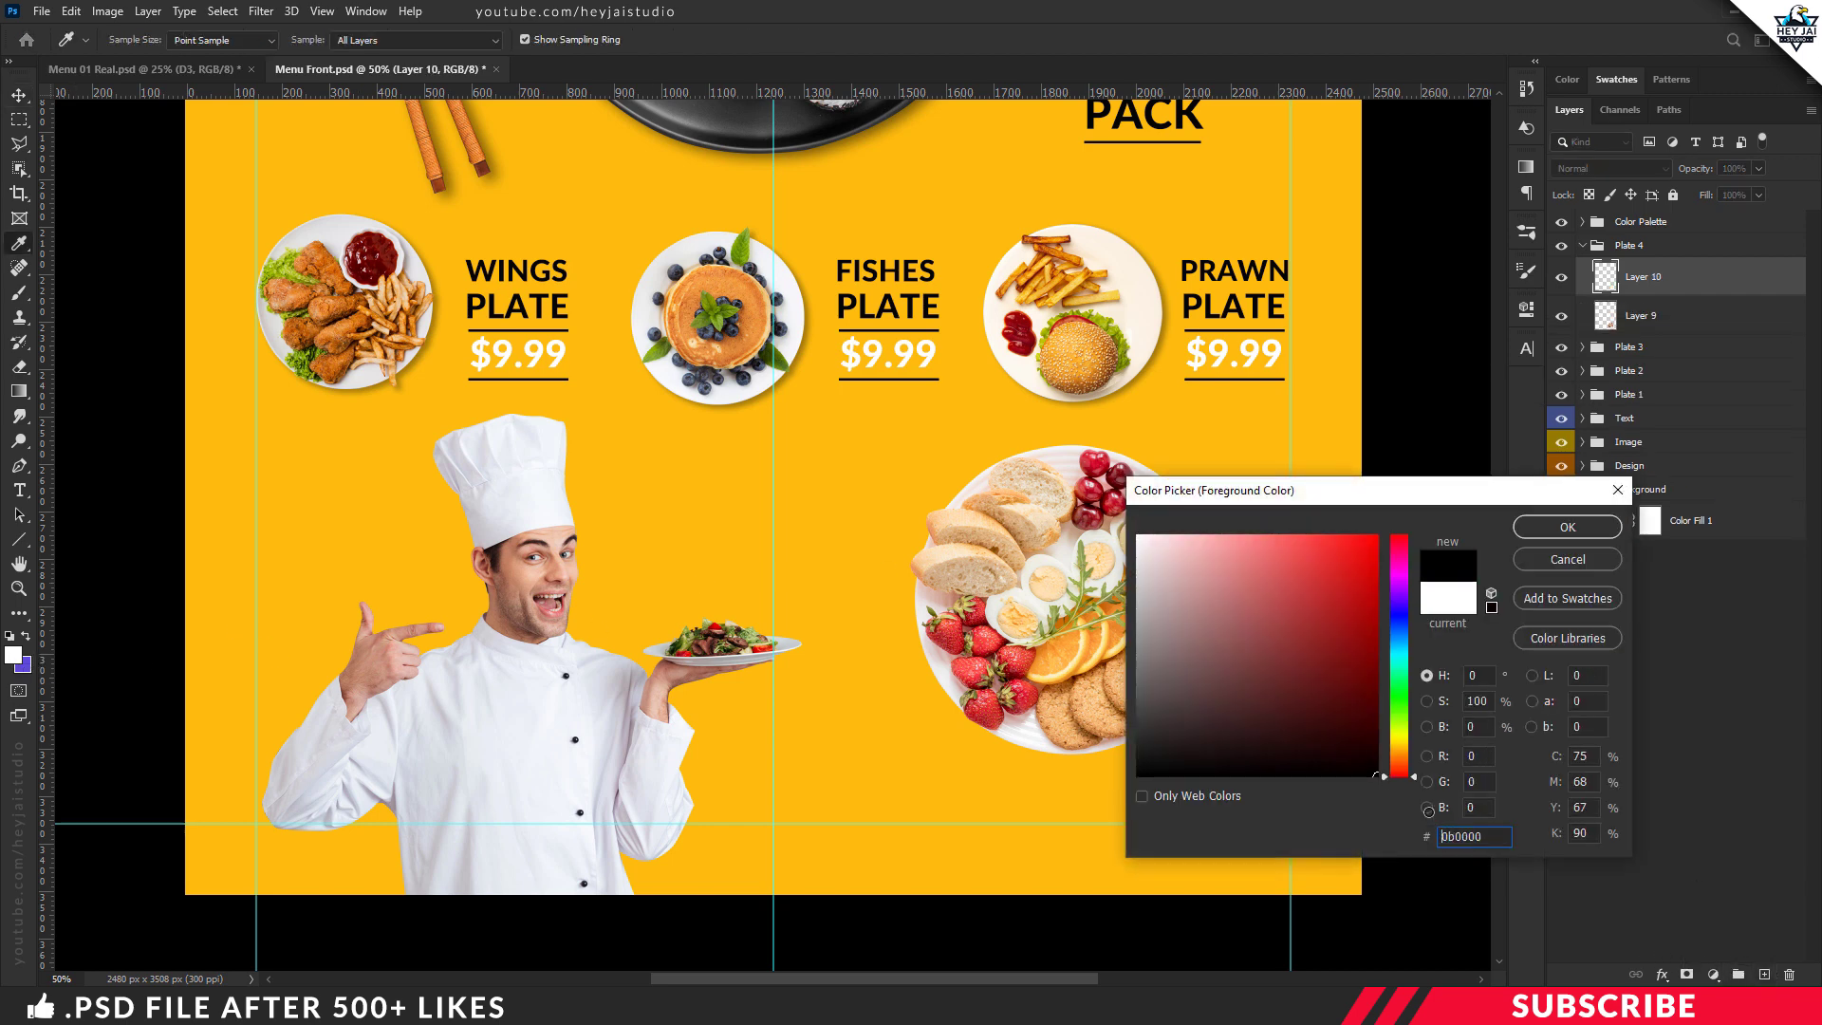
left_click(1567, 528)
key("t")
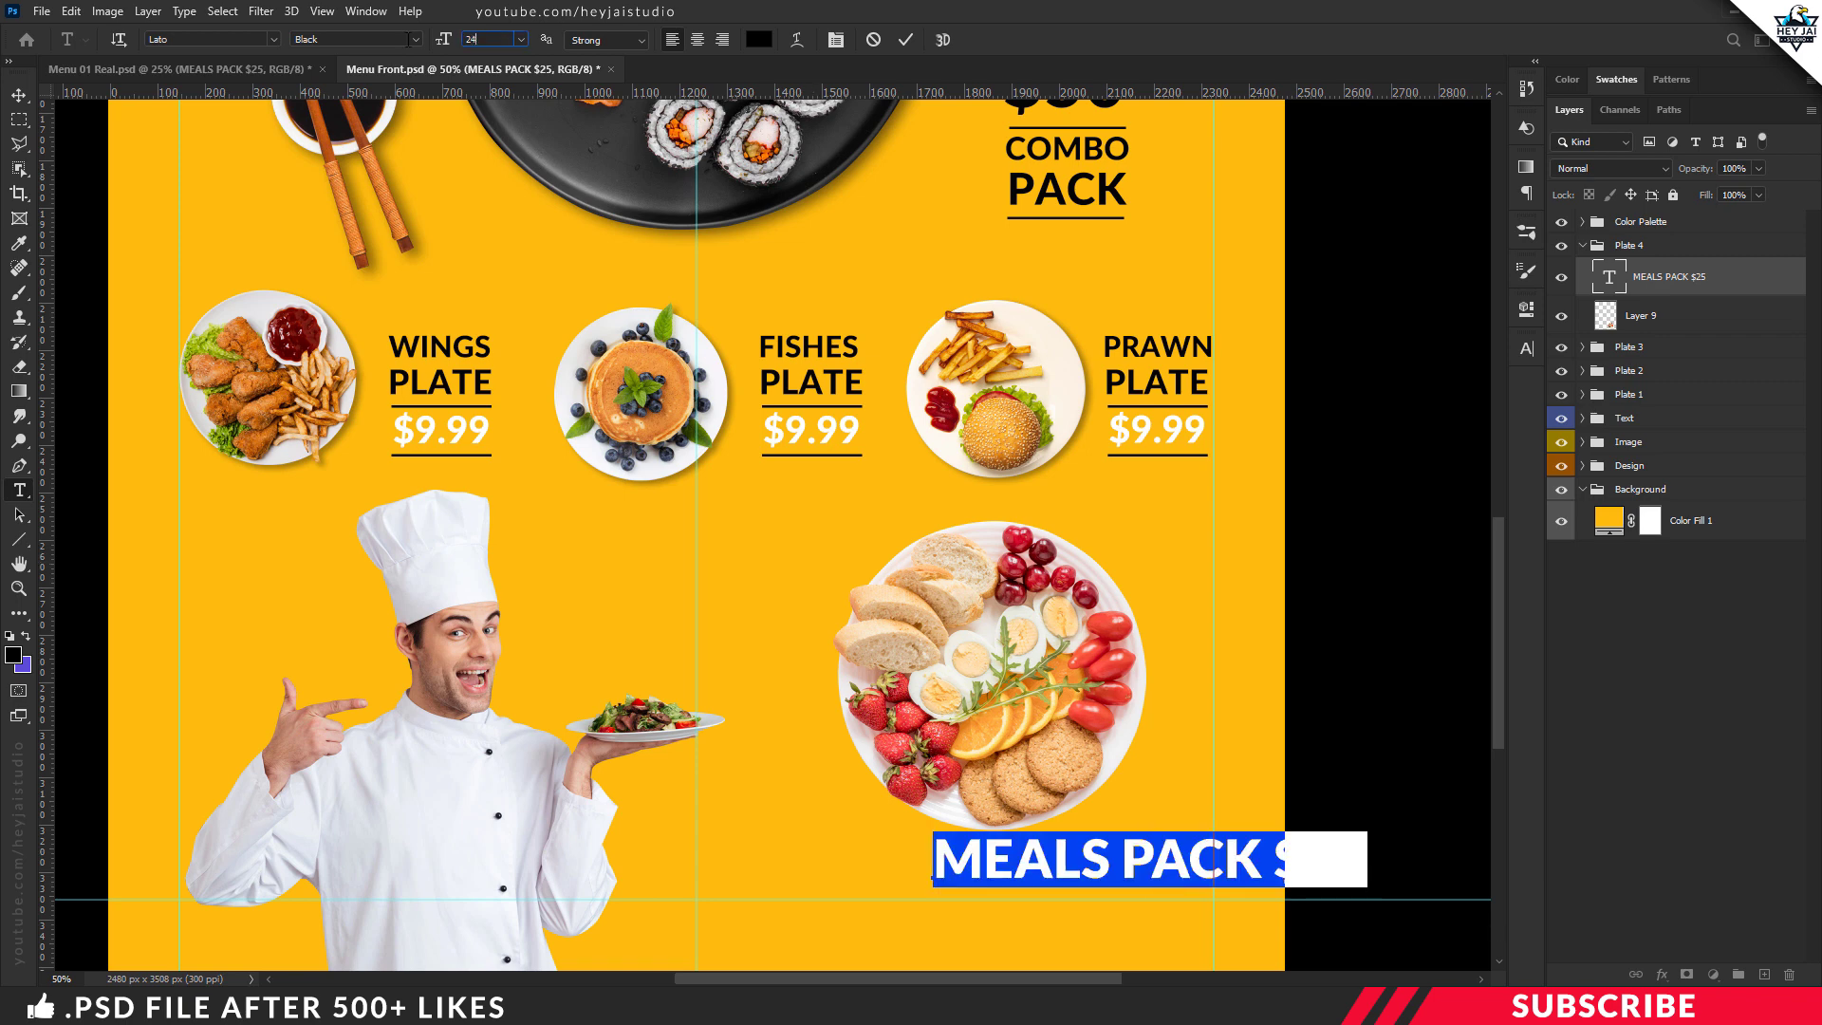
key("Return")
Shrink the MEALS PACK $25 text and centre it under the platter.
key("ctrl+t")
left_click_drag(1044, 878, 1110, 884)
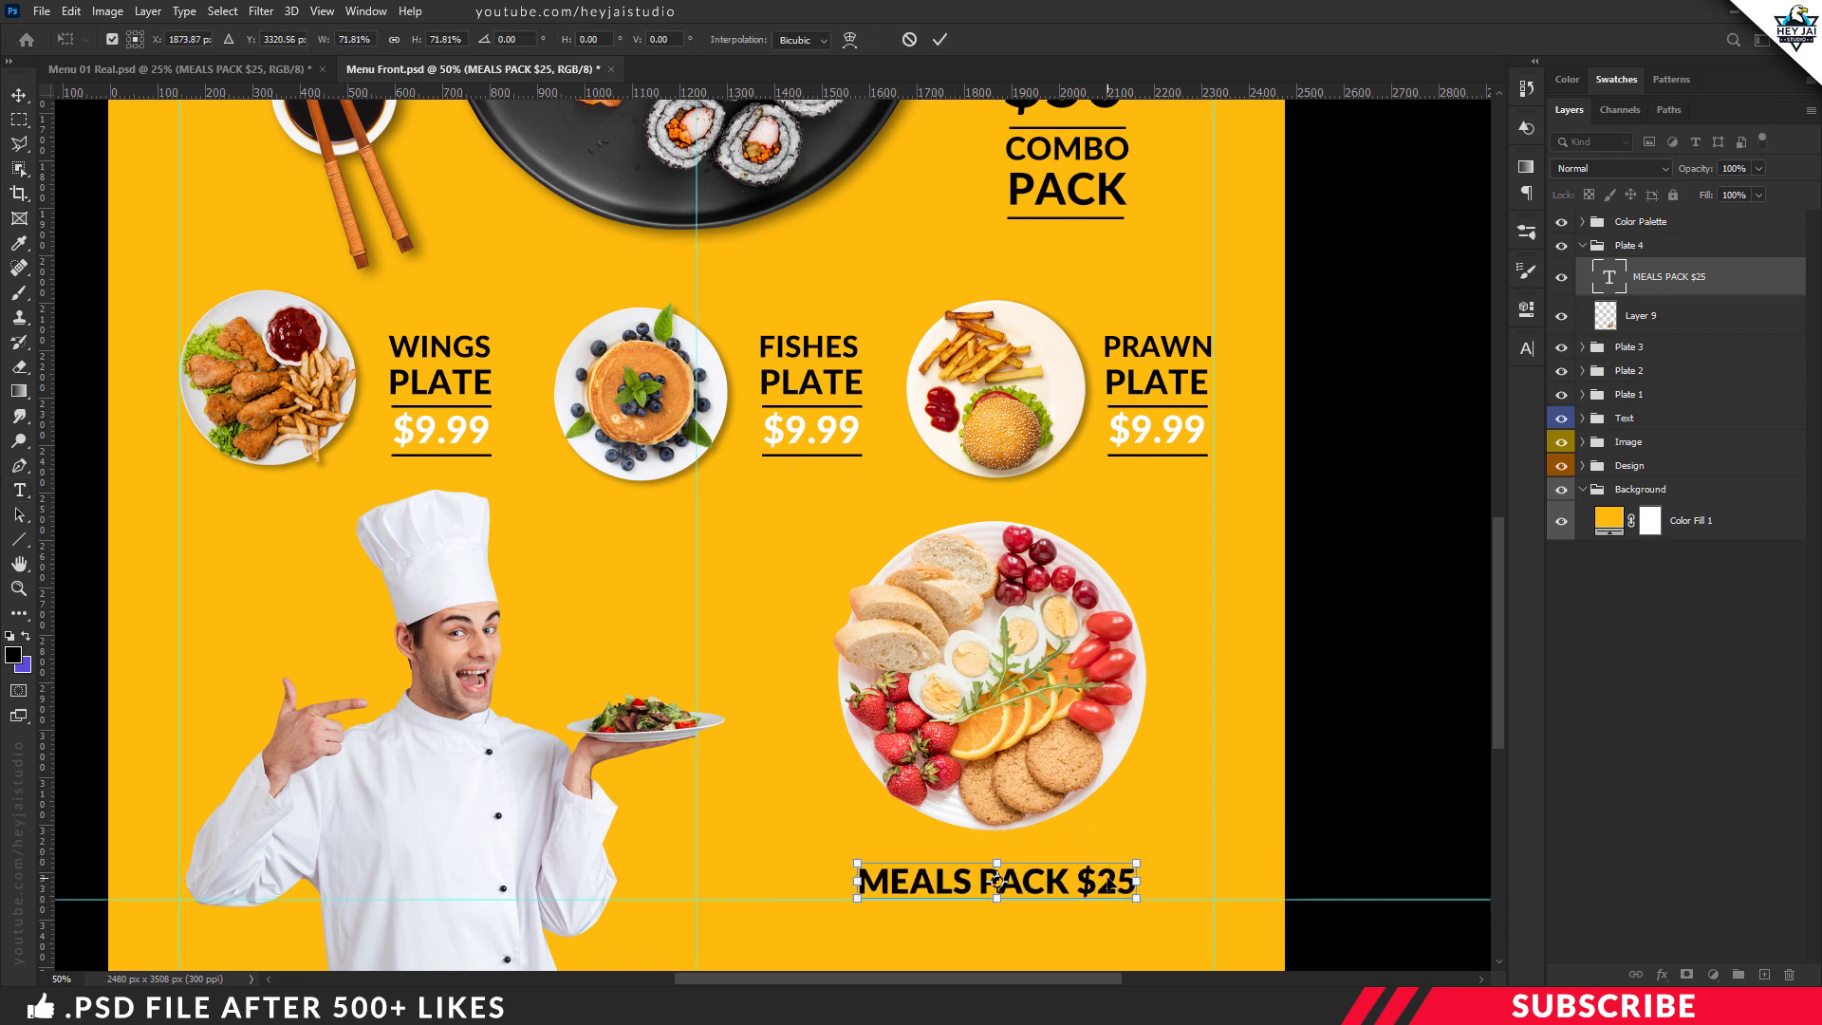
key("Return")
scroll(1110, 806, "down", 1)
key("ctrl+minus")
key("ctrl+minus")
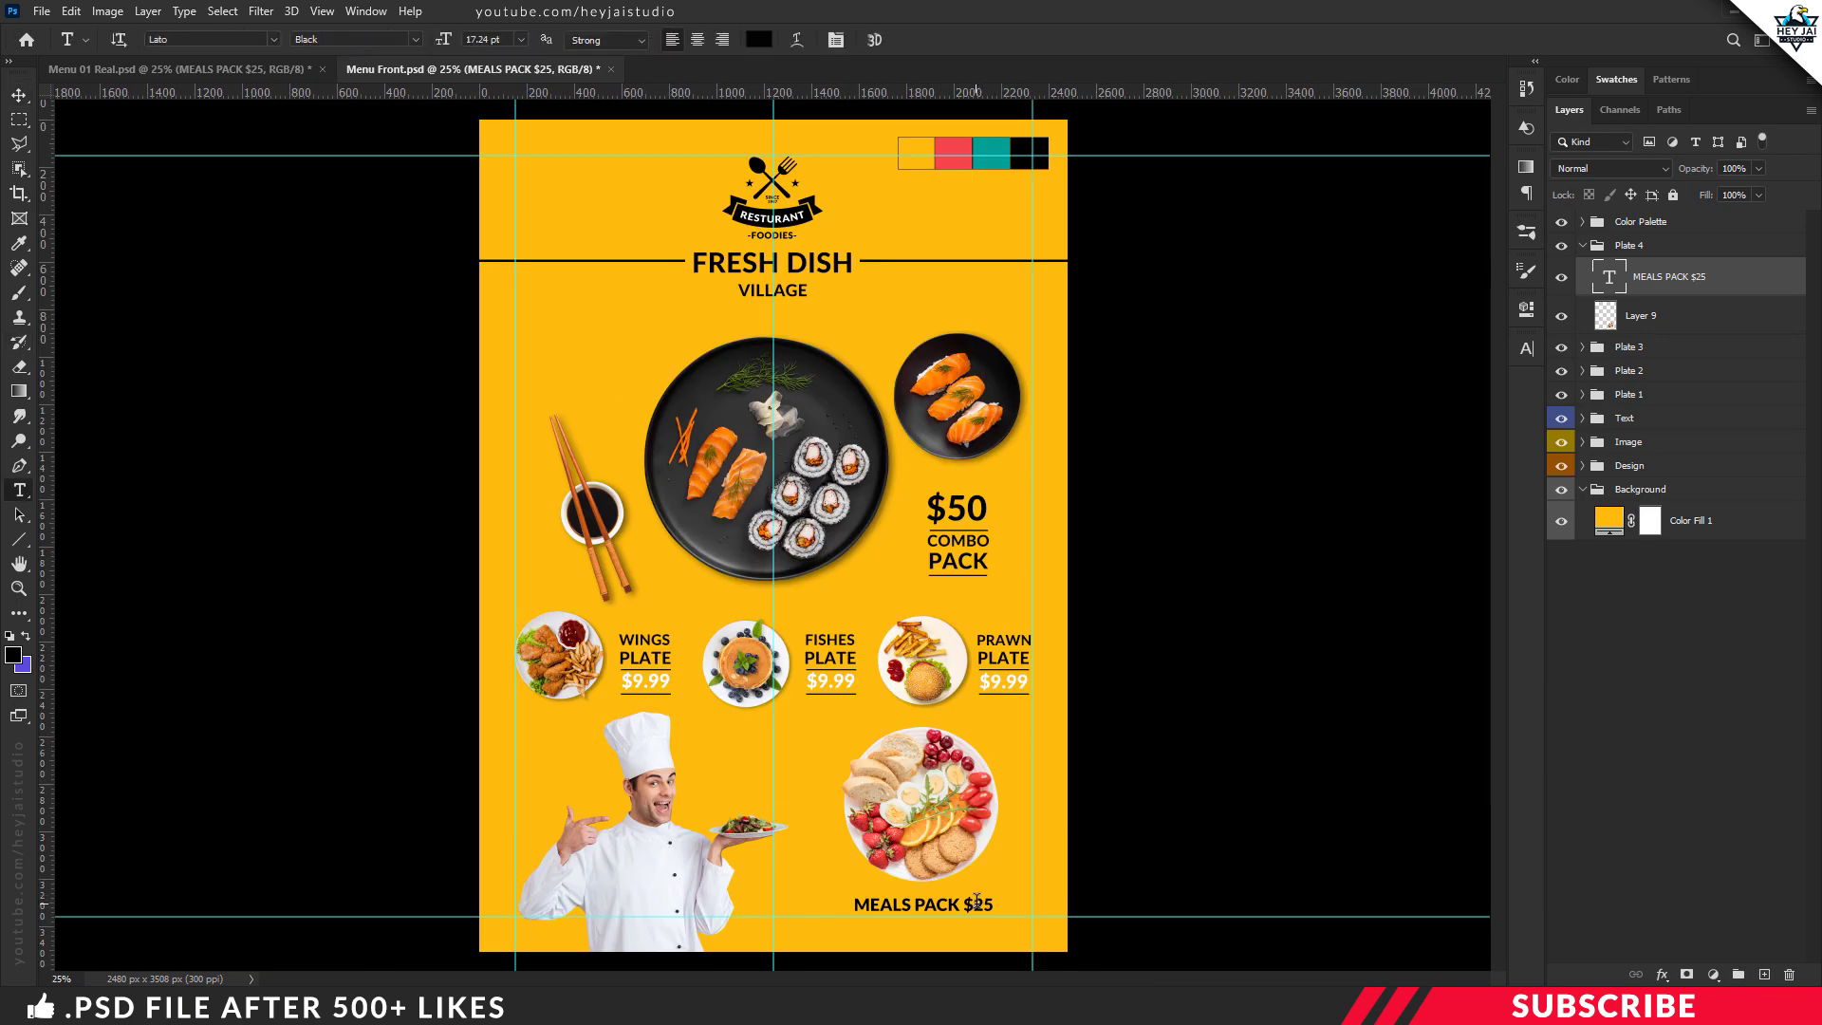
Colour the $25 price teal (069f96) sampled from the swatch strip.
mouse_move(977, 901)
left_mouse_down()
mouse_move(1021, 897)
mouse_move(999, 901)
left_mouse_up()
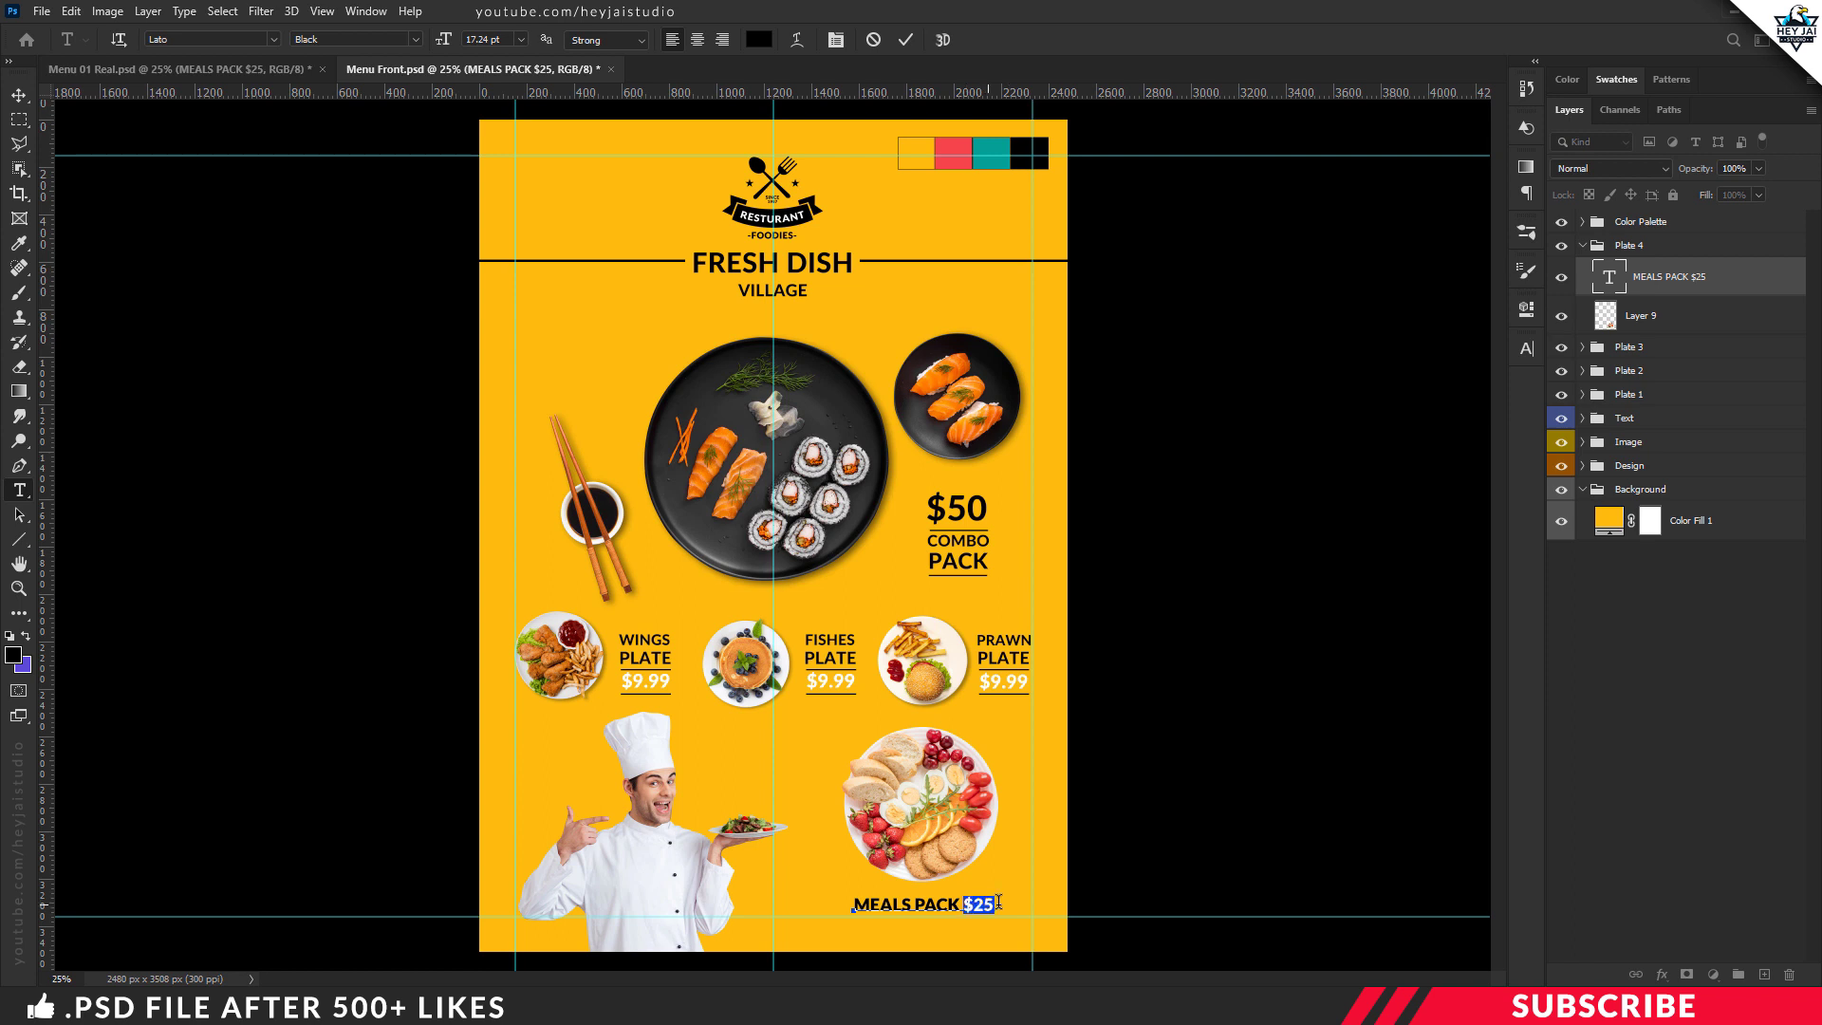
left_click(14, 654)
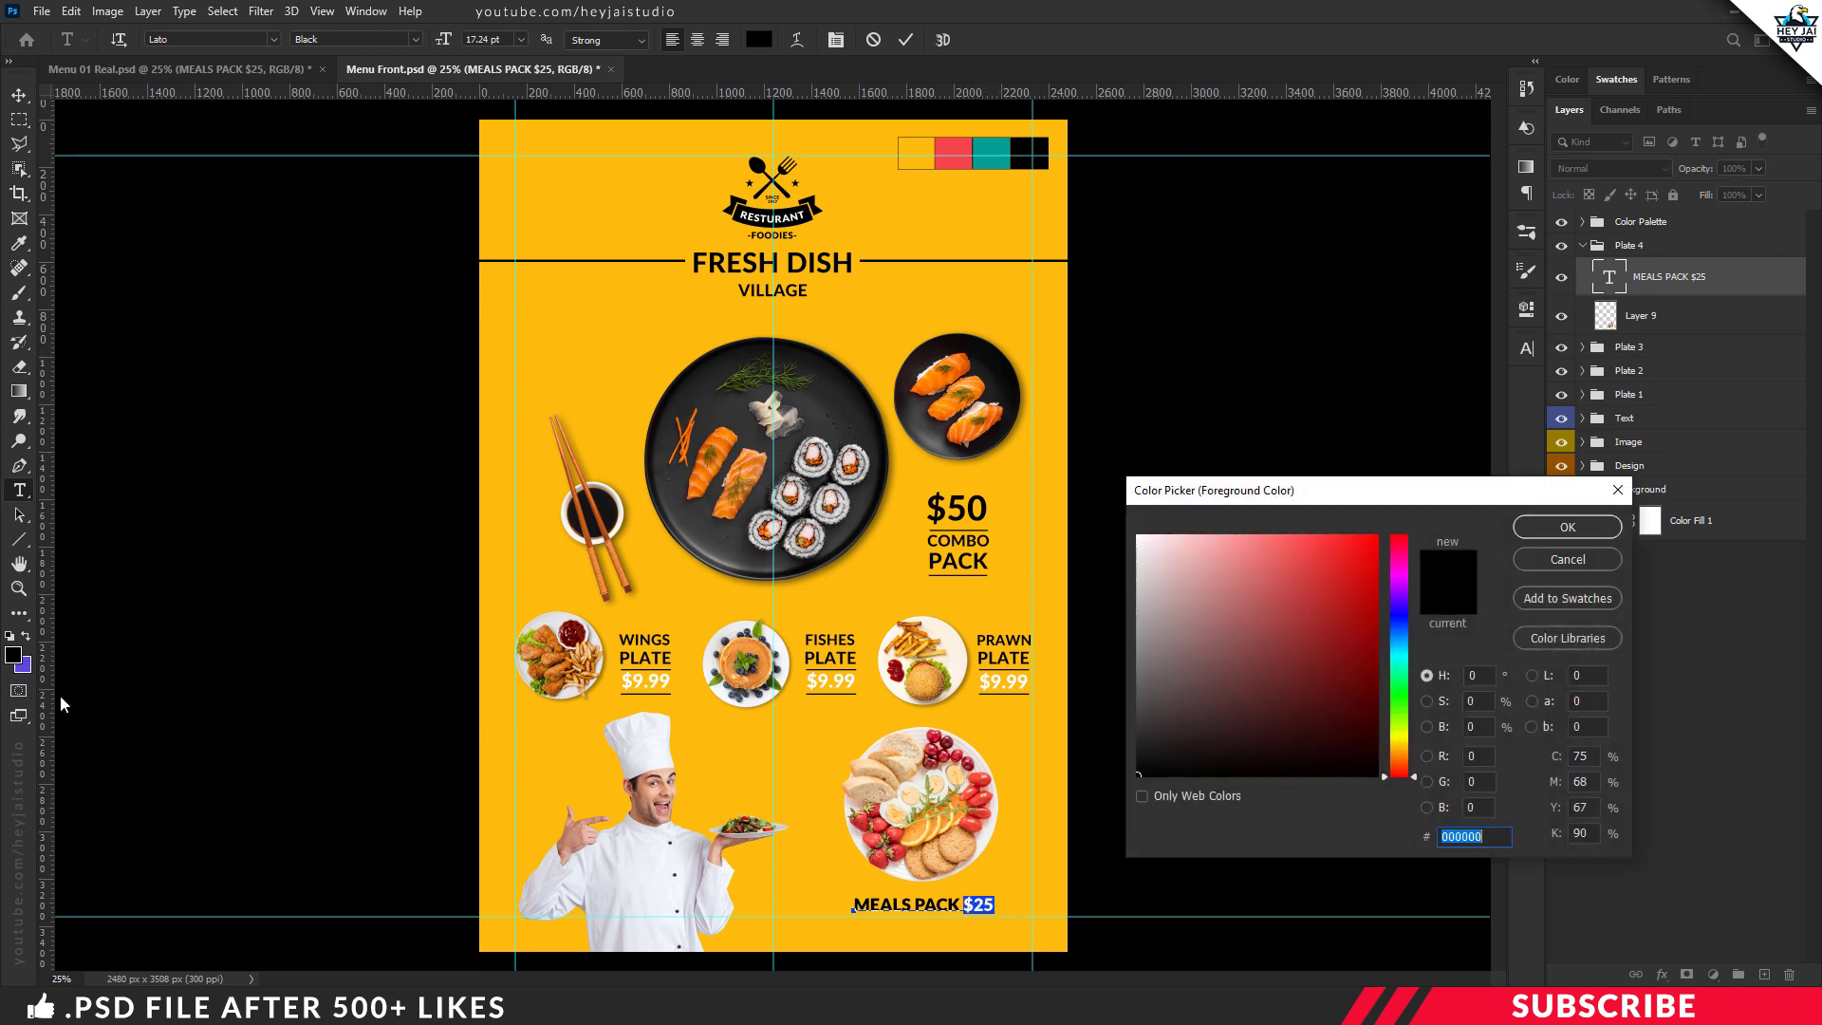
left_click(1002, 143)
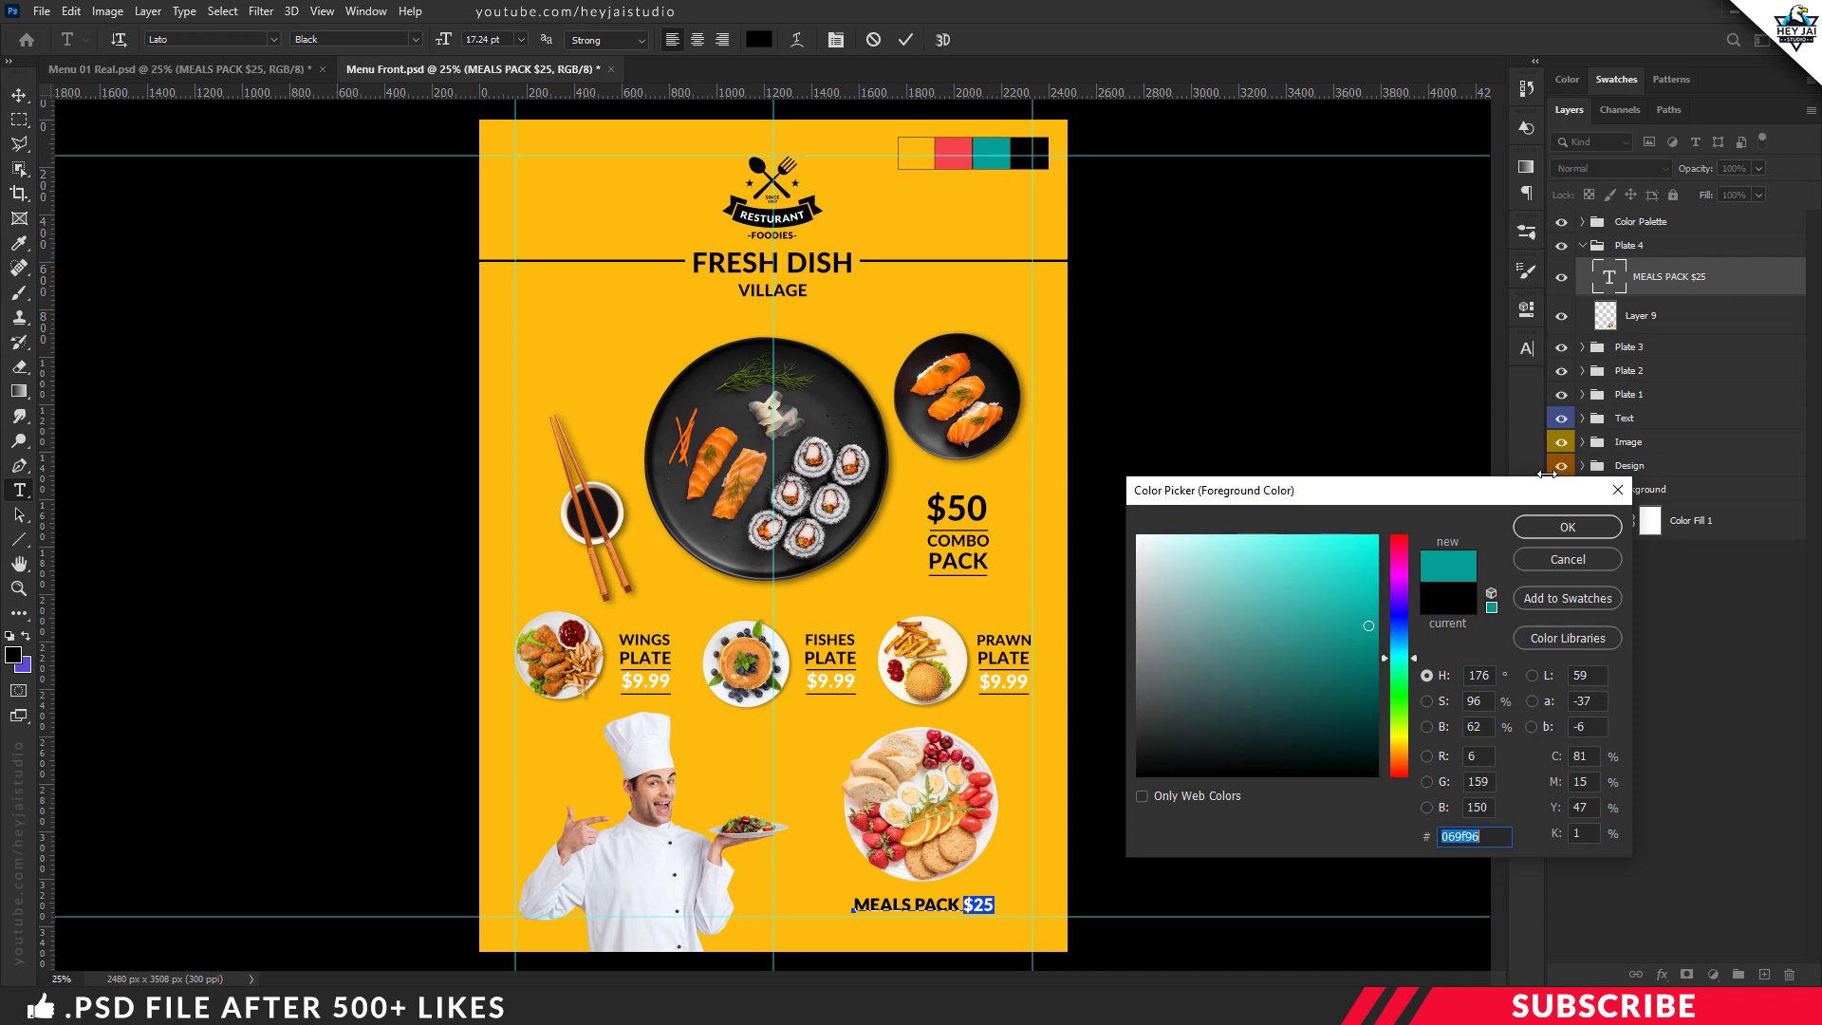
left_click(1567, 529)
key("ctrl+Return")
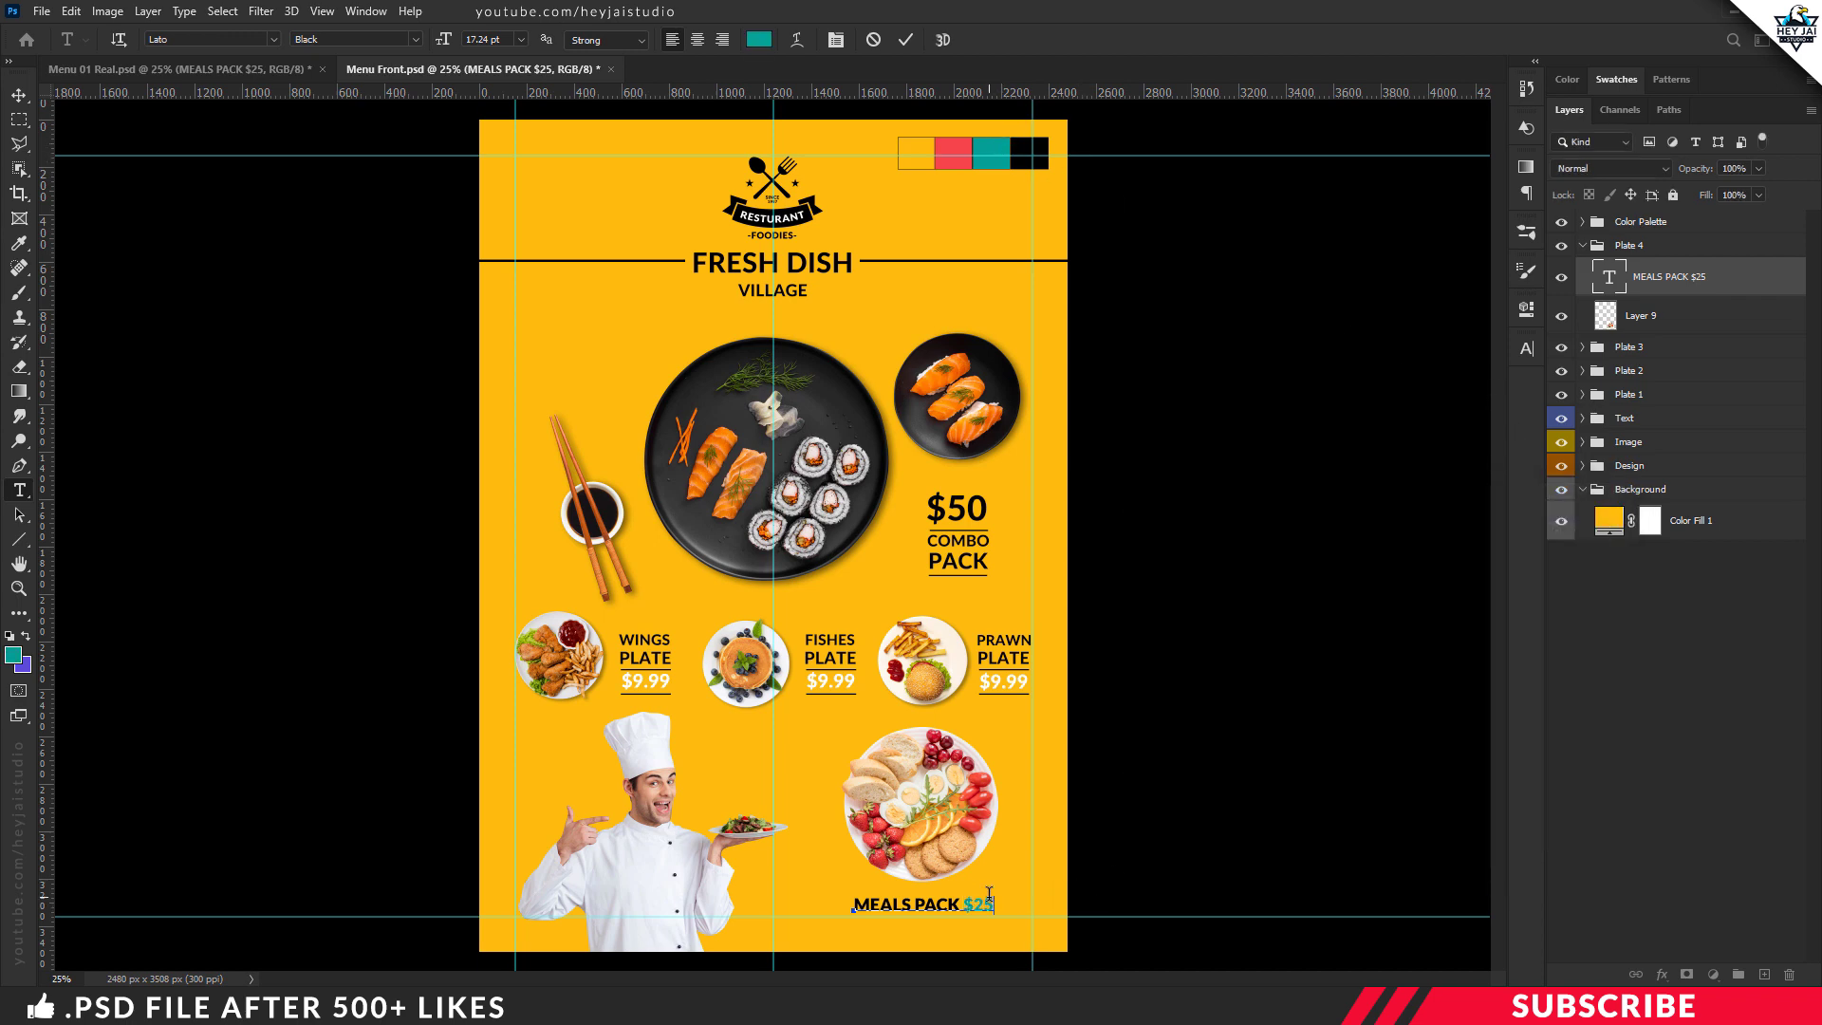
scroll(1188, 744, "up", 1, "alt")
scroll(1188, 683, "down", 3)
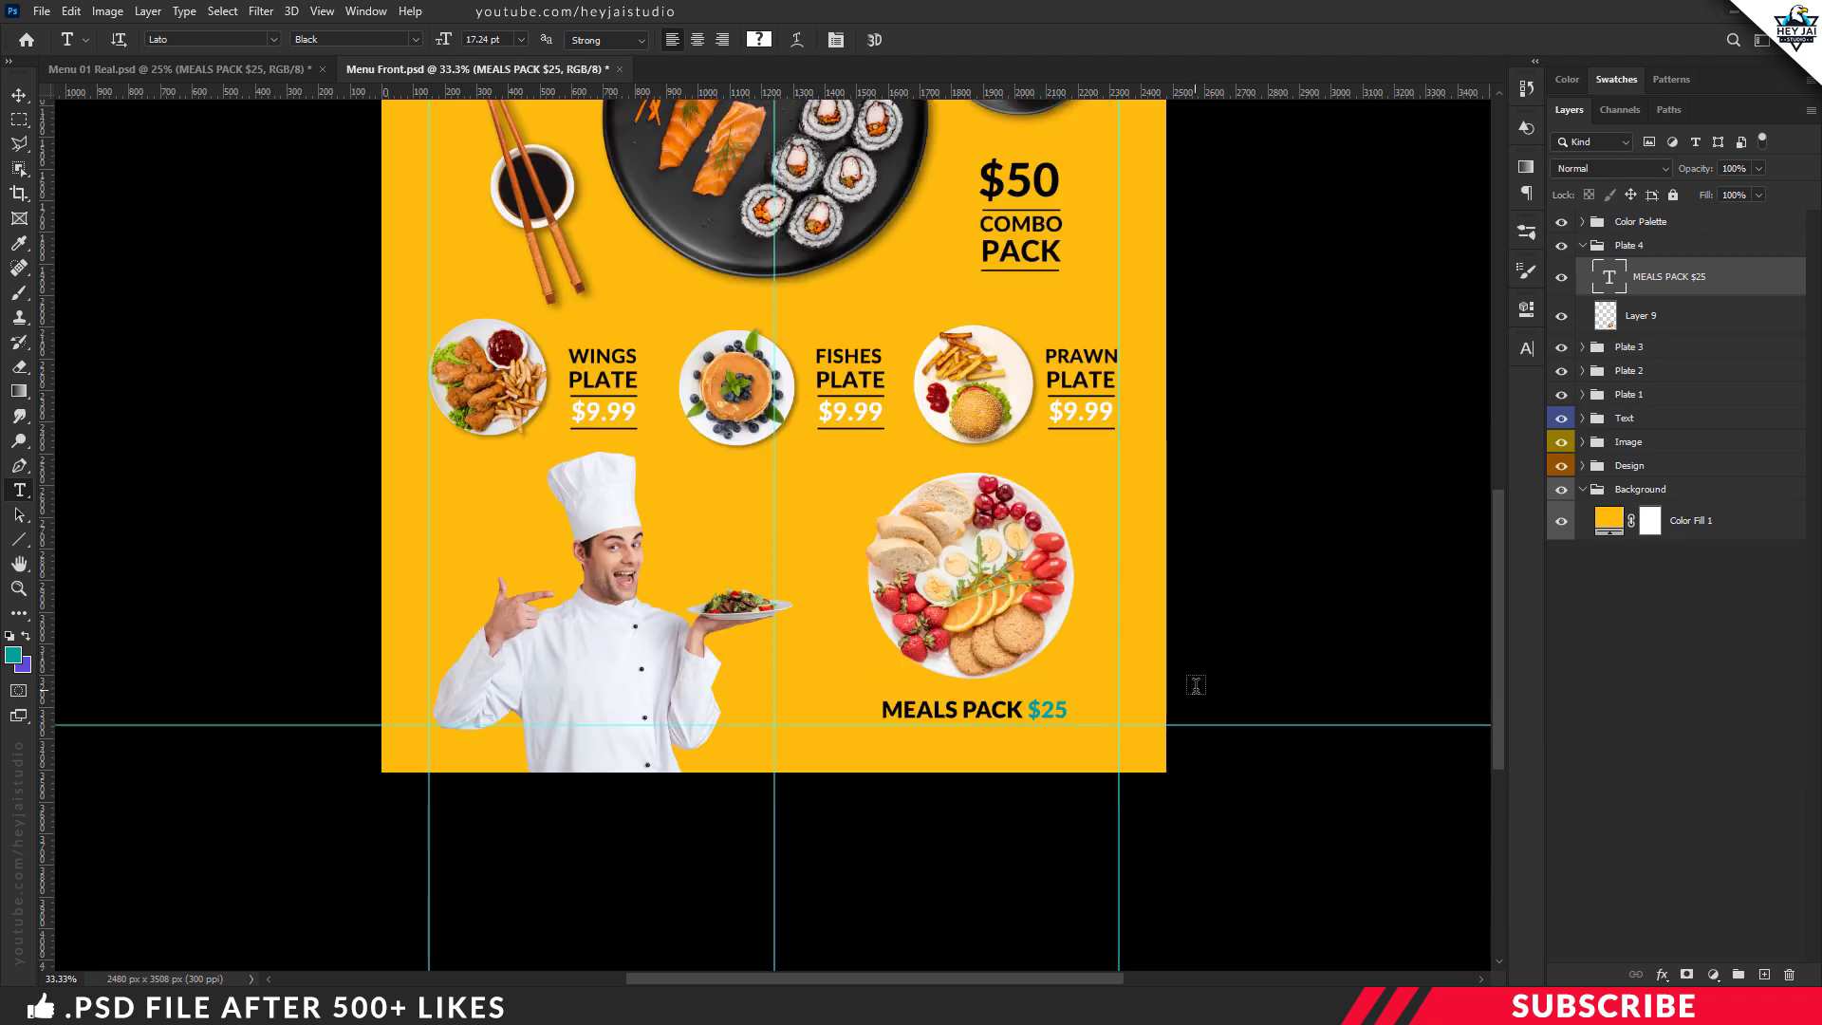
scroll(1215, 698, "up", 1, "alt")
key("v")
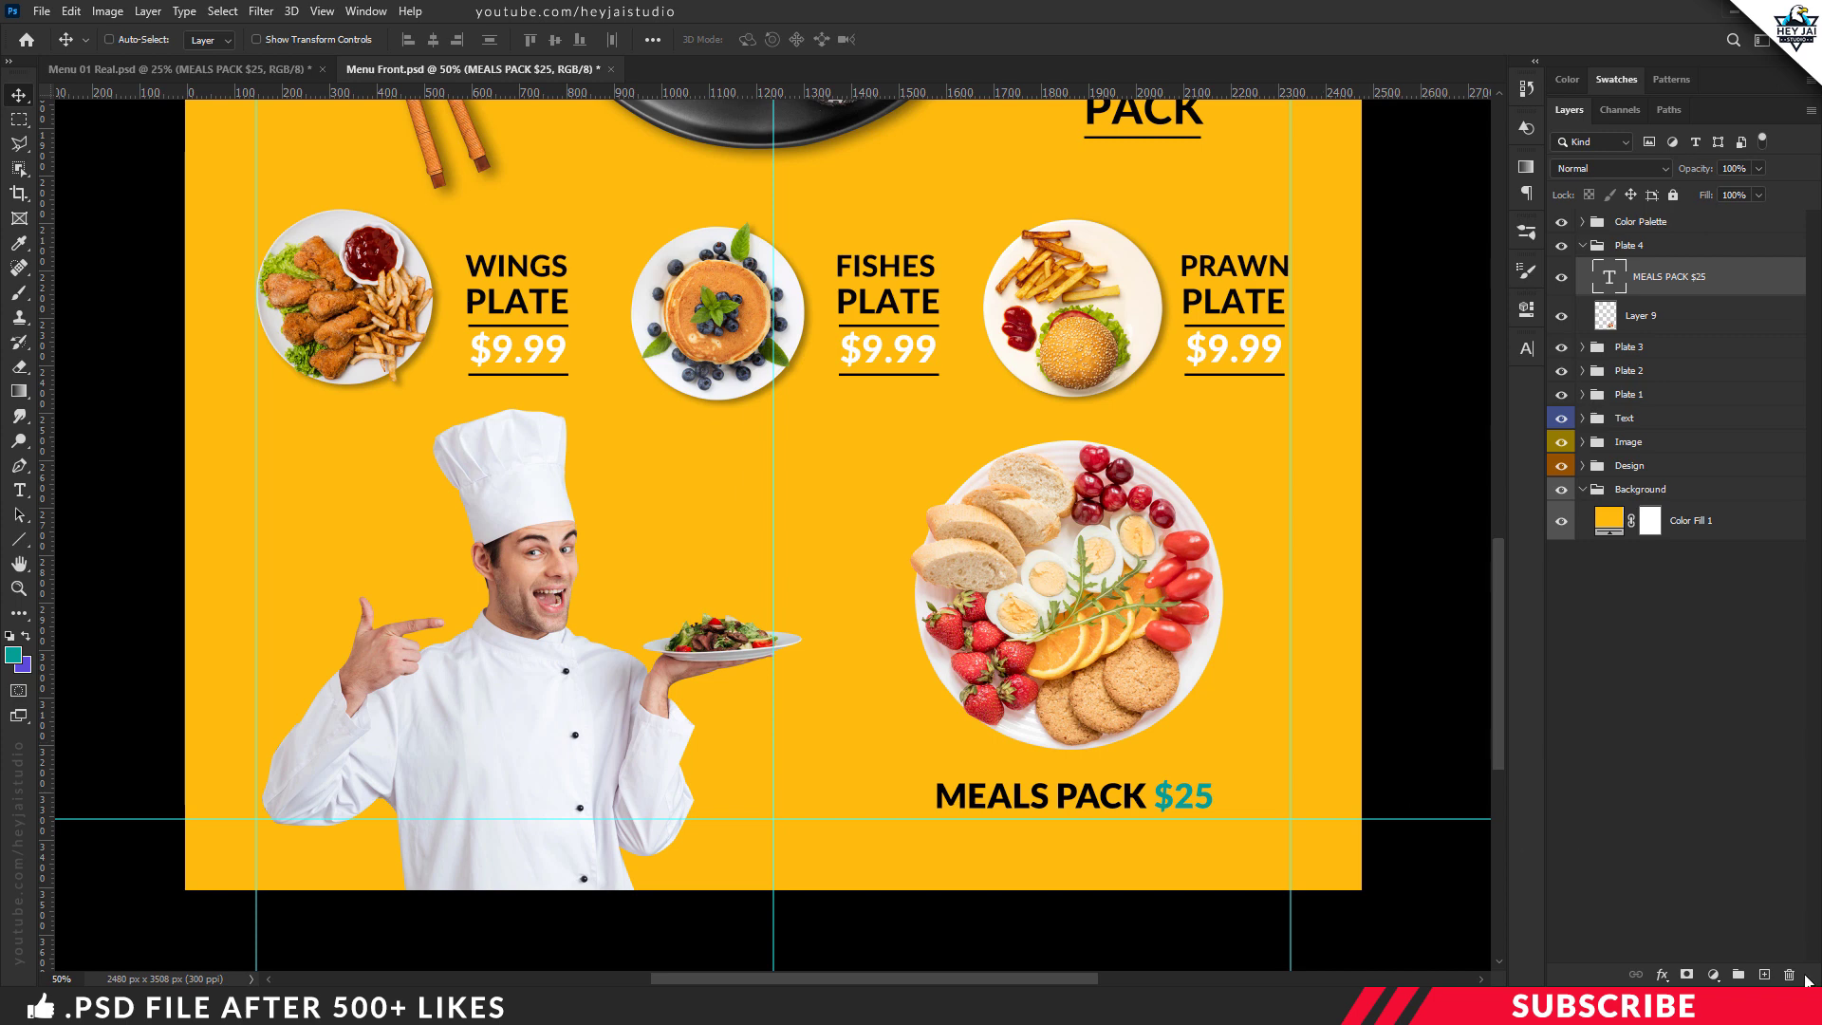
Draw 5 px black lines above and below MEALS PACK $25.
left_click(1767, 974)
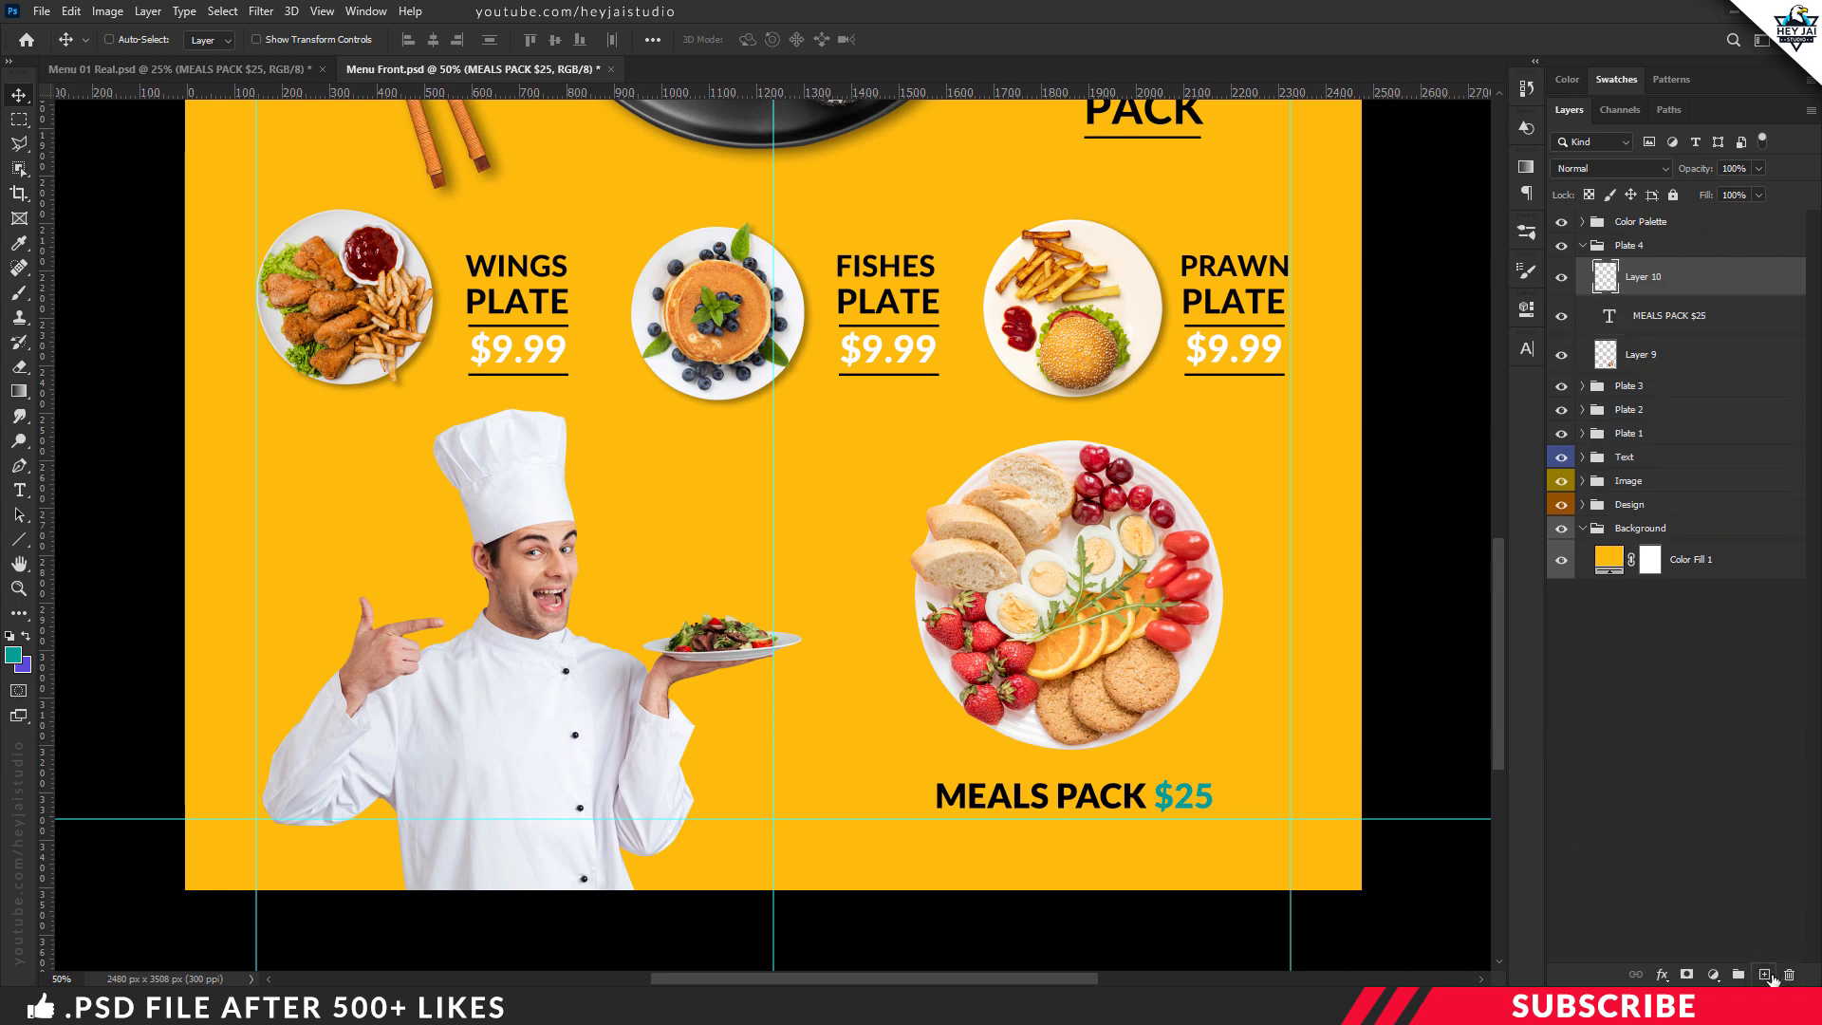
left_click(20, 661)
type("000000")
left_click(1541, 532)
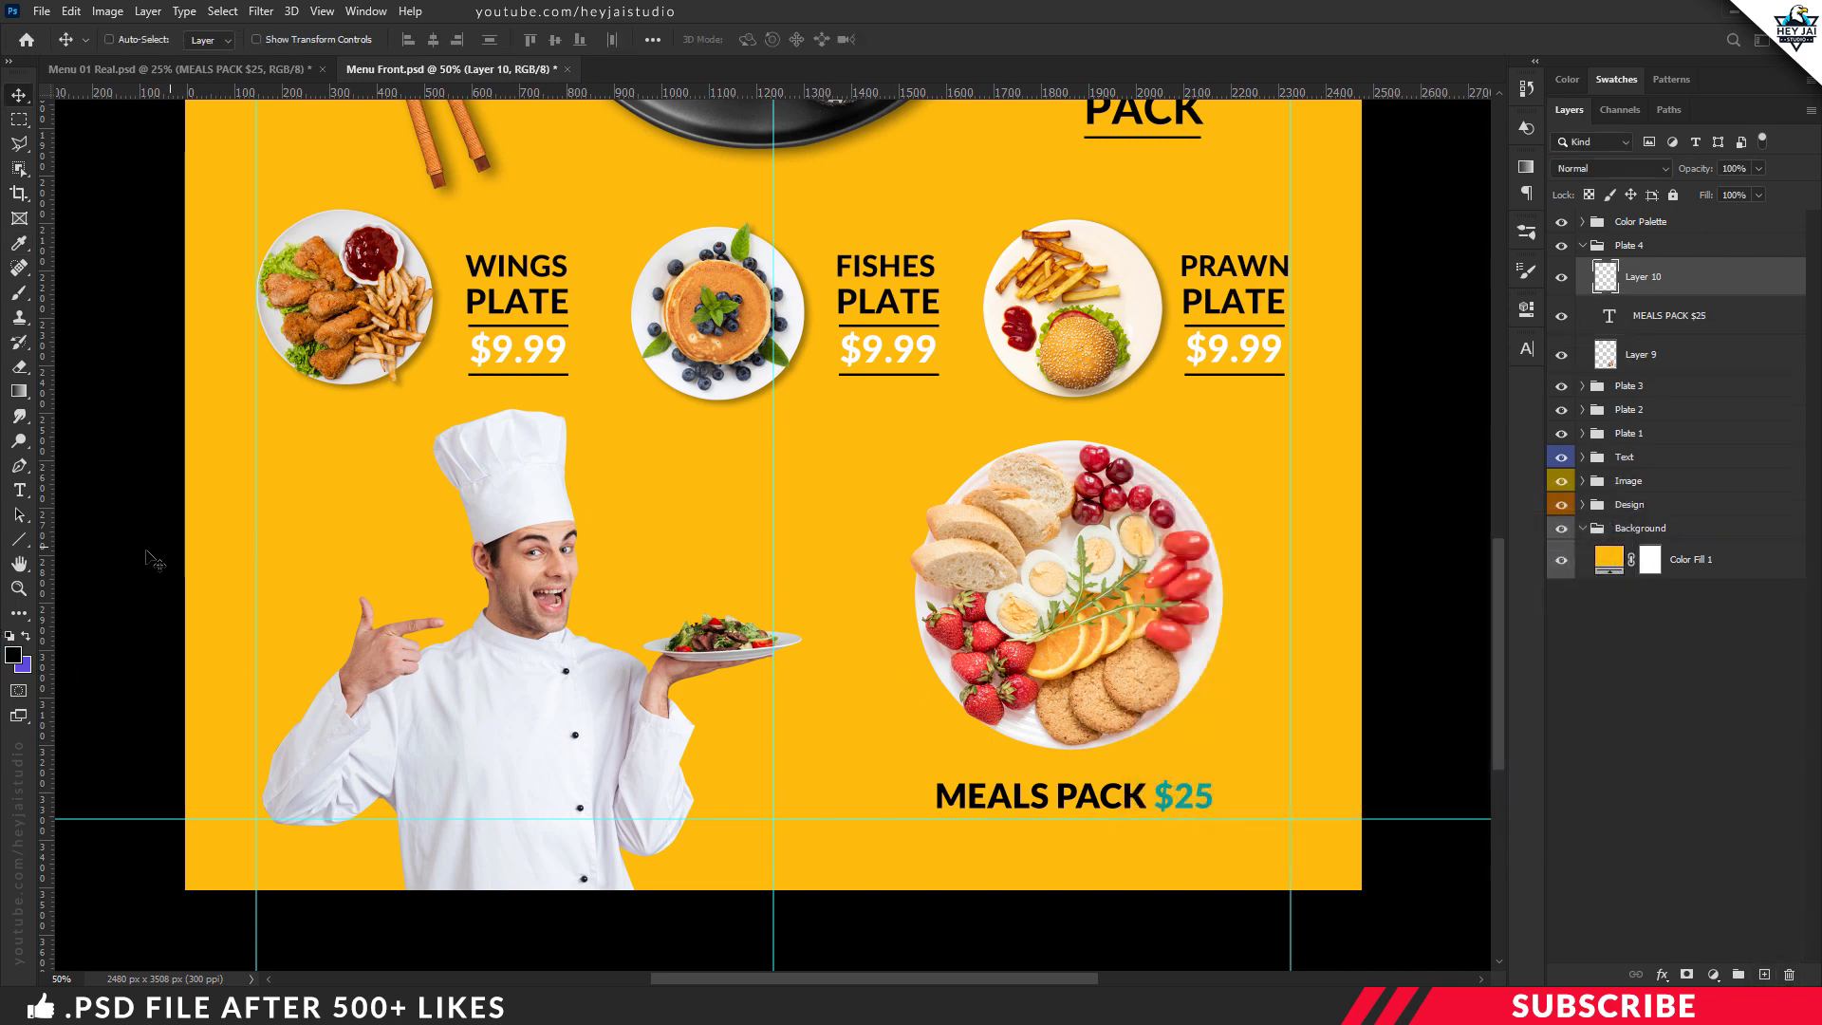
left_click(19, 539)
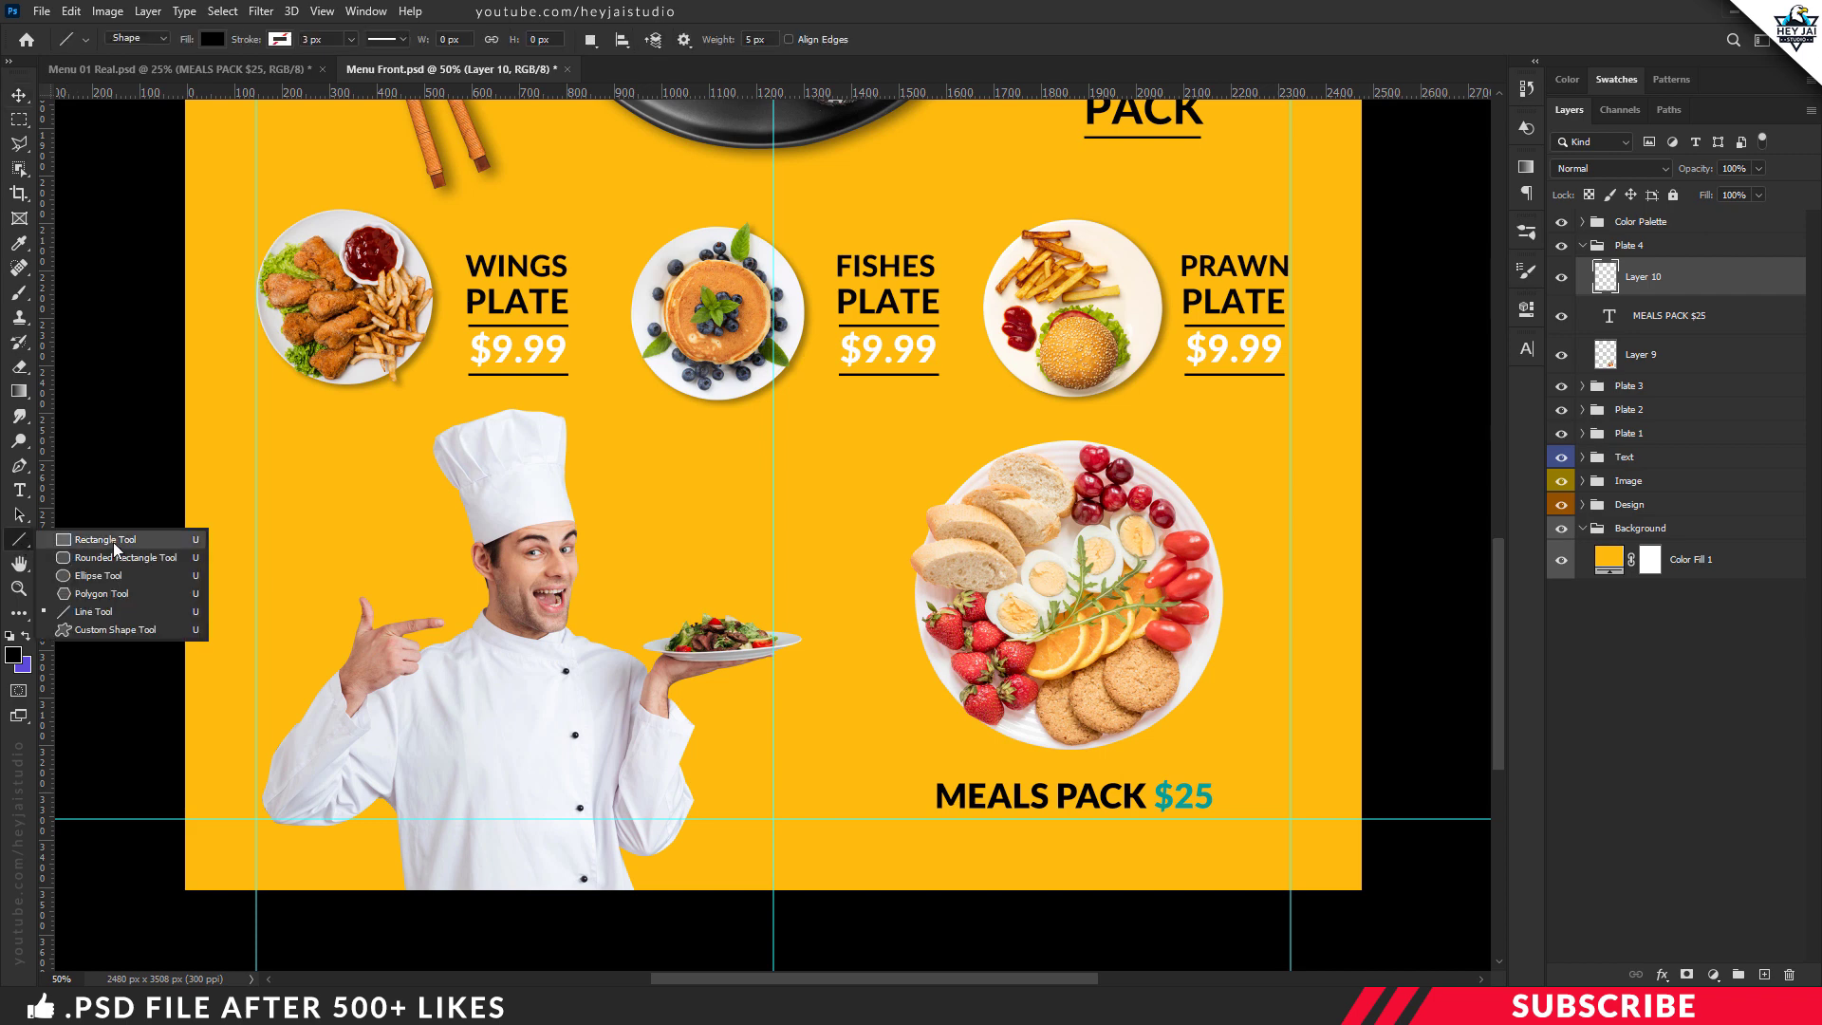
left_click(116, 612)
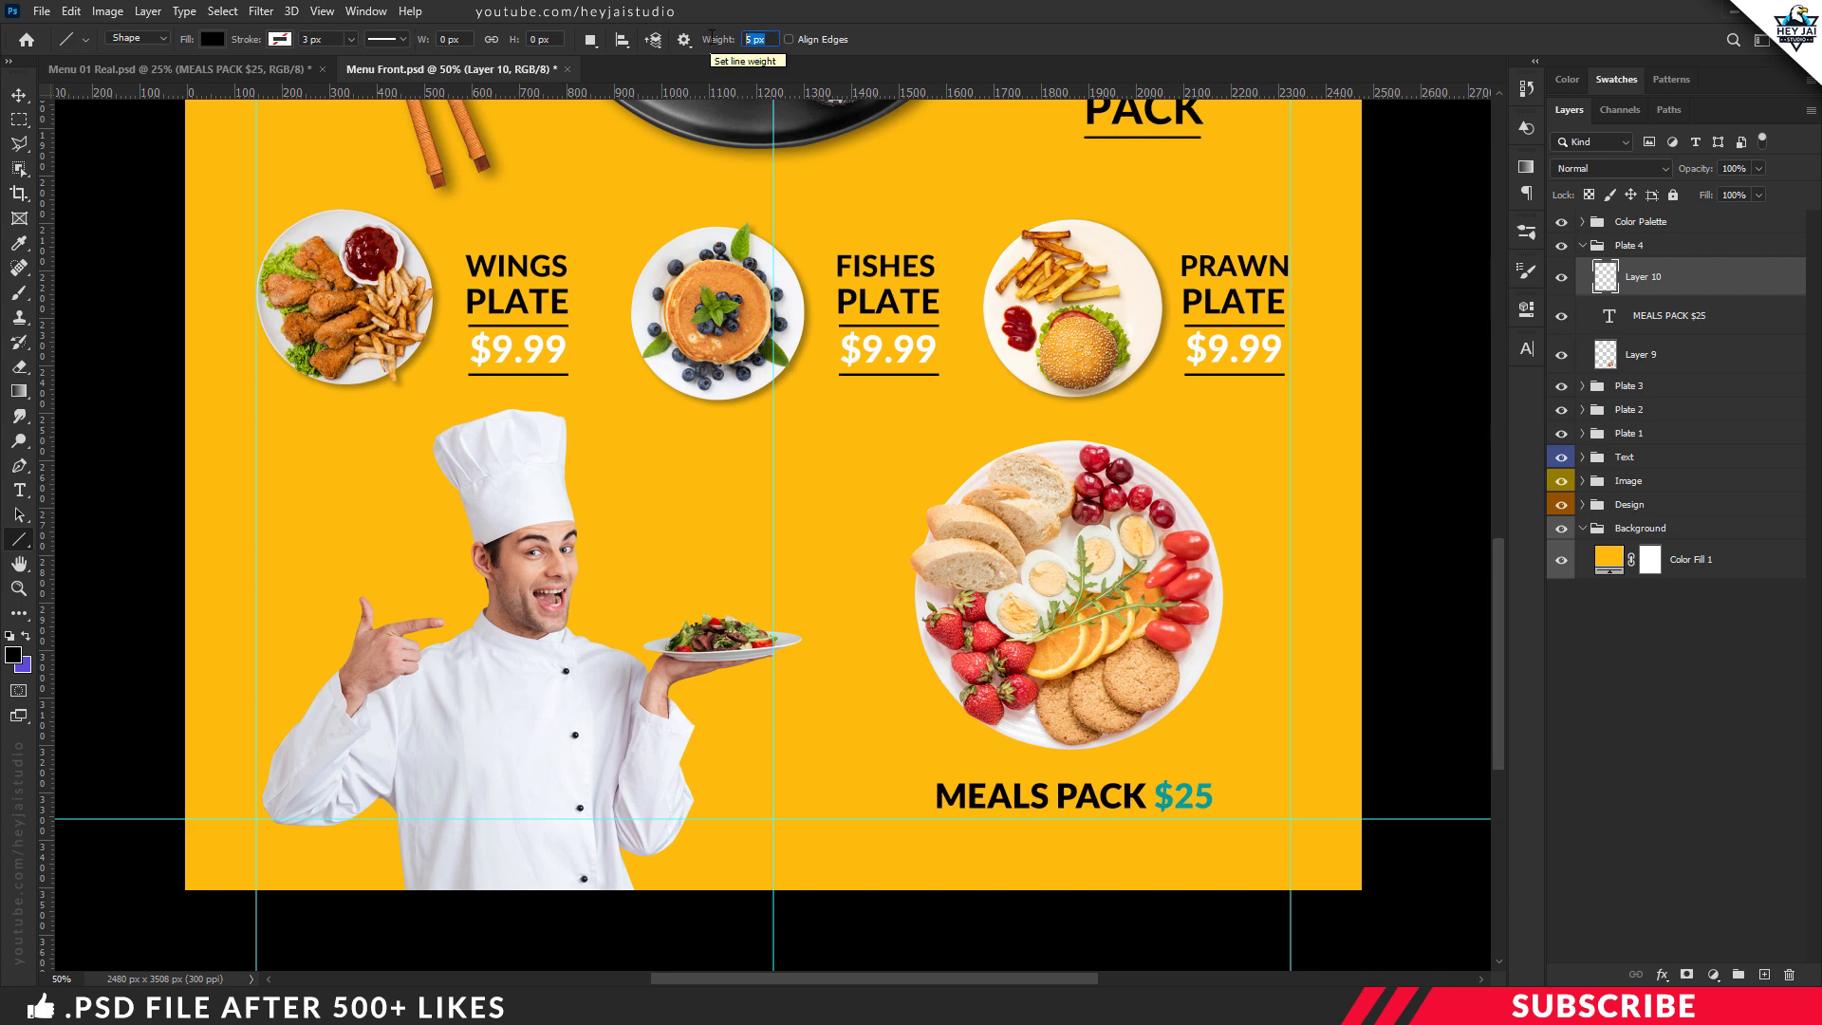
key("Return")
left_click_drag(937, 771, 1212, 770)
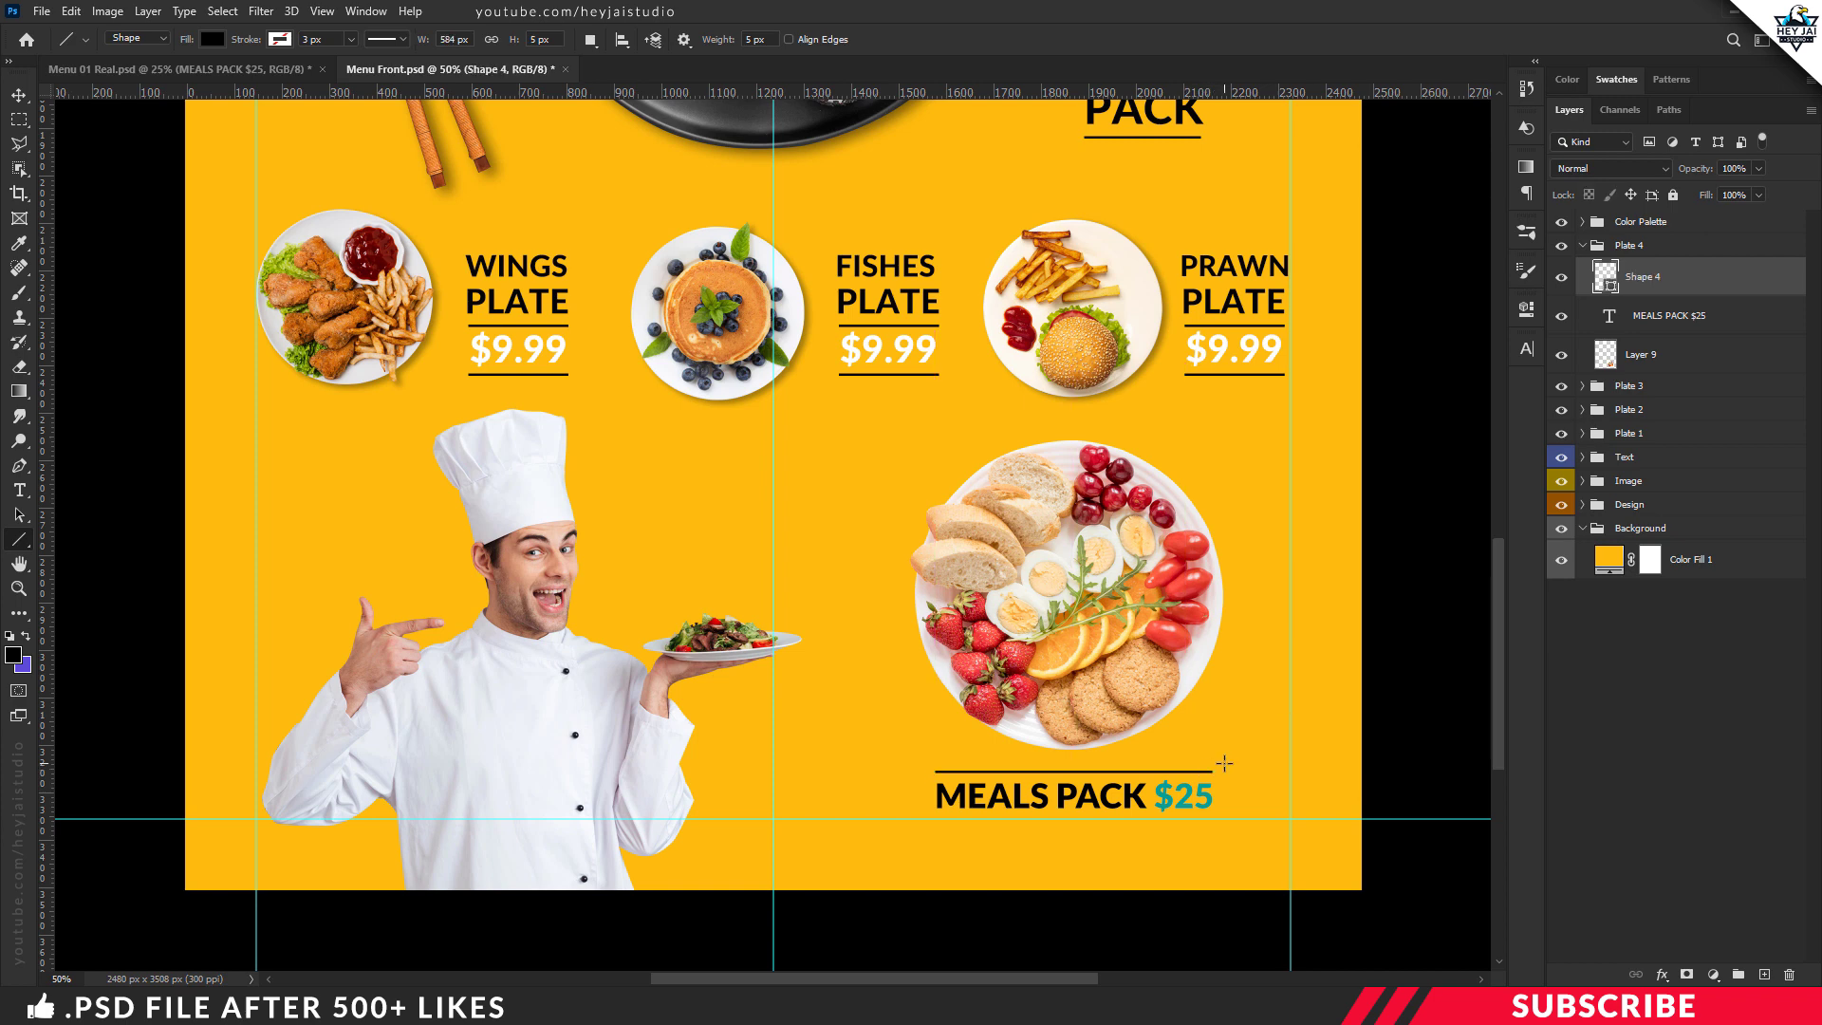
key("ctrl+j")
key("v")
left_click_drag(1114, 800, 1114, 823)
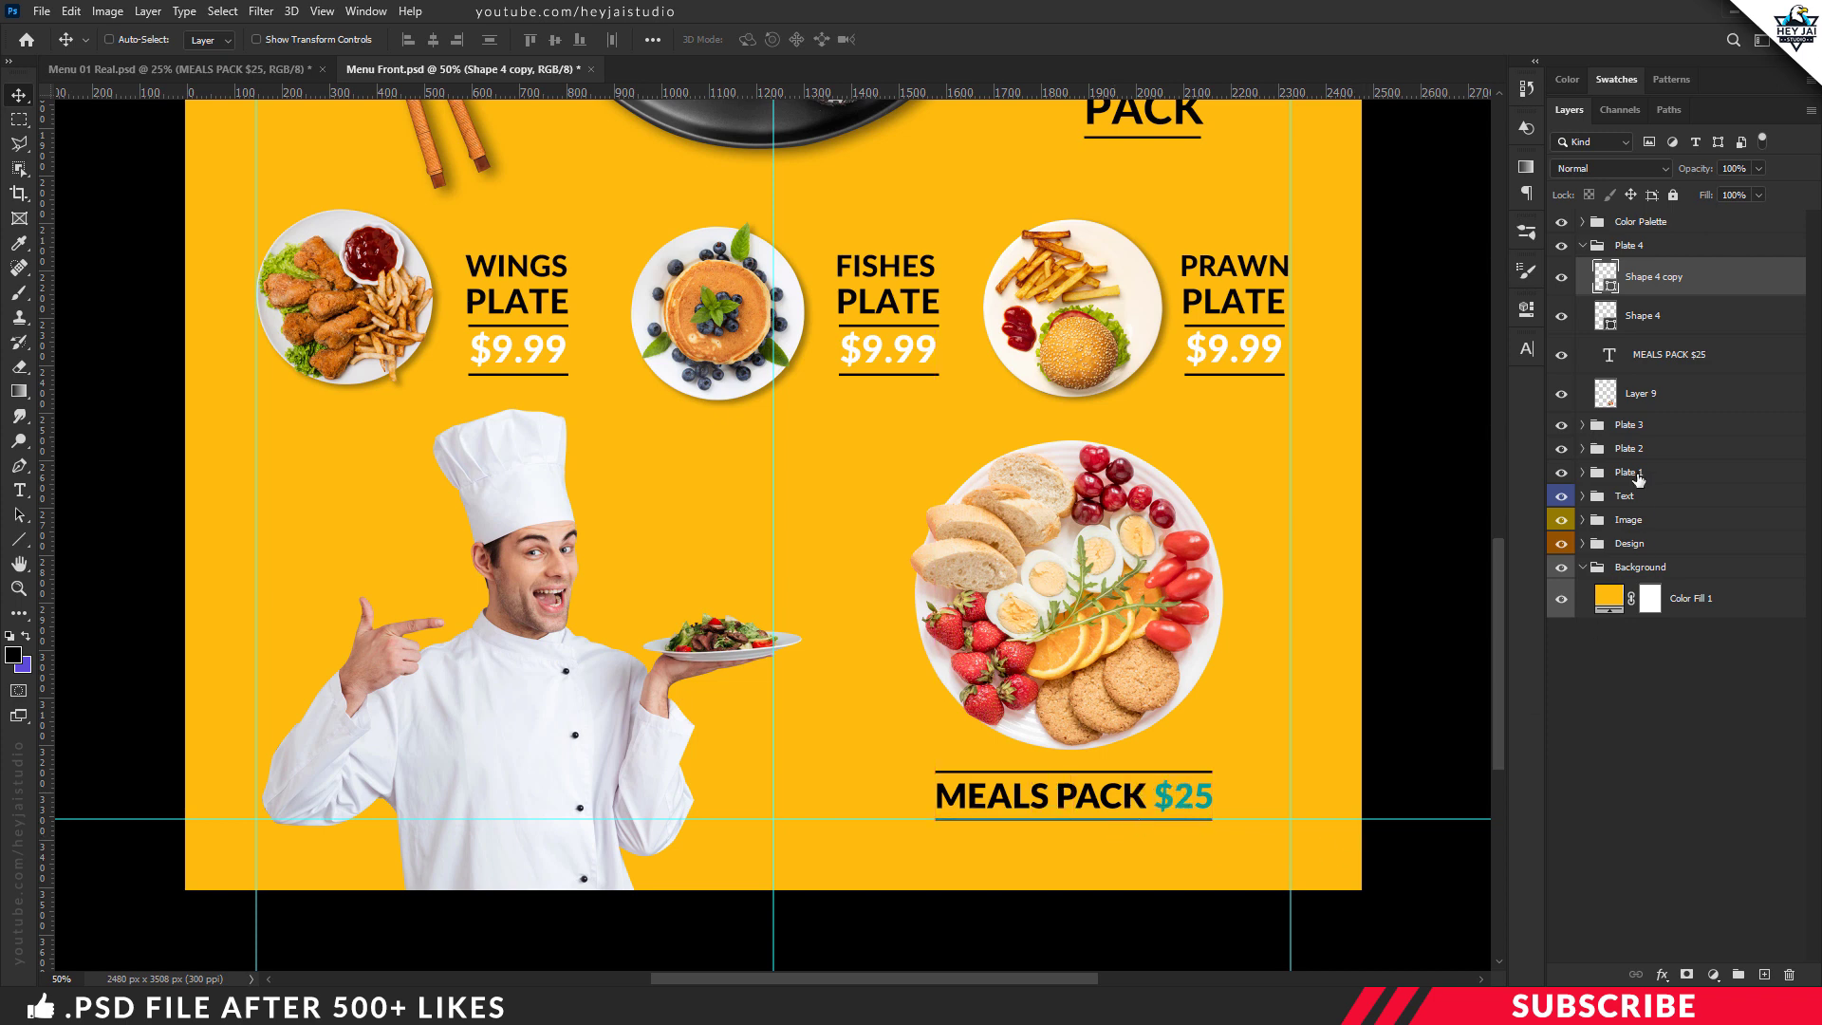
Nudge the Plate 4 group up slightly and hide the Color Palette swatch strip.
left_click(1621, 249)
key("ctrl+t")
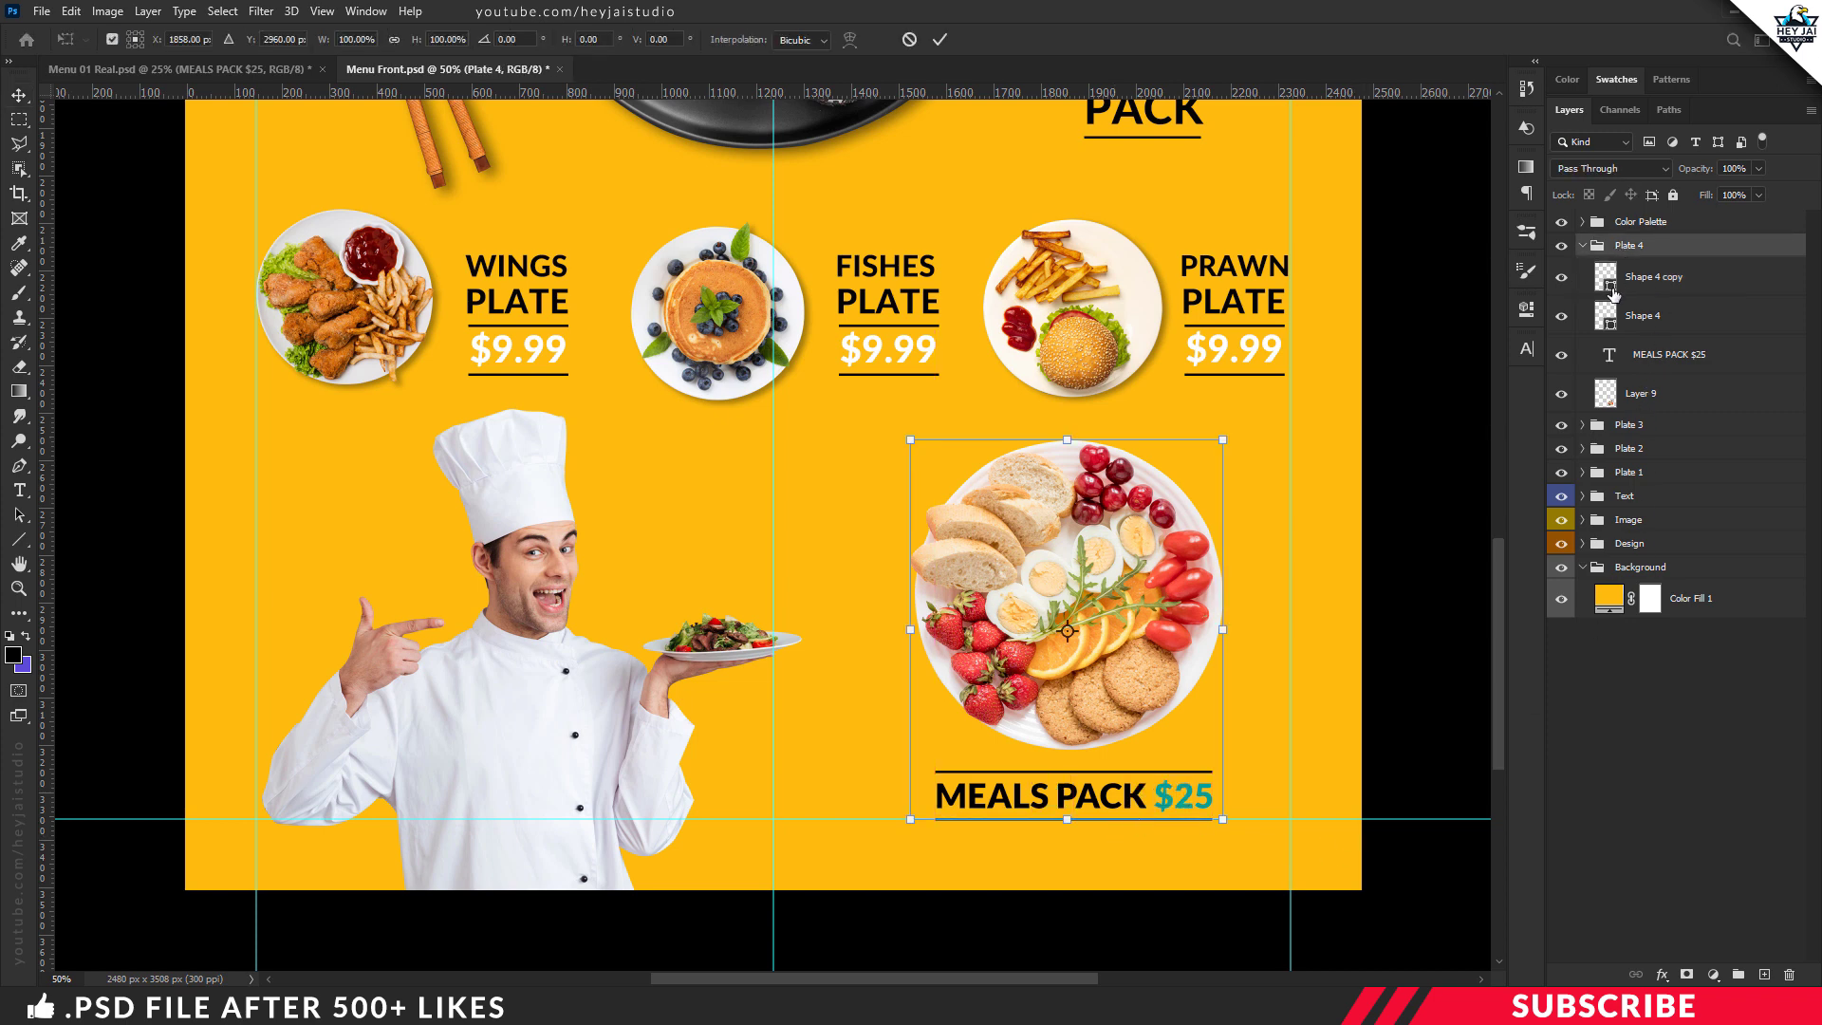
key("Up")
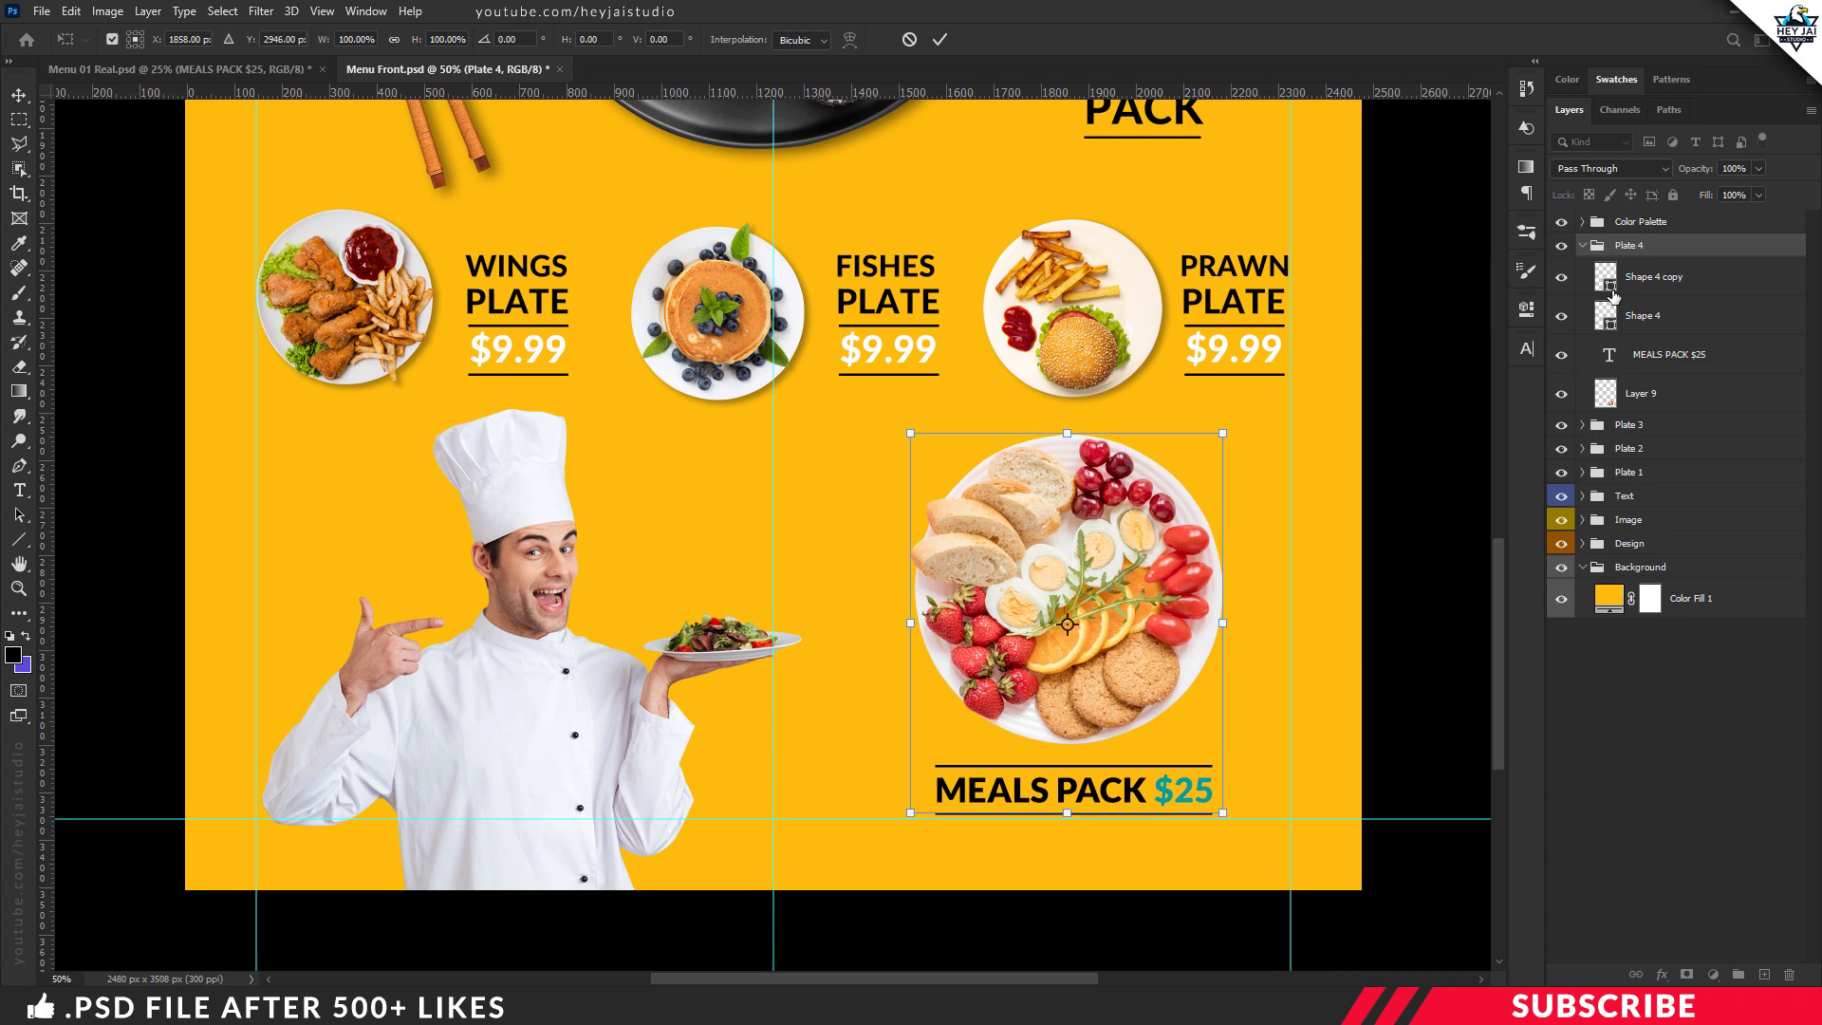
key("Up")
key("Return")
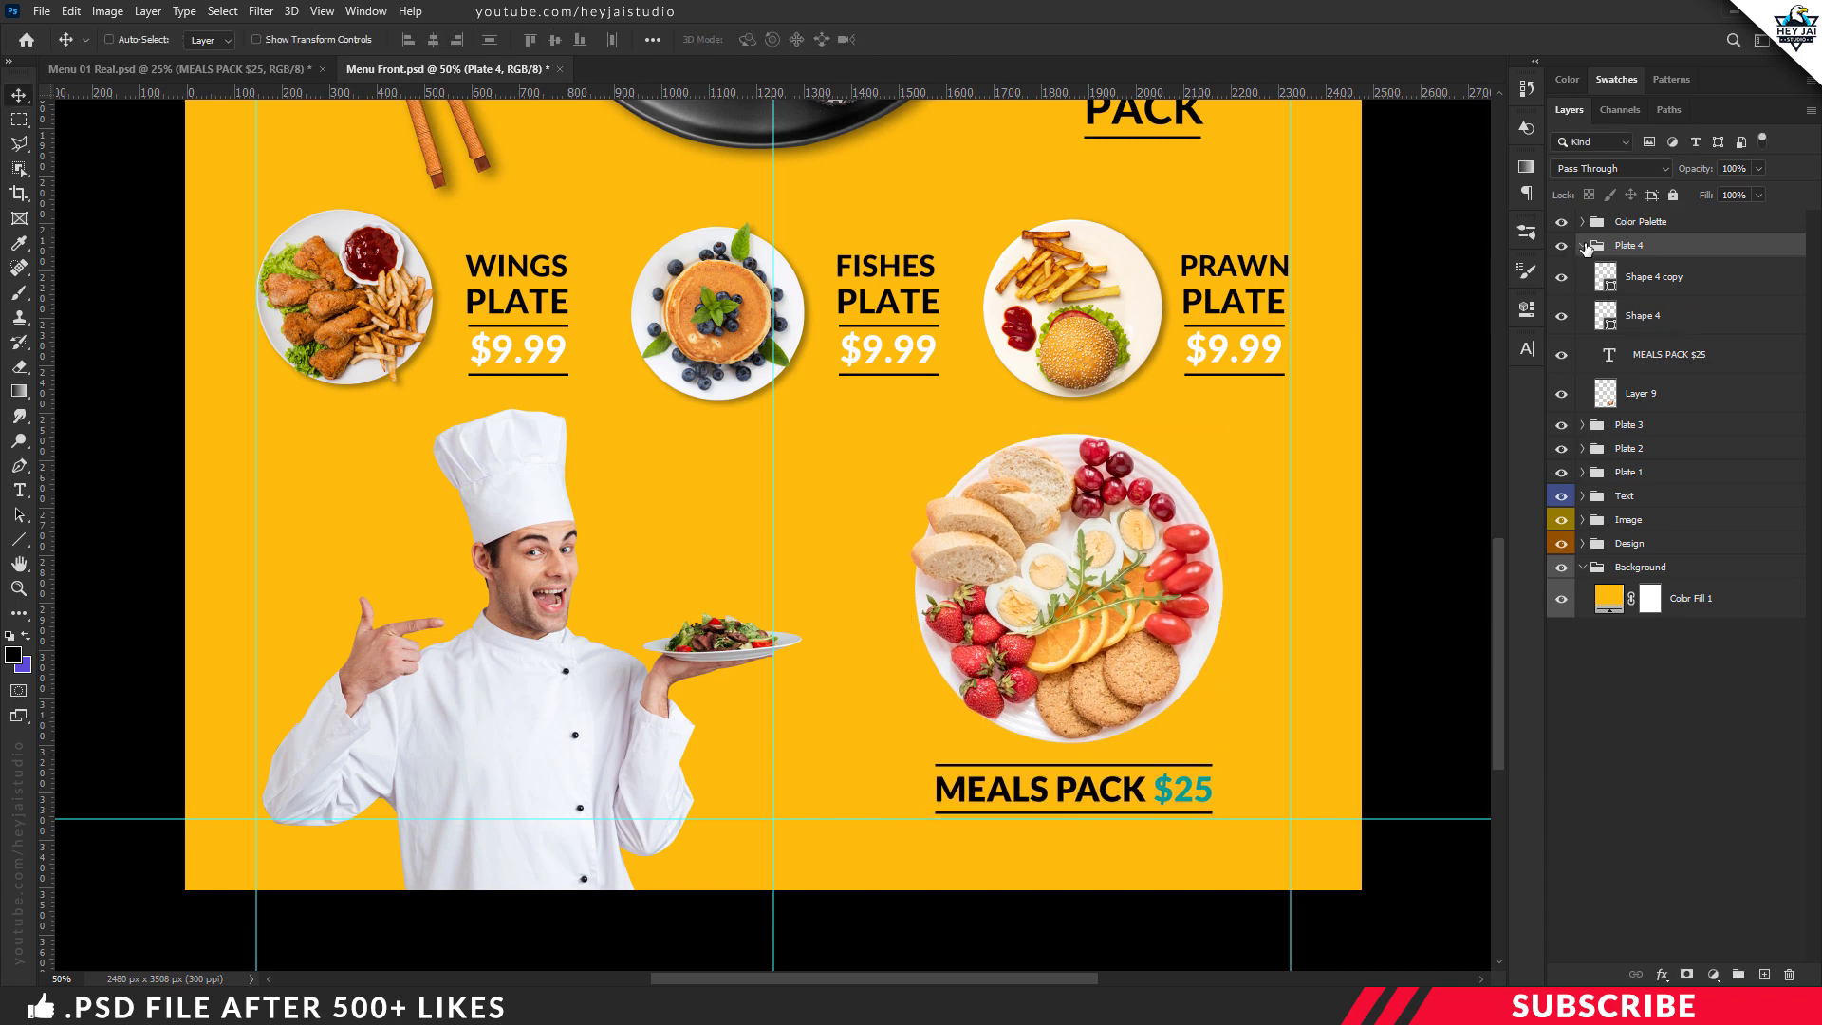
left_click(1583, 246)
key("ctrl+minus")
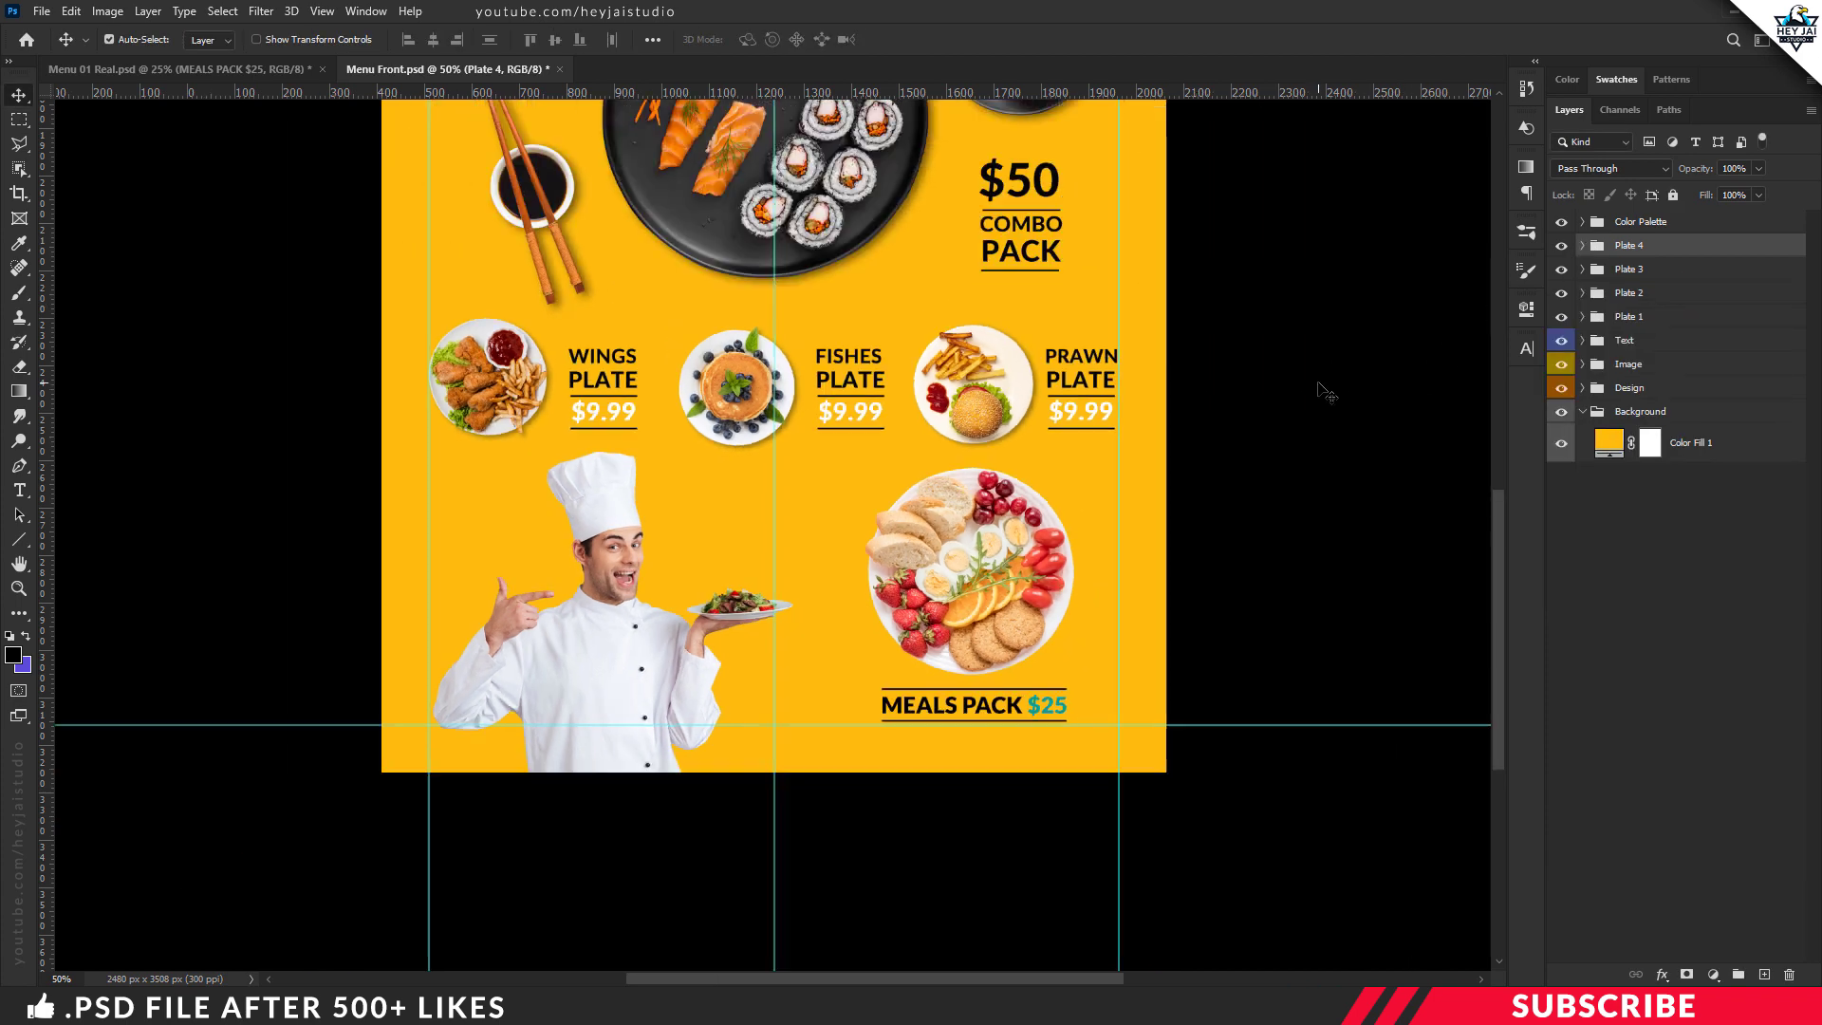
key("ctrl+minus")
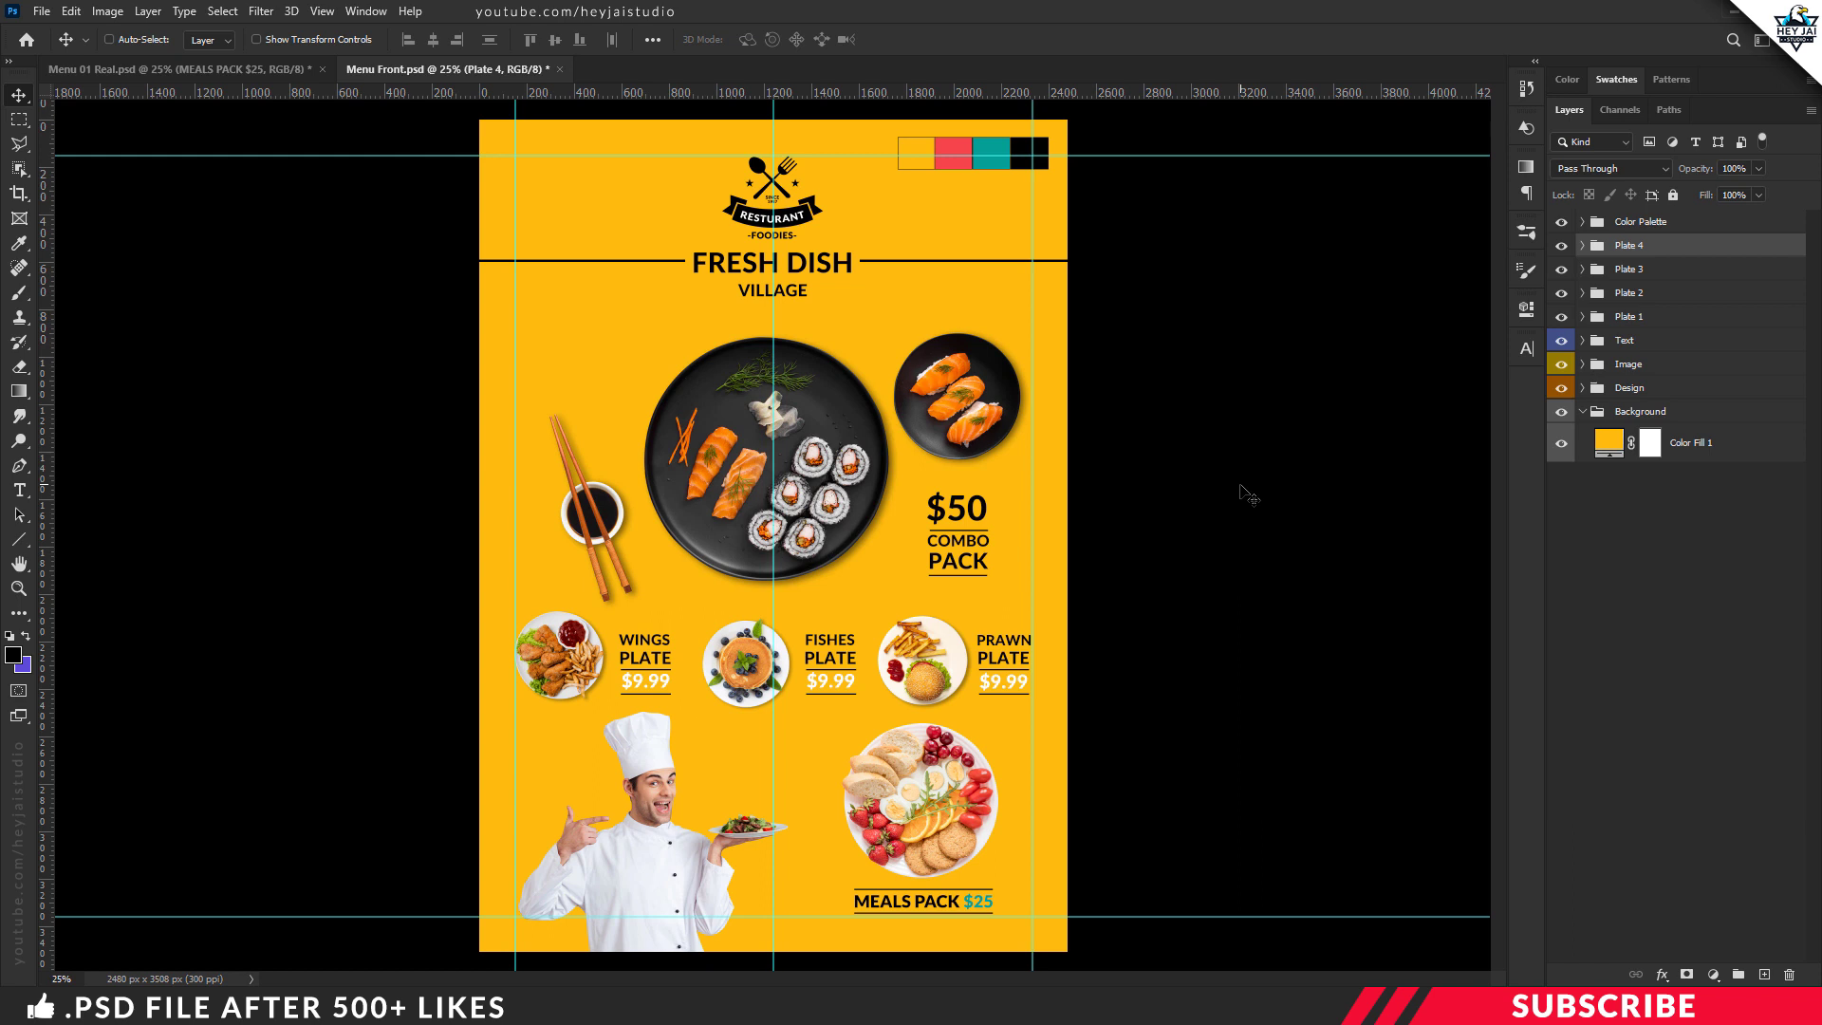
left_click(1561, 221)
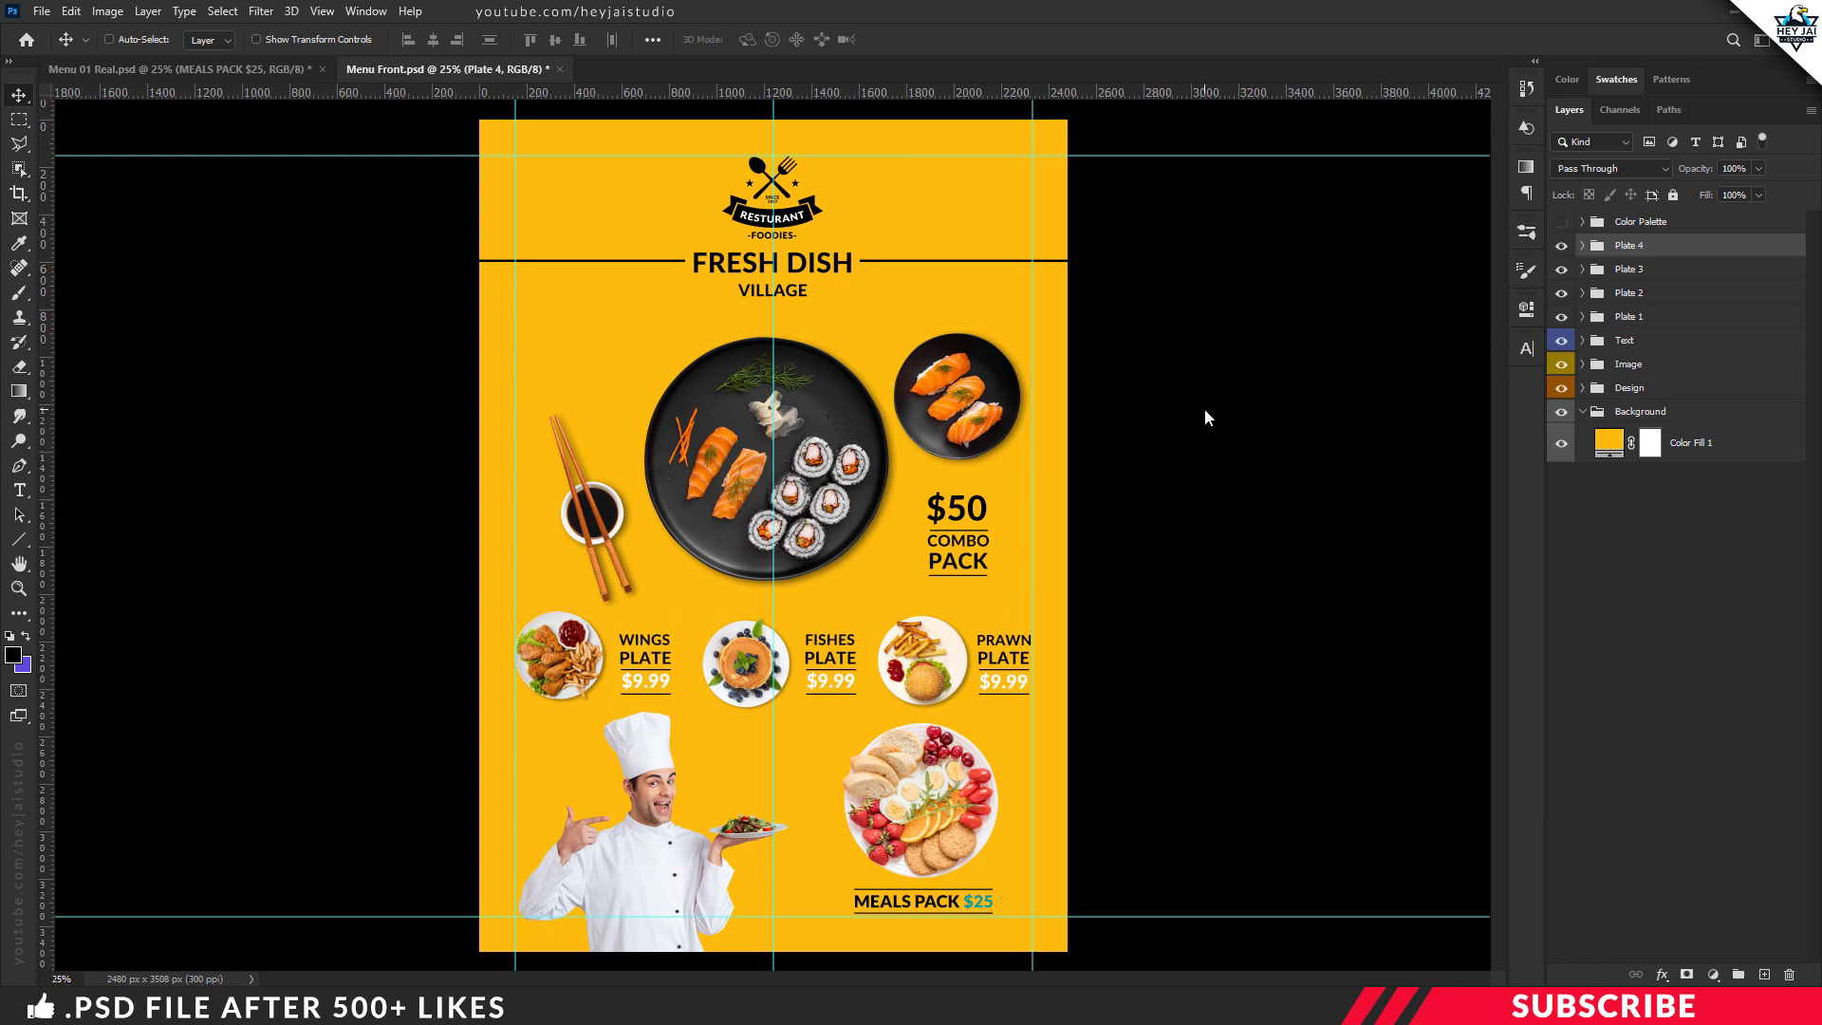